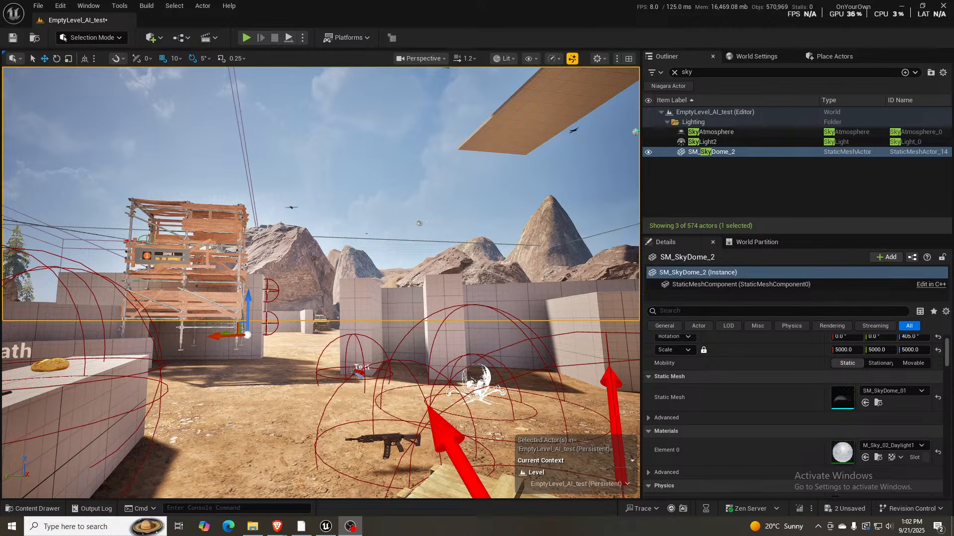
# - Deselect the sky dome and hide the editor-only icons and arrows by enabling Game View in the viewport
pyautogui.moveTo(356, 259); pyautogui.dragTo(372, 271, button='right')
pyautogui.press('Escape')
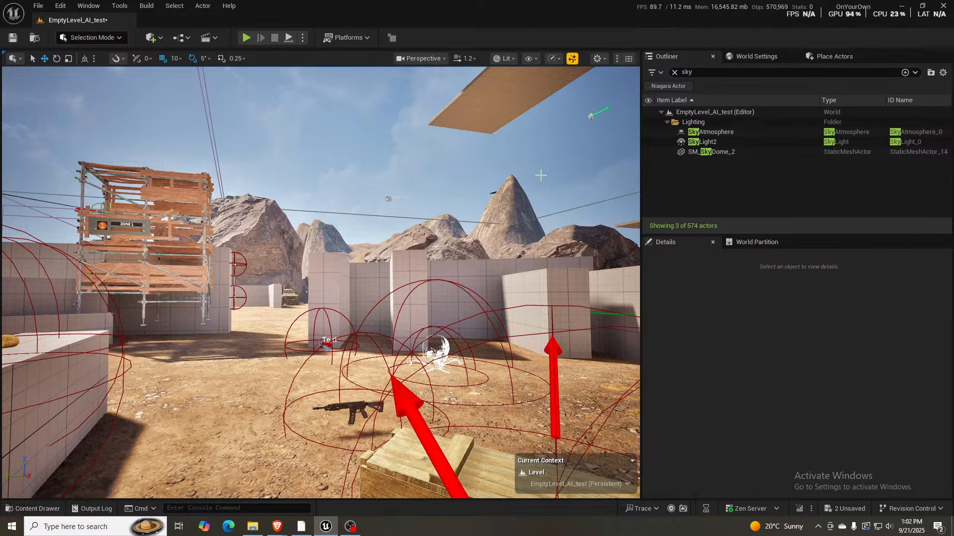
pyautogui.moveTo(511, 186); pyautogui.dragTo(512, 198, button='right')
pyautogui.press('g')
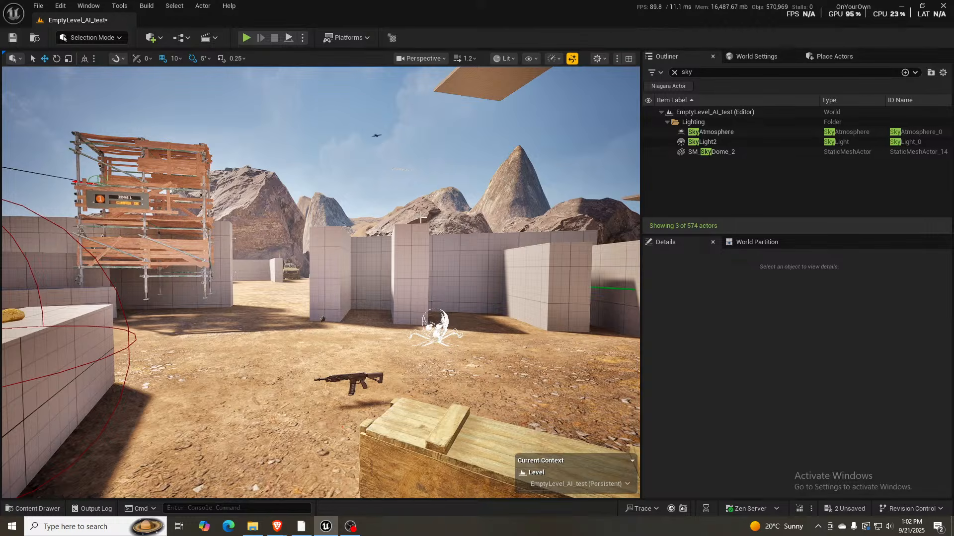
# - Examine the lighting and frame rate around the level, covering the walled yard, the forest and the area by the bus
pyautogui.moveTo(420, 218); pyautogui.dragTo(392, 233, button='right')
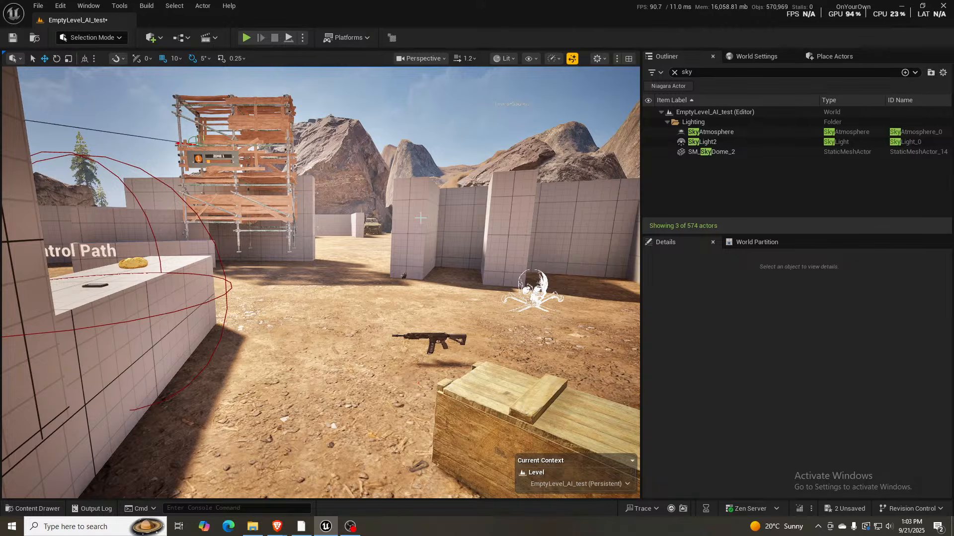
pyautogui.moveTo(421, 218); pyautogui.dragTo(571, 218, button='right')
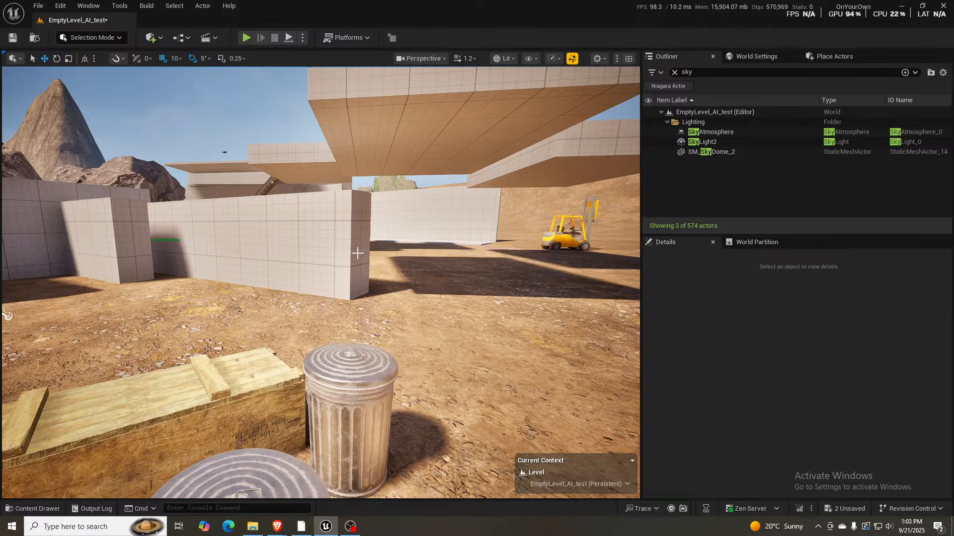
pyautogui.moveTo(370, 252)
pyautogui.mouseDown(button='right')
pyautogui.moveTo(457, 257)
pyautogui.moveTo(381, 256)
pyautogui.mouseUp(button='right')
pyautogui.press('2')
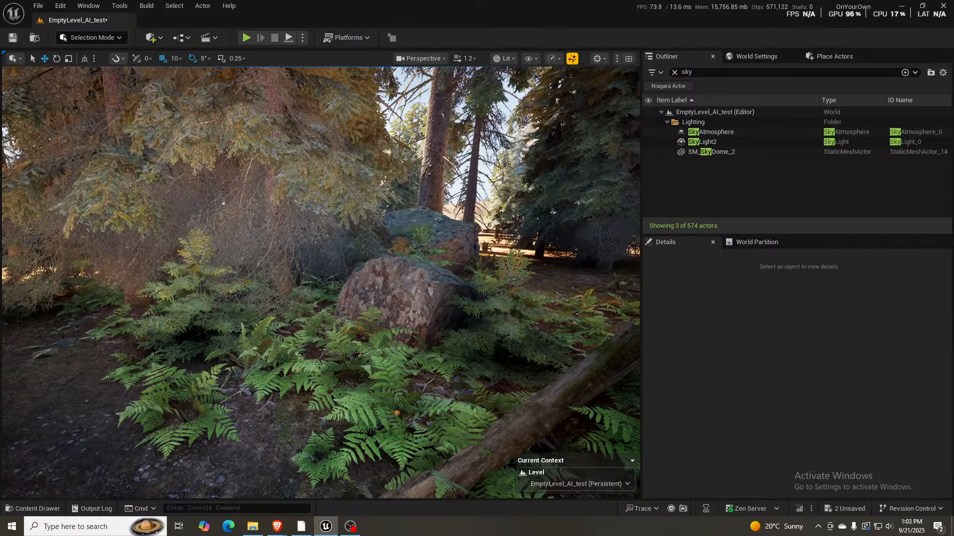
pyautogui.press('1')
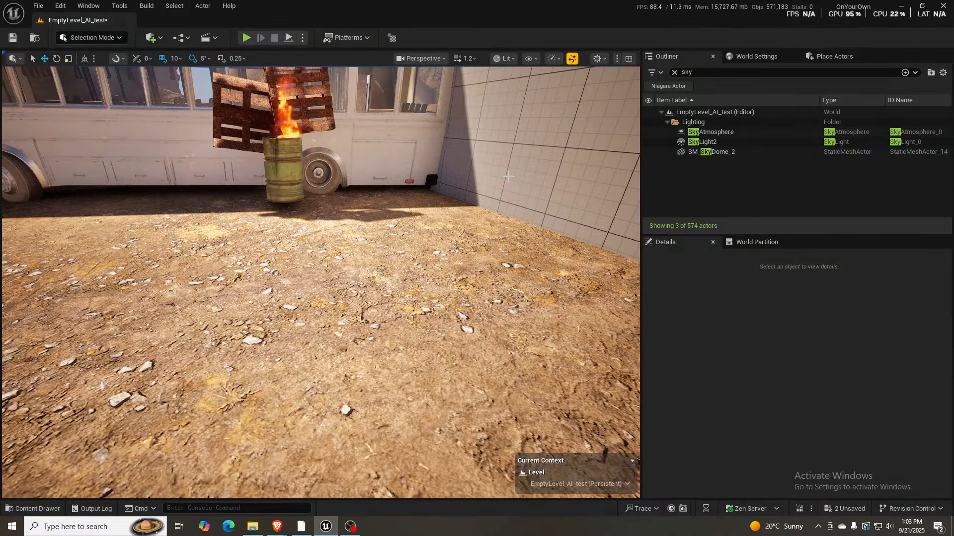
pyautogui.moveTo(505, 178); pyautogui.dragTo(616, 141, button='right')
pyautogui.press('w')
pyautogui.moveTo(417, 211); pyautogui.dragTo(446, 212, button='right')
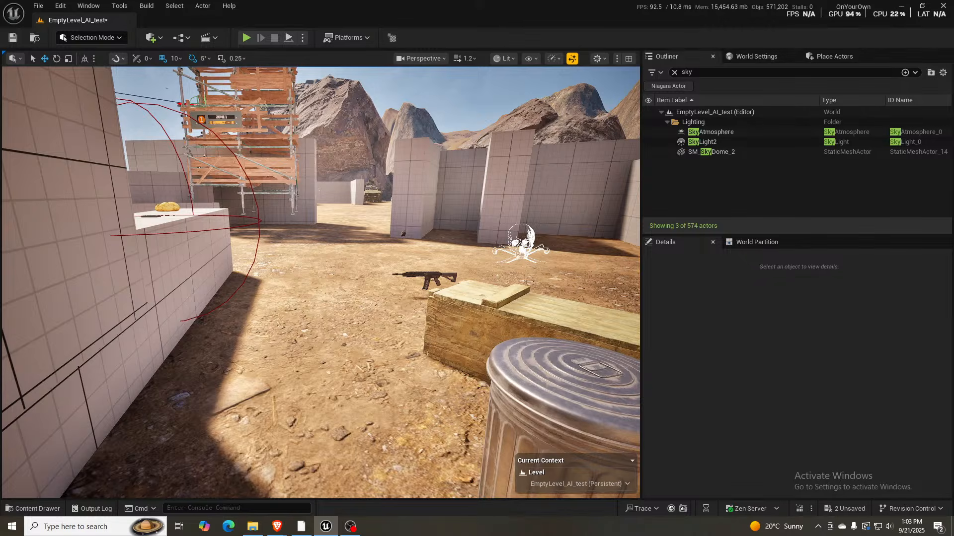
# - Show the sg quality settings in the DefaultScalability file and its location in the project's Config folder
pyautogui.hotkey('alt', 'Tab')
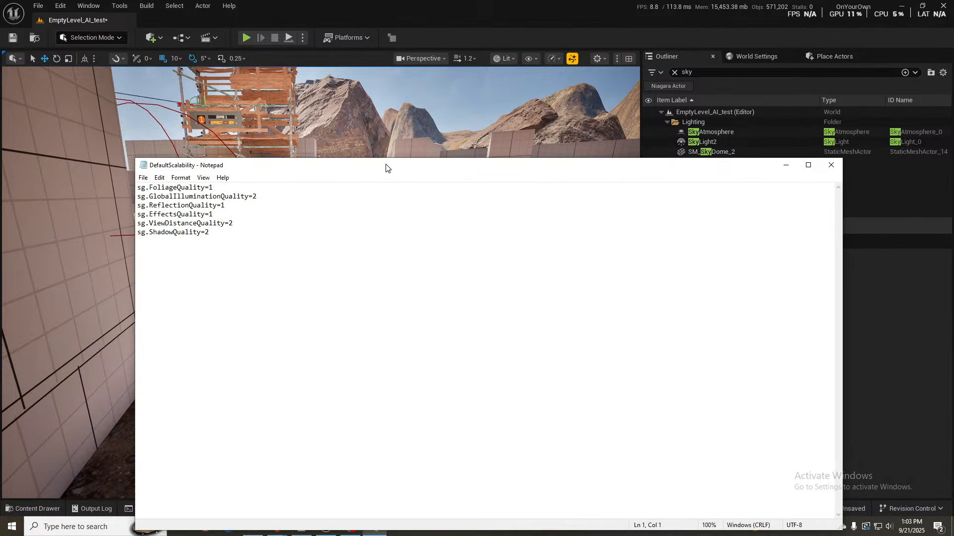
pyautogui.moveTo(953, 48); pyautogui.dragTo(594, 26)
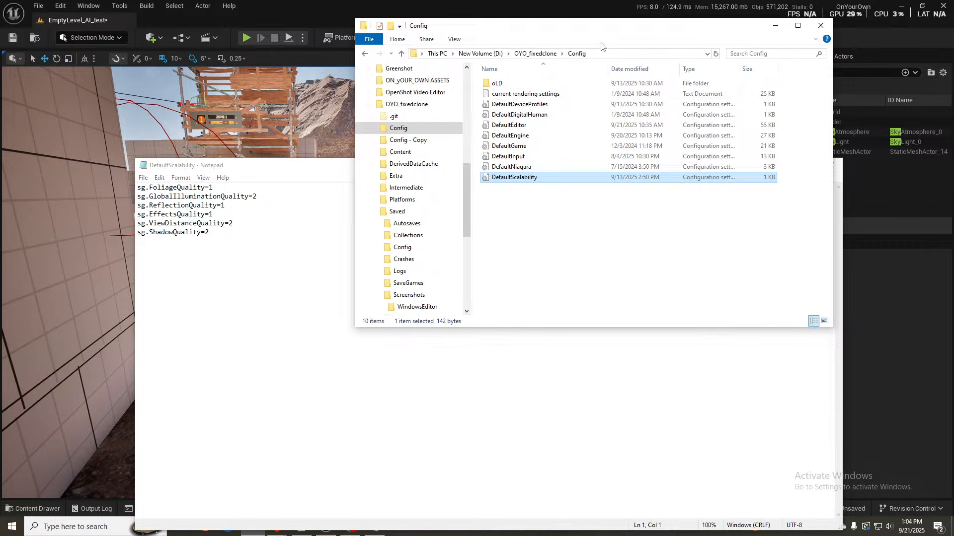
pyautogui.moveTo(555, 29); pyautogui.dragTo(953, 25)
pyautogui.moveTo(458, 94); pyautogui.dragTo(473, 103, button='right')
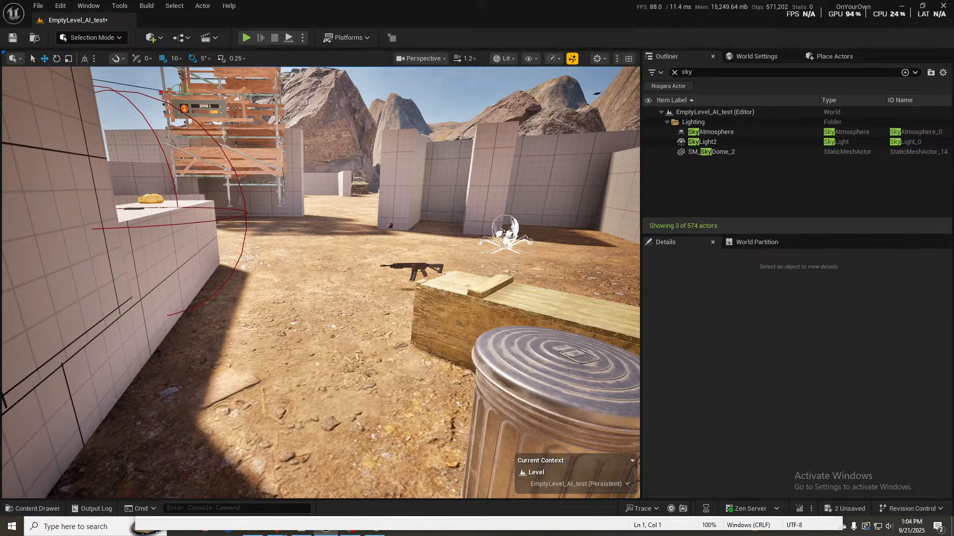
pyautogui.hotkey('alt', 'Tab')
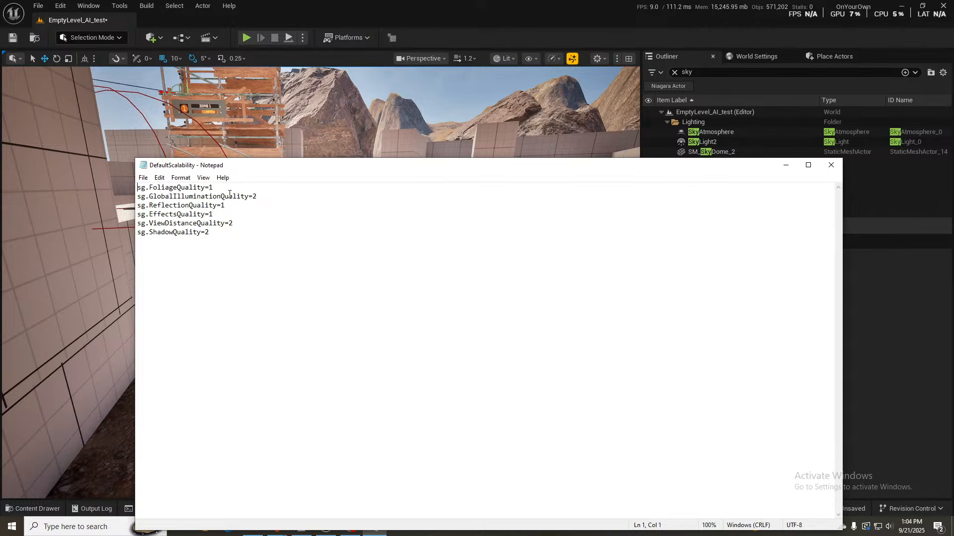
# - Set the viewport scalability to Far for View Distance and High for Anti-Aliasing and Effects
pyautogui.click(554, 60)
pyautogui.moveTo(606, 118)
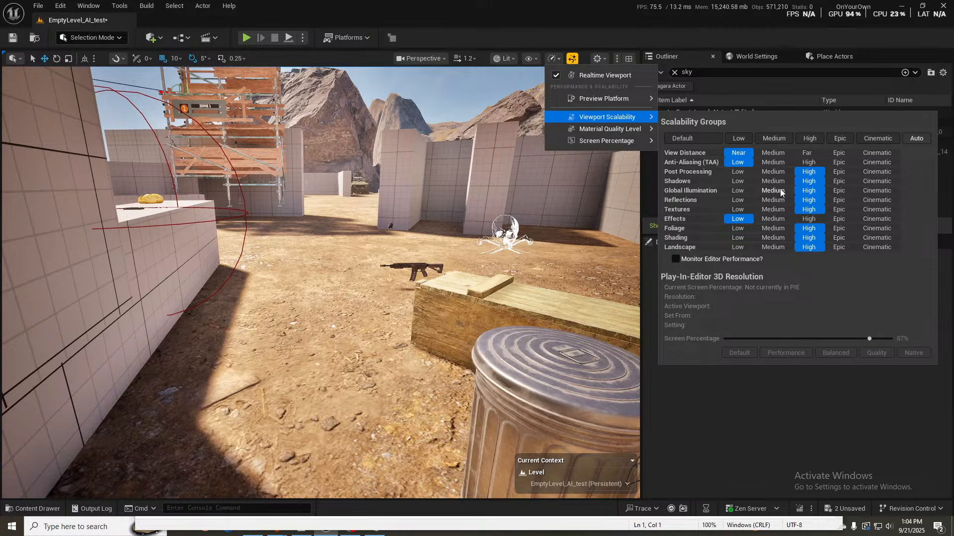
pyautogui.click(806, 153)
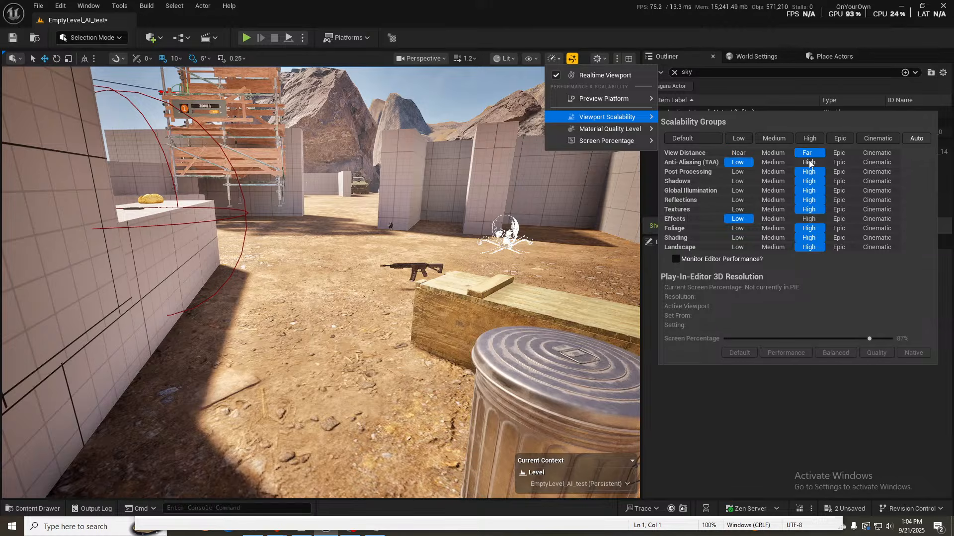
pyautogui.click(809, 163)
pyautogui.click(808, 219)
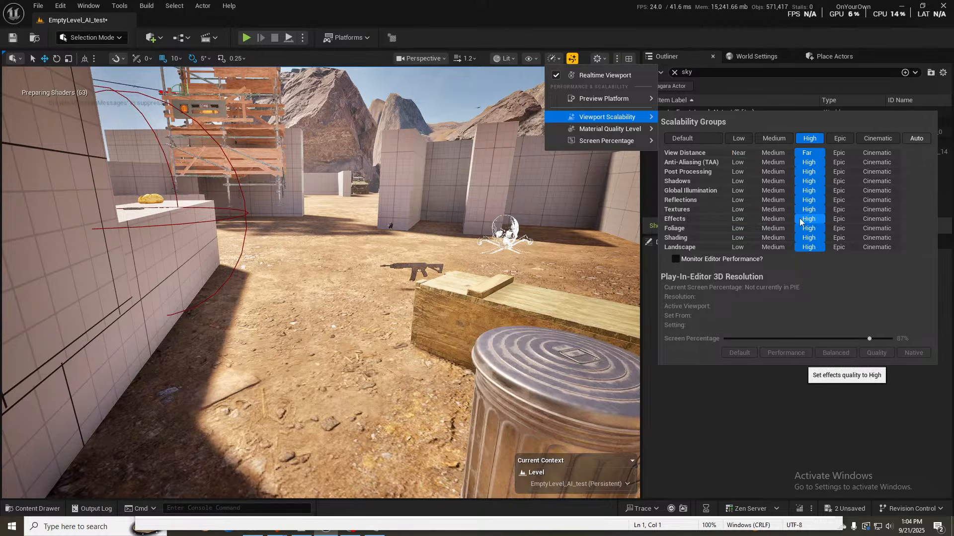
pyautogui.moveTo(402, 199); pyautogui.dragTo(401, 185, button='right')
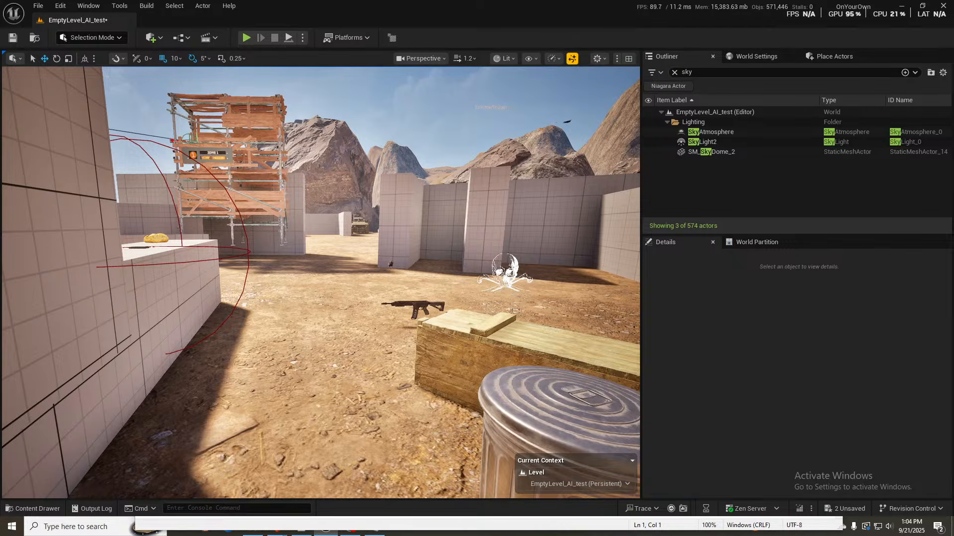
# - Compare the DefaultScalability file's quality values with the viewport's scalability groups and check the frame rate
pyautogui.hotkey('alt', 'Tab')
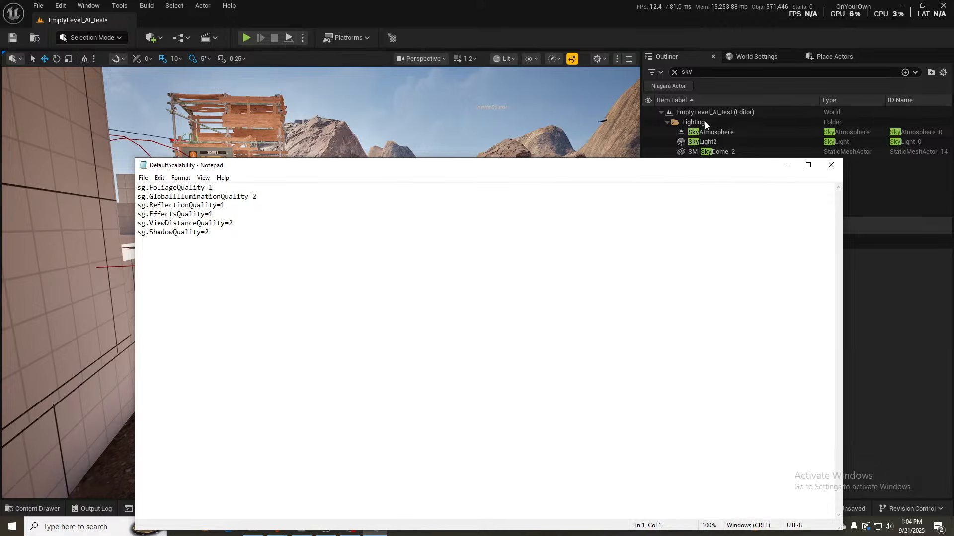
pyautogui.click(765, 33)
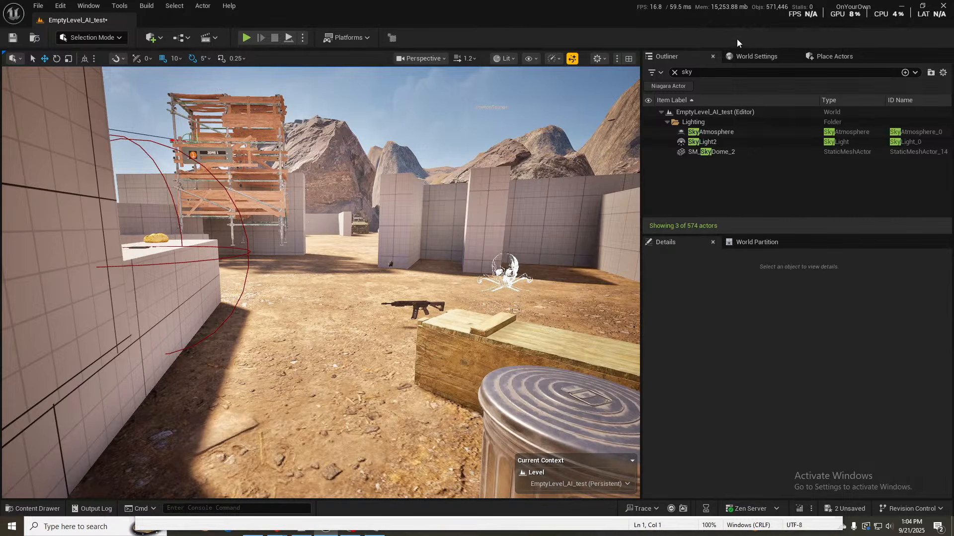
pyautogui.click(551, 59)
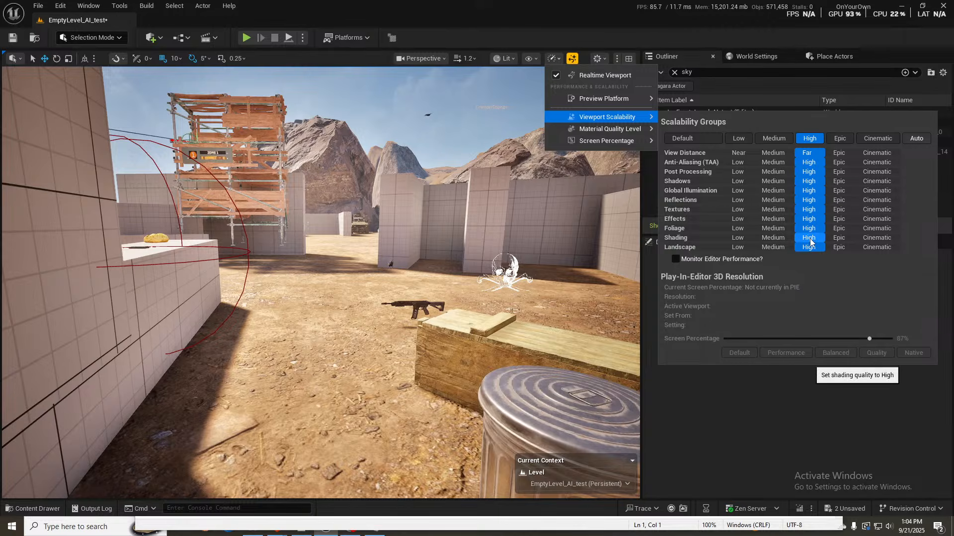
pyautogui.moveTo(531, 91); pyautogui.dragTo(529, 95, button='right')
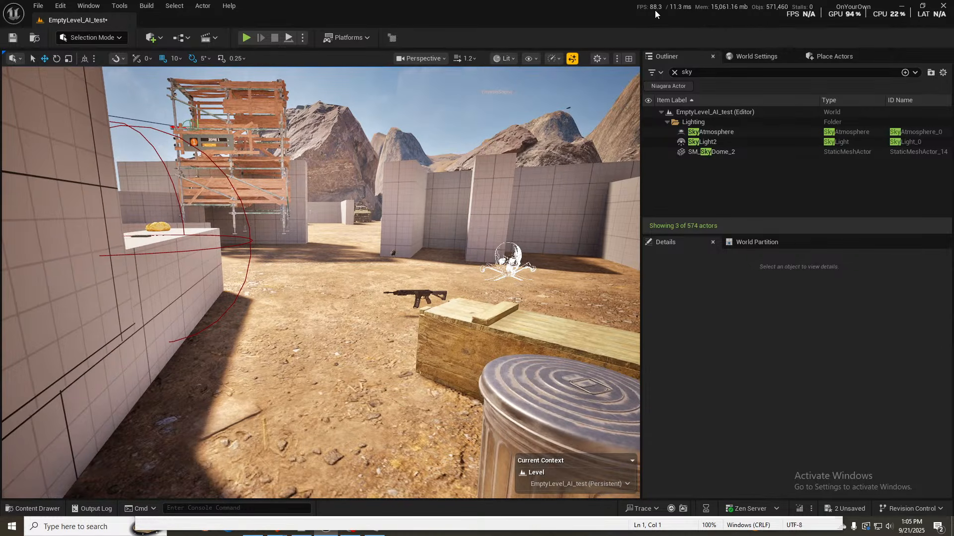
# - Test Medium for the View Distance and Anti-Aliasing scalability groups, and return them to Far and High
pyautogui.moveTo(551, 110); pyautogui.dragTo(743, 122, button='right')
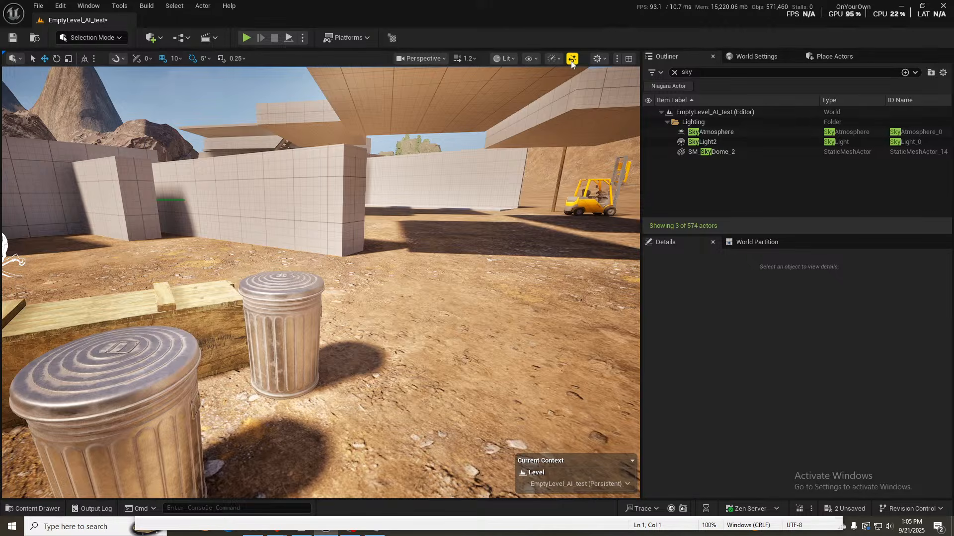
pyautogui.click(550, 59)
pyautogui.moveTo(598, 132)
pyautogui.moveTo(603, 117)
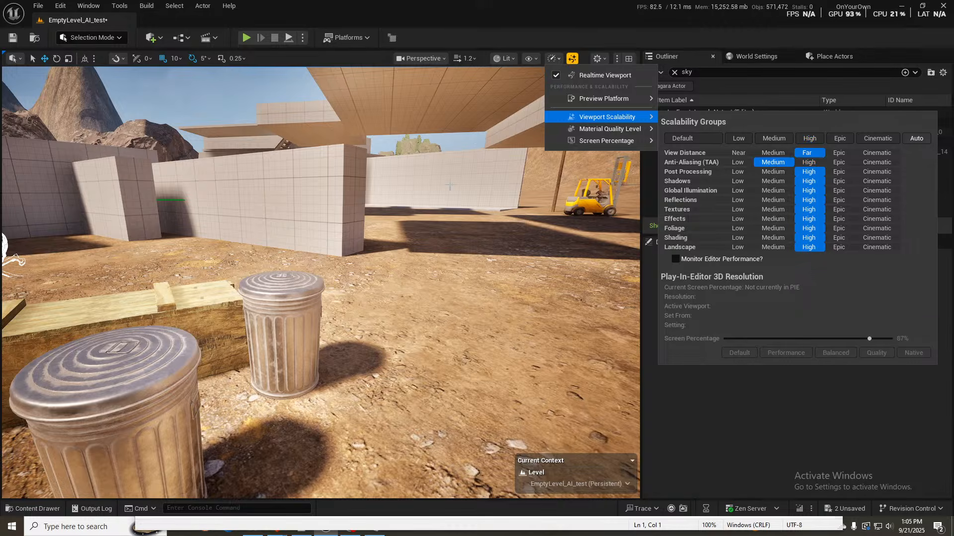
pyautogui.click(773, 153)
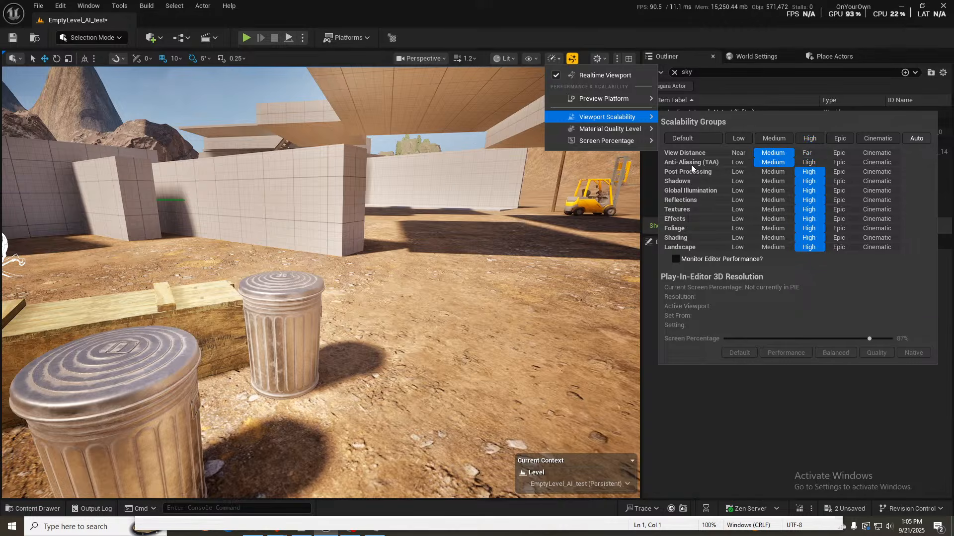
pyautogui.click(808, 153)
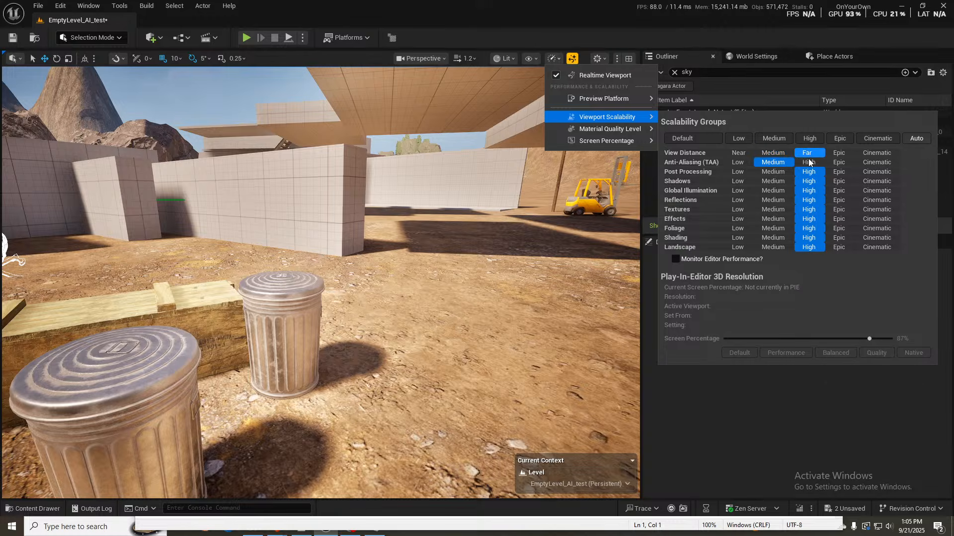
pyautogui.click(808, 162)
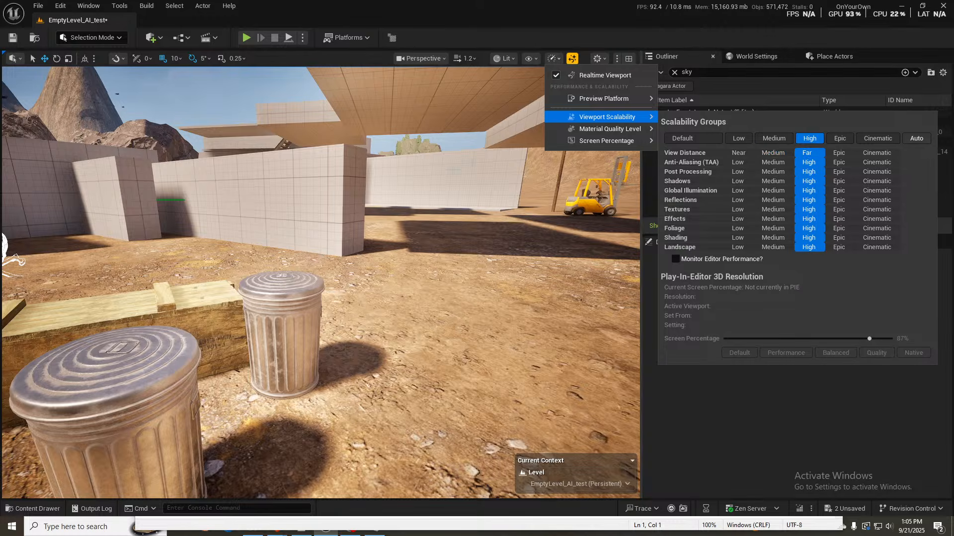
# - Review the quality values in DefaultScalability again and move the Notepad window off the editor
pyautogui.moveTo(378, 278); pyautogui.dragTo(264, 281, button='right')
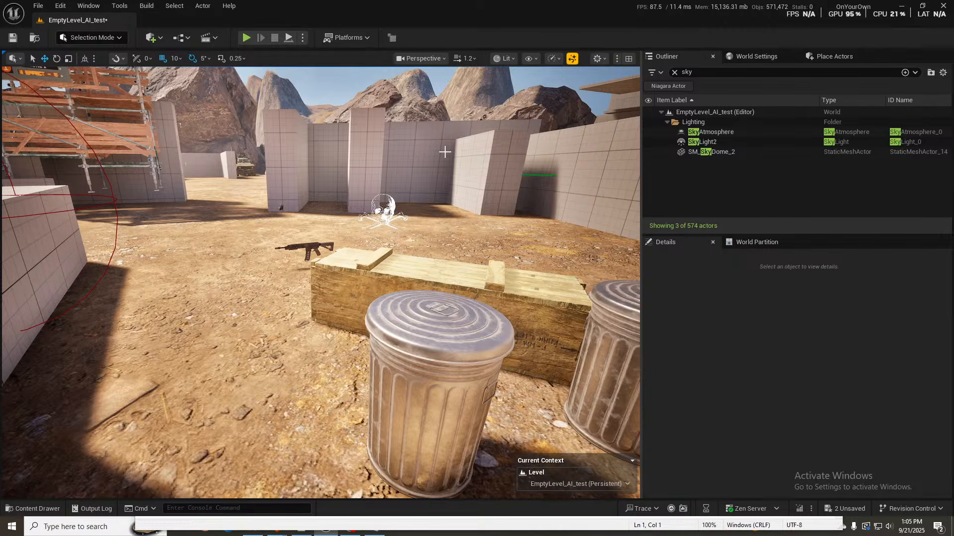
pyautogui.hotkey('alt', 'Tab')
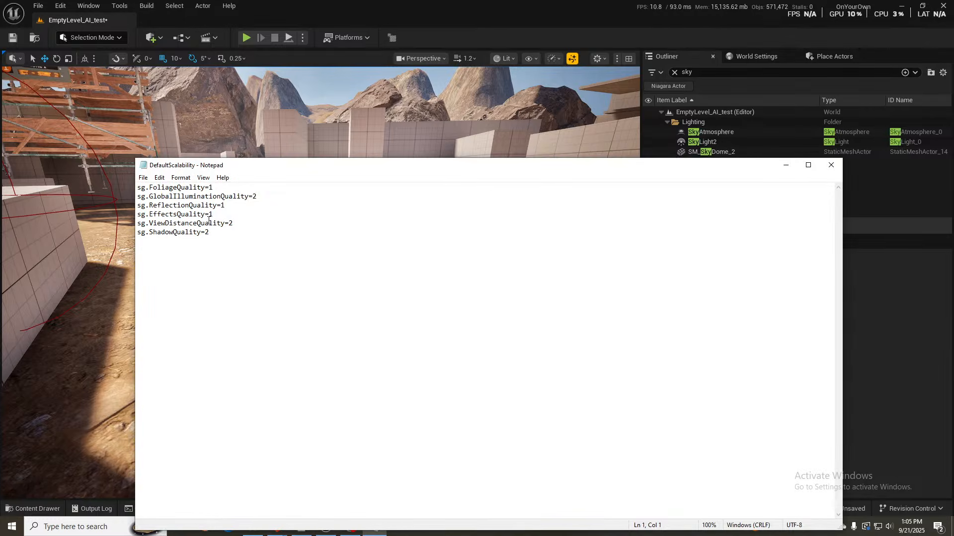
pyautogui.moveTo(302, 167); pyautogui.dragTo(953, 167)
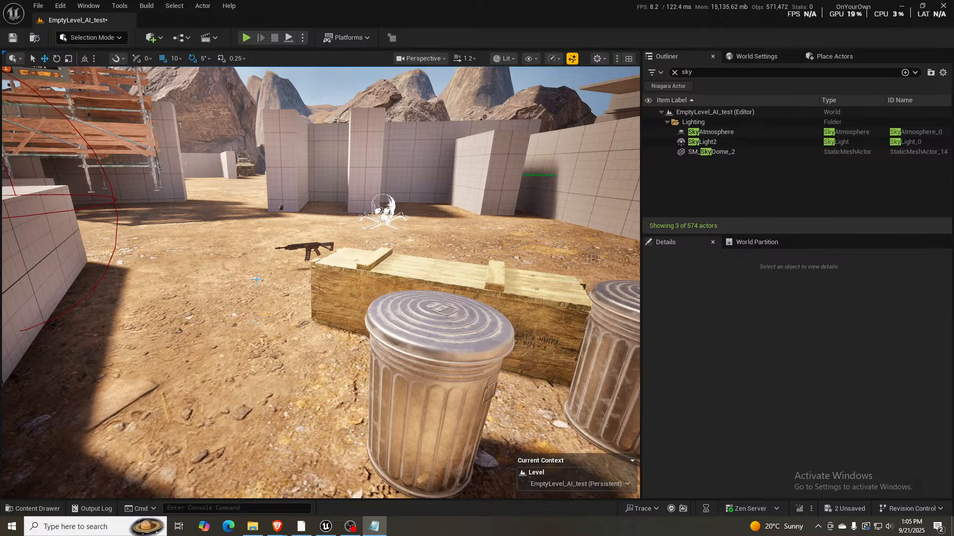
# - Inspect the shader complexity of the yard and its surroundings, and return the viewport to Lit mode
pyautogui.moveTo(256, 279); pyautogui.dragTo(255, 268, button='right')
pyautogui.hotkey('alt', '8')
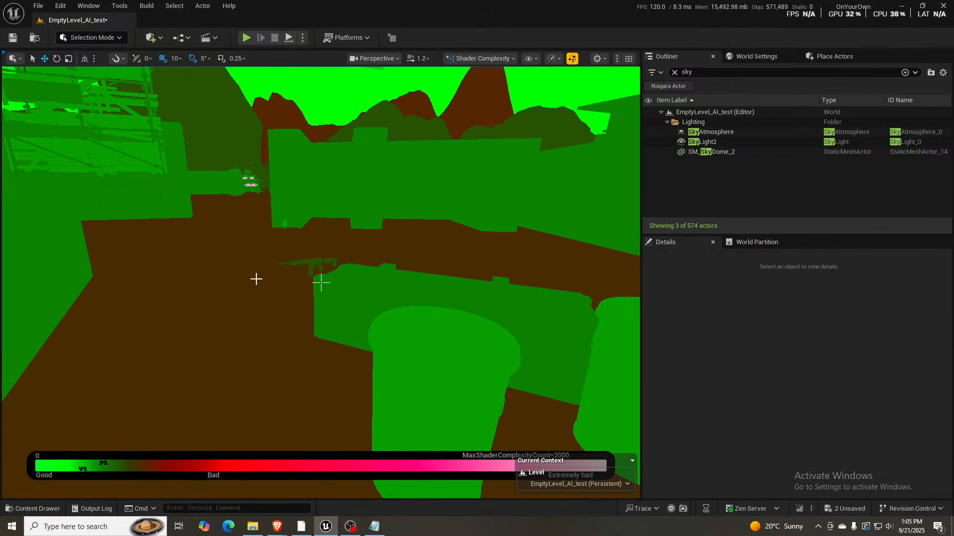
pyautogui.moveTo(257, 279)
pyautogui.mouseDown(button='right')
pyautogui.moveTo(257, 253)
pyautogui.moveTo(264, 296)
pyautogui.mouseUp(button='right')
pyautogui.press('e')
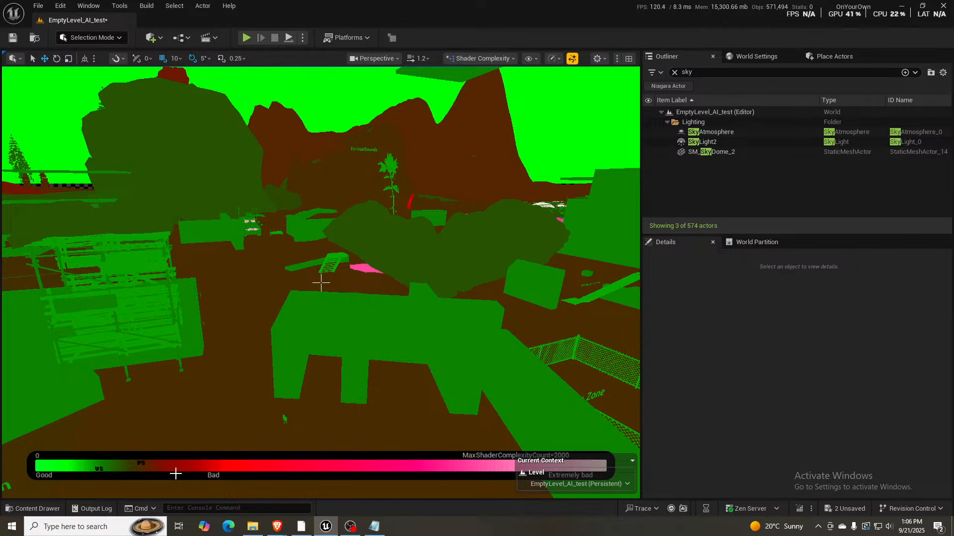
pyautogui.moveTo(230, 348)
pyautogui.mouseDown(button='right')
pyautogui.moveTo(241, 347)
pyautogui.moveTo(235, 339)
pyautogui.mouseUp(button='right')
pyautogui.press('q')
pyautogui.moveTo(321, 283); pyautogui.dragTo(321, 282, button='right')
pyautogui.press('a')
pyautogui.moveTo(224, 360); pyautogui.dragTo(224, 359, button='right')
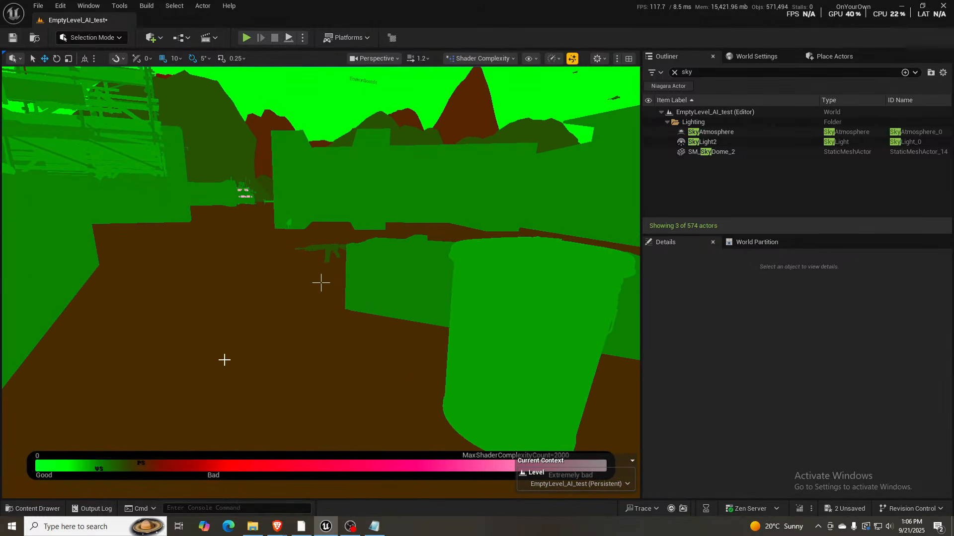
pyautogui.hotkey('alt', '4')
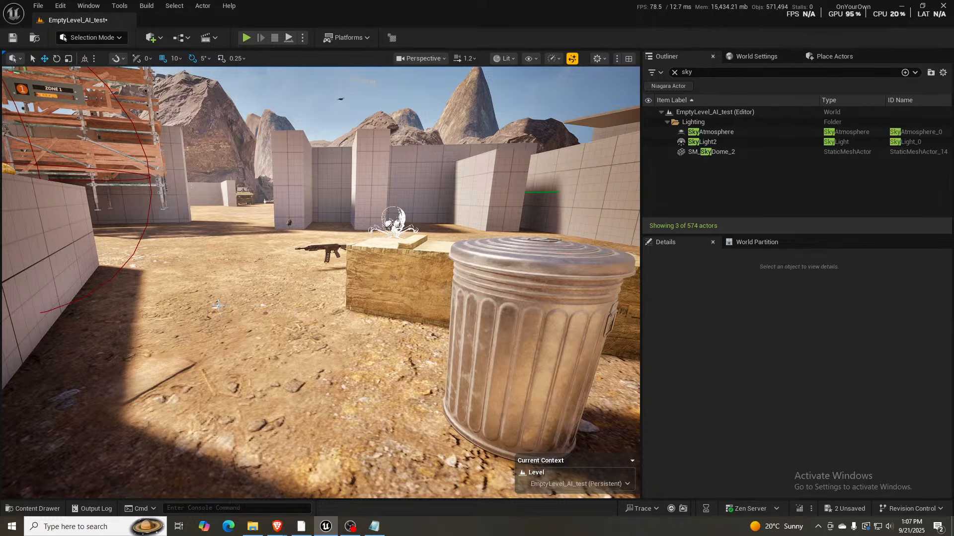
pyautogui.moveTo(226, 268); pyautogui.dragTo(217, 251, button='right')
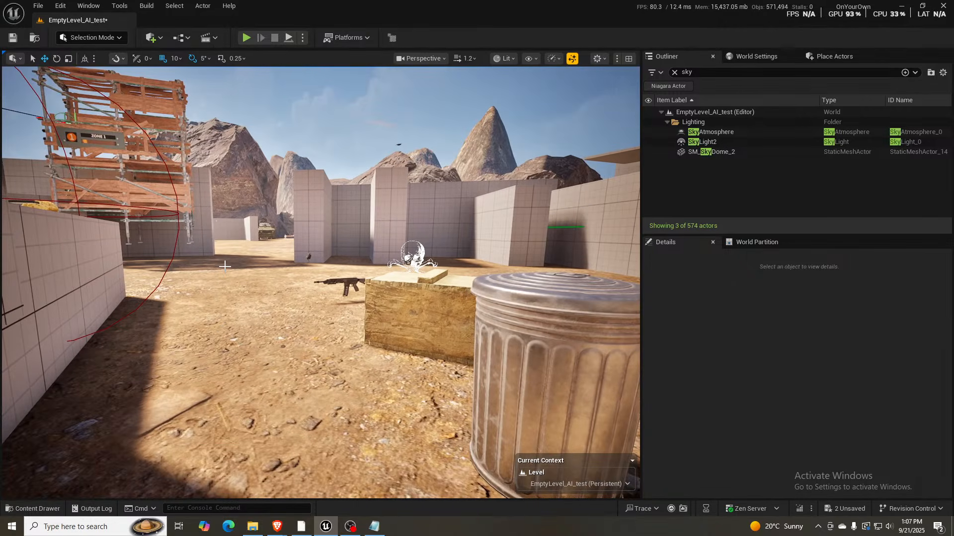
# - Start playing the level in the viewport, lower the system volume, and walk around the yard to test performance
pyautogui.hotkey('alt', 'p')
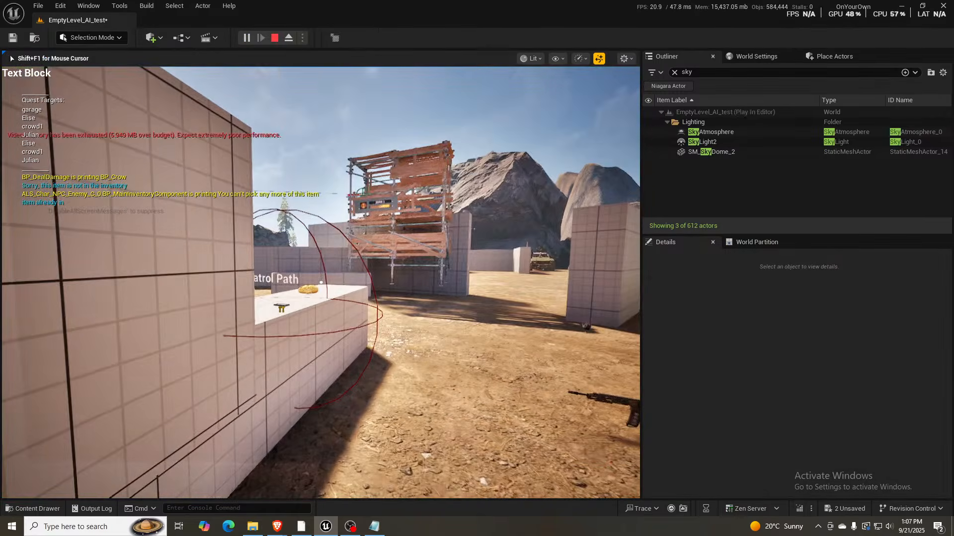
pyautogui.press('XF86AudioLowerVolume')
pyautogui.press('XF86AudioLowerVolume')
pyautogui.press('XF86AudioLowerVolume')
pyautogui.press('w')
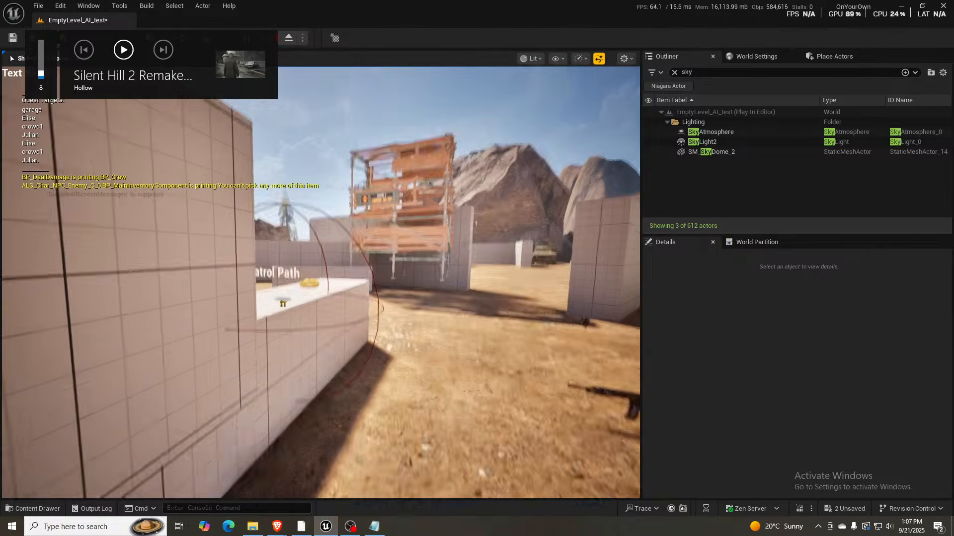
pyautogui.press('s')
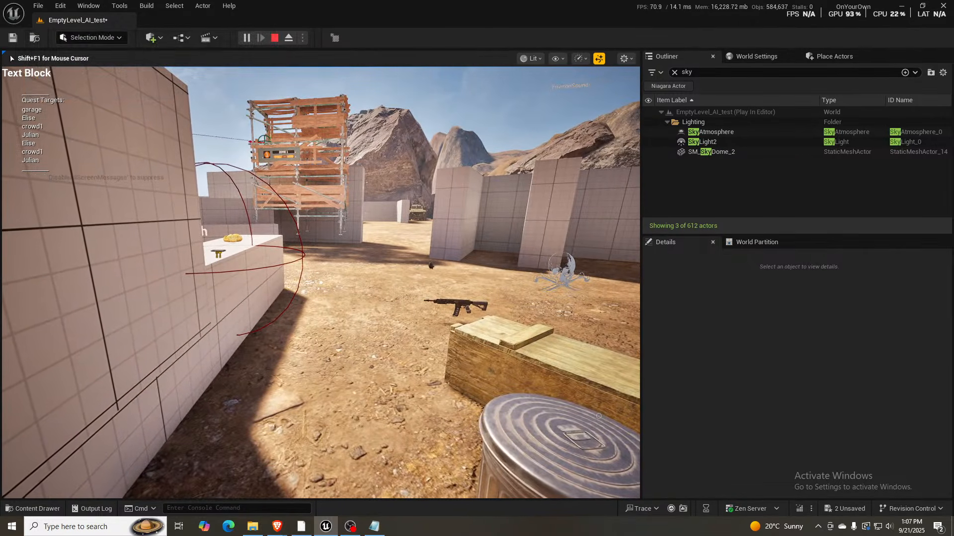
# - Adjust the system volume, walk to the counter with the pickup device, and back away behind the wall
pyautogui.press('XF86AudioLowerVolume')
pyautogui.press('XF86AudioLowerVolume')
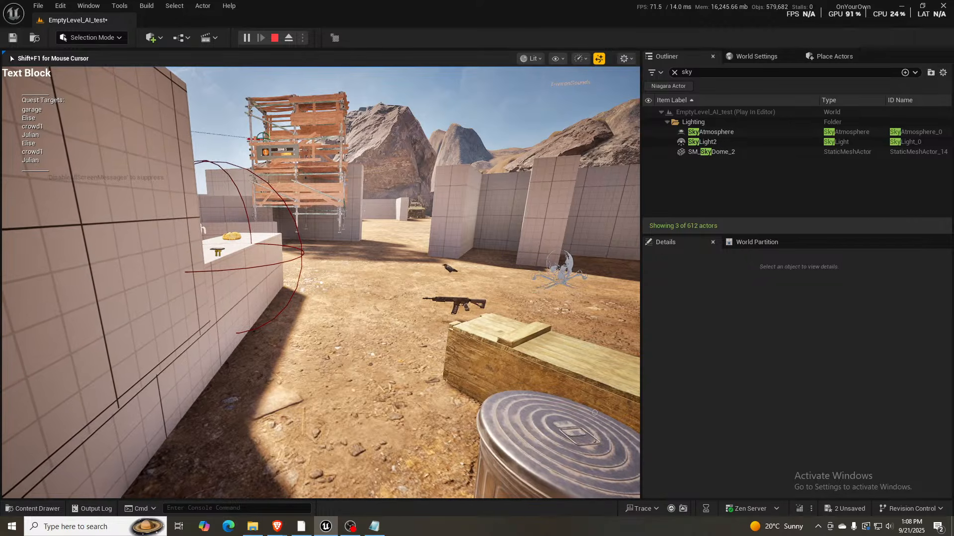
pyautogui.press('XF86AudioRaiseVolume')
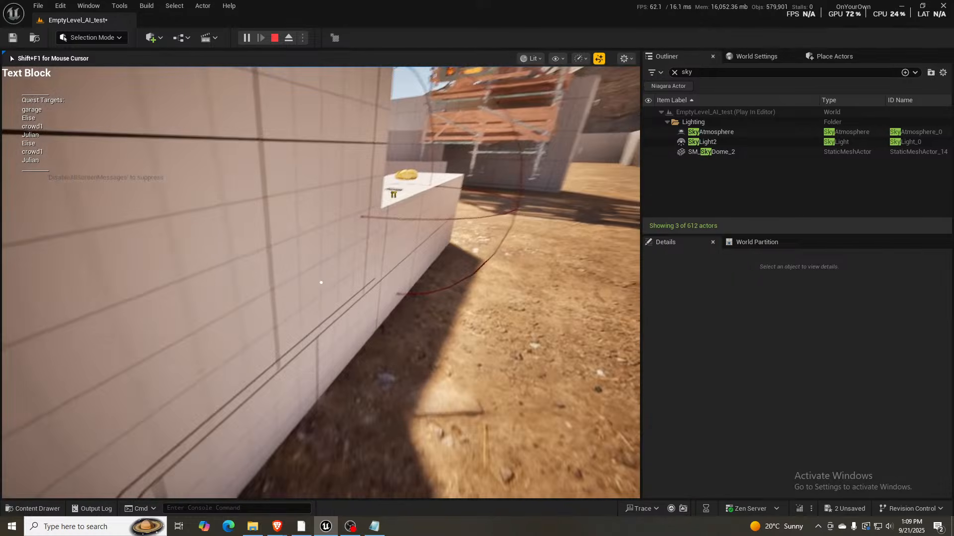
pyautogui.press('w')
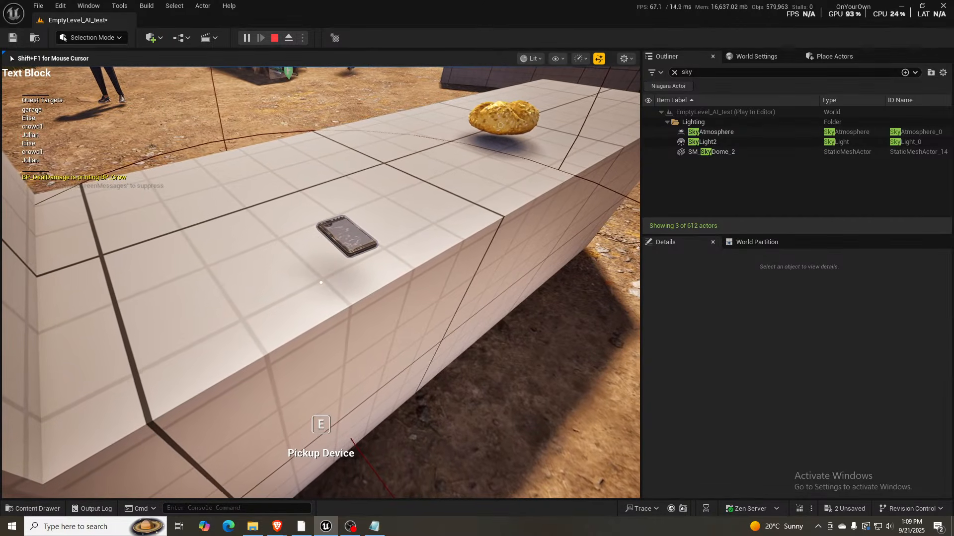
pyautogui.press('s')
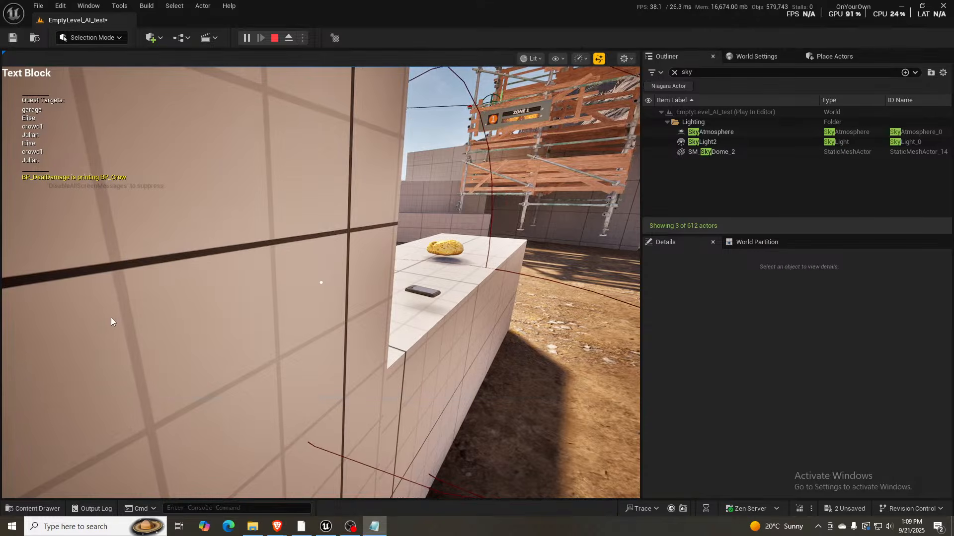
# - Release the cursor from the running game and expand the play viewport to full screen
pyautogui.hotkey('shift', 'F1')
pyautogui.click(281, 299)
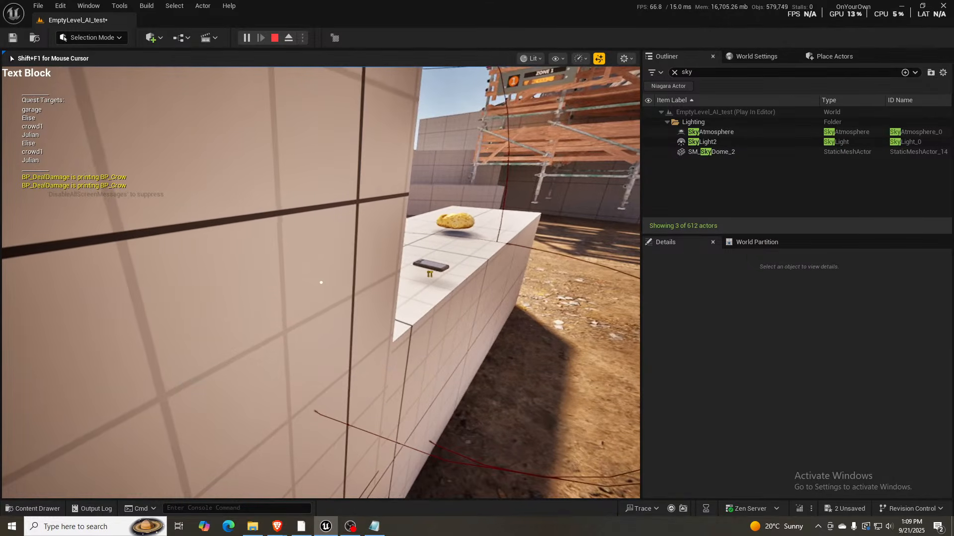
pyautogui.press('F11')
pyautogui.hotkey('shift', 'F11')
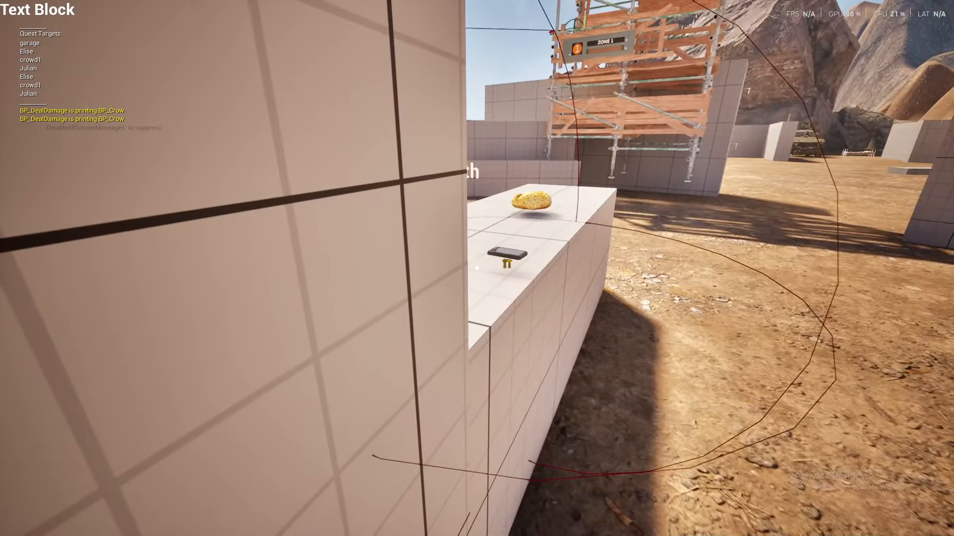
# - Pick up the device from the counter, back away, and hold it up in front of the character
pyautogui.press('d')
pyautogui.press('w')
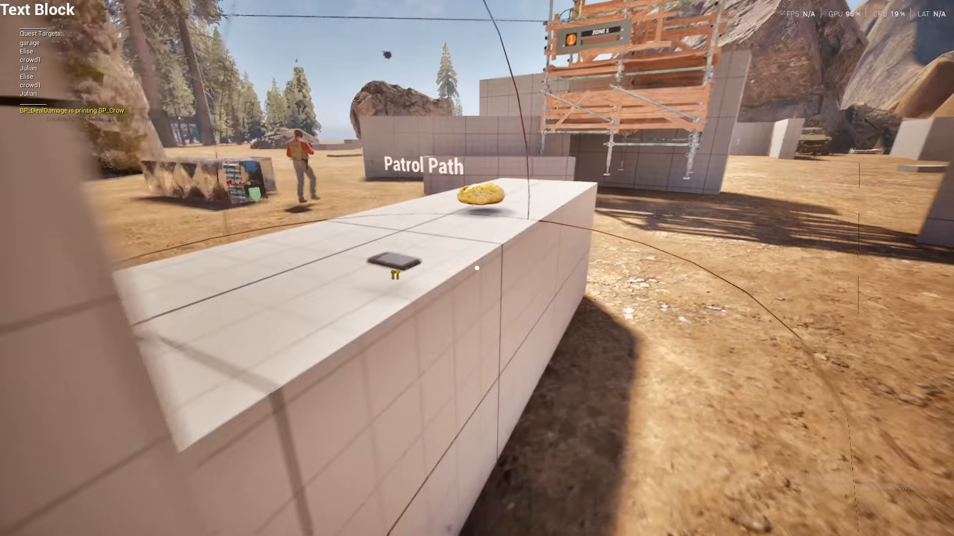
pyautogui.press('e')
pyautogui.press('s')
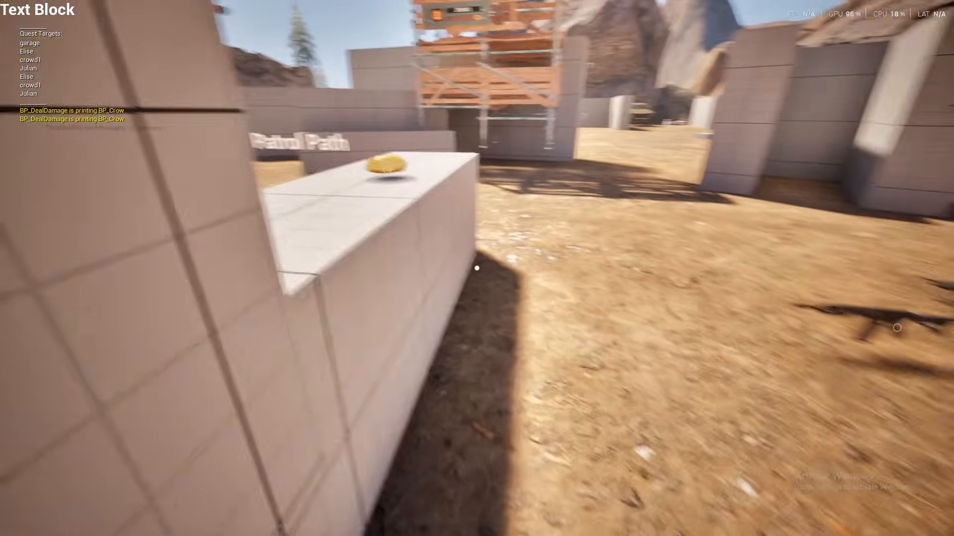
pyautogui.press('1')
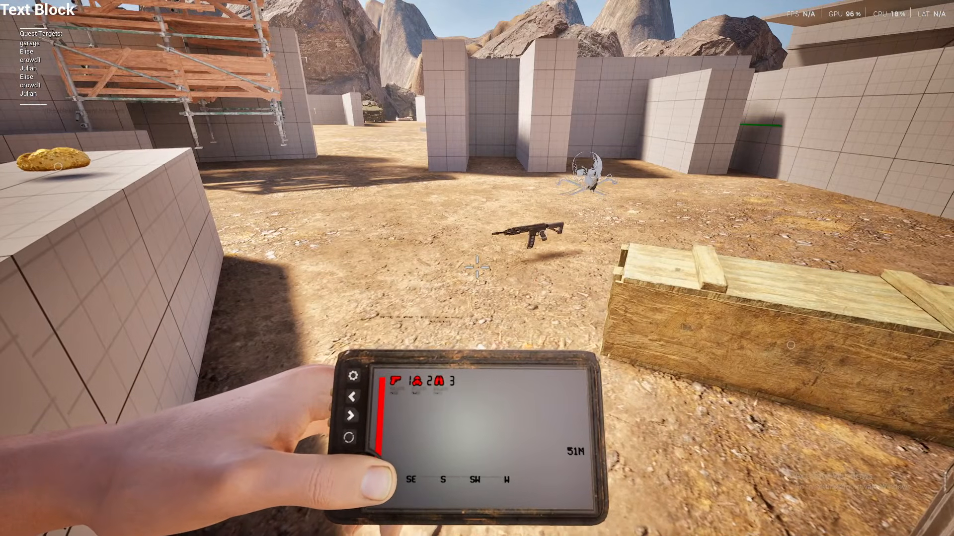
# - Pause the game, enable Use HUD in the Game settings, and resume play
pyautogui.press('Escape')
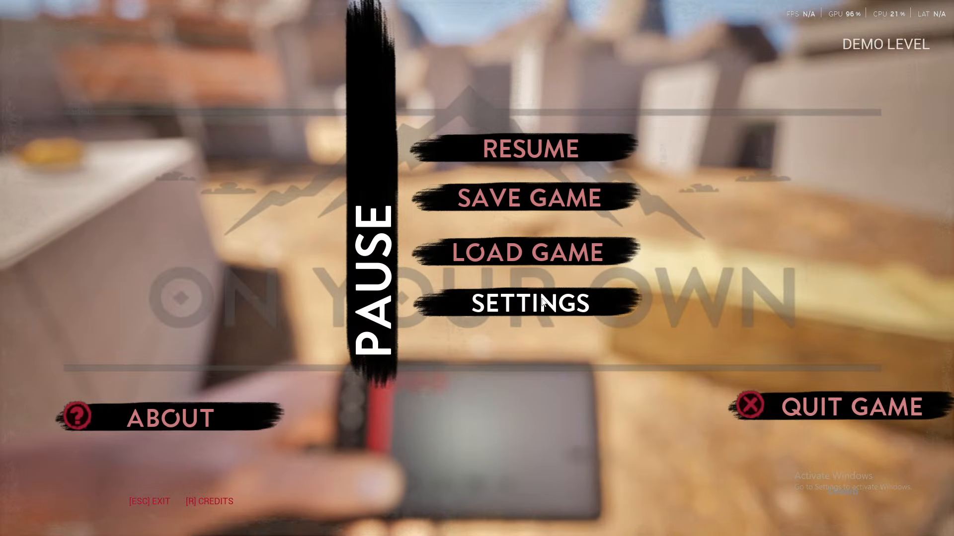
pyautogui.click(526, 303)
pyautogui.click(512, 159)
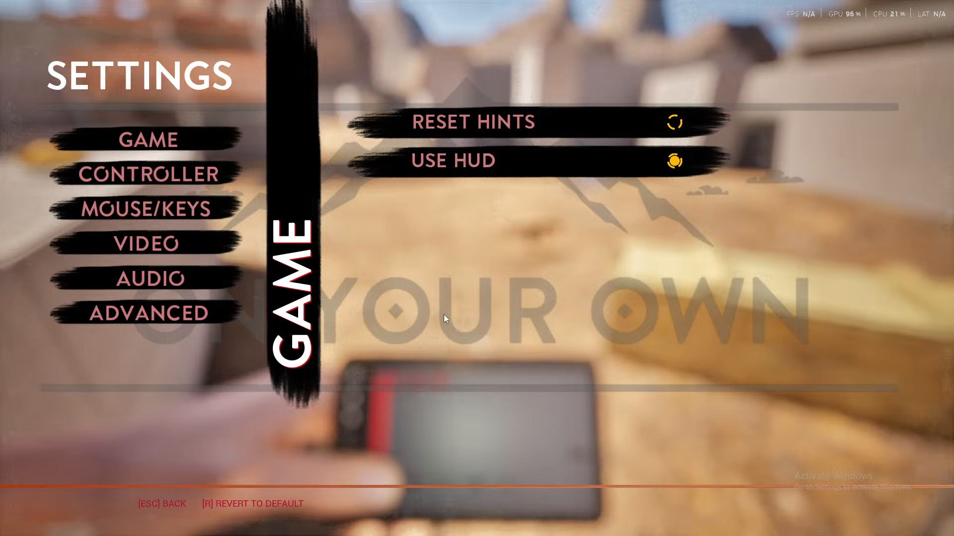
pyautogui.press('Escape')
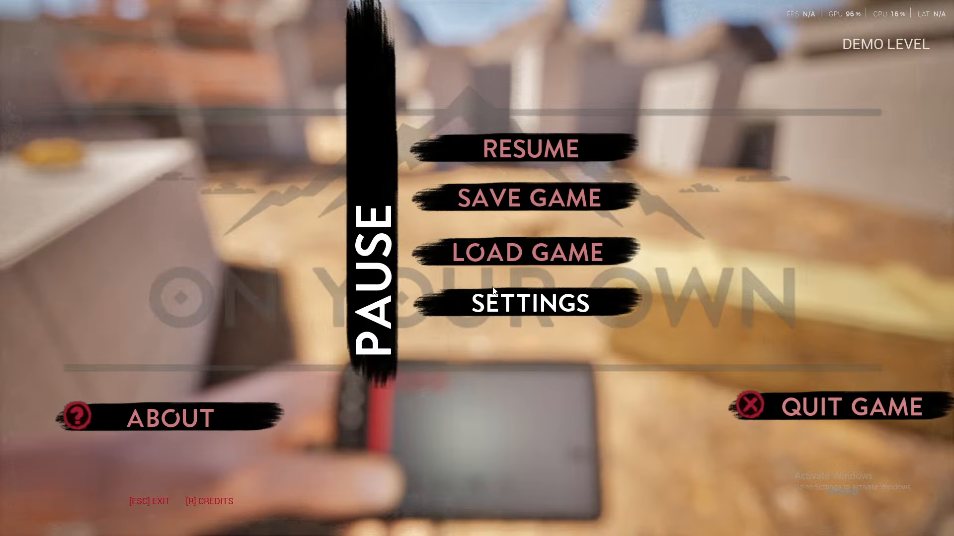
pyautogui.press('Escape')
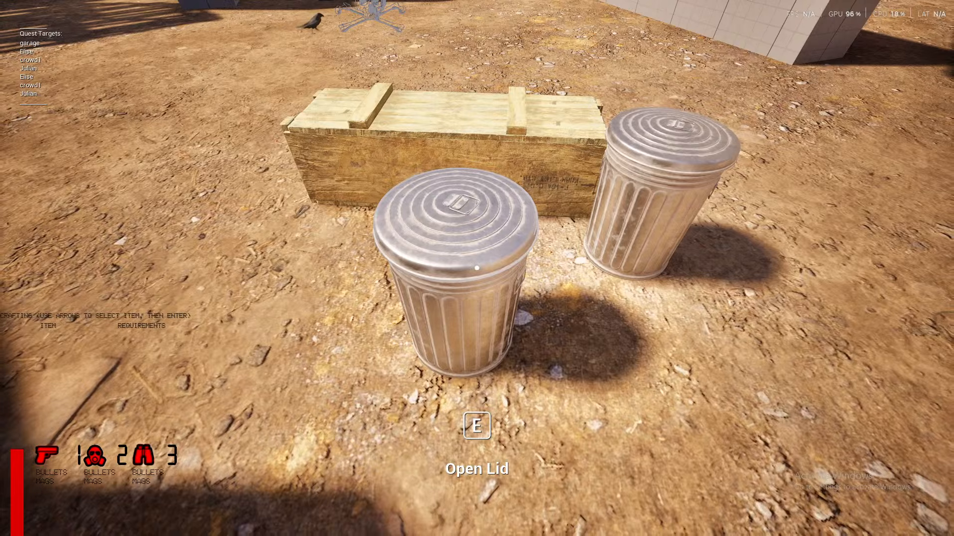
# - Open the lid of the nearest trash can, and walk over to the wooden crate to open it
pyautogui.press('e')
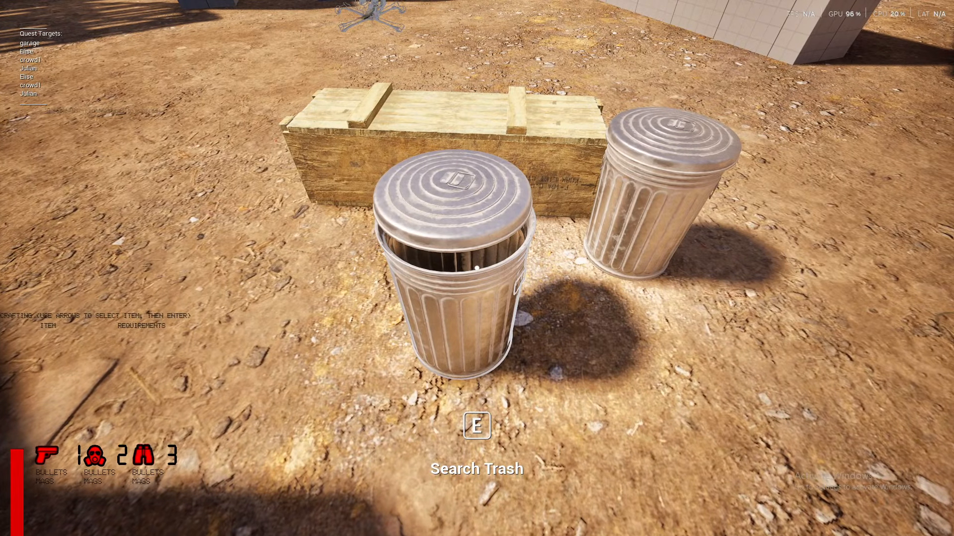
pyautogui.press('w')
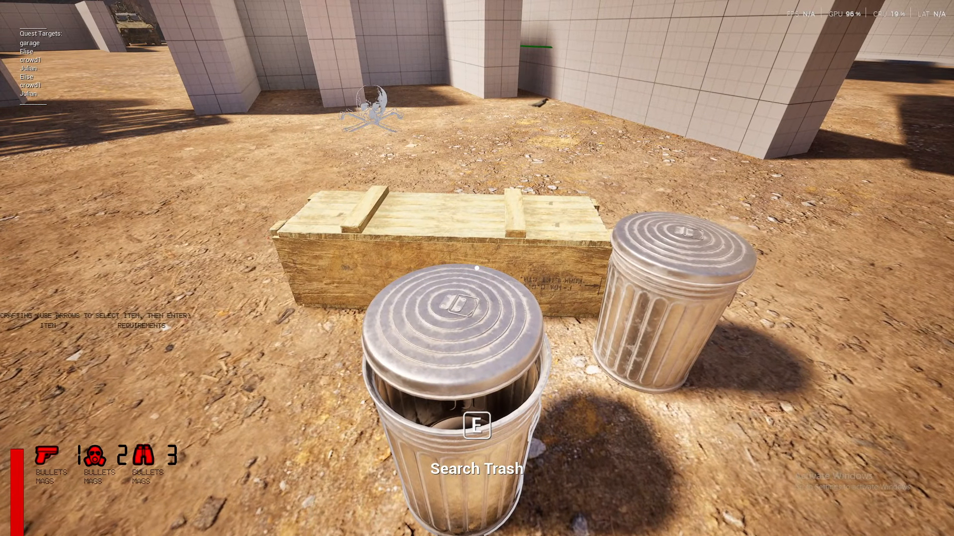
pyautogui.press('a')
pyautogui.press('w')
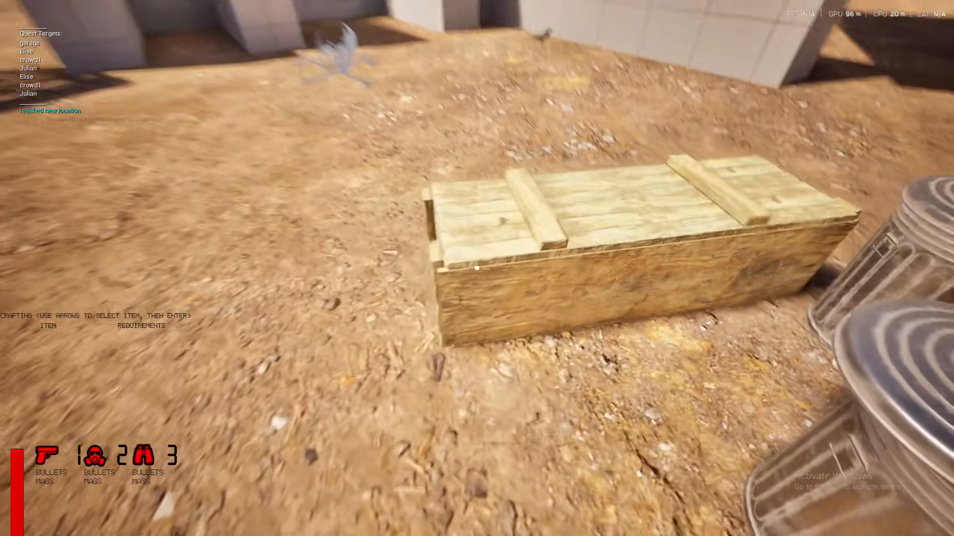
pyautogui.press('w')
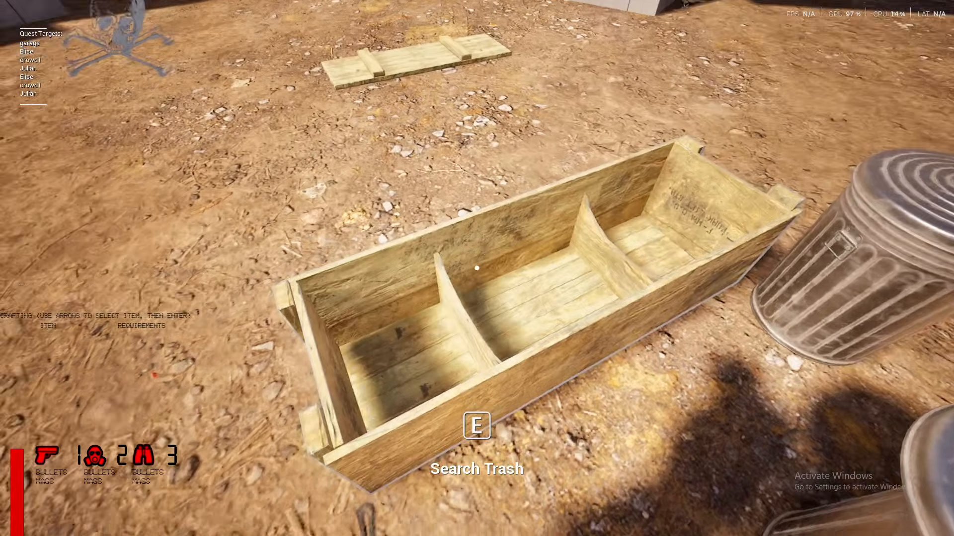
# - Walk back around the opened crate to the second trash can and open its lid
pyautogui.press('s')
pyautogui.press('d')
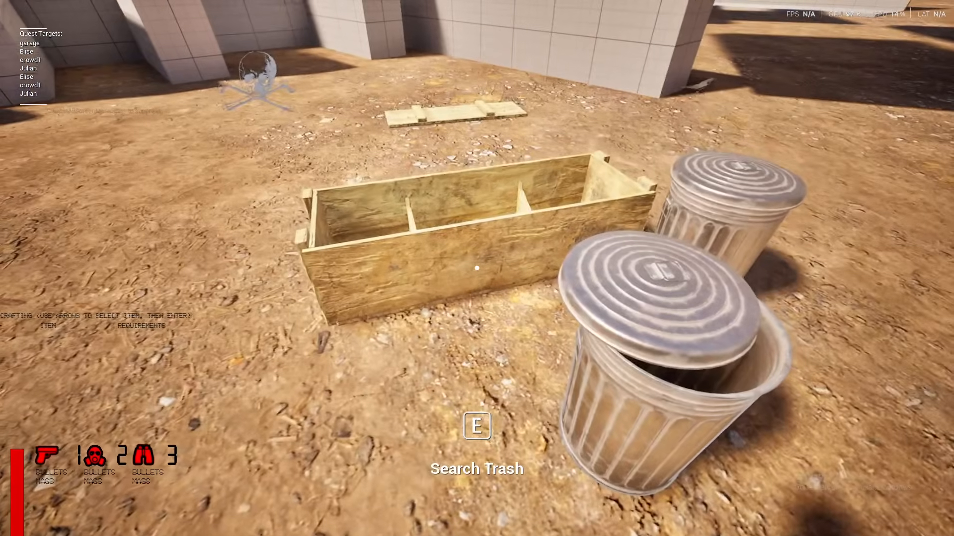
pyautogui.press('d')
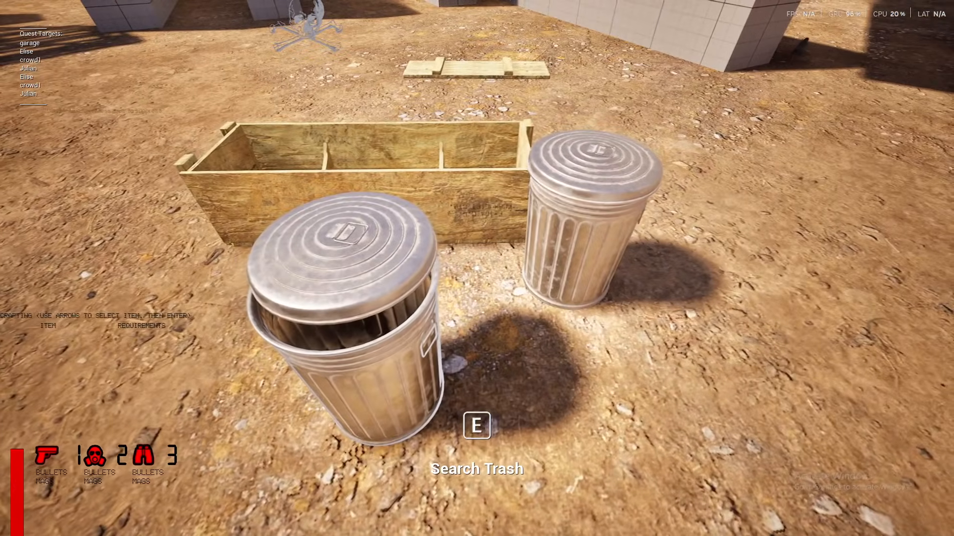
pyautogui.press('a')
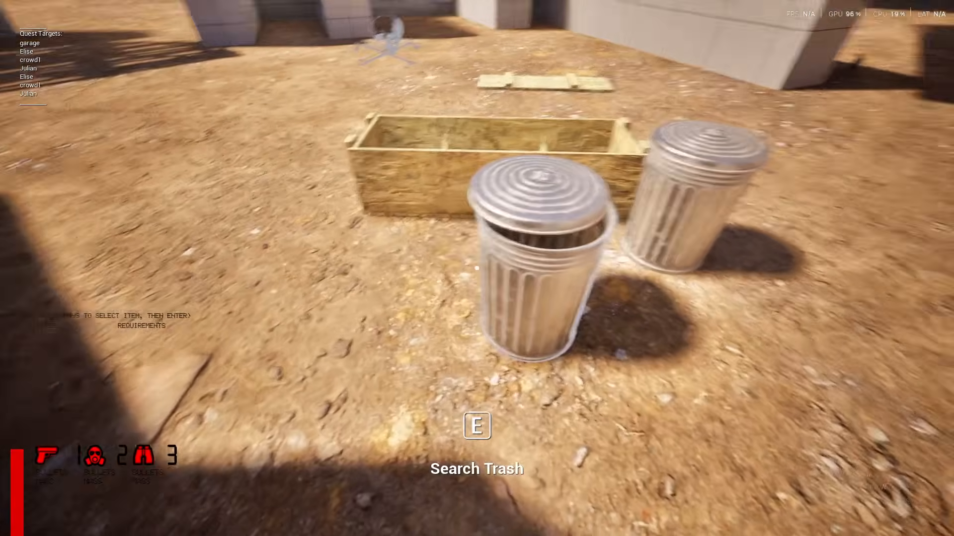
pyautogui.press('d')
pyautogui.press('w')
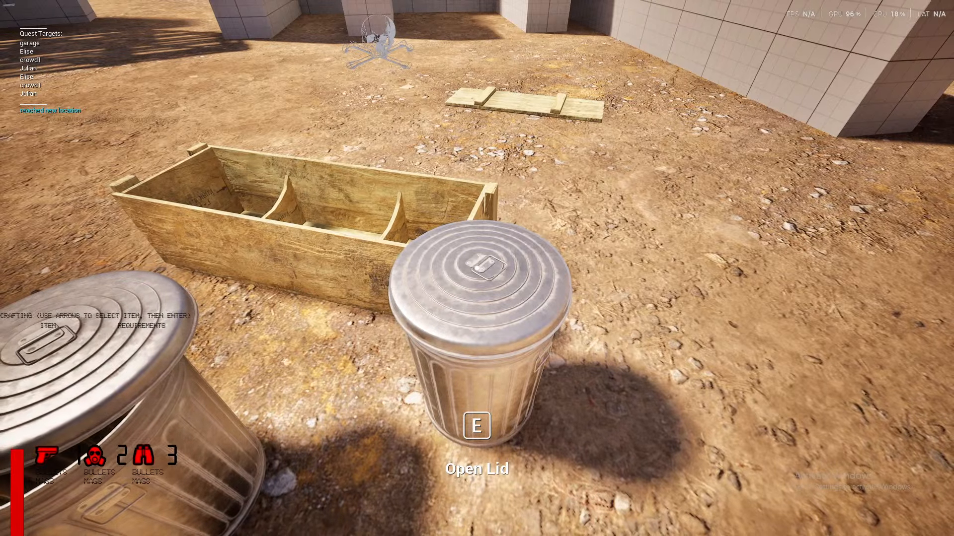
pyautogui.press('e')
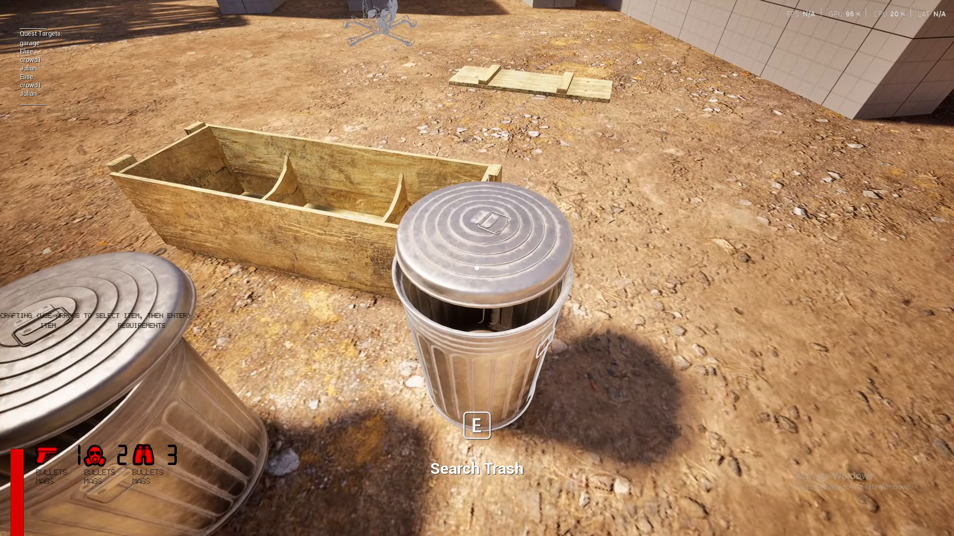
# - Walk around the opened crate to examine its interior from the far side, and stop playing the level
pyautogui.press('d')
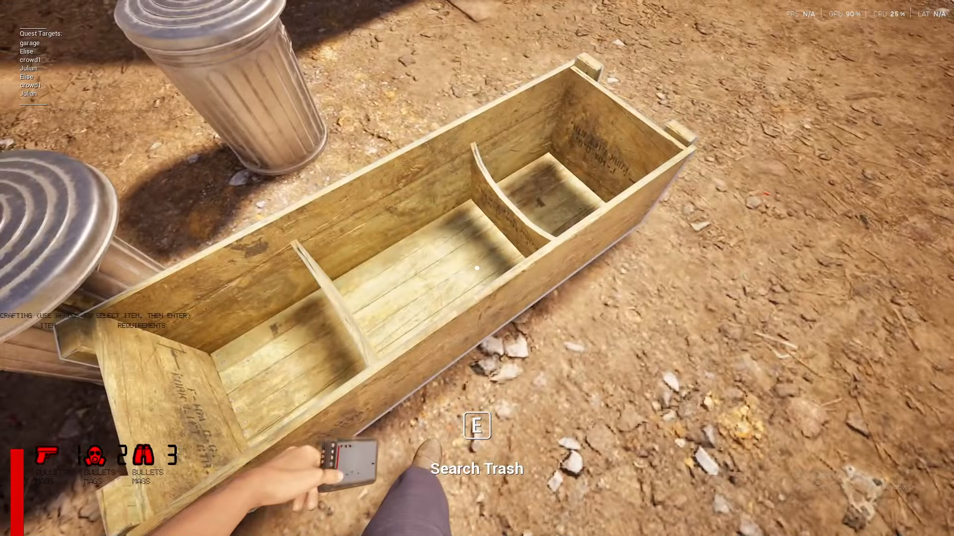
pyautogui.press('s')
pyautogui.press('w')
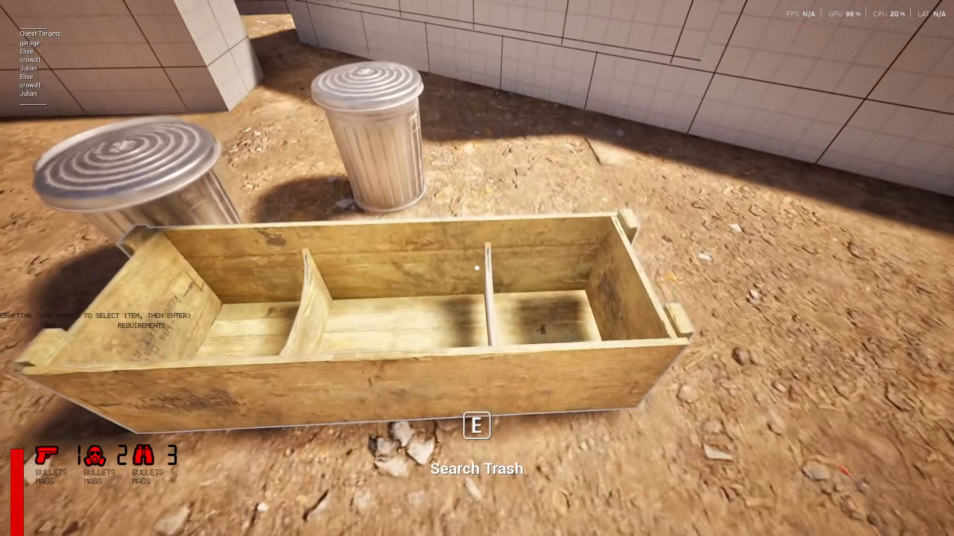
pyautogui.press('Escape')
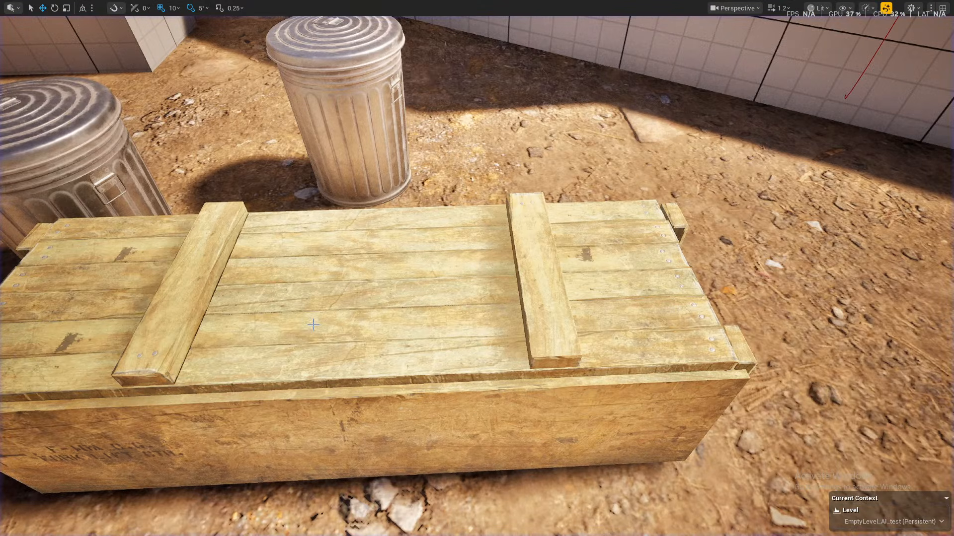
# - Play the level again, walk past the wooden crate, and open the lid of the trash can beside its far end
pyautogui.hotkey('alt', 'p')
pyautogui.press('w')
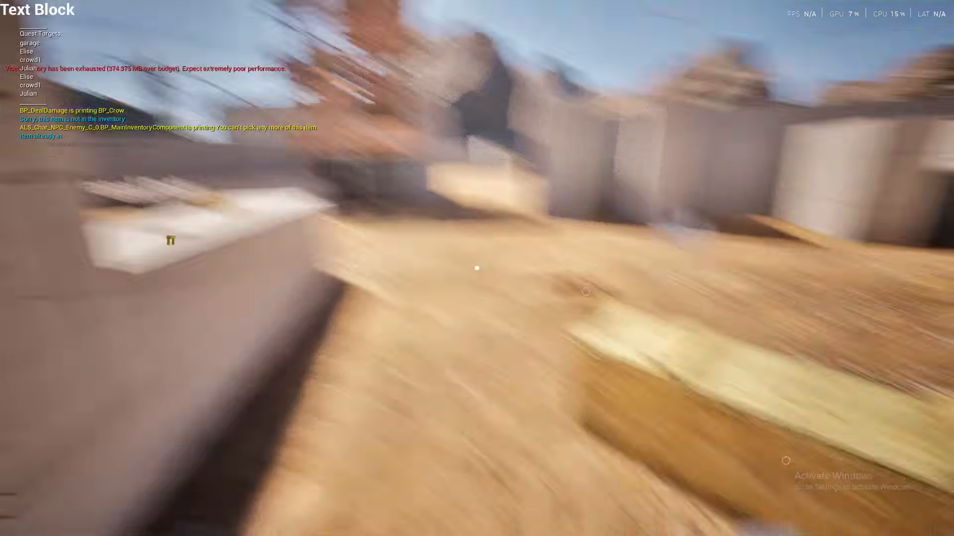
pyautogui.press('w')
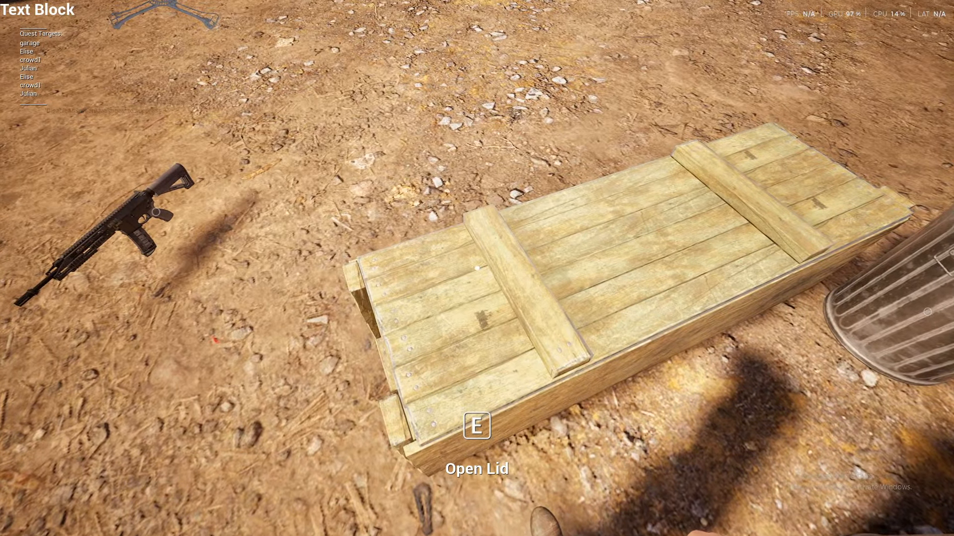
pyautogui.press('w')
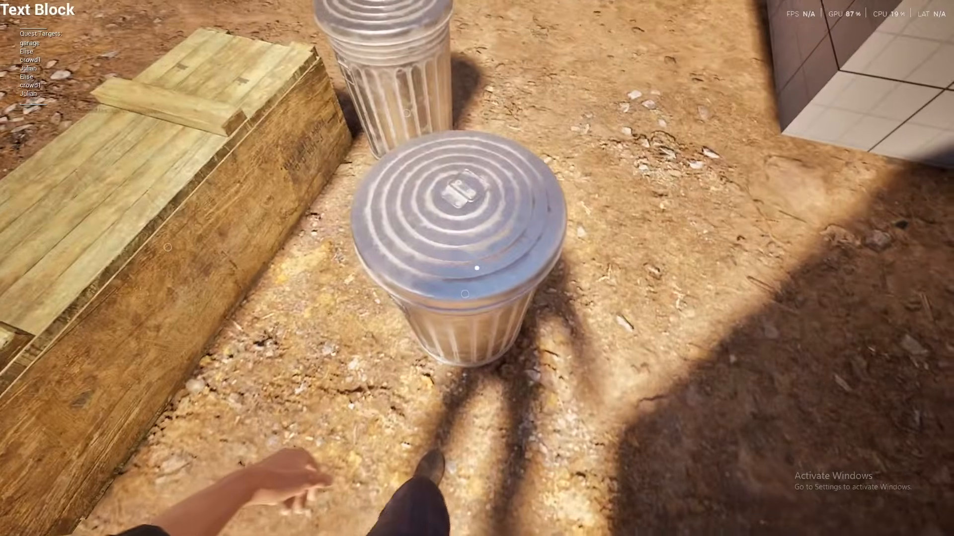
pyautogui.press('e')
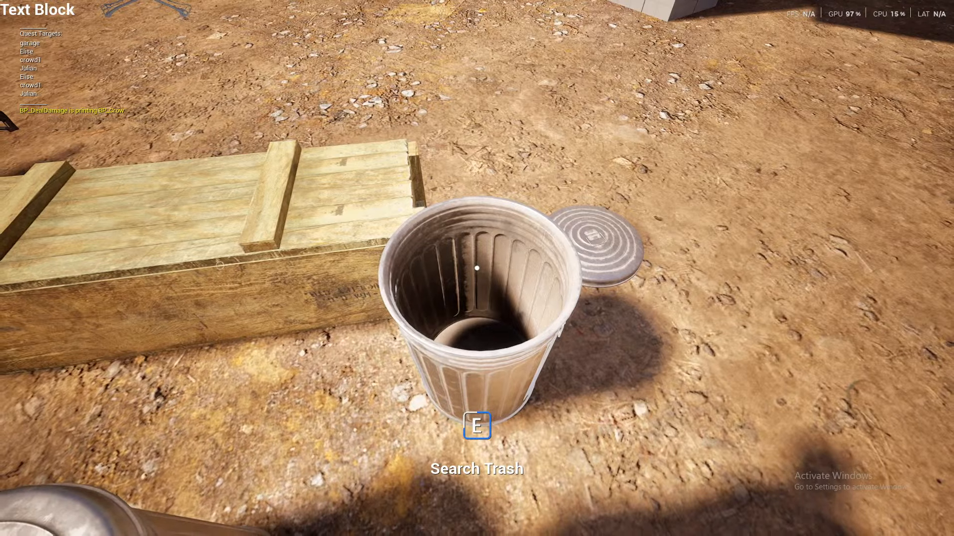
# - Walk to the wooden crate, open its lid, and return to the opened trash can to examine its interior
pyautogui.press('s')
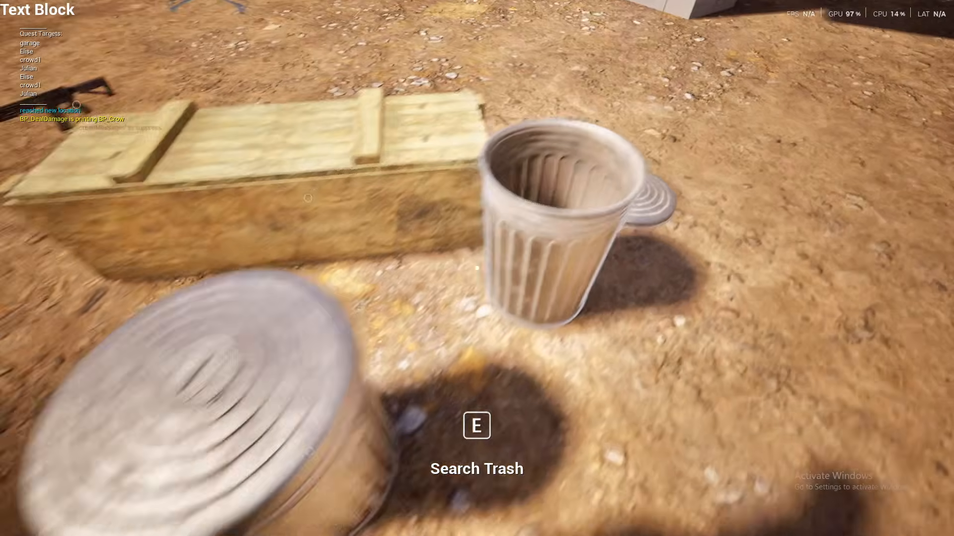
pyautogui.press('a')
pyautogui.press('w')
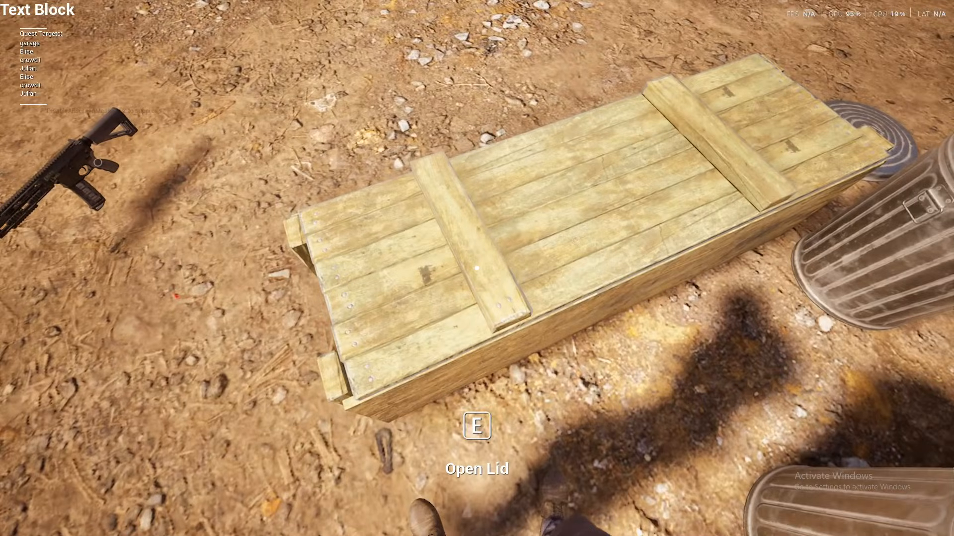
pyautogui.press('e')
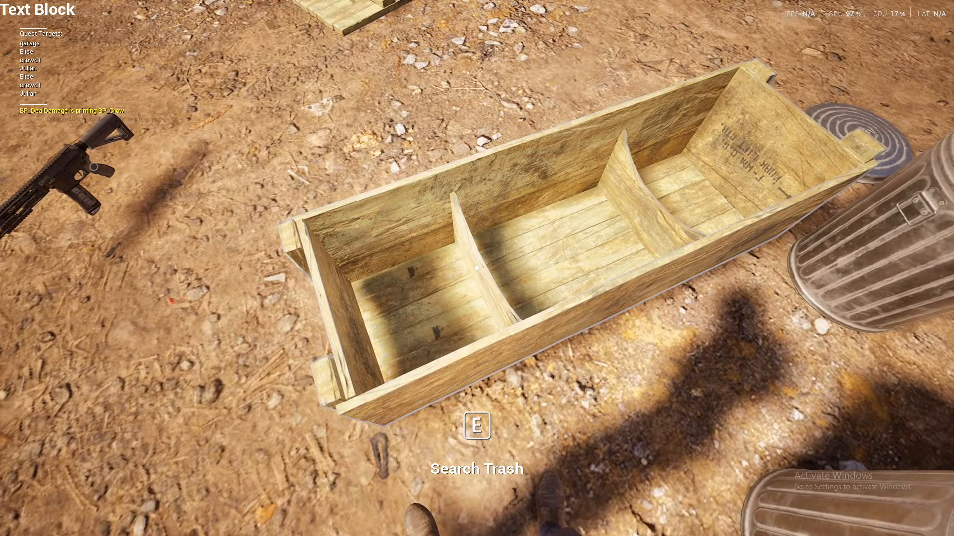
pyautogui.press('s')
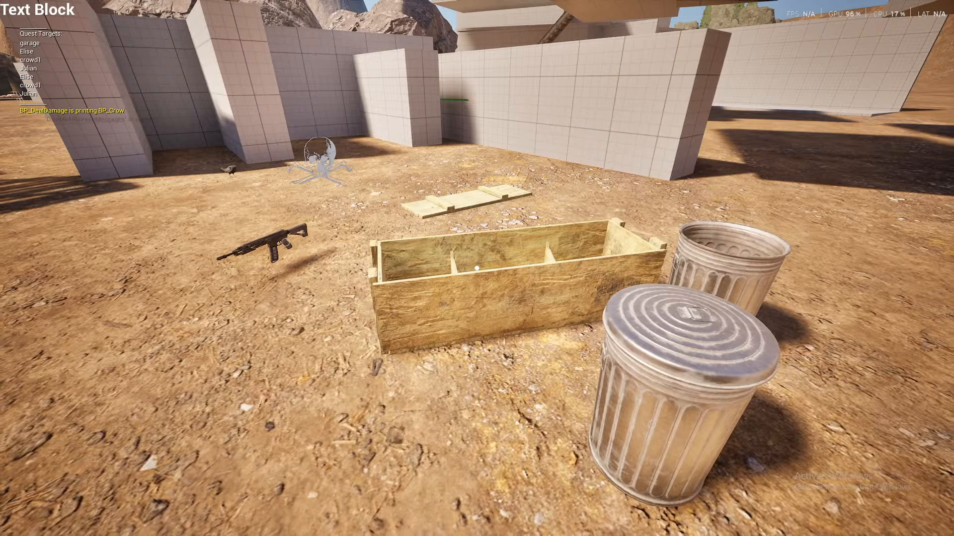
pyautogui.press('w')
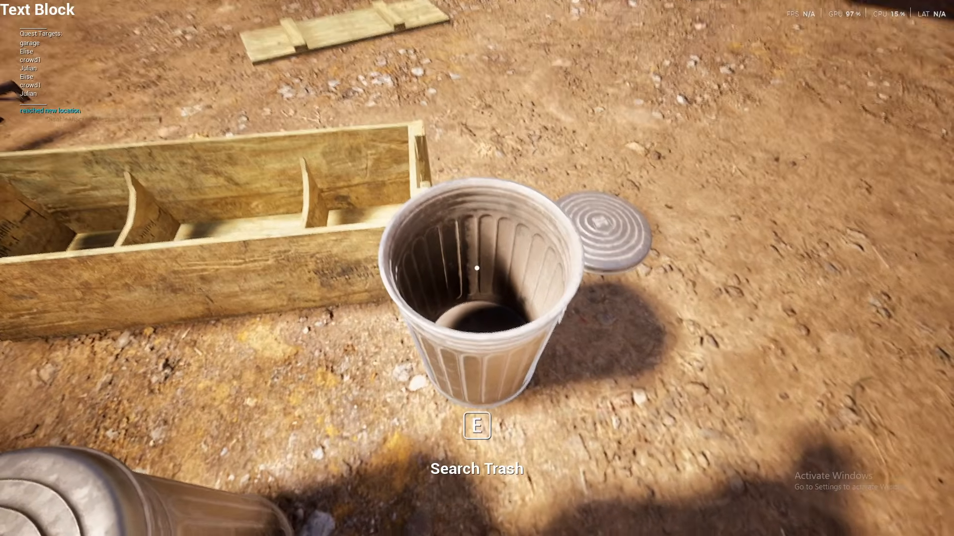
pyautogui.press('d')
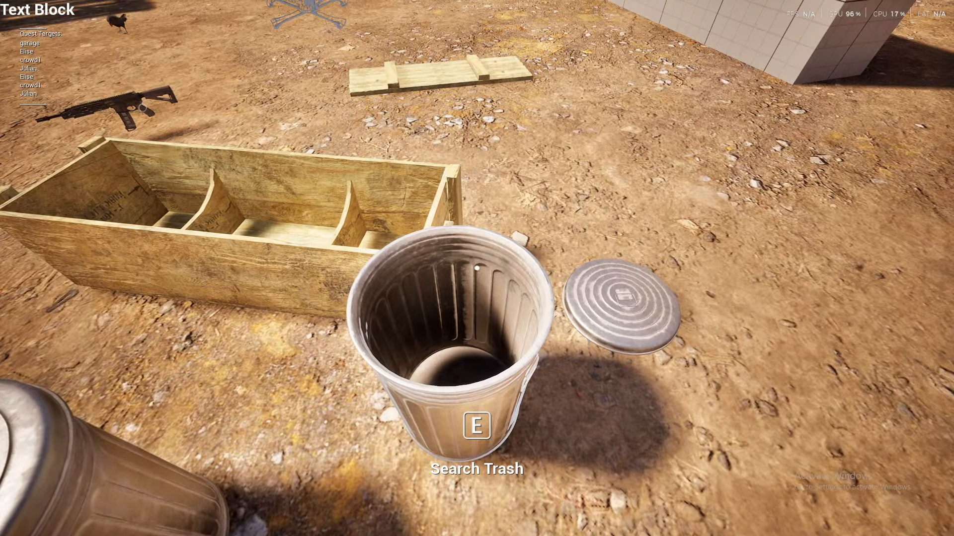
# - Stop playing the level, look over the crate area in the viewport, and restore the full editor layout
pyautogui.press('Escape')
pyautogui.press('s')
pyautogui.moveTo(649, 486); pyautogui.dragTo(586, 369, button='right')
pyautogui.press('d')
pyautogui.press('w')
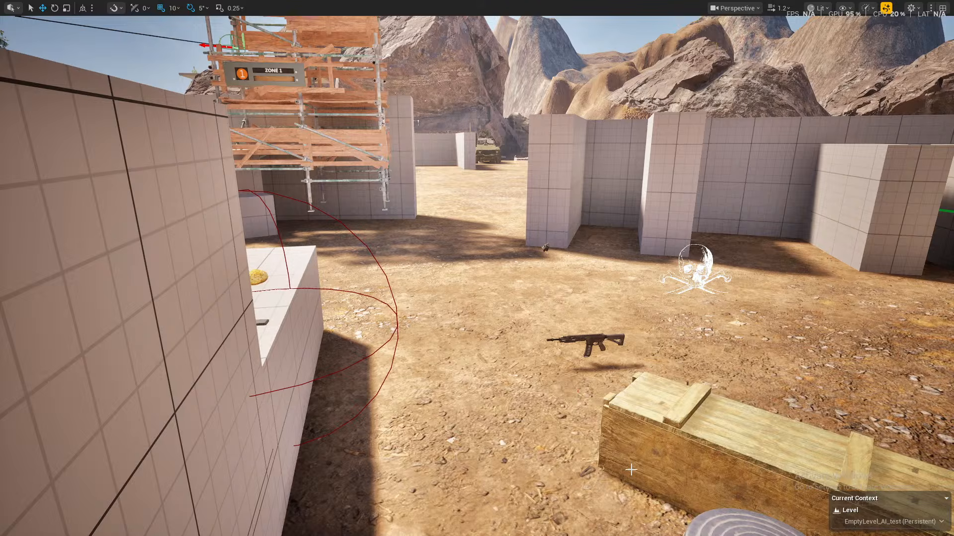
pyautogui.press('F11')
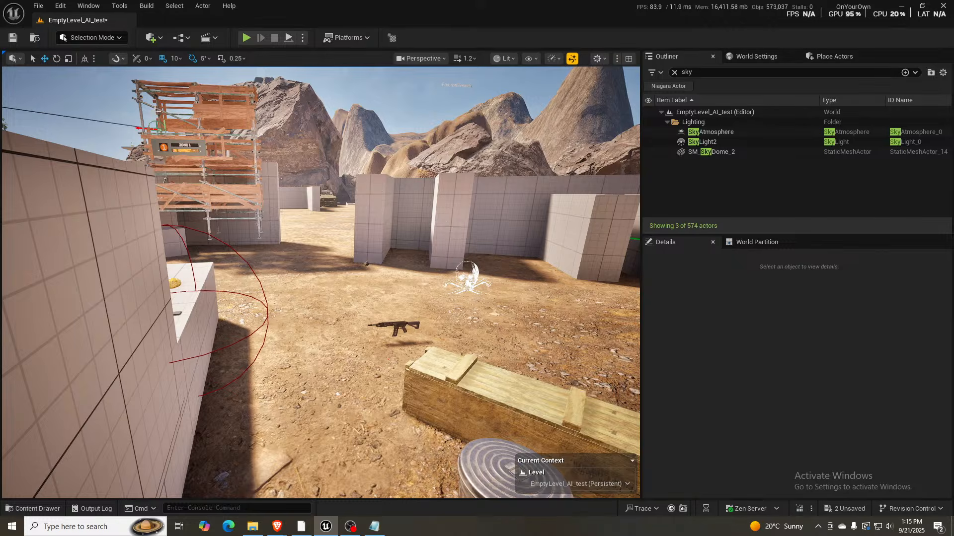
# - Open the recent level Main_Level, saving the changes to EmptyLevel_AI_test
pyautogui.click(40, 7)
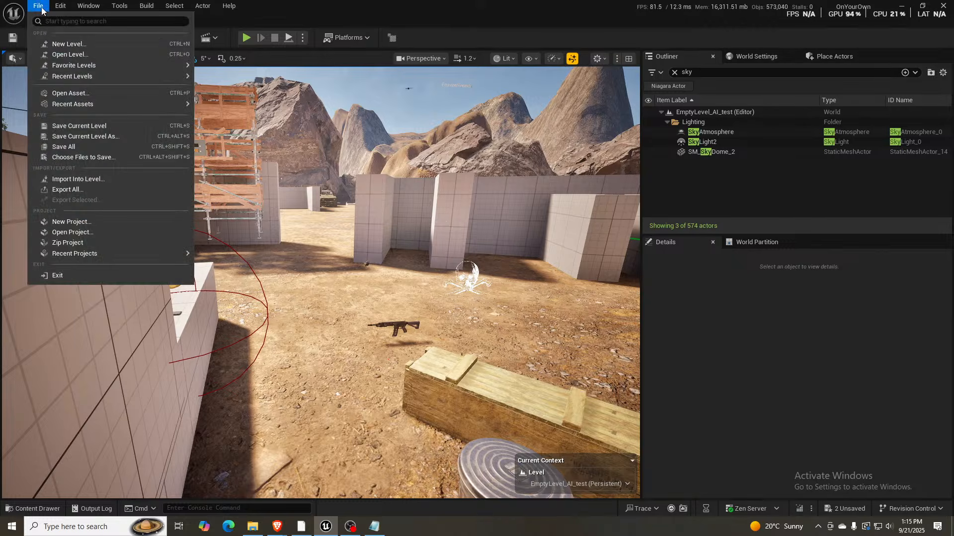
pyautogui.moveTo(112, 74)
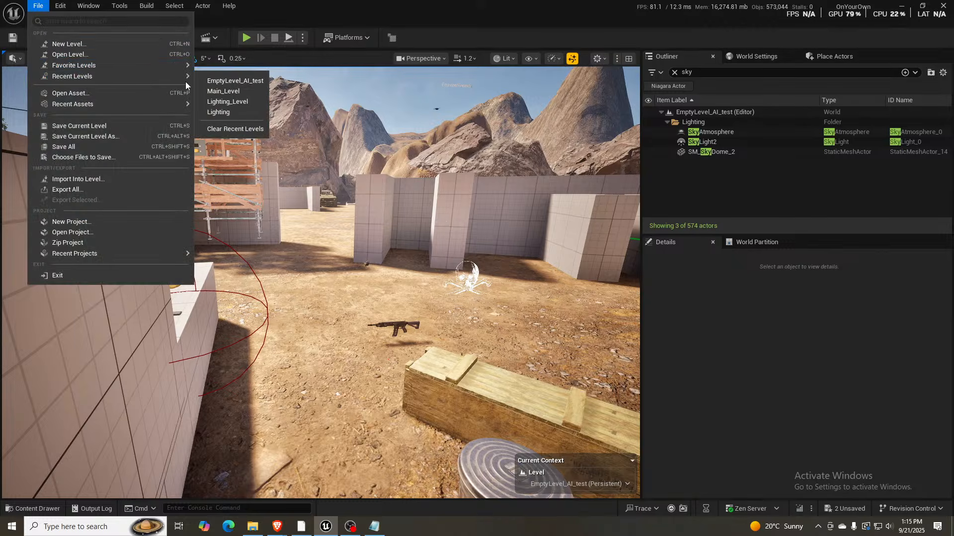
pyautogui.click(228, 91)
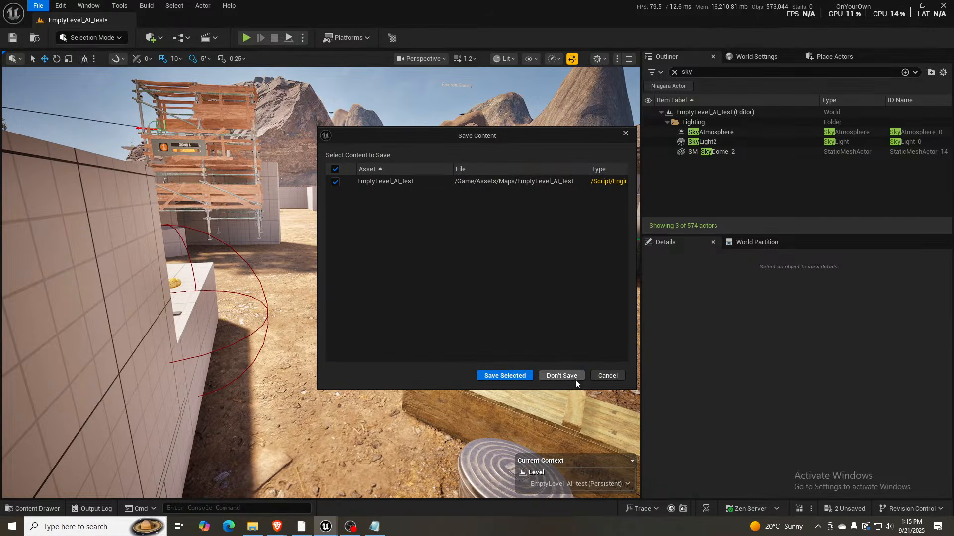
pyautogui.click(502, 376)
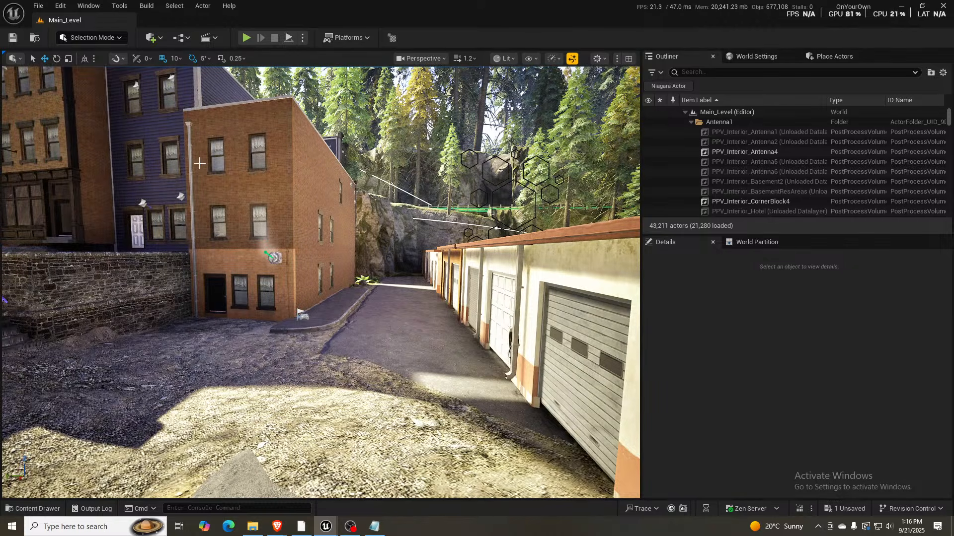
# - Fly up from the garages and examine the town from above, across to the brick building with the white roof tower
pyautogui.moveTo(289, 220); pyautogui.dragTo(366, 258, button='right')
pyautogui.press('s')
pyautogui.scroll(3, 353, 253)
pyautogui.press('s')
pyautogui.press('s')
pyautogui.scroll(3, 353, 254)
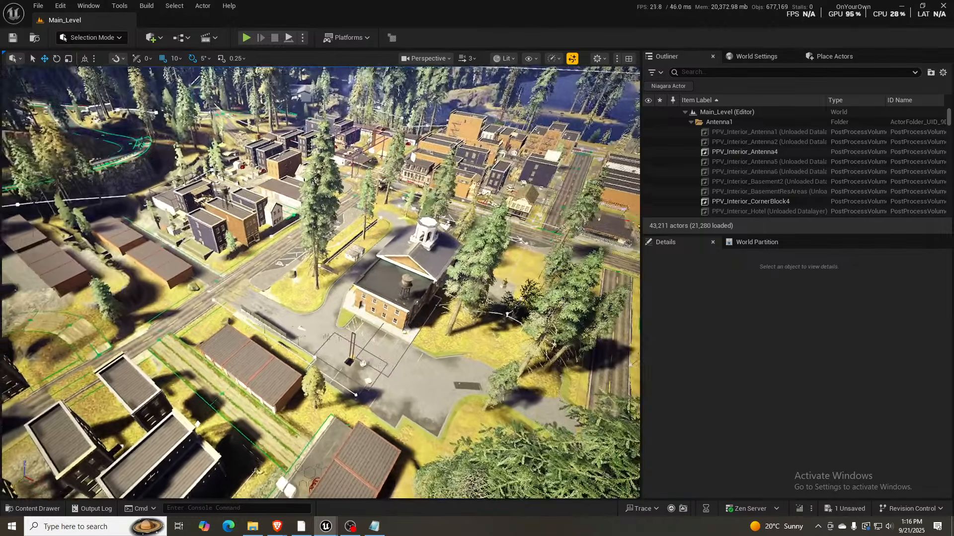
pyautogui.moveTo(314, 181); pyautogui.dragTo(144, 189, button='right')
pyautogui.press('d')
pyautogui.scroll(3, 314, 181)
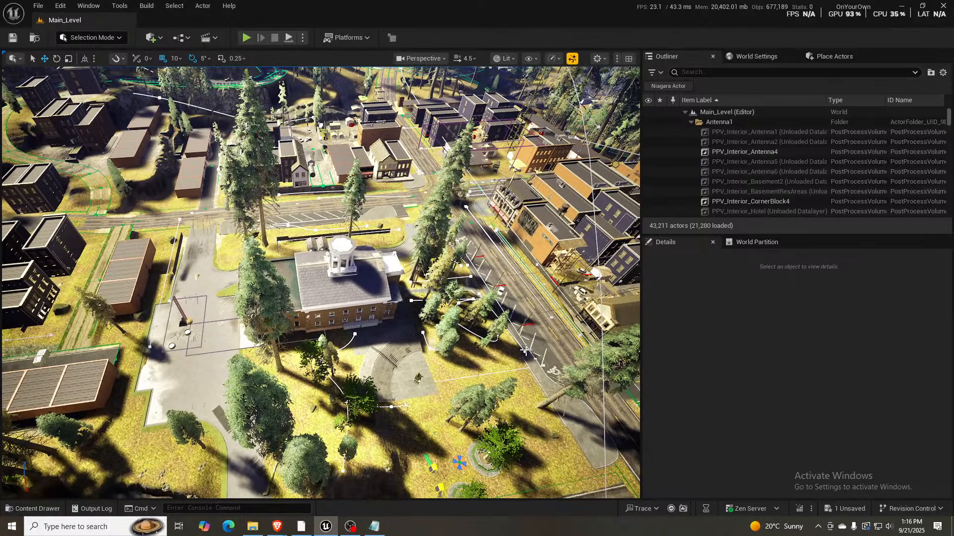
# - Fly around the park in front of the towered building to examine the town centre and surrounding forest from above
pyautogui.press('d')
pyautogui.moveTo(331, 188); pyautogui.dragTo(129, 168, button='right')
pyautogui.press('w')
pyautogui.press('s')
pyautogui.press('w')
pyautogui.scroll(-3, 314, 181)
pyautogui.press('s')
pyautogui.press('w')
pyautogui.press('s')
pyautogui.press('s')
pyautogui.press('s')
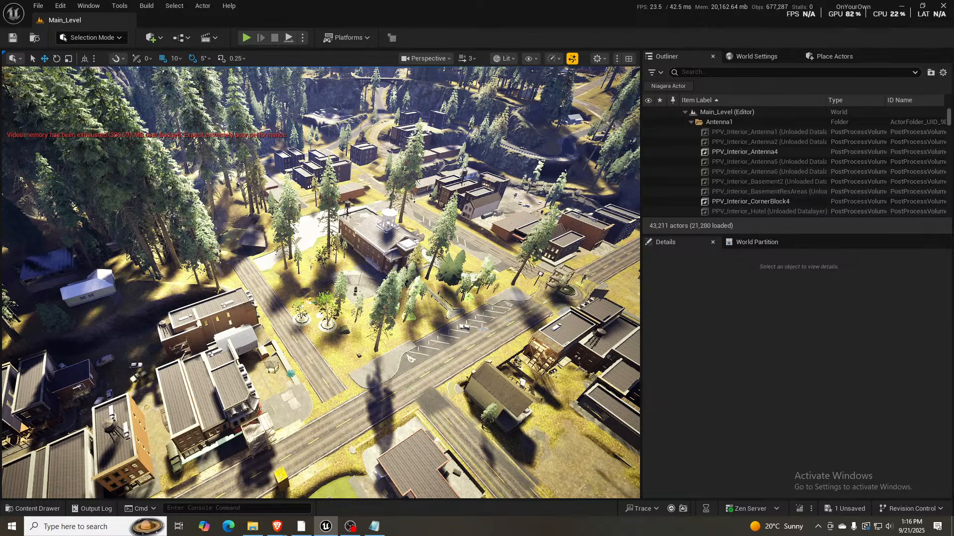
# - Examine the main street, shop rows and parking lots around the town centre from several aerial angles
pyautogui.moveTo(480, 326); pyautogui.dragTo(533, 324, button='right')
pyautogui.press('w')
pyautogui.press('w')
pyautogui.press('a')
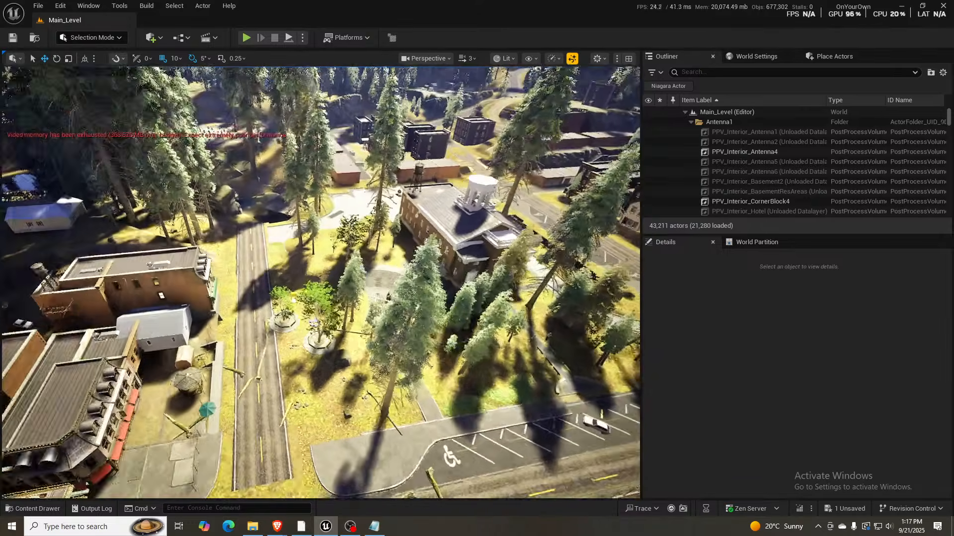
pyautogui.press('s')
pyautogui.moveTo(320, 283); pyautogui.dragTo(312, 275, button='right')
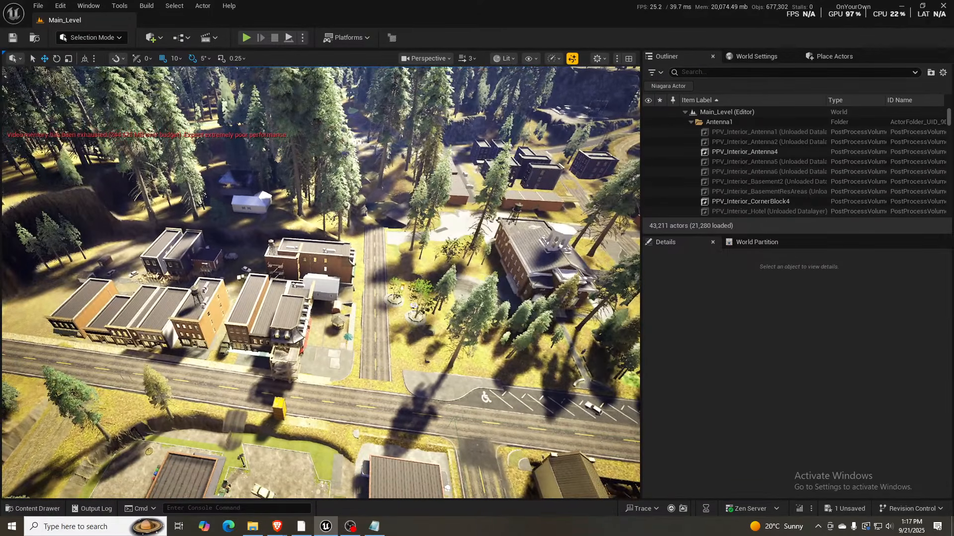
pyautogui.moveTo(40, 226); pyautogui.dragTo(110, 227, button='right')
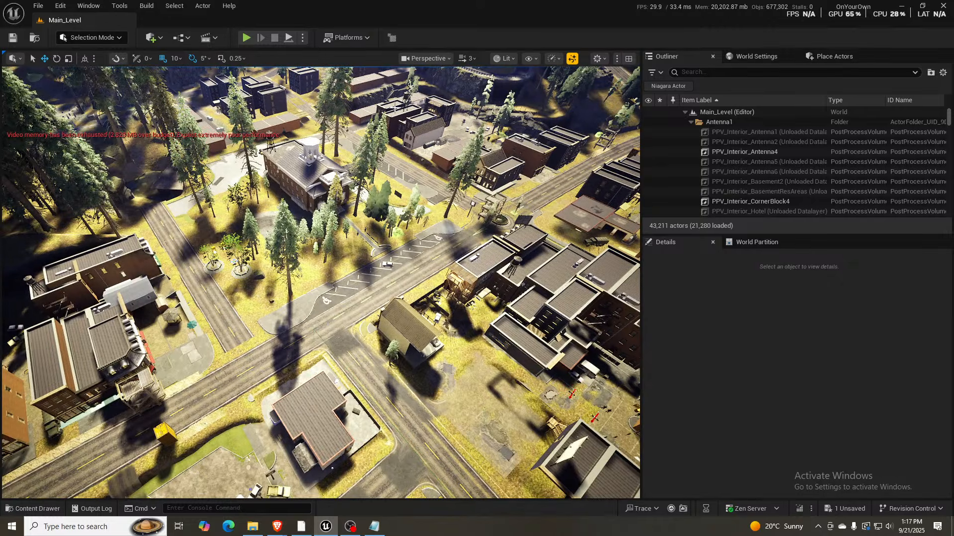
pyautogui.moveTo(451, 257); pyautogui.dragTo(398, 257, button='right')
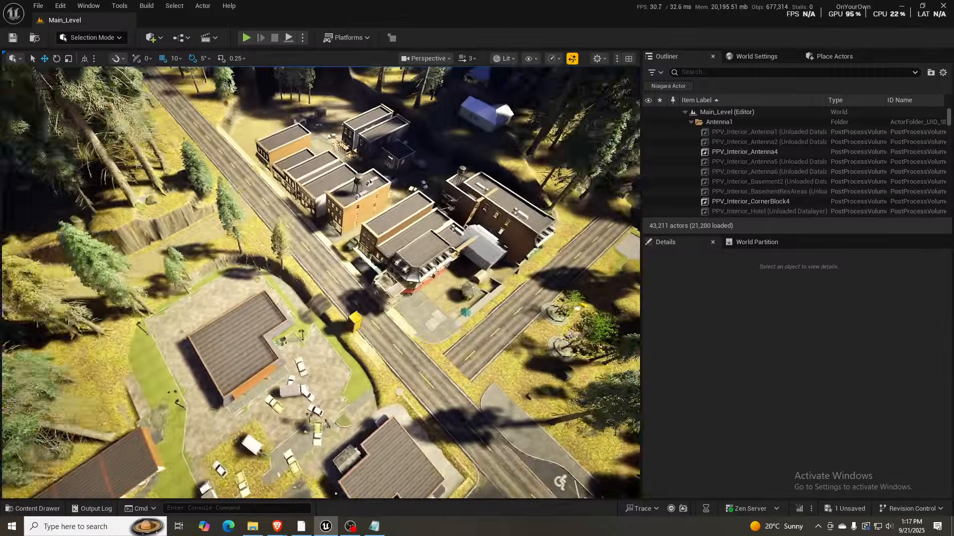
pyautogui.press('d')
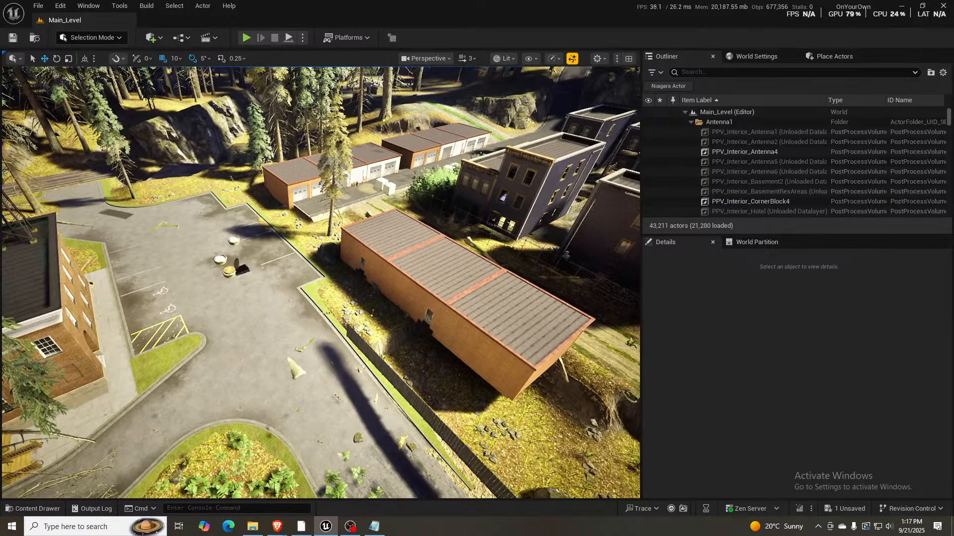
# - Fly down to street level and examine the overgrown road near the upright yellow container
pyautogui.moveTo(321, 283)
pyautogui.mouseDown(button='right')
pyautogui.moveTo(308, 286)
pyautogui.moveTo(358, 283)
pyautogui.moveTo(278, 281)
pyautogui.moveTo(337, 281)
pyautogui.mouseUp(button='right')
pyautogui.press('a')
pyautogui.press('w')
pyautogui.press('w')
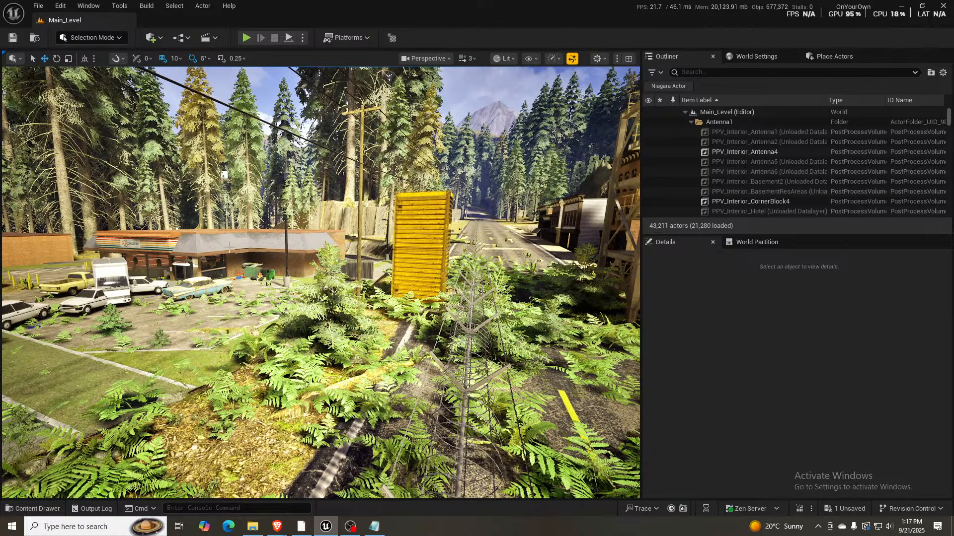
# - Examine the wooded fenced hollow and the forest, ending at the concrete wall above the flooded ravine
pyautogui.moveTo(227, 334); pyautogui.dragTo(306, 334, button='right')
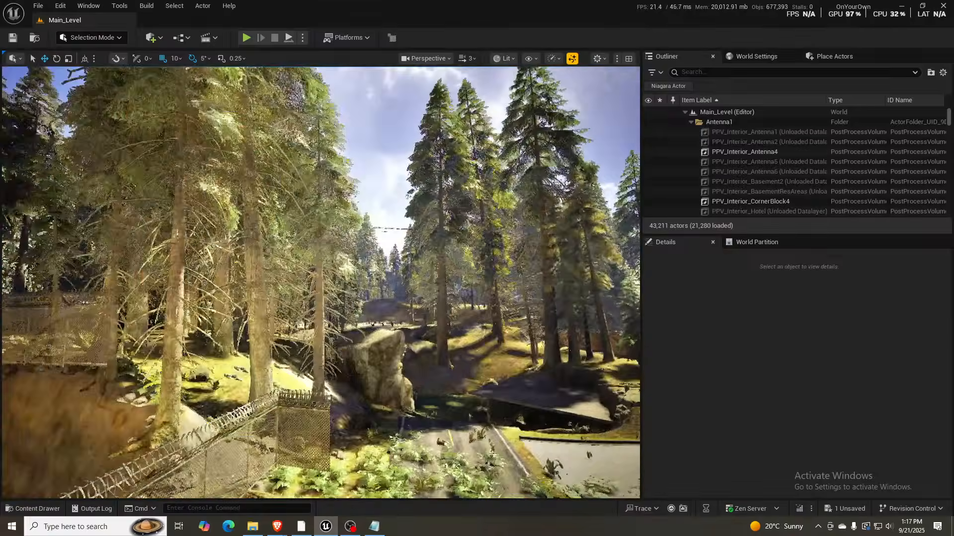
pyautogui.moveTo(320, 282); pyautogui.dragTo(172, 282, button='right')
pyautogui.scroll(-1, 321, 282)
pyautogui.moveTo(321, 282); pyautogui.dragTo(182, 313, button='right')
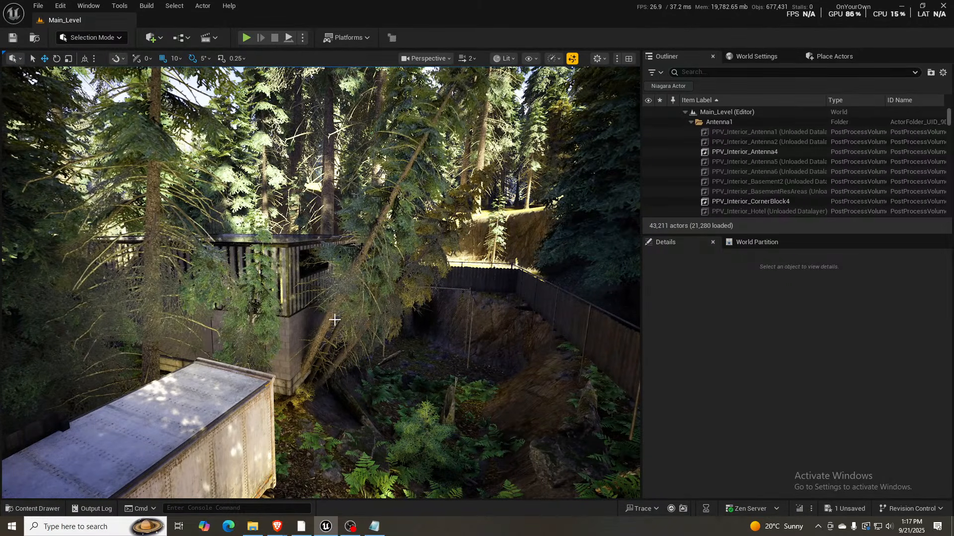
pyautogui.moveTo(276, 366); pyautogui.dragTo(346, 368, button='right')
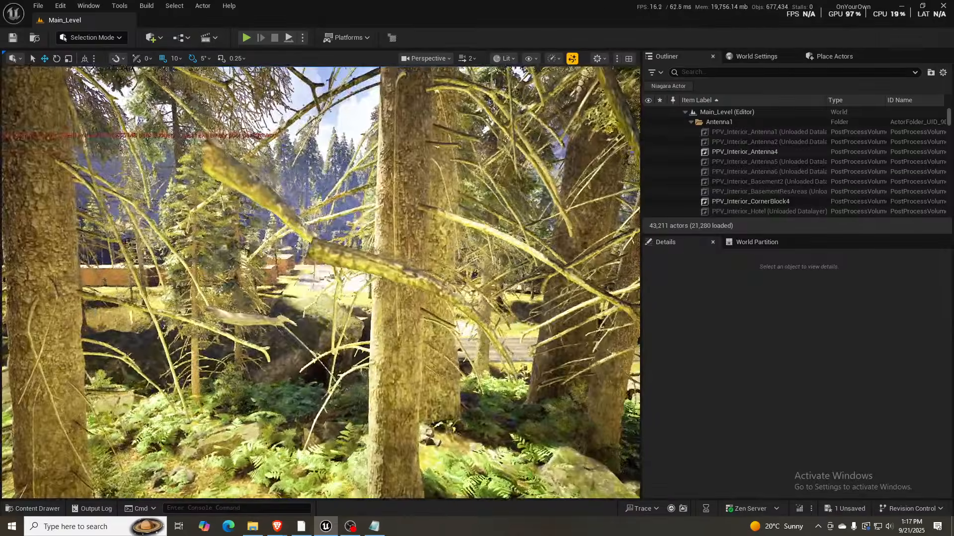
pyautogui.moveTo(301, 367); pyautogui.dragTo(321, 366, button='right')
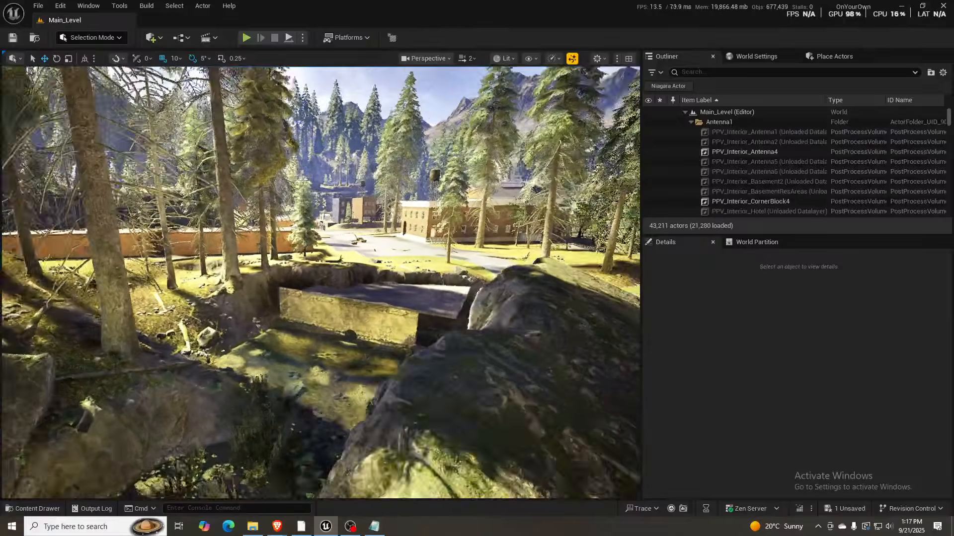
pyautogui.press('w')
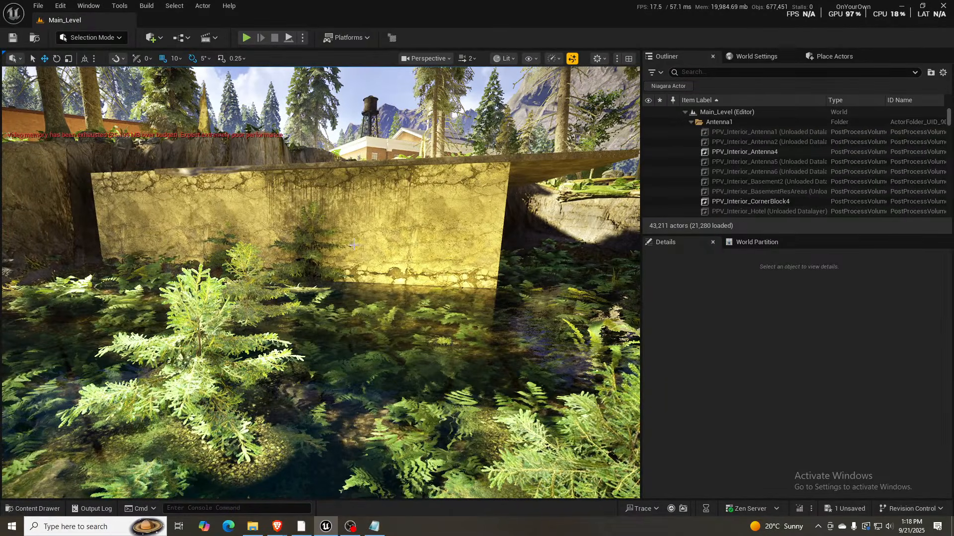
# - Fly to the cemetery and examine its gravestones, grass and the forest path beside it at close range
pyautogui.moveTo(268, 270); pyautogui.dragTo(54, 281, button='right')
pyautogui.moveTo(414, 283); pyautogui.dragTo(477, 264, button='right')
pyautogui.press('w')
pyautogui.scroll(-2, 360, 237)
pyautogui.press('w')
pyautogui.press('w')
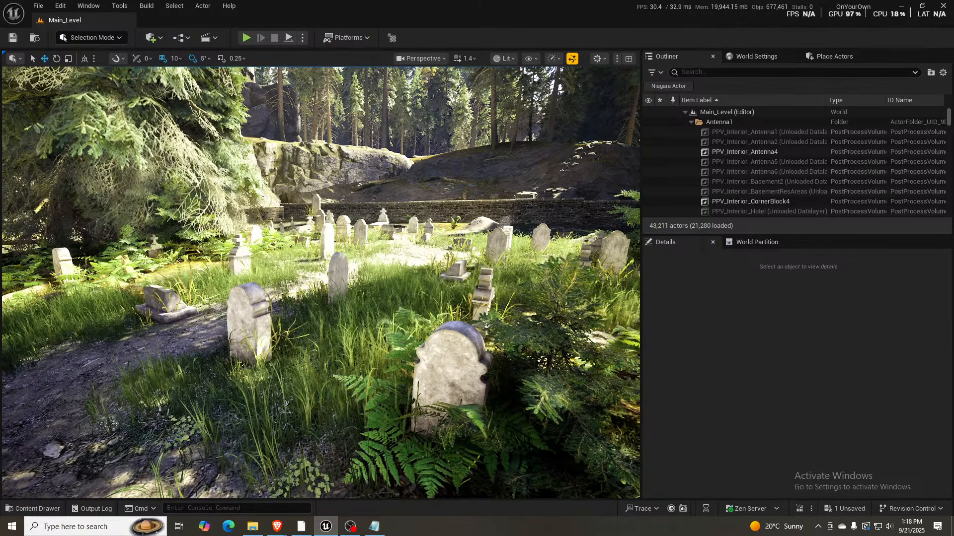
pyautogui.moveTo(466, 257); pyautogui.dragTo(442, 246, button='right')
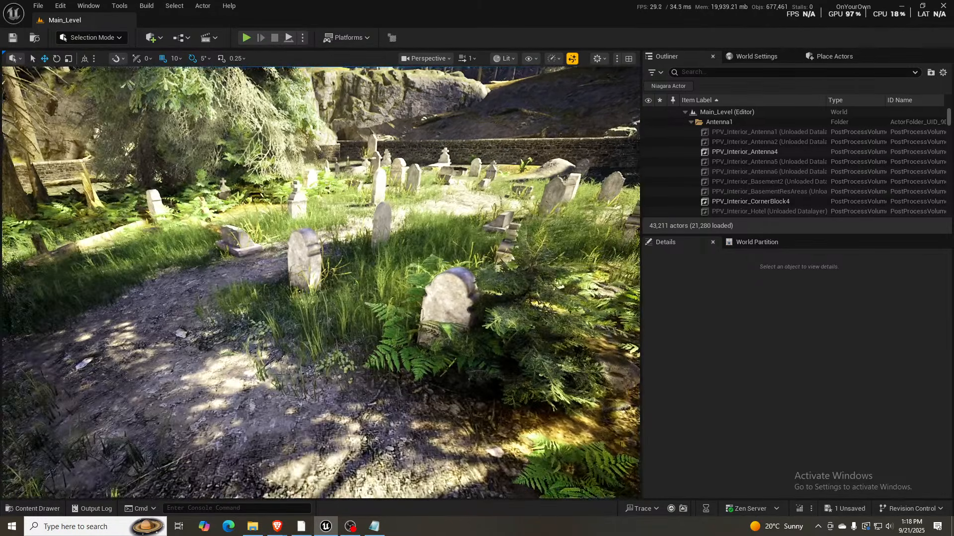
pyautogui.press('s')
pyautogui.moveTo(356, 160); pyautogui.dragTo(369, 131, button='right')
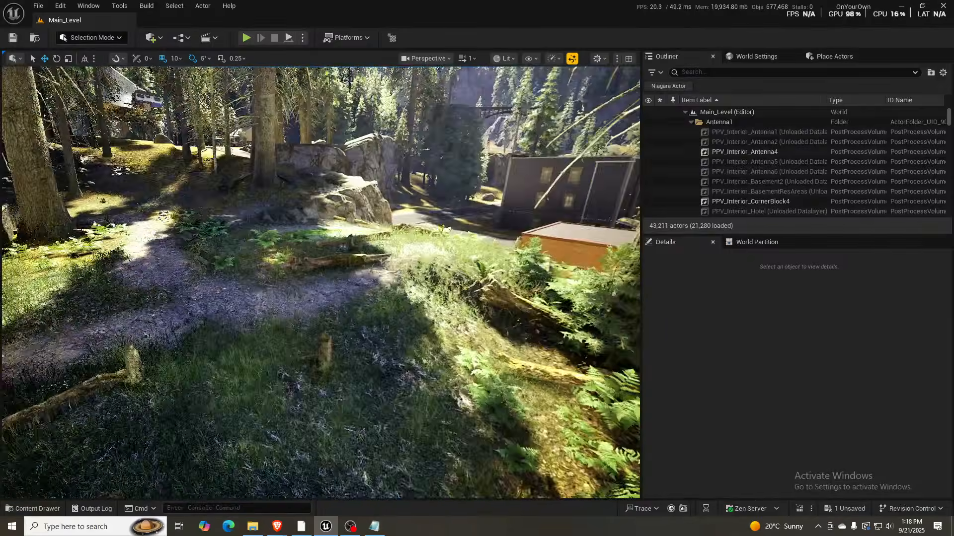
pyautogui.press('d')
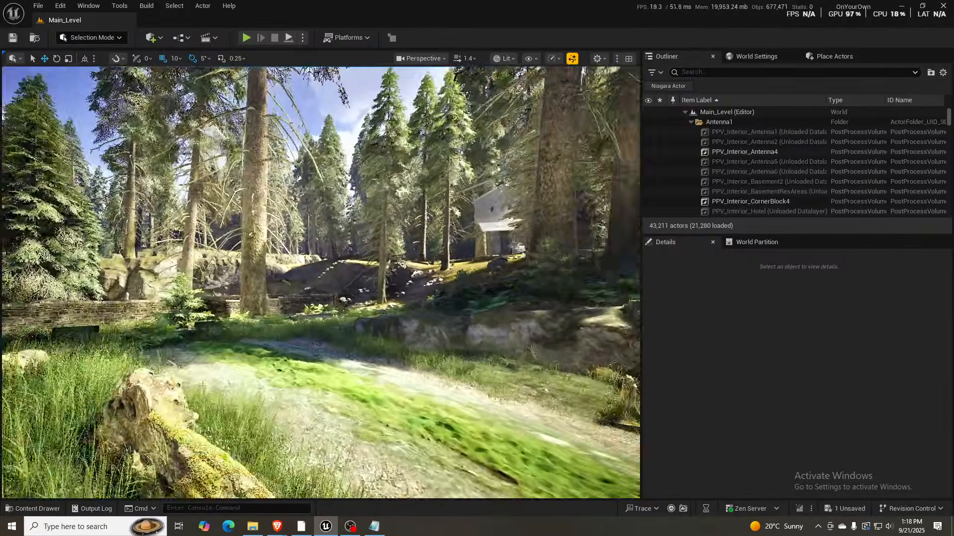
# - Fly back along the road and examine the rooftops of the purple houses from above
pyautogui.press('s')
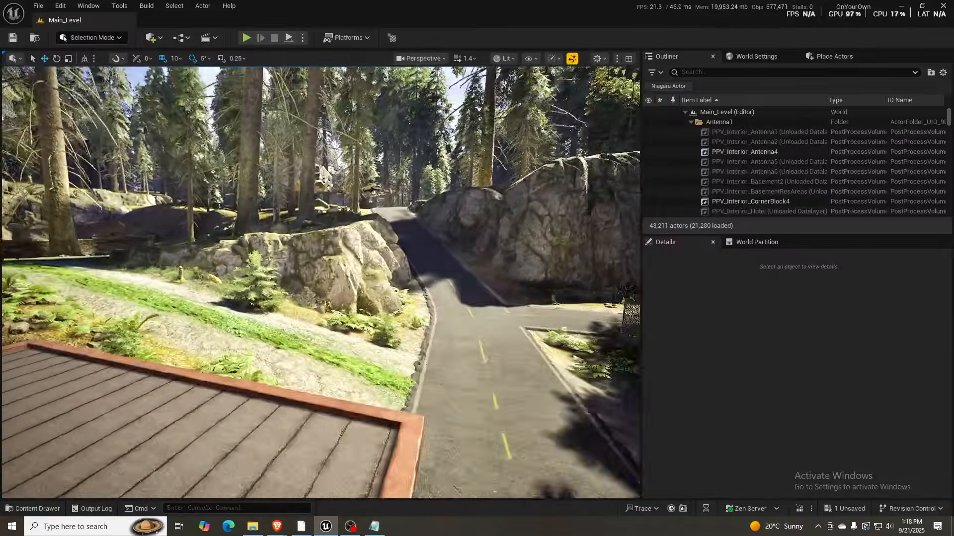
pyautogui.press('w')
pyautogui.press('s')
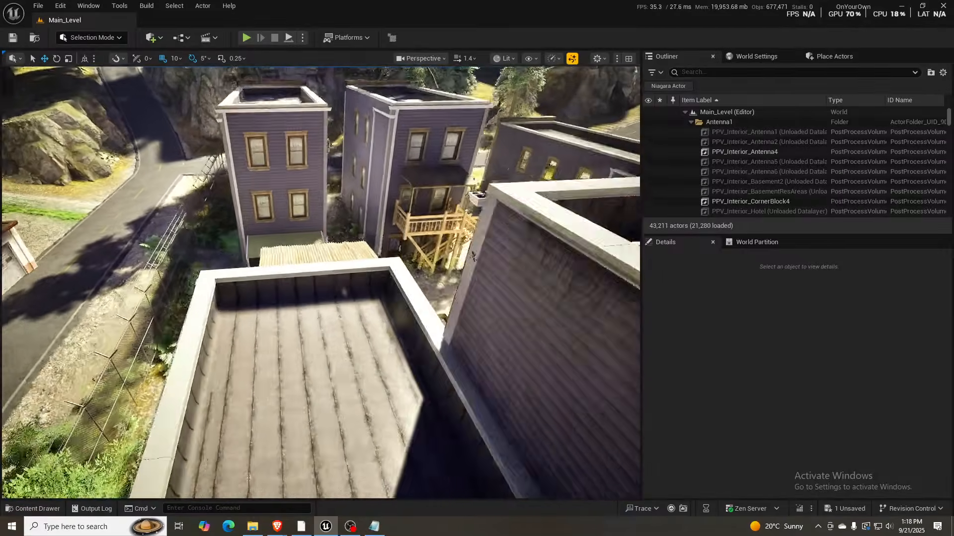
pyautogui.press('d')
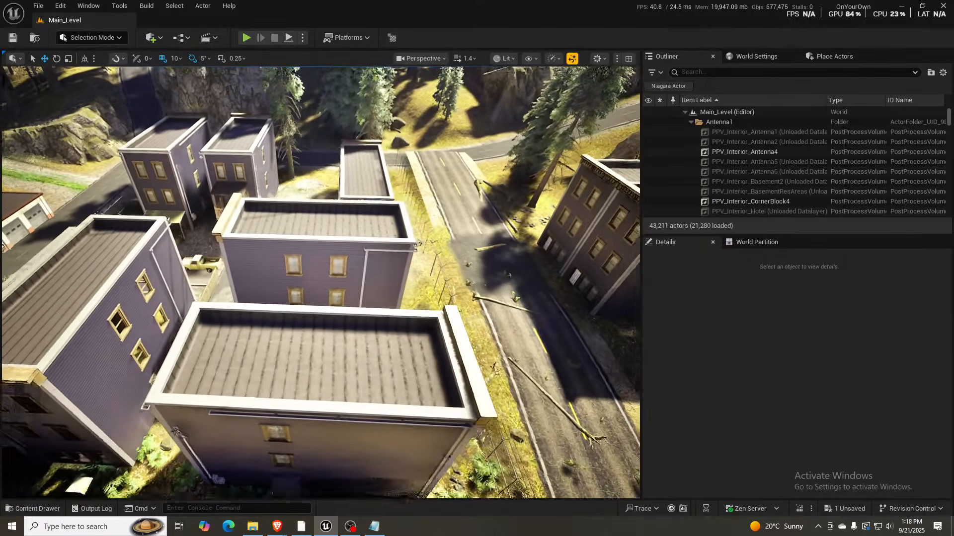
pyautogui.press('a')
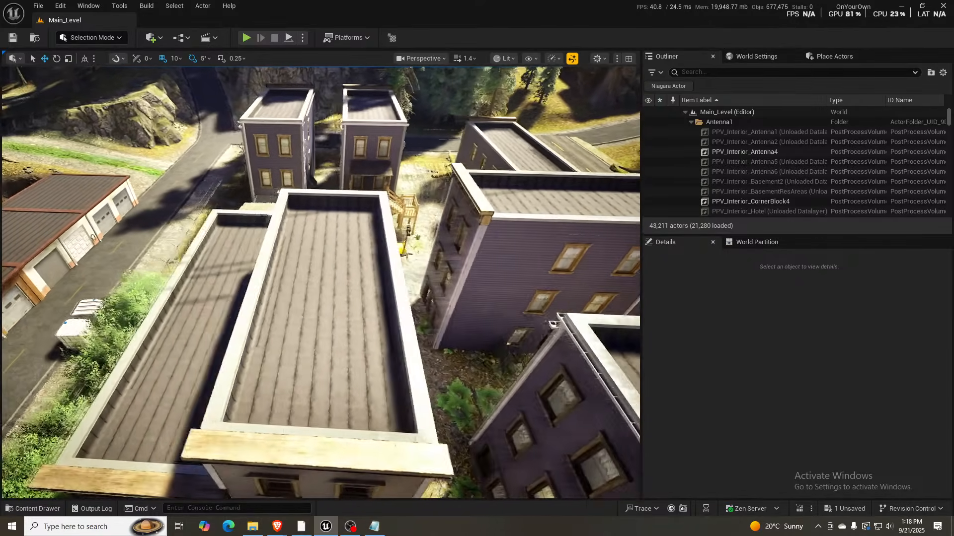
pyautogui.press('w')
pyautogui.press('a')
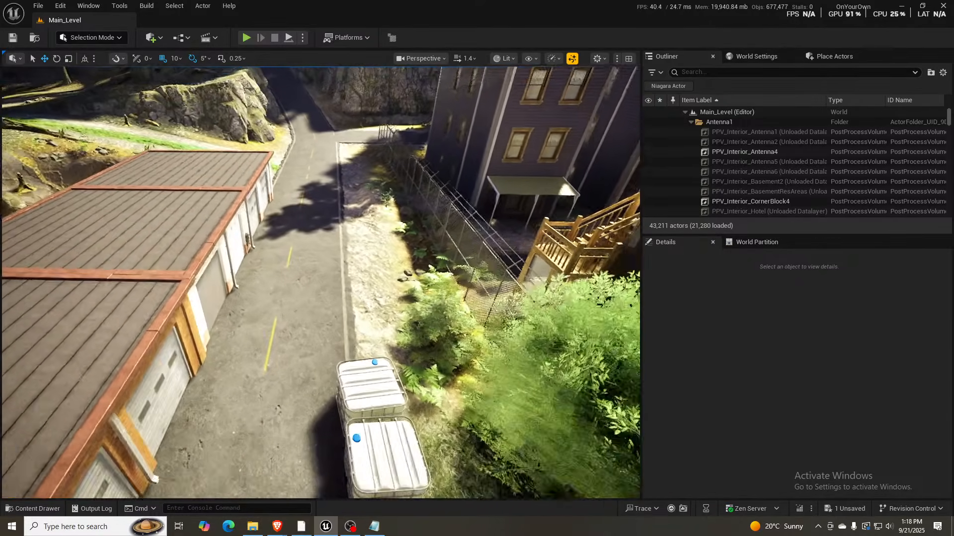
# - Fly over the garage roofs and examine the rear brick walls of the garage rows
pyautogui.press('w')
pyautogui.press('a')
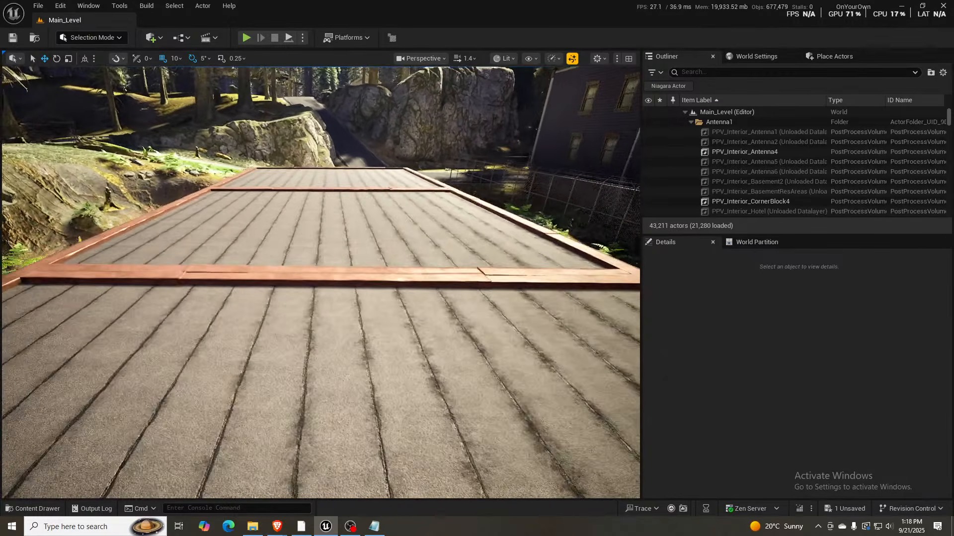
pyautogui.press('a')
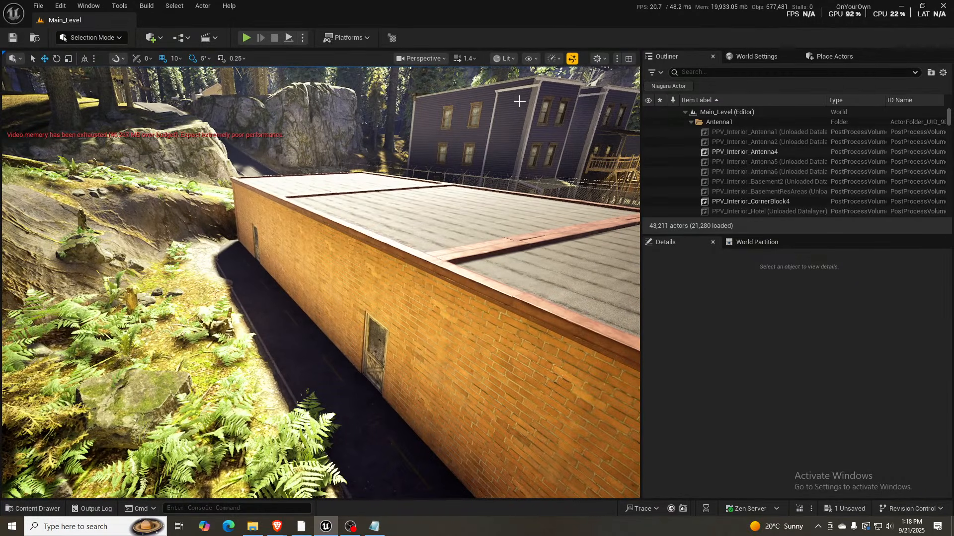
pyautogui.press('s')
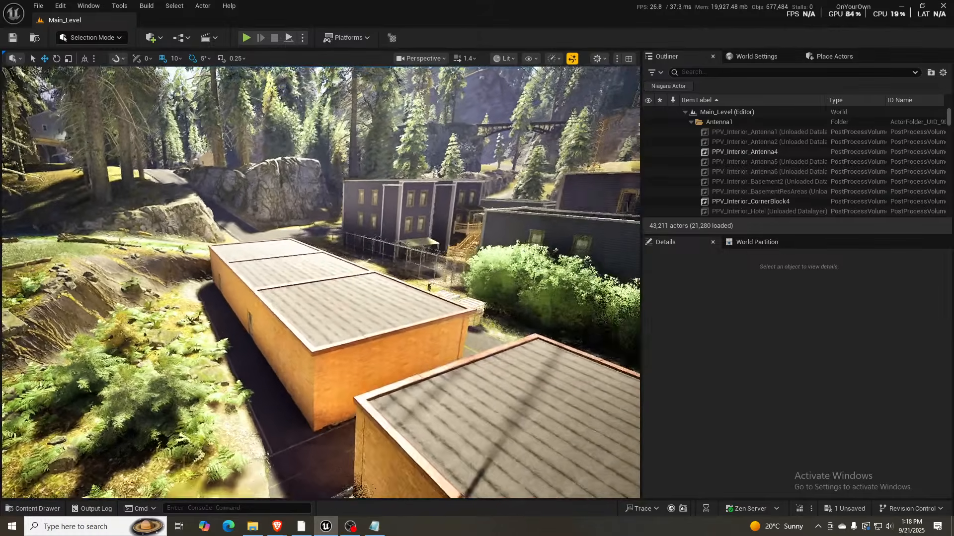
pyautogui.press('s')
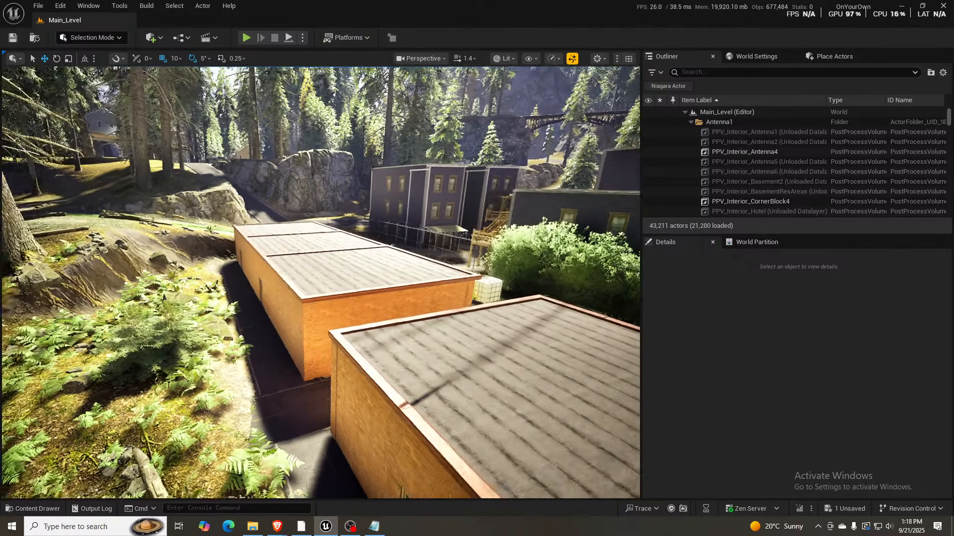
# - Fly down to the road between the garages and the fence to examine the two white caged tanks
pyautogui.press('d')
pyautogui.moveTo(446, 233); pyautogui.dragTo(394, 232, button='right')
pyautogui.press('w')
pyautogui.press('w')
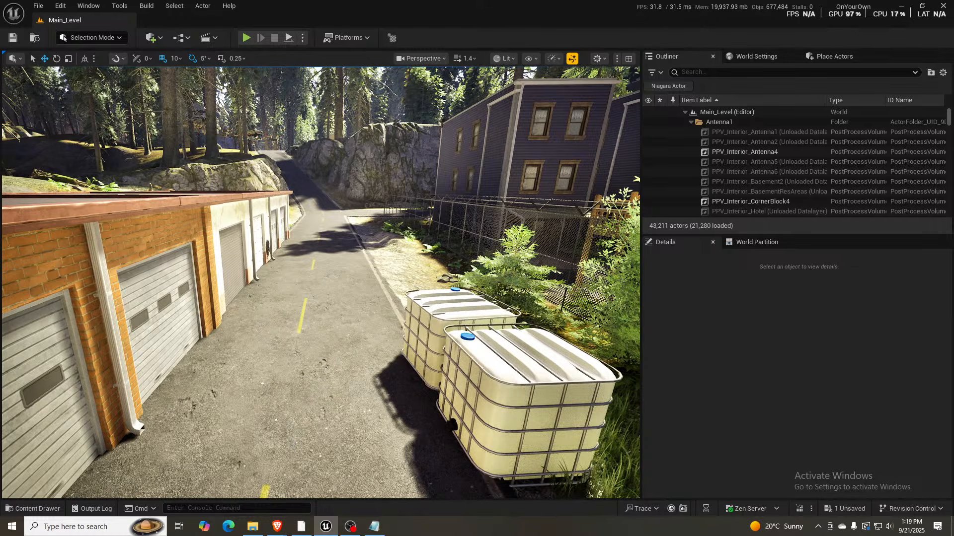
# - Examine the road junction and garages from above, and fly down to the fenced backyards behind the brick building
pyautogui.moveTo(394, 232); pyautogui.dragTo(614, 321, button='right')
pyautogui.scroll(-1, 396, 203)
pyautogui.press('s')
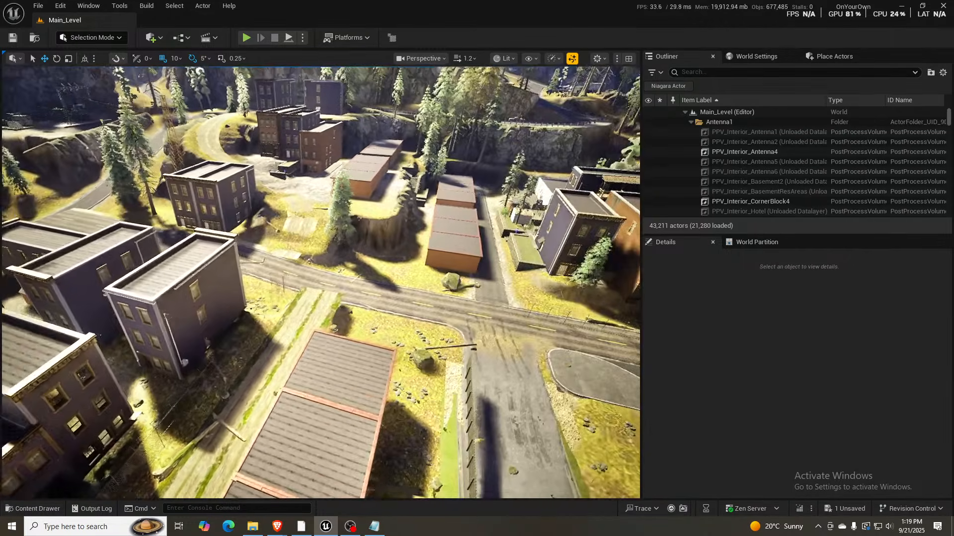
pyautogui.press('w')
pyautogui.scroll(3, 321, 282)
pyautogui.moveTo(321, 282); pyautogui.dragTo(365, 287, button='right')
pyautogui.press('w')
pyautogui.press('w')
pyautogui.press('w')
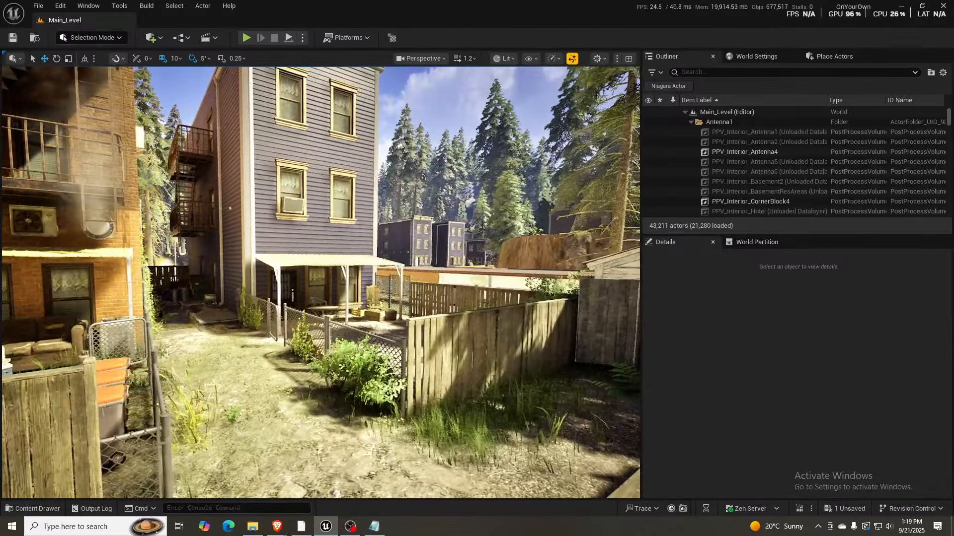
# - Fly past the fenced backyards and up the alley to examine the covered porch of the purple house
pyautogui.press('w')
pyautogui.moveTo(321, 282); pyautogui.dragTo(278, 292, button='right')
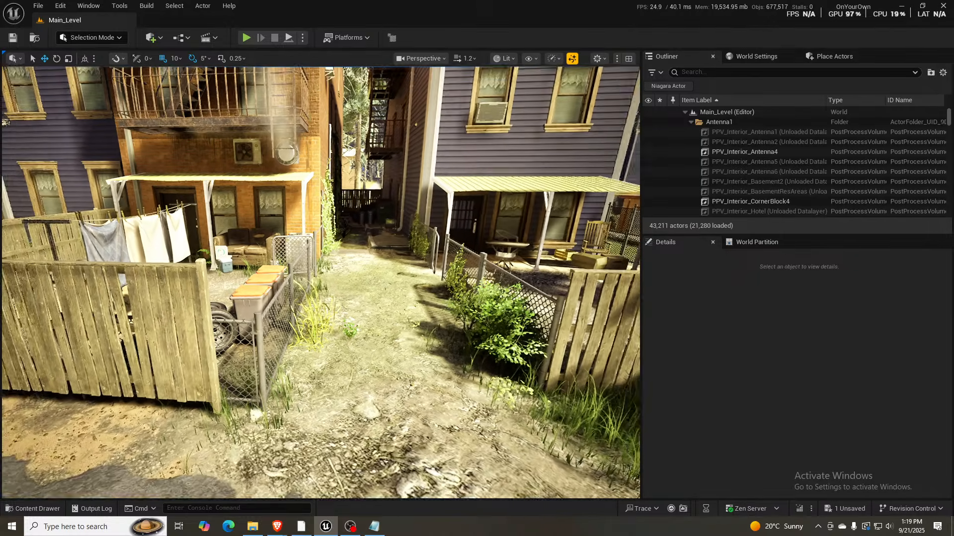
pyautogui.moveTo(320, 282); pyautogui.dragTo(300, 307, button='right')
pyautogui.press('w')
pyautogui.scroll(-3, 231, 263)
pyautogui.press('w')
pyautogui.press('w')
pyautogui.press('s')
pyautogui.press('s')
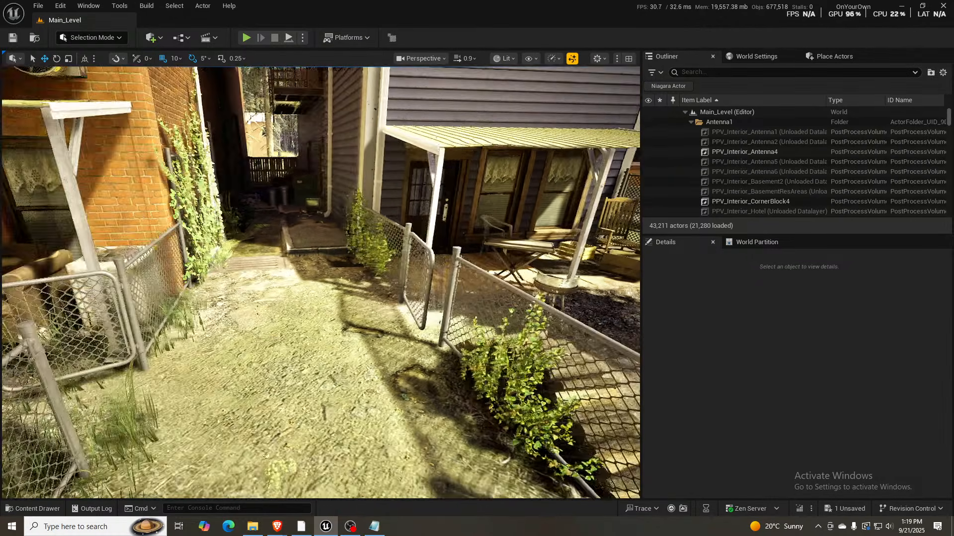
# - Examine the wooden porch deck with its table and grill from above, and fly on to the neighbouring fenced yard
pyautogui.moveTo(300, 307); pyautogui.dragTo(263, 378, button='right')
pyautogui.press('w')
pyautogui.press('s')
pyautogui.moveTo(393, 204)
pyautogui.mouseDown(button='right')
pyautogui.moveTo(380, 202)
pyautogui.moveTo(402, 201)
pyautogui.mouseUp(button='right')
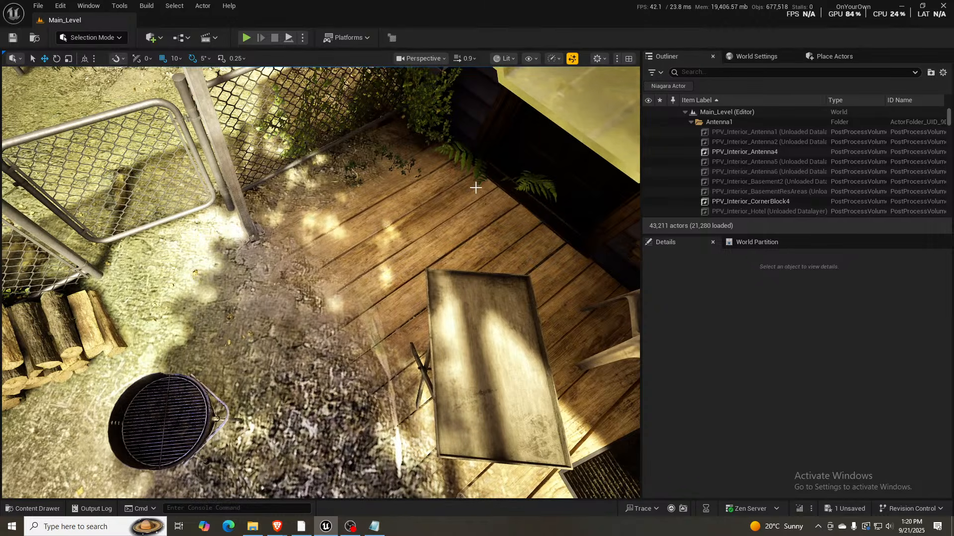
pyautogui.moveTo(411, 230); pyautogui.dragTo(691, 151, button='right')
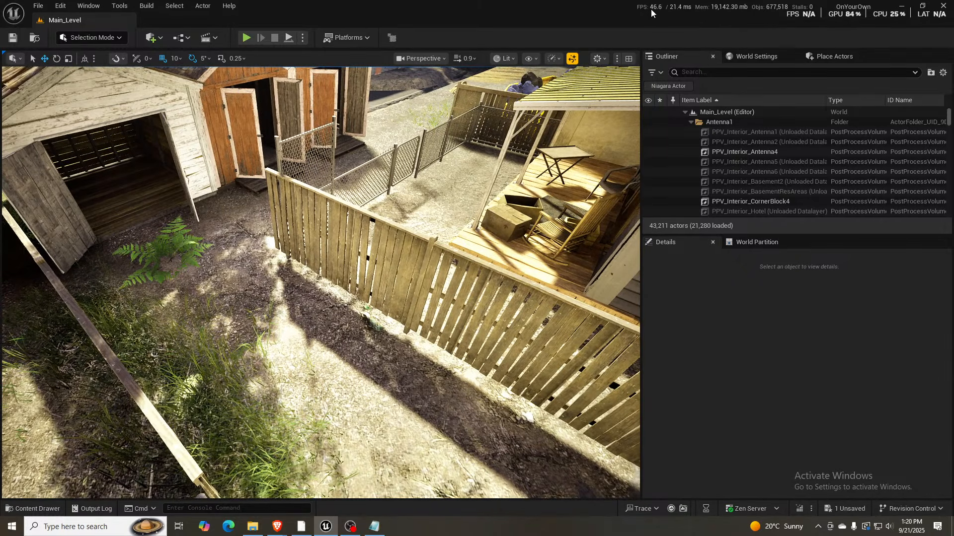
# - Examine the row of open wooden sheds from the yard, and back away to the lane between the wooden fences
pyautogui.moveTo(608, 149); pyautogui.dragTo(522, 92, button='right')
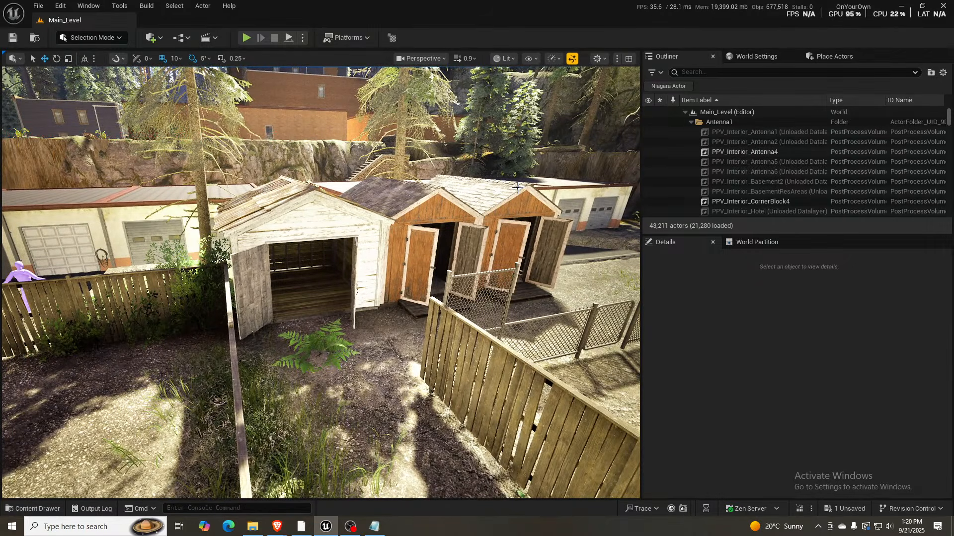
pyautogui.moveTo(596, 144); pyautogui.dragTo(501, 114, button='right')
pyautogui.moveTo(389, 139); pyautogui.dragTo(445, 143, button='right')
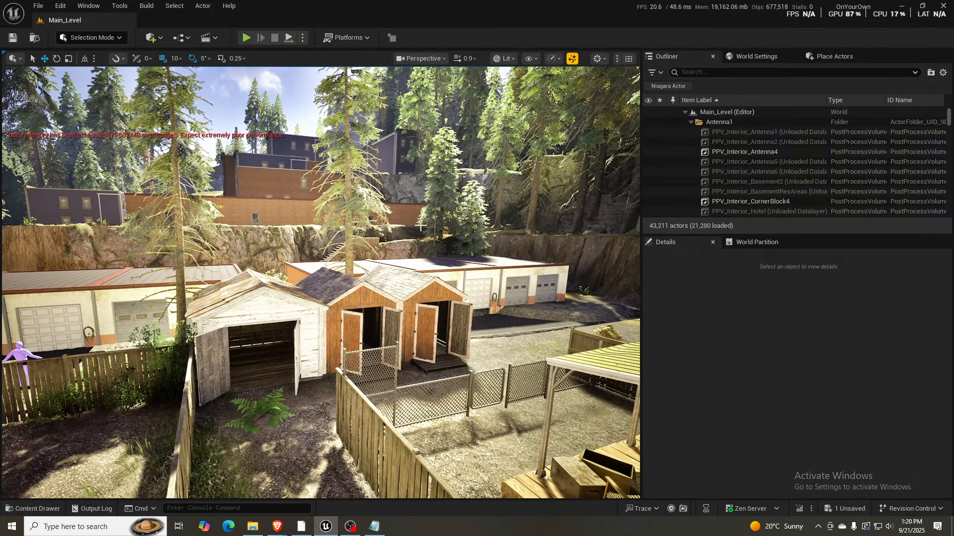
pyautogui.press('s')
pyautogui.moveTo(421, 225); pyautogui.dragTo(628, 248, button='right')
pyautogui.press('a')
pyautogui.press('s')
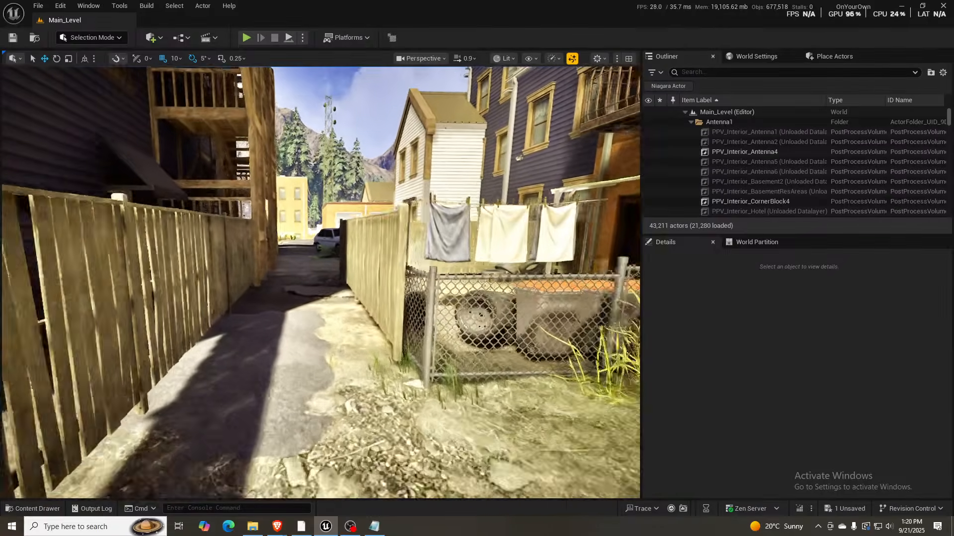
# - Fly along the lane past the clothesline to examine the green dumpsters in the yard beside the brick building
pyautogui.press('w')
pyautogui.moveTo(421, 225); pyautogui.dragTo(477, 220, button='right')
pyautogui.press('w')
pyautogui.press('w')
pyautogui.press('w')
pyautogui.press('w')
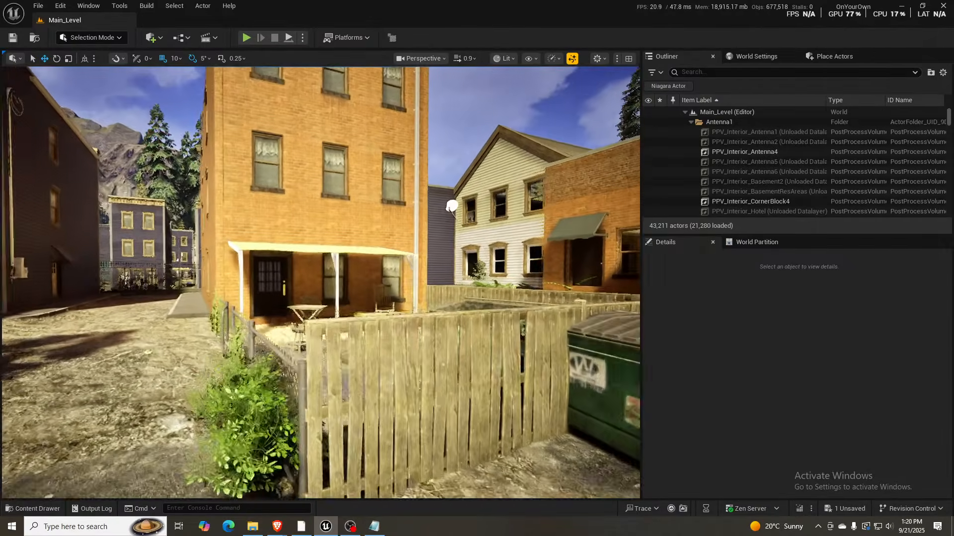
pyautogui.press('w')
pyautogui.moveTo(301, 218); pyautogui.dragTo(365, 235, button='right')
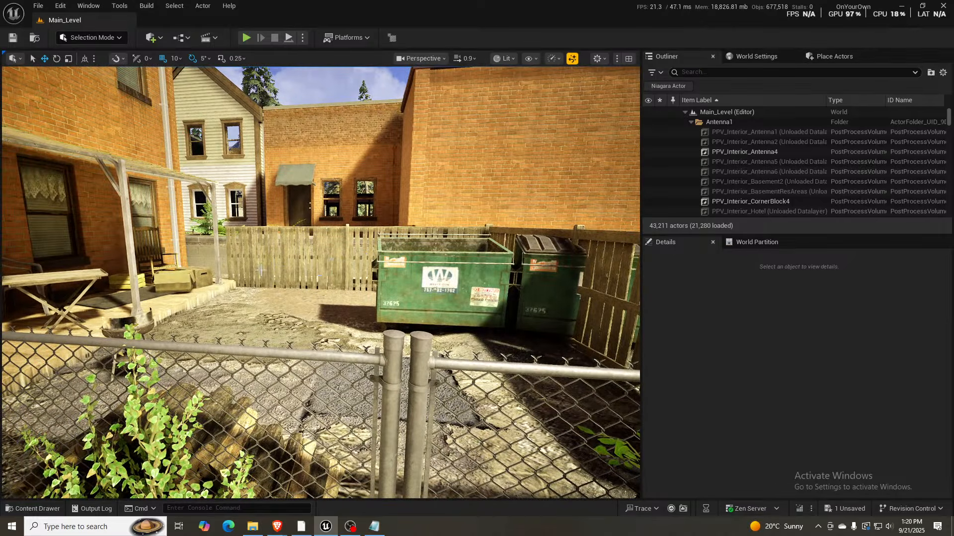
pyautogui.moveTo(301, 217)
pyautogui.mouseDown(button='right')
pyautogui.moveTo(249, 217)
pyautogui.moveTo(297, 201)
pyautogui.mouseUp(button='right')
# - View the purple houses behind the barbed-wire fence, and fly through the alley beside the brick building to the garage row
pyautogui.press('w')
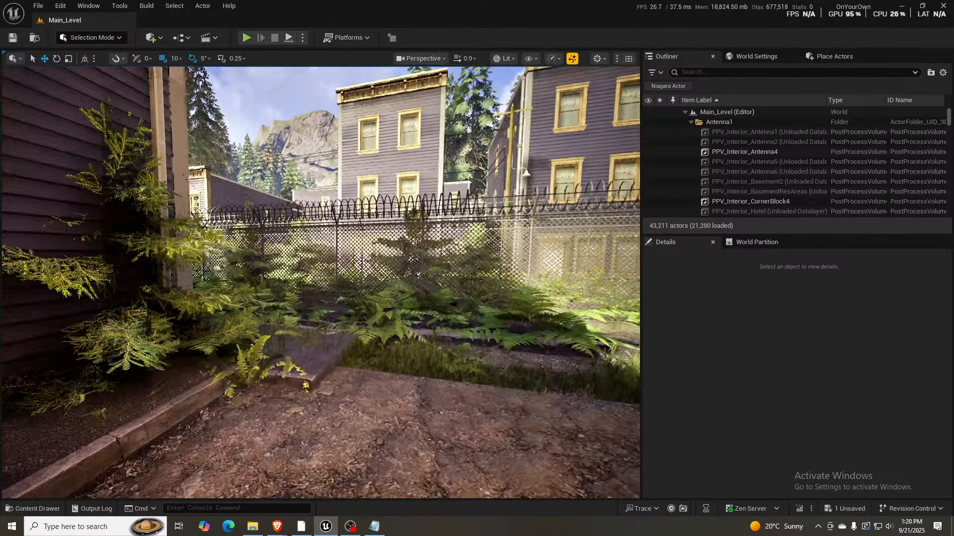
pyautogui.moveTo(301, 217); pyautogui.dragTo(67, 208, button='right')
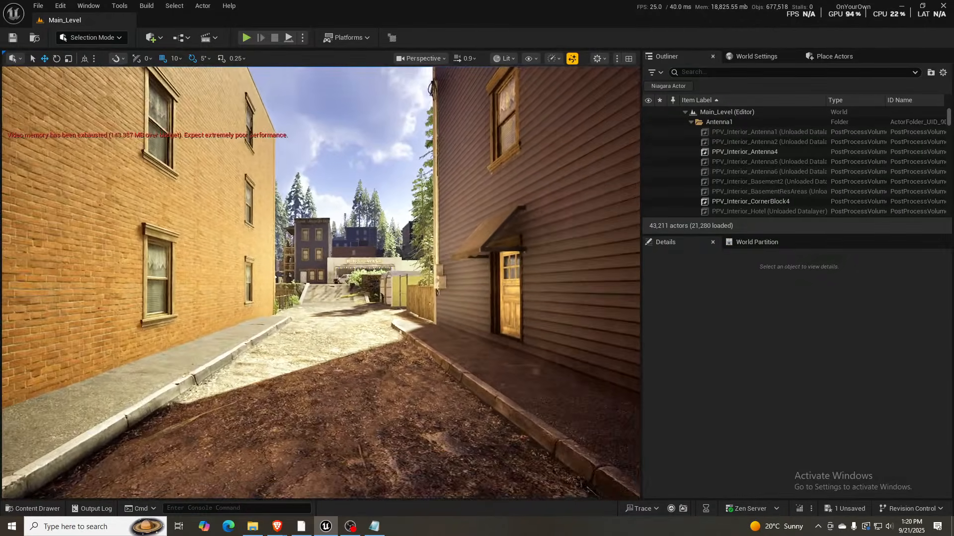
pyautogui.press('w')
pyautogui.moveTo(301, 217)
pyautogui.mouseDown(button='right')
pyautogui.moveTo(283, 217)
pyautogui.moveTo(311, 221)
pyautogui.moveTo(275, 214)
pyautogui.moveTo(292, 220)
pyautogui.mouseUp(button='right')
pyautogui.press('w')
pyautogui.press('w')
pyautogui.press('w')
pyautogui.press('w')
pyautogui.press('w')
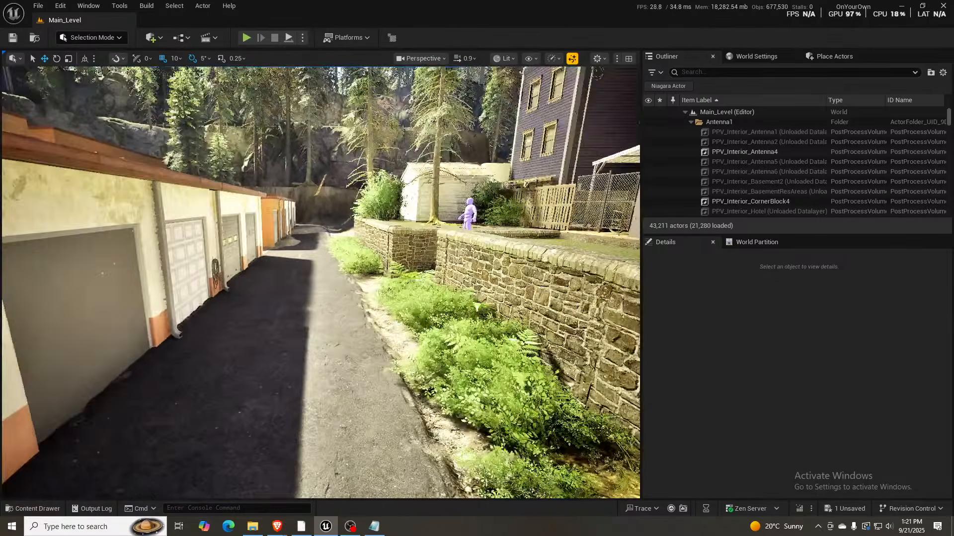
# - Examine the purple house's side door above the stone wall, and fly past the open fronts of the wooden sheds
pyautogui.press('s')
pyautogui.moveTo(376, 244); pyautogui.dragTo(449, 214, button='right')
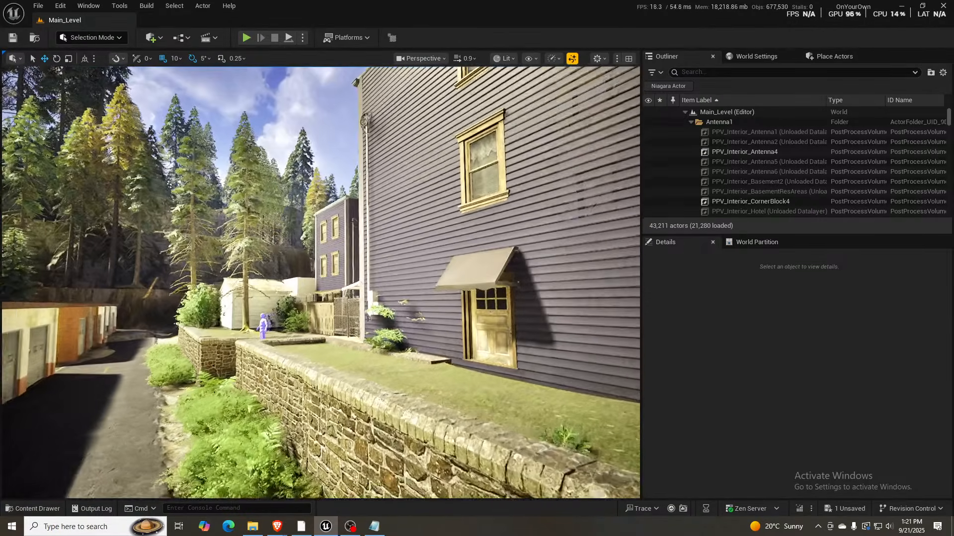
pyautogui.press('w')
pyautogui.moveTo(376, 244); pyautogui.dragTo(249, 266, button='right')
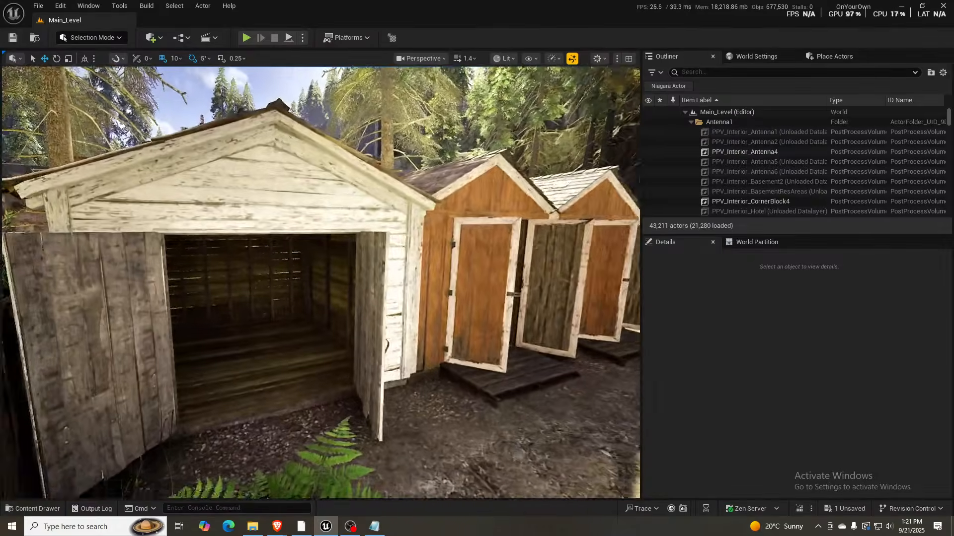
pyautogui.press('w')
pyautogui.moveTo(376, 244); pyautogui.dragTo(437, 246, button='right')
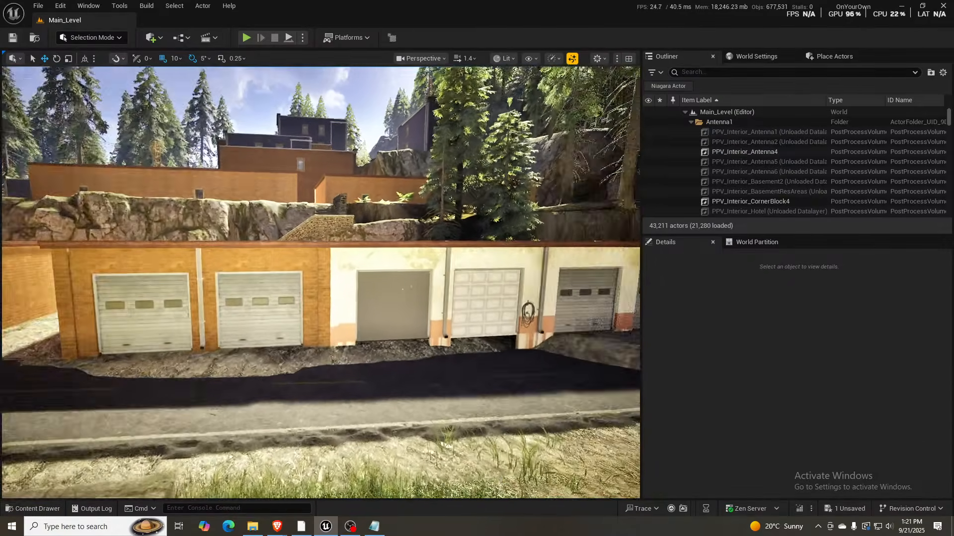
# - Rise above the garage roofs and cliffs, and fly over to the forest road junction near the small grey house
pyautogui.press('a')
pyautogui.moveTo(376, 244); pyautogui.dragTo(522, 249, button='right')
pyautogui.press('s')
pyautogui.moveTo(376, 244); pyautogui.dragTo(393, 208, button='right')
pyautogui.press('e')
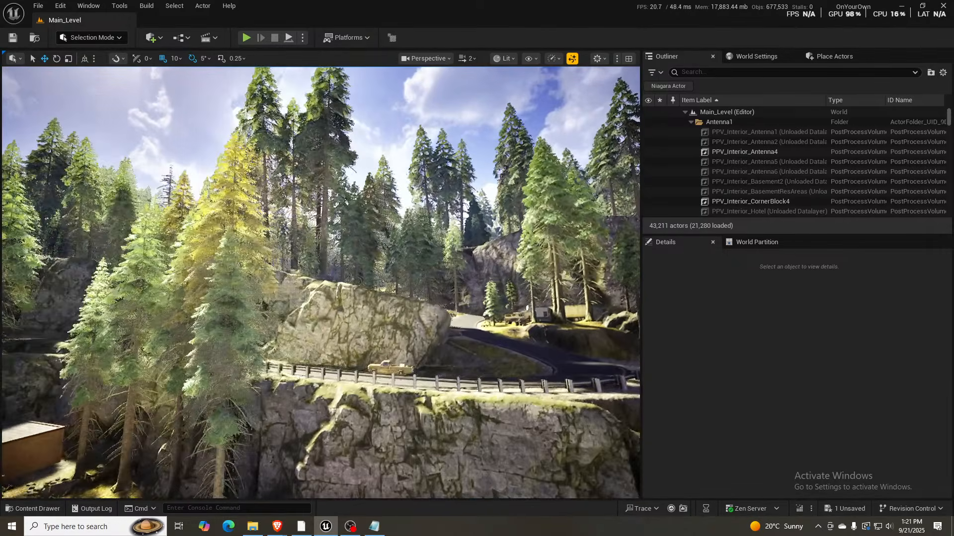
pyautogui.press('w')
pyautogui.moveTo(321, 283); pyautogui.dragTo(397, 304, button='right')
pyautogui.press('d')
pyautogui.press('w')
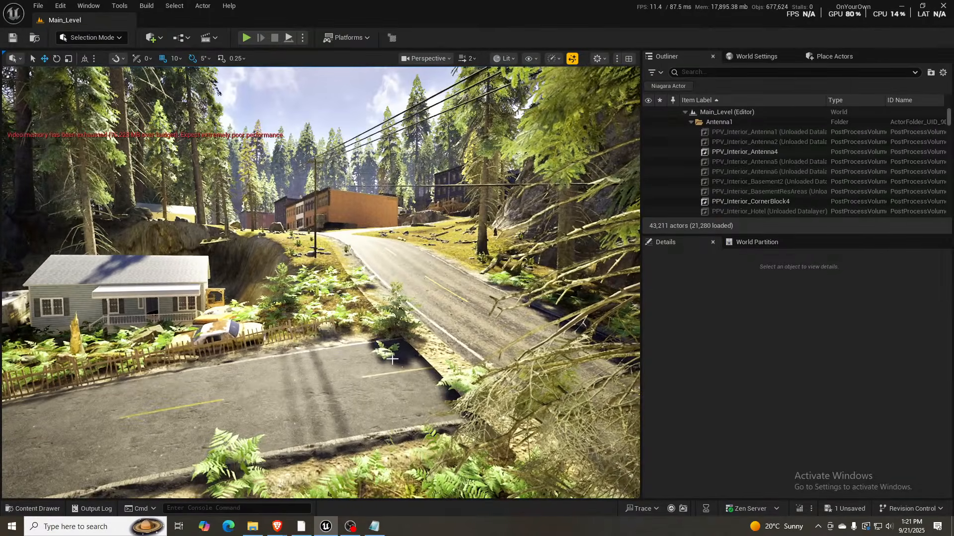
# - Follow the road along the guardrail and between the tall rocks to examine the forest roadside
pyautogui.moveTo(392, 359); pyautogui.dragTo(367, 360, button='right')
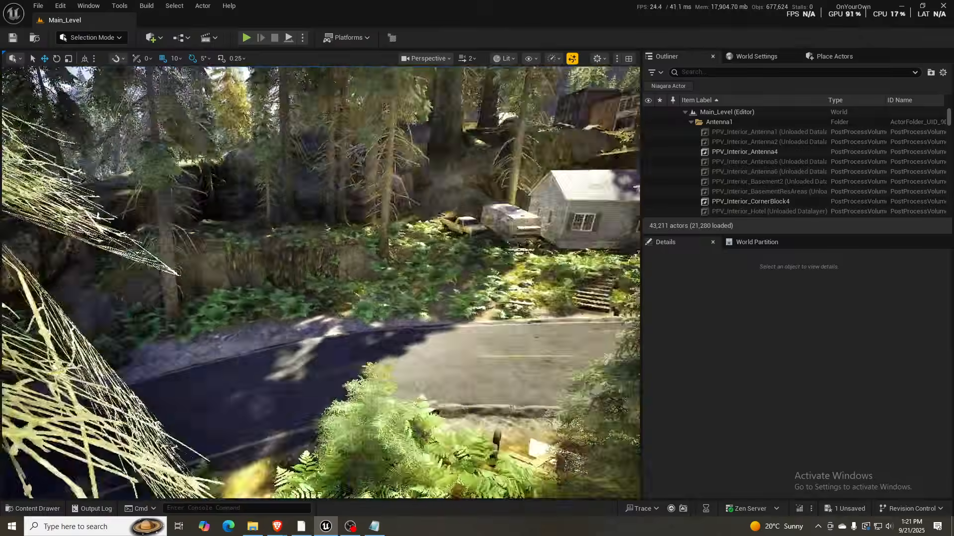
pyautogui.moveTo(321, 282); pyautogui.dragTo(172, 268, button='right')
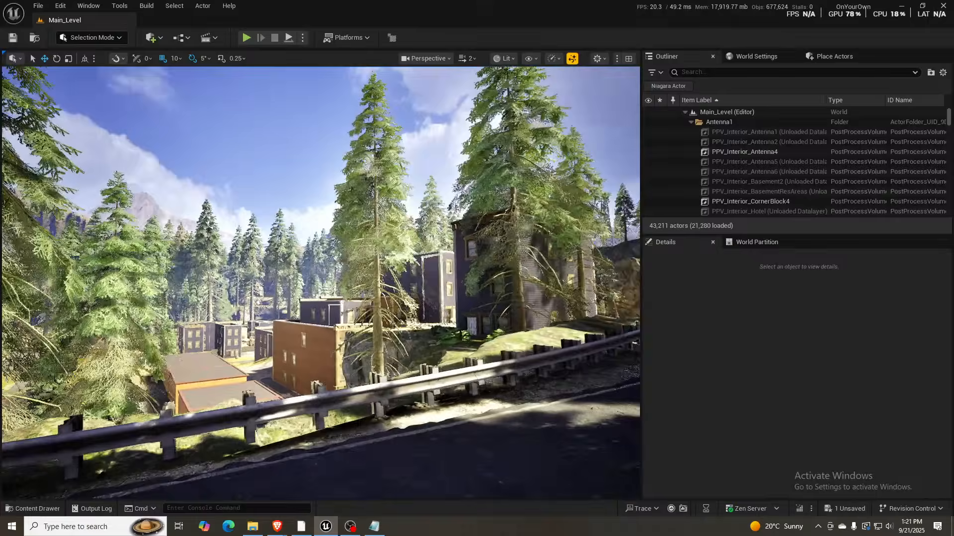
pyautogui.moveTo(172, 268); pyautogui.dragTo(127, 271, button='right')
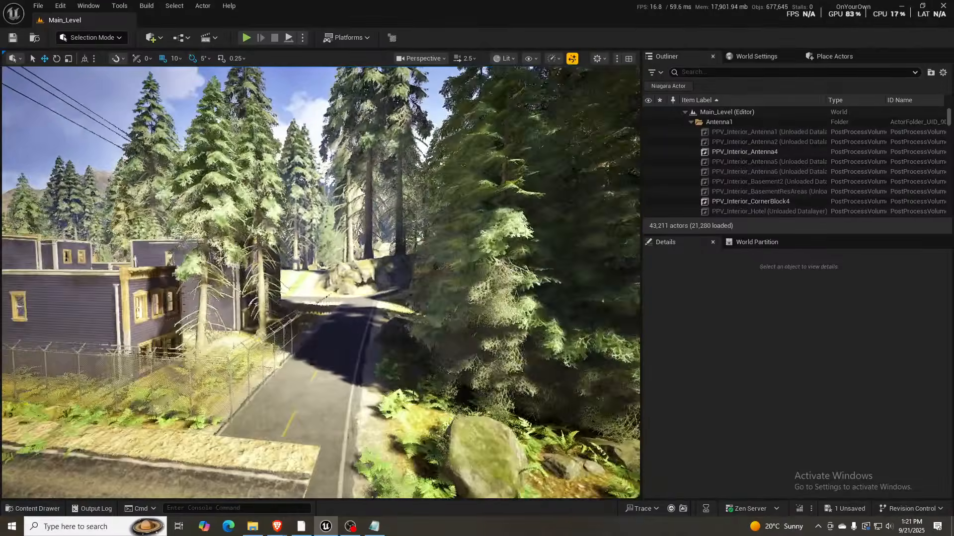
pyautogui.press('w')
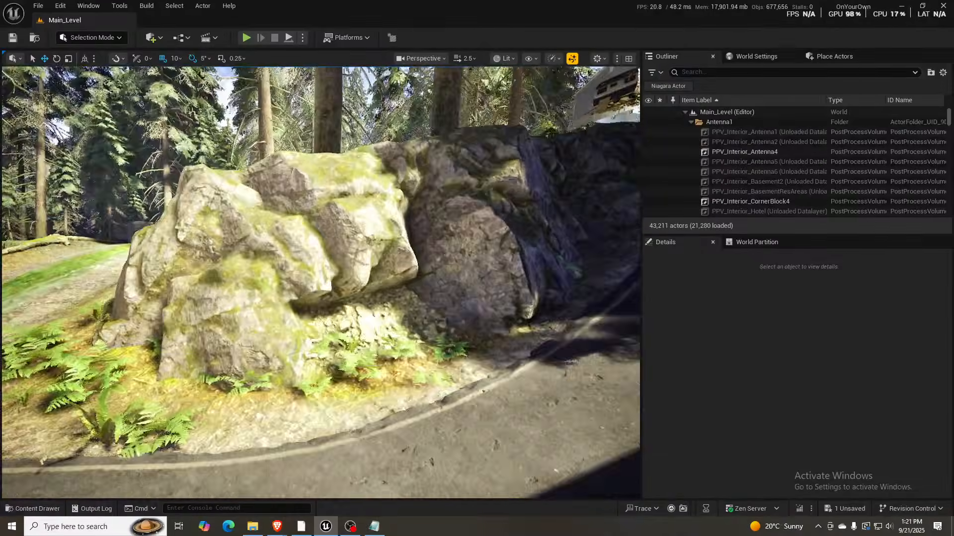
pyautogui.moveTo(320, 282); pyautogui.dragTo(431, 268, button='right')
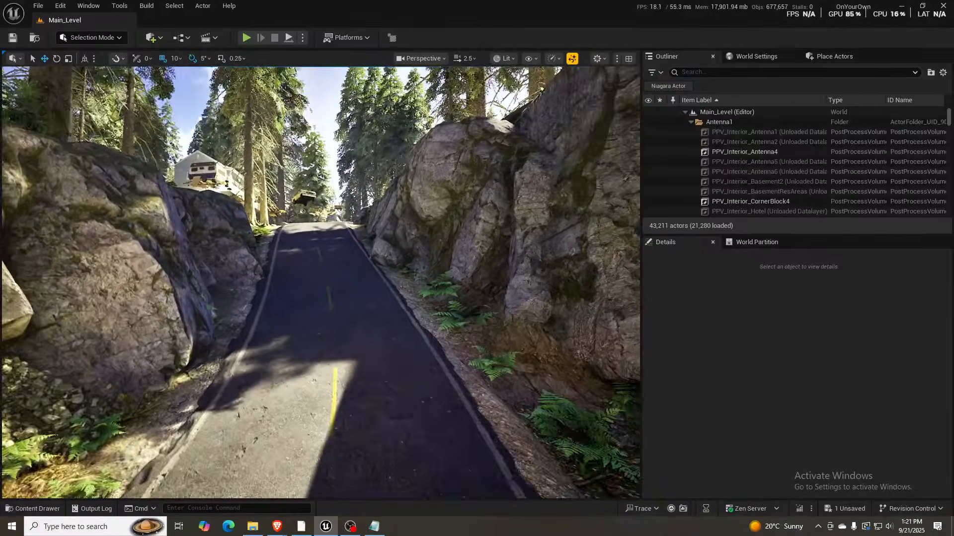
pyautogui.press('w')
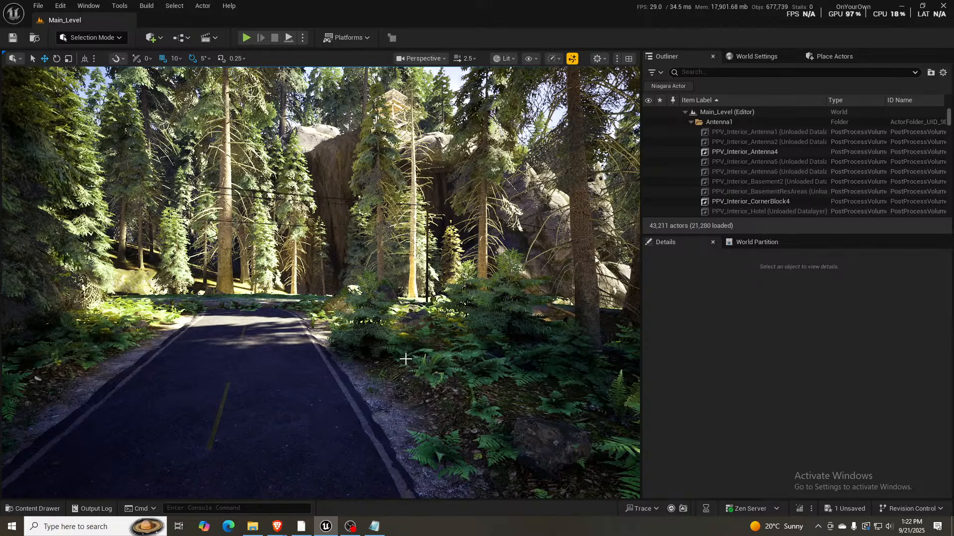
# - Turn back to examine the purple houses behind the barbed-wire fence, and fly on to the rock cliff with the utility pole
pyautogui.moveTo(353, 385); pyautogui.dragTo(725, 400, button='right')
pyautogui.press('w')
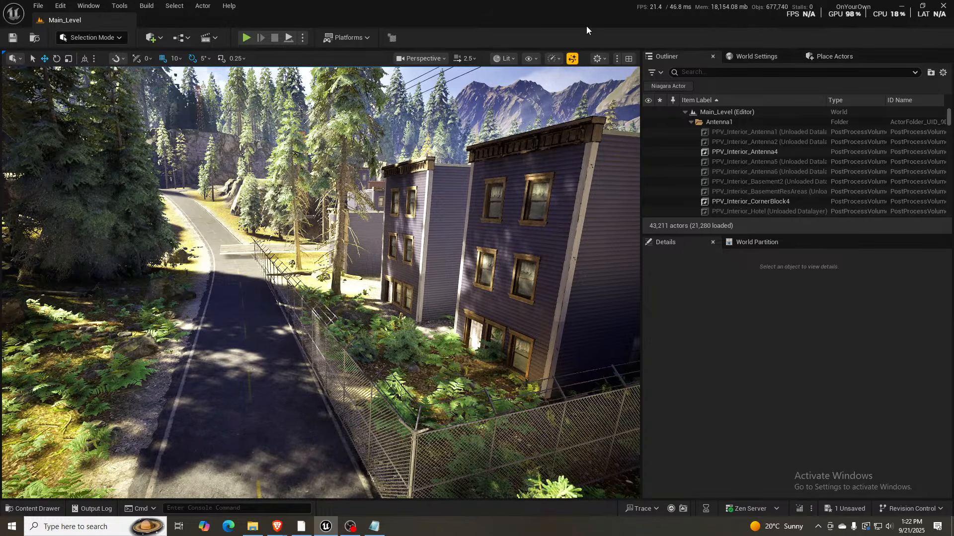
pyautogui.moveTo(295, 291); pyautogui.dragTo(552, 265, button='right')
pyautogui.press('w')
pyautogui.press('w')
pyautogui.press('w')
pyautogui.press('w')
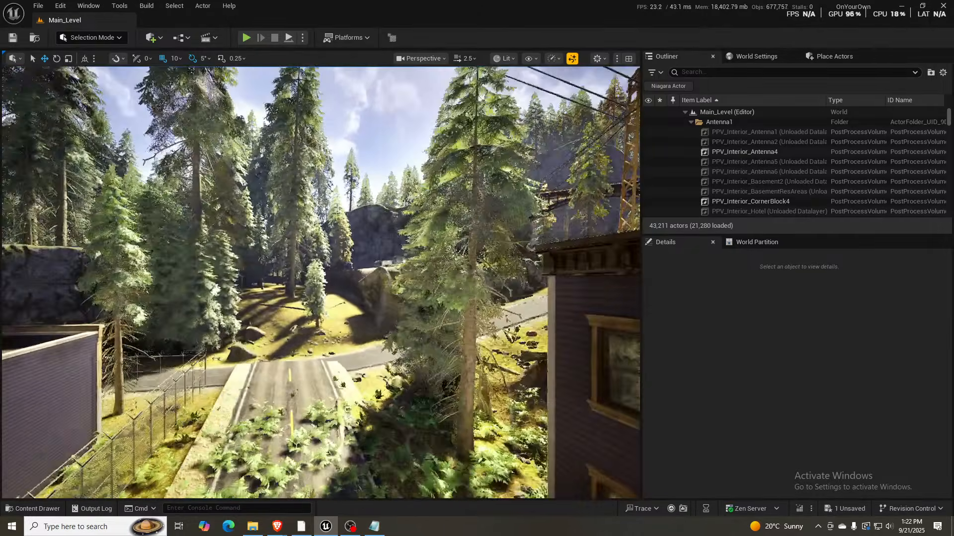
pyautogui.press('w')
pyautogui.moveTo(447, 265); pyautogui.dragTo(557, 266, button='right')
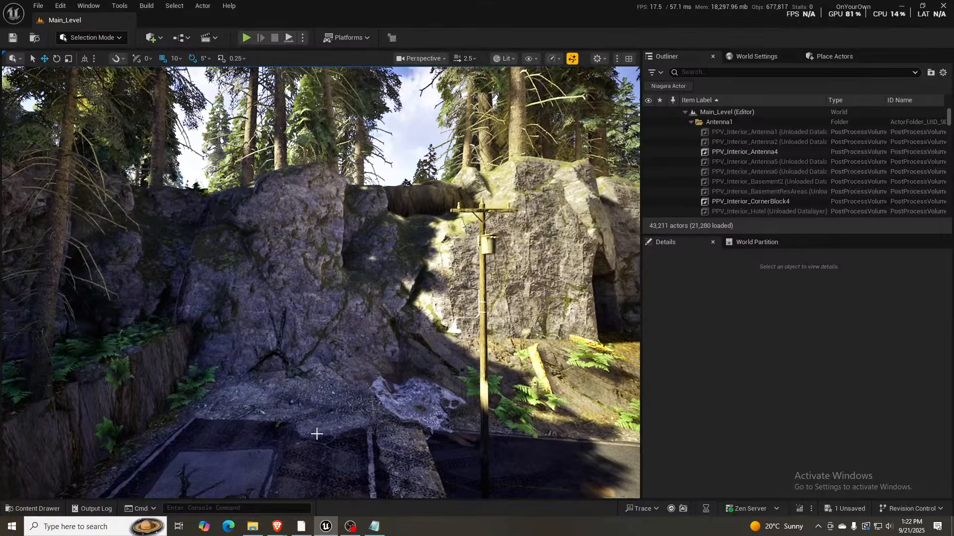
# - Fly at a higher camera speed along the main road past the orange building to view the motel and surrounding forest
pyautogui.press('w')
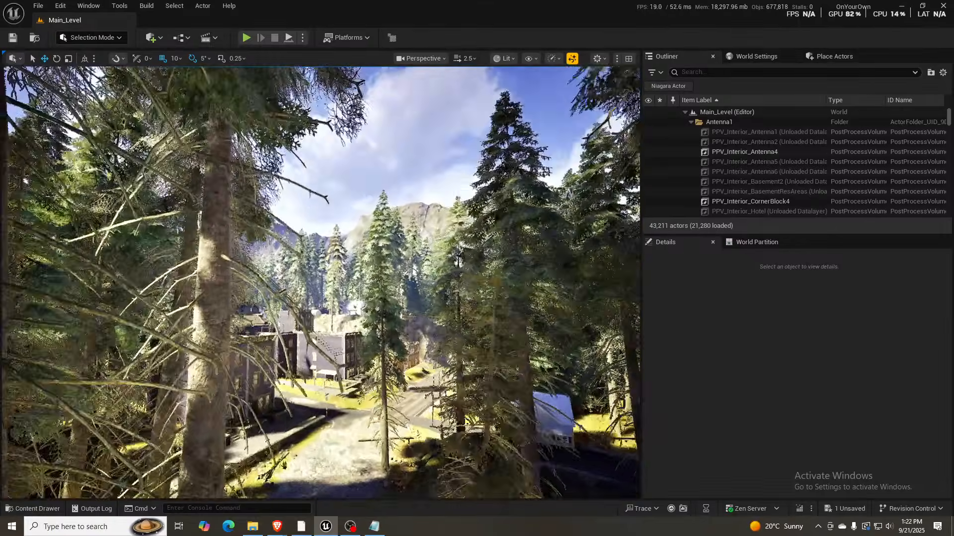
pyautogui.press('w')
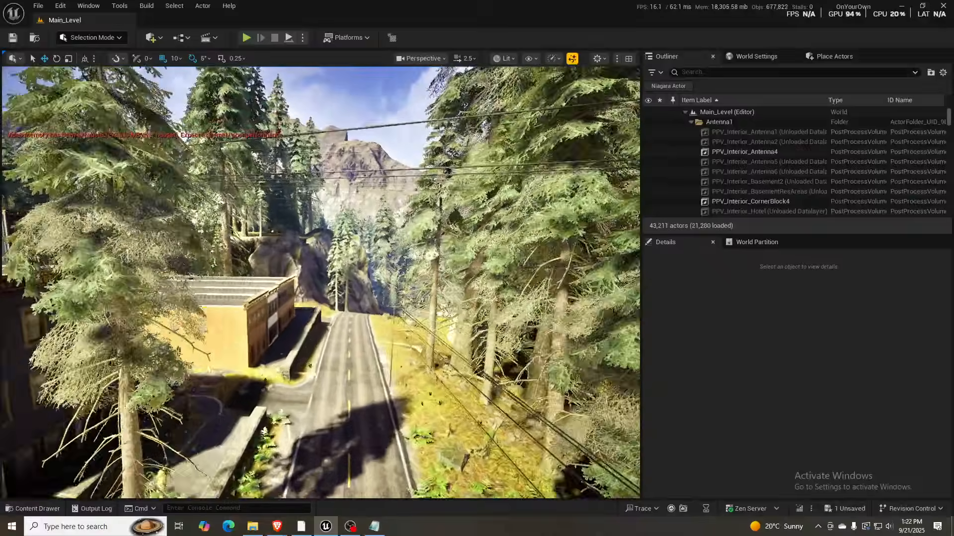
pyautogui.press('w')
pyautogui.scroll(1, 321, 283)
pyautogui.press('w')
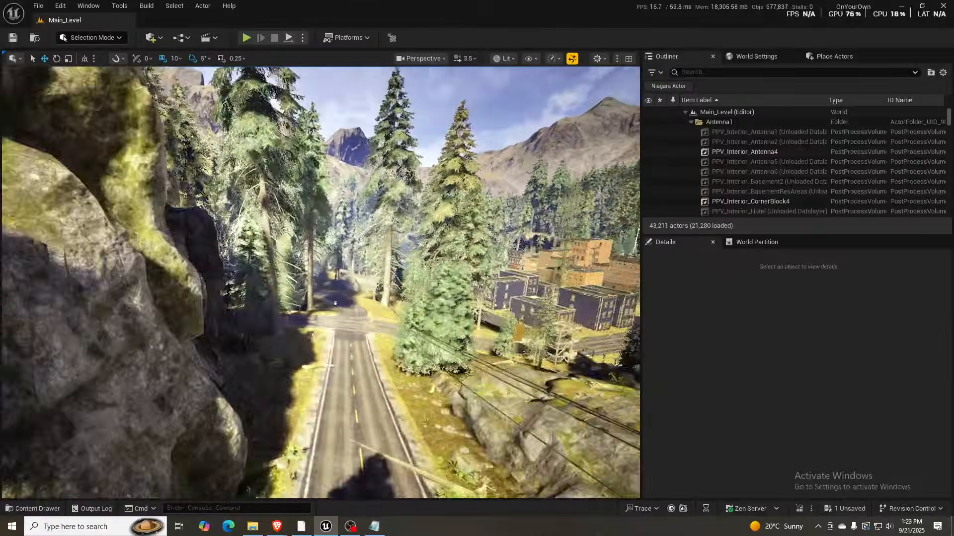
pyautogui.press('w')
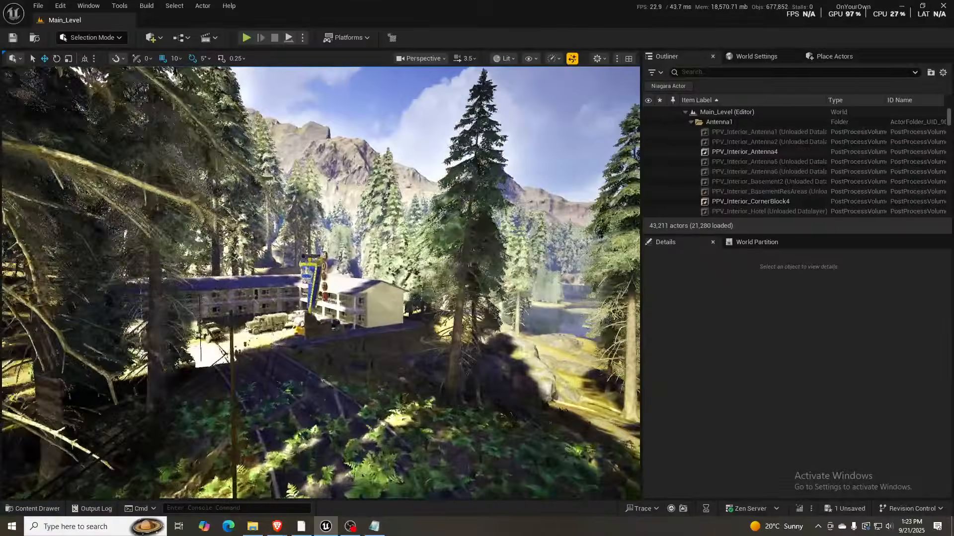
pyautogui.press('s')
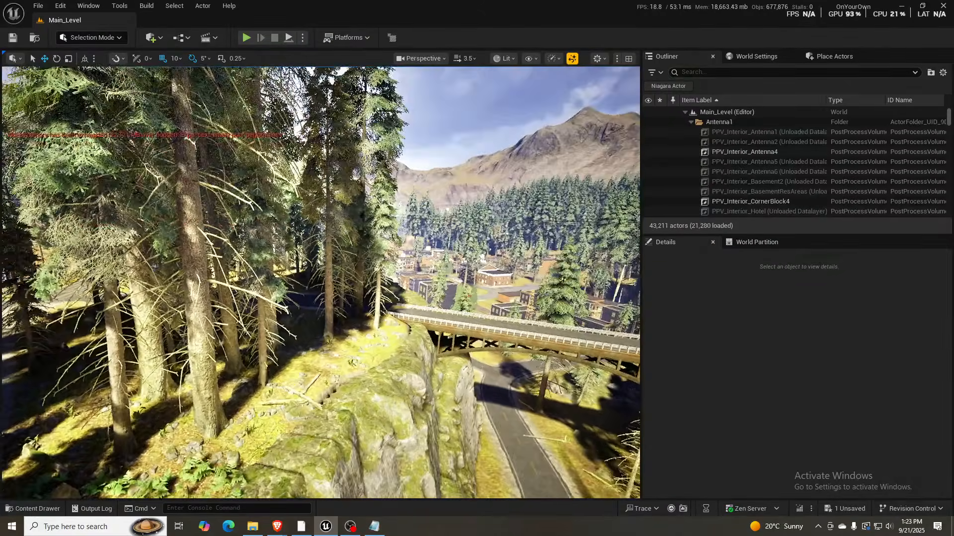
# - Examine the closed road with the white bus, and follow the main road and forest track to the cliffs by the bridge
pyautogui.press('w')
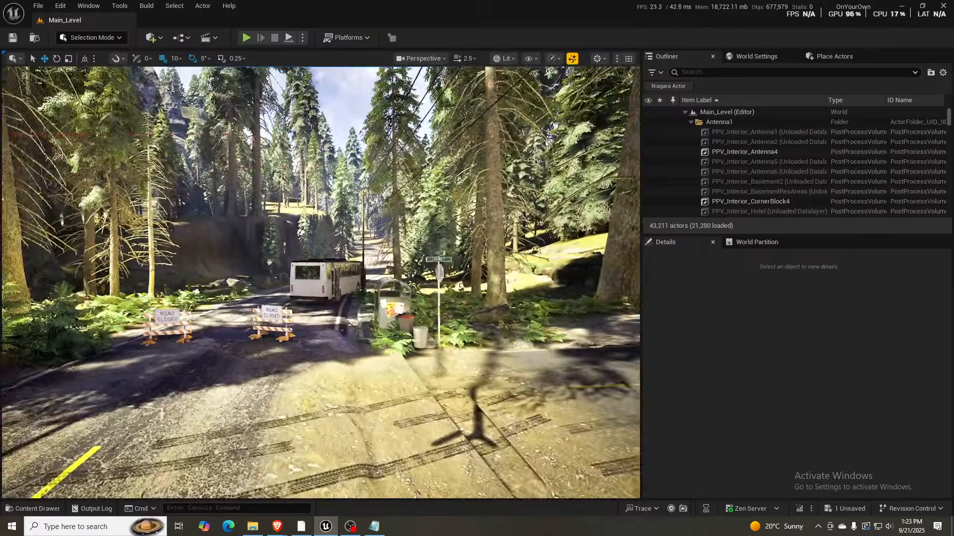
pyautogui.press('w')
pyautogui.scroll(-3, 321, 282)
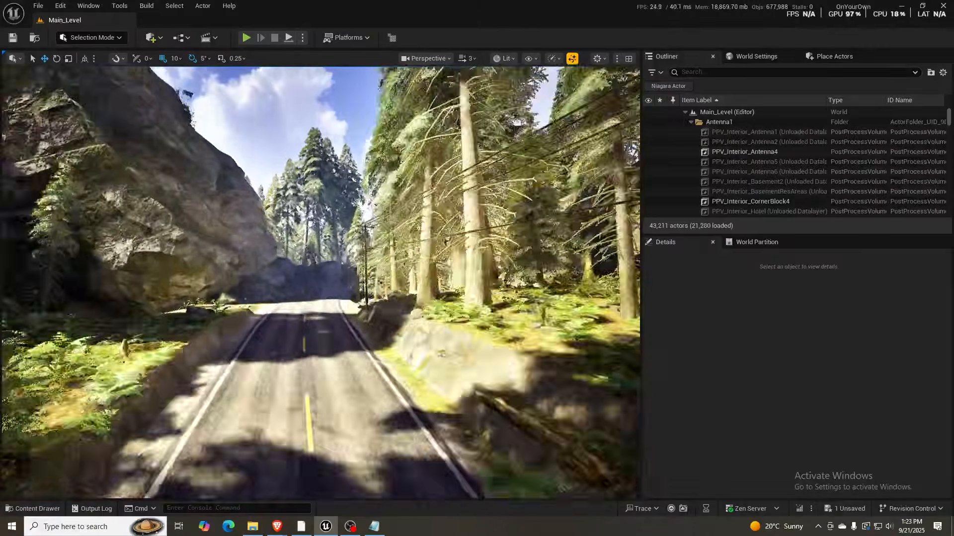
pyautogui.press('w')
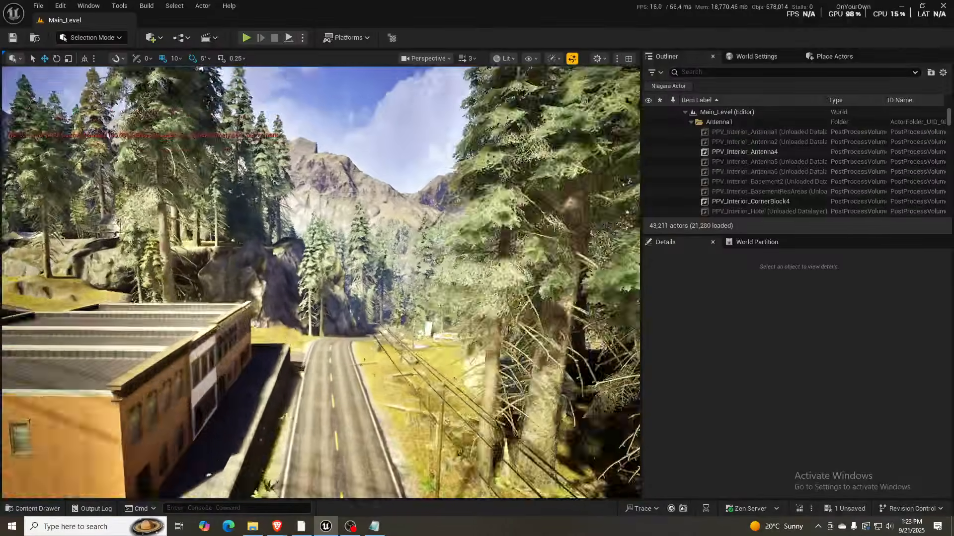
pyautogui.press('s')
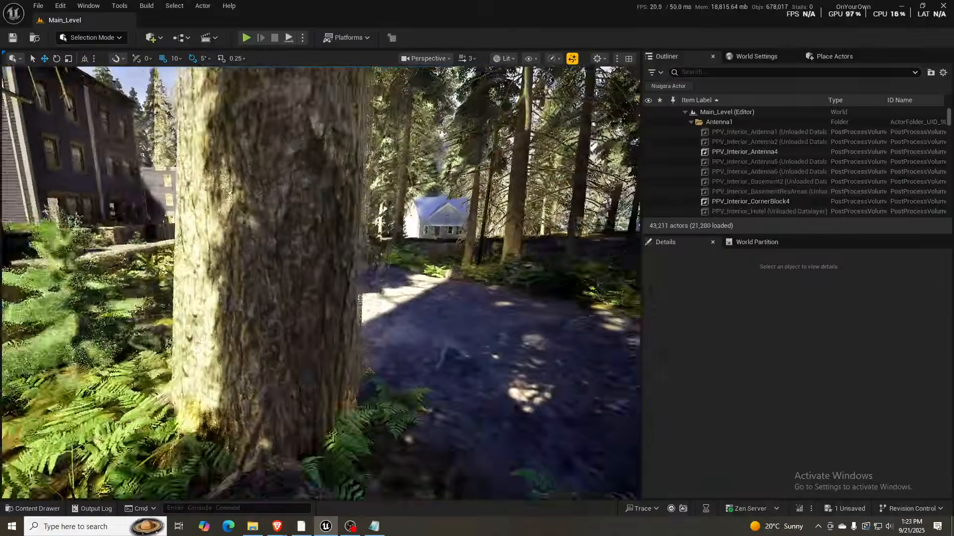
pyautogui.press('s')
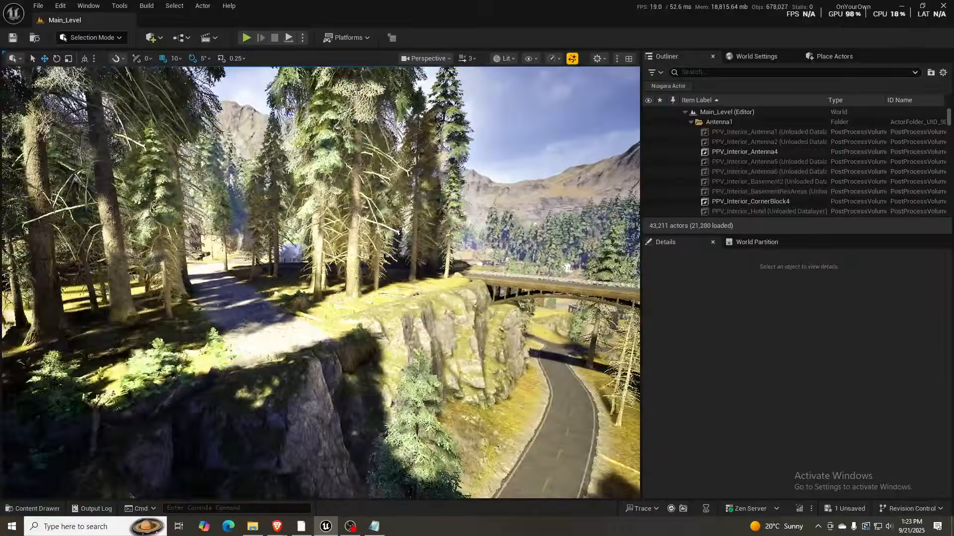
# - Examine the road running under the bridge, and fly on to the orange flat-roofed buildings beside the stone stairs
pyautogui.press('s')
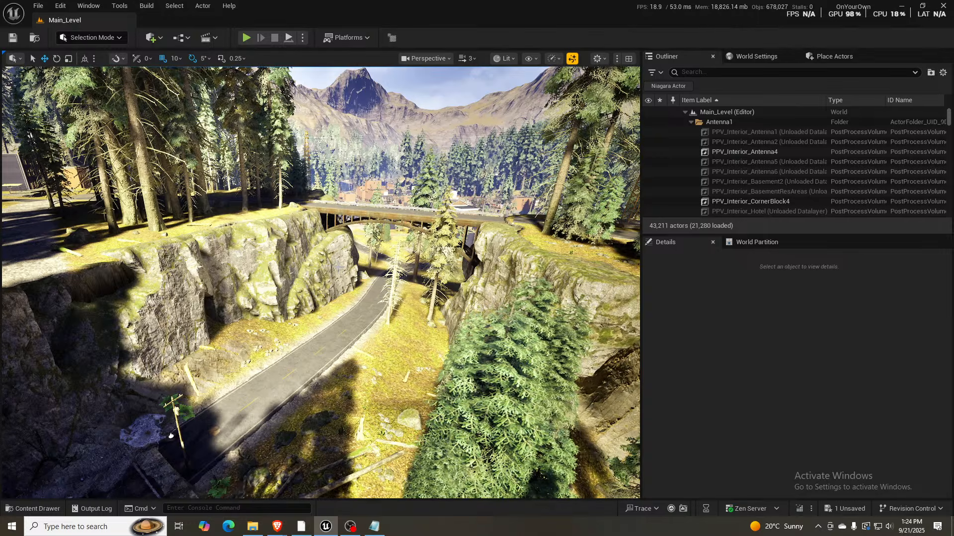
pyautogui.moveTo(340, 273); pyautogui.dragTo(342, 276, button='middle')
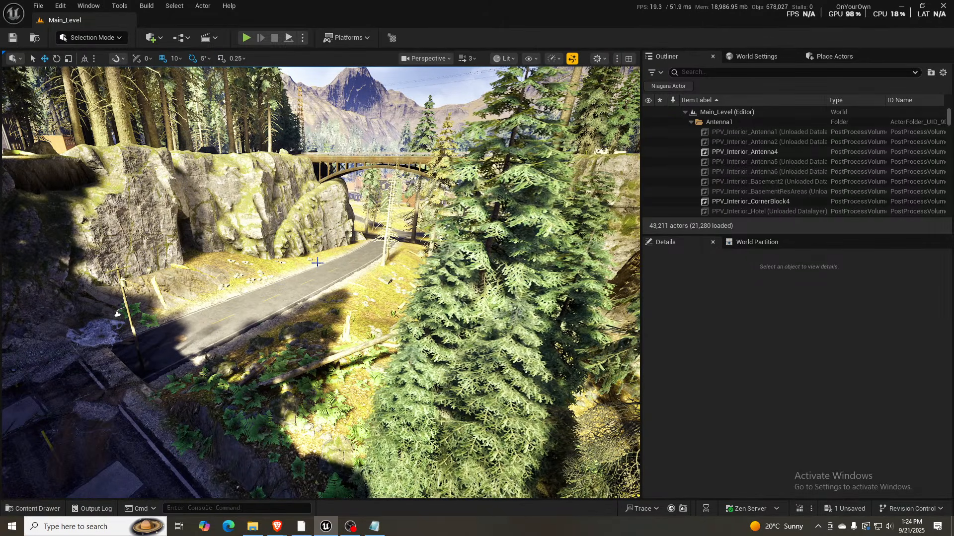
pyautogui.moveTo(317, 262); pyautogui.dragTo(237, 228, button='right')
pyautogui.press('w')
pyautogui.scroll(-2, 334, 235)
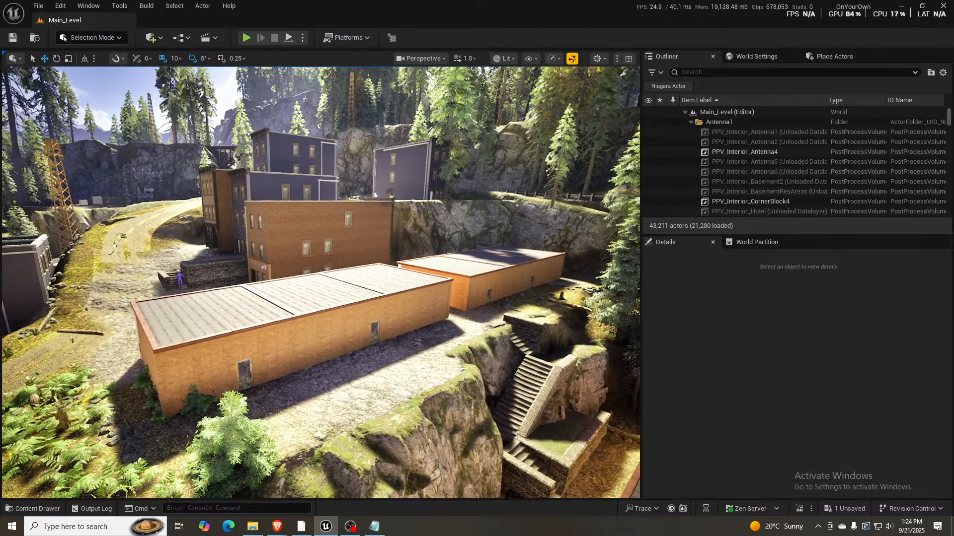
pyautogui.moveTo(320, 299); pyautogui.dragTo(377, 291, button='right')
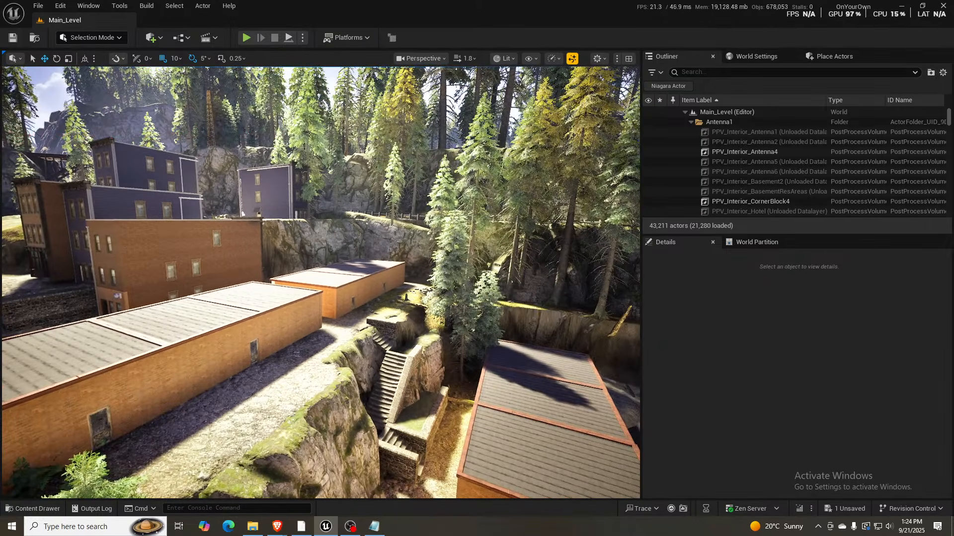
pyautogui.moveTo(541, 379); pyautogui.dragTo(805, 378, button='right')
pyautogui.press('d')
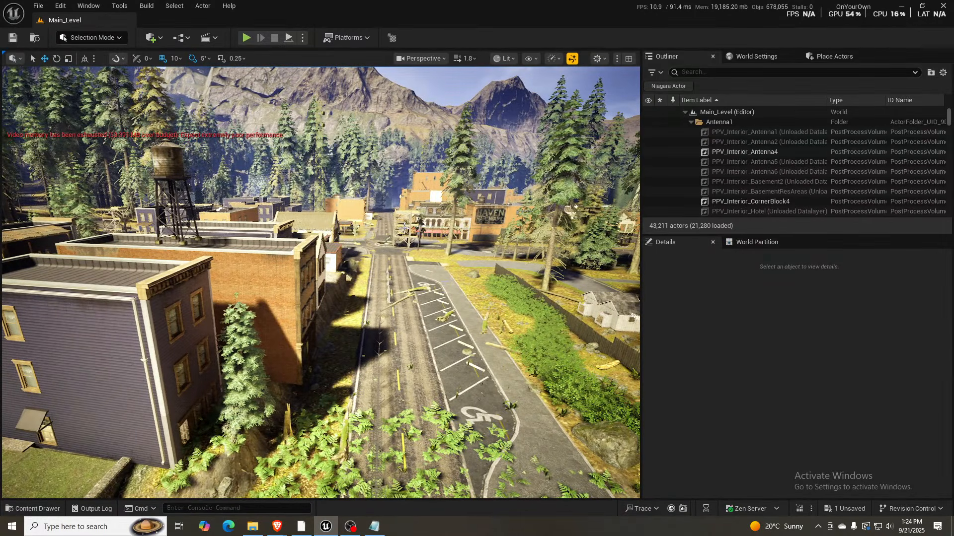
# - Fly from the street with the parking bays along the cliff road, and view the town's rooftops from above
pyautogui.scroll(-2, 320, 282)
pyautogui.moveTo(321, 282); pyautogui.dragTo(304, 309, button='right')
pyautogui.press('w')
pyautogui.press('w')
pyautogui.press('w')
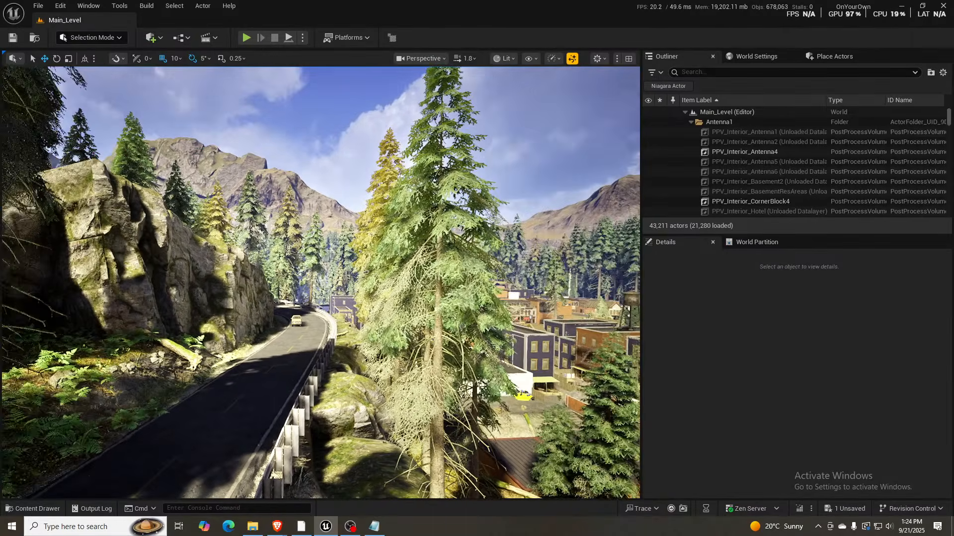
pyautogui.moveTo(321, 282); pyautogui.dragTo(186, 237, button='right')
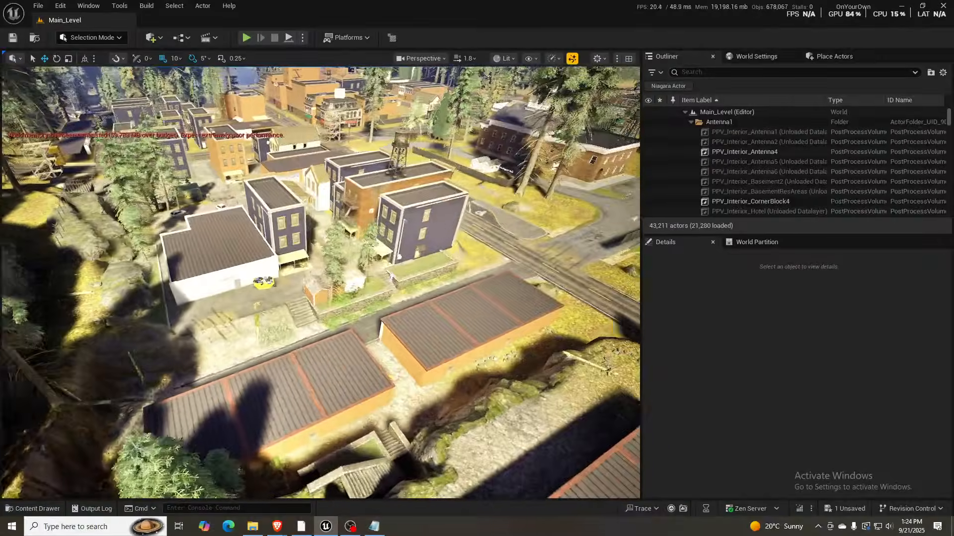
pyautogui.press('w')
pyautogui.moveTo(320, 283); pyautogui.dragTo(144, 271, button='right')
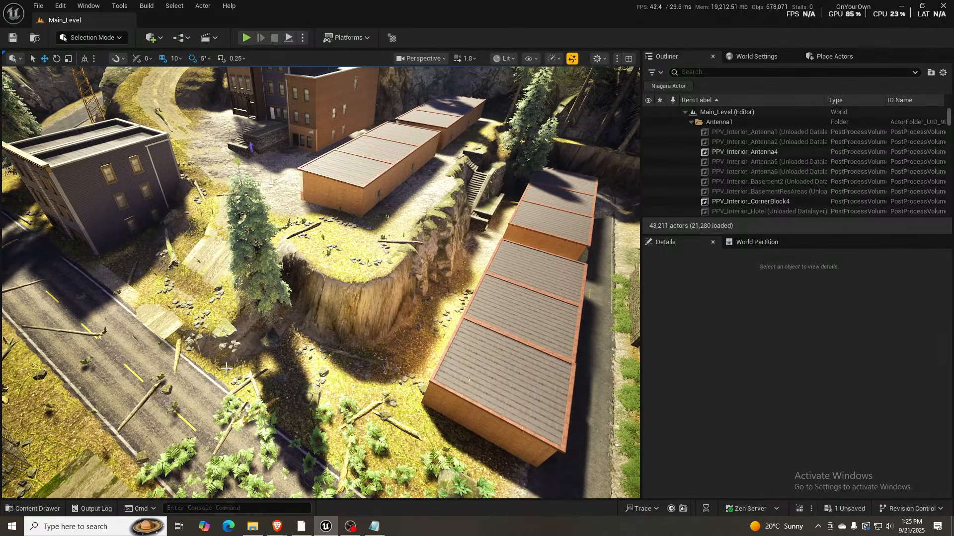
# - Show the level in Shader Complexity view and fly down past the buildings to the fenced backyards
pyautogui.hotkey('alt', '8')
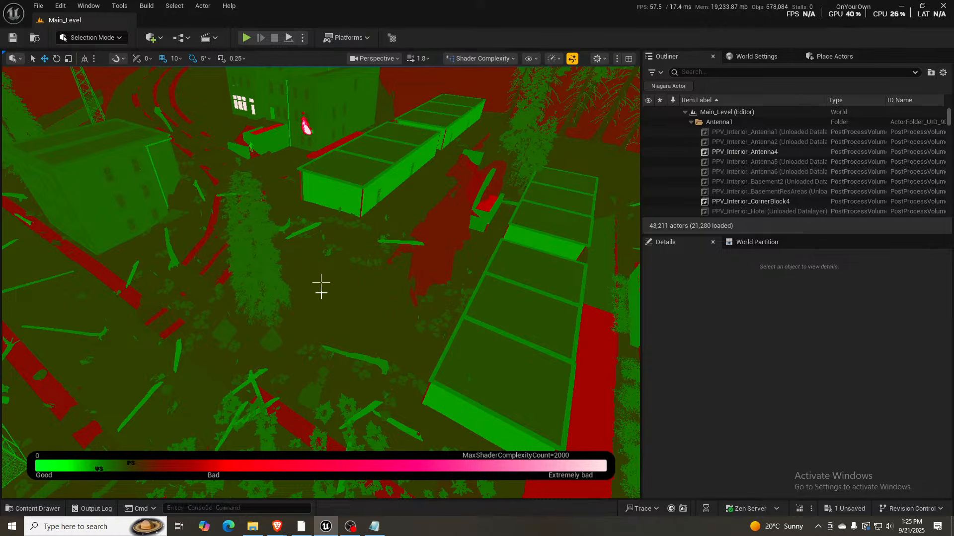
pyautogui.moveTo(337, 295); pyautogui.dragTo(437, 295, button='right')
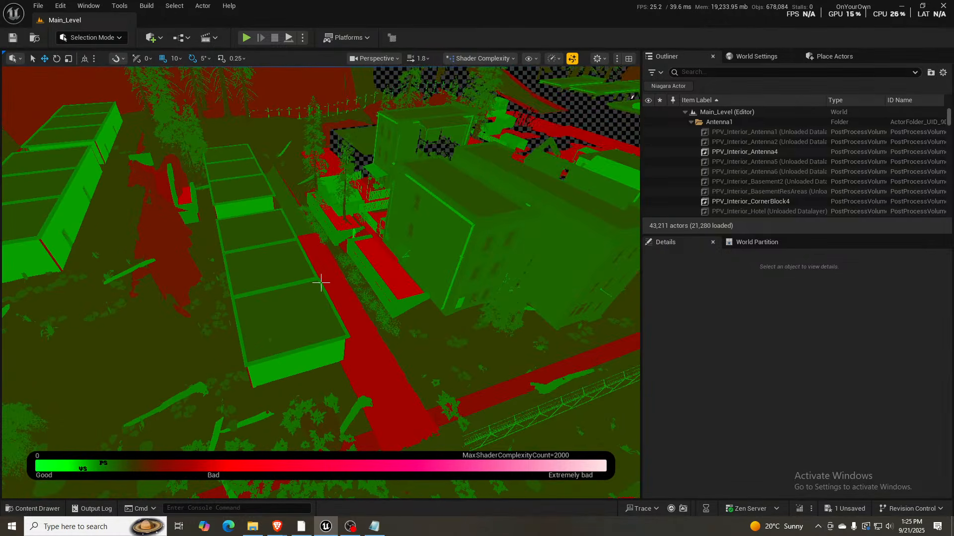
pyautogui.press('w')
pyautogui.moveTo(321, 283)
pyautogui.mouseDown(button='right')
pyautogui.moveTo(329, 260)
pyautogui.moveTo(322, 292)
pyautogui.moveTo(321, 275)
pyautogui.moveTo(321, 283)
pyautogui.mouseUp(button='right')
pyautogui.scroll(-1, 320, 283)
pyautogui.press('w')
pyautogui.press('w')
pyautogui.press('s')
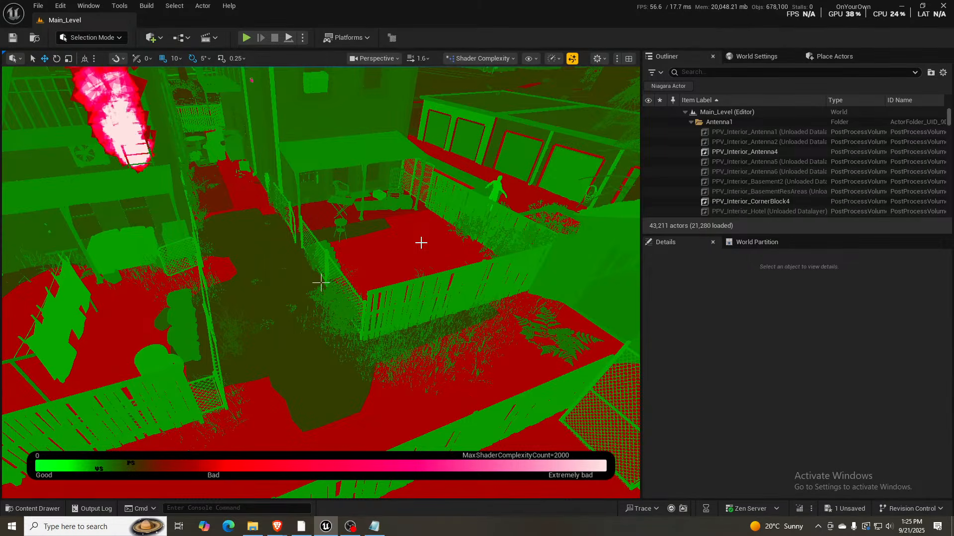
# - Examine the shader complexity around the fenced yards, and pull back to view the surrounding buildings and road from above
pyautogui.moveTo(395, 247); pyautogui.dragTo(293, 247, button='right')
pyautogui.moveTo(321, 283)
pyautogui.mouseDown(button='right')
pyautogui.moveTo(243, 279)
pyautogui.moveTo(338, 275)
pyautogui.moveTo(401, 299)
pyautogui.moveTo(472, 293)
pyautogui.moveTo(363, 279)
pyautogui.moveTo(392, 248)
pyautogui.moveTo(415, 204)
pyautogui.moveTo(405, 201)
pyautogui.moveTo(331, 343)
pyautogui.moveTo(349, 366)
pyautogui.moveTo(340, 369)
pyautogui.moveTo(322, 284)
pyautogui.mouseUp(button='right')
pyautogui.press('w')
pyautogui.press('w')
pyautogui.press('w')
pyautogui.press('s')
pyautogui.moveTo(314, 249); pyautogui.dragTo(364, 249, button='right')
pyautogui.press('s')
pyautogui.moveTo(321, 282)
pyautogui.mouseDown(button='right')
pyautogui.moveTo(243, 279)
pyautogui.moveTo(240, 264)
pyautogui.moveTo(321, 283)
pyautogui.mouseUp(button='right')
pyautogui.press('s')
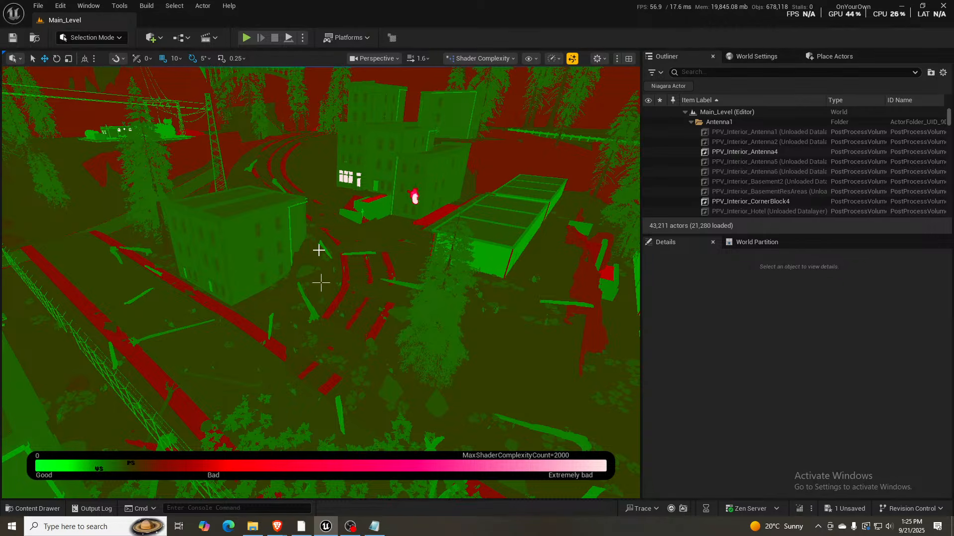
# - Return the viewport to the Lit view and fly to the porch house with the cluttered yard in the forest
pyautogui.hotkey('alt', '4')
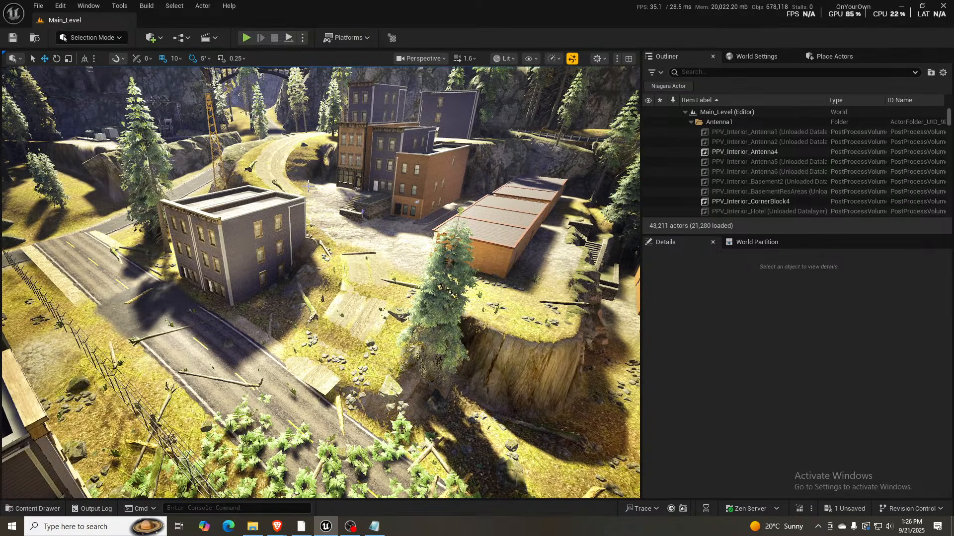
pyautogui.moveTo(325, 86); pyautogui.dragTo(179, 74, button='right')
pyautogui.scroll(-3, 233, 85)
pyautogui.press('w')
pyautogui.scroll(5, 192, 37)
pyautogui.press('w')
pyautogui.press('s')
pyautogui.press('w')
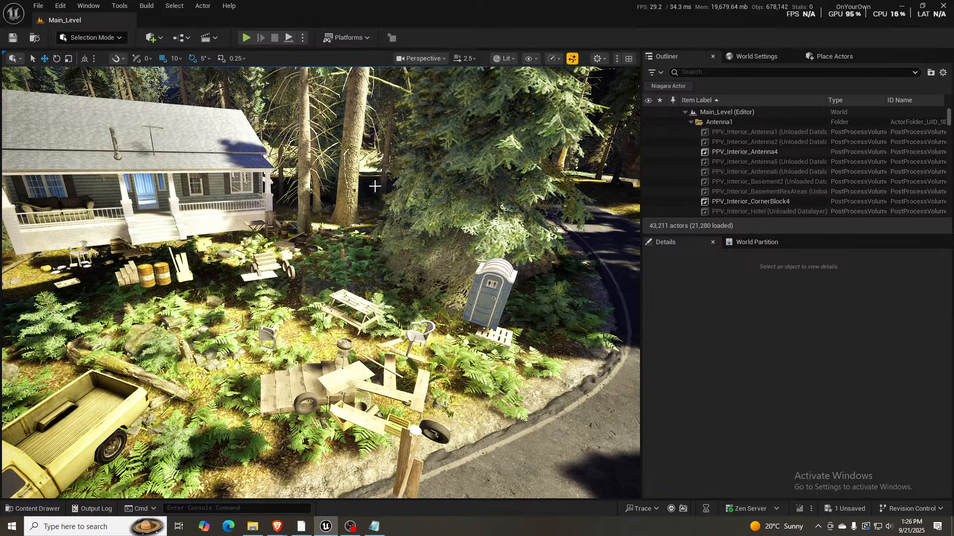
# - Look around the porch house's yard, and select the house's level instance to identify it before clearing the selection
pyautogui.moveTo(370, 193); pyautogui.dragTo(345, 205, button='right')
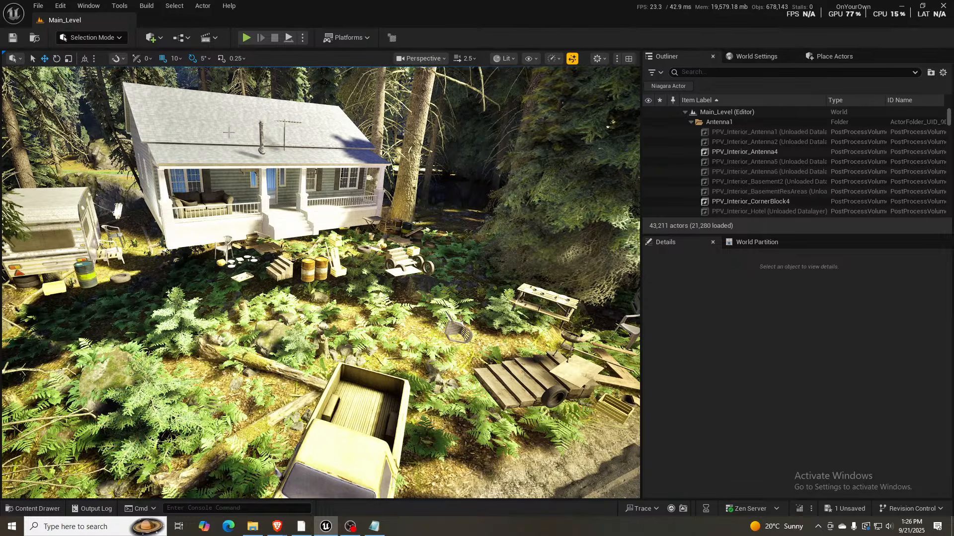
pyautogui.moveTo(208, 169); pyautogui.dragTo(566, 141, button='right')
pyautogui.press('d')
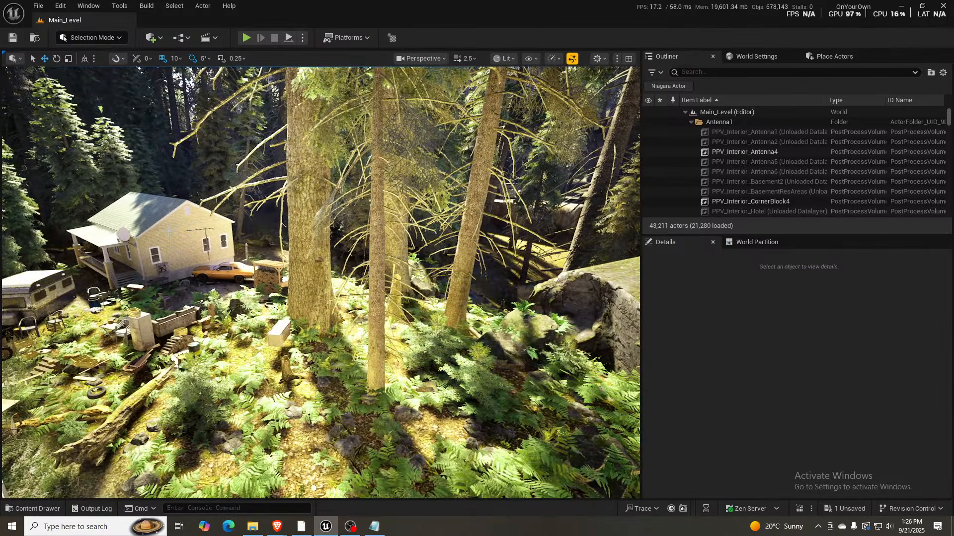
pyautogui.click(220, 241)
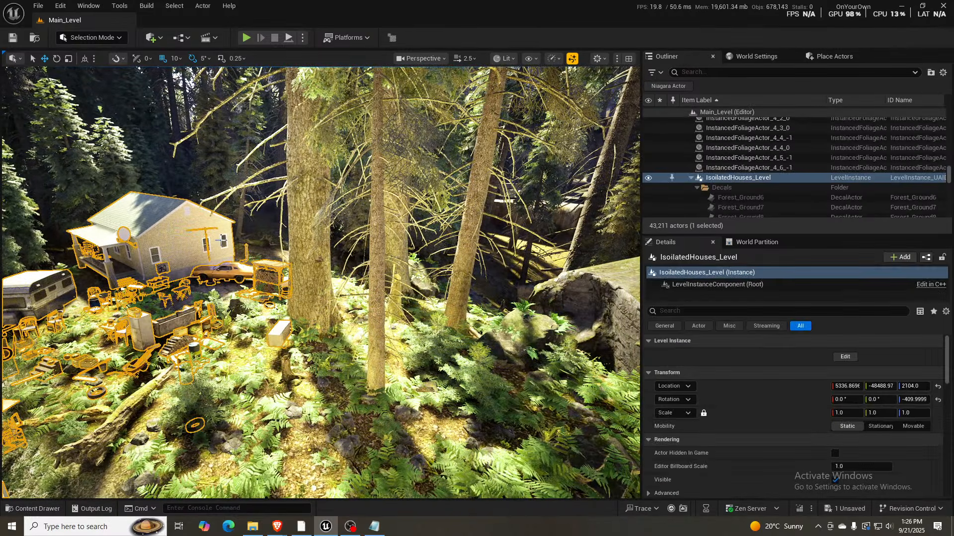
pyautogui.press('Escape')
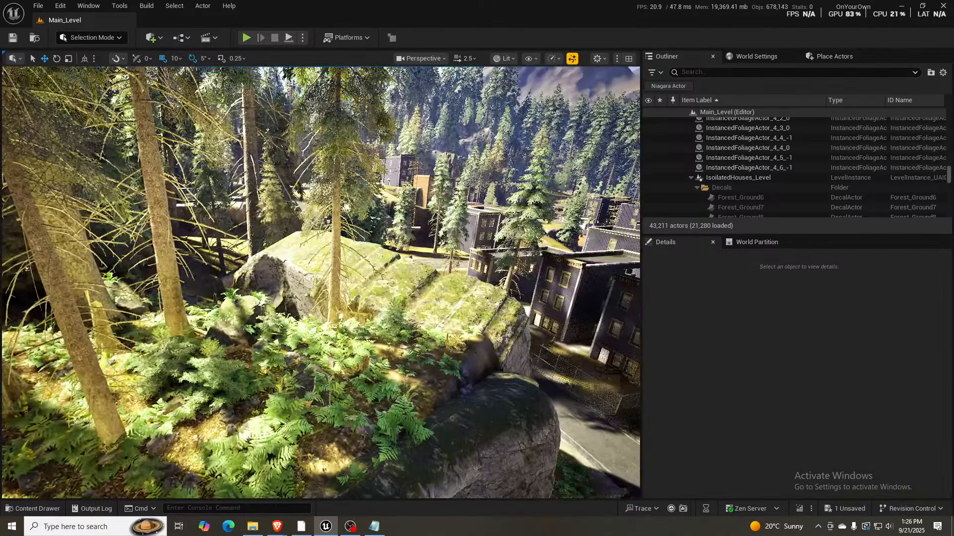
# - Raise the camera speed to 4 and fly over the town to the blue-roofed white house in the forest
pyautogui.press('w')
pyautogui.scroll(3, 321, 283)
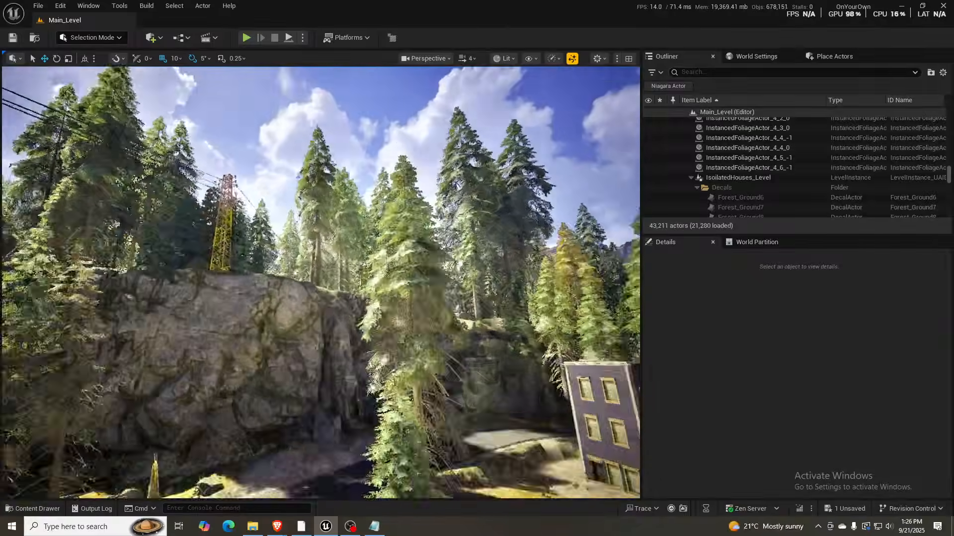
pyautogui.press('w')
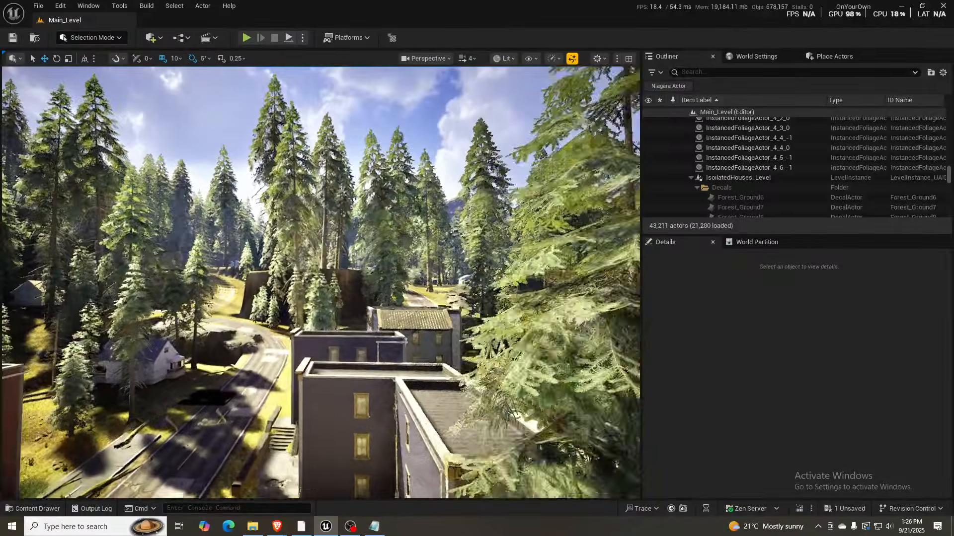
pyautogui.press('w')
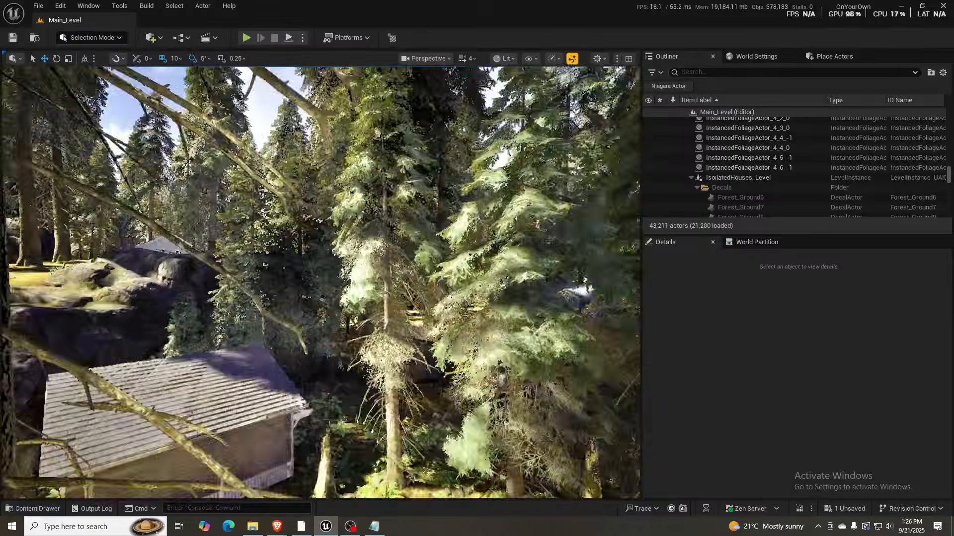
pyautogui.press('w')
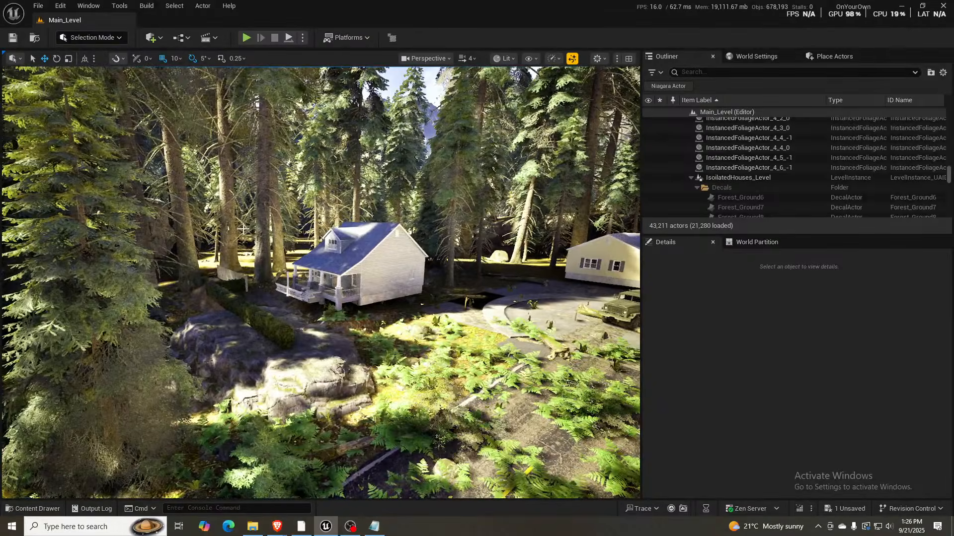
pyautogui.press('w')
pyautogui.moveTo(321, 282); pyautogui.dragTo(213, 296, button='right')
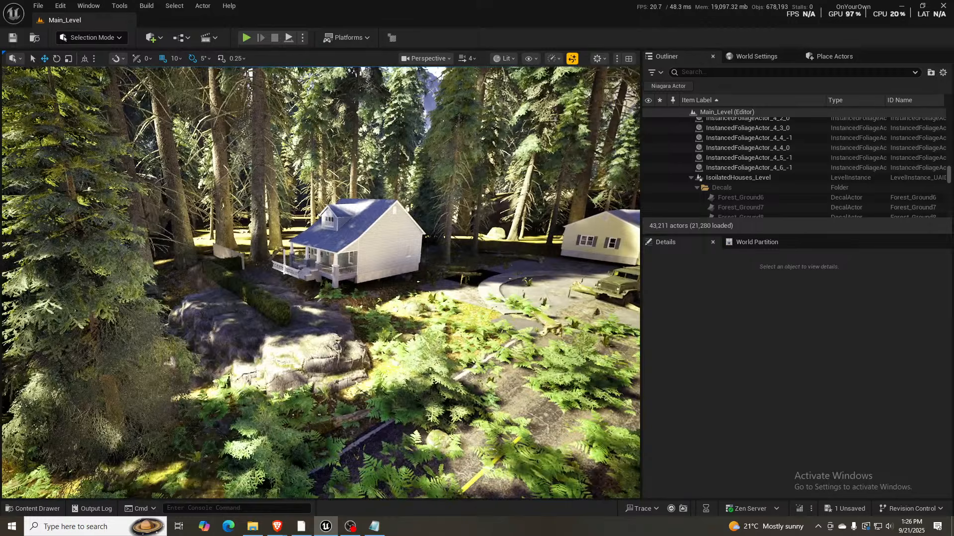
# - Start editing the FullResidential_Houses level instance, and open the blue-roofed house's SM_House_15 mesh in its own editor
pyautogui.click(375, 255)
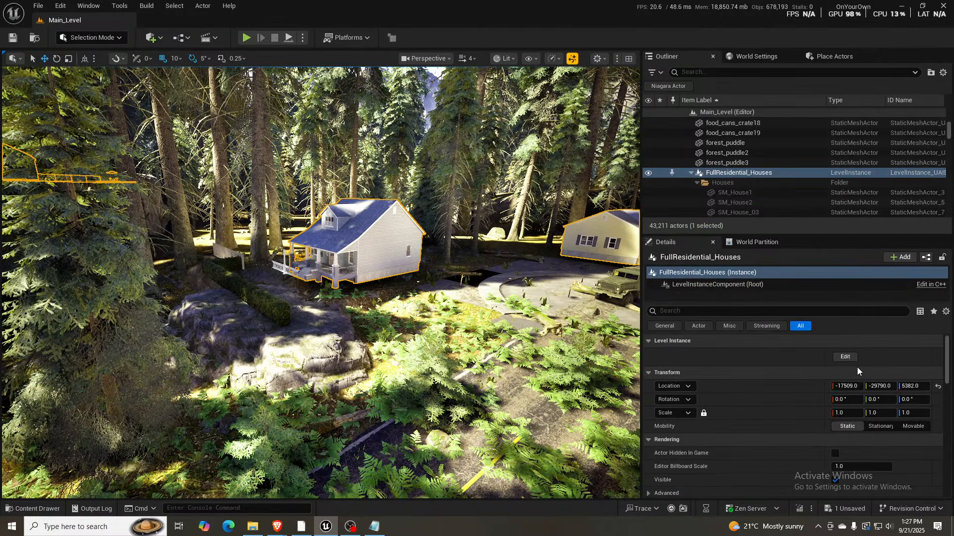
pyautogui.click(845, 357)
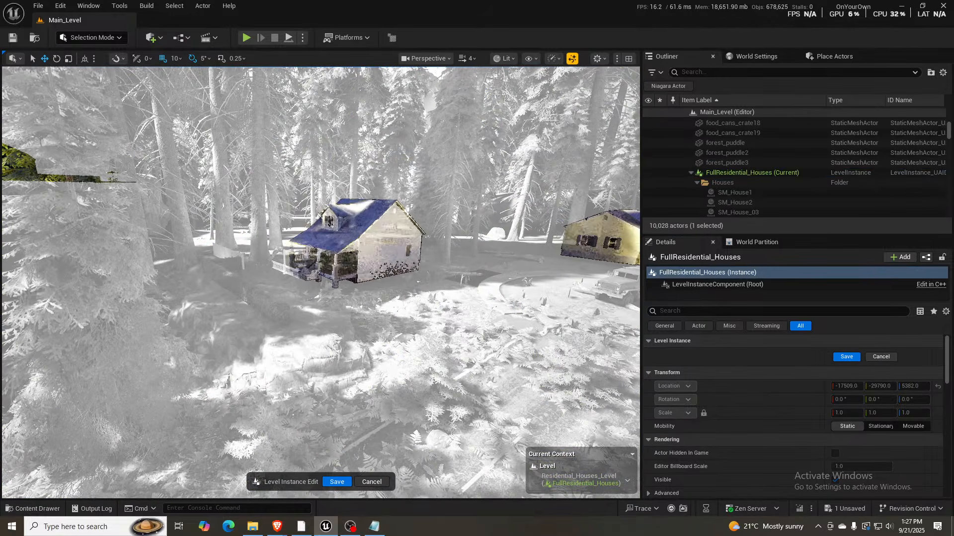
pyautogui.click(386, 250)
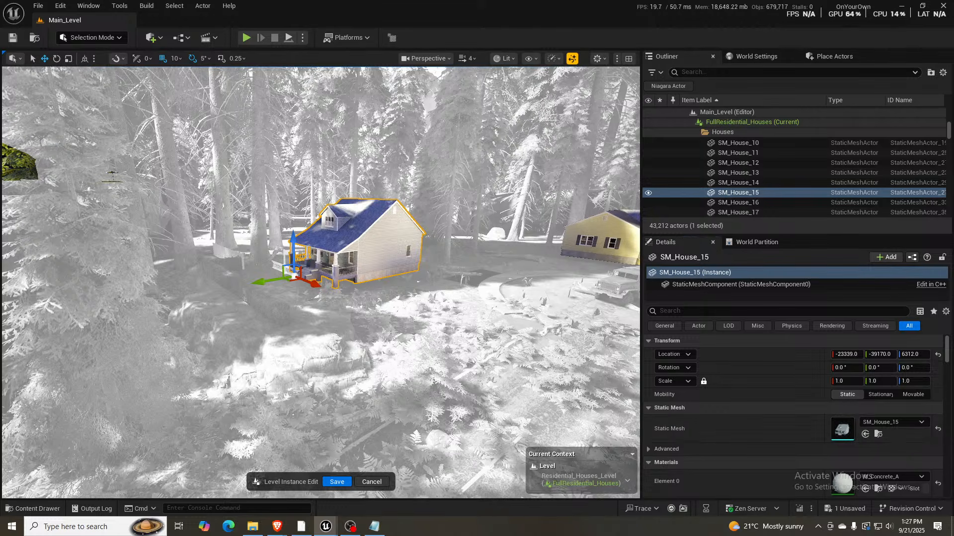
pyautogui.moveTo(2, 64); pyautogui.dragTo(210, 24)
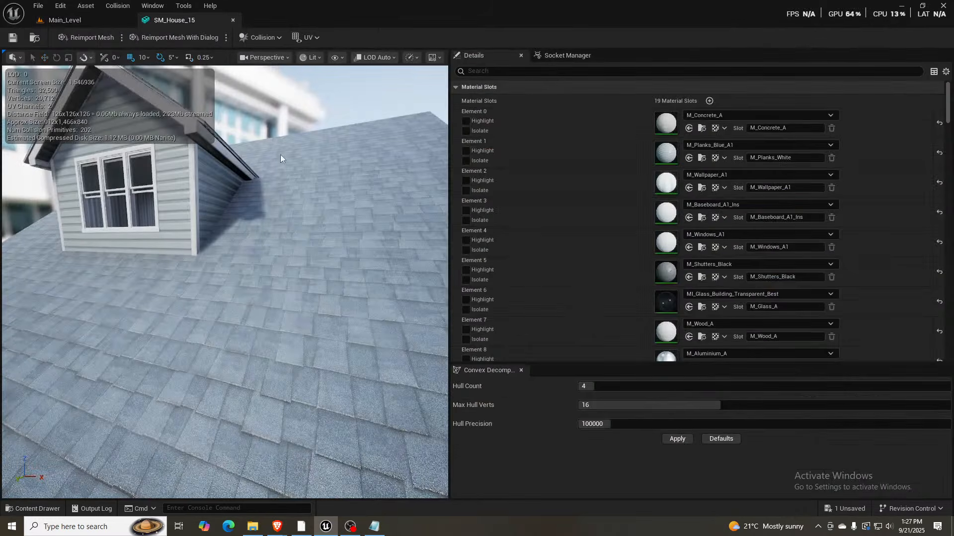
# - Examine SM_House_15's material slots down to M_House_15 in Element 18, and view the mesh from far away to check its LOD switching
pyautogui.moveTo(280, 155); pyautogui.dragTo(265, 191, button='right')
pyautogui.press('s')
pyautogui.scroll(-6, 694, 213)
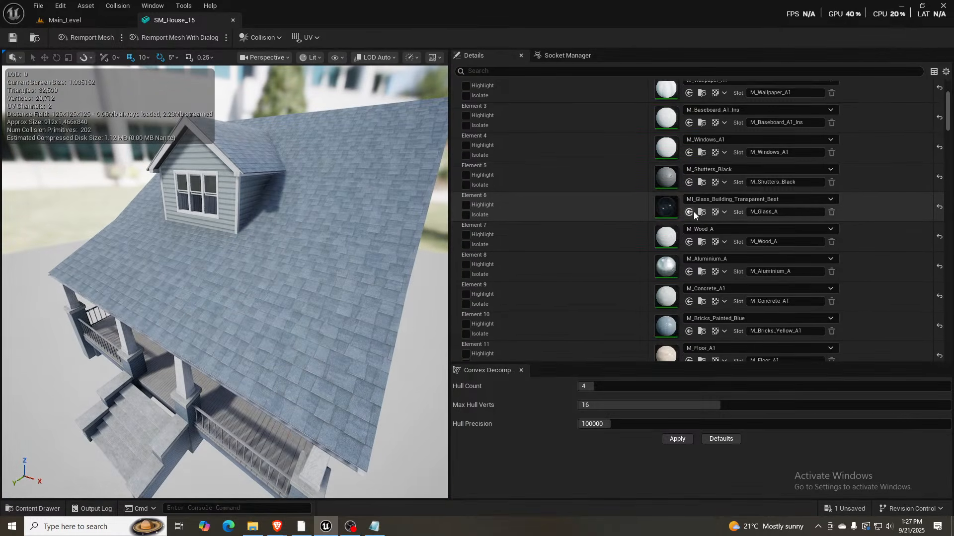
pyautogui.scroll(-6, 694, 213)
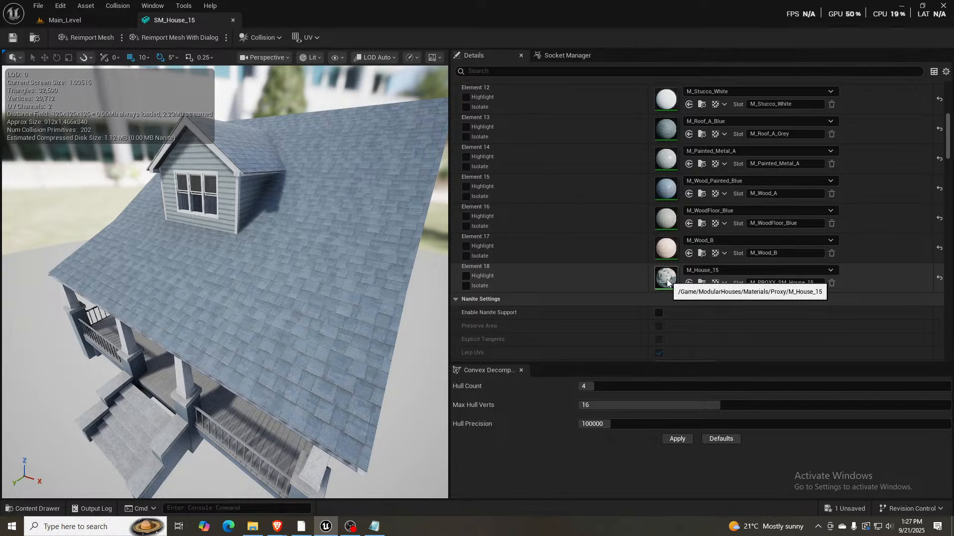
pyautogui.press('s')
pyautogui.moveTo(196, 278); pyautogui.dragTo(196, 278, button='right')
pyautogui.press('w')
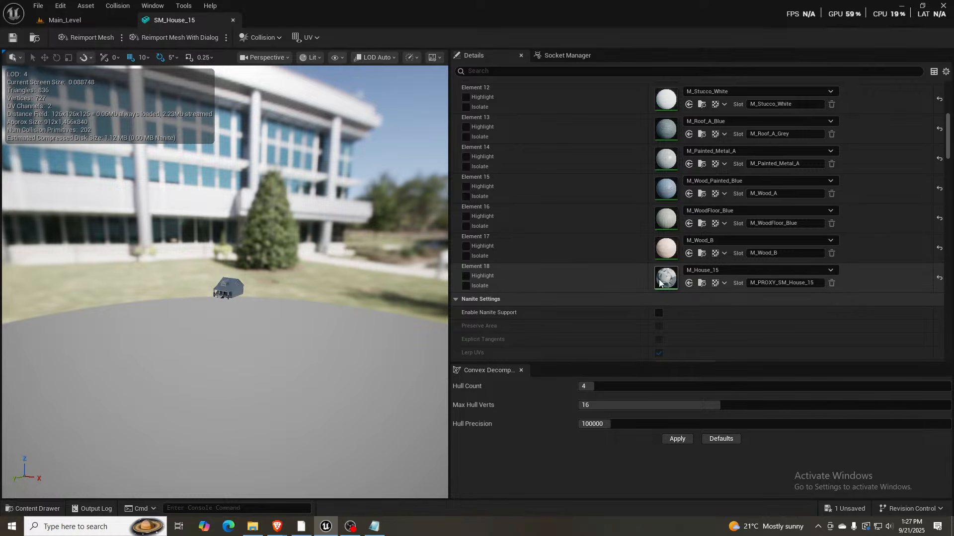
# - Turn on the Custom LOD picker for SM_House_15, and expand the LOD 4 sections to examine the material slot used
pyautogui.scroll(-10, 776, 257)
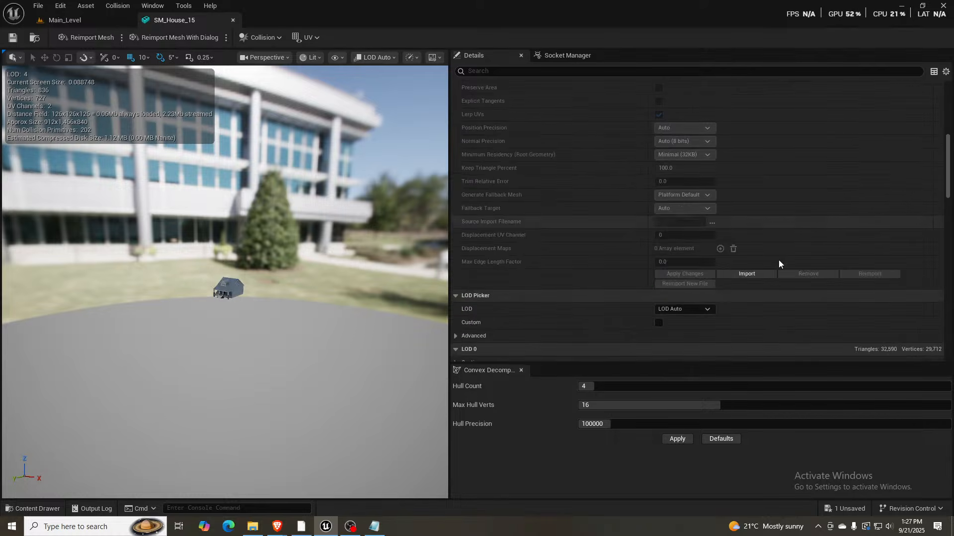
pyautogui.click(658, 256)
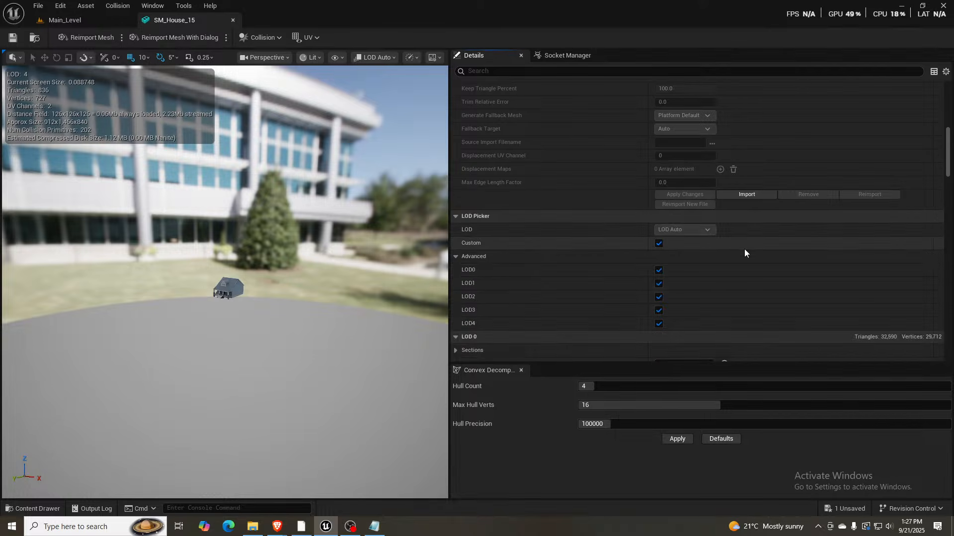
pyautogui.scroll(-10, 743, 251)
pyautogui.scroll(-10, 743, 252)
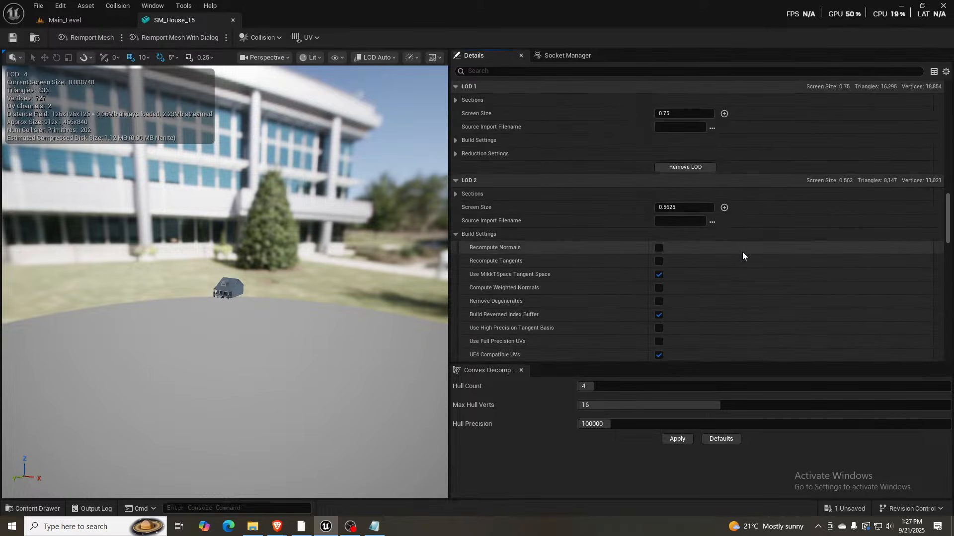
pyautogui.scroll(-15, 743, 253)
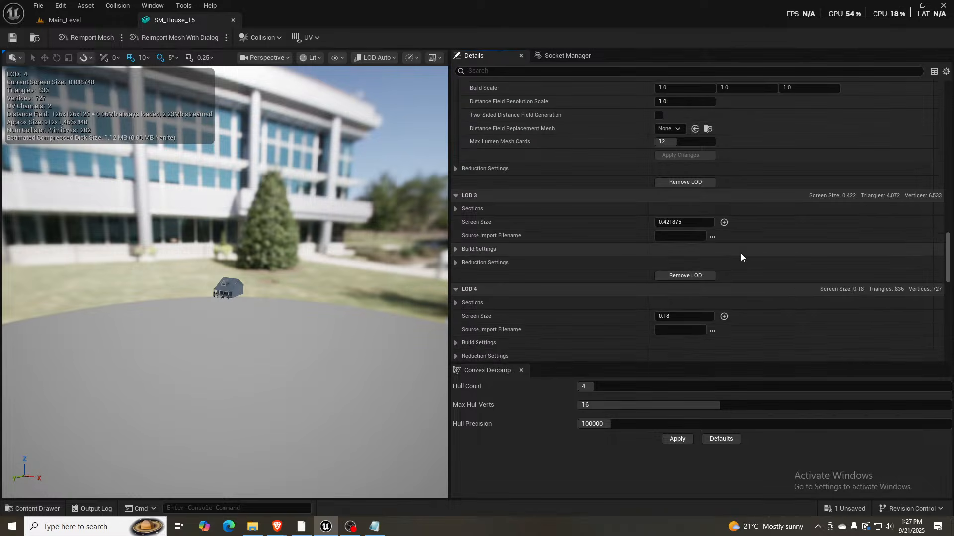
pyautogui.scroll(-2, 740, 253)
pyautogui.click(456, 255)
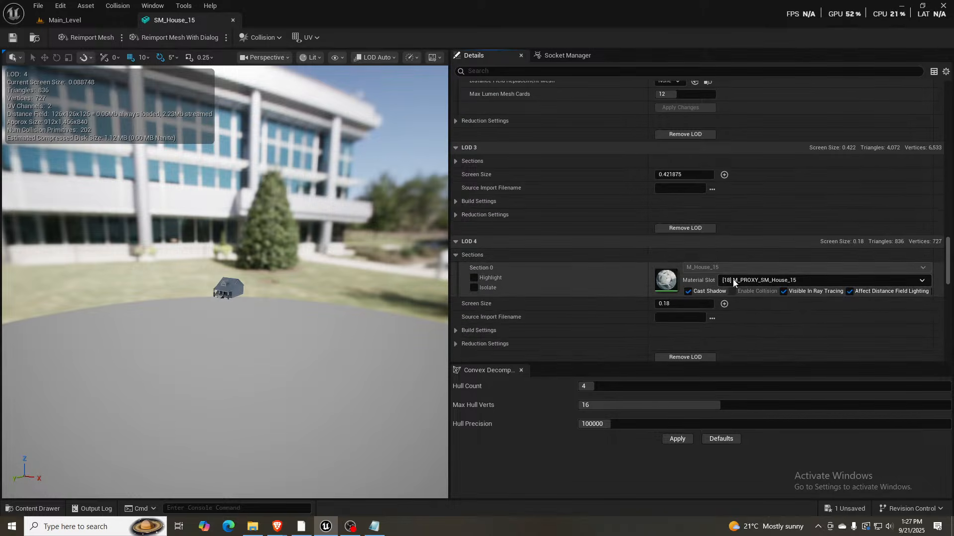
# - Examine the material slots in SM_House_15's LOD 3 sections, close the mesh editor and cancel the FullResidential_Houses level instance edit
pyautogui.click(456, 161)
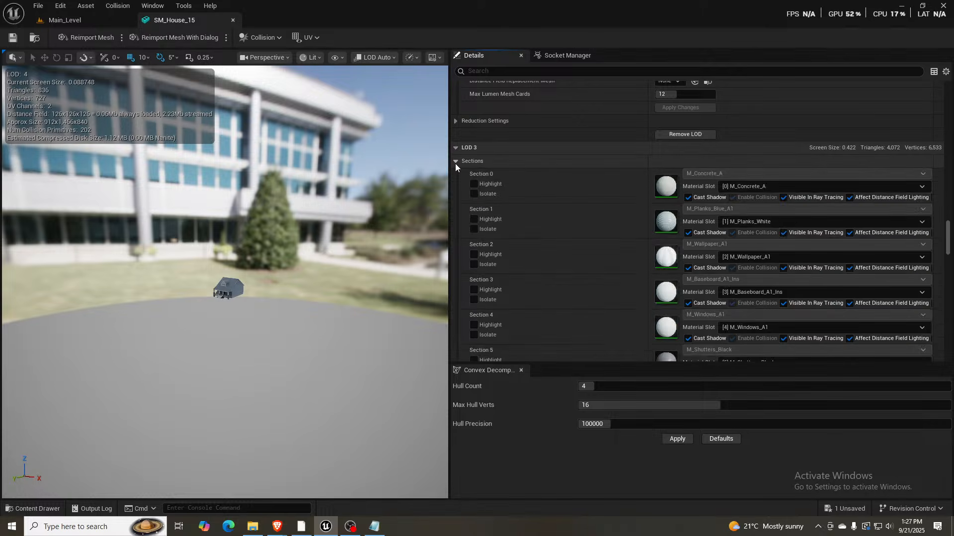
pyautogui.click(455, 161)
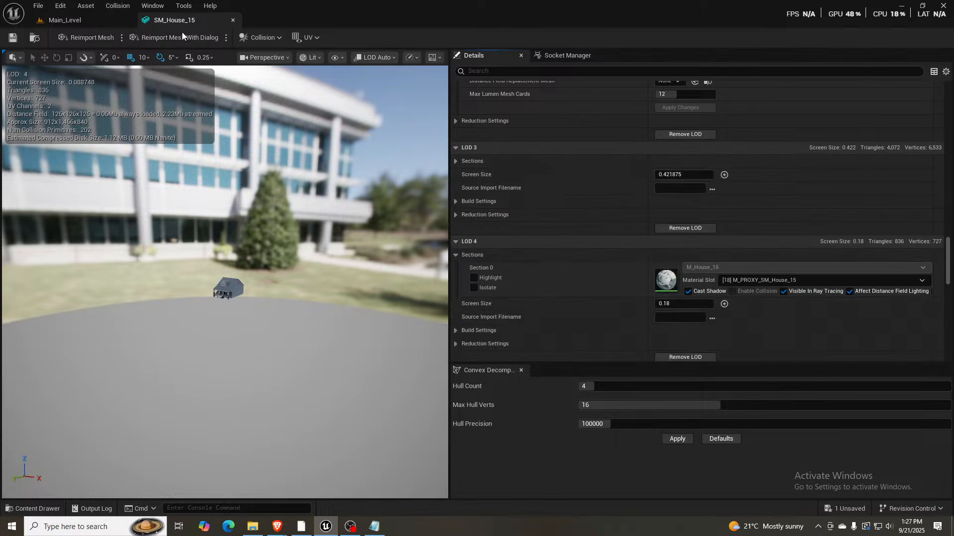
pyautogui.click(233, 20)
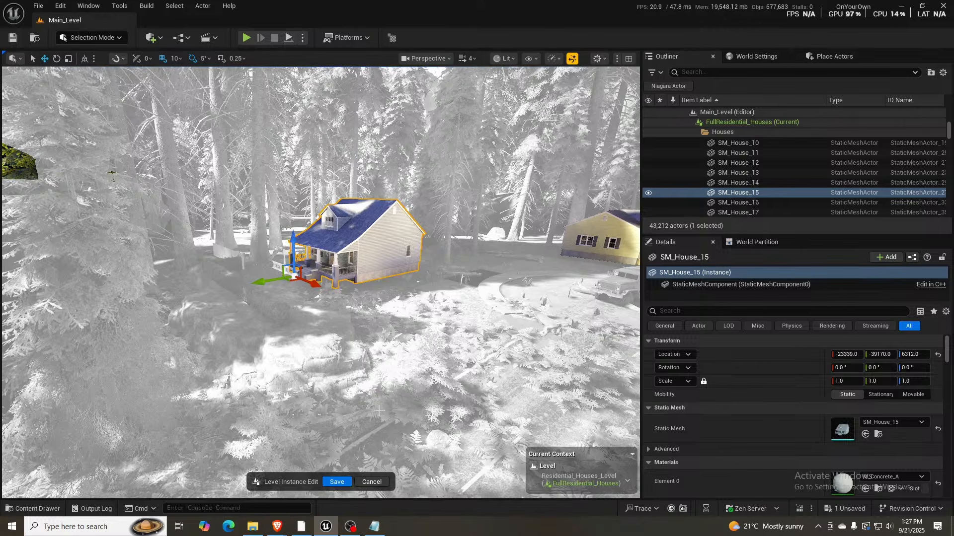
pyautogui.click(374, 483)
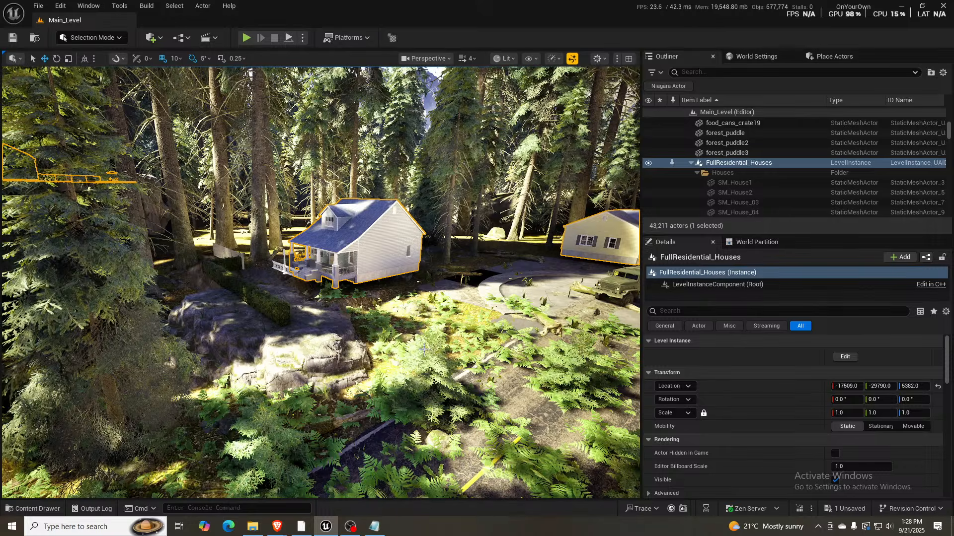
# - Fly over the town's flat-roofed buildings to the forest road by the yellow tower, deselecting the FullResidential_Houses level instance
pyautogui.moveTo(468, 333); pyautogui.dragTo(584, 341, button='right')
pyautogui.scroll(-2, 616, 322)
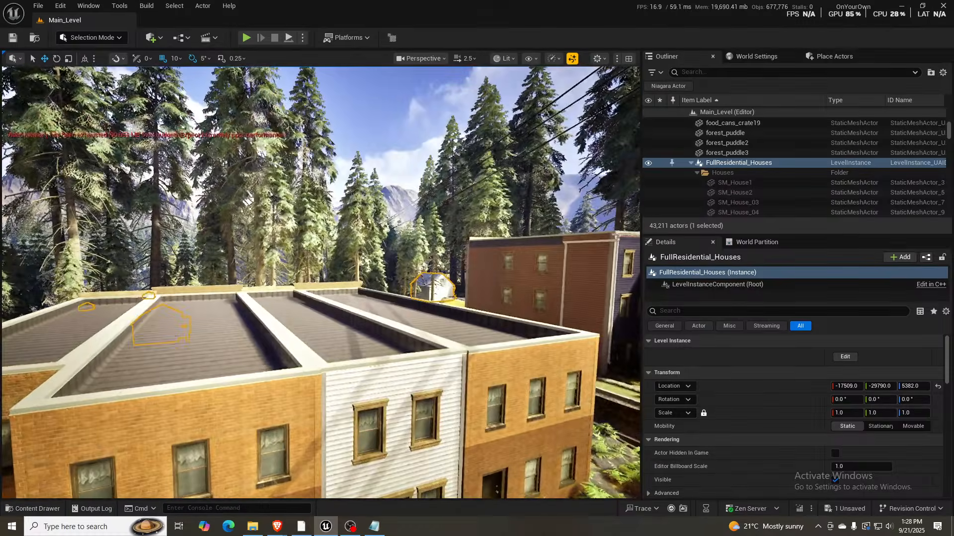
pyautogui.press('Escape')
pyautogui.moveTo(421, 344); pyautogui.dragTo(417, 348, button='right')
pyautogui.scroll(2, 415, 347)
pyautogui.moveTo(321, 283); pyautogui.dragTo(370, 303, button='right')
pyautogui.press('w')
pyautogui.moveTo(321, 282); pyautogui.dragTo(224, 253, button='right')
pyautogui.scroll(-2, 321, 283)
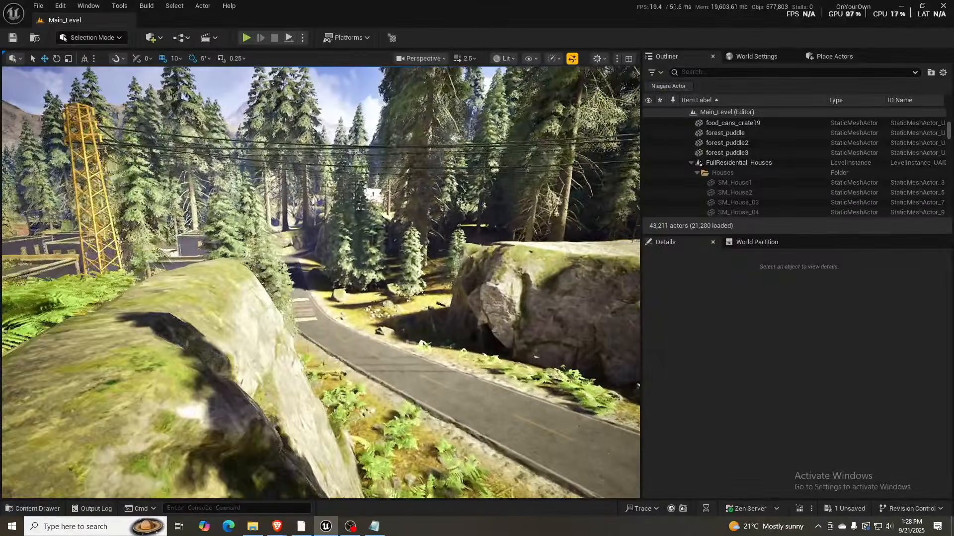
# - Follow the forest road over the level crossing and past the chain-link fence to inspect the road and roadside vegetation
pyautogui.press('w')
pyautogui.moveTo(321, 283); pyautogui.dragTo(318, 333, button='right')
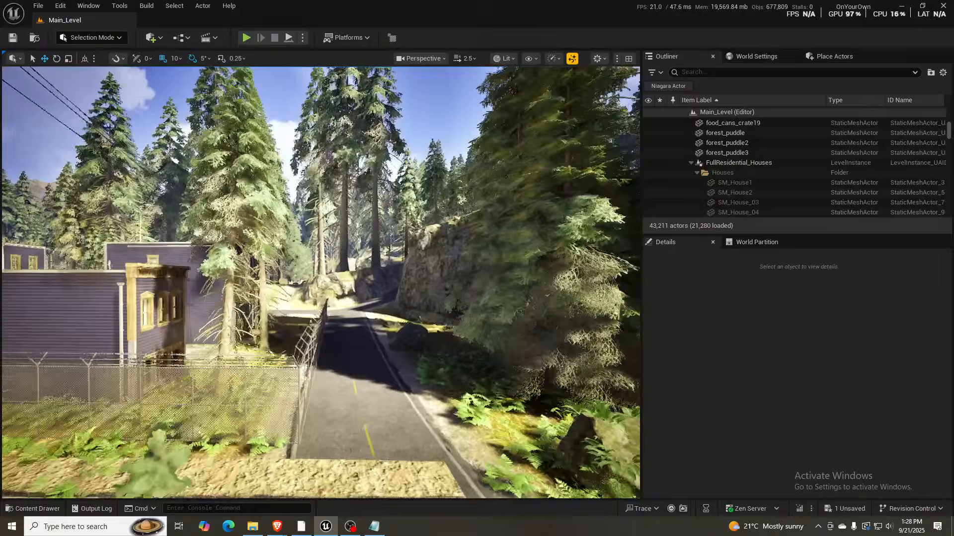
pyautogui.press('w')
pyautogui.moveTo(321, 283); pyautogui.dragTo(531, 313, button='right')
pyautogui.press('a')
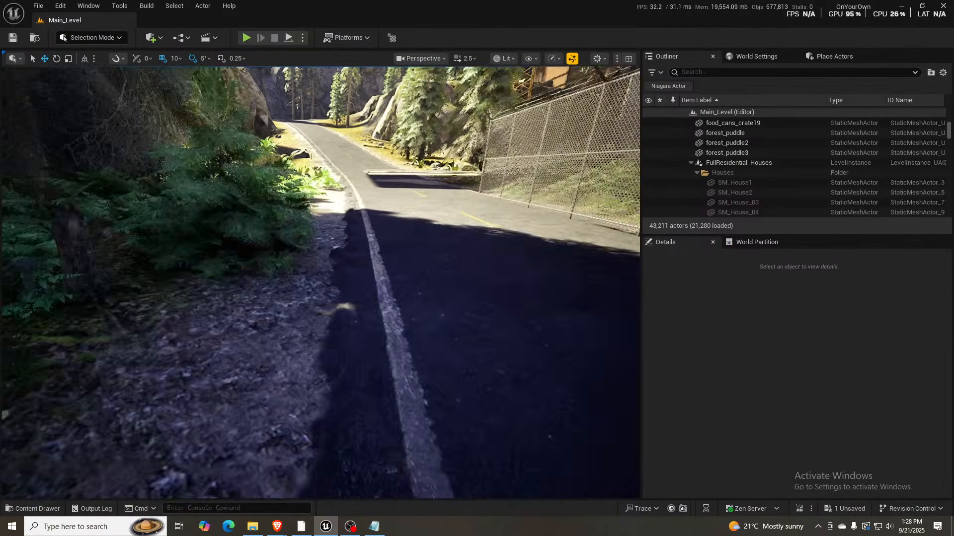
pyautogui.press('a')
pyautogui.moveTo(321, 283); pyautogui.dragTo(330, 221, button='right')
pyautogui.press('d')
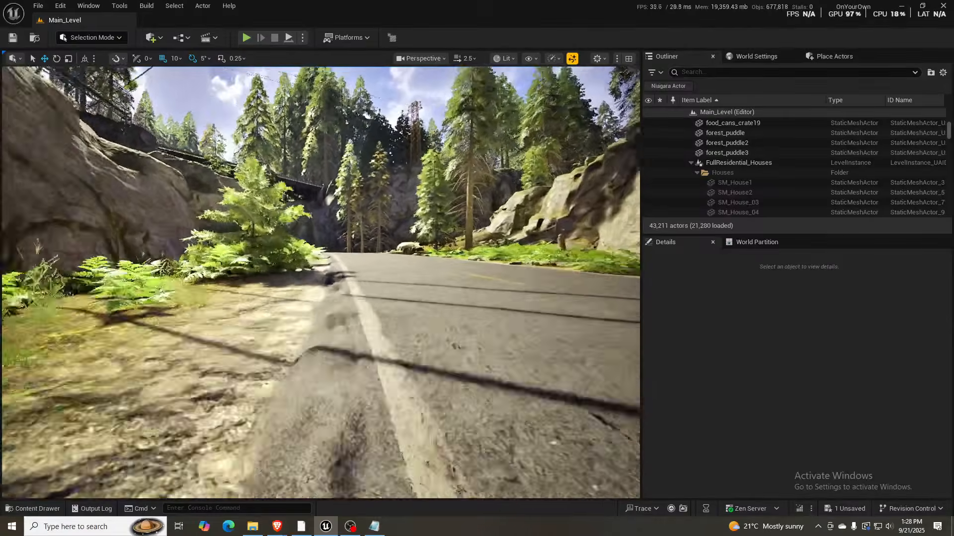
# - Examine up close how the asphalt edge blends into the gravel shoulder on the road between the rock walls
pyautogui.press('w')
pyautogui.moveTo(321, 282); pyautogui.dragTo(338, 328, button='right')
pyautogui.press('s')
pyautogui.press('w')
pyautogui.press('s')
pyautogui.moveTo(409, 346); pyautogui.dragTo(407, 382, button='right')
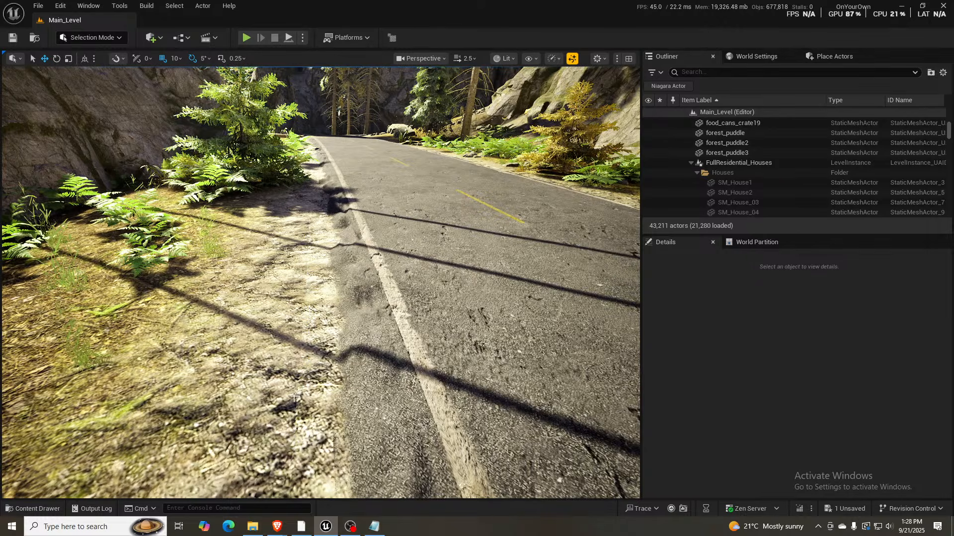
pyautogui.press('d')
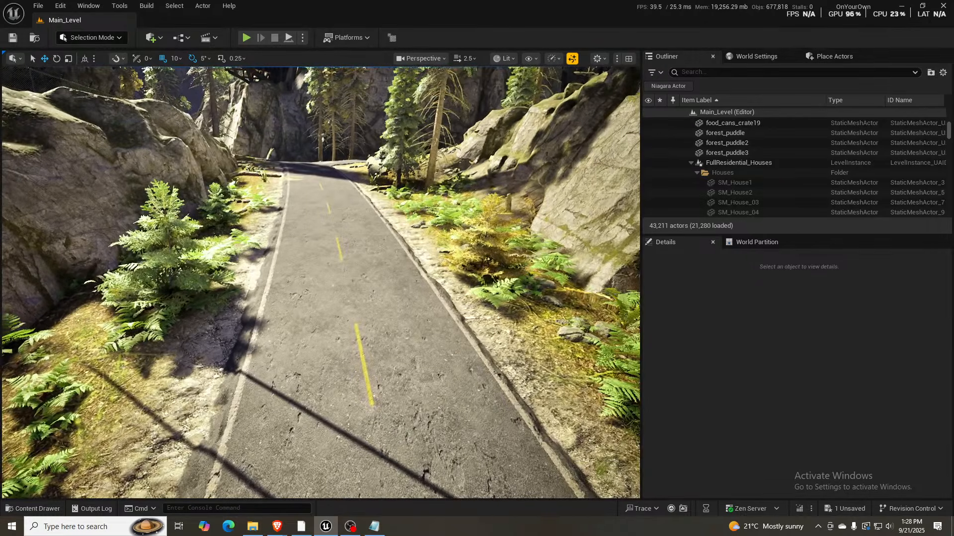
pyautogui.moveTo(321, 282); pyautogui.dragTo(311, 241, button='right')
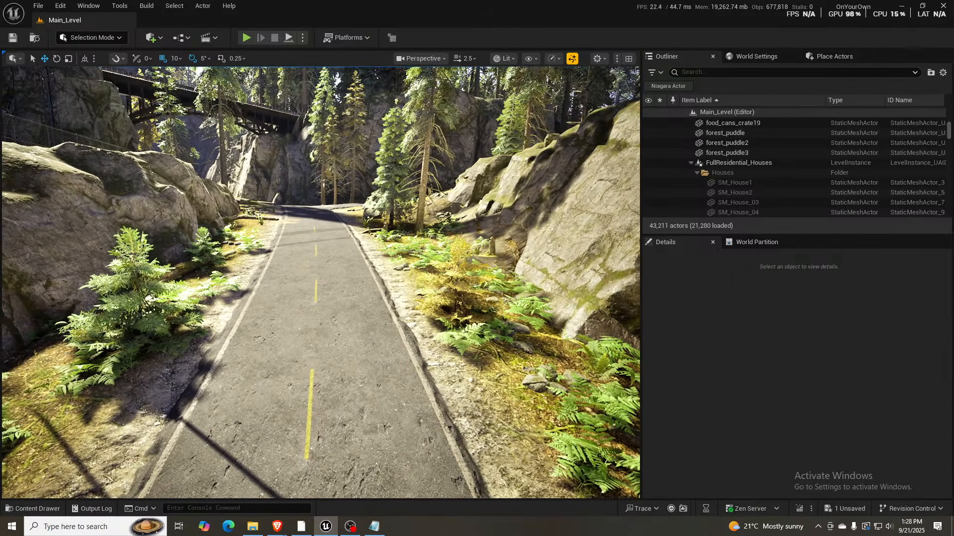
# - Jump to camera bookmark 1 at the rusty cars in the forest, and look around the surrounding area up to the road
pyautogui.press('1')
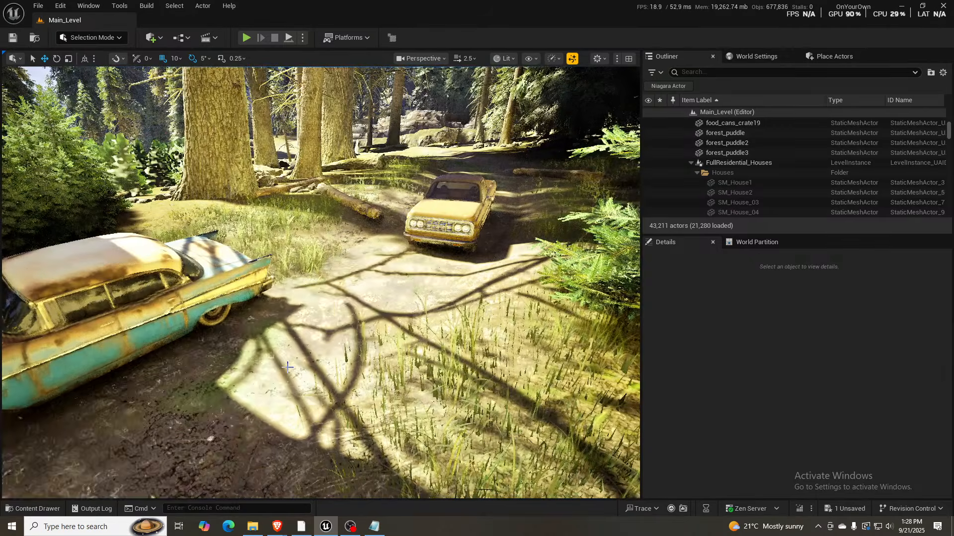
pyautogui.moveTo(309, 381); pyautogui.dragTo(367, 382, button='right')
pyautogui.press('w')
pyautogui.press('a')
pyautogui.press('q')
pyautogui.press('d')
pyautogui.press('e')
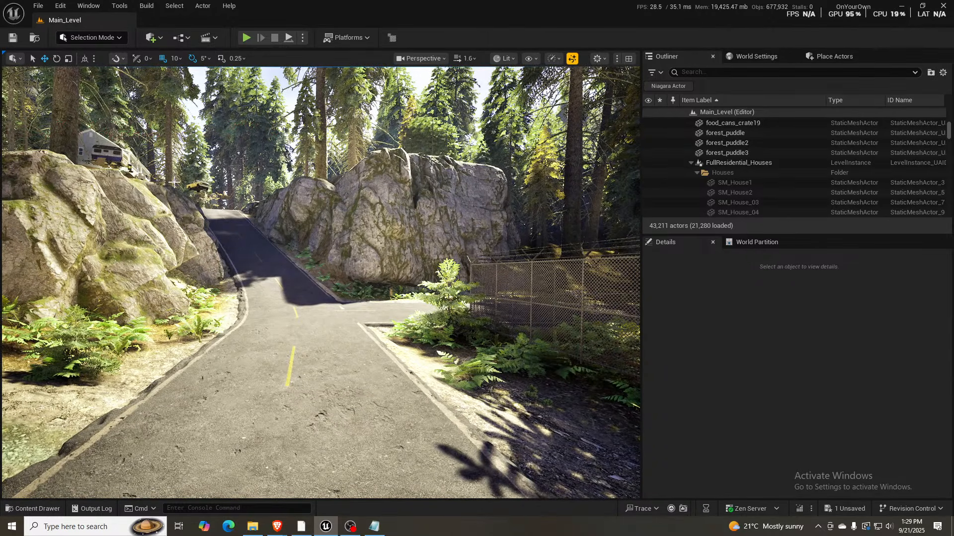
# - Move the SM_GraniteRocks_larger_31 rubble mesh beside the road to about X 19410, Y -27731, Z 190
pyautogui.press('w')
pyautogui.moveTo(177, 197); pyautogui.dragTo(114, 209, button='right')
pyautogui.press('w')
pyautogui.moveTo(189, 293); pyautogui.dragTo(147, 318, button='right')
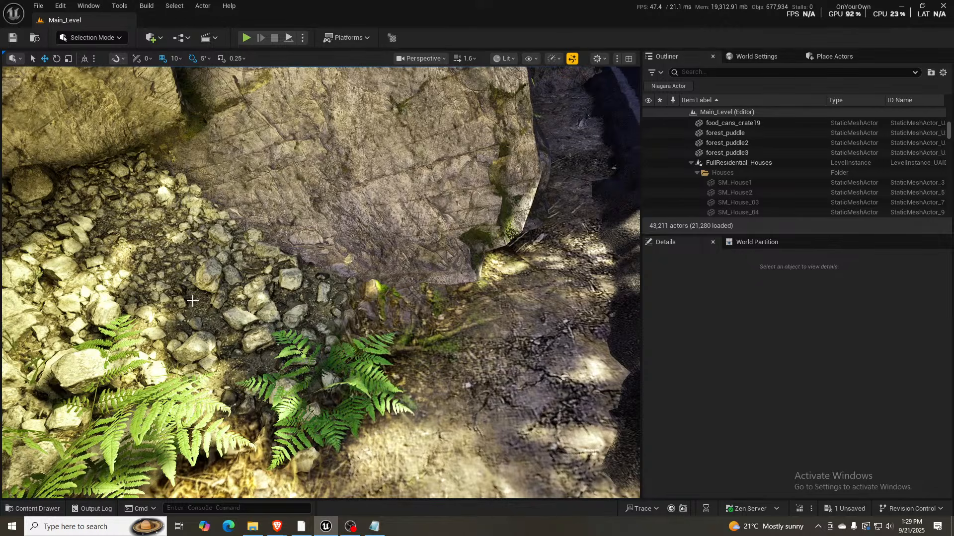
pyautogui.click(325, 300)
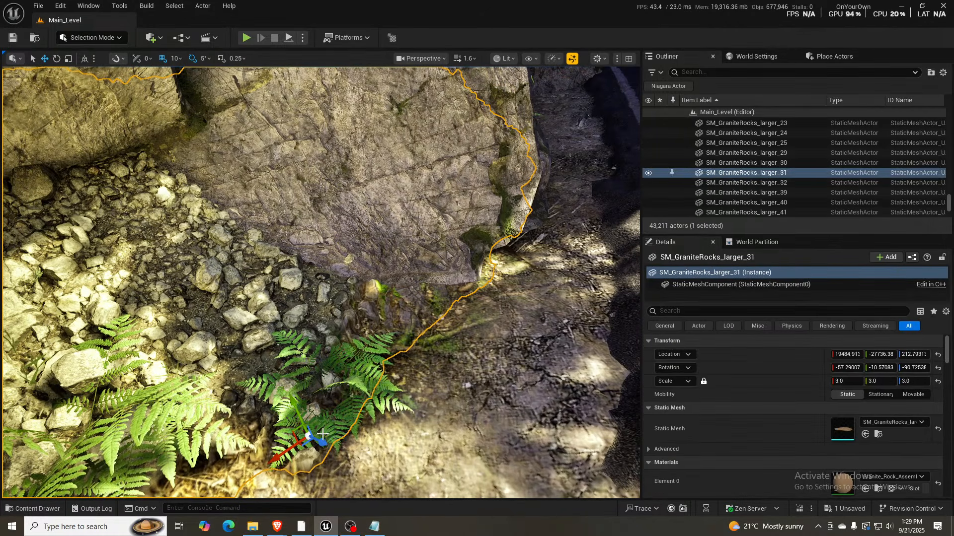
pyautogui.press('s')
pyautogui.moveTo(301, 351); pyautogui.dragTo(300, 378, button='right')
pyautogui.press('w')
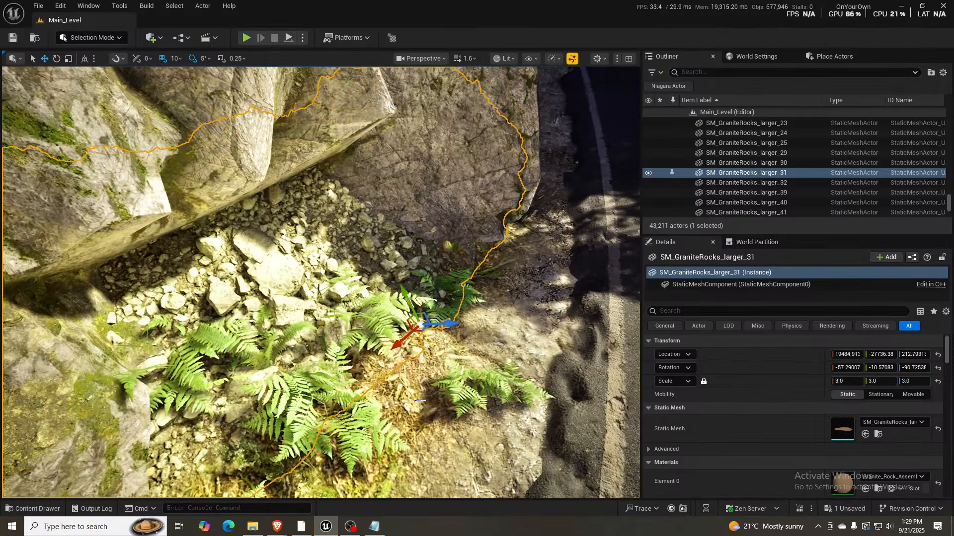
pyautogui.moveTo(430, 322); pyautogui.dragTo(460, 344)
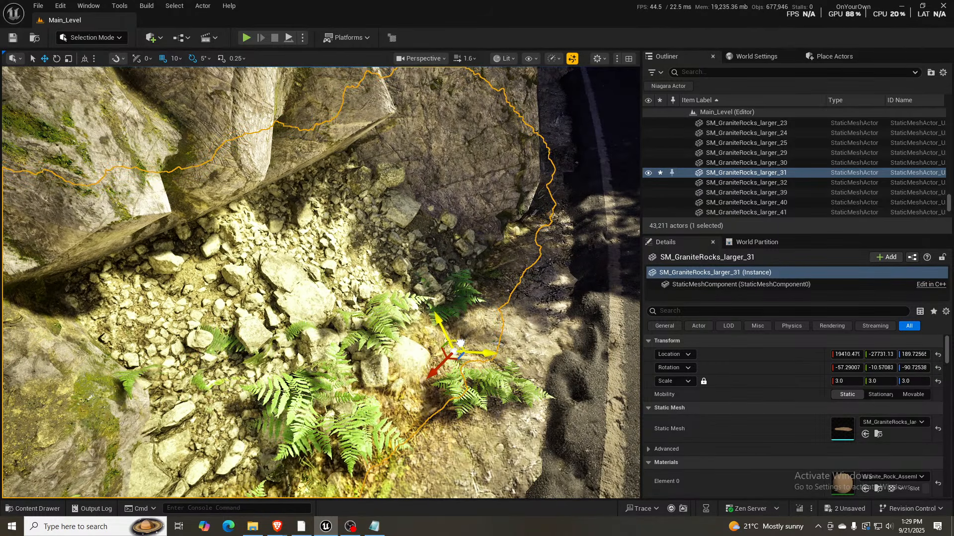
# - Select the SM_GraniteRocks_larger_30 rubble in the shaded forest, and raise the camera speed to 3.5 while flying up above the town
pyautogui.moveTo(347, 298); pyautogui.dragTo(442, 259, button='right')
pyautogui.click(133, 411)
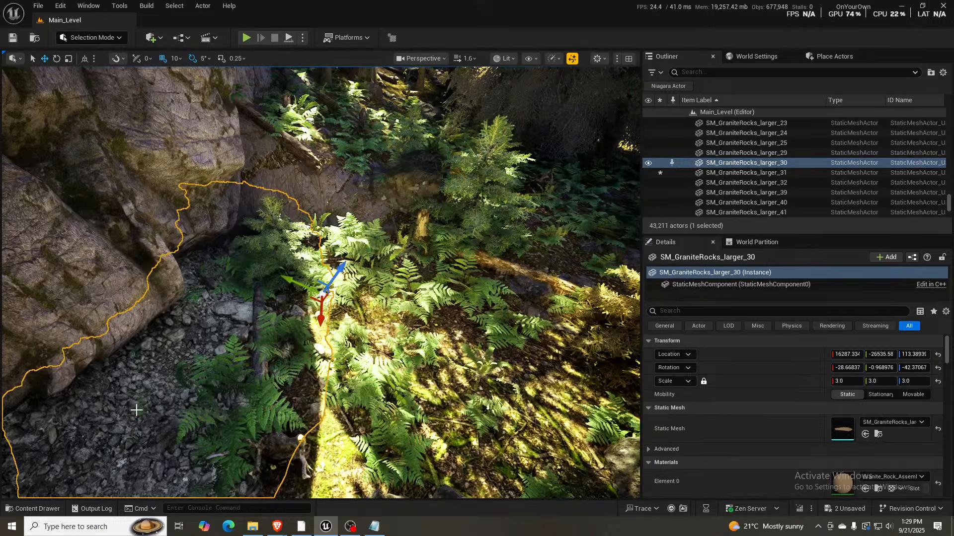
pyautogui.moveTo(136, 411); pyautogui.dragTo(248, 332, button='right')
pyautogui.press('w')
pyautogui.scroll(1, 224, 318)
pyautogui.press('w')
pyautogui.scroll(1, 236, 327)
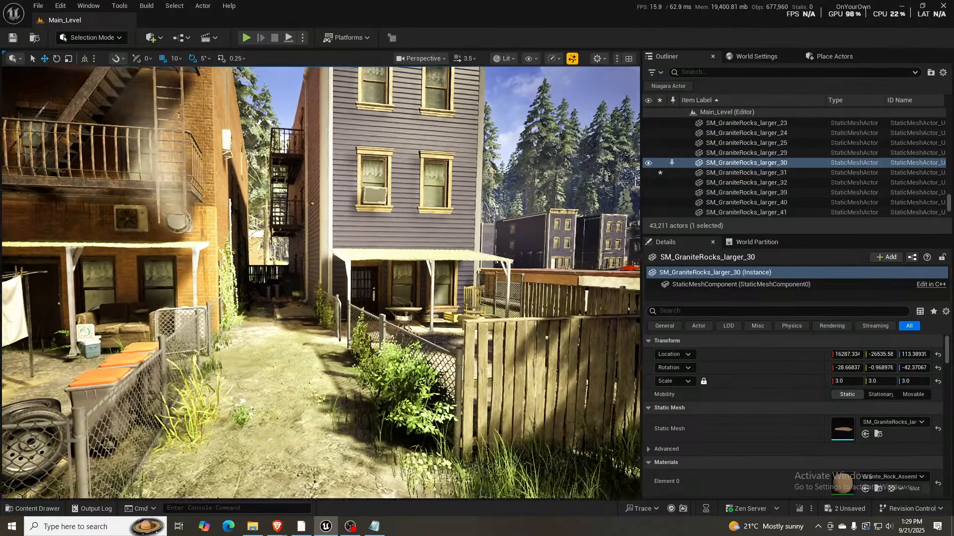
# - Fly over the town and slow the camera to 2 to inspect the fenced backyards behind the apartment buildings
pyautogui.press('w')
pyautogui.moveTo(321, 283); pyautogui.dragTo(377, 288, button='right')
pyautogui.press('w')
pyautogui.moveTo(321, 284); pyautogui.dragTo(102, 292, button='right')
pyautogui.scroll(-3, 350, 287)
pyautogui.press('s')
pyautogui.press('a')
pyautogui.press('a')
pyautogui.press('w')
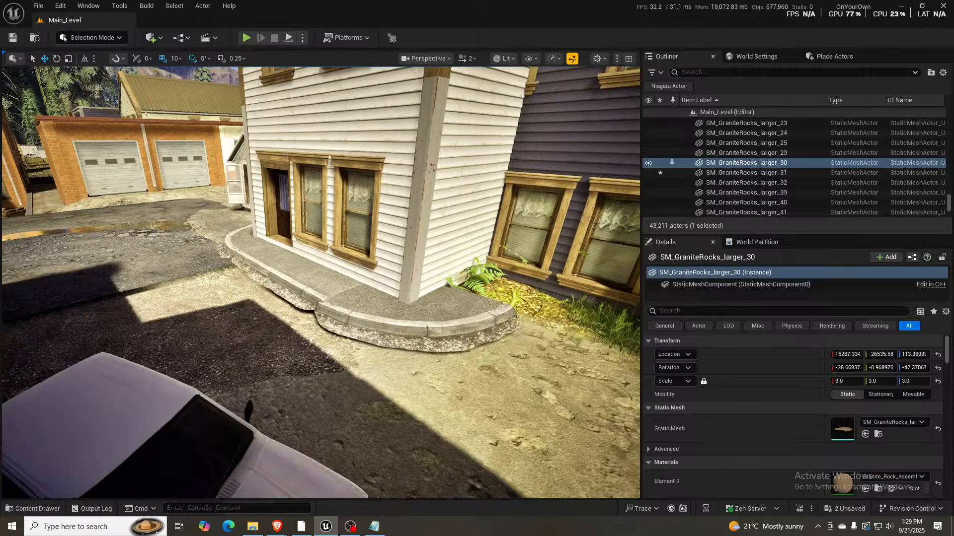
pyautogui.moveTo(321, 283); pyautogui.dragTo(462, 300, button='right')
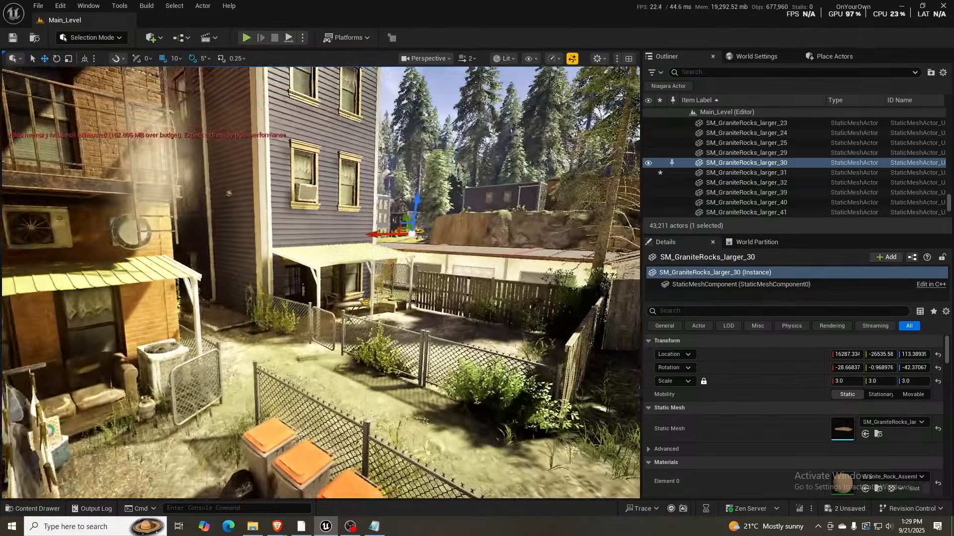
# - Fly into the alley beside the brick garages and select its SM_Road_02_WithGravel_A_V3_edgesLowered6 road mesh
pyautogui.press('w')
pyautogui.moveTo(321, 283); pyautogui.dragTo(363, 366, button='right')
pyautogui.press('w')
pyautogui.click(362, 367)
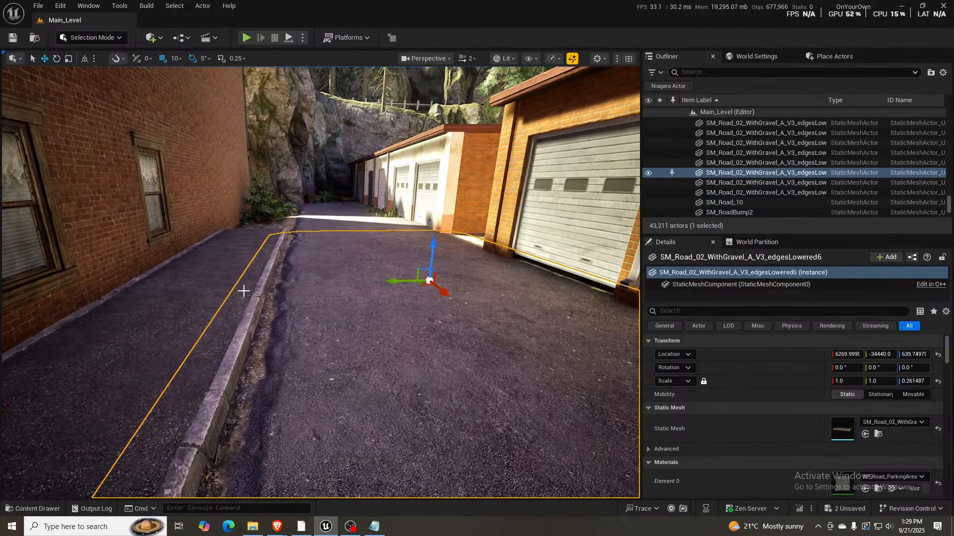
# - Hide the FullTownExteriors_Level instance containing the alley's sidewalk, and reselect the road mesh to inspect its uncovered surface
pyautogui.click(208, 334)
pyautogui.press('h')
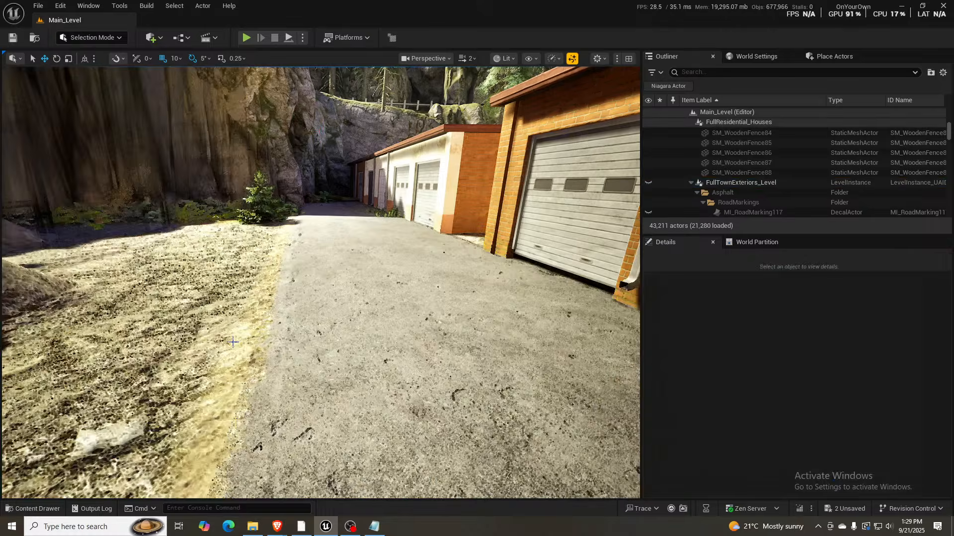
pyautogui.click(437, 249)
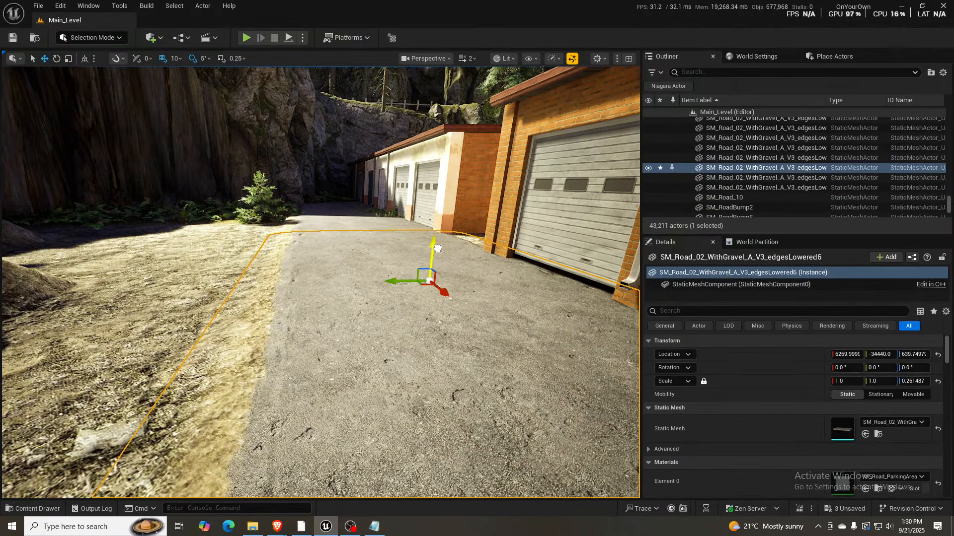
pyautogui.moveTo(437, 249); pyautogui.dragTo(440, 249)
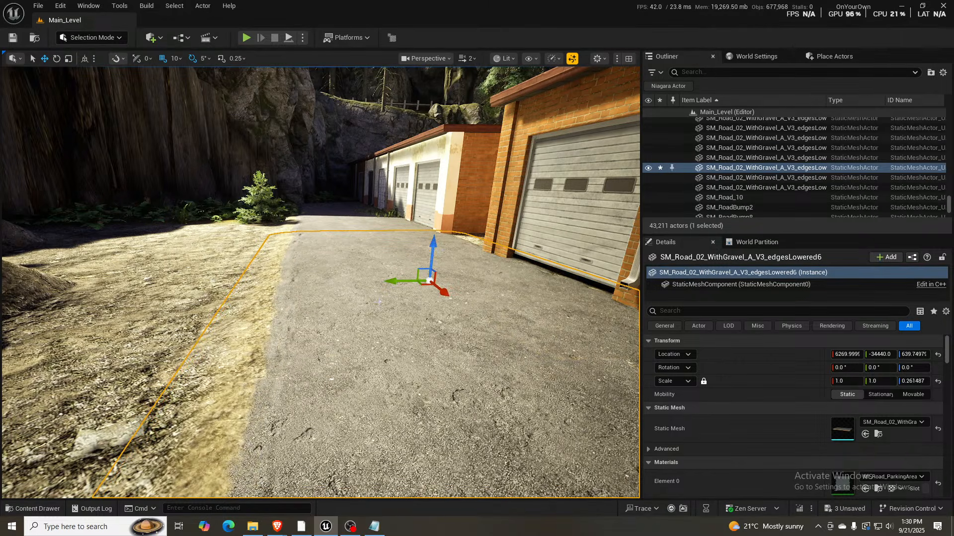
# - Show all hidden actors again and deselect the alley's road mesh
pyautogui.hotkey('ctrl', 'h')
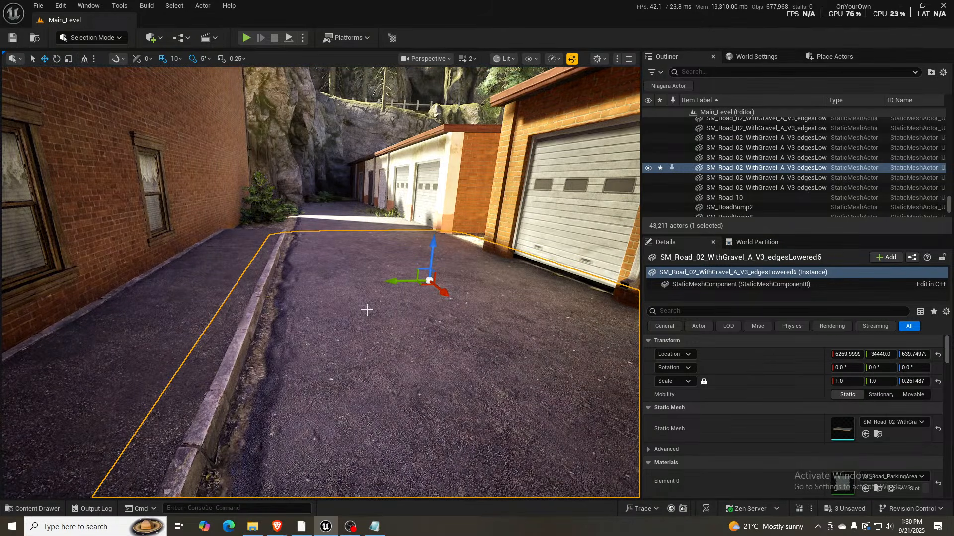
pyautogui.moveTo(388, 328); pyautogui.dragTo(375, 332, button='right')
pyautogui.press('Escape')
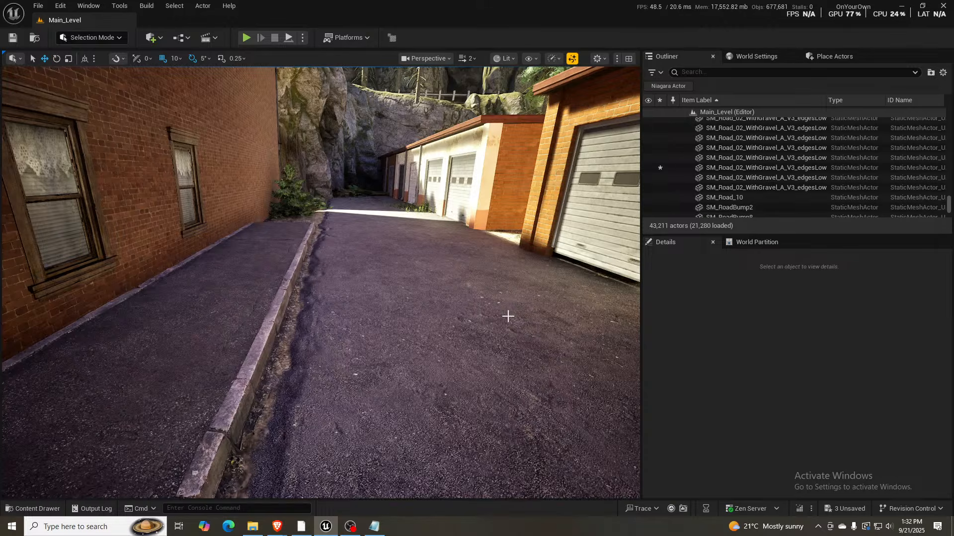
# - Fly to the forest road junction beside the bridge and set sg.GlobalIlluminationQuality to 4
pyautogui.moveTo(507, 317); pyautogui.dragTo(479, 245, button='right')
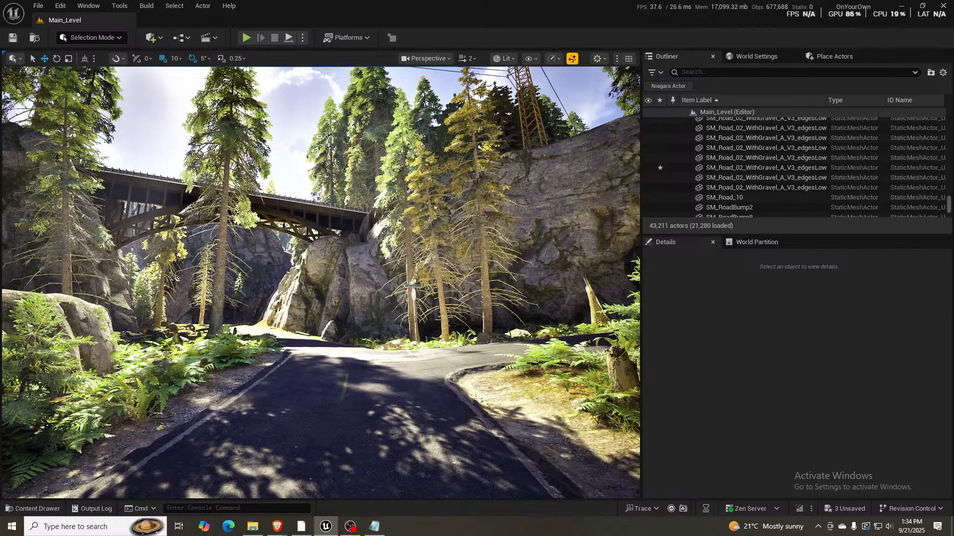
pyautogui.moveTo(174, 147); pyautogui.dragTo(263, 149, button='right')
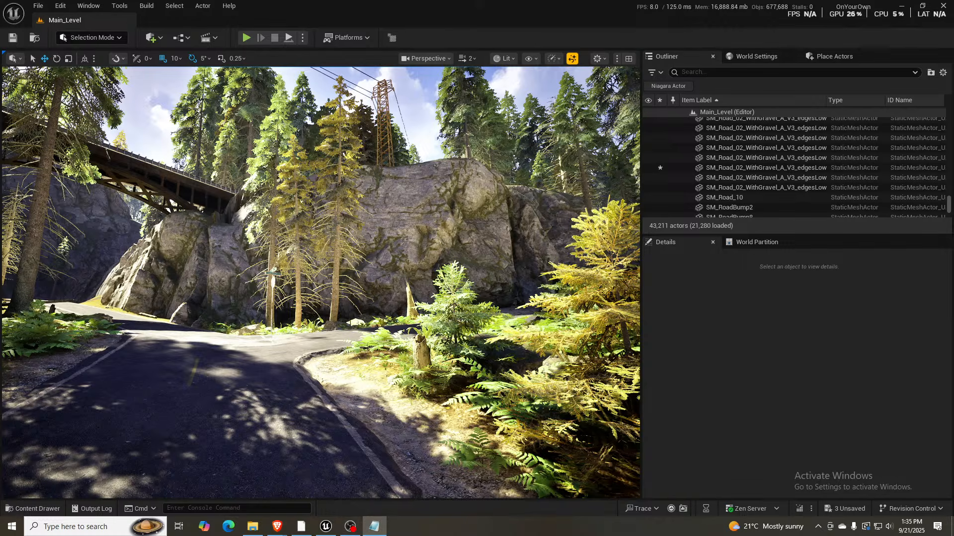
pyautogui.click(264, 505)
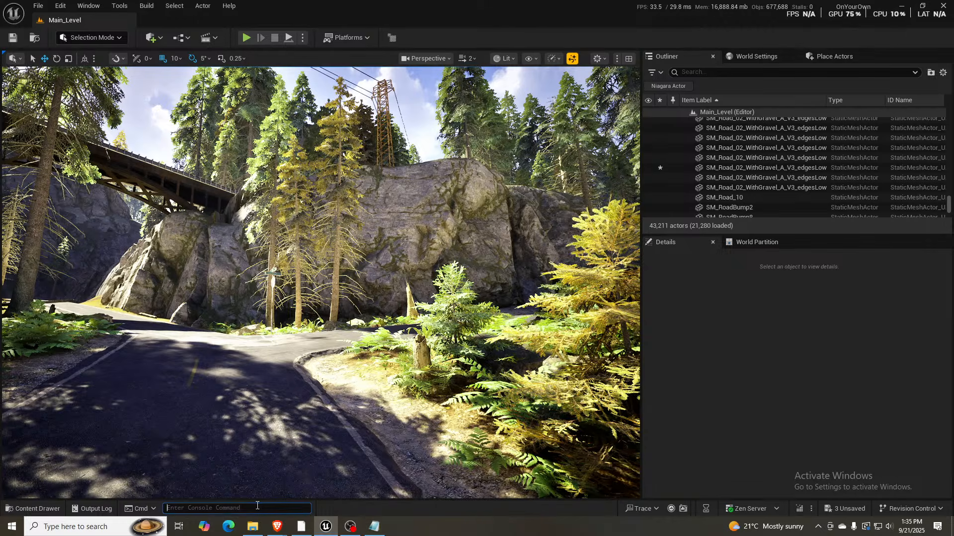
pyautogui.write('sg.GlobalIlluminationQuality')
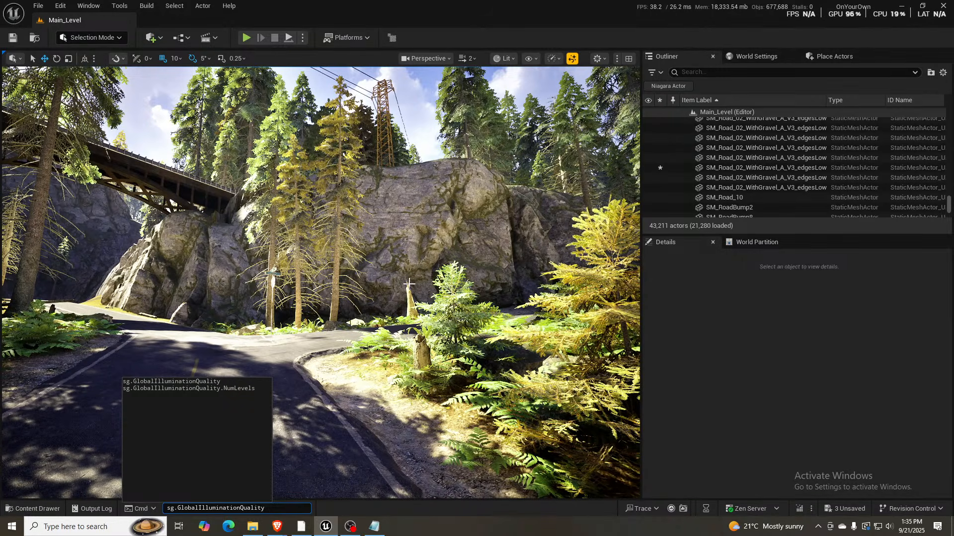
pyautogui.moveTo(293, 509)
pyautogui.write('3')
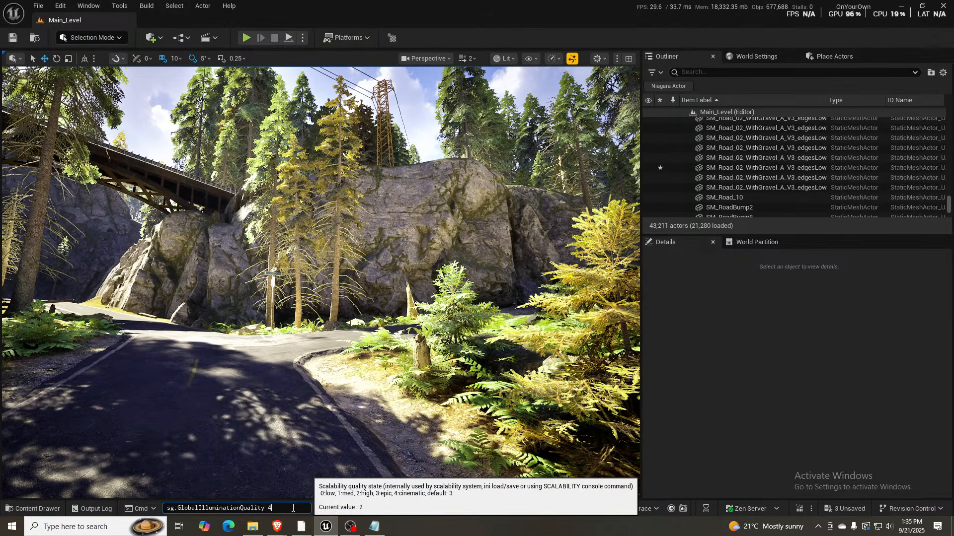
pyautogui.press('Return')
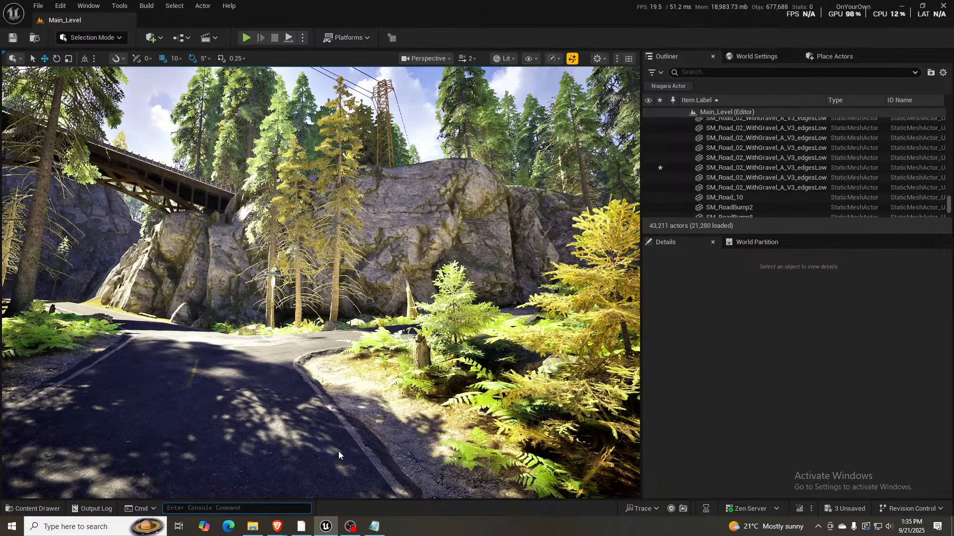
# - Set sg.GlobalIlluminationQuality to 2
pyautogui.press('Up')
pyautogui.press('BackSpace')
pyautogui.press('BackSpace')
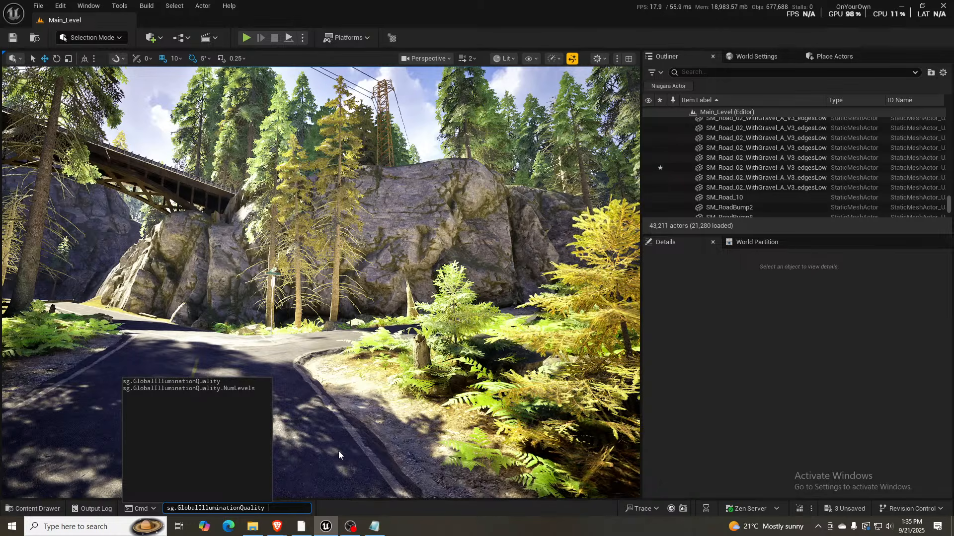
pyautogui.write('2')
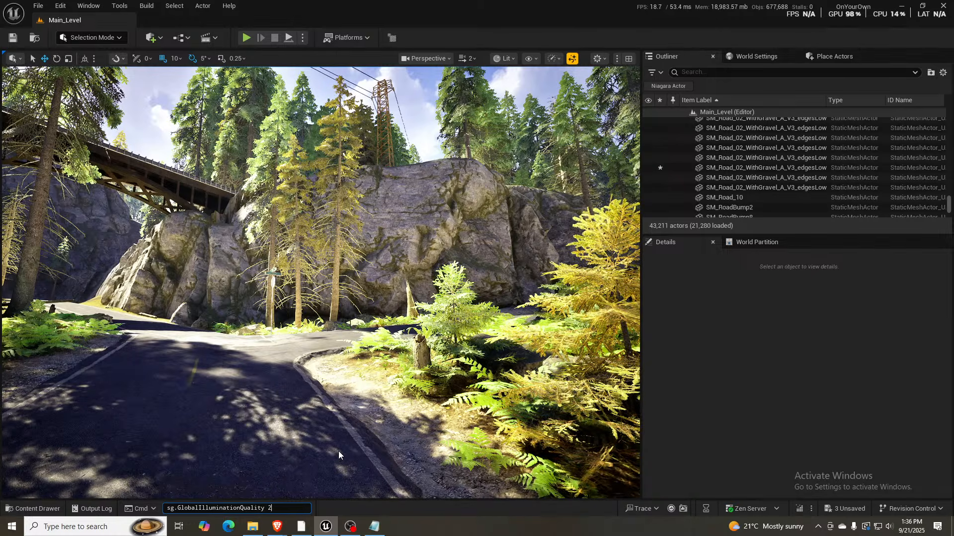
pyautogui.press('Return')
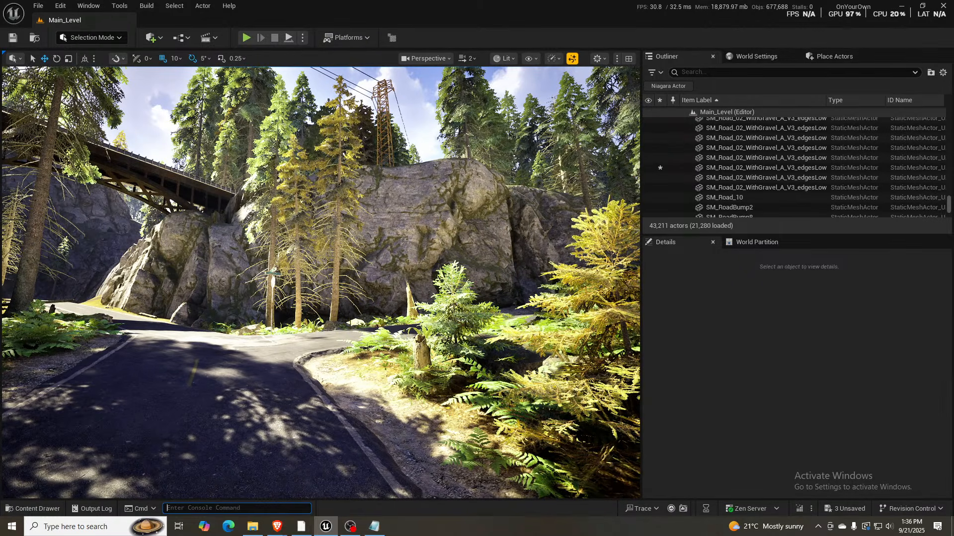
# - Fly above the forest at camera speed 4 to overlook the town, and select the SM_graniteCliff_v13 rock mesh behind it
pyautogui.moveTo(385, 492); pyautogui.dragTo(420, 487, button='right')
pyautogui.press('s')
pyautogui.scroll(-2, 385, 492)
pyautogui.press('s')
pyautogui.scroll(6, 380, 529)
pyautogui.press('s')
pyautogui.scroll(3, 400, 532)
pyautogui.press('s')
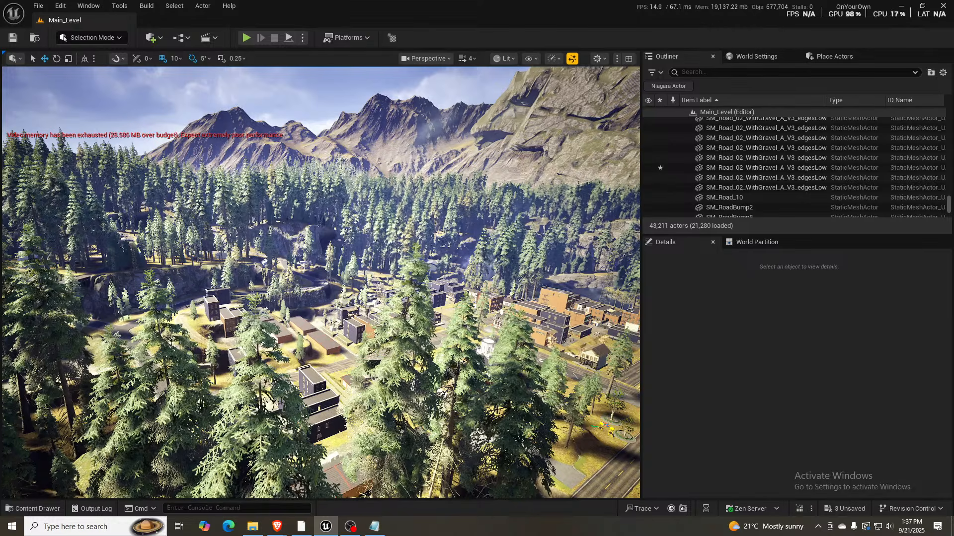
pyautogui.moveTo(321, 283); pyautogui.dragTo(358, 274, button='right')
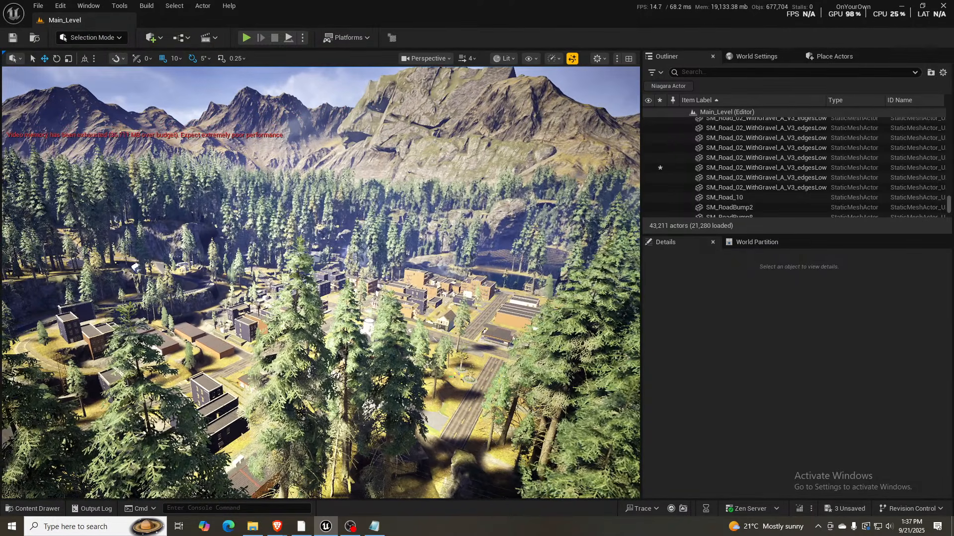
pyautogui.click(394, 106)
pyautogui.click(446, 173)
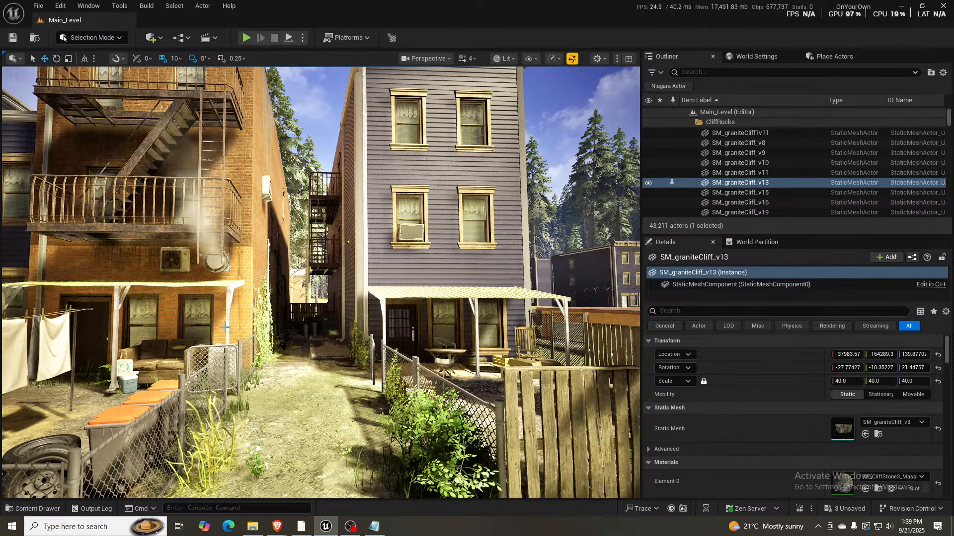
# - Fly through the backyards to the gravel lane between the wooden and brick houses and select its FullTownExteriors_Level instance
pyautogui.moveTo(320, 283); pyautogui.dragTo(130, 392, button='right')
pyautogui.press('w')
pyautogui.press('s')
pyautogui.press('w')
pyautogui.press('s')
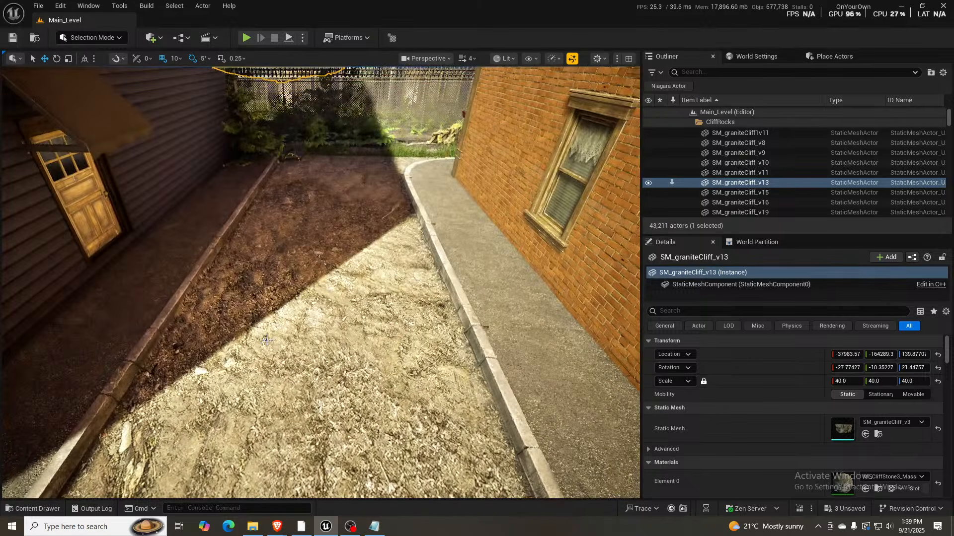
pyautogui.click(337, 315)
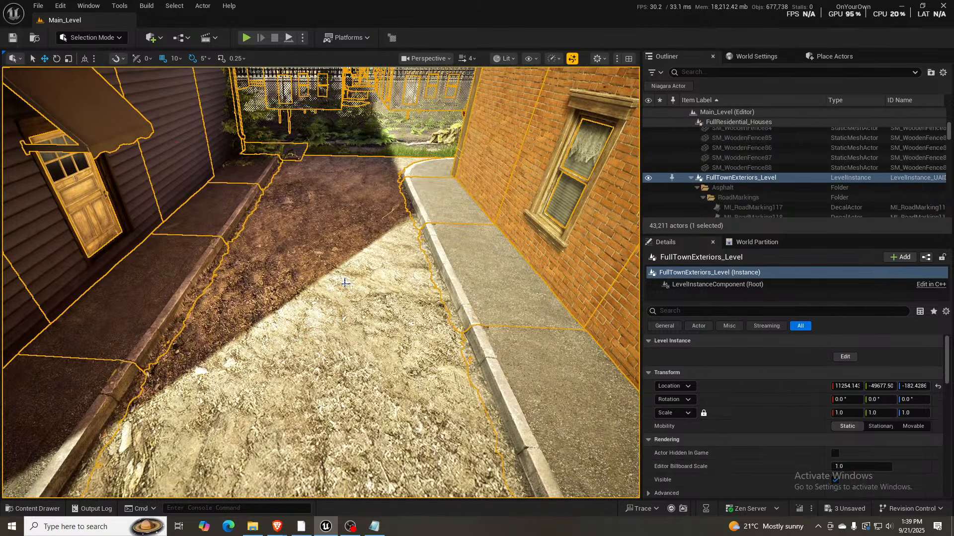
# - Switch to Landscape Mode and inspect up close where the lane's gravel ground meets the curb and sidewalk
pyautogui.hotkey('shift', '2')
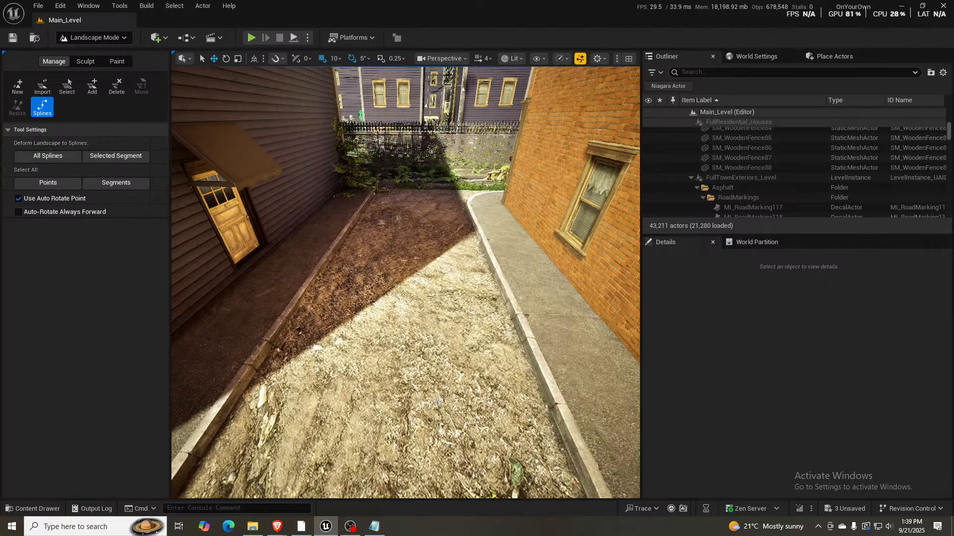
pyautogui.press('w')
pyautogui.press('e')
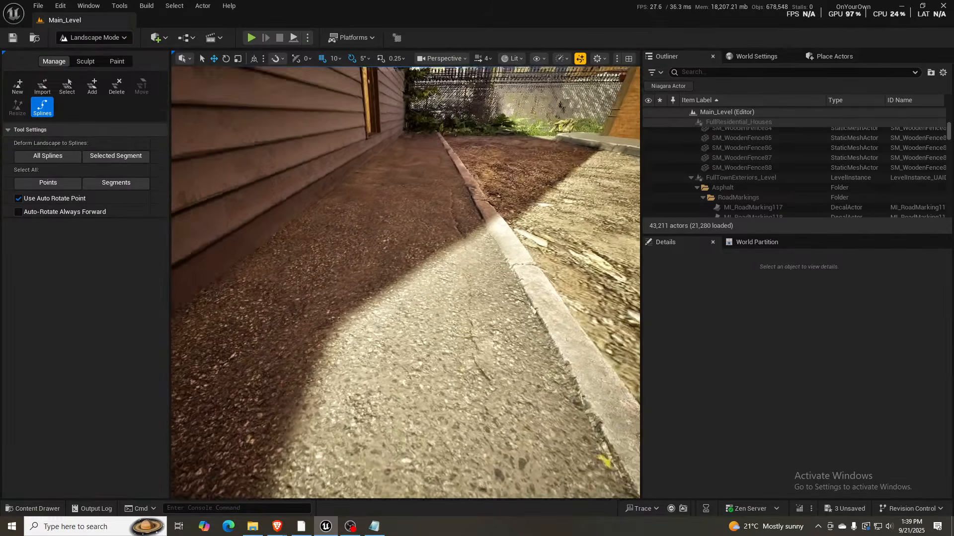
pyautogui.press('d')
pyautogui.press('e')
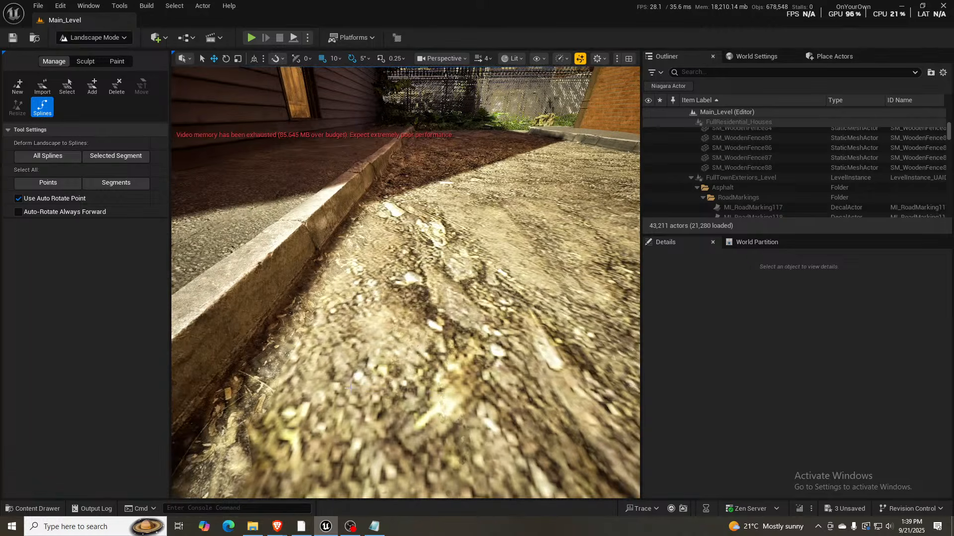
pyautogui.press('d')
pyautogui.press('e')
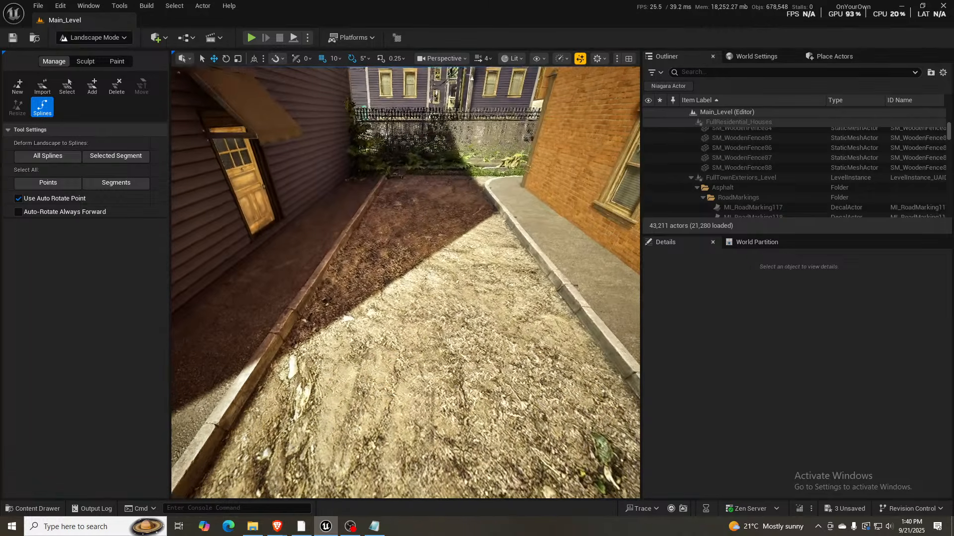
# - Flatten the landscape between the lane's two curbs using a sculpting brush reduced to a size of about 314
pyautogui.click(85, 61)
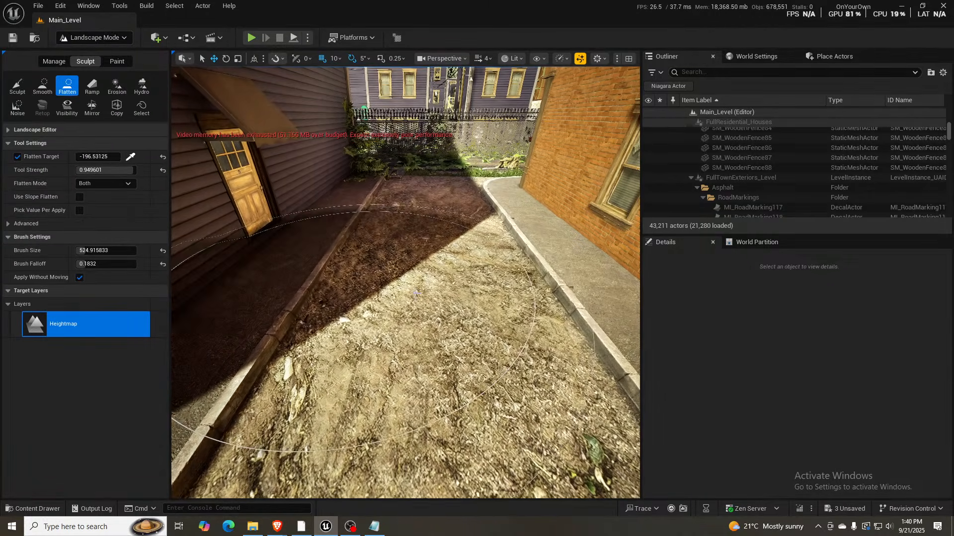
pyautogui.moveTo(397, 303); pyautogui.dragTo(397, 326, button='right')
pyautogui.press('[')
pyautogui.press('[')
pyautogui.press('[')
pyautogui.press('[')
pyautogui.press('[')
pyautogui.press('[')
pyautogui.press('[')
pyautogui.press('[')
pyautogui.press('[')
pyautogui.press('[')
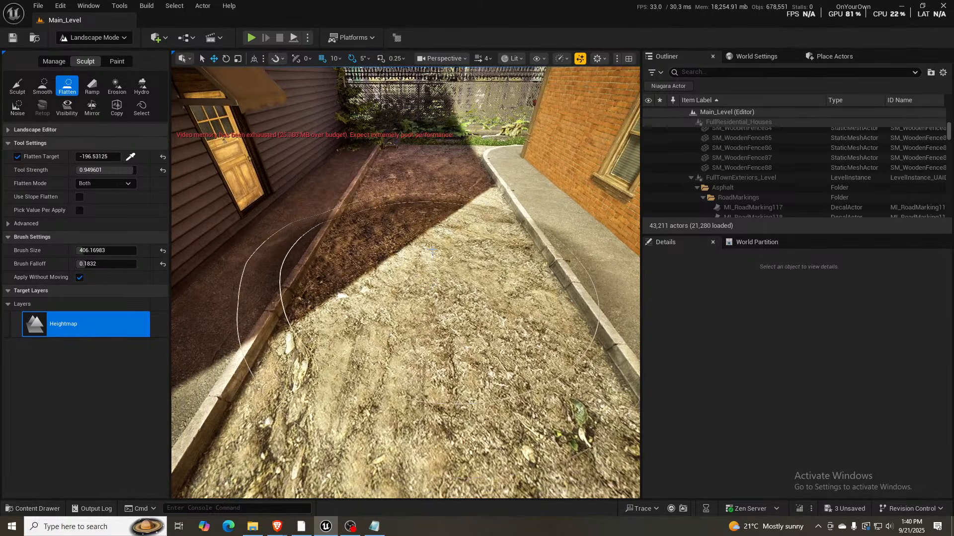
pyautogui.moveTo(432, 225); pyautogui.dragTo(442, 337)
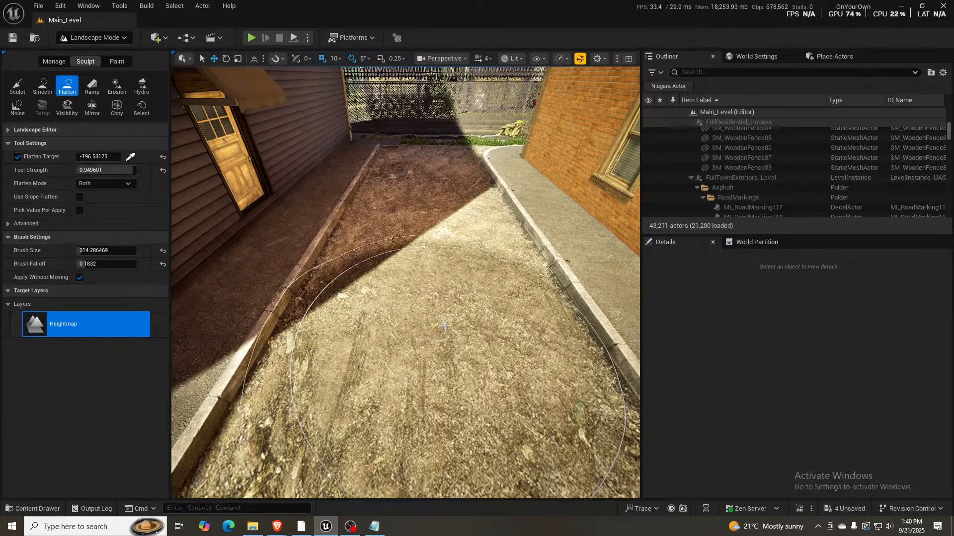
# - Reduce the Flatten brush size to about 198 and even out the middle and far end of the gravel lane
pyautogui.press('[')
pyautogui.press('[')
pyautogui.press('[')
pyautogui.press('[')
pyautogui.press('[')
pyautogui.press('[')
pyautogui.press('[')
pyautogui.press('[')
pyautogui.press('[')
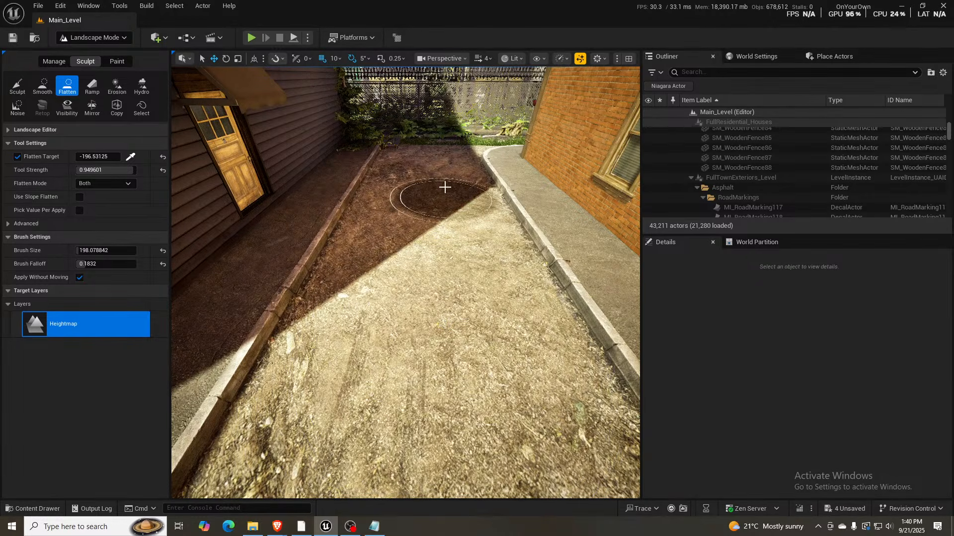
pyautogui.moveTo(430, 205); pyautogui.dragTo(431, 258)
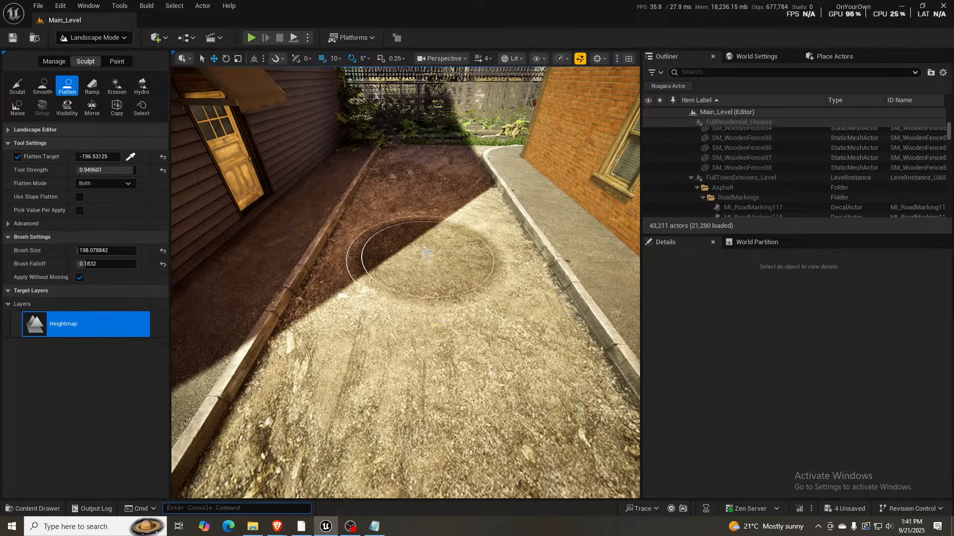
pyautogui.moveTo(429, 212)
pyautogui.mouseDown()
pyautogui.moveTo(400, 271)
pyautogui.moveTo(432, 289)
pyautogui.moveTo(437, 279)
pyautogui.moveTo(431, 312)
pyautogui.mouseUp()
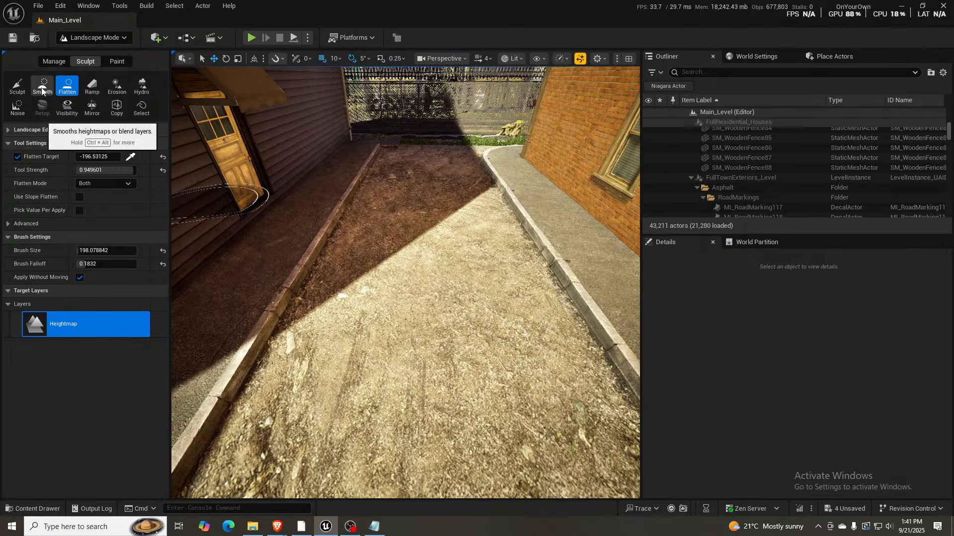
# - Sculpt the lane's ground lower between the curbs and check its edge along the brick building's sidewalk
pyautogui.click(18, 86)
pyautogui.moveTo(369, 233)
pyautogui.mouseDown()
pyautogui.moveTo(472, 321)
pyautogui.moveTo(437, 324)
pyautogui.mouseUp()
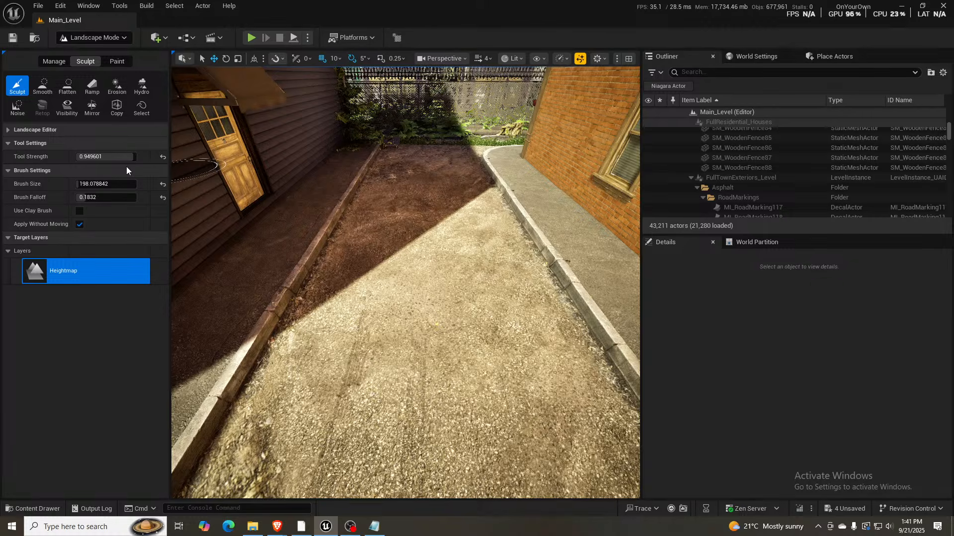
pyautogui.moveTo(338, 258); pyautogui.dragTo(412, 249, button='right')
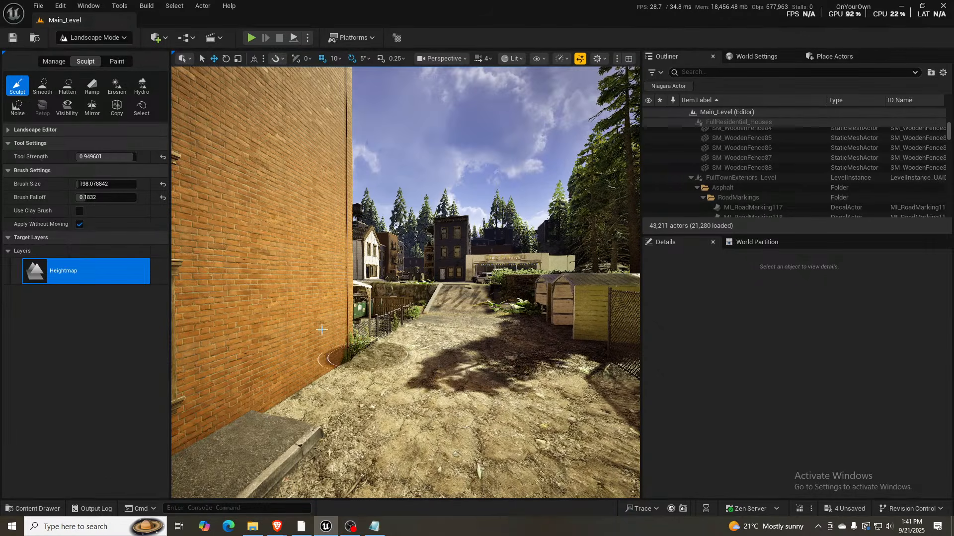
pyautogui.moveTo(435, 243)
pyautogui.mouseDown(button='right')
pyautogui.moveTo(328, 194)
pyautogui.moveTo(215, 309)
pyautogui.mouseUp(button='right')
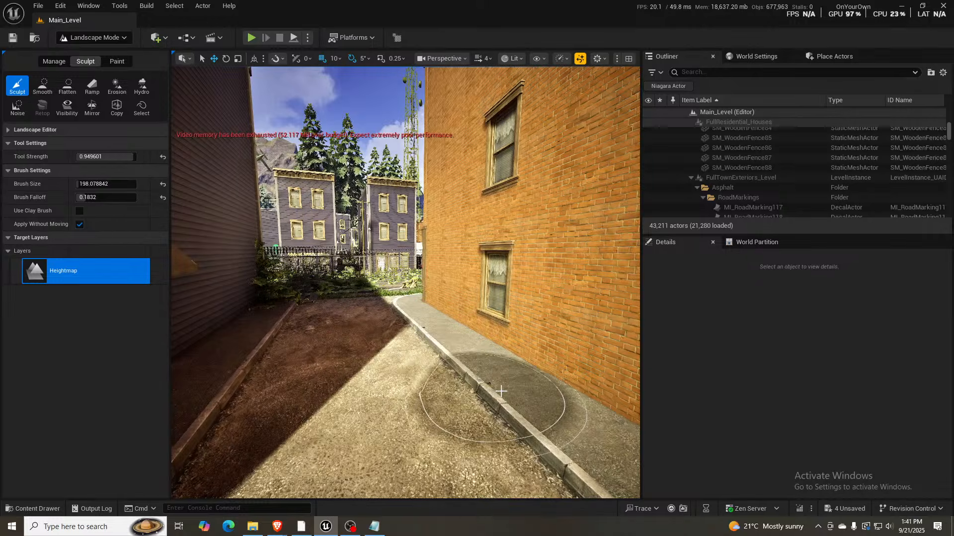
pyautogui.moveTo(528, 392); pyautogui.dragTo(601, 415, button='right')
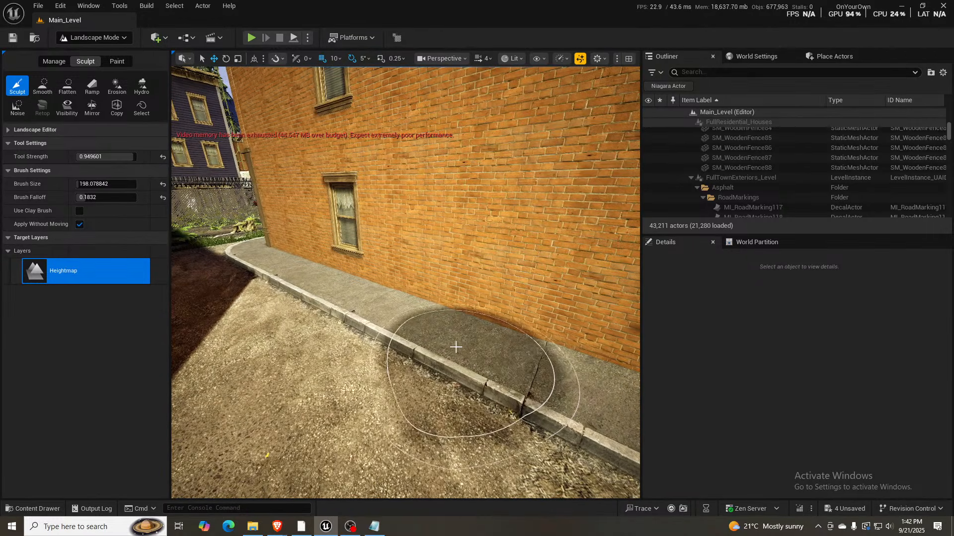
pyautogui.moveTo(443, 323)
pyautogui.mouseDown(button='right')
pyautogui.moveTo(328, 278)
pyautogui.moveTo(442, 322)
pyautogui.mouseUp(button='right')
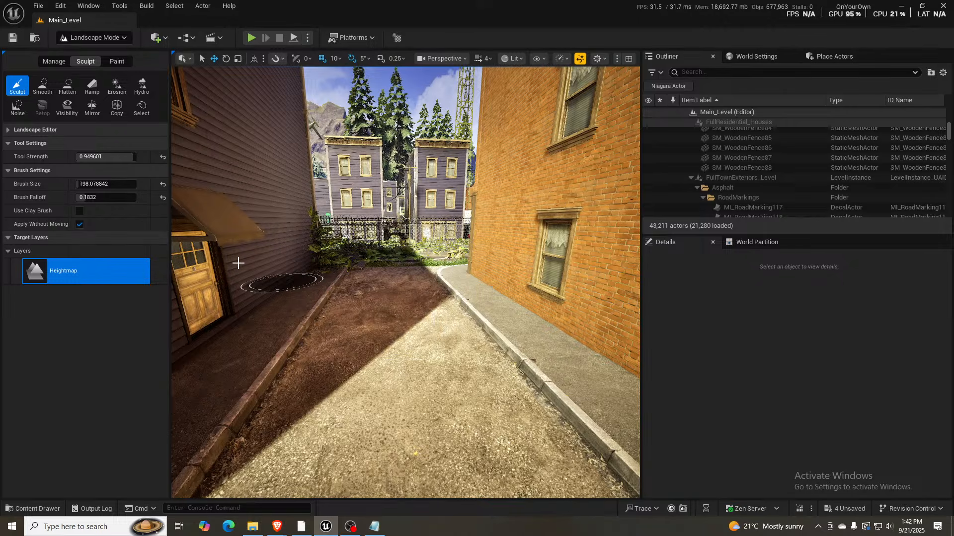
# - Set the tool strength to about 0.55, sample a flatten target of -258.40625 from the lane, and flatten its shaded far end
pyautogui.moveTo(117, 152); pyautogui.dragTo(108, 152)
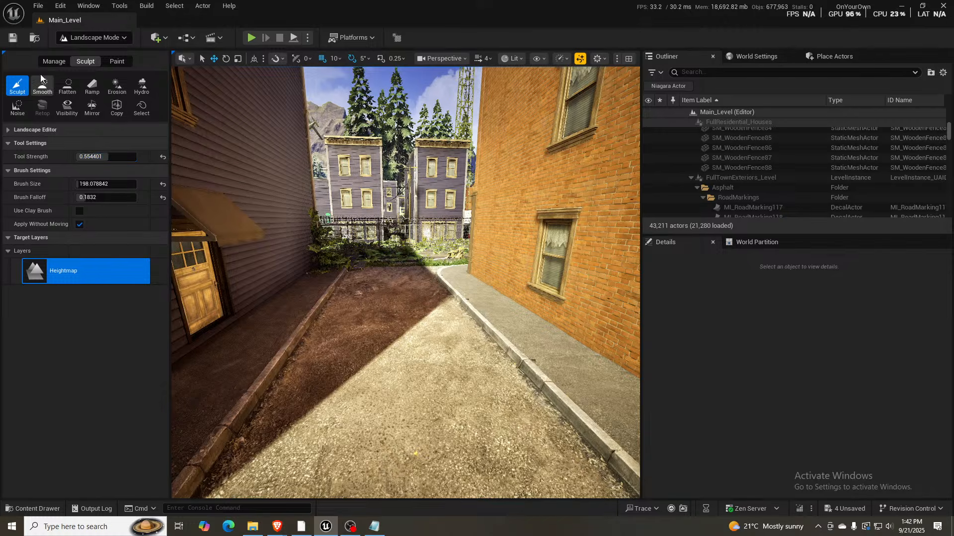
pyautogui.click(66, 89)
pyautogui.click(131, 157)
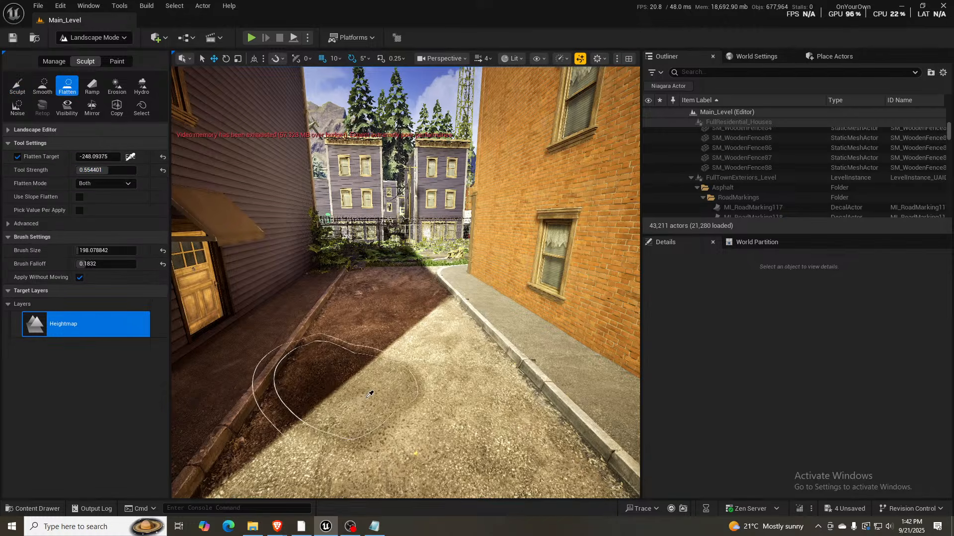
pyautogui.click(404, 393)
pyautogui.moveTo(389, 344)
pyautogui.mouseDown()
pyautogui.moveTo(391, 371)
pyautogui.moveTo(341, 394)
pyautogui.moveTo(335, 416)
pyautogui.moveTo(388, 388)
pyautogui.moveTo(388, 289)
pyautogui.mouseUp()
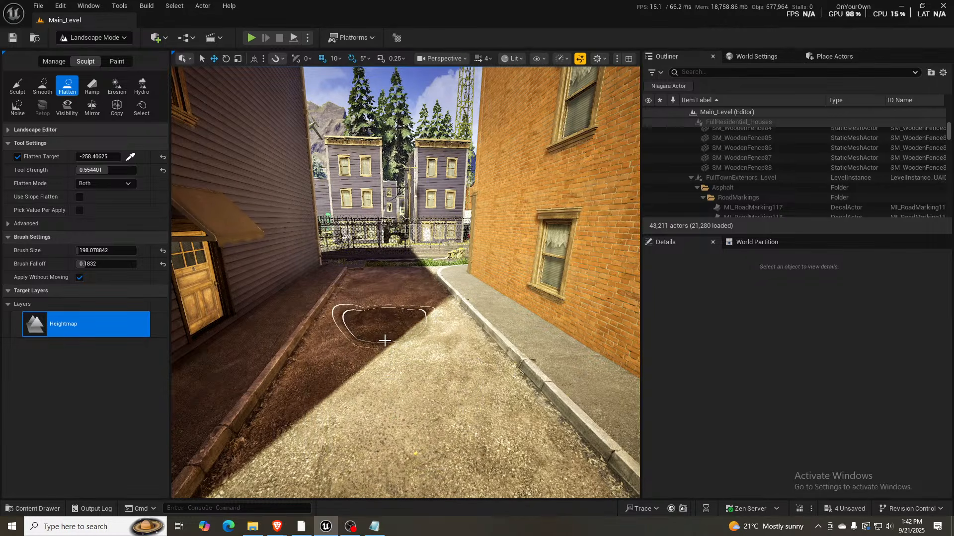
# - Extend the flattened gravel past the curb ends toward the fenced backyards, slowing the camera speed to 2
pyautogui.moveTo(385, 341)
pyautogui.mouseDown()
pyautogui.moveTo(374, 430)
pyautogui.moveTo(390, 343)
pyautogui.mouseUp()
pyautogui.moveTo(391, 343)
pyautogui.mouseDown(button='right')
pyautogui.moveTo(526, 412)
pyautogui.moveTo(447, 377)
pyautogui.moveTo(416, 289)
pyautogui.mouseUp(button='right')
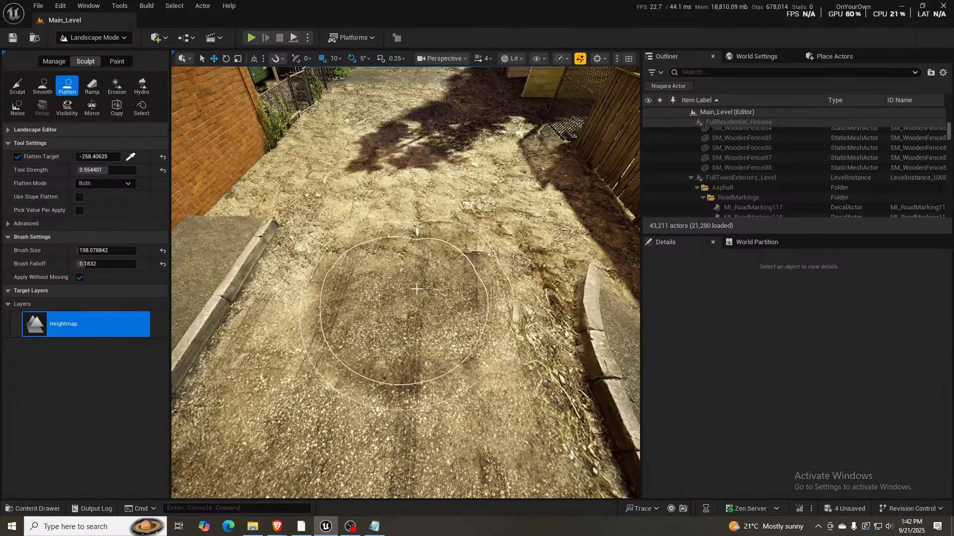
pyautogui.moveTo(416, 289)
pyautogui.mouseDown()
pyautogui.moveTo(474, 289)
pyautogui.moveTo(413, 368)
pyautogui.moveTo(396, 289)
pyautogui.mouseUp()
pyautogui.moveTo(397, 289)
pyautogui.mouseDown(button='right')
pyautogui.moveTo(378, 323)
pyautogui.moveTo(385, 303)
pyautogui.moveTo(409, 300)
pyautogui.moveTo(409, 184)
pyautogui.moveTo(406, 309)
pyautogui.mouseUp(button='right')
pyautogui.scroll(-2, 405, 298)
pyautogui.press('w')
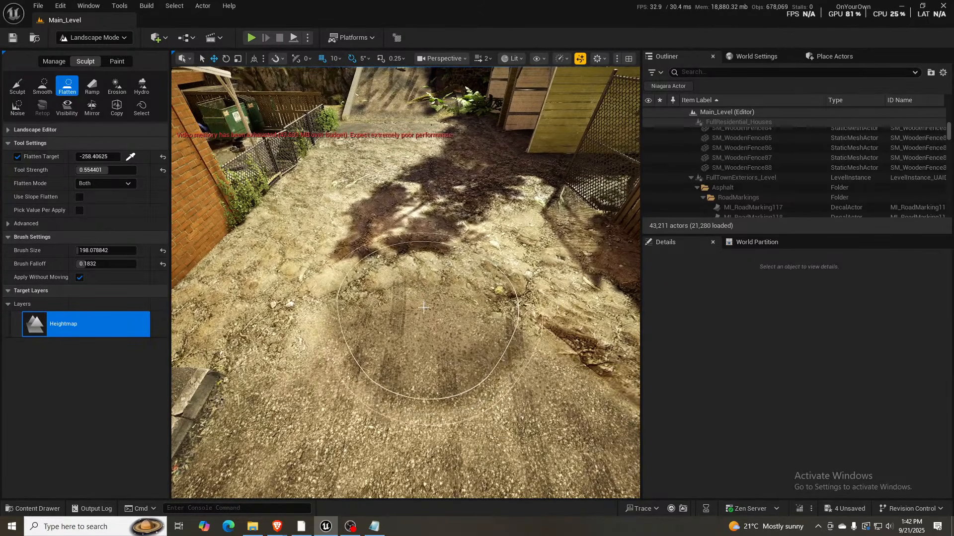
pyautogui.moveTo(410, 373); pyautogui.dragTo(457, 410, button='right')
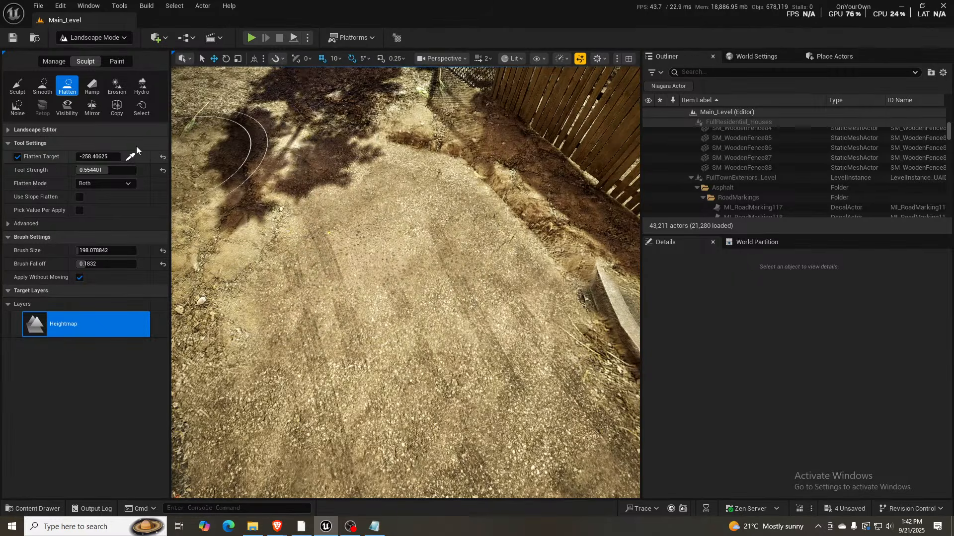
# - Flatten the gravel lane's tree-shaded stretch and its edges at the -258.40625 target, between the brick building and the wooden fence
pyautogui.moveTo(299, 258); pyautogui.dragTo(233, 258, button='right')
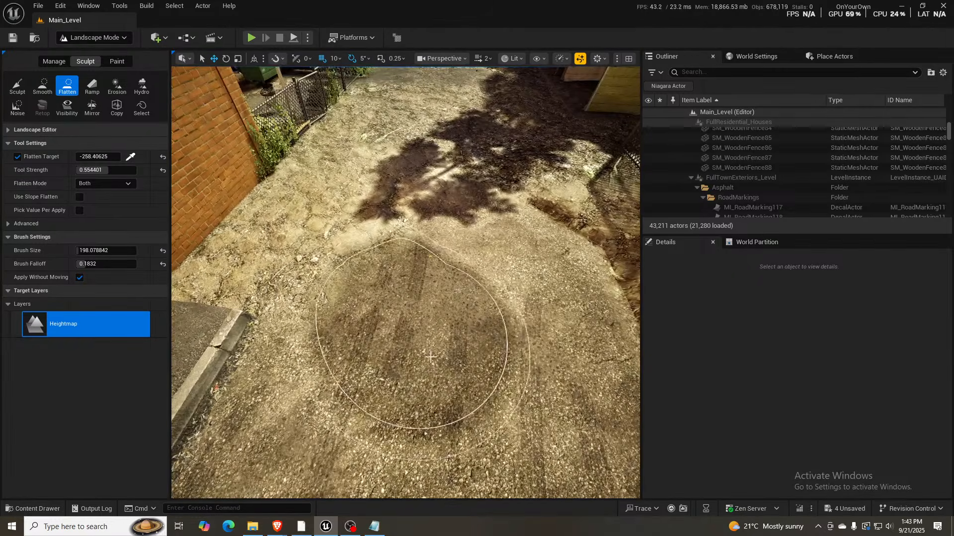
pyautogui.moveTo(440, 295); pyautogui.dragTo(439, 286, button='right')
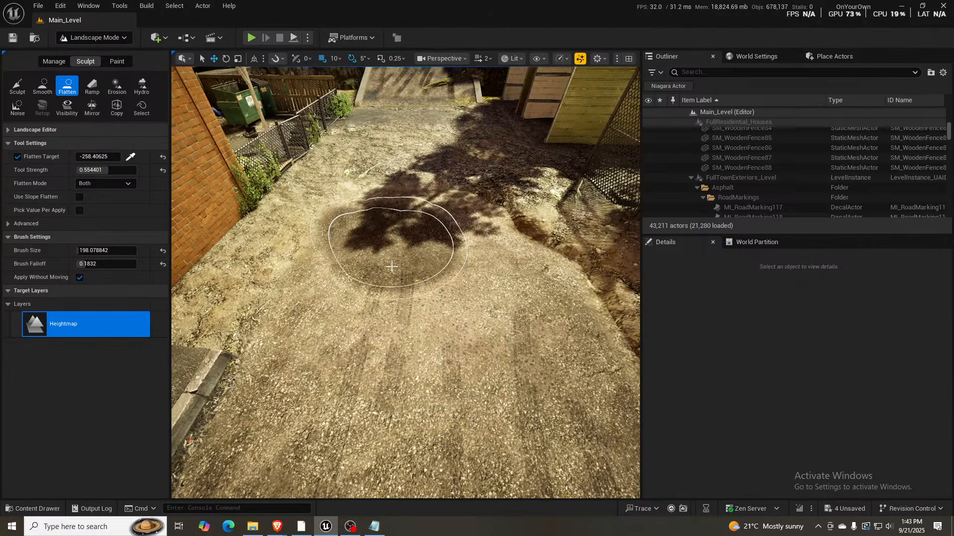
pyautogui.moveTo(392, 267)
pyautogui.mouseDown(button='right')
pyautogui.moveTo(391, 237)
pyautogui.moveTo(355, 235)
pyautogui.moveTo(359, 290)
pyautogui.moveTo(372, 266)
pyautogui.mouseUp(button='right')
pyautogui.press('w')
pyautogui.press('s')
pyautogui.press('w')
pyautogui.press('s')
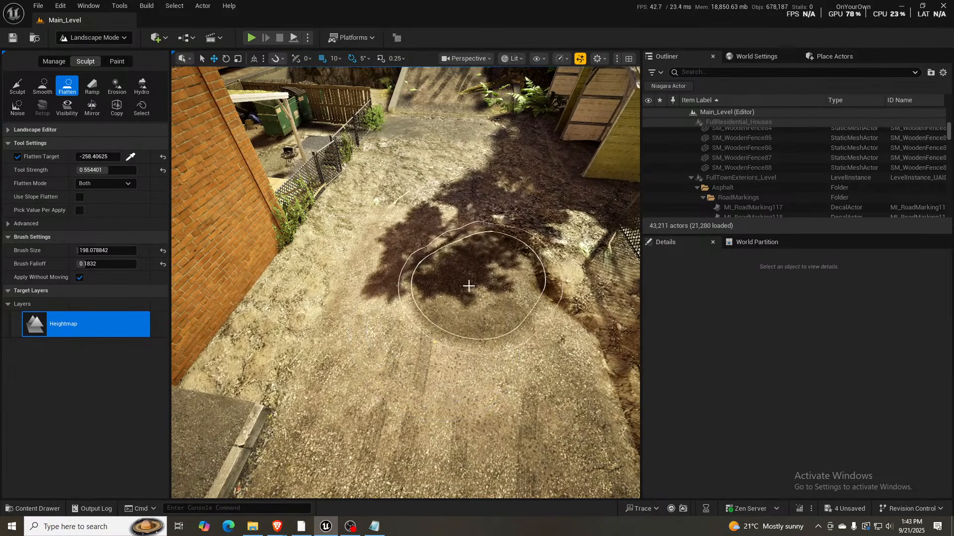
pyautogui.moveTo(468, 285)
pyautogui.mouseDown(button='right')
pyautogui.moveTo(479, 294)
pyautogui.moveTo(483, 285)
pyautogui.mouseUp(button='right')
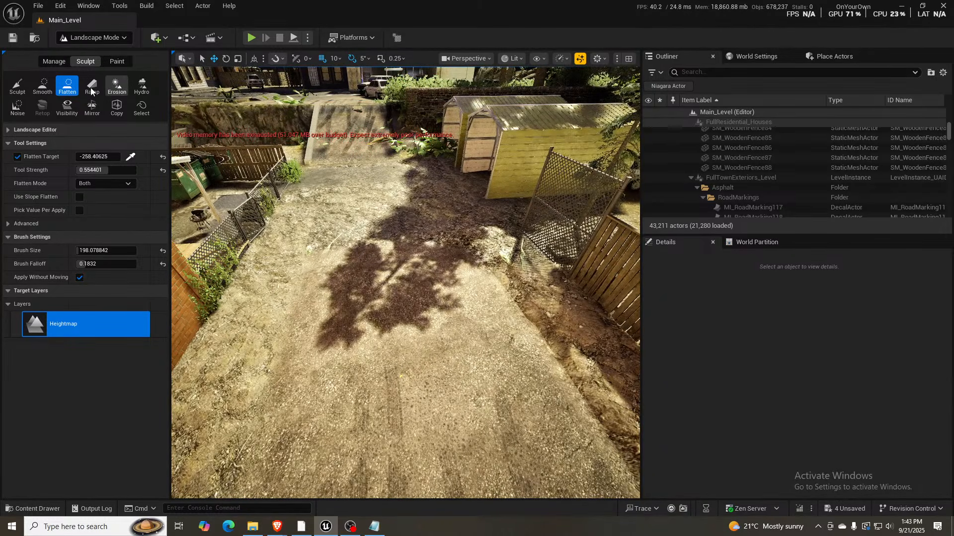
# - Smooth the shaded rise in the lane and flatten the ground toward the yellow sheds at a sampled target of -236.0625
pyautogui.click(42, 86)
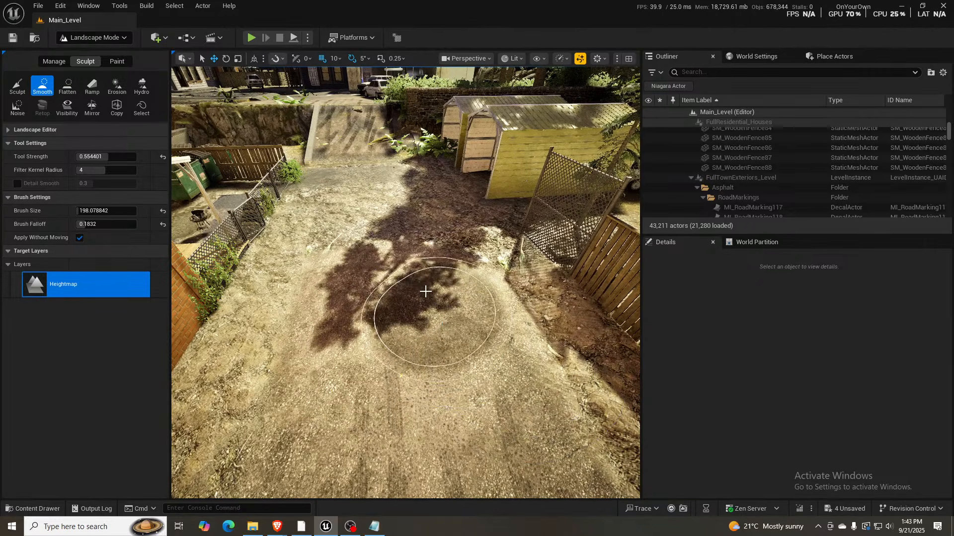
pyautogui.moveTo(426, 291)
pyautogui.mouseDown(button='right')
pyautogui.moveTo(427, 209)
pyautogui.moveTo(429, 283)
pyautogui.mouseUp(button='right')
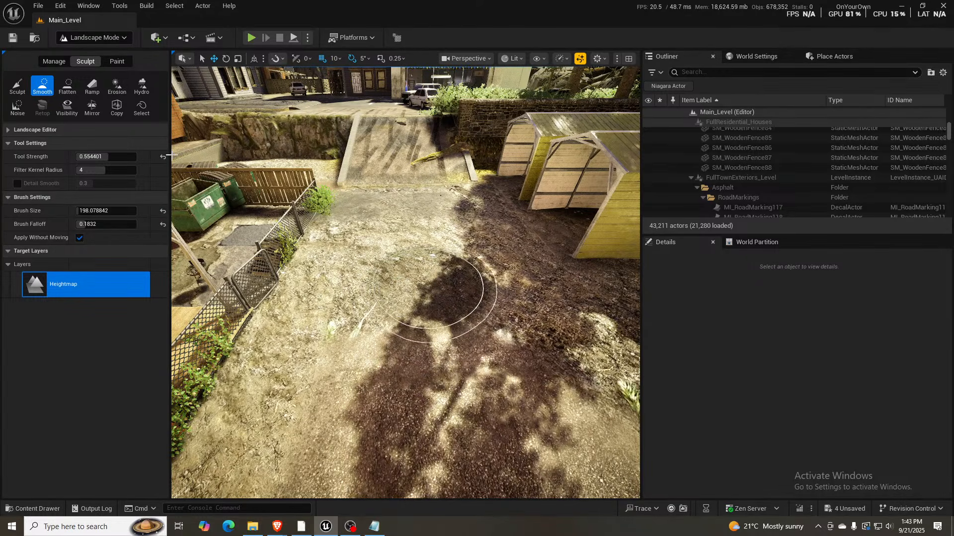
pyautogui.click(67, 85)
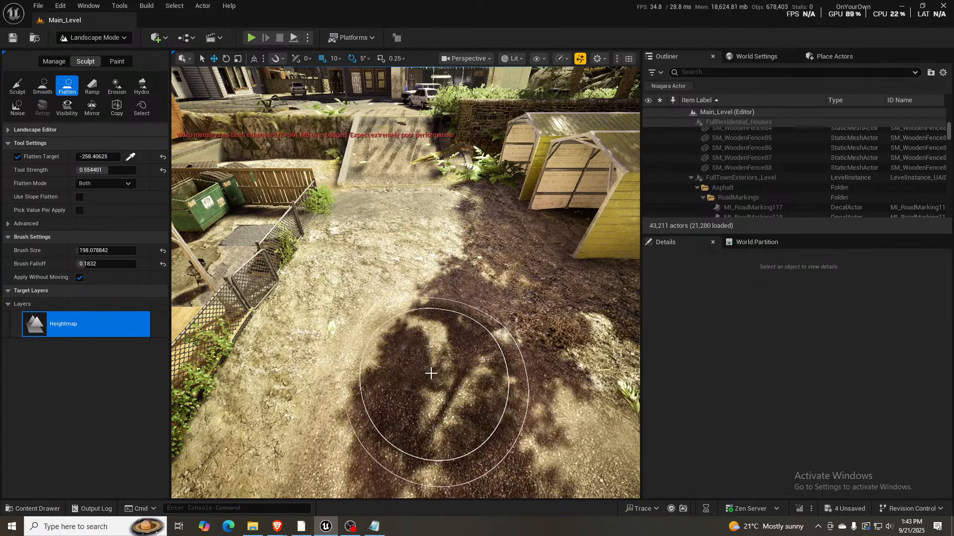
pyautogui.click(130, 156)
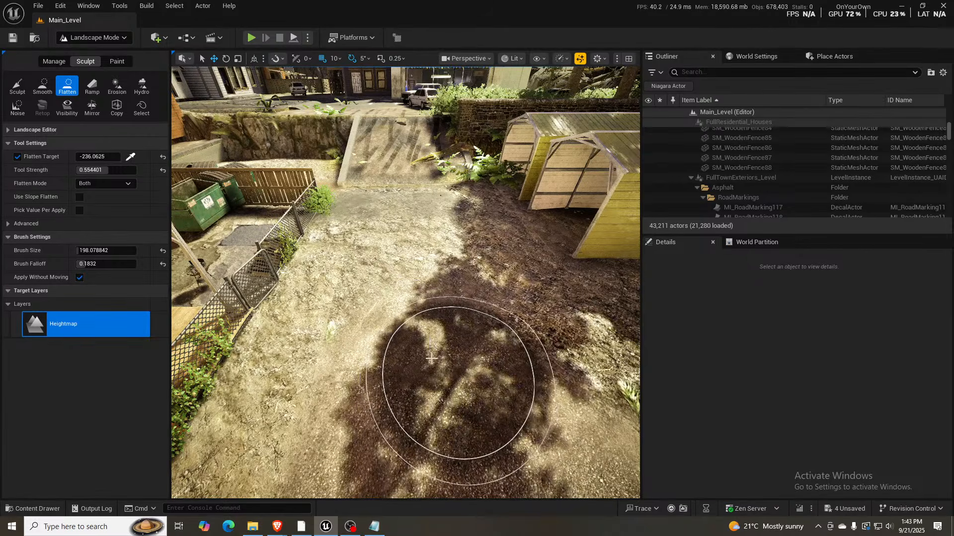
pyautogui.moveTo(341, 348)
pyautogui.mouseDown()
pyautogui.moveTo(366, 383)
pyautogui.moveTo(335, 341)
pyautogui.mouseUp()
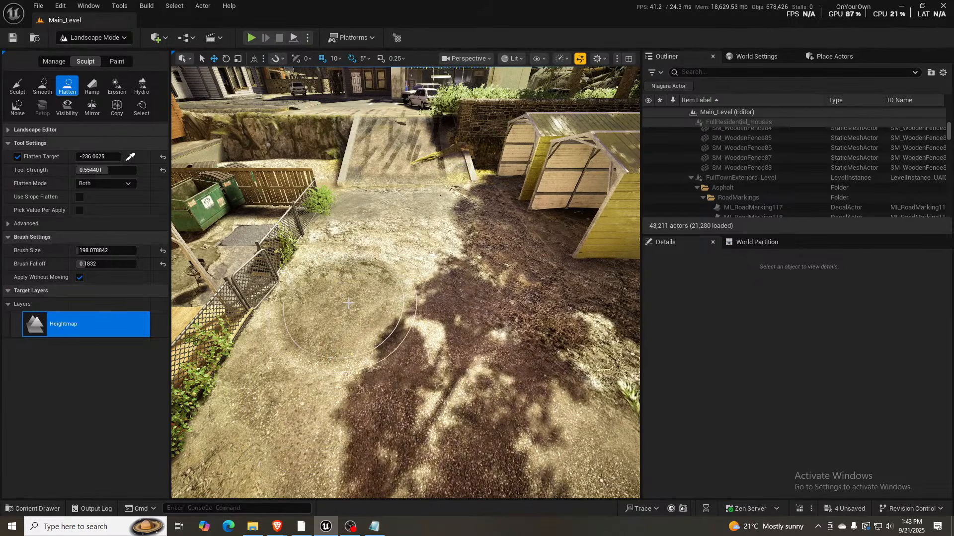
pyautogui.moveTo(348, 303); pyautogui.dragTo(420, 295)
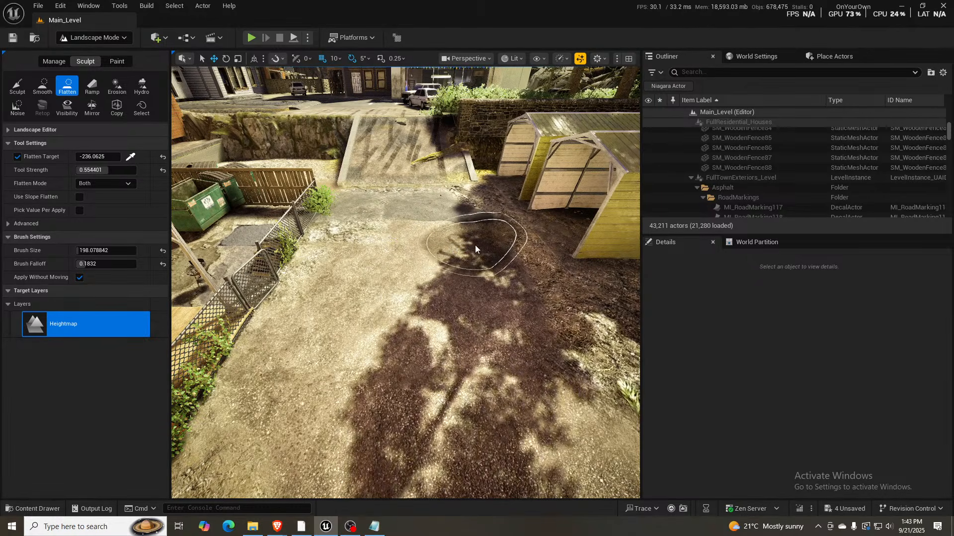
pyautogui.moveTo(506, 340); pyautogui.dragTo(547, 342, button='right')
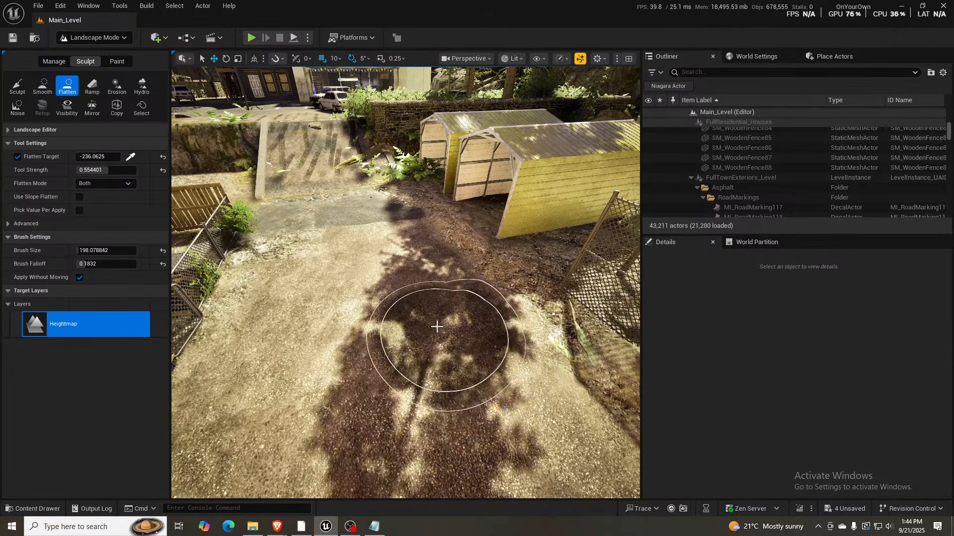
# - Flatten the ground at the foot of the concrete ramp and across the dumpster yard up to the low wall and rock face
pyautogui.moveTo(436, 326)
pyautogui.mouseDown(button='right')
pyautogui.moveTo(438, 283)
pyautogui.moveTo(398, 285)
pyautogui.moveTo(387, 313)
pyautogui.moveTo(367, 314)
pyautogui.mouseUp(button='right')
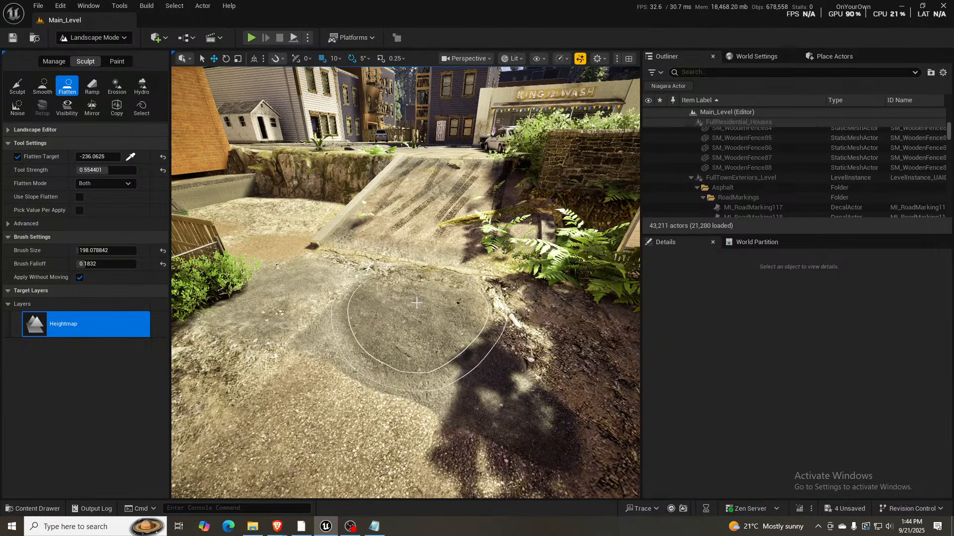
pyautogui.moveTo(403, 311)
pyautogui.mouseDown(button='right')
pyautogui.moveTo(392, 278)
pyautogui.moveTo(365, 257)
pyautogui.moveTo(367, 299)
pyautogui.moveTo(321, 351)
pyautogui.mouseUp(button='right')
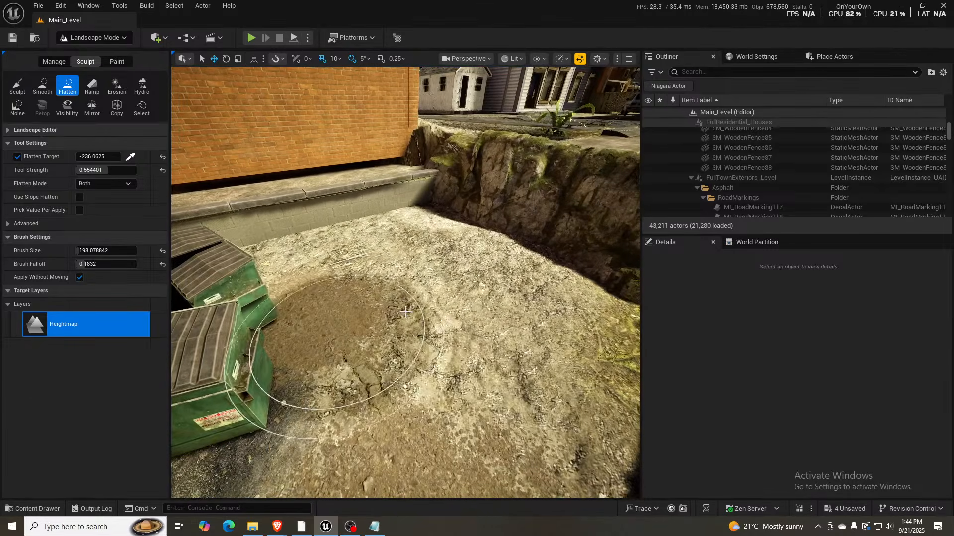
pyautogui.moveTo(458, 312); pyautogui.dragTo(465, 326)
pyautogui.moveTo(490, 356); pyautogui.dragTo(469, 289)
pyautogui.moveTo(419, 269)
pyautogui.mouseDown()
pyautogui.moveTo(405, 303)
pyautogui.moveTo(445, 392)
pyautogui.mouseUp()
pyautogui.moveTo(445, 392)
pyautogui.mouseDown(button='right')
pyautogui.moveTo(516, 390)
pyautogui.moveTo(542, 405)
pyautogui.moveTo(462, 405)
pyautogui.mouseUp(button='right')
pyautogui.moveTo(479, 338); pyautogui.dragTo(468, 338, button='right')
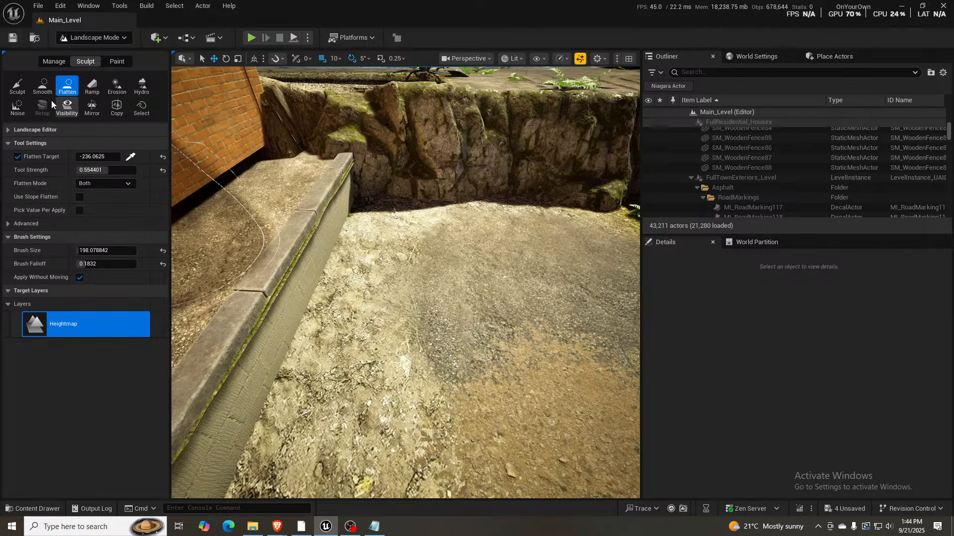
# - Paint the Grass layer along the base of the low wall in the dumpster yard, with the brush size reduced to about 104
pyautogui.click(117, 63)
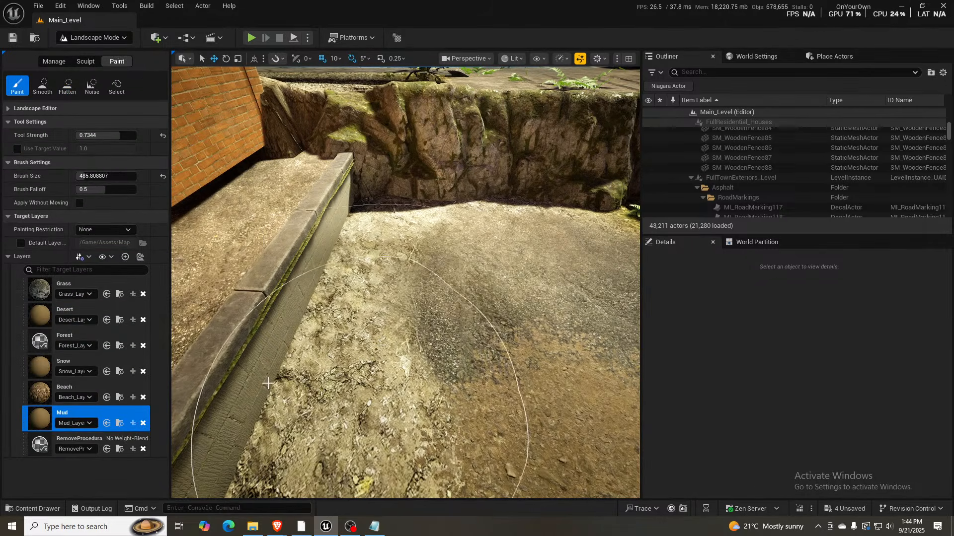
pyautogui.click(45, 294)
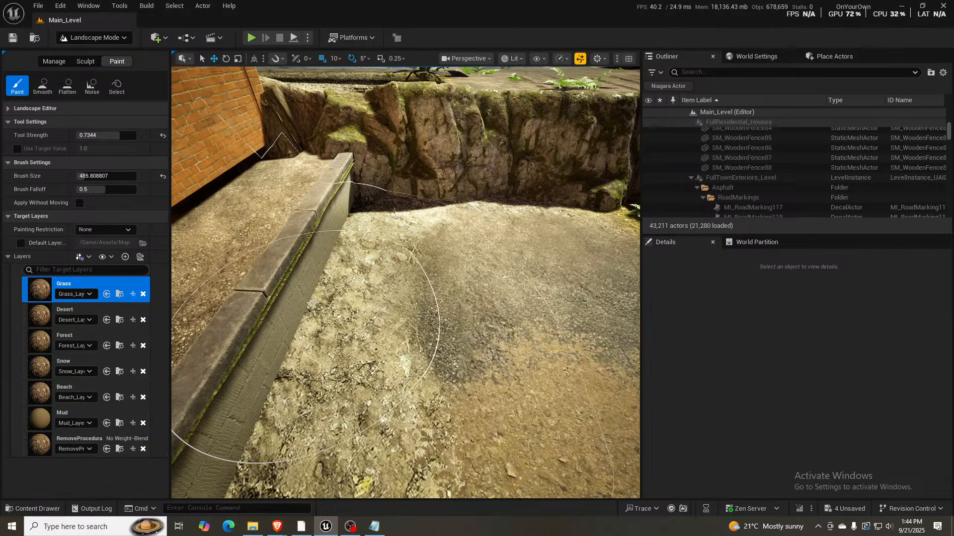
pyautogui.moveTo(319, 301); pyautogui.dragTo(319, 322, button='right')
pyautogui.press('[')
pyautogui.press('[')
pyautogui.press('[')
pyautogui.press('[')
pyautogui.press('[')
pyautogui.press('[')
pyautogui.press('[')
pyautogui.press('[')
pyautogui.press('[')
pyautogui.press('[')
pyautogui.press('[')
pyautogui.press('[')
pyautogui.press('[')
pyautogui.press('[')
pyautogui.press('[')
pyautogui.press('[')
pyautogui.press('[')
pyautogui.press('[')
pyautogui.press('[')
pyautogui.press('[')
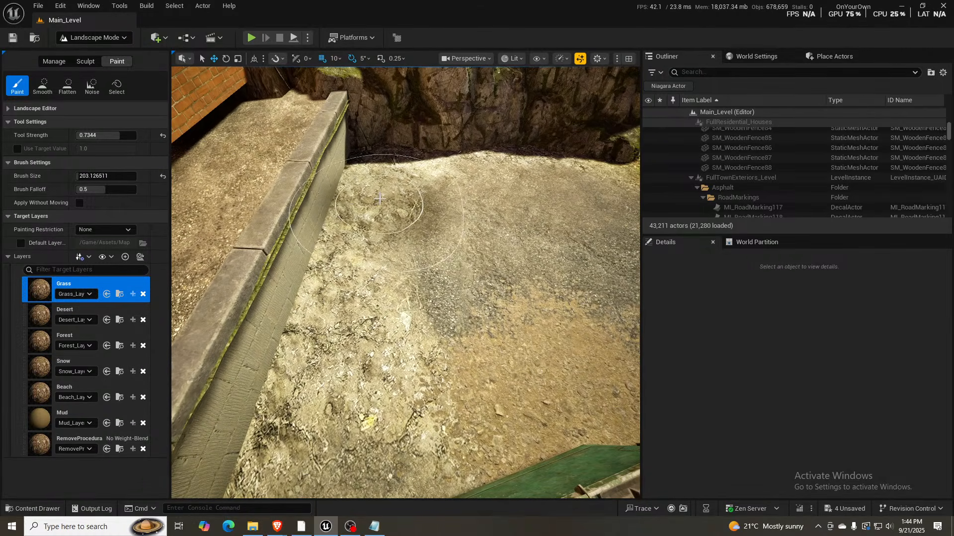
pyautogui.moveTo(382, 169)
pyautogui.mouseDown()
pyautogui.moveTo(343, 225)
pyautogui.moveTo(336, 323)
pyautogui.moveTo(391, 152)
pyautogui.mouseUp()
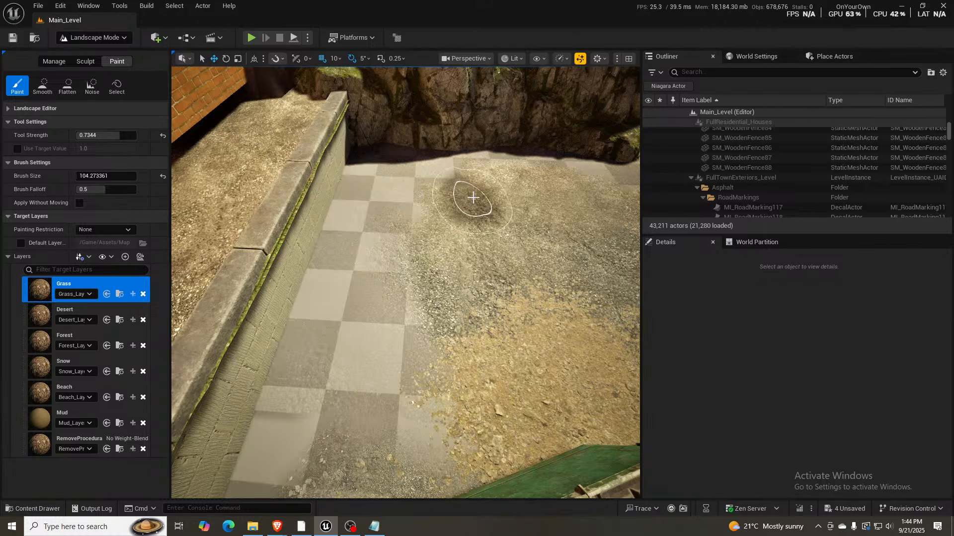
pyautogui.moveTo(330, 298)
pyautogui.mouseDown()
pyautogui.moveTo(343, 259)
pyautogui.moveTo(415, 153)
pyautogui.moveTo(321, 354)
pyautogui.moveTo(332, 432)
pyautogui.mouseUp()
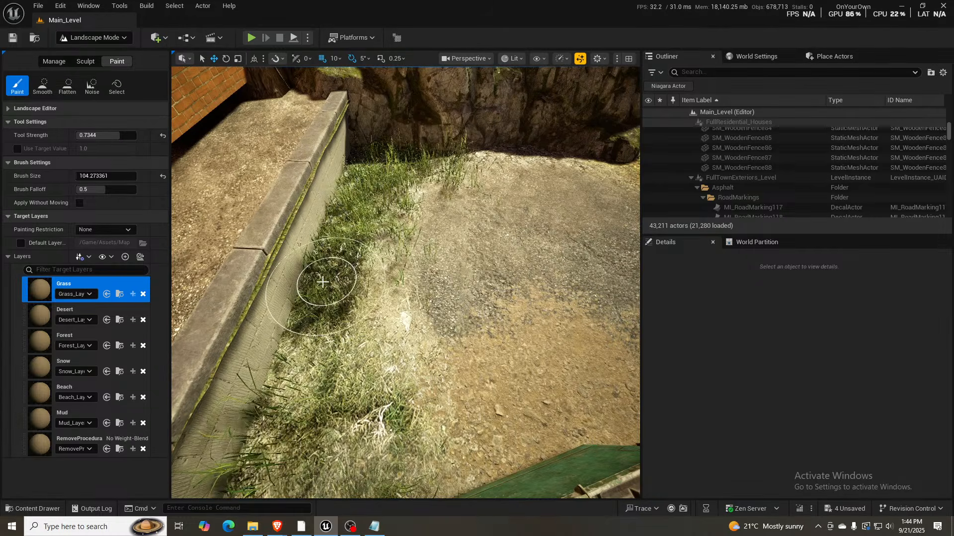
pyautogui.moveTo(325, 279)
pyautogui.mouseDown(button='right')
pyautogui.moveTo(328, 234)
pyautogui.moveTo(343, 293)
pyautogui.moveTo(348, 276)
pyautogui.moveTo(325, 273)
pyautogui.mouseUp(button='right')
# - Examine the surroundings of the reshaped yard, from the tire-marked ramp and stone stairs to the asphalt alley beside the garages
pyautogui.press('d')
pyautogui.press('s')
pyautogui.moveTo(398, 331); pyautogui.dragTo(435, 327, button='right')
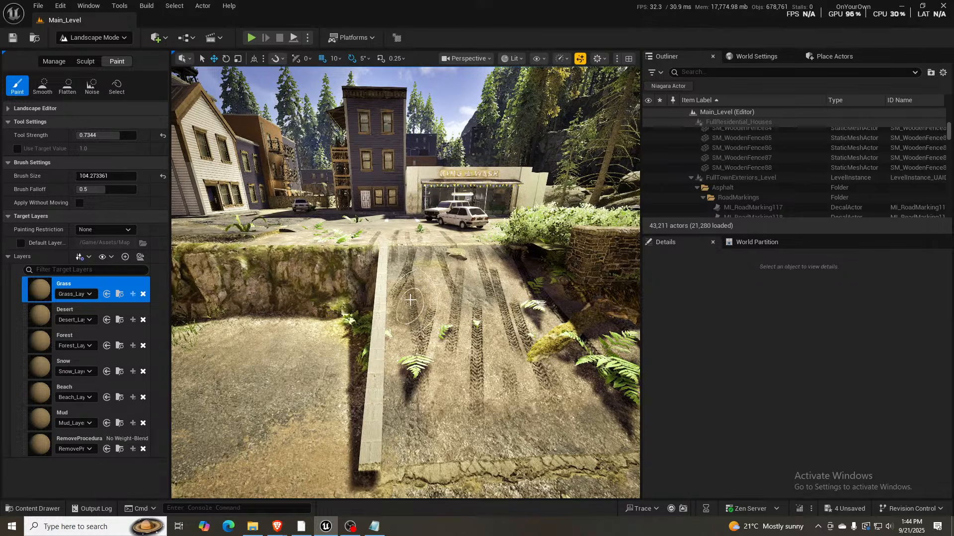
pyautogui.moveTo(411, 300)
pyautogui.mouseDown(button='right')
pyautogui.moveTo(387, 269)
pyautogui.moveTo(363, 268)
pyautogui.moveTo(378, 268)
pyautogui.mouseUp(button='right')
pyautogui.press('w')
pyautogui.press('w')
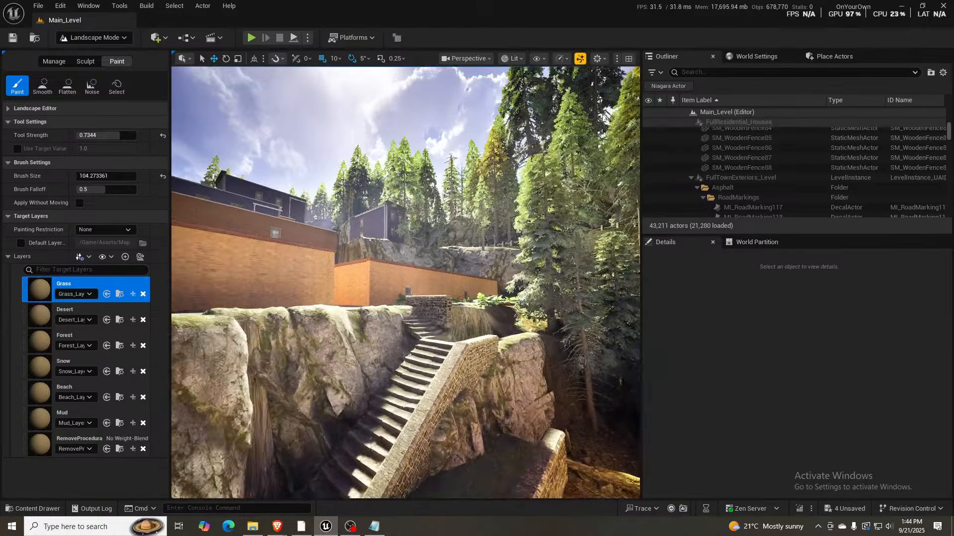
pyautogui.press('w')
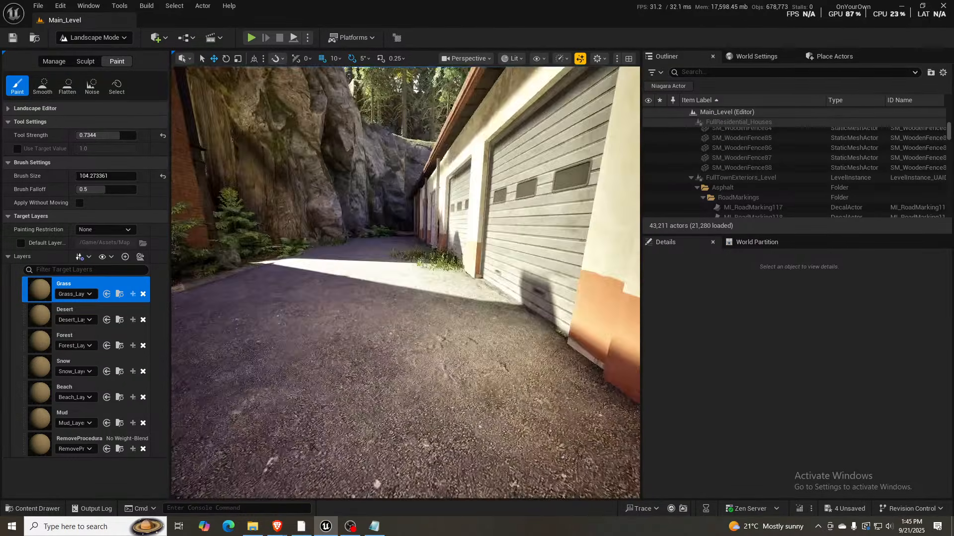
pyautogui.press('s')
pyautogui.press('s')
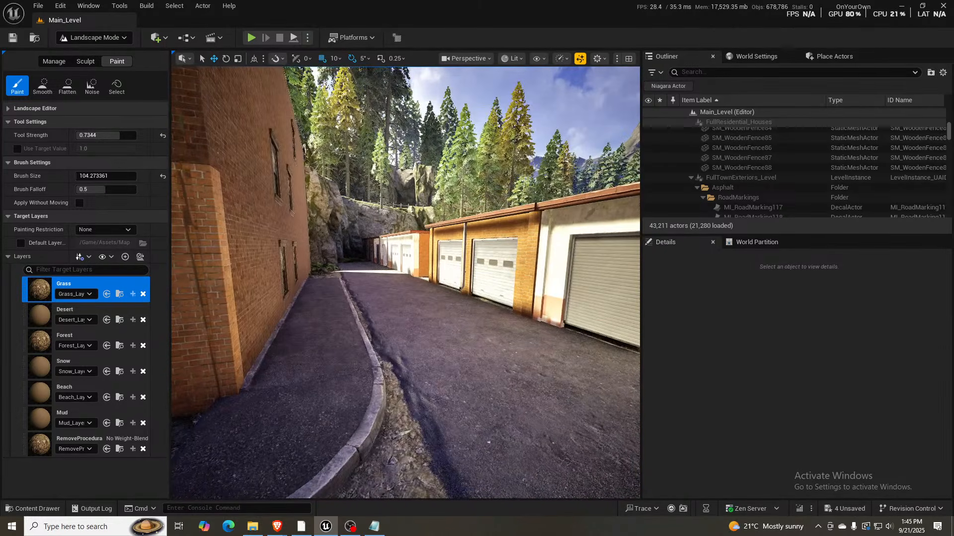
pyautogui.press('w')
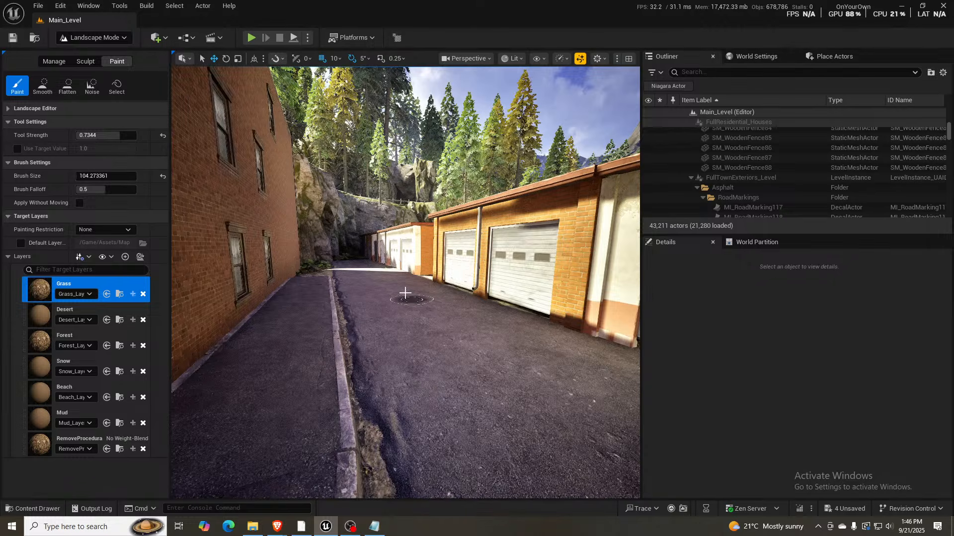
pyautogui.press('s')
# - Paint the Mud layer over the grass patch beside the white garage doors to clear it from the asphalt
pyautogui.moveTo(437, 333)
pyautogui.mouseDown(button='right')
pyautogui.moveTo(406, 332)
pyautogui.moveTo(411, 319)
pyautogui.moveTo(425, 331)
pyautogui.mouseUp(button='right')
pyautogui.press('w')
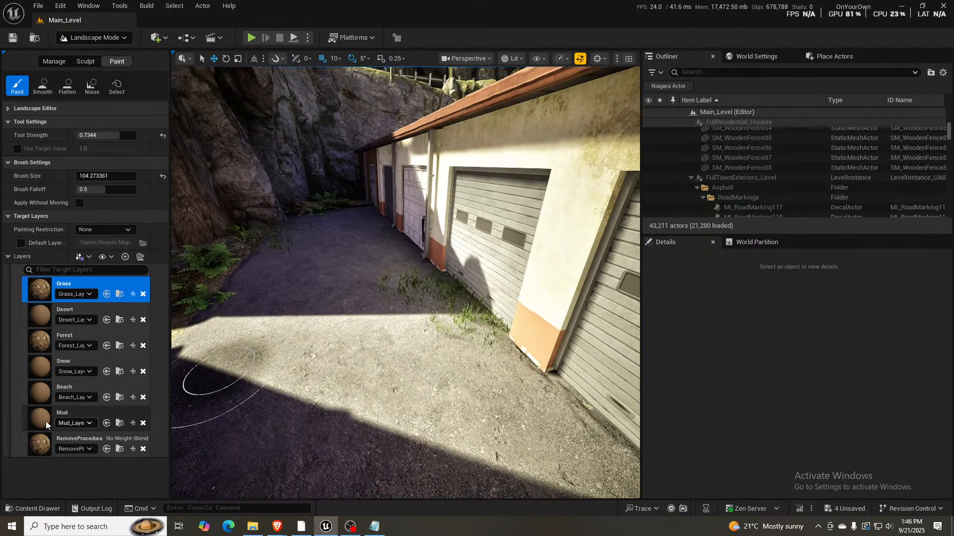
pyautogui.click(42, 416)
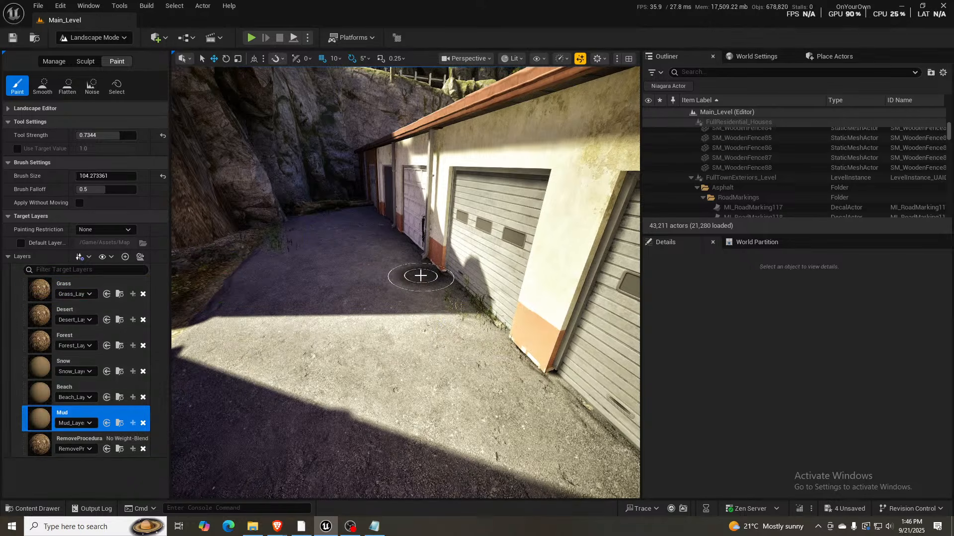
pyautogui.moveTo(421, 276); pyautogui.dragTo(420, 276, button='right')
pyautogui.press('s')
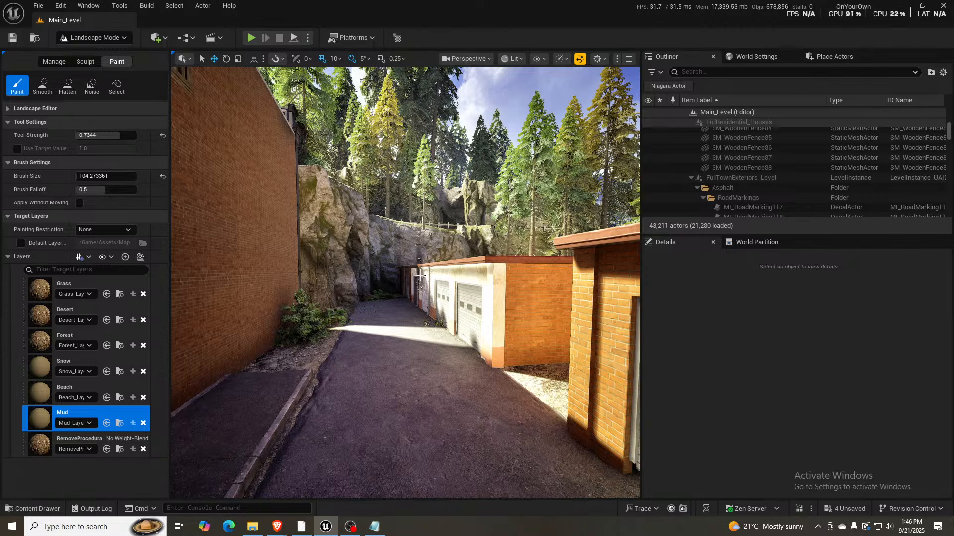
# - In Selection Mode, duplicate the alley's gravel-edged road mesh into the gap between the garages and rotate it to -90° about Z
pyautogui.press('w')
pyautogui.moveTo(420, 276)
pyautogui.mouseDown(button='right')
pyautogui.moveTo(409, 313)
pyautogui.moveTo(417, 329)
pyautogui.moveTo(436, 330)
pyautogui.mouseUp(button='right')
pyautogui.hotkey('shift', '1')
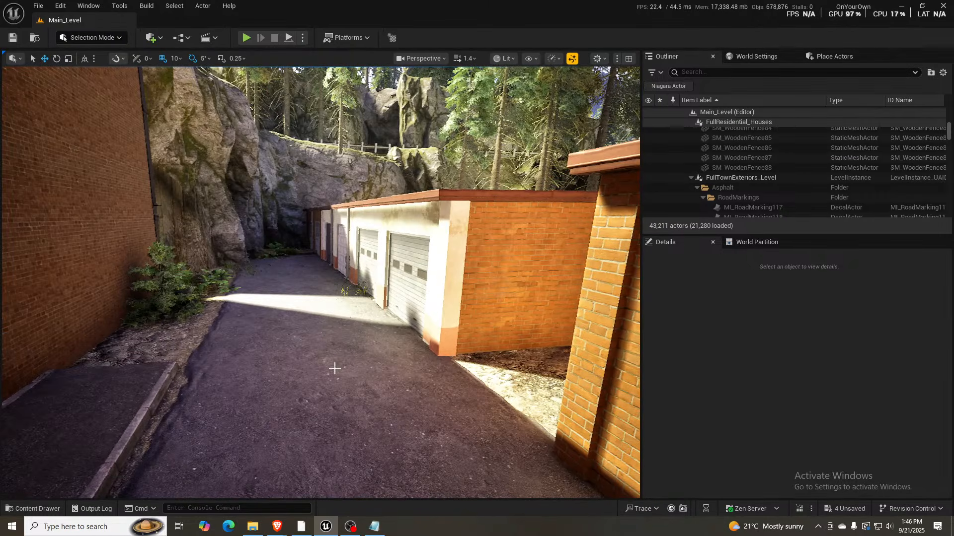
pyautogui.click(358, 356)
pyautogui.press('s')
pyautogui.moveTo(357, 356); pyautogui.dragTo(375, 392, button='right')
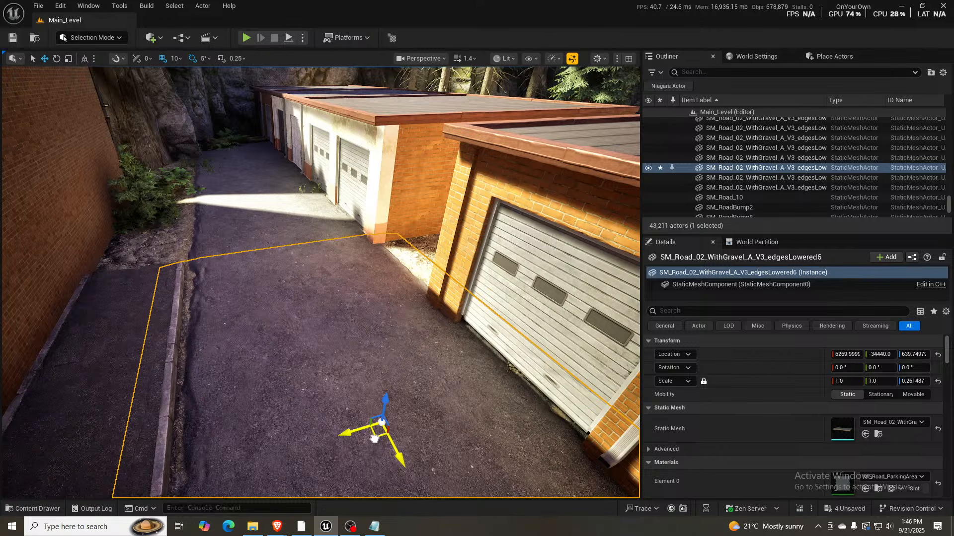
pyautogui.keyDown('alt'); pyautogui.moveTo(380, 426); pyautogui.dragTo(502, 258); pyautogui.keyUp('alt')
pyautogui.press('e')
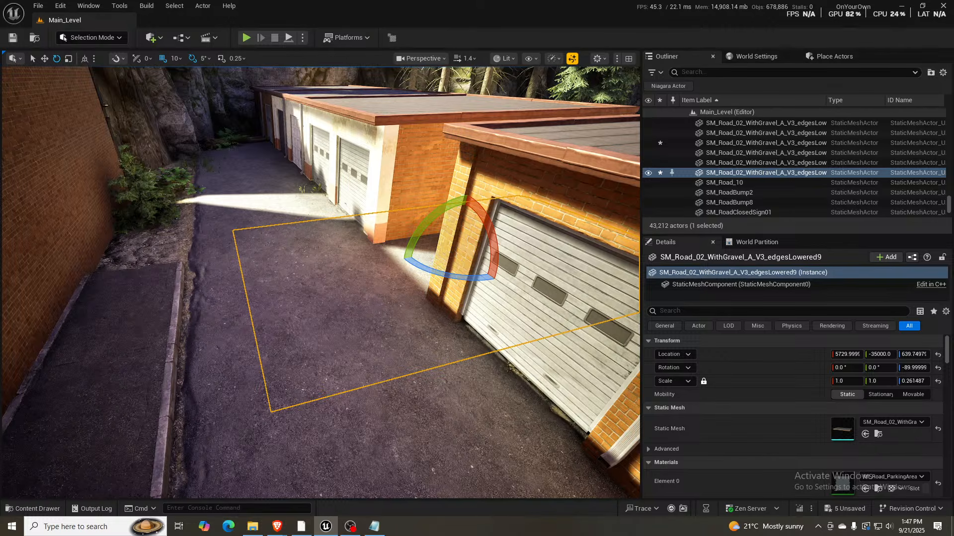
pyautogui.moveTo(424, 278); pyautogui.dragTo(452, 281, button='right')
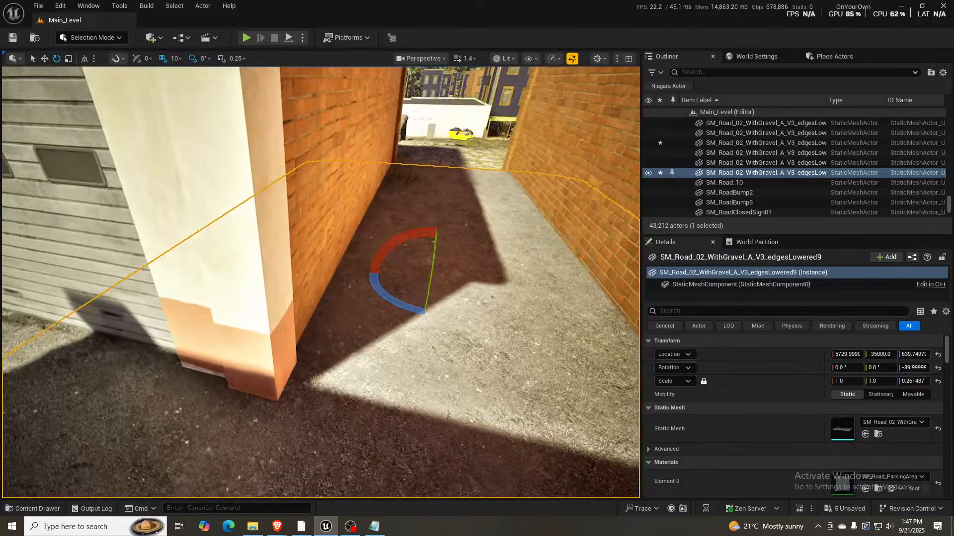
# - Scale the duplicated road piece to about 0.504 in X and Y and shift it to about X 5790 between the brick garage walls
pyautogui.moveTo(335, 304); pyautogui.dragTo(418, 304, button='right')
pyautogui.press('r')
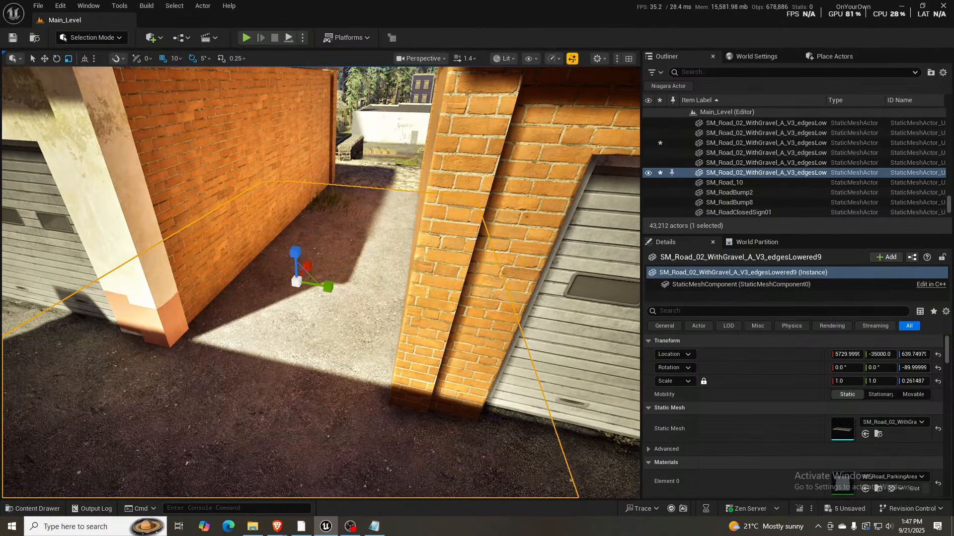
pyautogui.moveTo(286, 368); pyautogui.dragTo(62, 395, button='right')
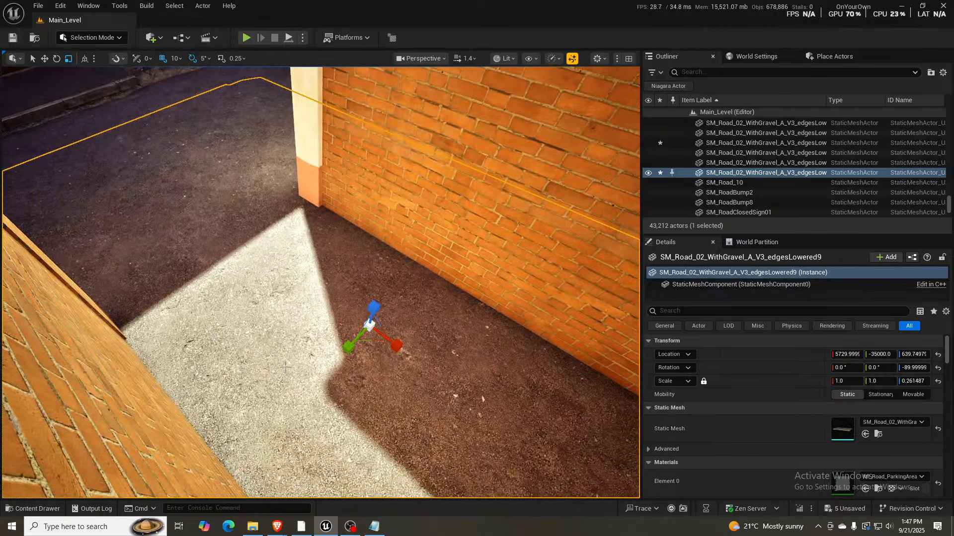
pyautogui.moveTo(369, 326); pyautogui.dragTo(323, 387)
pyautogui.press('w')
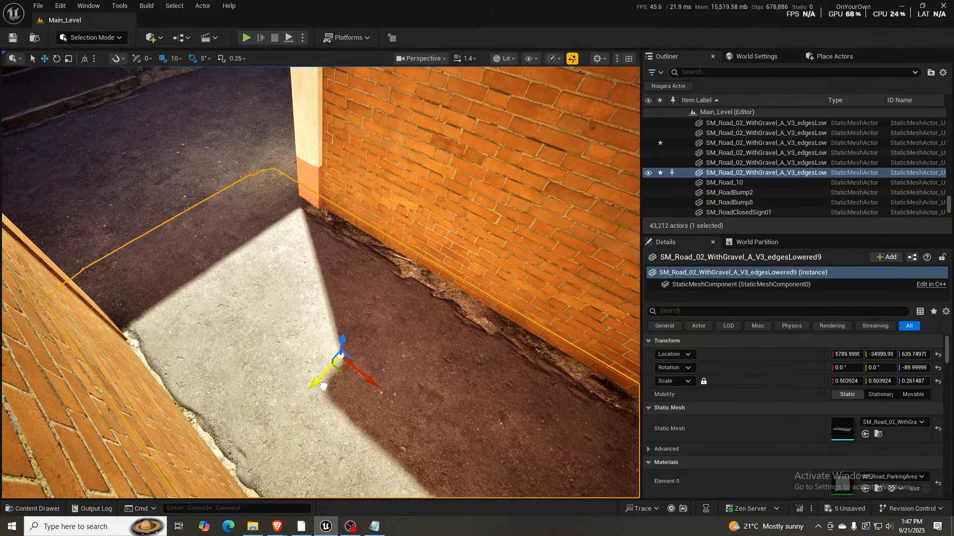
pyautogui.moveTo(427, 349); pyautogui.dragTo(631, 392, button='right')
pyautogui.press('s')
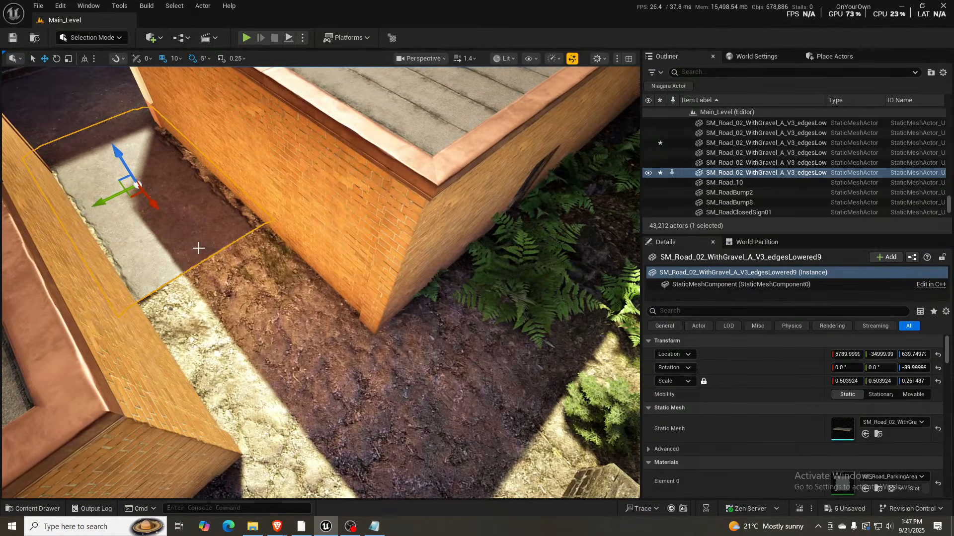
# - Scale the road piece between the garages to about 0.553 in X and Y and move it to about X 5780, Y -35120
pyautogui.moveTo(146, 199); pyautogui.dragTo(168, 223)
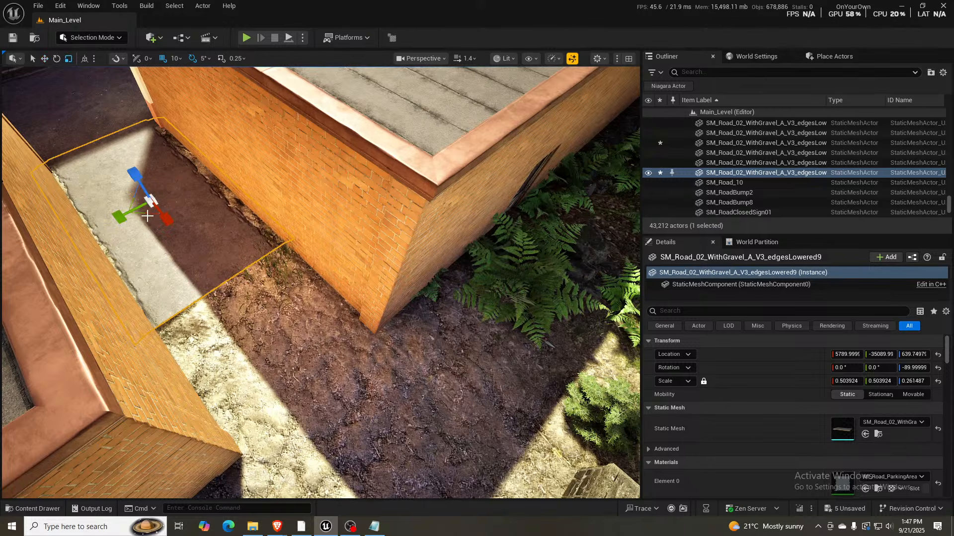
pyautogui.moveTo(144, 213)
pyautogui.mouseDown()
pyautogui.moveTo(145, 227)
pyautogui.moveTo(157, 219)
pyautogui.mouseUp()
pyautogui.press('w')
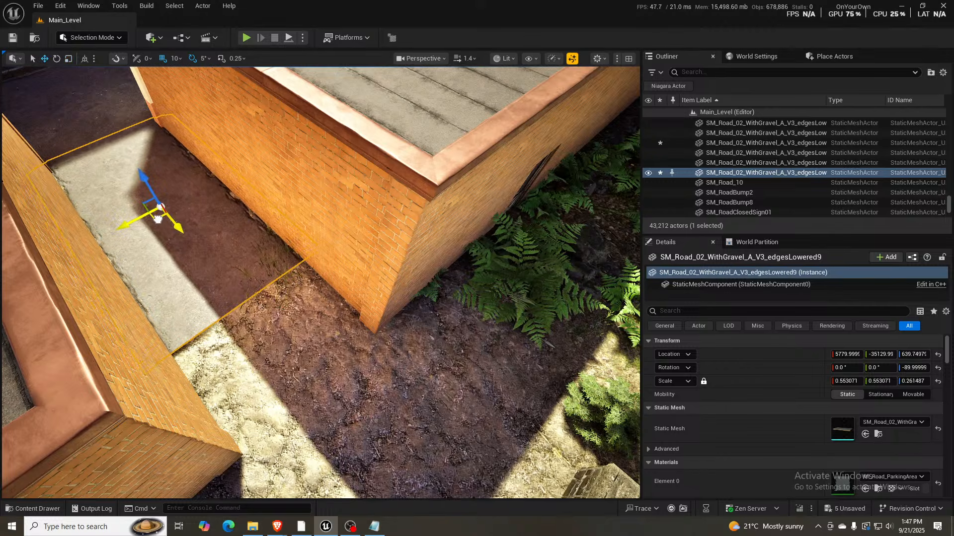
pyautogui.moveTo(184, 212); pyautogui.dragTo(221, 219, button='right')
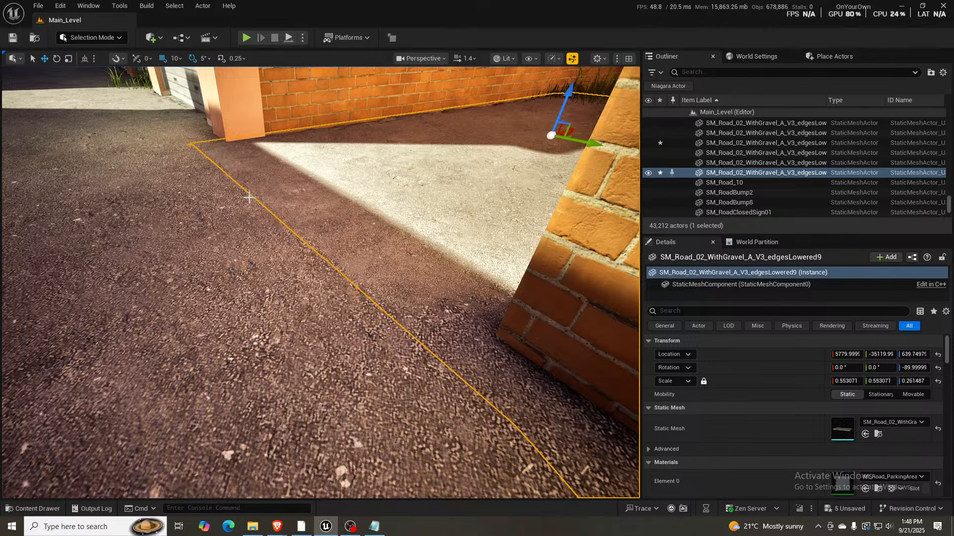
# - Stretch the road piece between the garages to about 0.78 in X and move it to about Y -35220
pyautogui.moveTo(198, 149); pyautogui.dragTo(447, 189, button='right')
pyautogui.press('s')
pyautogui.press('w')
pyautogui.moveTo(229, 174)
pyautogui.mouseDown(button='right')
pyautogui.moveTo(213, 173)
pyautogui.moveTo(223, 209)
pyautogui.moveTo(229, 174)
pyautogui.mouseUp(button='right')
pyautogui.press('r')
pyautogui.moveTo(214, 199)
pyautogui.mouseDown()
pyautogui.moveTo(233, 229)
pyautogui.moveTo(215, 202)
pyautogui.mouseUp()
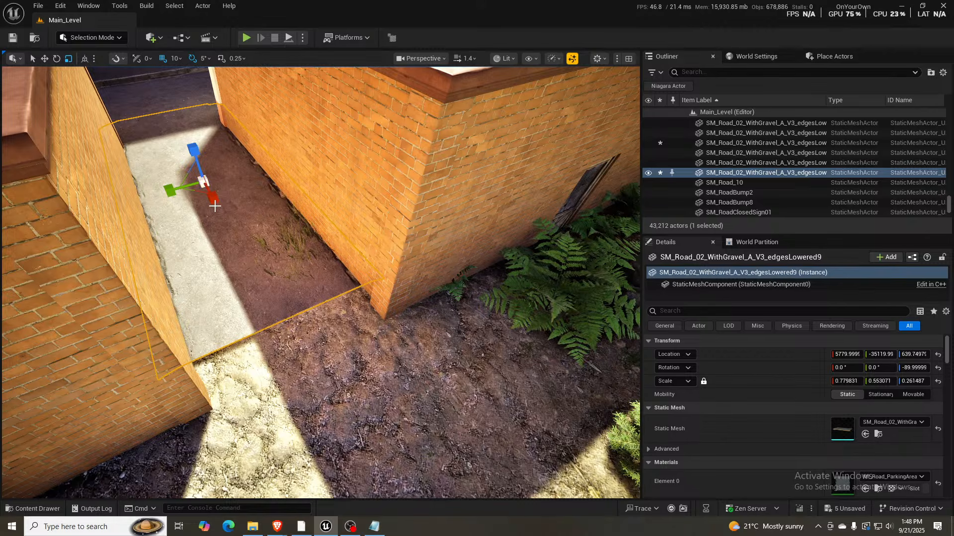
pyautogui.press('w')
pyautogui.moveTo(212, 203); pyautogui.dragTo(215, 221)
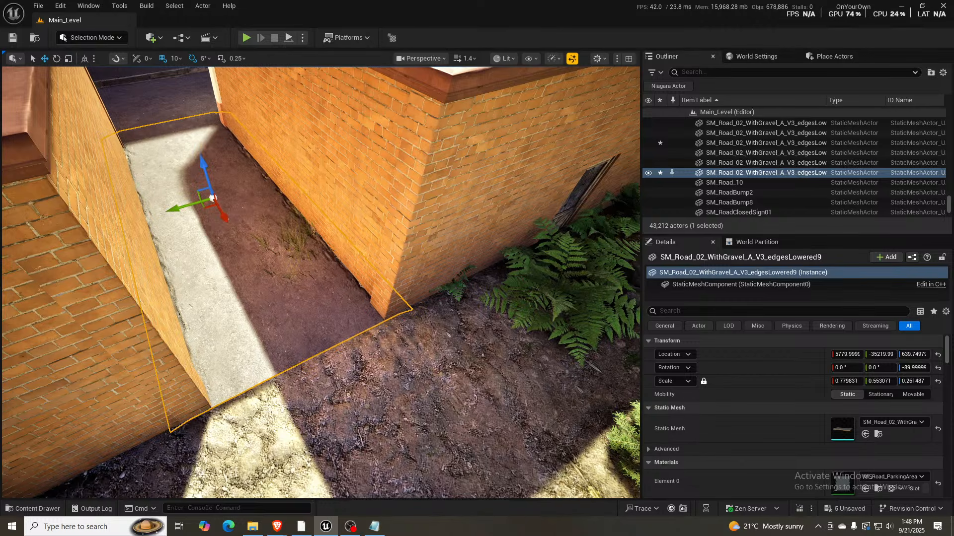
pyautogui.press('s')
pyautogui.moveTo(215, 220); pyautogui.dragTo(206, 235, button='right')
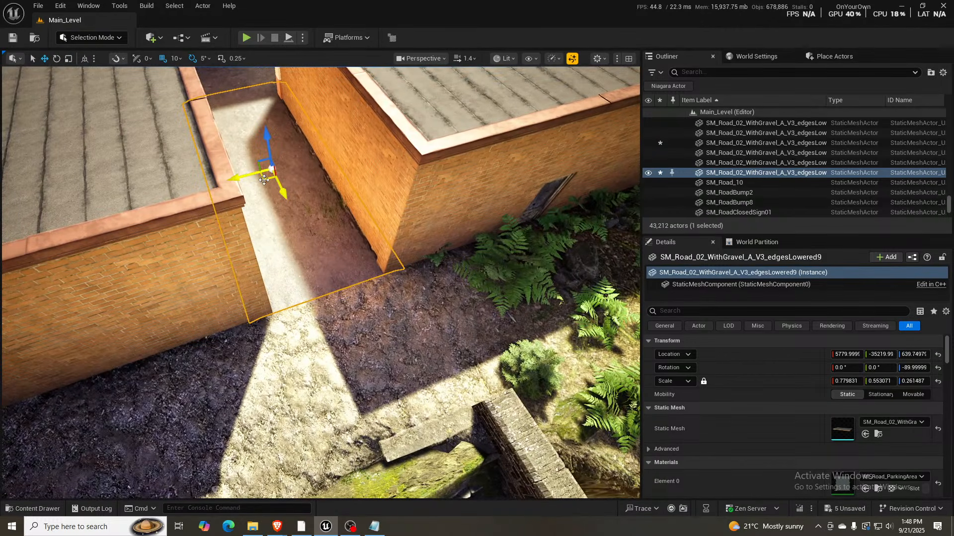
# - Duplicate the full-size alley road mesh behind the garage, placing it along the back wall at about X 6710, Y -35870
pyautogui.click(235, 84)
pyautogui.scroll(-5, 208, 92)
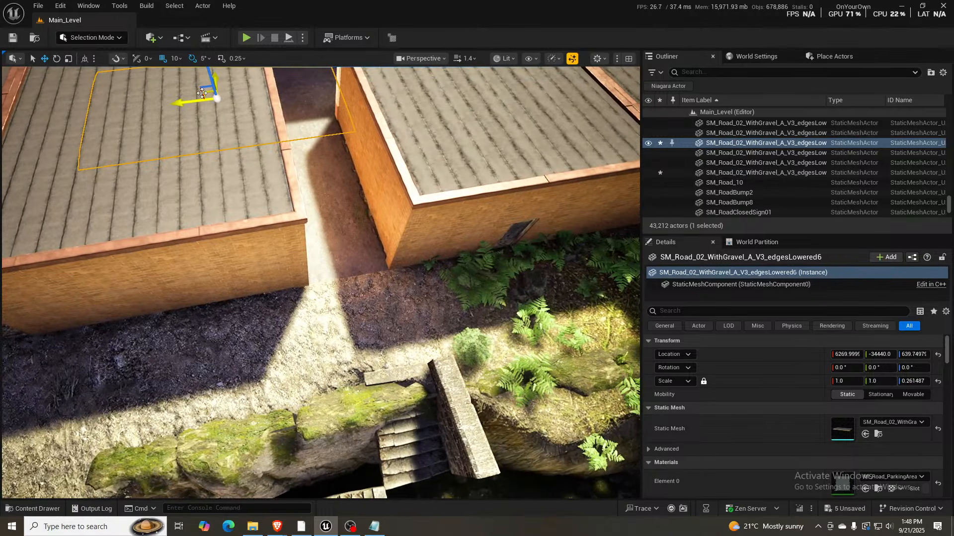
pyautogui.keyDown('alt'); pyautogui.moveTo(206, 94); pyautogui.dragTo(109, 326); pyautogui.keyUp('alt')
pyautogui.moveTo(208, 290); pyautogui.dragTo(107, 320, button='right')
pyautogui.press('d')
pyautogui.press('w')
pyautogui.moveTo(211, 268); pyautogui.dragTo(210, 260, button='right')
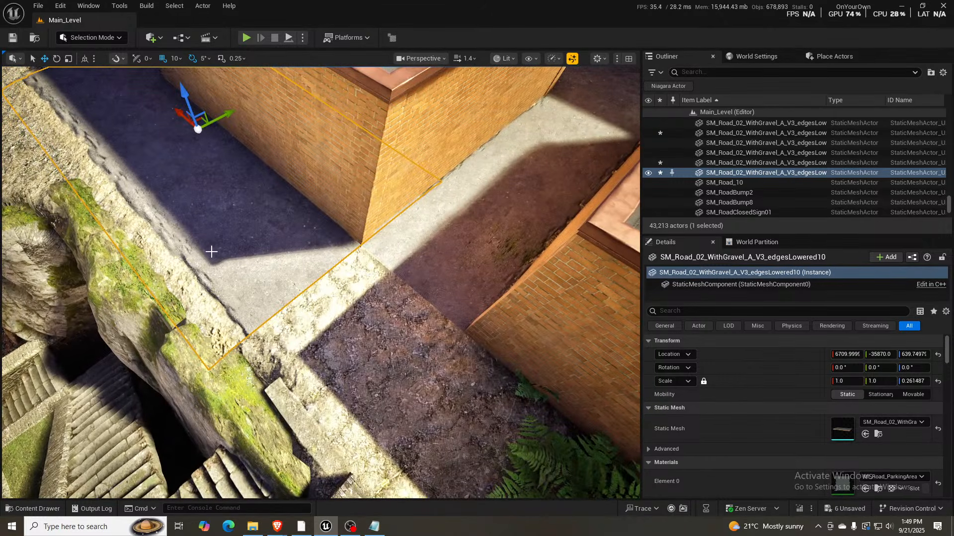
# - Lower the road piece behind the garage to about Z 629.75 so it sits beneath the wooden door
pyautogui.moveTo(313, 235); pyautogui.dragTo(280, 197, button='right')
pyautogui.press('w')
pyautogui.press('s')
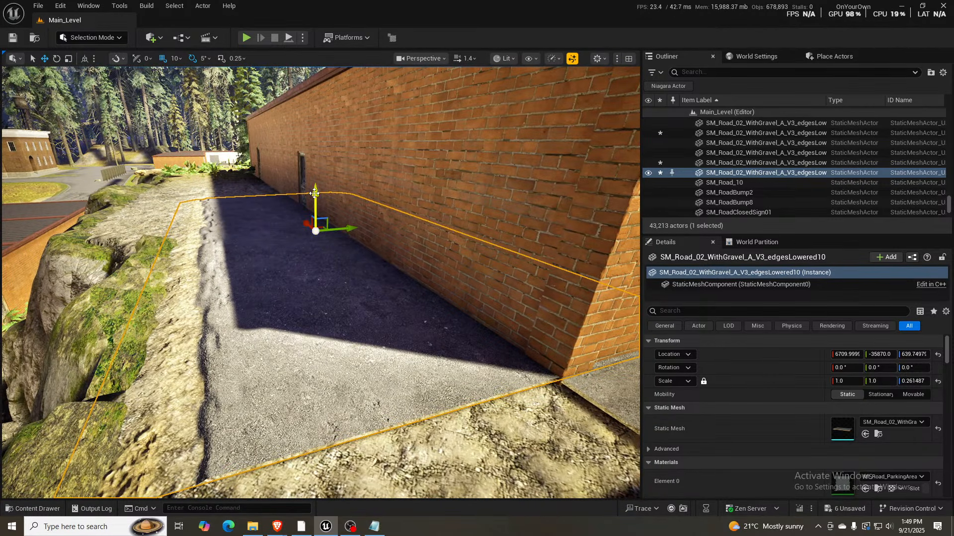
pyautogui.moveTo(314, 194); pyautogui.dragTo(317, 195)
pyautogui.moveTo(352, 241); pyautogui.dragTo(412, 255, button='right')
pyautogui.press('s')
pyautogui.press('w')
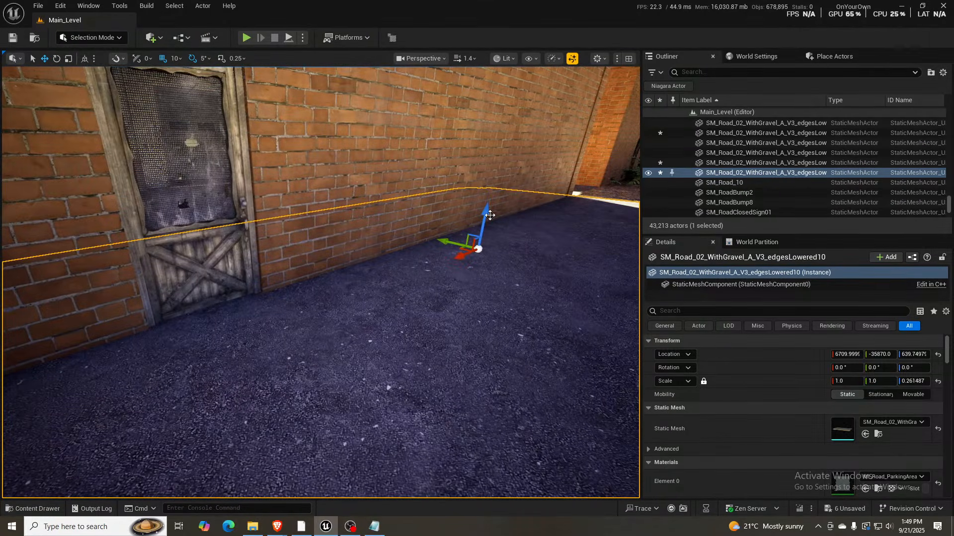
pyautogui.moveTo(487, 211); pyautogui.dragTo(487, 214)
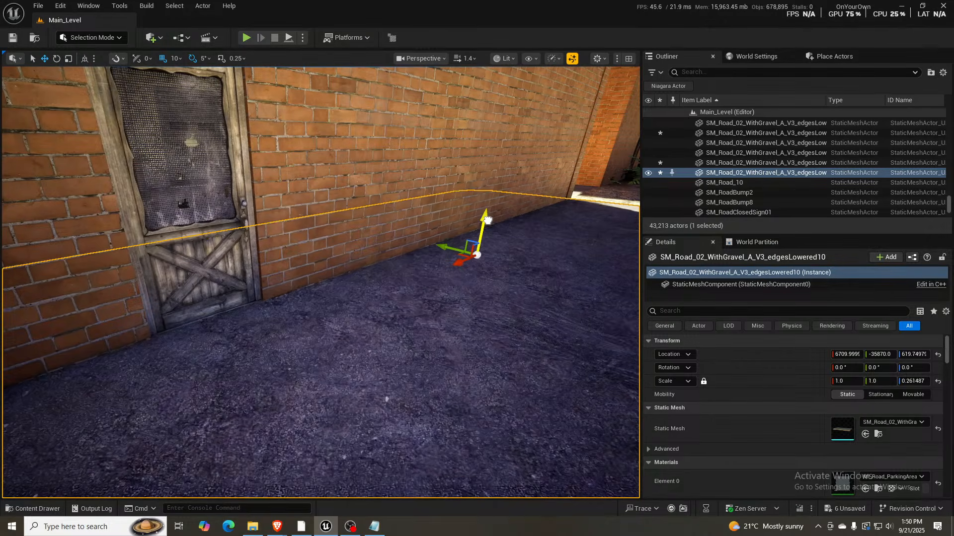
pyautogui.scroll(-10, 432, 230)
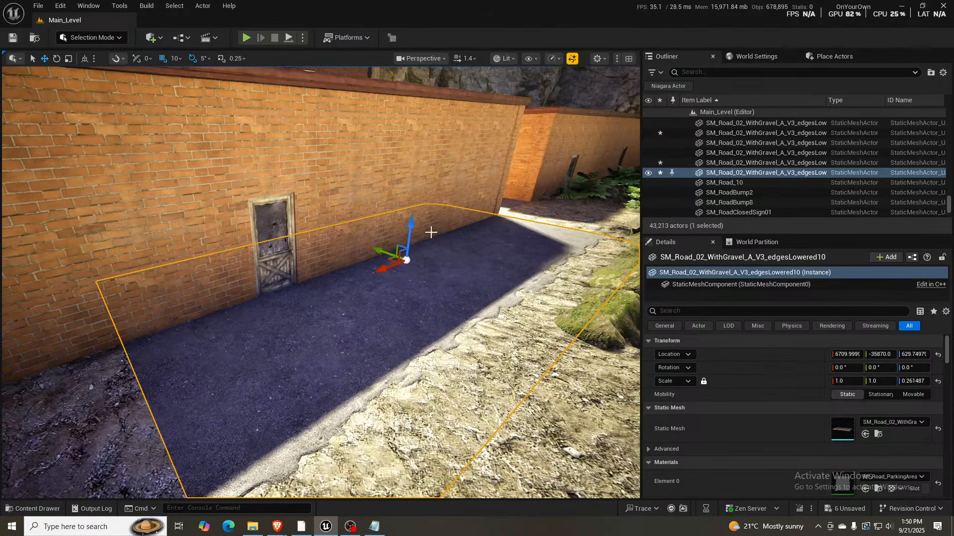
pyautogui.press('s')
pyautogui.moveTo(458, 224); pyautogui.dragTo(438, 234, button='right')
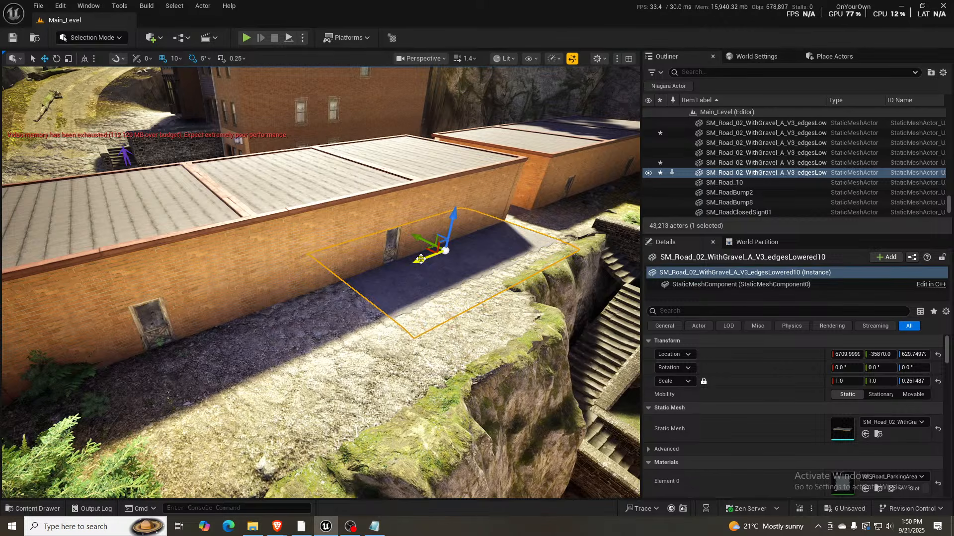
# - Duplicate the back-wall road piece farther along the garage in X, close the seam between both pieces, and deselect it
pyautogui.keyDown('alt'); pyautogui.moveTo(421, 259); pyautogui.dragTo(140, 354); pyautogui.keyUp('alt')
pyautogui.moveTo(251, 330); pyautogui.dragTo(149, 330, button='right')
pyautogui.press('w')
pyautogui.moveTo(174, 275); pyautogui.dragTo(179, 274, button='right')
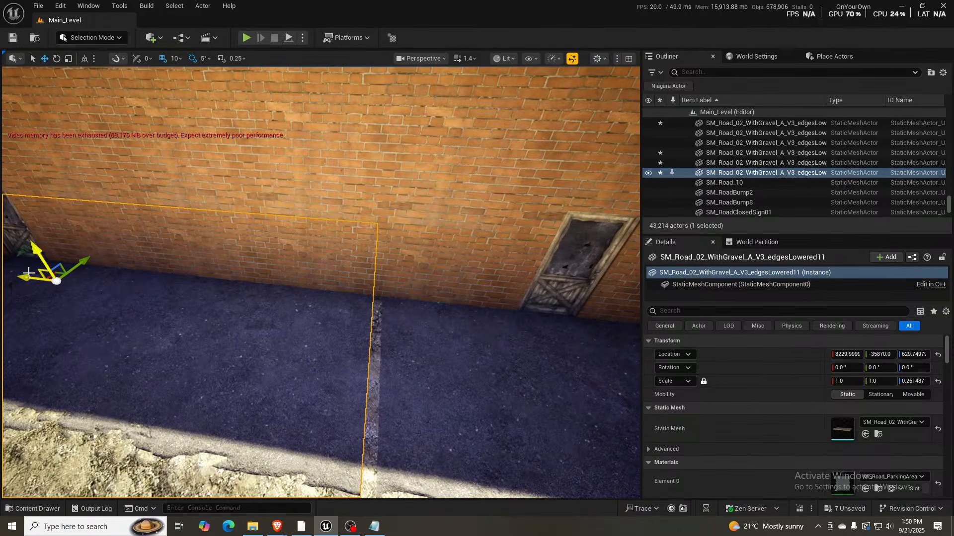
pyautogui.moveTo(28, 276); pyautogui.dragTo(35, 280)
pyautogui.press('Escape')
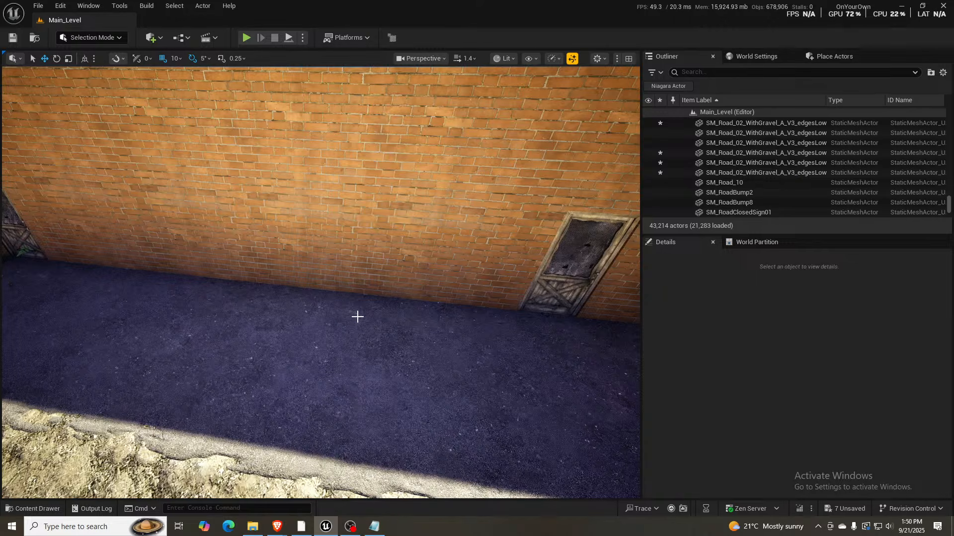
# - Duplicate the first back-wall road piece across the end of the garage gap to about X 5210
pyautogui.click(357, 317)
pyautogui.press('f')
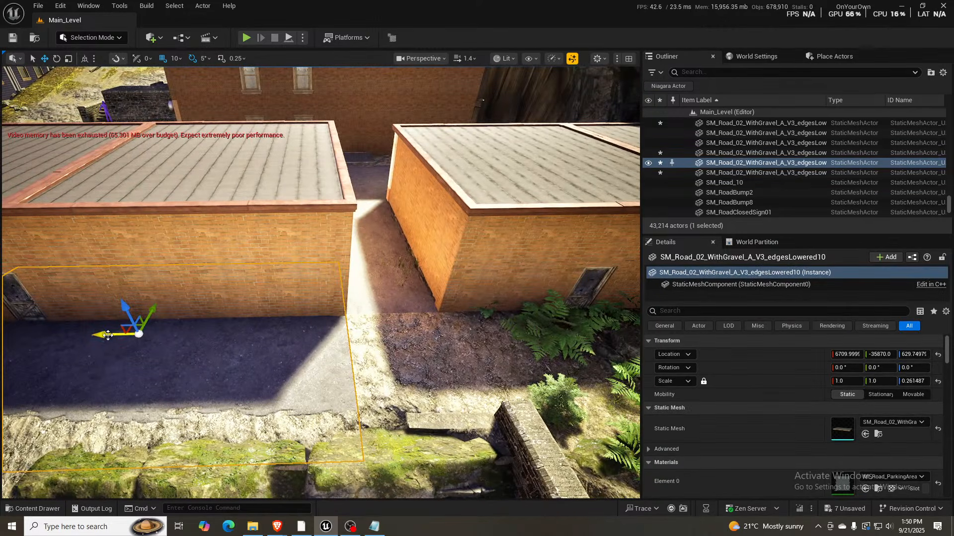
pyautogui.keyDown('alt'); pyautogui.moveTo(108, 335); pyautogui.dragTo(492, 376); pyautogui.keyUp('alt')
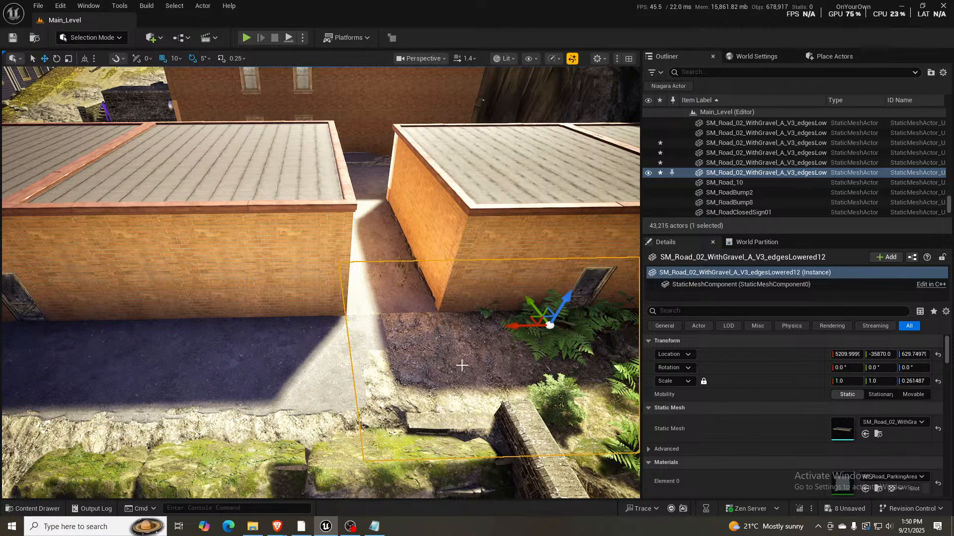
pyautogui.moveTo(388, 265); pyautogui.dragTo(413, 330, button='right')
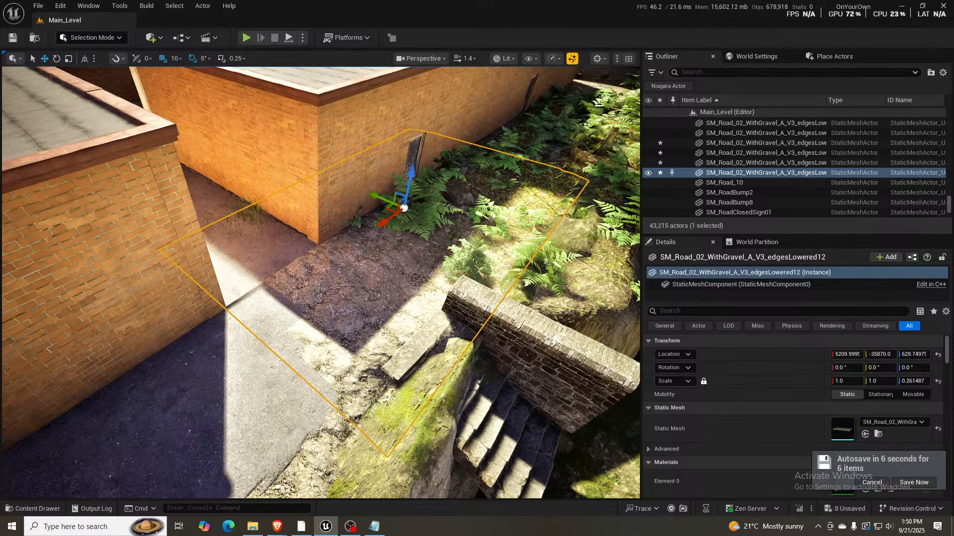
# - Switch to landscape painting and enlarge the Mud layer's brush to about 197 over the bare ground by the garage corner
pyautogui.click(360, 384)
pyautogui.hotkey('shift', '2')
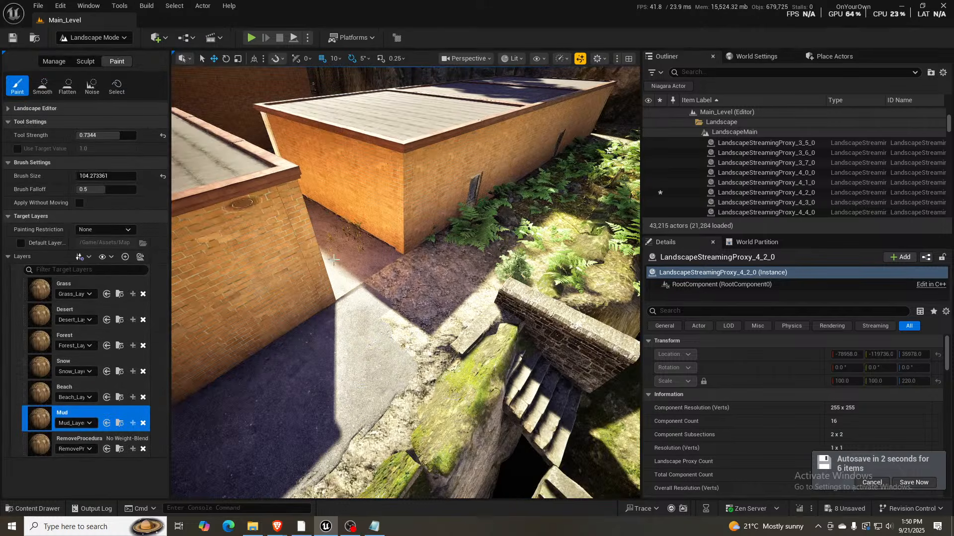
pyautogui.moveTo(415, 293)
pyautogui.mouseDown(button='right')
pyautogui.moveTo(420, 355)
pyautogui.moveTo(415, 293)
pyautogui.mouseUp(button='right')
pyautogui.press('w')
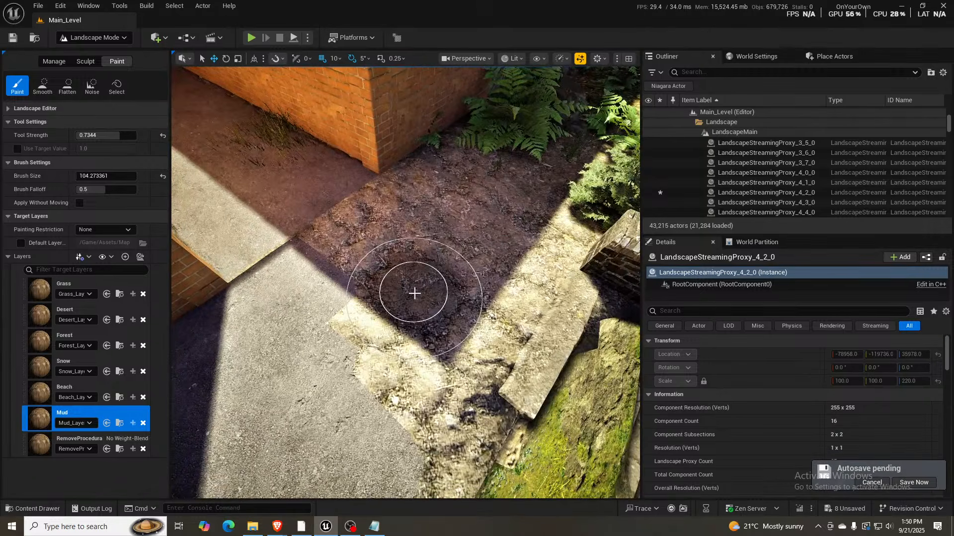
pyautogui.press(']')
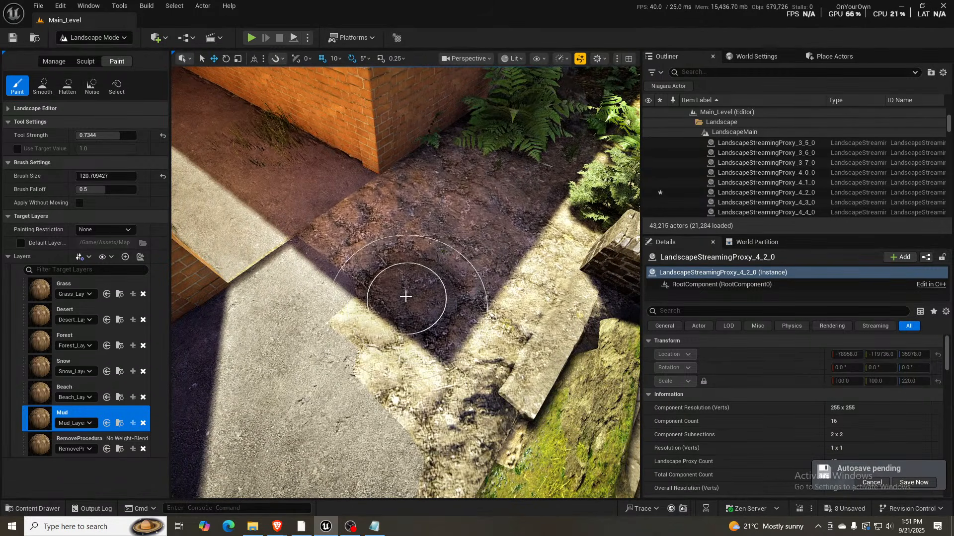
pyautogui.press(']')
pyautogui.press(']')
pyautogui.press(']')
pyautogui.press(']')
pyautogui.press(']')
pyautogui.press(']')
pyautogui.press(']')
pyautogui.moveTo(335, 319); pyautogui.dragTo(354, 312, button='right')
pyautogui.press(']')
pyautogui.press(']')
pyautogui.press(']')
pyautogui.press(']')
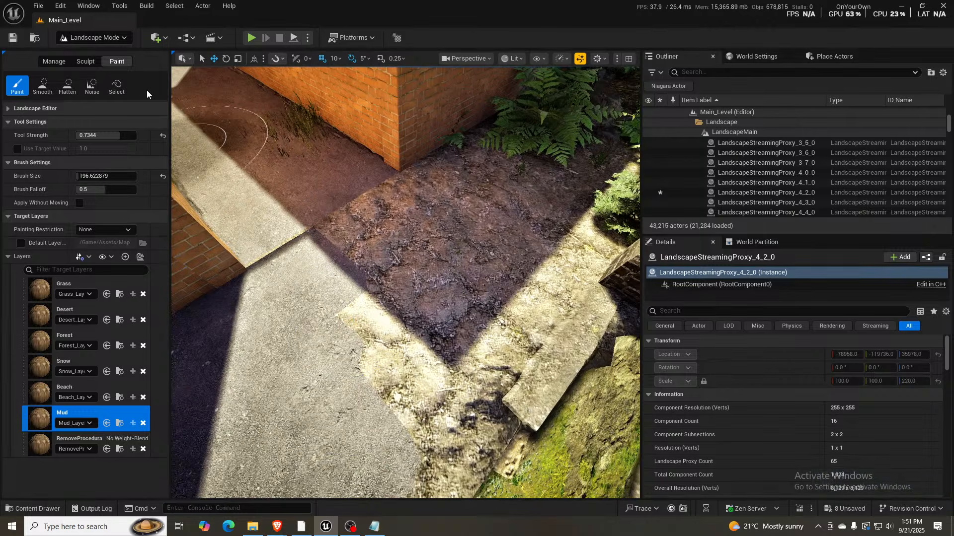
# - Pick a Flatten target height of 633.625 from the ground by the road and flatten the bare patch outside the garage gap
pyautogui.click(88, 63)
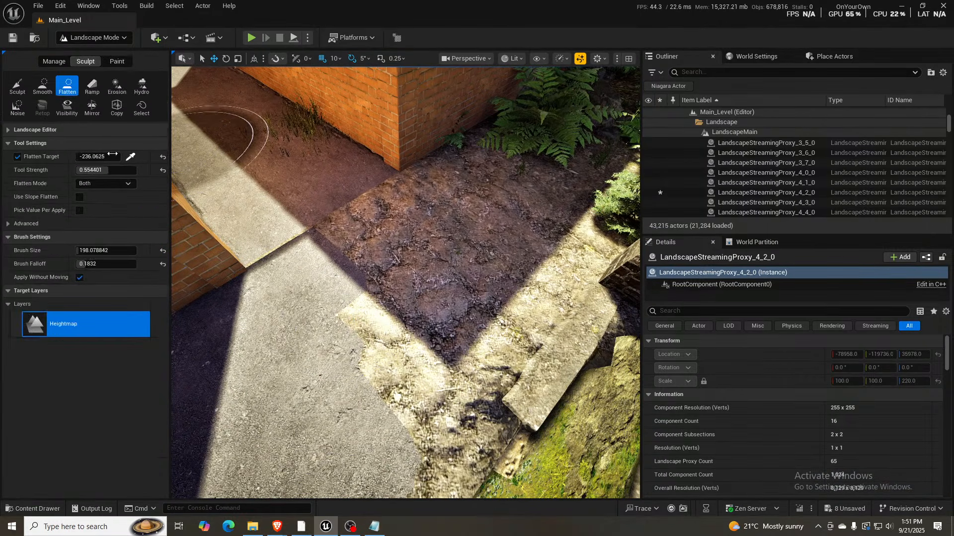
pyautogui.click(130, 157)
pyautogui.click(282, 342)
pyautogui.moveTo(292, 331)
pyautogui.mouseDown()
pyautogui.moveTo(386, 246)
pyautogui.moveTo(386, 331)
pyautogui.moveTo(496, 237)
pyautogui.moveTo(518, 197)
pyautogui.moveTo(428, 162)
pyautogui.mouseUp()
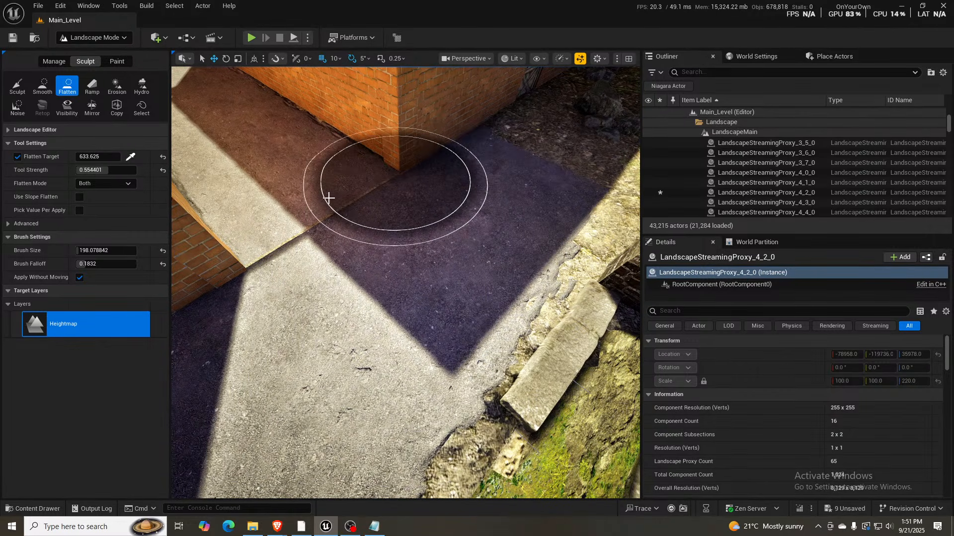
pyautogui.moveTo(411, 247)
pyautogui.mouseDown(button='right')
pyautogui.moveTo(328, 246)
pyautogui.moveTo(330, 234)
pyautogui.mouseUp(button='right')
pyautogui.press('s')
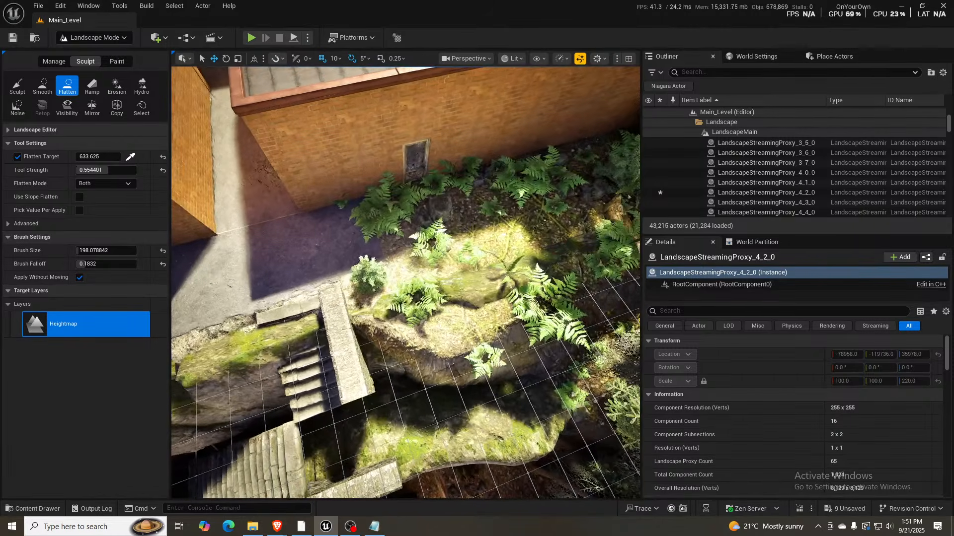
# - Flatten the overgrown ground along the second garage's back wall, past the road's end, to the 633.625 target height
pyautogui.moveTo(363, 231)
pyautogui.mouseDown()
pyautogui.moveTo(493, 194)
pyautogui.moveTo(383, 230)
pyautogui.moveTo(398, 281)
pyautogui.moveTo(579, 204)
pyautogui.moveTo(478, 186)
pyautogui.moveTo(564, 164)
pyautogui.moveTo(533, 204)
pyautogui.moveTo(420, 219)
pyautogui.mouseUp()
pyautogui.press('d')
pyautogui.moveTo(420, 219); pyautogui.dragTo(424, 206, button='right')
pyautogui.press('w')
pyautogui.moveTo(423, 206)
pyautogui.mouseDown()
pyautogui.moveTo(349, 204)
pyautogui.moveTo(460, 198)
pyautogui.moveTo(315, 228)
pyautogui.moveTo(667, 184)
pyautogui.moveTo(439, 151)
pyautogui.moveTo(479, 147)
pyautogui.moveTo(401, 174)
pyautogui.mouseUp()
pyautogui.moveTo(401, 173); pyautogui.dragTo(447, 174, button='right')
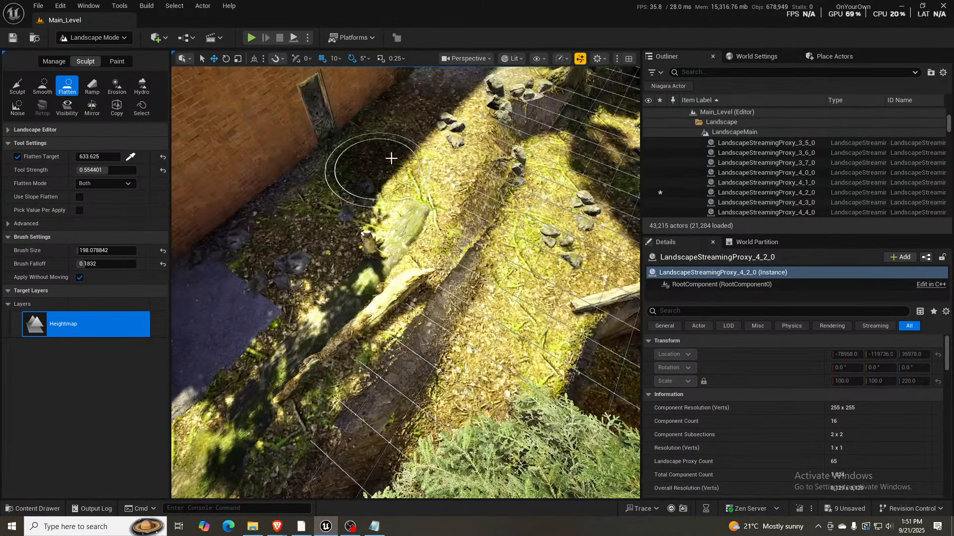
pyautogui.scroll(-3, 451, 117)
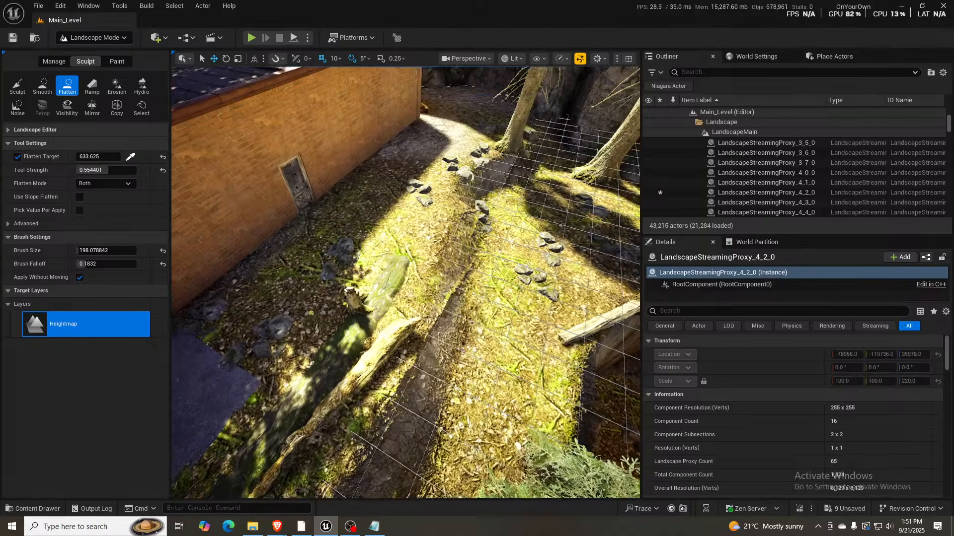
pyautogui.moveTo(396, 194); pyautogui.dragTo(191, 206, button='right')
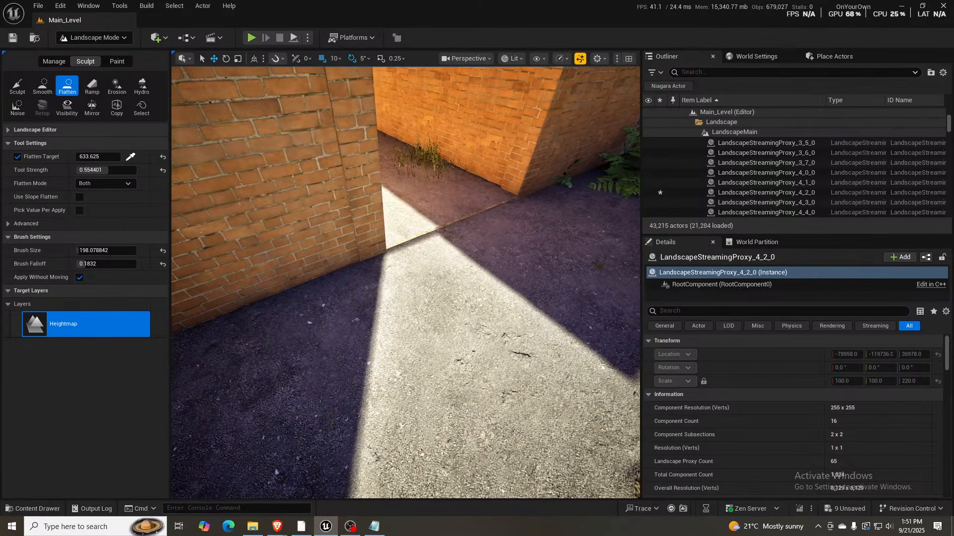
# - In Selection Mode, tilt the road piece between the garages about -0.557° around Y and shift it to about Y -35340
pyautogui.hotkey('shift', '1')
pyautogui.click(405, 177)
pyautogui.moveTo(411, 194); pyautogui.dragTo(462, 166, button='right')
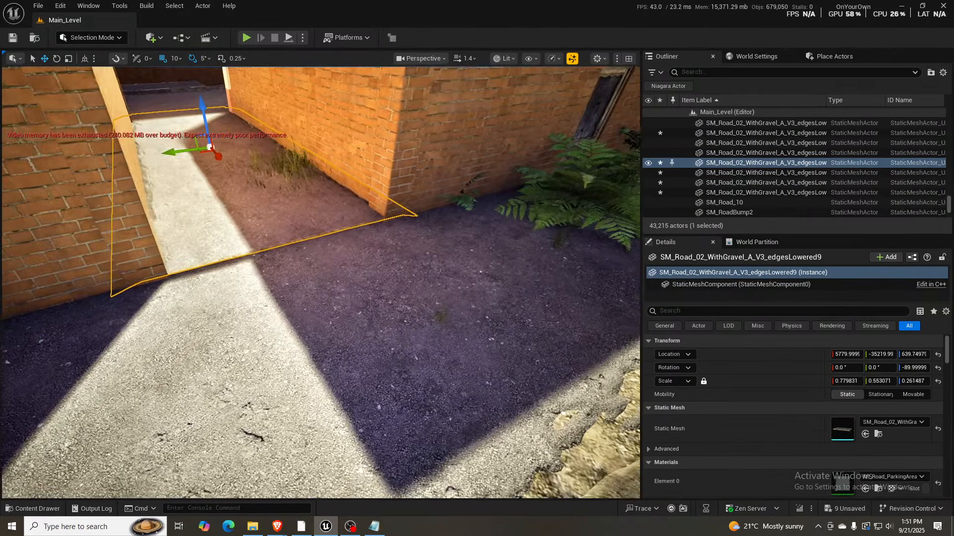
pyautogui.moveTo(410, 194); pyautogui.dragTo(402, 152, button='right')
pyautogui.moveTo(320, 283); pyautogui.dragTo(419, 195, button='right')
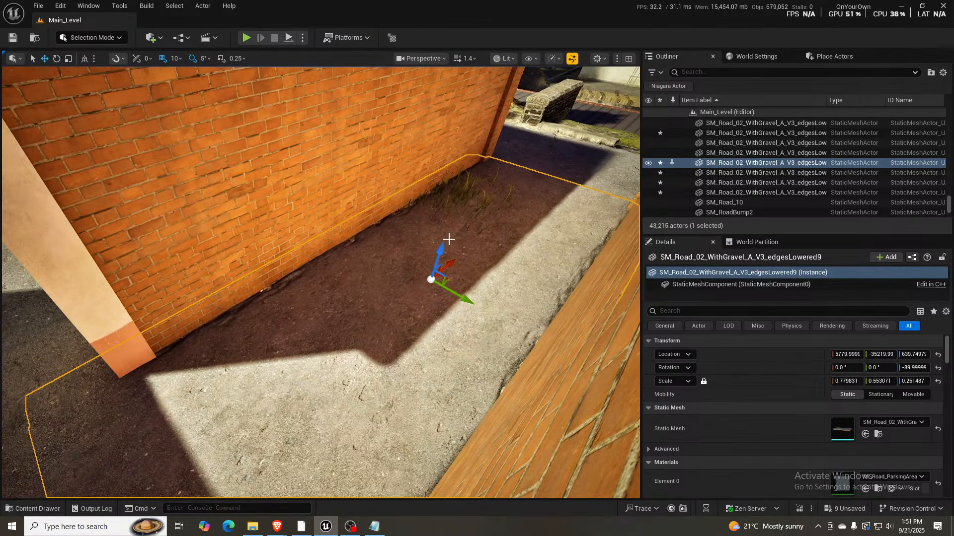
pyautogui.press('e')
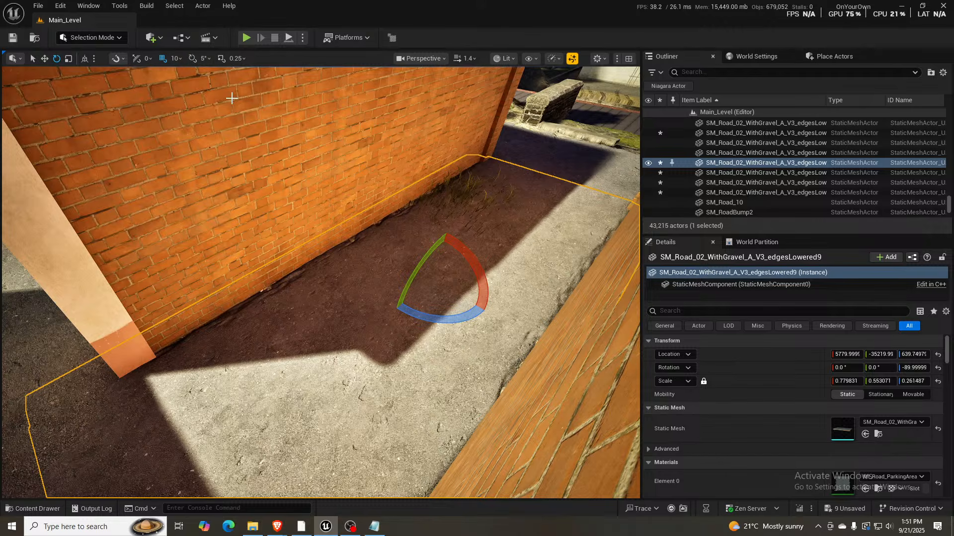
pyautogui.moveTo(409, 282); pyautogui.dragTo(476, 239)
pyautogui.press('w')
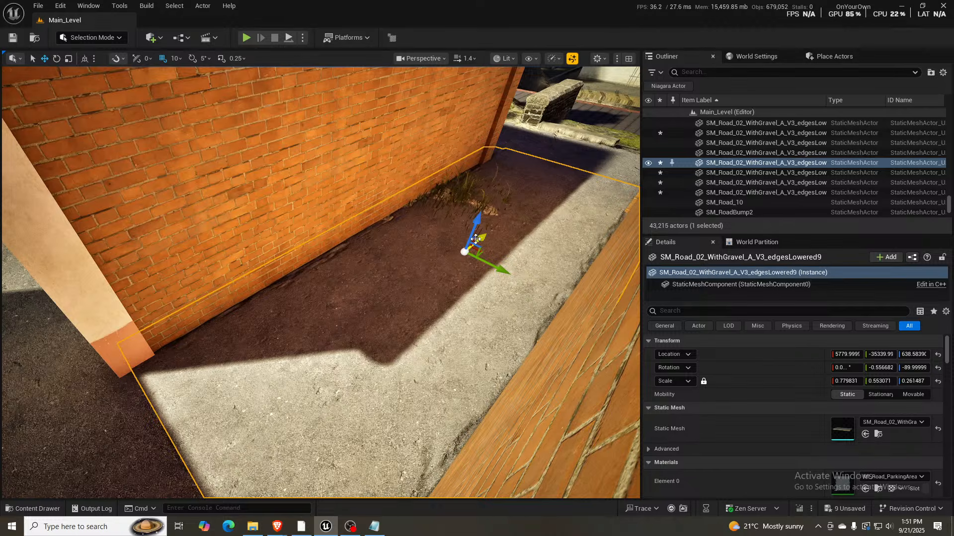
# - Move the tilted road piece back to about Y -35310 to meet the front alley, and check the surrounding asphalt from above
pyautogui.moveTo(475, 239); pyautogui.dragTo(446, 213, button='right')
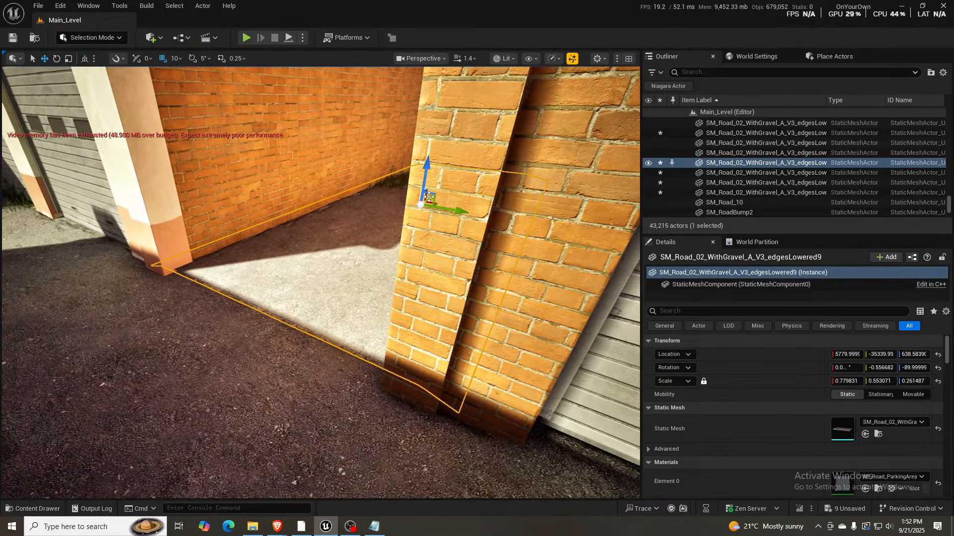
pyautogui.moveTo(430, 200); pyautogui.dragTo(429, 200)
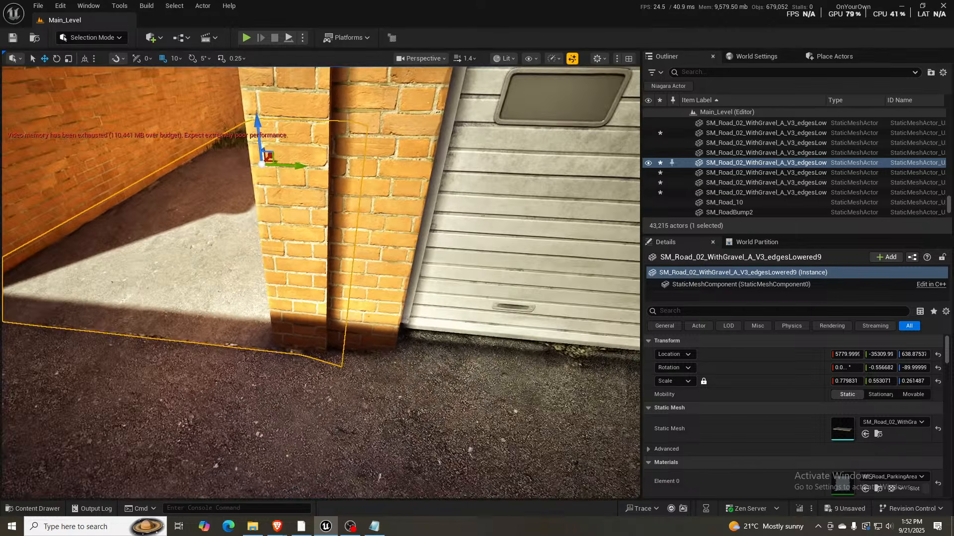
pyautogui.moveTo(429, 200); pyautogui.dragTo(379, 200, button='right')
pyautogui.press('a')
pyautogui.press('q')
pyautogui.press('e')
pyautogui.press('s')
pyautogui.press('w')
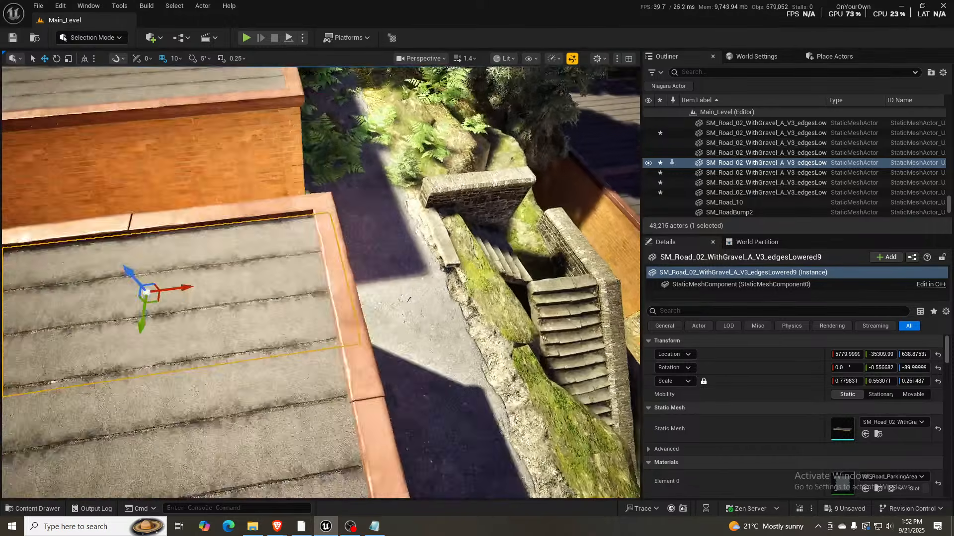
# - Reset the X and Y rotation of the road piece between the garages to 0°
pyautogui.press('w')
pyautogui.moveTo(379, 199); pyautogui.dragTo(279, 196, button='right')
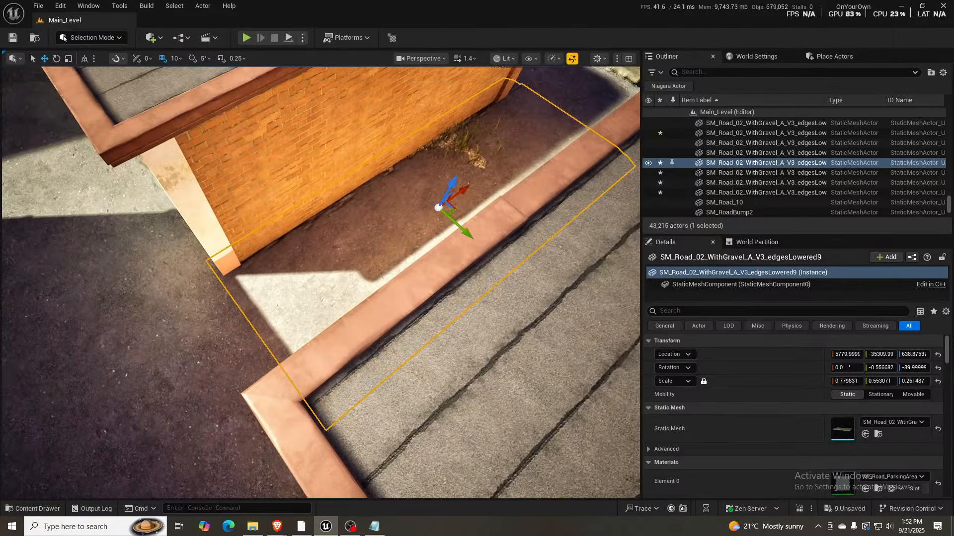
pyautogui.click(887, 368)
pyautogui.write('0')
pyautogui.click(843, 368)
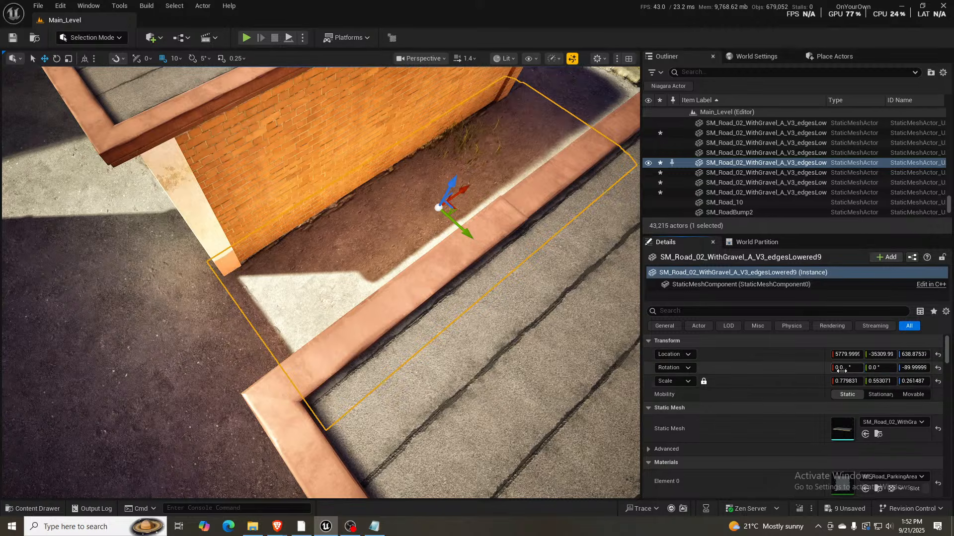
pyautogui.write('0')
pyautogui.press('Return')
pyautogui.moveTo(564, 285); pyautogui.dragTo(564, 311, button='right')
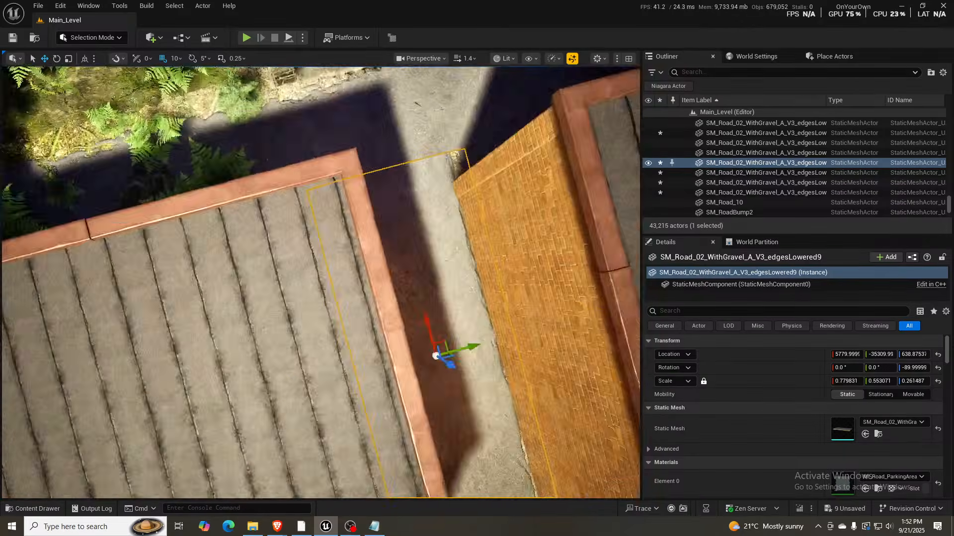
# - Move the levelled road piece to about Y -35260 and shrink its X scale to about 0.677 to fit between the garages
pyautogui.moveTo(321, 283); pyautogui.dragTo(479, 233, button='right')
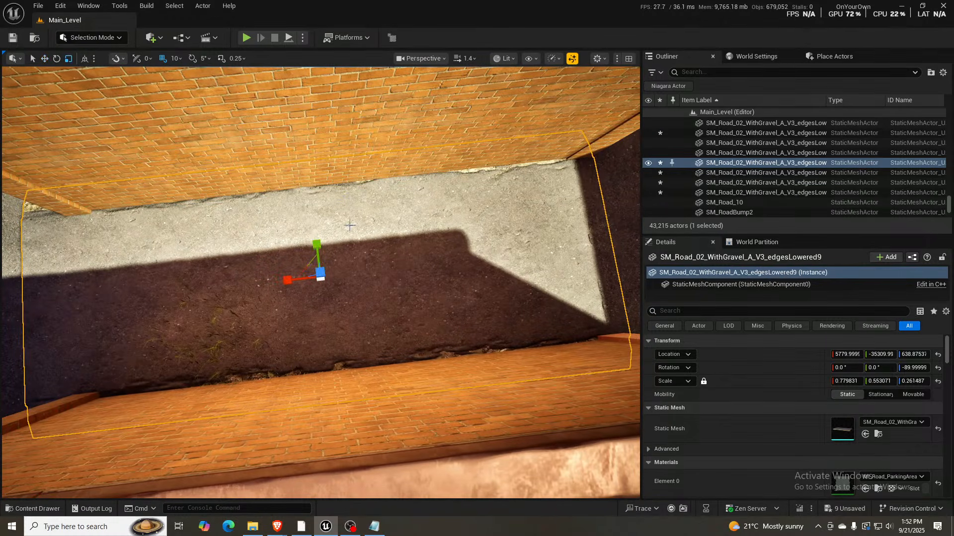
pyautogui.moveTo(287, 279)
pyautogui.mouseDown()
pyautogui.moveTo(297, 279)
pyautogui.moveTo(282, 280)
pyautogui.mouseUp()
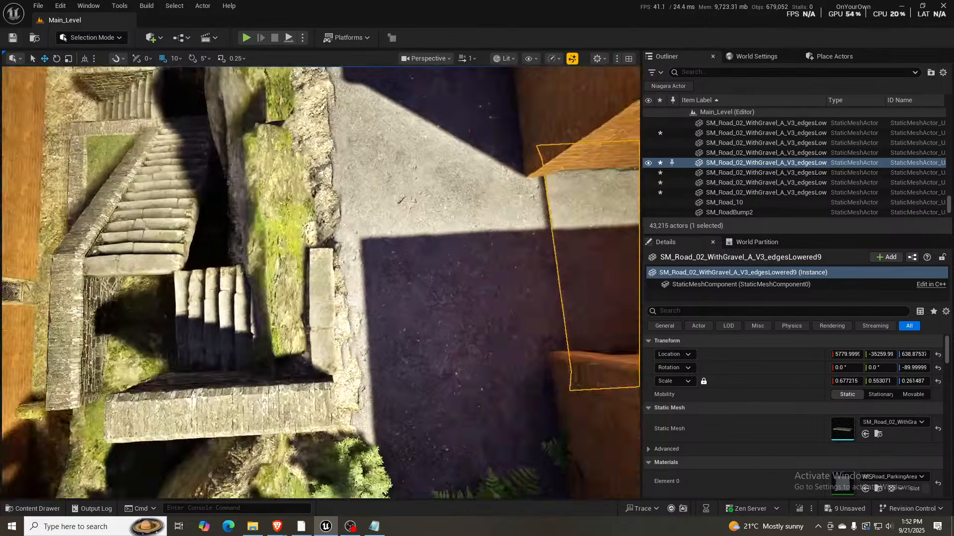
pyautogui.moveTo(321, 282); pyautogui.dragTo(447, 209, button='right')
pyautogui.scroll(-1, 321, 282)
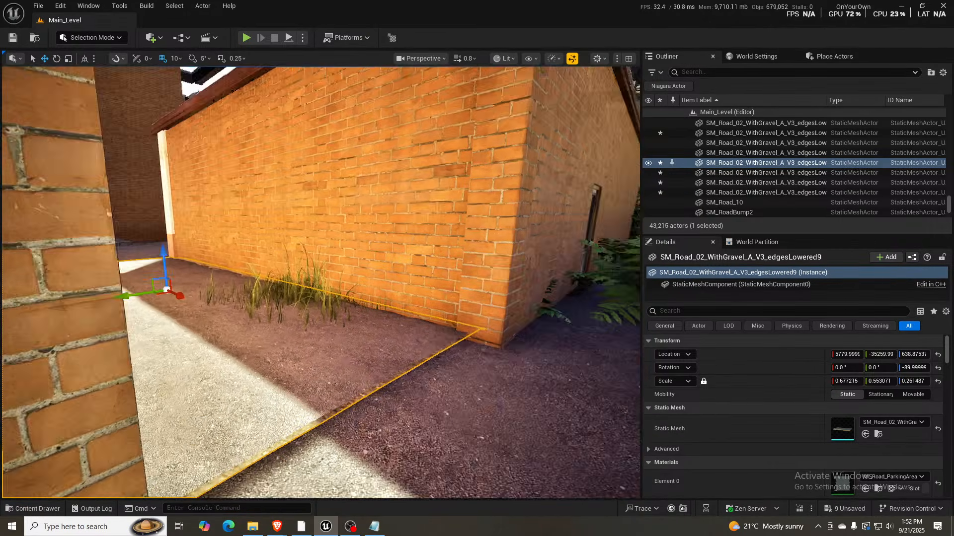
# - Inspect both ends of the road piece between the garages, where it meets the front and back alleys
pyautogui.press('w')
pyautogui.moveTo(321, 282); pyautogui.dragTo(427, 291, button='right')
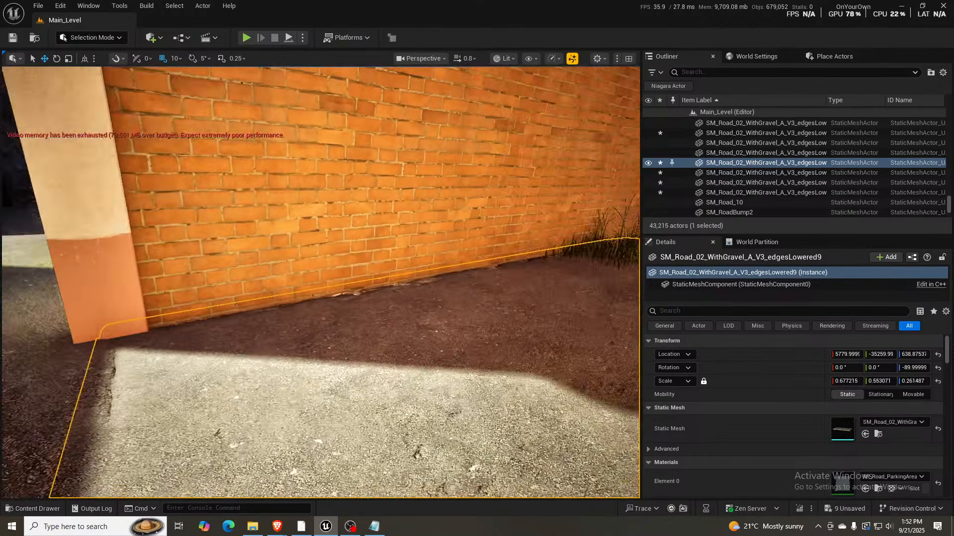
pyautogui.press('s')
pyautogui.moveTo(225, 308)
pyautogui.mouseDown(button='right')
pyautogui.moveTo(337, 293)
pyautogui.moveTo(415, 298)
pyautogui.moveTo(224, 310)
pyautogui.mouseUp(button='right')
pyautogui.press('s')
pyautogui.press('q')
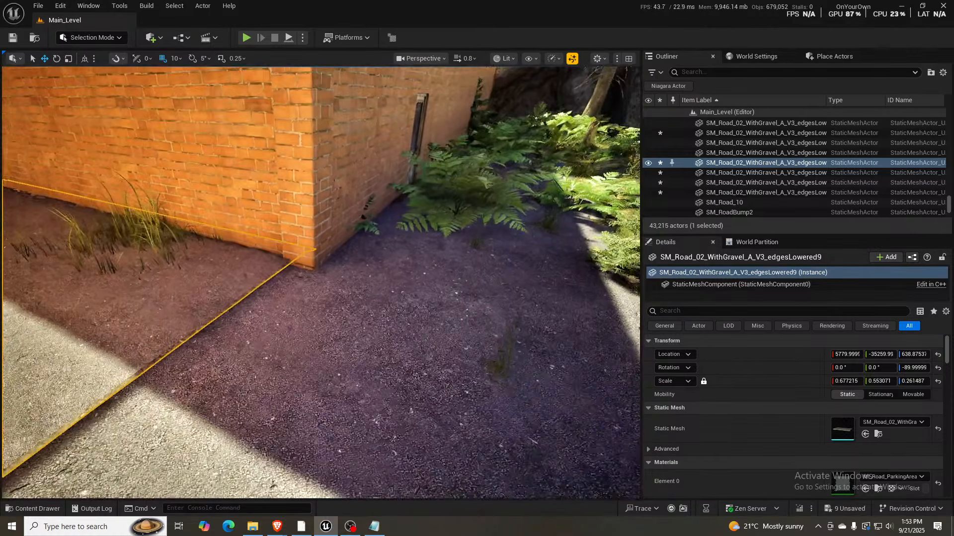
pyautogui.moveTo(320, 283); pyautogui.dragTo(320, 298, button='right')
pyautogui.press('s')
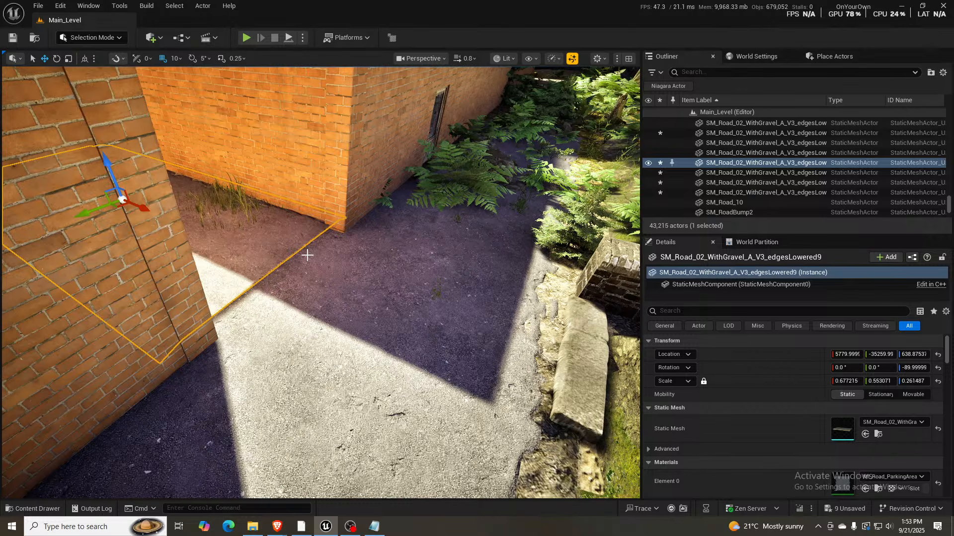
pyautogui.moveTo(330, 274); pyautogui.dragTo(301, 278, button='right')
pyautogui.press('w')
pyautogui.press('w')
# - Paint the Mud layer over the overgrown alley behind the second garage, and return to Selection Mode
pyautogui.click(353, 364)
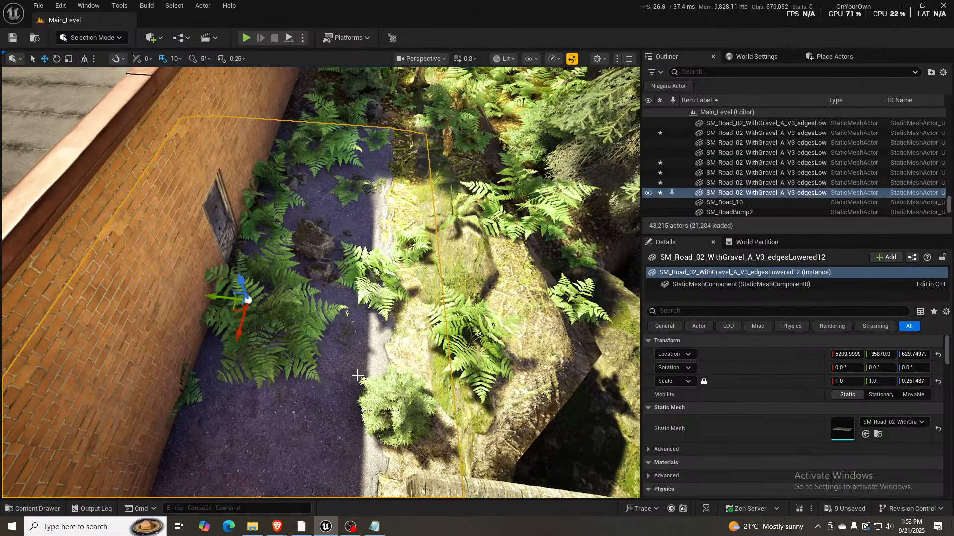
pyautogui.hotkey('shift', '2')
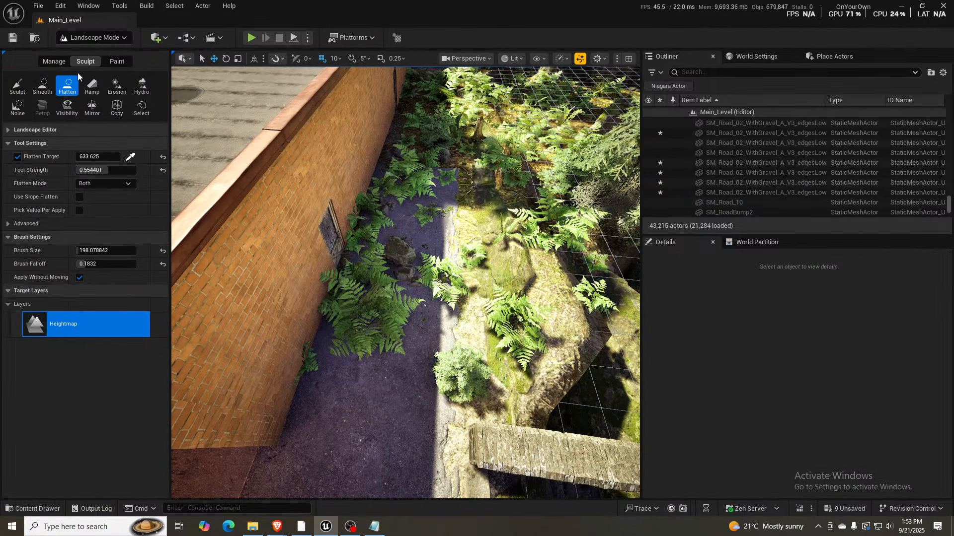
pyautogui.click(112, 64)
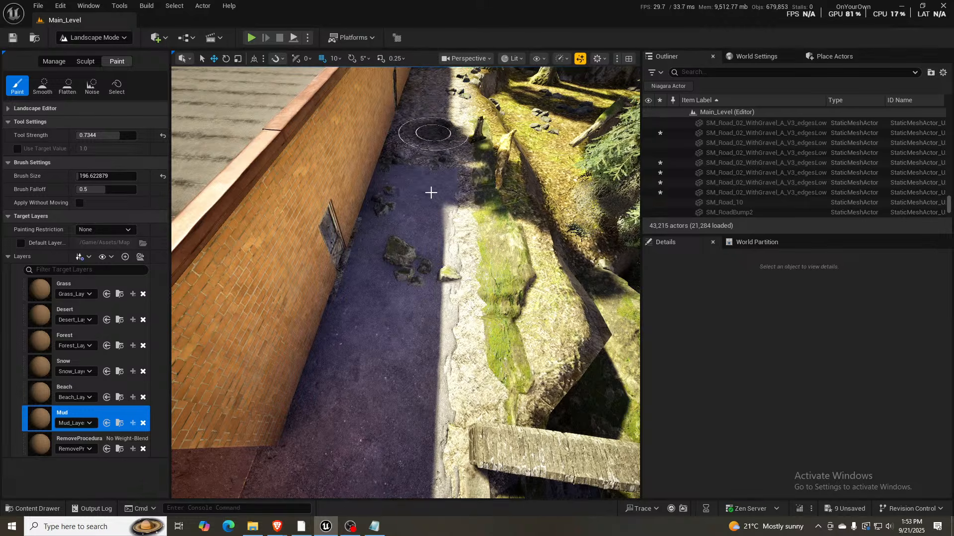
pyautogui.moveTo(426, 216); pyautogui.dragTo(363, 211, button='right')
pyautogui.hotkey('shift', '1')
# - Lower a small patch of landscape at the outer edge of the first garage's back road with the Sculpt tool
pyautogui.moveTo(426, 215)
pyautogui.mouseDown(button='right')
pyautogui.moveTo(144, 211)
pyautogui.moveTo(109, 129)
pyautogui.mouseUp(button='right')
pyautogui.press('w')
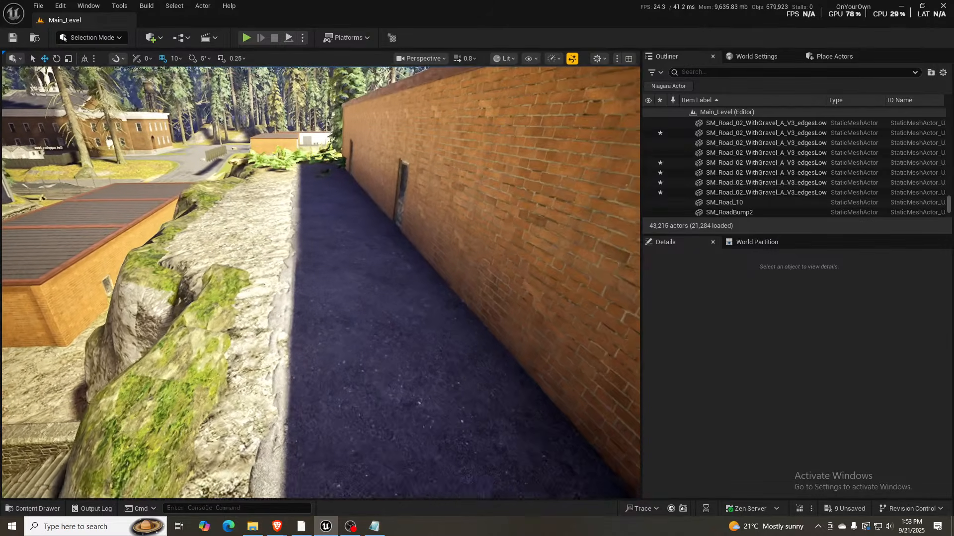
pyautogui.moveTo(389, 296); pyautogui.dragTo(278, 367, button='right')
pyautogui.press('s')
pyautogui.press('a')
pyautogui.click(411, 335)
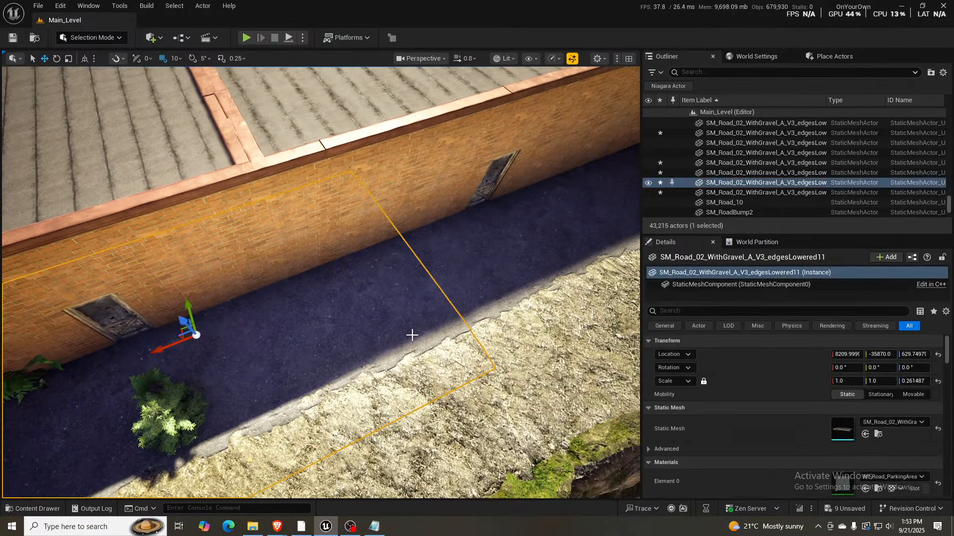
pyautogui.hotkey('shift', '2')
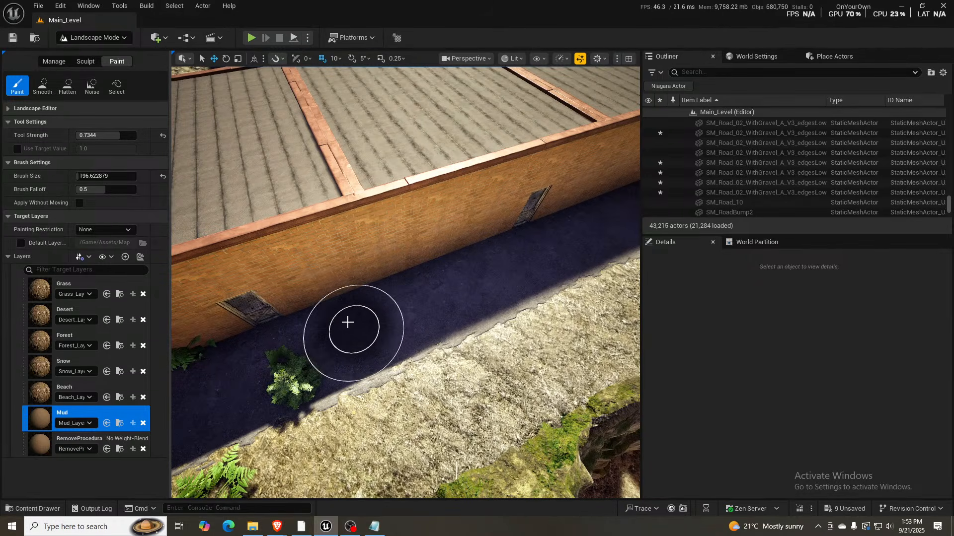
pyautogui.click(82, 62)
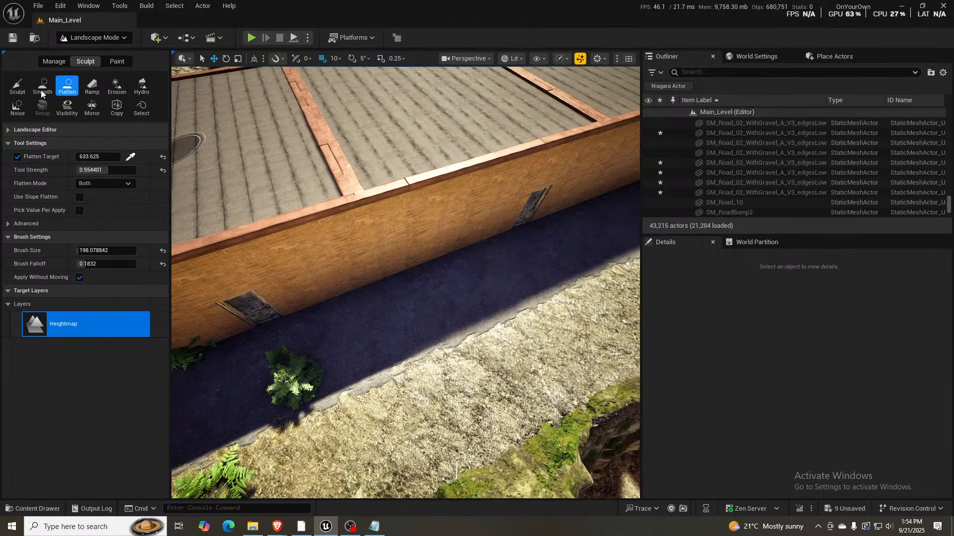
pyautogui.click(18, 86)
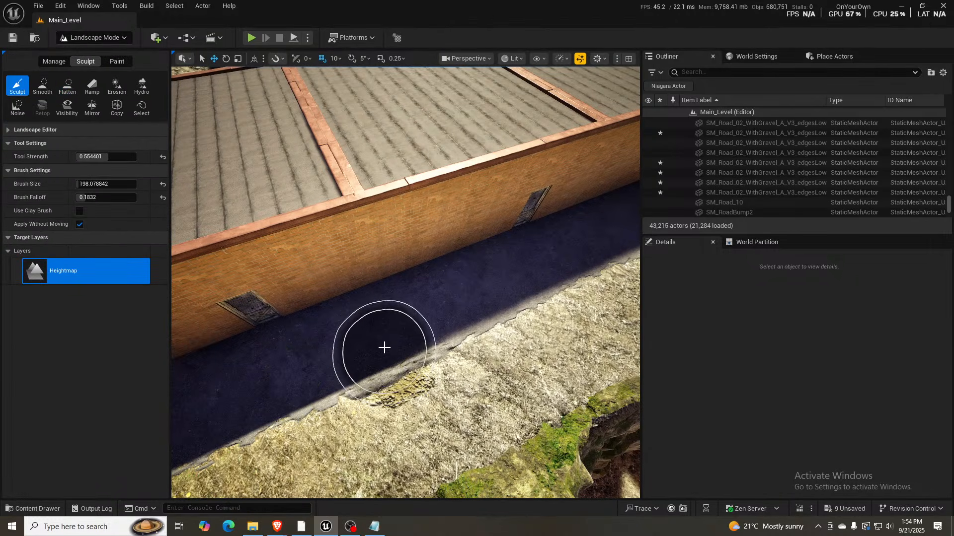
# - Pick a Flatten target height of 625.03125 from the lowered patch and flatten the outer road edge behind the first garage
pyautogui.click(66, 86)
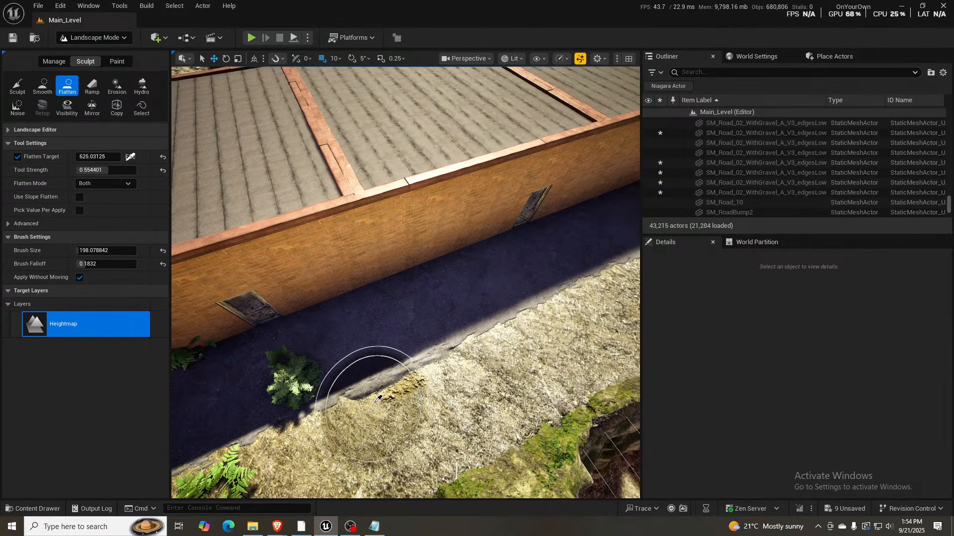
pyautogui.moveTo(378, 399)
pyautogui.mouseDown()
pyautogui.moveTo(351, 388)
pyautogui.moveTo(195, 428)
pyautogui.mouseUp()
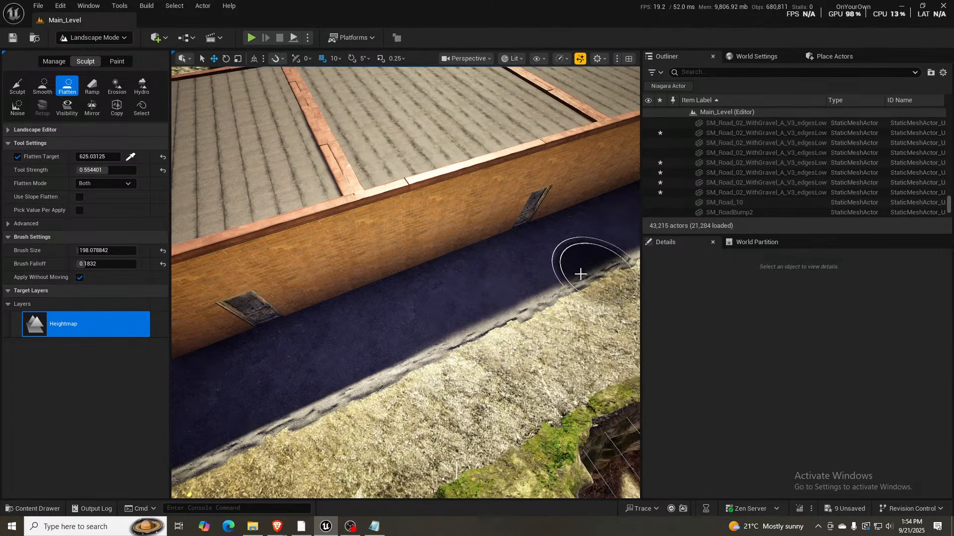
pyautogui.moveTo(580, 274)
pyautogui.mouseDown(button='right')
pyautogui.moveTo(452, 278)
pyautogui.moveTo(547, 281)
pyautogui.mouseUp(button='right')
pyautogui.press('d')
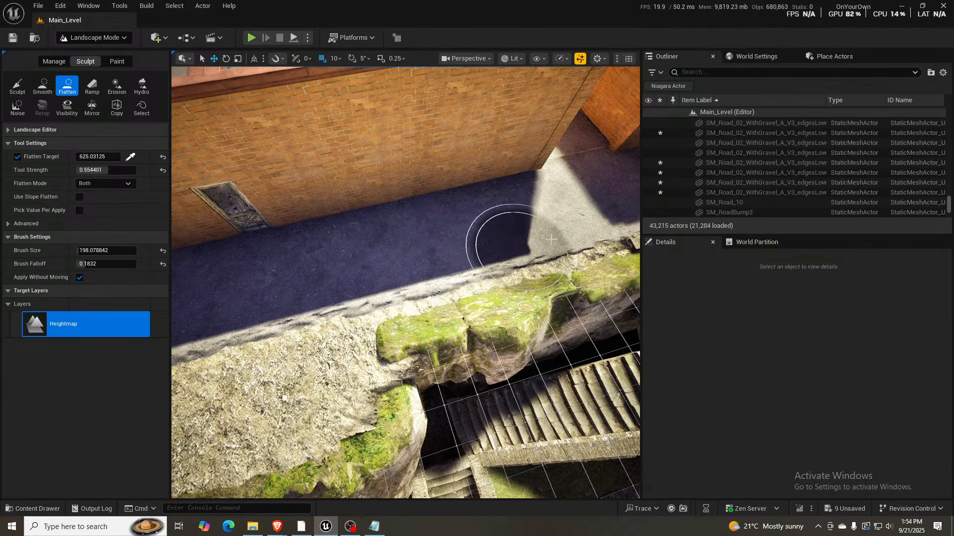
pyautogui.moveTo(469, 243)
pyautogui.mouseDown(button='right')
pyautogui.moveTo(362, 244)
pyautogui.moveTo(437, 236)
pyautogui.mouseUp(button='right')
pyautogui.press('d')
pyautogui.press('d')
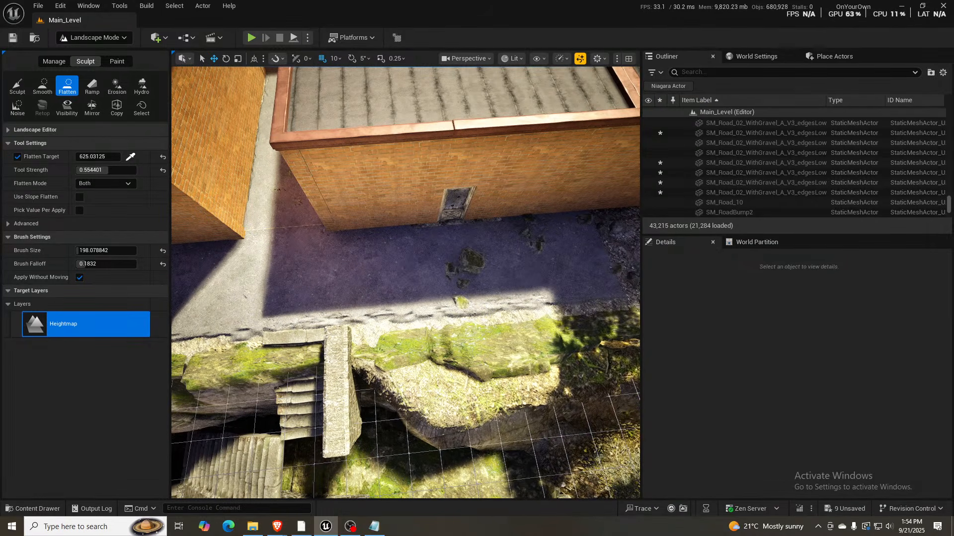
# - Continue flattening the ground behind the second garage, past the road's end, to the 625.03125 target height
pyautogui.press('d')
pyautogui.moveTo(489, 307); pyautogui.dragTo(494, 308, button='right')
pyautogui.moveTo(457, 277); pyautogui.dragTo(478, 243)
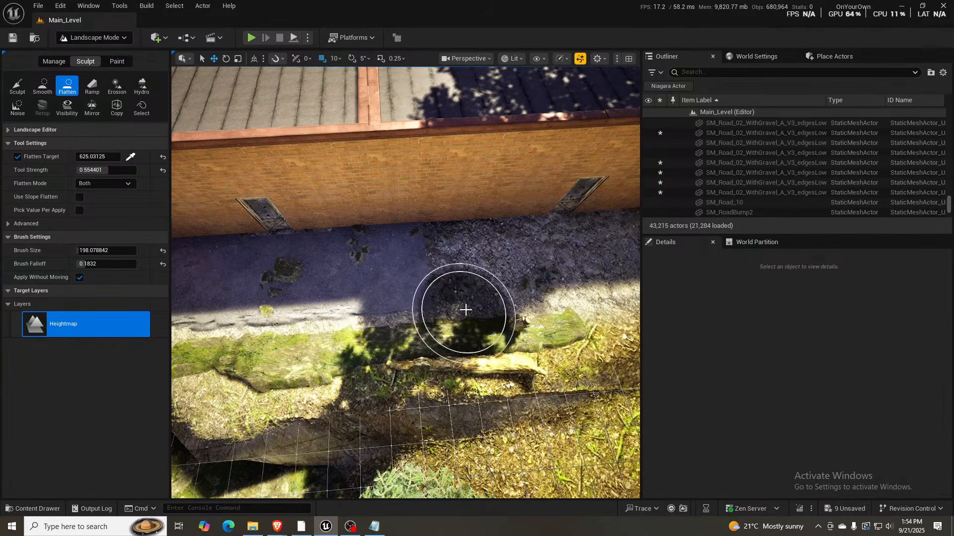
pyautogui.press('d')
pyautogui.moveTo(466, 310)
pyautogui.mouseDown(button='right')
pyautogui.moveTo(432, 309)
pyautogui.moveTo(452, 310)
pyautogui.mouseUp(button='right')
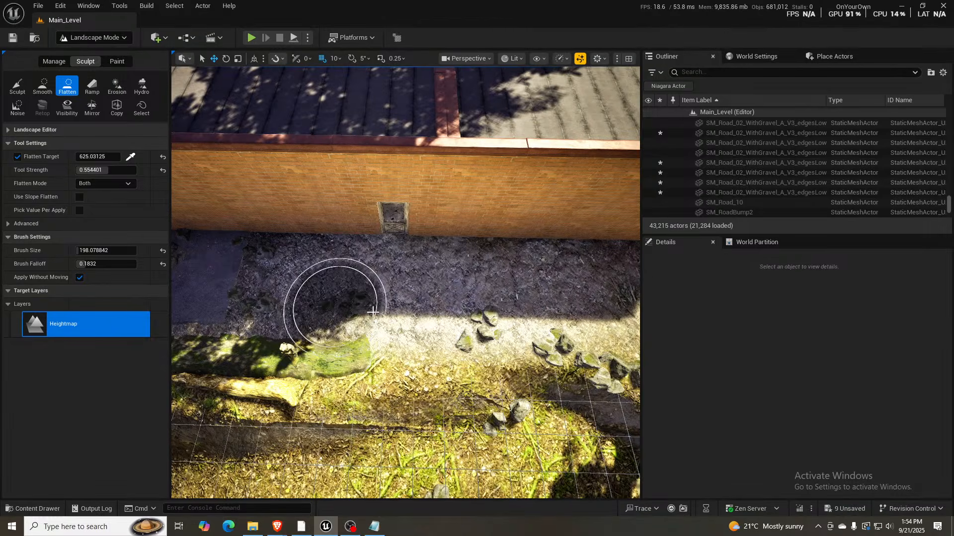
pyautogui.moveTo(338, 308); pyautogui.dragTo(432, 258, button='right')
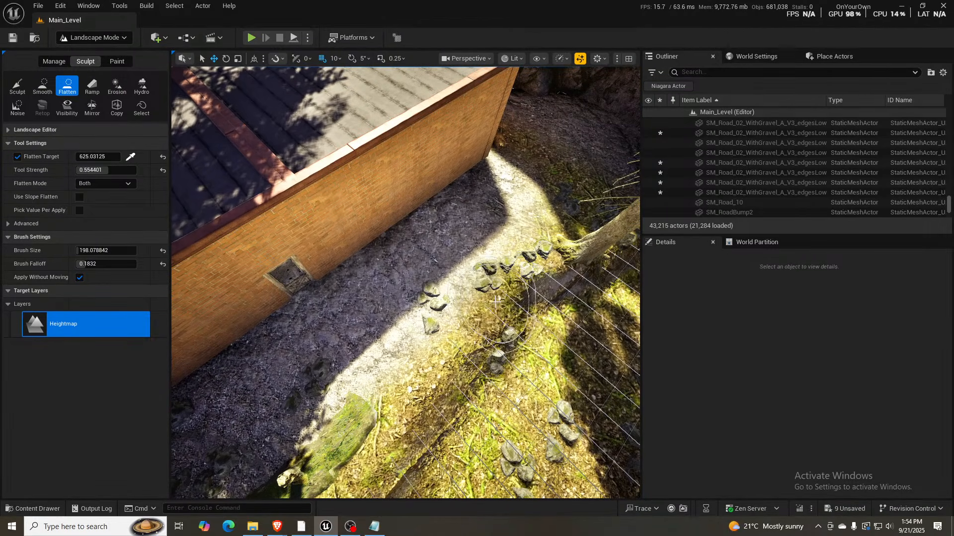
# - In Selection Mode, examine the seam at the garage gap and the flattened road edge behind the second garage
pyautogui.moveTo(406, 312)
pyautogui.mouseDown(button='right')
pyautogui.moveTo(293, 302)
pyautogui.moveTo(386, 292)
pyautogui.mouseUp(button='right')
pyautogui.press('a')
pyautogui.press('w')
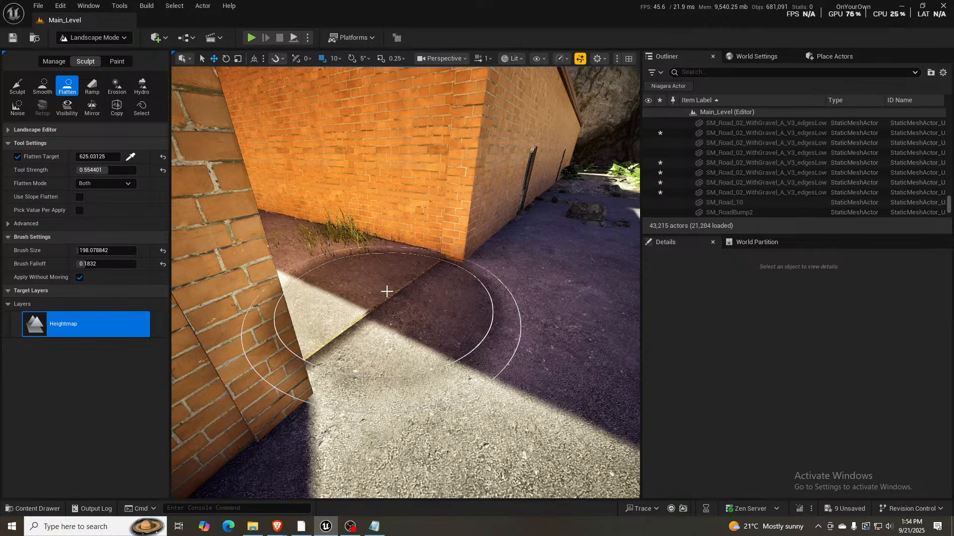
pyautogui.hotkey('shift', '1')
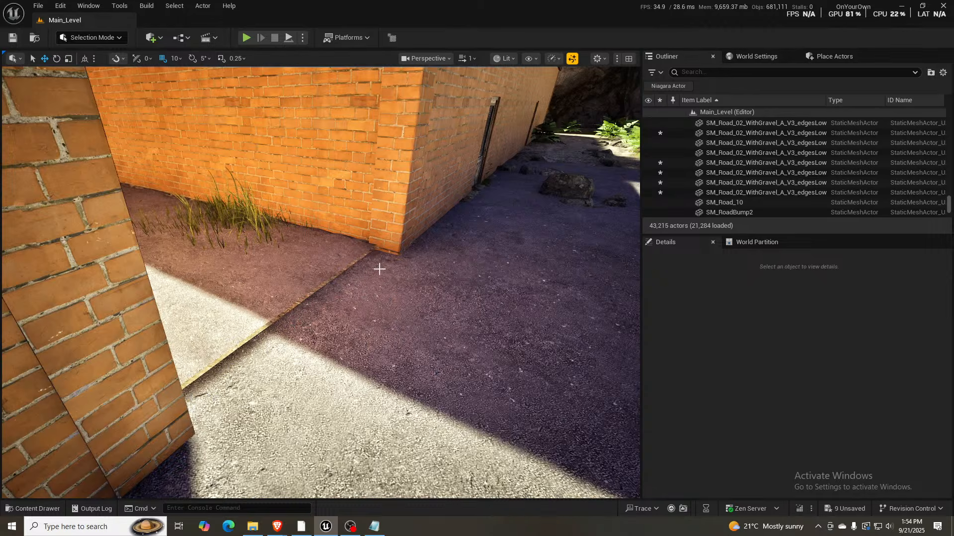
pyautogui.moveTo(380, 269); pyautogui.dragTo(355, 269, button='right')
pyautogui.press('s')
pyautogui.press('d')
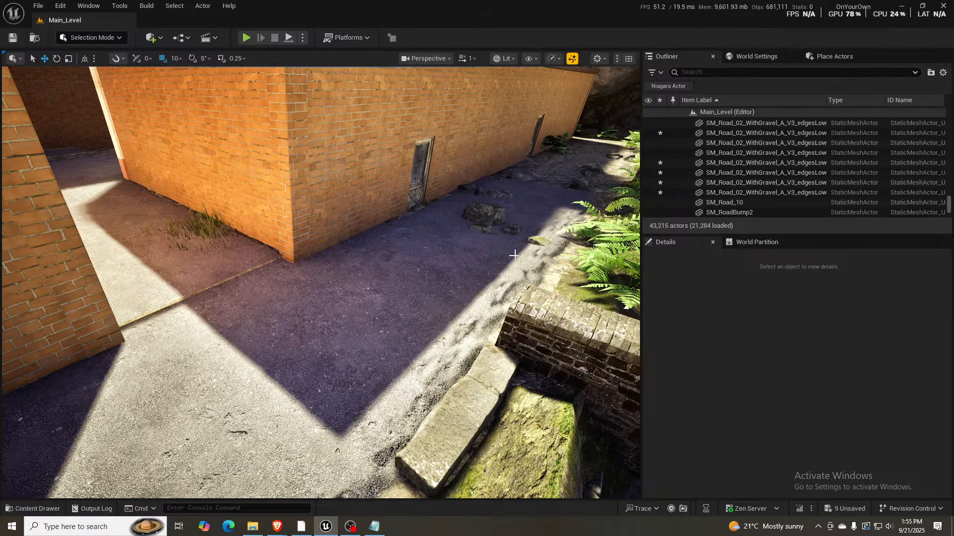
pyautogui.moveTo(515, 255); pyautogui.dragTo(377, 264, button='right')
pyautogui.press('d')
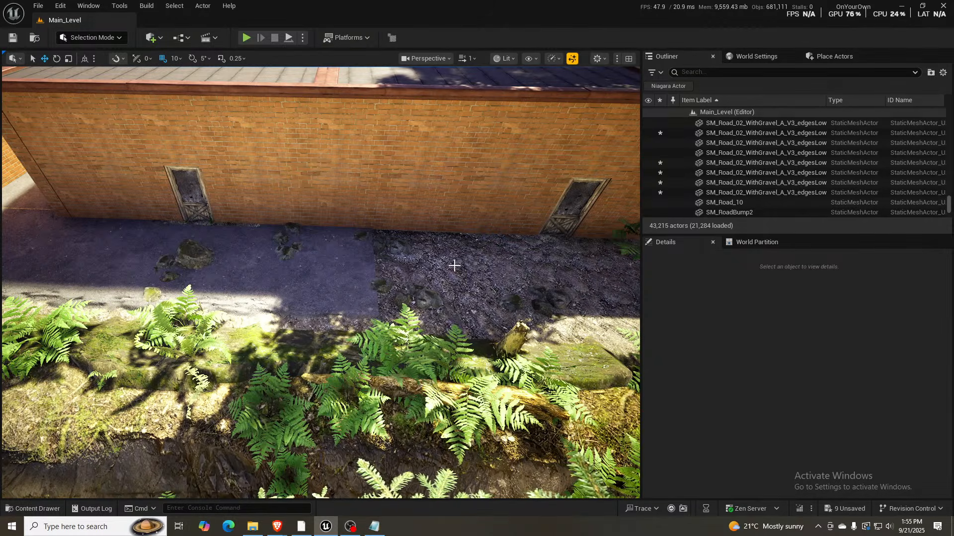
# - Duplicate the last back alley road piece along the second garage's wall, placing the copy at about X 3700
pyautogui.click(308, 274)
pyautogui.moveTo(261, 267); pyautogui.dragTo(256, 253, button='right')
pyautogui.press('s')
pyautogui.press('w')
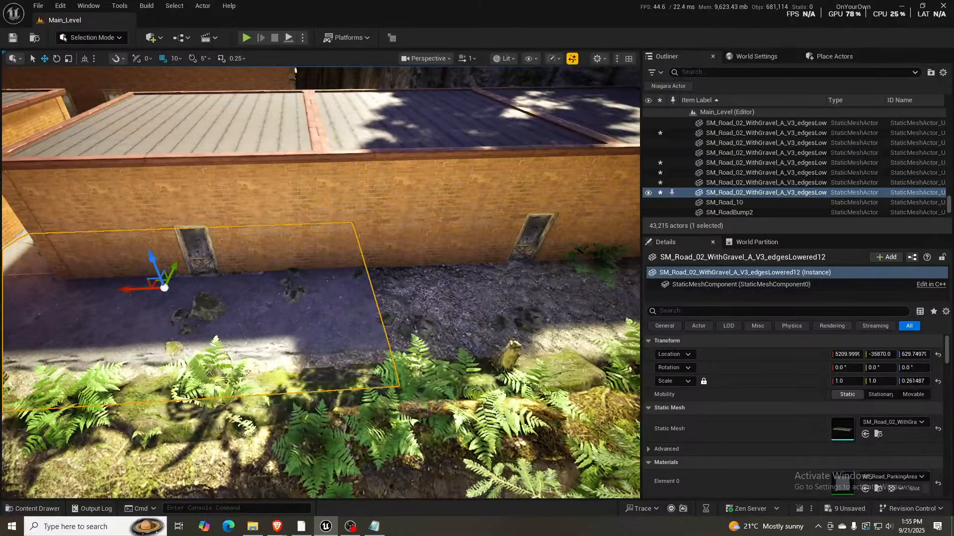
pyautogui.keyDown('alt'); pyautogui.moveTo(128, 291); pyautogui.dragTo(526, 278); pyautogui.keyUp('alt')
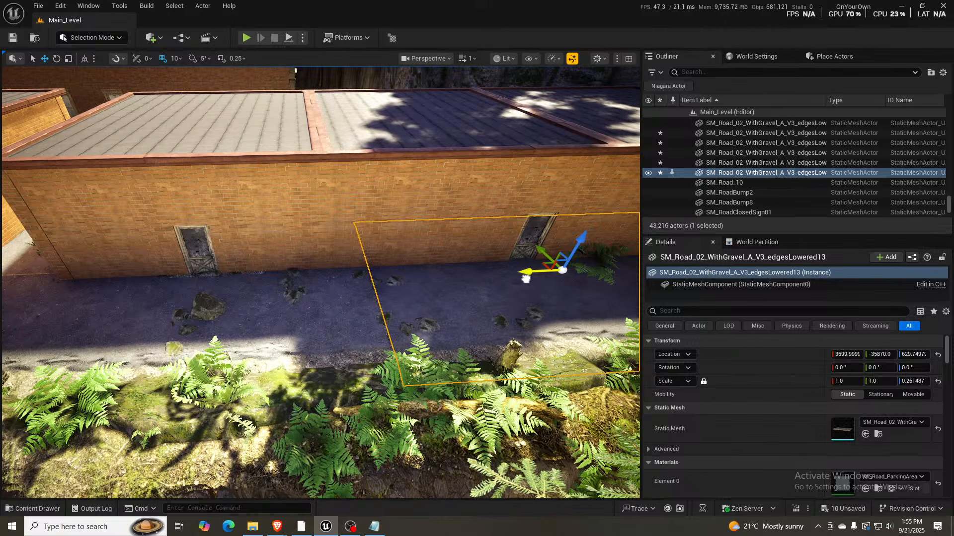
# - Shift the duplicated road piece to about X 3710 to close the seam with its neighbour
pyautogui.moveTo(525, 278); pyautogui.dragTo(565, 281, button='right')
pyautogui.press('w')
pyautogui.press('s')
pyautogui.moveTo(501, 246); pyautogui.dragTo(506, 252, button='right')
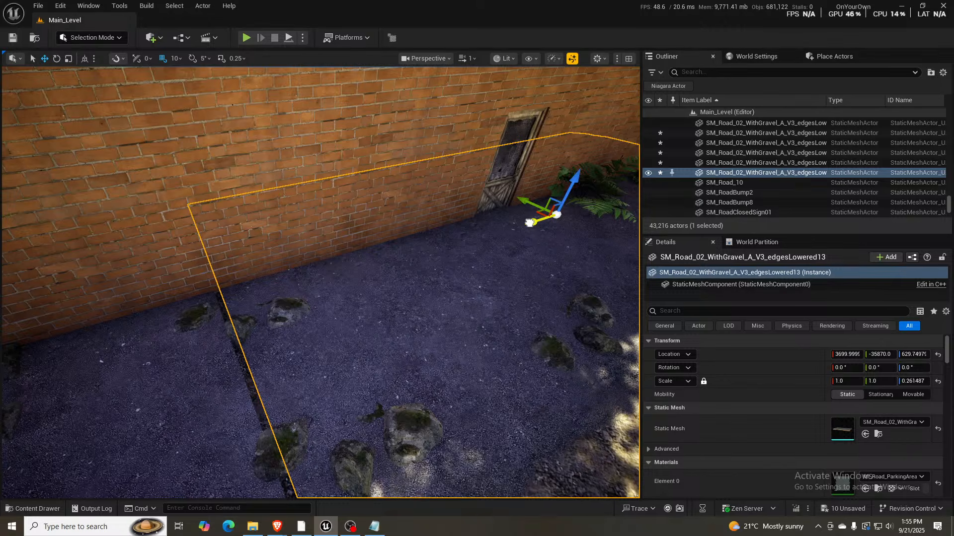
pyautogui.moveTo(529, 222); pyautogui.dragTo(528, 223)
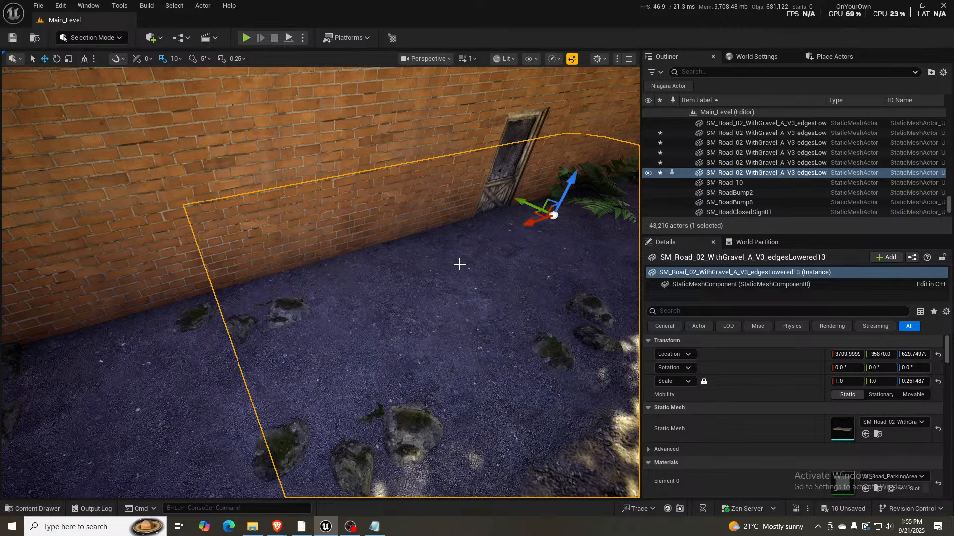
# - In Landscape Mode, enlarge the brush to 229.30098 and raise the bare ground beyond the duplicated road's end at the second garage's rear corner with Sculpt
pyautogui.moveTo(446, 280); pyautogui.dragTo(398, 278, button='right')
pyautogui.press('d')
pyautogui.press('s')
pyautogui.press('s')
pyautogui.press('w')
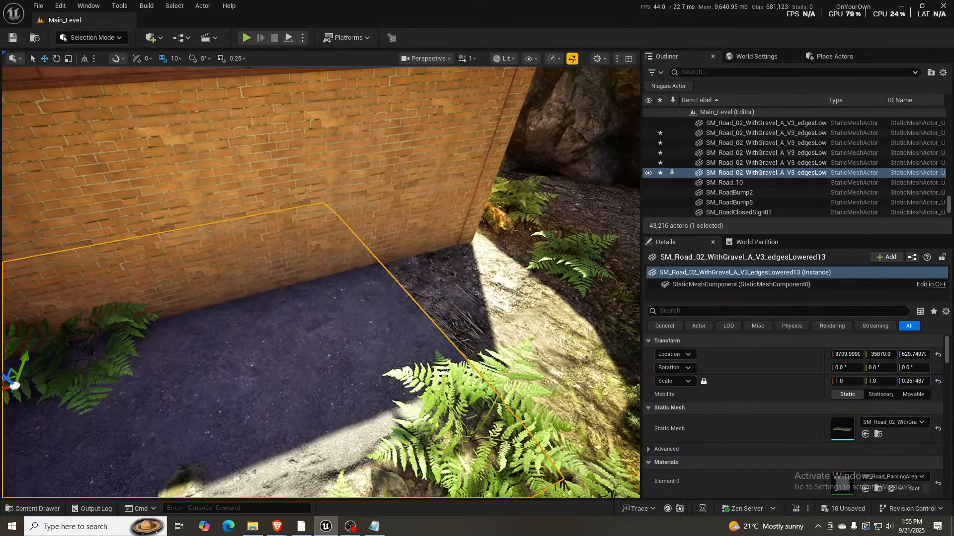
pyautogui.click(495, 282)
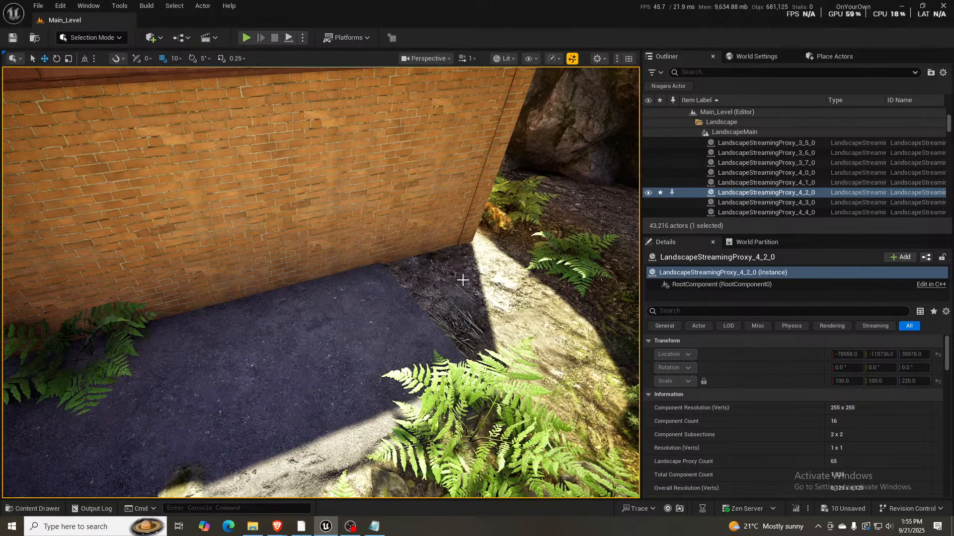
pyautogui.hotkey('shift', '2')
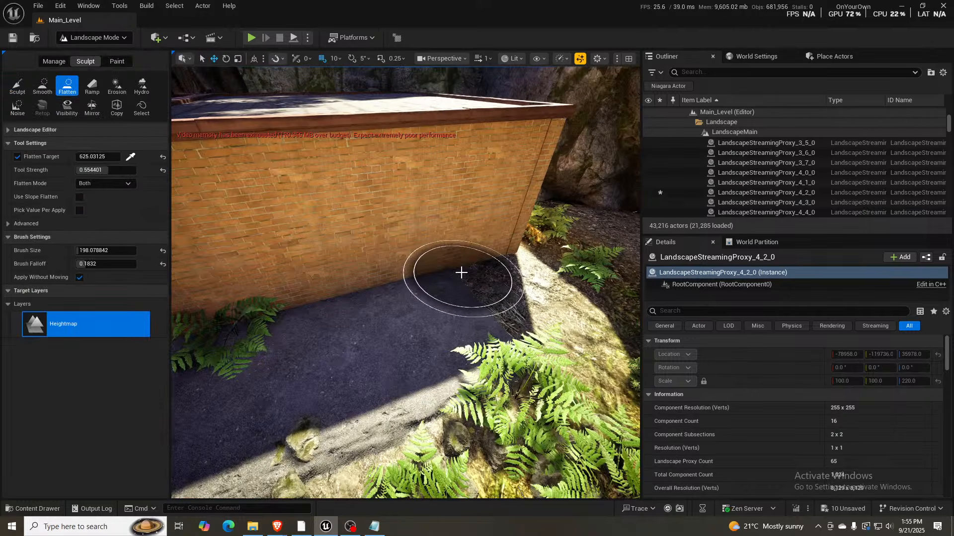
pyautogui.moveTo(462, 272)
pyautogui.mouseDown(button='right')
pyautogui.moveTo(461, 248)
pyautogui.moveTo(485, 273)
pyautogui.mouseUp(button='right')
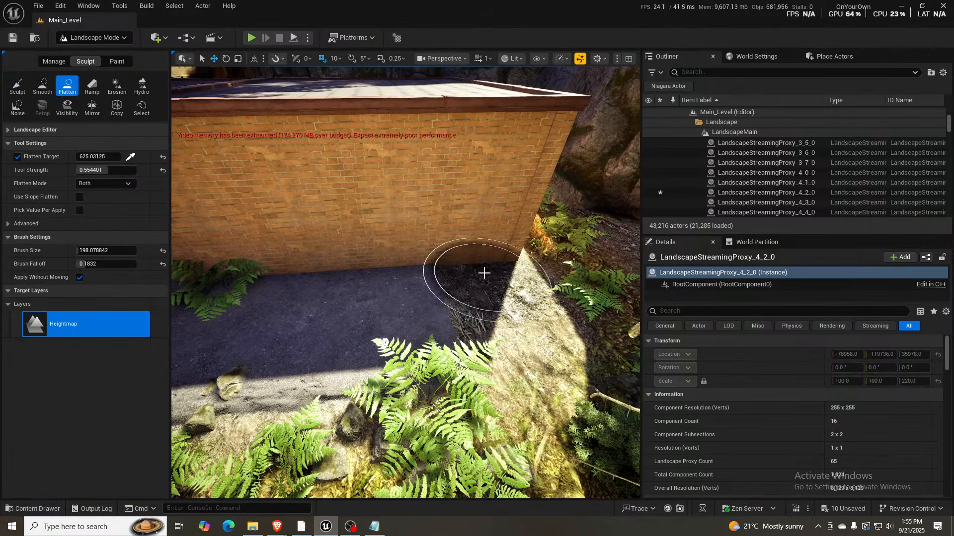
pyautogui.press(']')
pyautogui.press(']')
pyautogui.press(']')
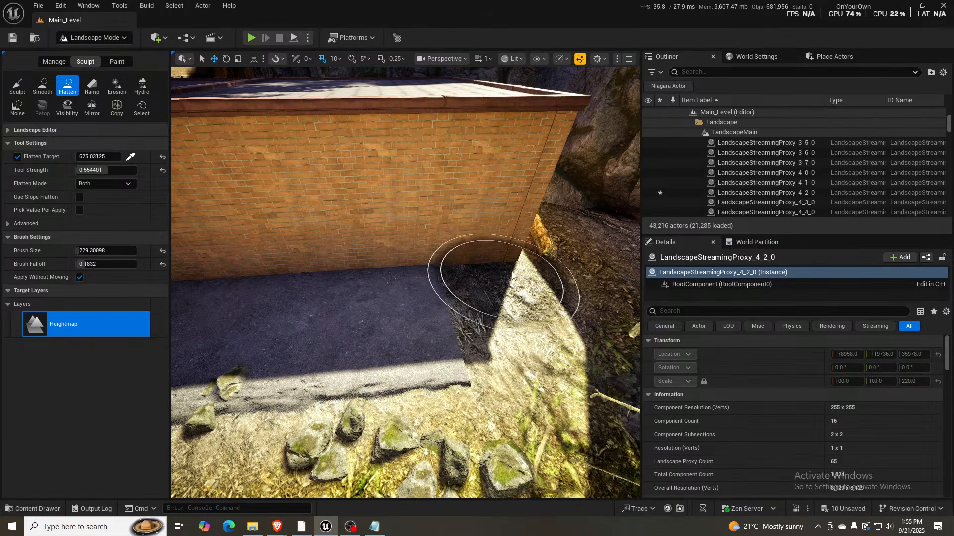
pyautogui.click(17, 86)
pyautogui.moveTo(457, 269)
pyautogui.mouseDown()
pyautogui.moveTo(495, 269)
pyautogui.moveTo(561, 372)
pyautogui.mouseUp()
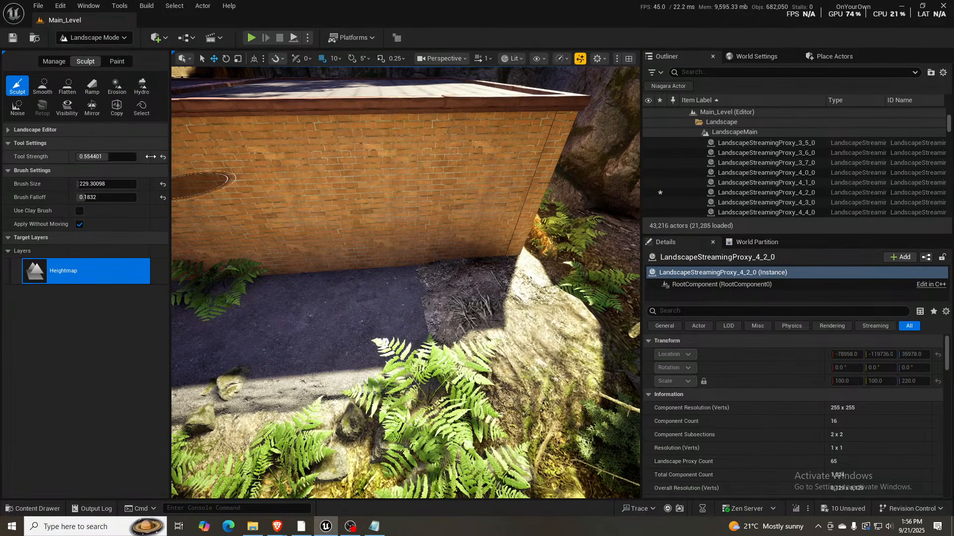
# - Flatten the raised ground at the garage's rear corner to a sampled target height of 638.78125, and return to Selection Mode
pyautogui.click(59, 64)
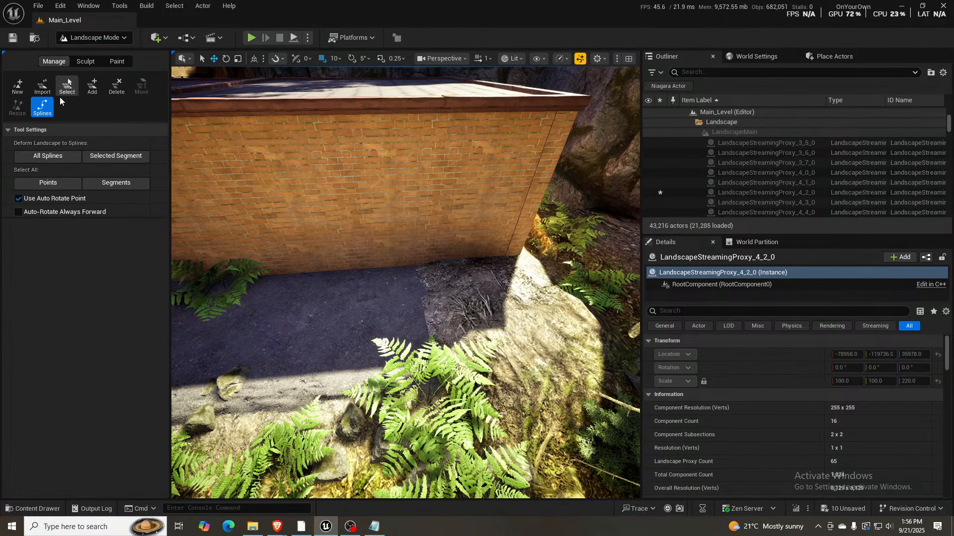
pyautogui.click(93, 65)
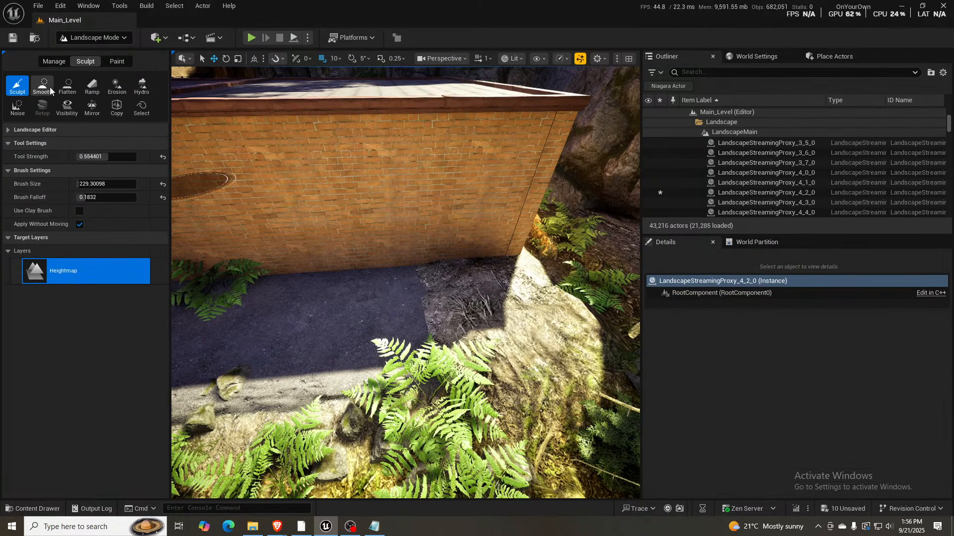
pyautogui.click(63, 88)
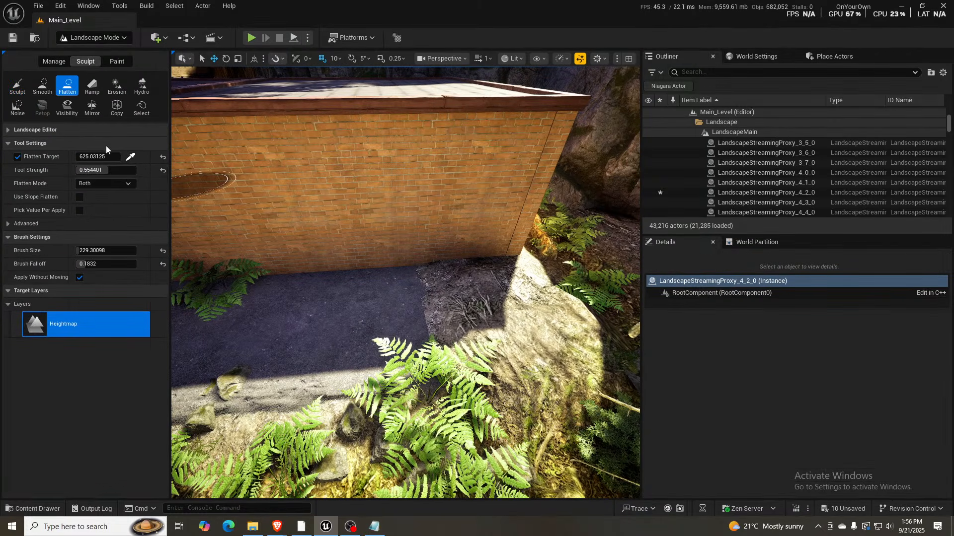
pyautogui.click(130, 157)
pyautogui.click(452, 331)
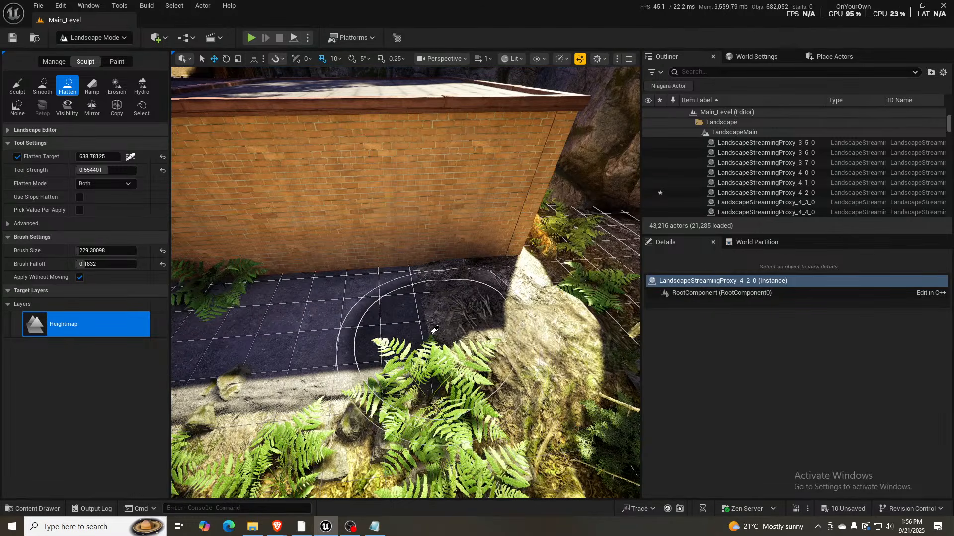
pyautogui.moveTo(450, 327)
pyautogui.mouseDown()
pyautogui.moveTo(476, 298)
pyautogui.moveTo(527, 279)
pyautogui.moveTo(460, 256)
pyautogui.moveTo(500, 371)
pyautogui.moveTo(462, 370)
pyautogui.moveTo(467, 380)
pyautogui.moveTo(450, 347)
pyautogui.moveTo(462, 328)
pyautogui.moveTo(580, 277)
pyautogui.moveTo(579, 289)
pyautogui.moveTo(499, 299)
pyautogui.mouseUp()
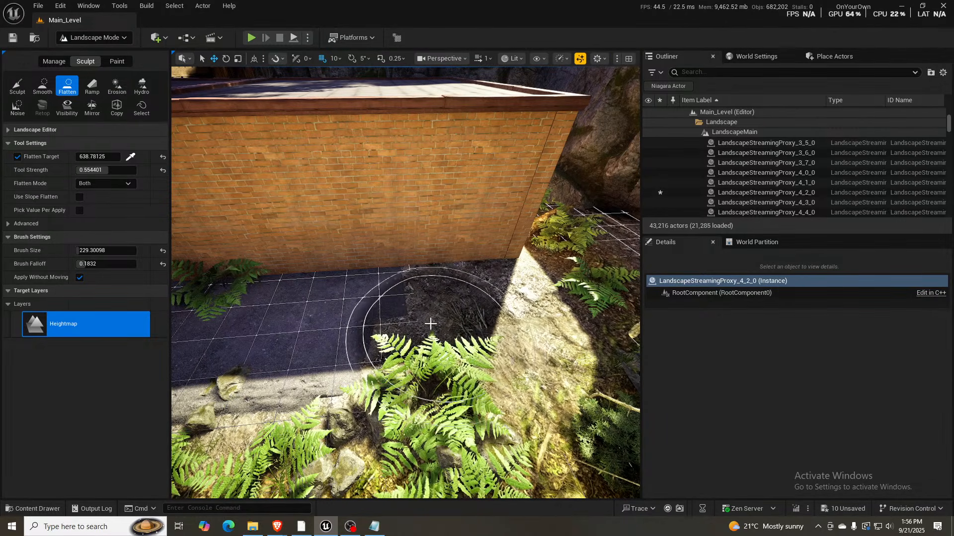
pyautogui.press('a')
pyautogui.moveTo(470, 312)
pyautogui.mouseDown(button='right')
pyautogui.moveTo(434, 311)
pyautogui.moveTo(480, 311)
pyautogui.moveTo(442, 301)
pyautogui.moveTo(549, 307)
pyautogui.moveTo(467, 306)
pyautogui.mouseUp(button='right')
pyautogui.press('a')
pyautogui.hotkey('shift', '1')
# - Examine the garage alley's front side, including the asphalt and the sidewalk along the brick building
pyautogui.press('a')
pyautogui.press('e')
pyautogui.press('a')
pyautogui.press('d')
pyautogui.press('w')
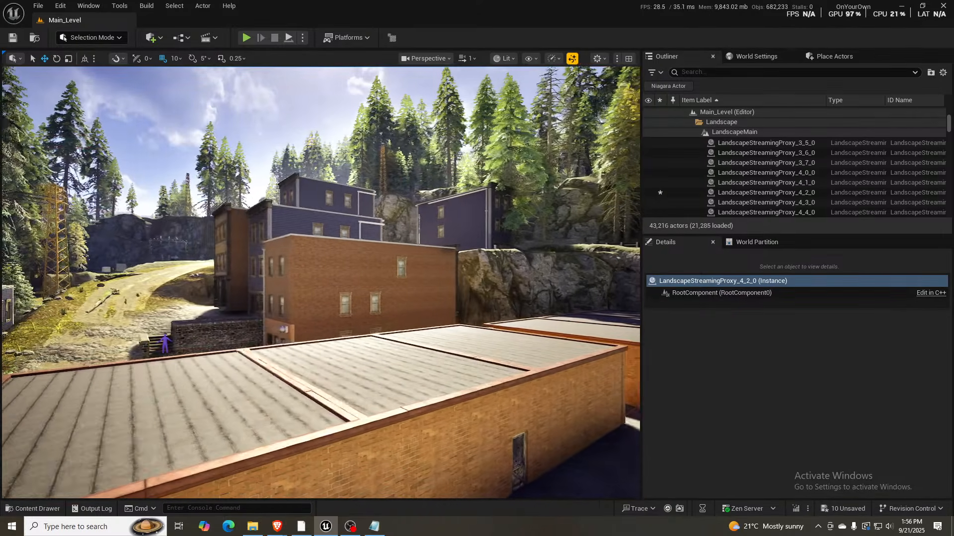
pyautogui.moveTo(321, 283); pyautogui.dragTo(415, 303, button='right')
pyautogui.press('a')
pyautogui.scroll(5, 348, 308)
pyautogui.press('w')
pyautogui.moveTo(331, 343); pyautogui.dragTo(332, 343, button='right')
pyautogui.press('w')
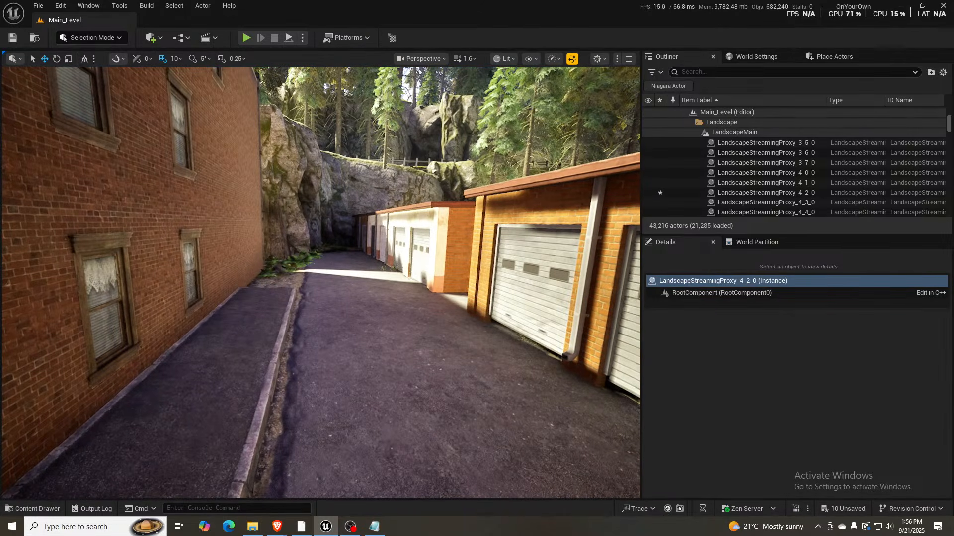
pyautogui.click(398, 312)
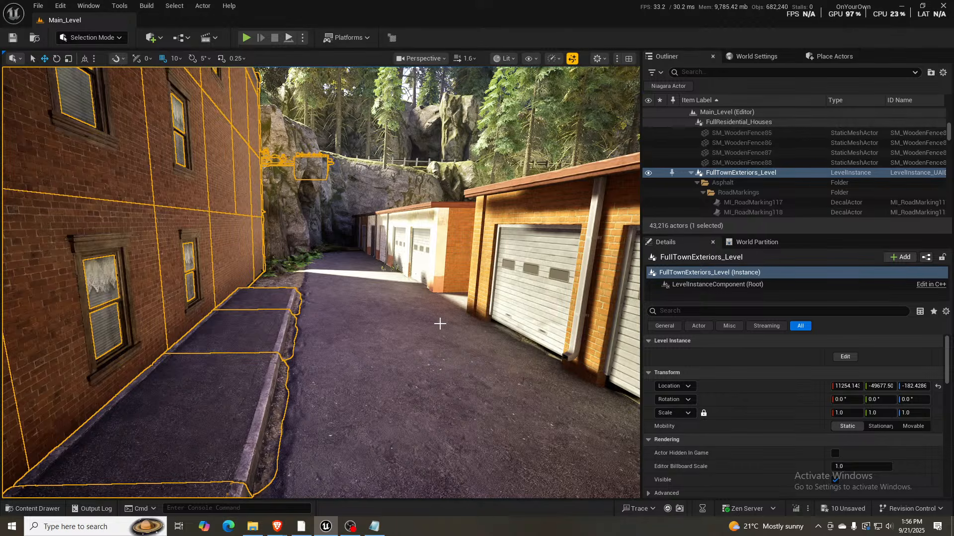
pyautogui.press('Escape')
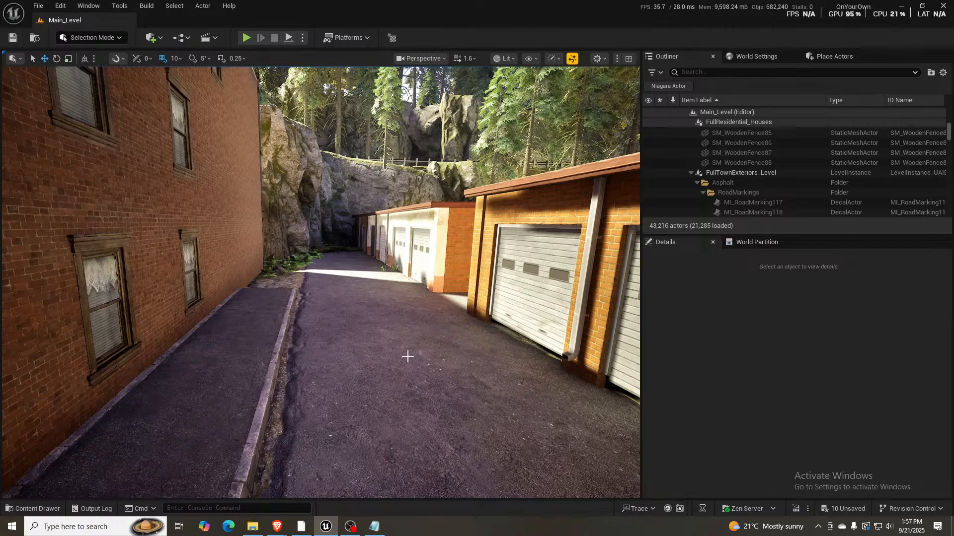
# - Flatten the dirt covering the front alley road's near end to the sampled height of 638.78125, uncovering the asphalt beside the garages
pyautogui.press('s')
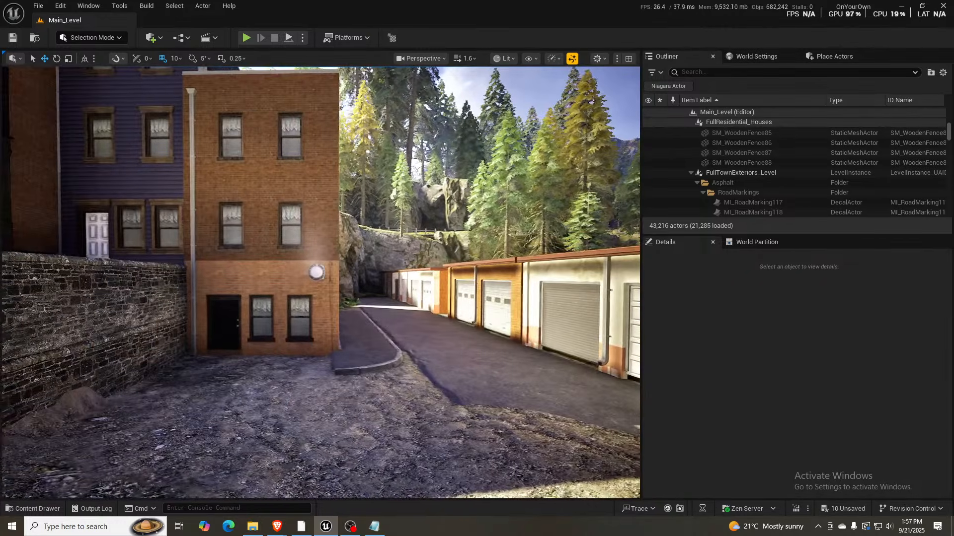
pyautogui.moveTo(382, 363); pyautogui.dragTo(382, 363, button='right')
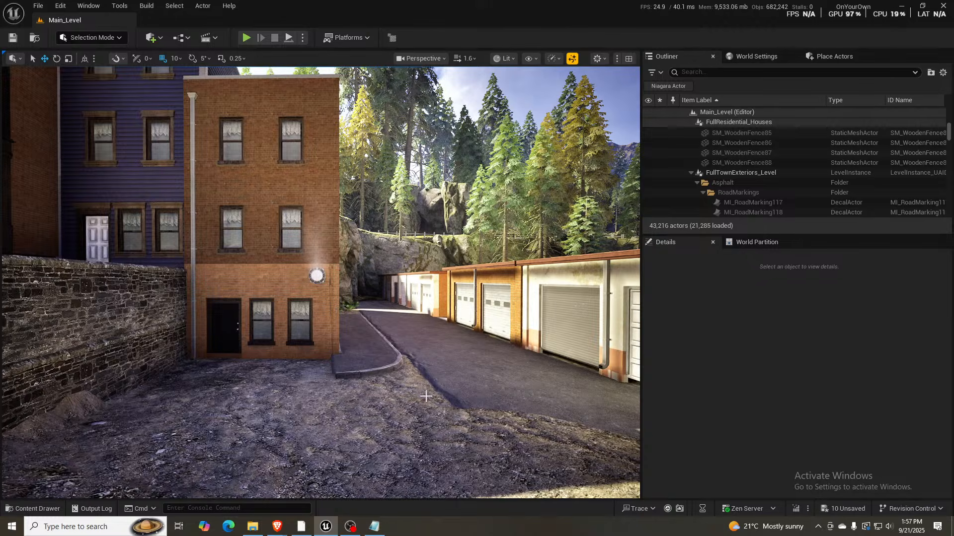
pyautogui.moveTo(426, 396); pyautogui.dragTo(452, 397, button='right')
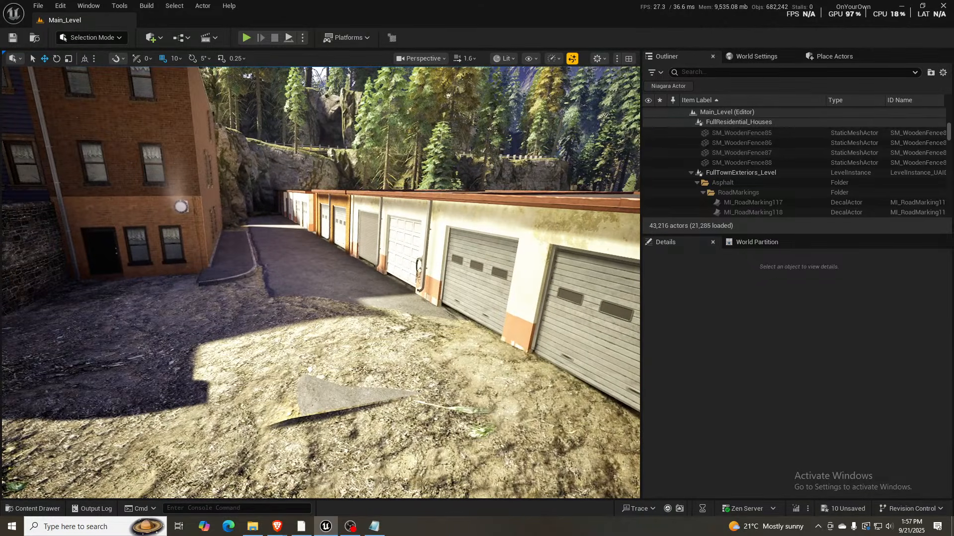
pyautogui.click(297, 331)
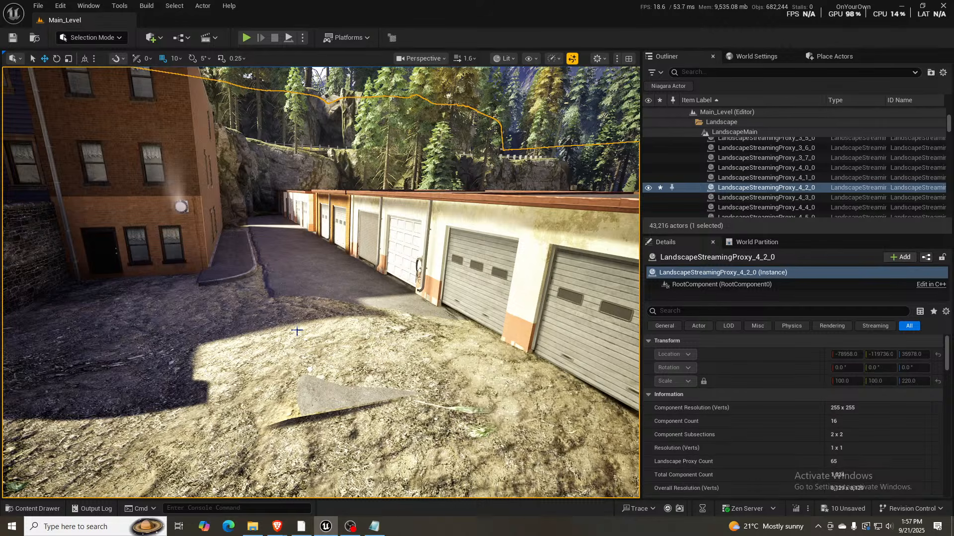
pyautogui.hotkey('shift', '2')
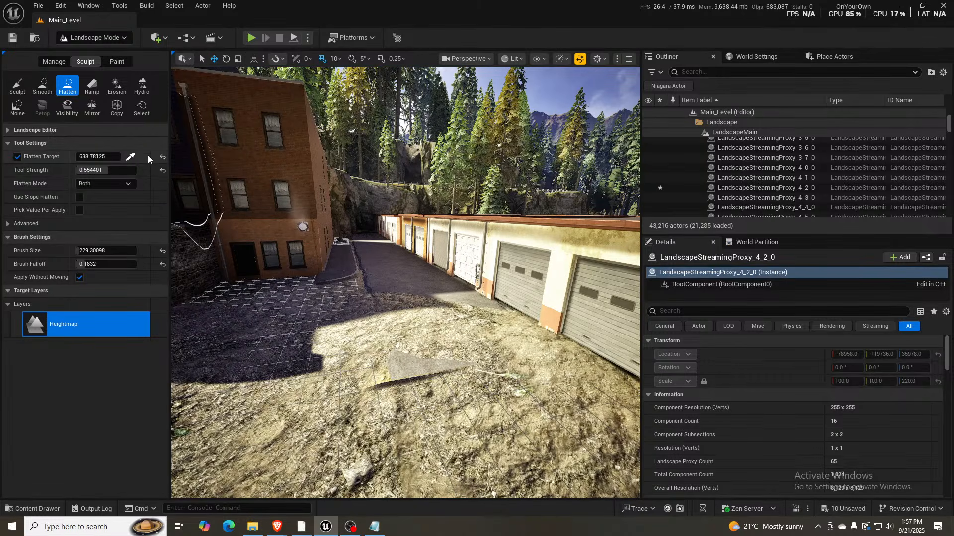
pyautogui.click(130, 156)
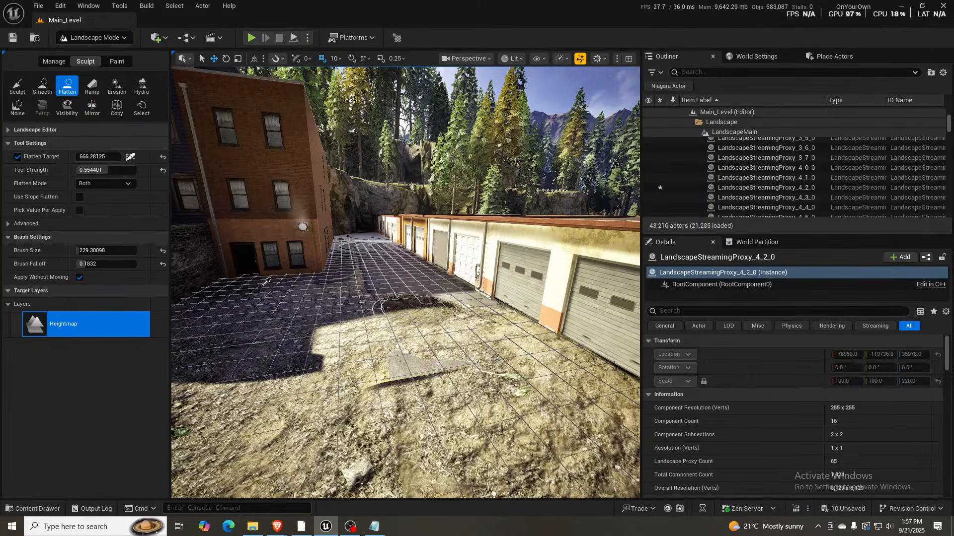
pyautogui.click(295, 325)
pyautogui.click(295, 328)
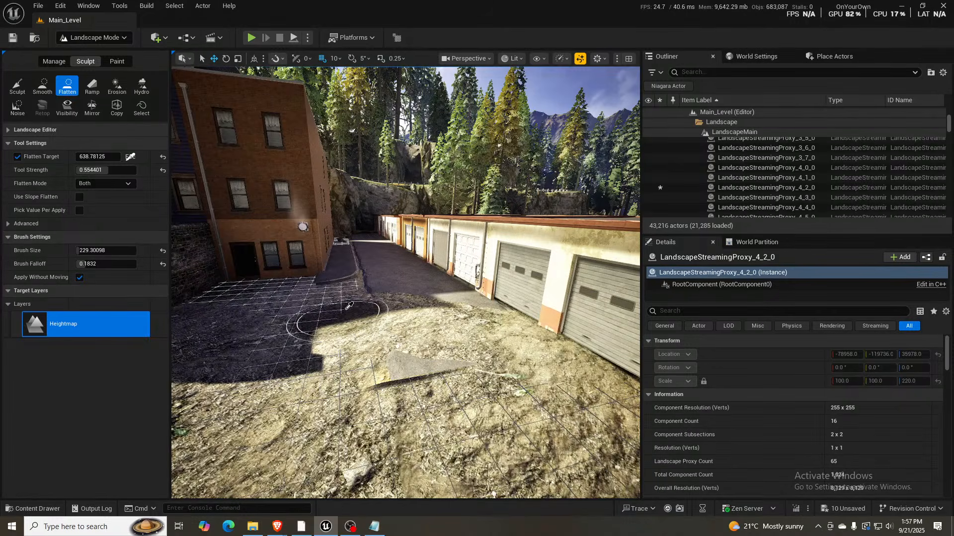
pyautogui.moveTo(412, 310)
pyautogui.mouseDown()
pyautogui.moveTo(425, 339)
pyautogui.moveTo(488, 317)
pyautogui.moveTo(499, 351)
pyautogui.moveTo(531, 367)
pyautogui.moveTo(495, 370)
pyautogui.moveTo(365, 318)
pyautogui.moveTo(352, 300)
pyautogui.moveTo(359, 305)
pyautogui.mouseUp()
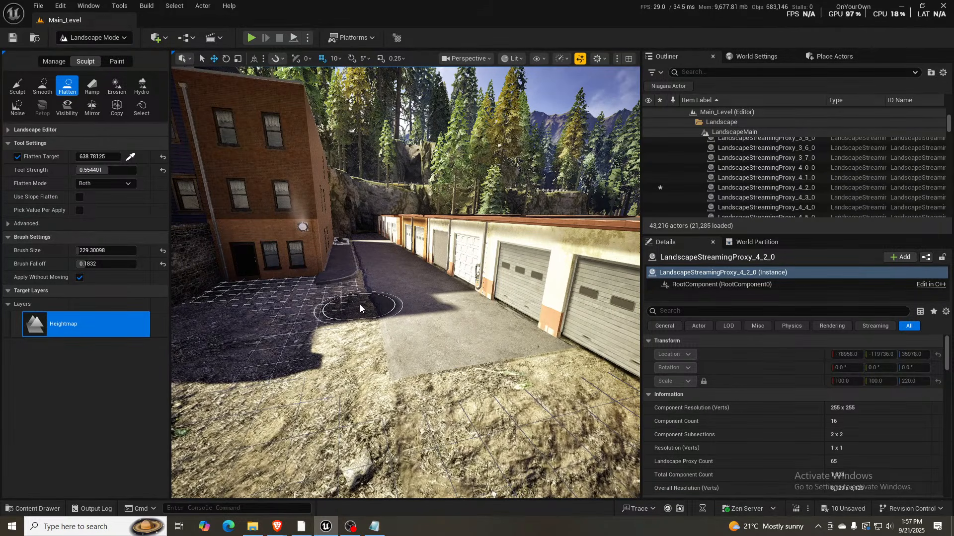
pyautogui.moveTo(360, 305)
pyautogui.mouseDown(button='right')
pyautogui.moveTo(335, 296)
pyautogui.moveTo(303, 302)
pyautogui.mouseUp(button='right')
pyautogui.hotkey('shift', '1')
# - Examine the alley's surroundings from above, down to the lower garages' road and the stone staircase in the rock wall
pyautogui.press('s')
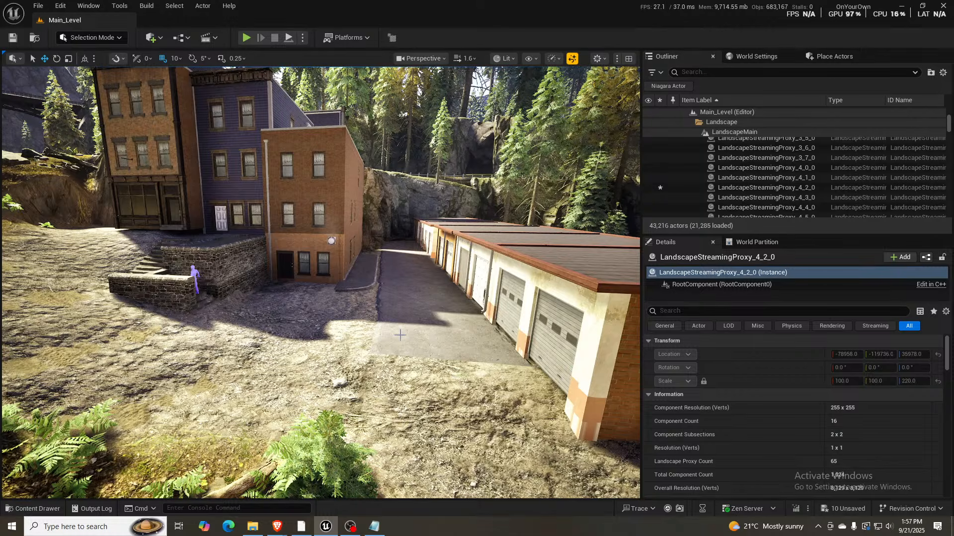
pyautogui.moveTo(400, 335); pyautogui.dragTo(386, 369, button='right')
pyautogui.press('w')
pyautogui.press('d')
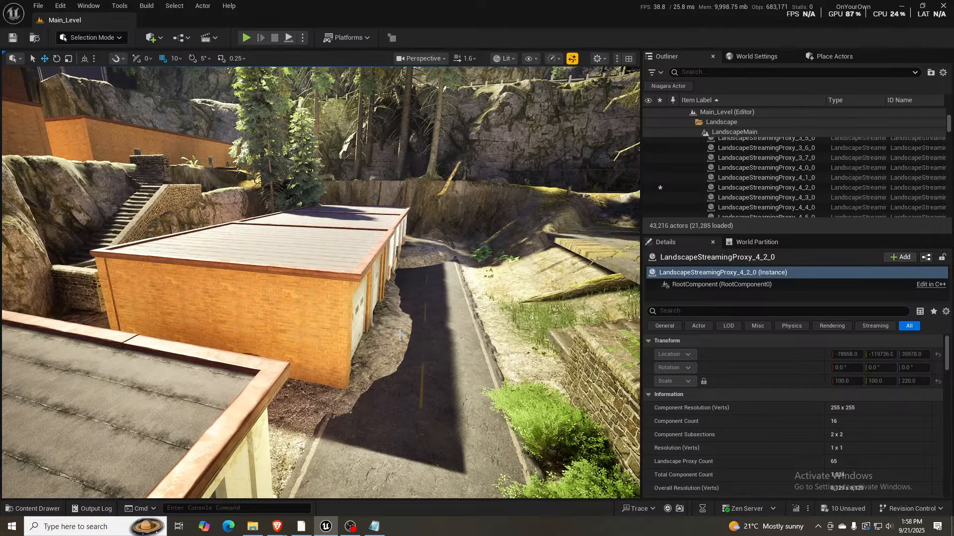
pyautogui.press('w')
pyautogui.moveTo(321, 283); pyautogui.dragTo(219, 308, button='right')
pyautogui.press('s')
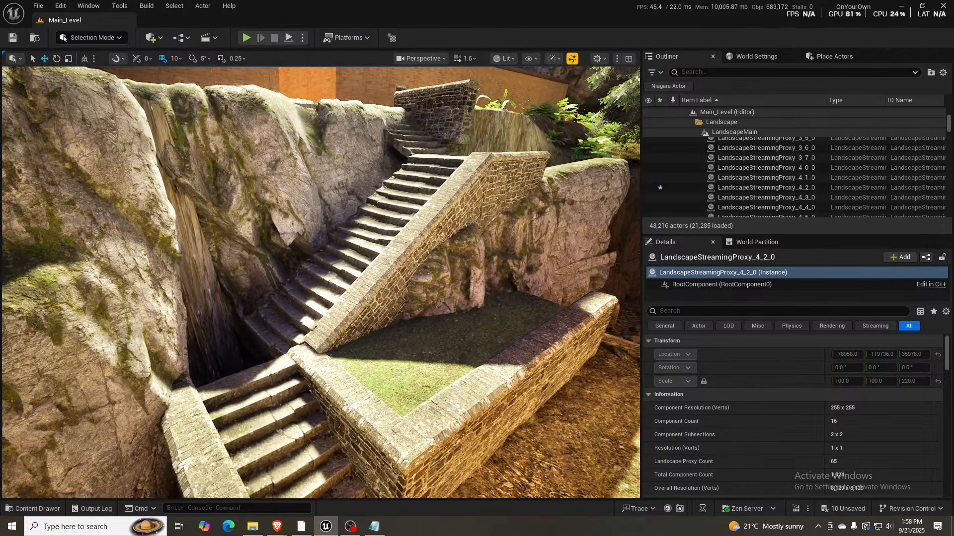
pyautogui.press('s')
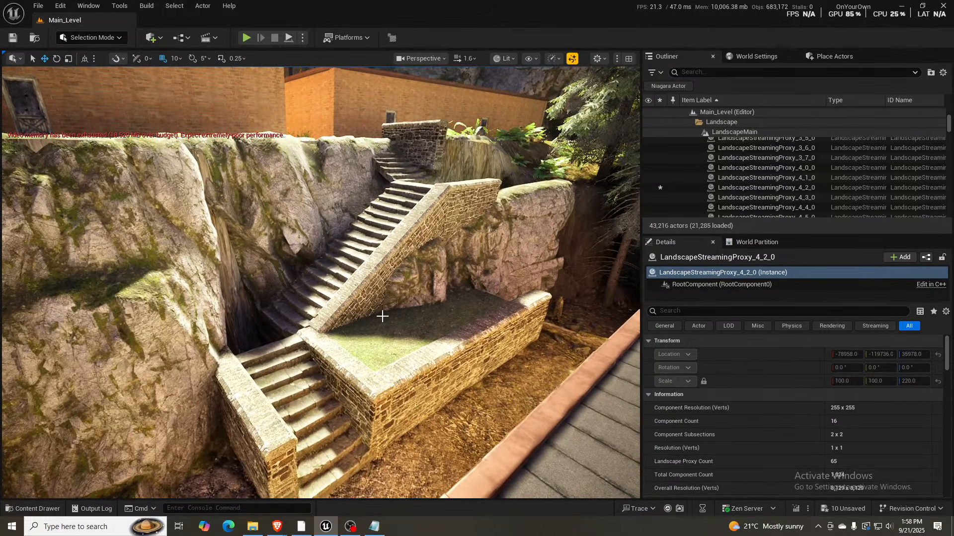
# - Survey the yards and houses along the lower road, and return the view to the upper garage alley
pyautogui.moveTo(383, 317); pyautogui.dragTo(611, 333, button='right')
pyautogui.press('s')
pyautogui.press('s')
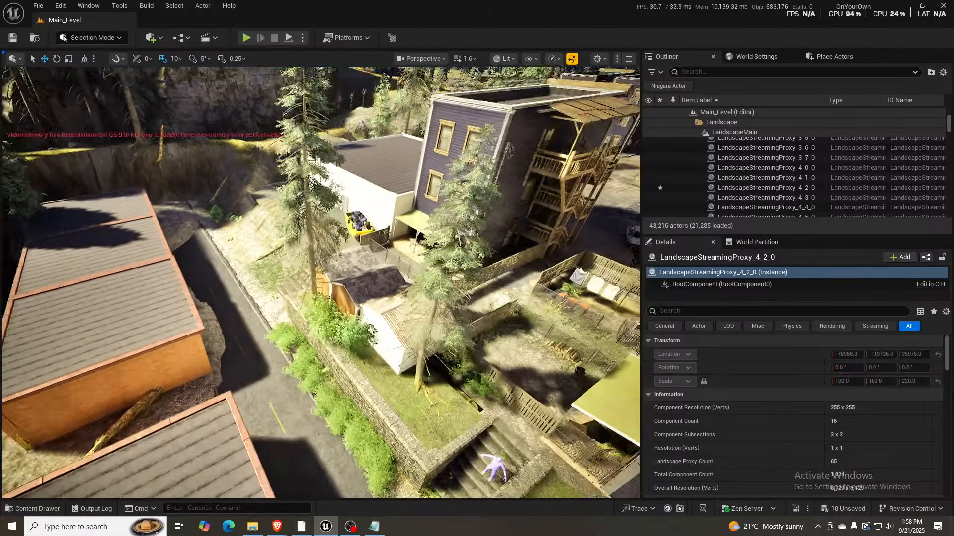
pyautogui.moveTo(321, 282); pyautogui.dragTo(112, 288, button='right')
pyautogui.press('a')
pyautogui.press('w')
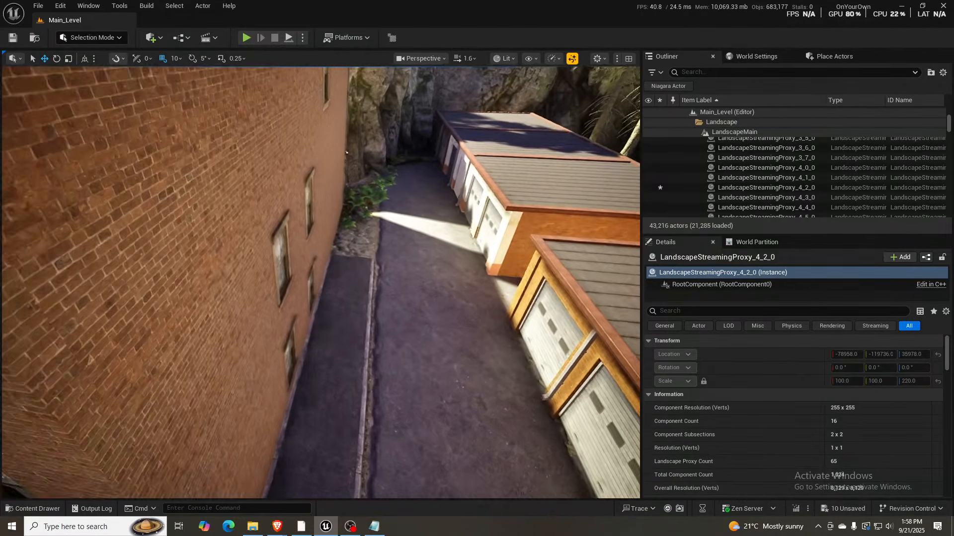
# - Open the FullTownExteriors_Level instance for editing, locate the alley sidewalk piece's SM_Sidewalk_01V2 mesh among the assets, and cancel the instance edit
pyautogui.click(321, 282)
pyautogui.click(844, 357)
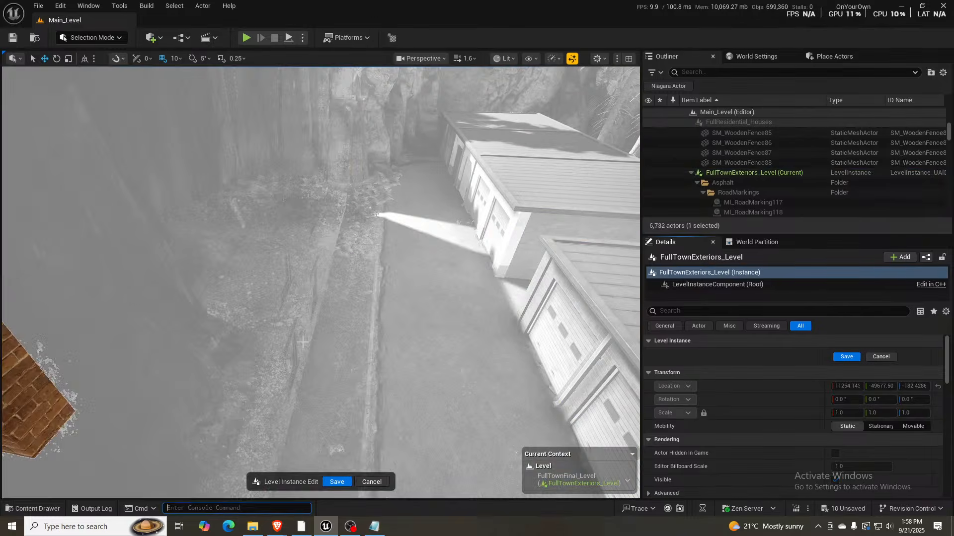
pyautogui.click(198, 194)
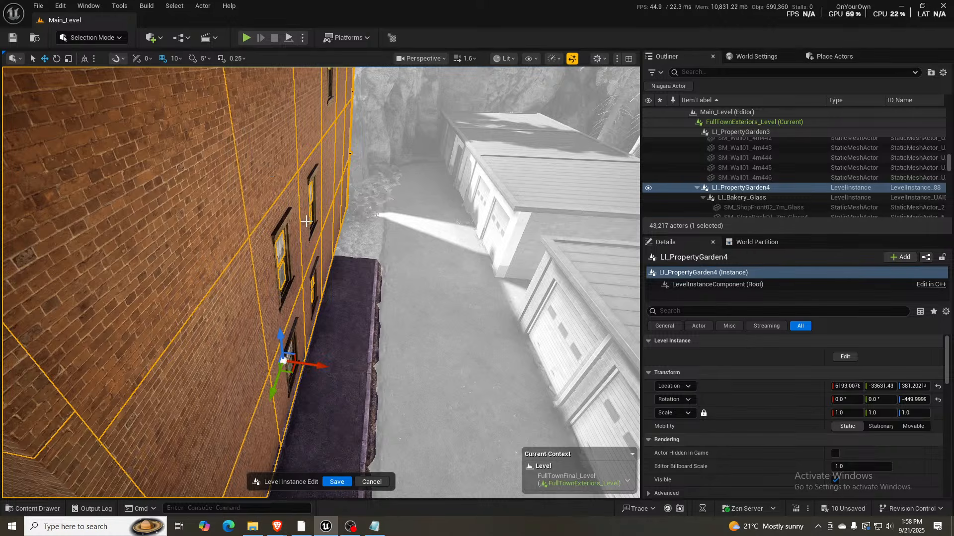
pyautogui.click(363, 304)
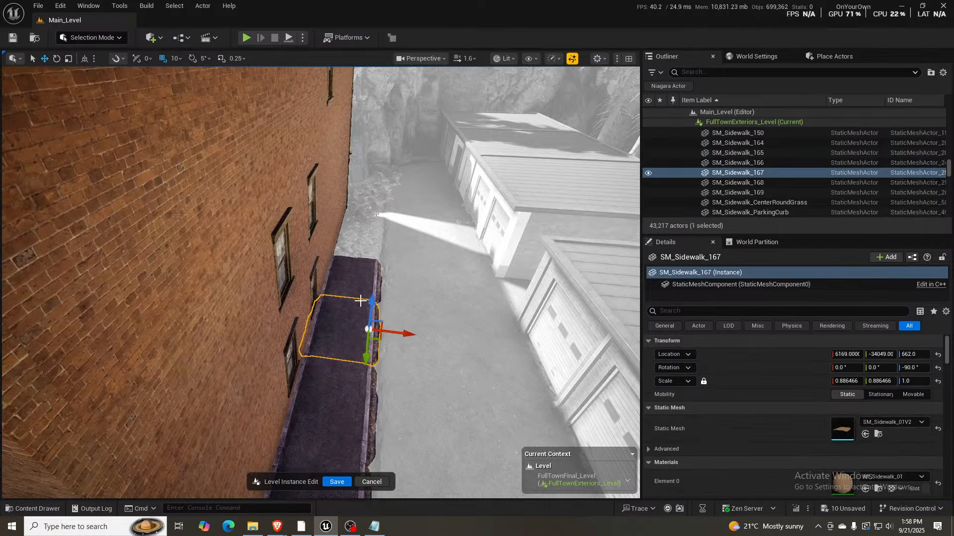
pyautogui.click(879, 434)
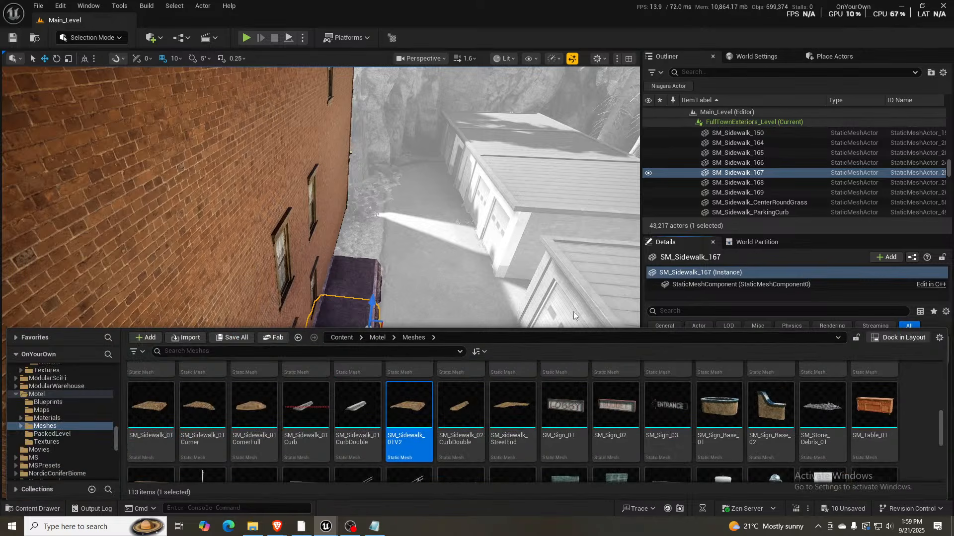
pyautogui.click(319, 299)
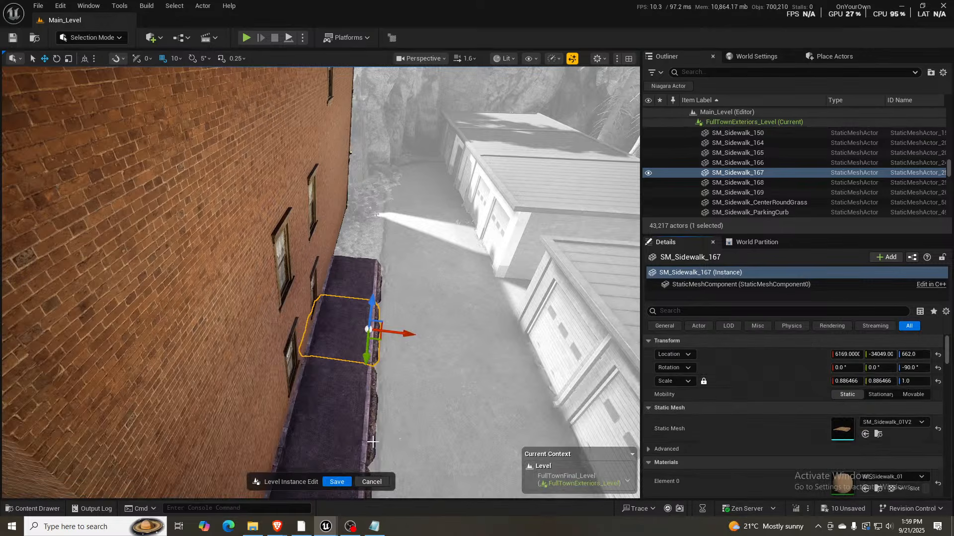
pyautogui.click(372, 482)
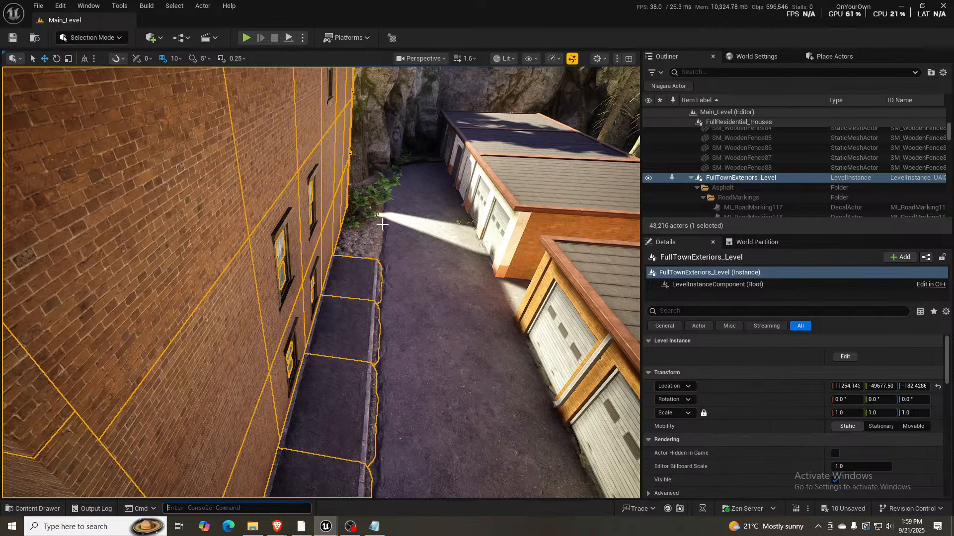
# - Examine the upper flight of the stone staircase where it meets the alley and the rock wall
pyautogui.press('d')
pyautogui.press('w')
pyautogui.moveTo(351, 245); pyautogui.dragTo(386, 247, button='right')
pyautogui.press('w')
pyautogui.press('s')
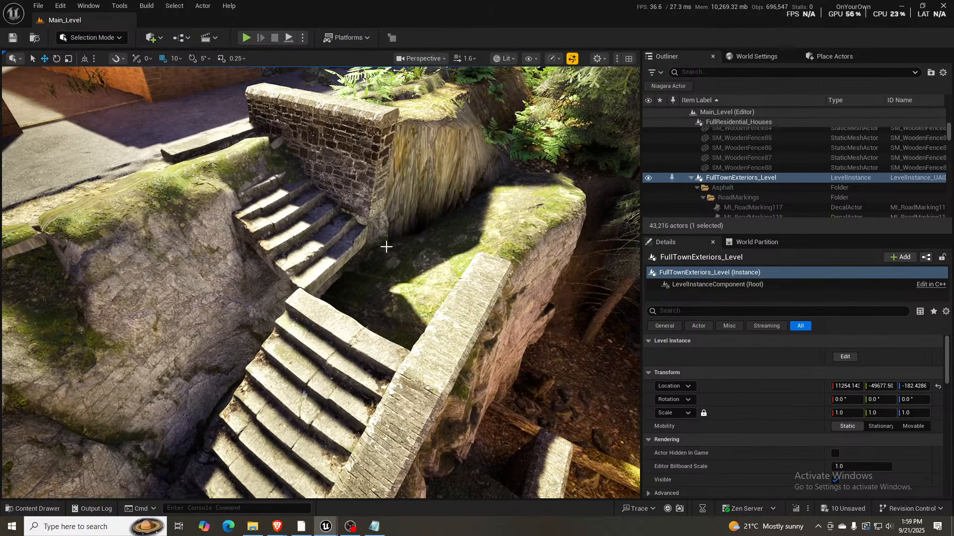
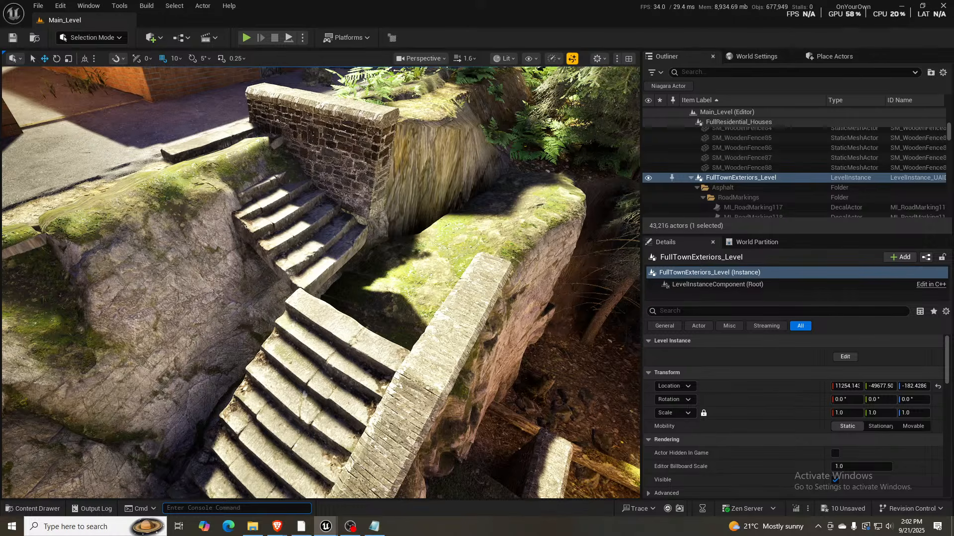
# - Place an SM_Sidewalk_01 piece as the stairs' upper landing at 5830, -36640, 460, and duplicate it to the lower landing at 6780, -36640, 30
pyautogui.press('Escape')
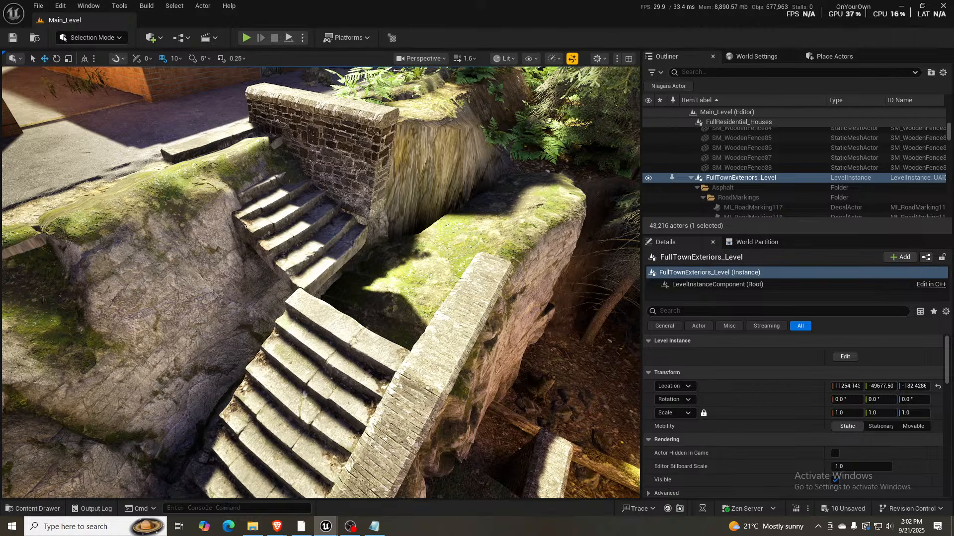
pyautogui.moveTo(431, 362); pyautogui.dragTo(308, 303)
pyautogui.moveTo(308, 303); pyautogui.dragTo(343, 280, button='right')
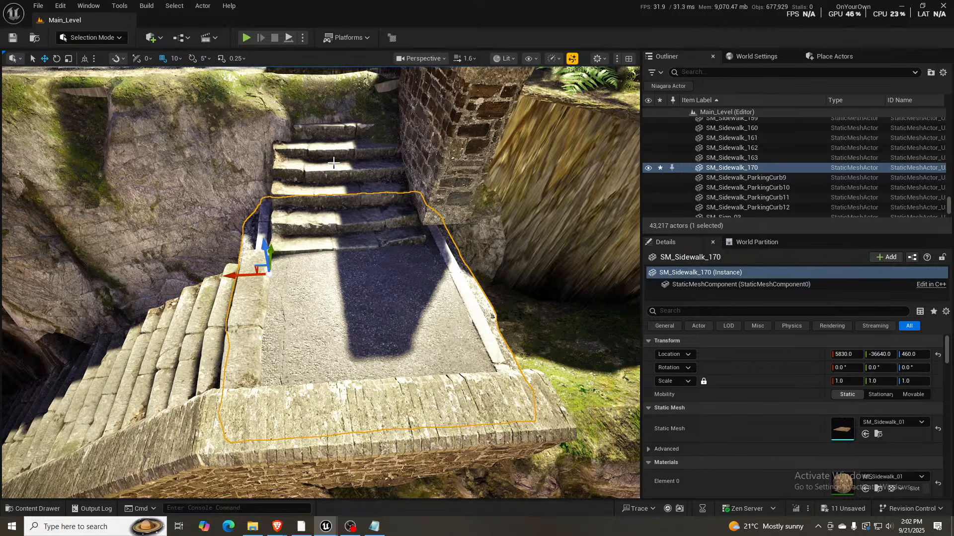
pyautogui.moveTo(378, 286); pyautogui.dragTo(403, 258, button='right')
pyautogui.press('s')
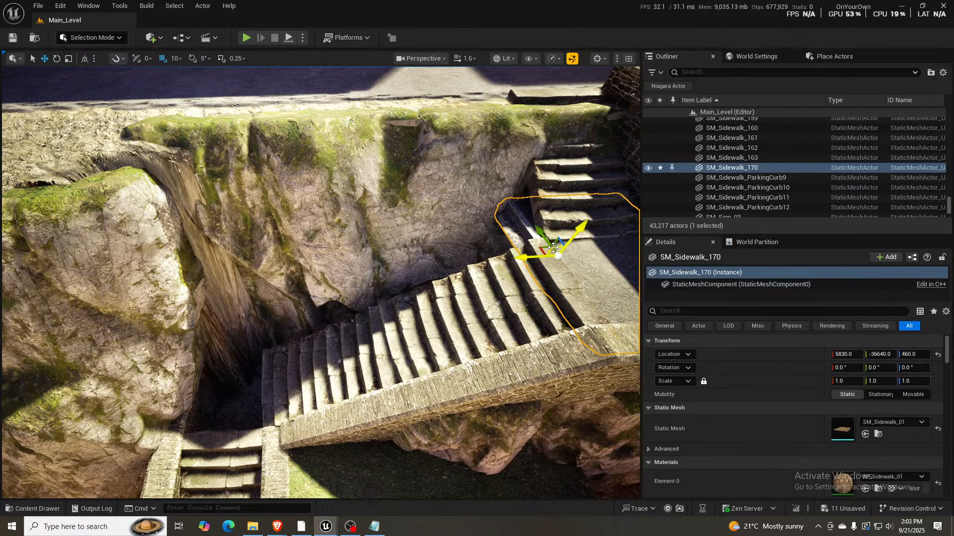
pyautogui.keyDown('alt'); pyautogui.moveTo(552, 249); pyautogui.dragTo(179, 364); pyautogui.keyUp('alt')
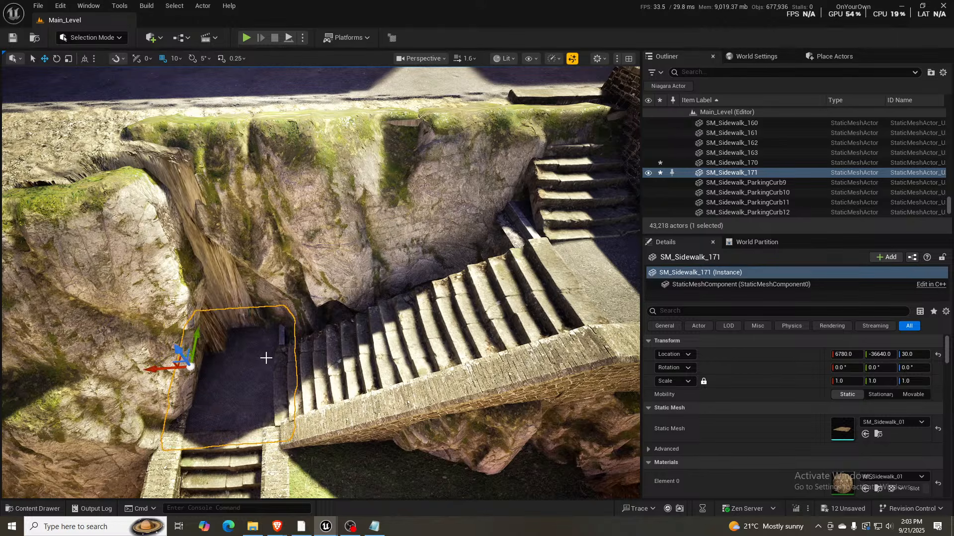
# - Turn off rotation snapping and reorient the granite cliff rock behind the staircase, shifting it to about 7346, -36766, -536
pyautogui.click(359, 243)
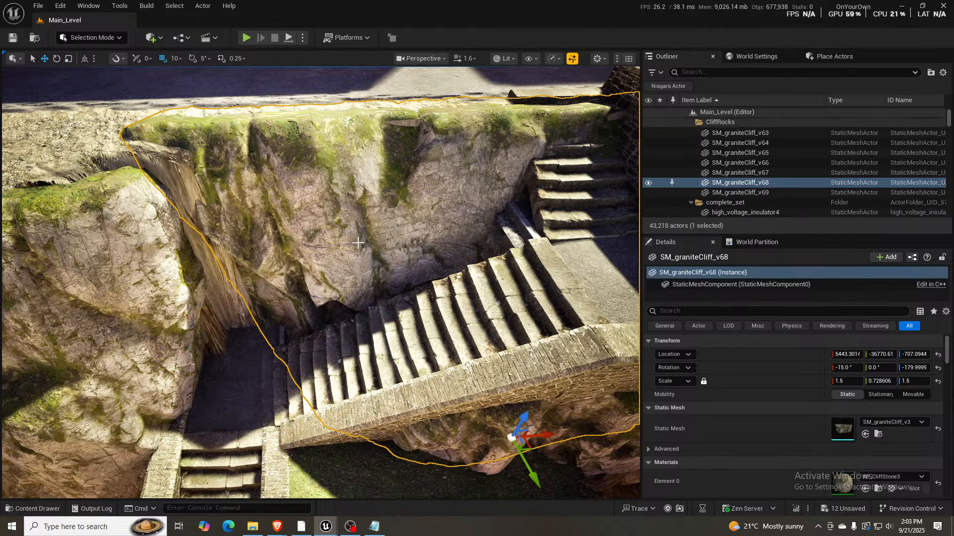
pyautogui.press('s')
pyautogui.moveTo(467, 346); pyautogui.dragTo(494, 313, button='right')
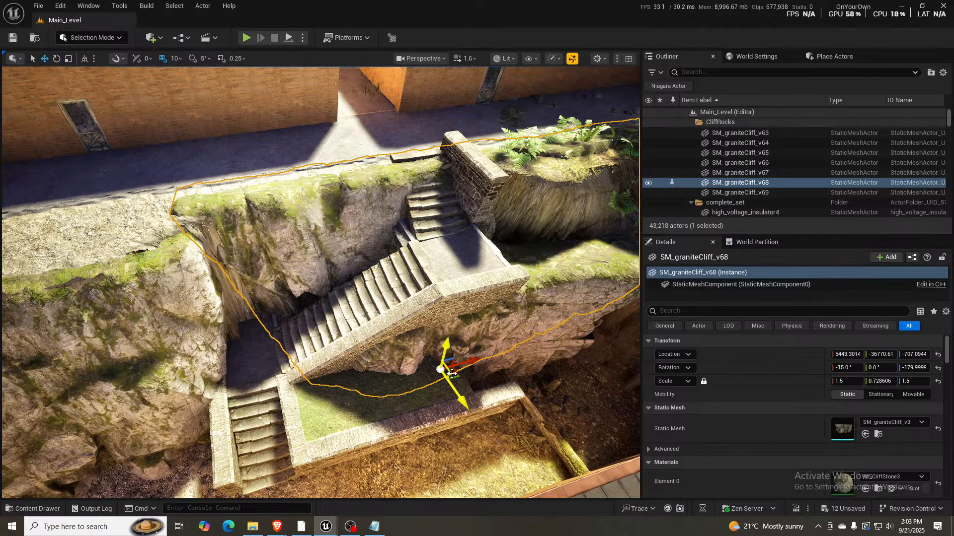
pyautogui.moveTo(461, 379); pyautogui.dragTo(435, 309, button='right')
pyautogui.press('e')
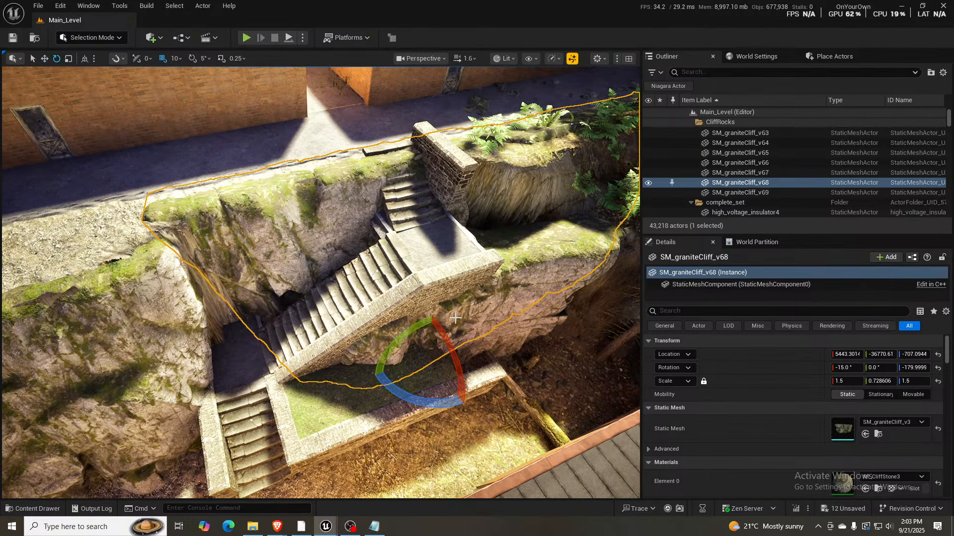
pyautogui.moveTo(397, 339)
pyautogui.mouseDown()
pyautogui.moveTo(431, 311)
pyautogui.moveTo(398, 340)
pyautogui.moveTo(403, 334)
pyautogui.mouseUp()
pyautogui.hotkey('ctrl', 'z')
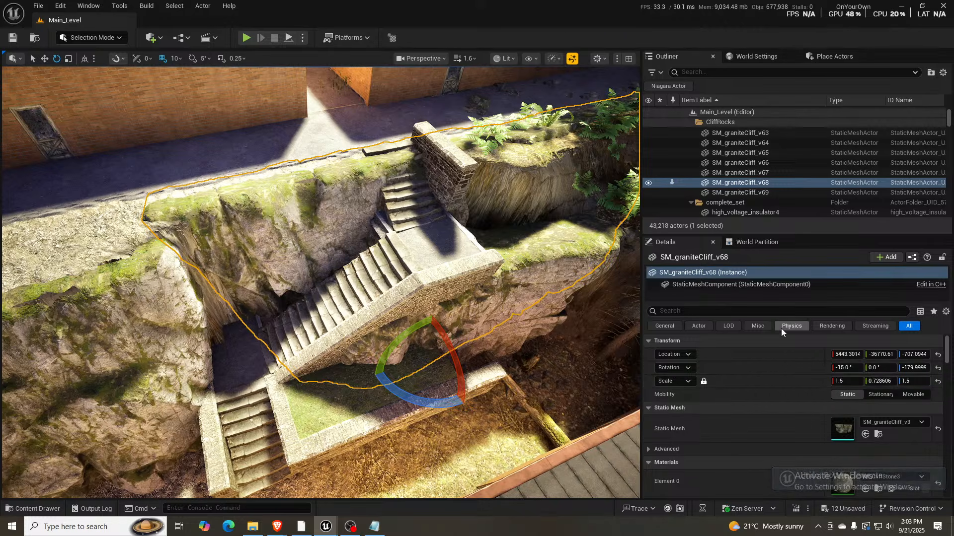
pyautogui.click(194, 59)
pyautogui.moveTo(376, 334); pyautogui.dragTo(142, 466)
pyautogui.press('w')
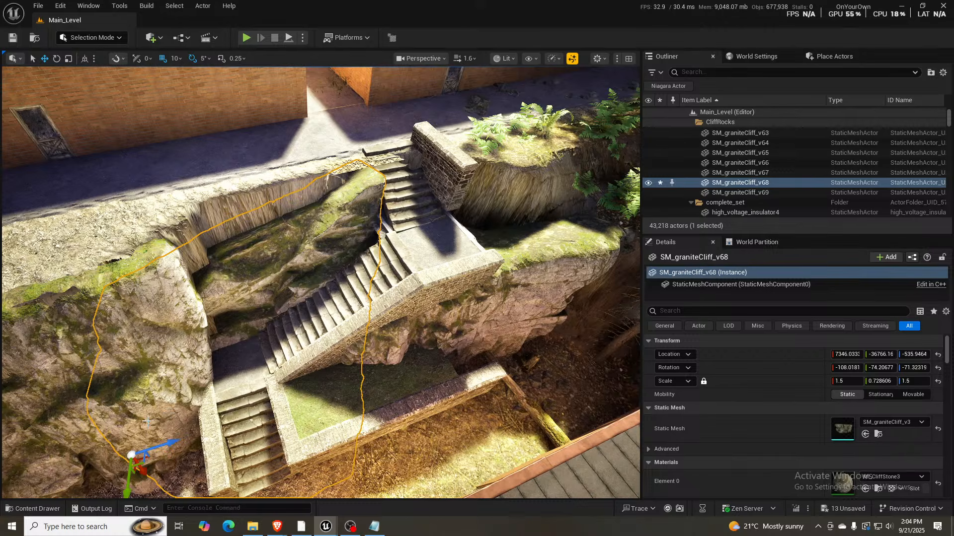
# - Rotate the granite cliff rock freely to about -108°, 74°, -289° so its mossy face runs along the wall
pyautogui.moveTo(149, 422); pyautogui.dragTo(149, 438, button='right')
pyautogui.press('e')
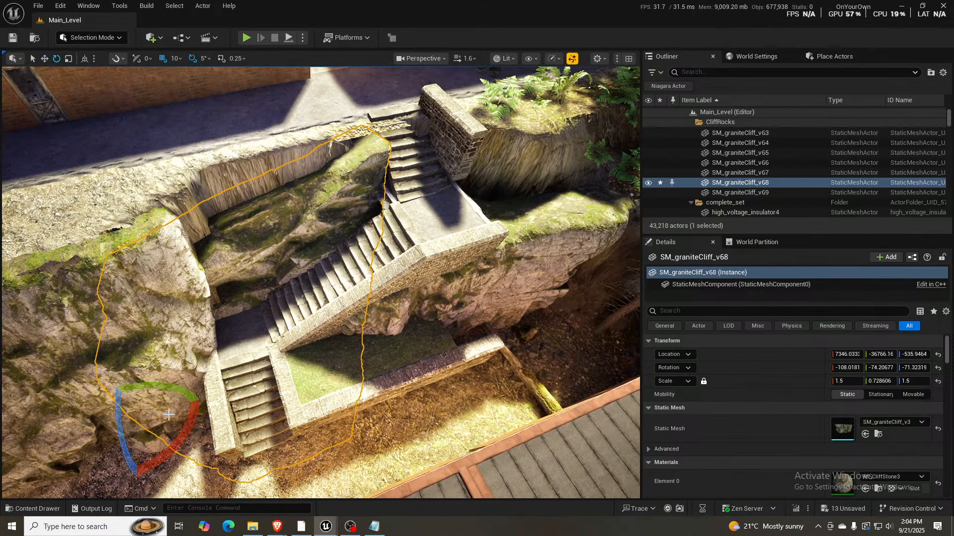
pyautogui.moveTo(174, 391); pyautogui.dragTo(90, 373)
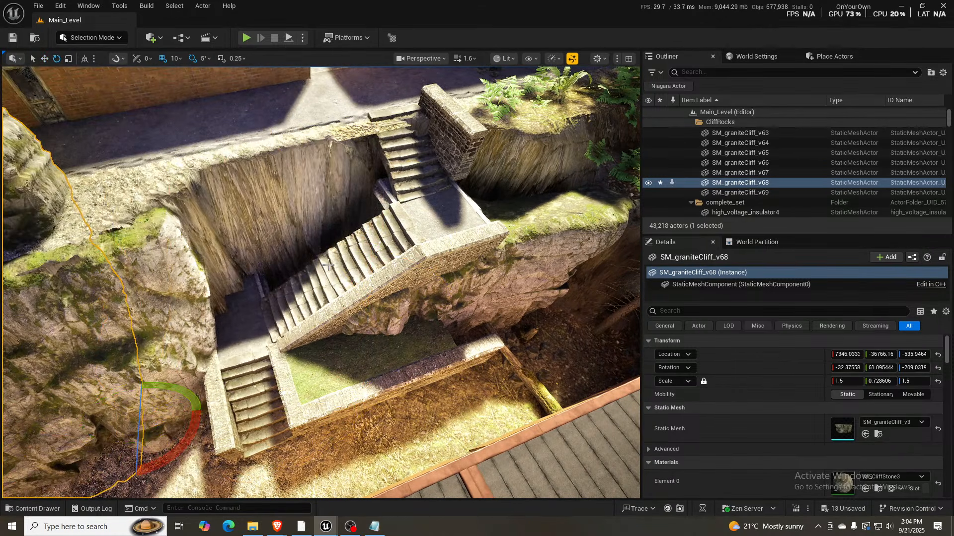
pyautogui.moveTo(131, 382); pyautogui.dragTo(62, 326, button='right')
pyautogui.press('w')
pyautogui.moveTo(333, 322); pyautogui.dragTo(334, 326, button='right')
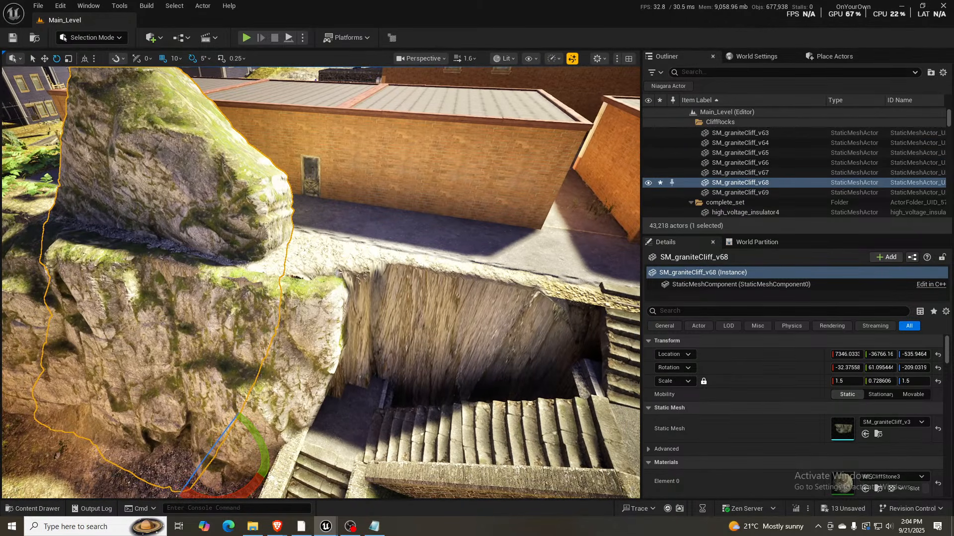
pyautogui.moveTo(263, 437); pyautogui.dragTo(213, 398)
pyautogui.press('w')
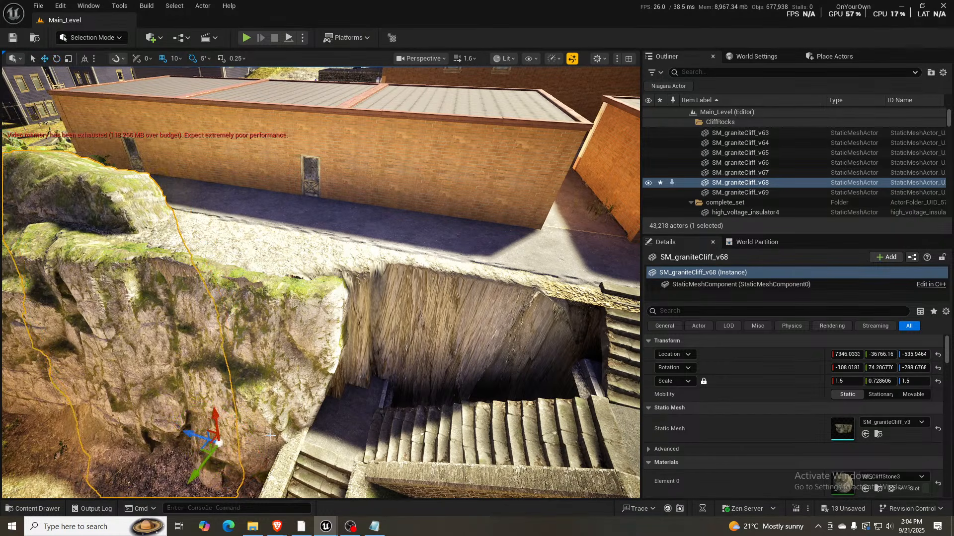
# - Move the granite cliff rock back behind the stairs and lower it beside the alley, to about 5431, -36819, -733
pyautogui.moveTo(208, 444); pyautogui.dragTo(589, 478)
pyautogui.moveTo(446, 289); pyautogui.dragTo(447, 323, button='right')
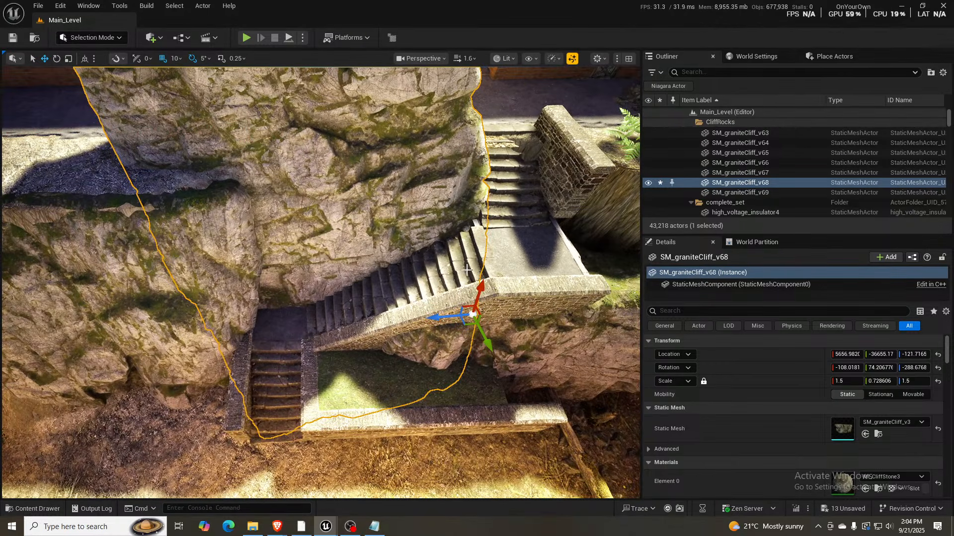
pyautogui.moveTo(480, 297); pyautogui.dragTo(447, 371)
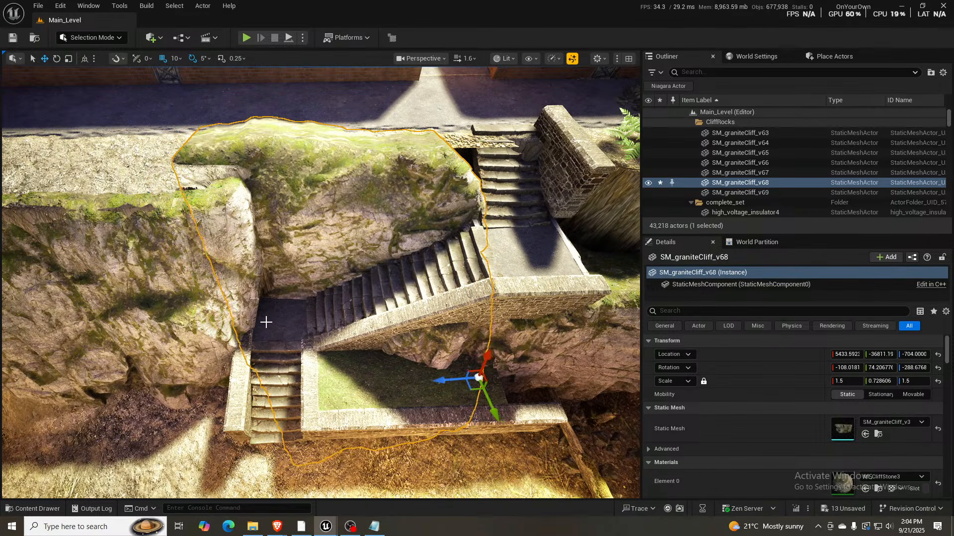
pyautogui.moveTo(267, 323); pyautogui.dragTo(407, 308, button='right')
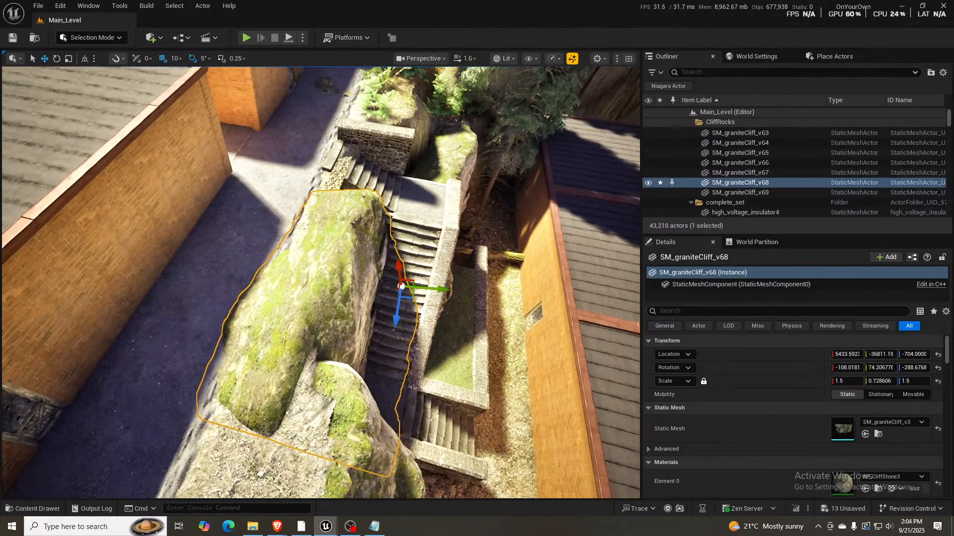
pyautogui.moveTo(398, 266); pyautogui.dragTo(399, 270)
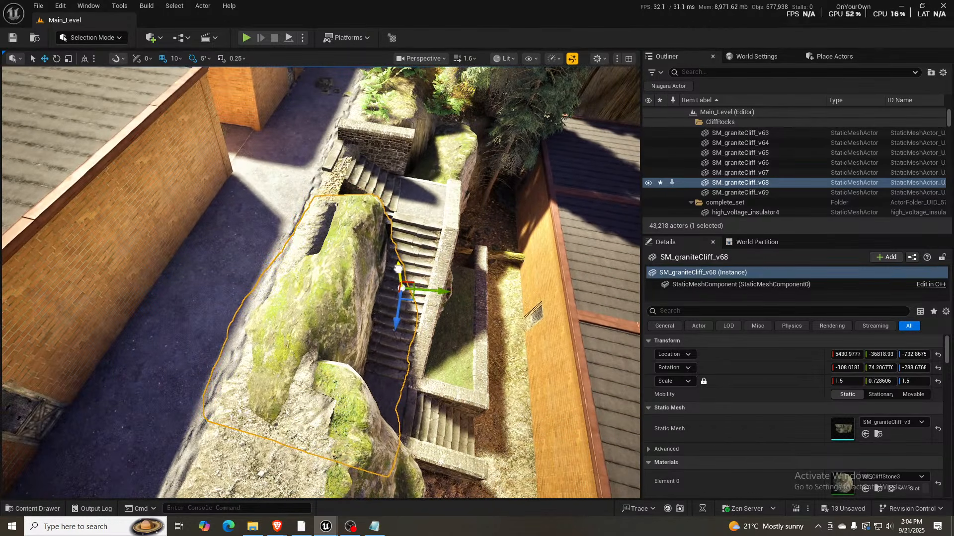
pyautogui.moveTo(472, 280); pyautogui.dragTo(425, 273, button='right')
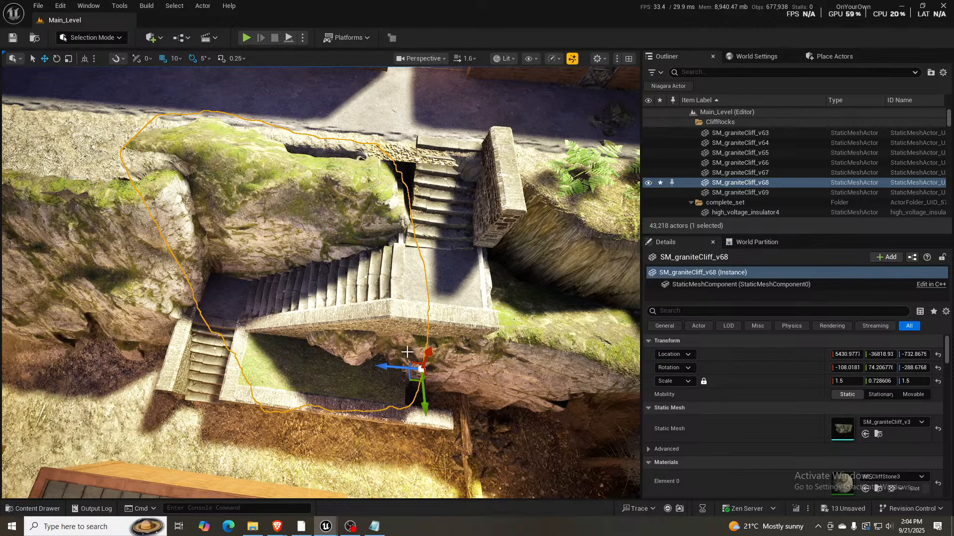
# - Fit the granite cliff rock against the stairs by rotating it to about -123°, 72°, -304° and moving it to about 5274, -36806, -645
pyautogui.press('e')
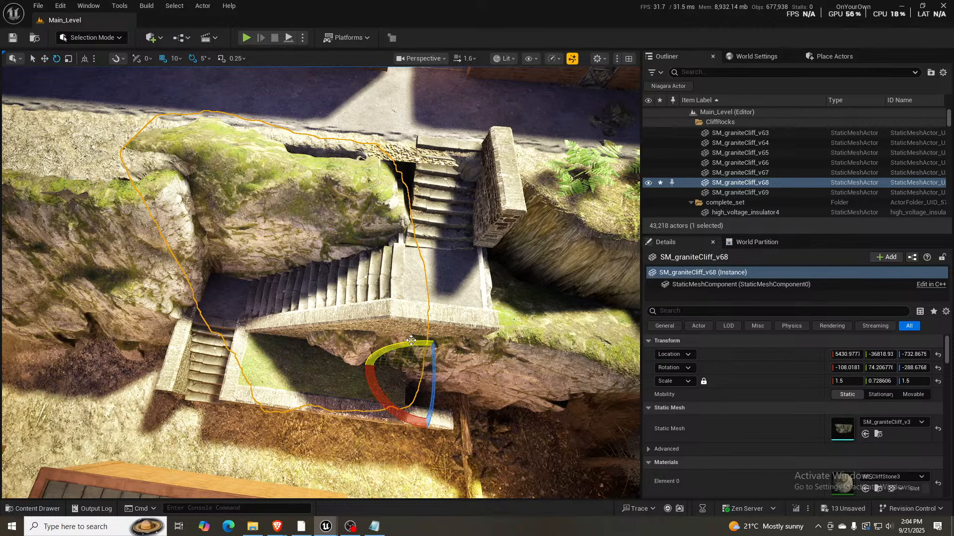
pyautogui.moveTo(431, 342); pyautogui.dragTo(453, 348)
pyautogui.press('w')
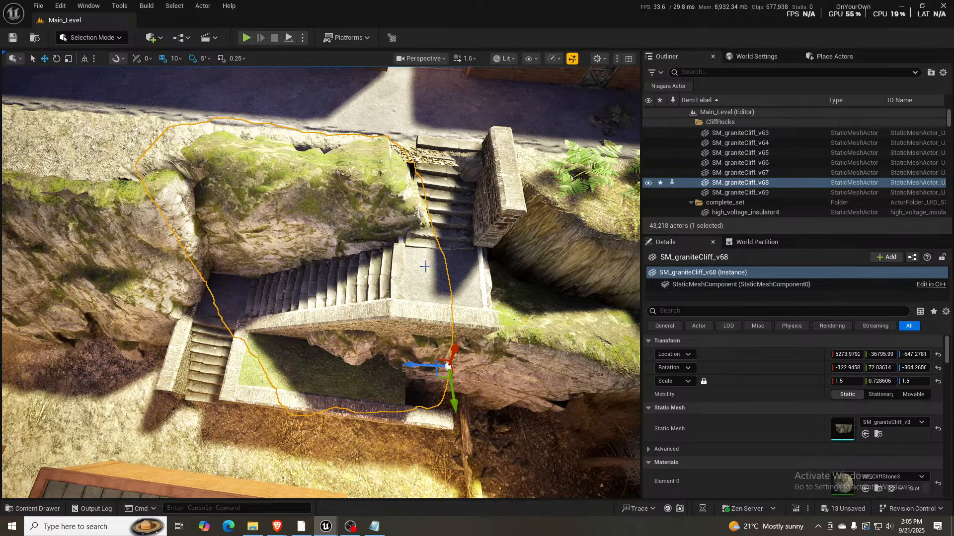
pyautogui.moveTo(417, 268); pyautogui.dragTo(606, 221, button='right')
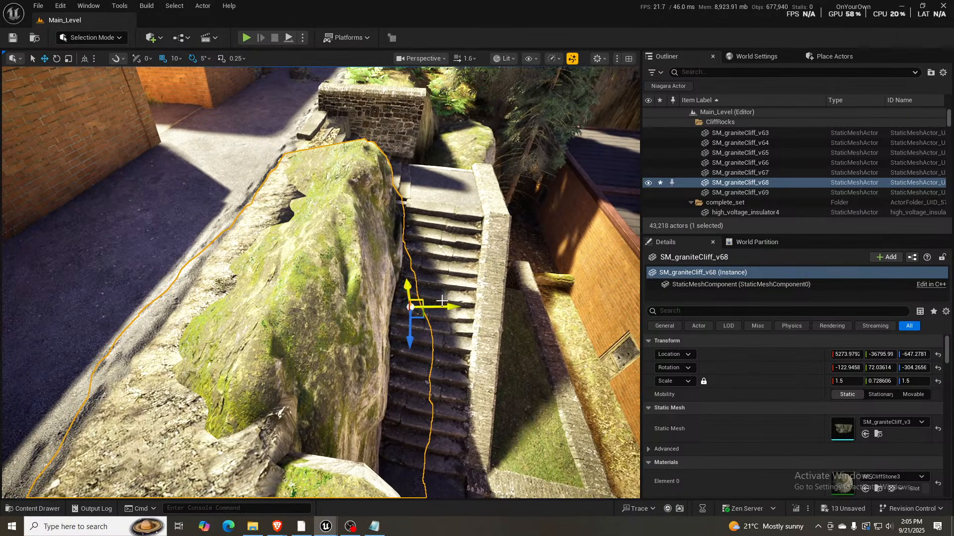
pyautogui.moveTo(442, 301)
pyautogui.mouseDown()
pyautogui.moveTo(438, 312)
pyautogui.moveTo(449, 316)
pyautogui.mouseUp()
pyautogui.moveTo(449, 316); pyautogui.dragTo(421, 328, button='right')
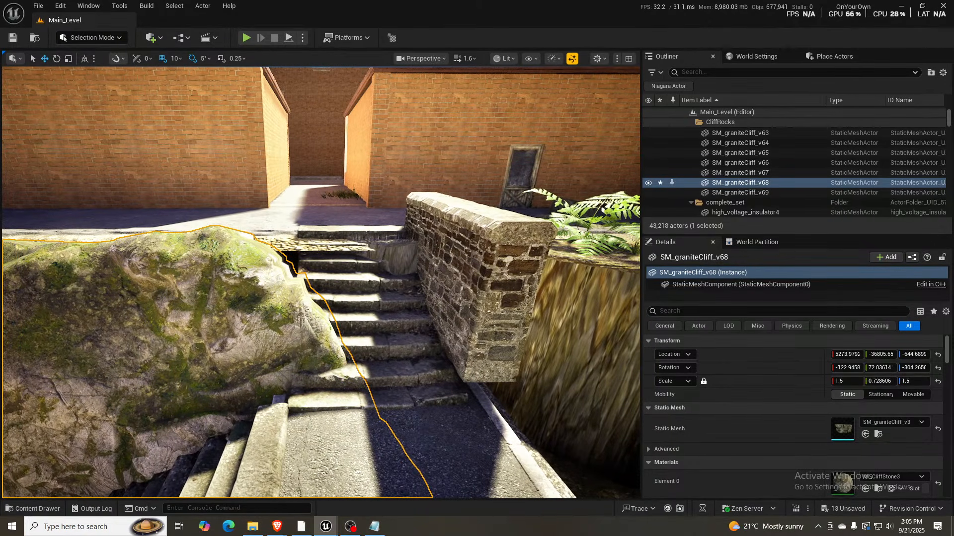
# - Widen the upper stone stair flight to an X scale of about 4.08 and move it to about 5711, -36459, 409
pyautogui.click(421, 328)
pyautogui.press('r')
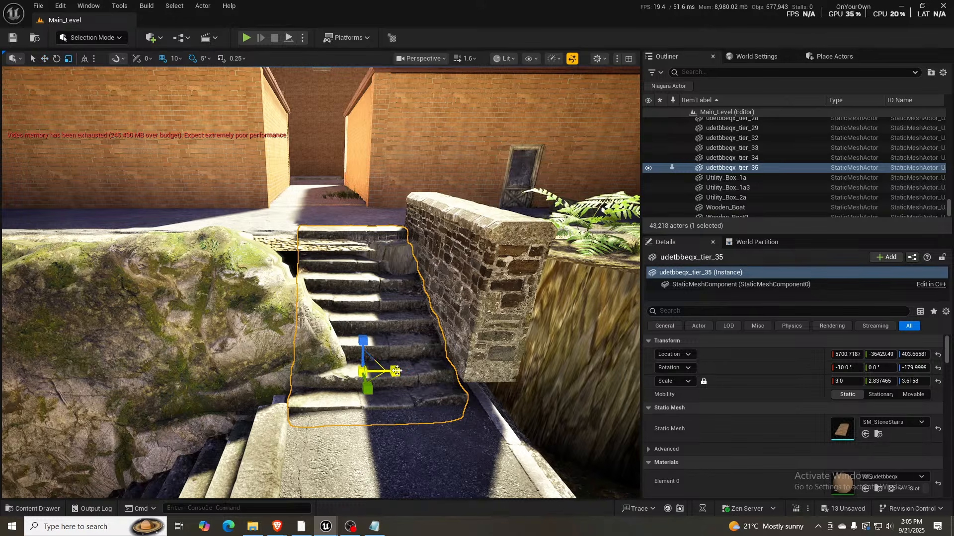
pyautogui.moveTo(395, 372); pyautogui.dragTo(435, 371)
pyautogui.moveTo(435, 372); pyautogui.dragTo(581, 402, button='right')
pyautogui.press('w')
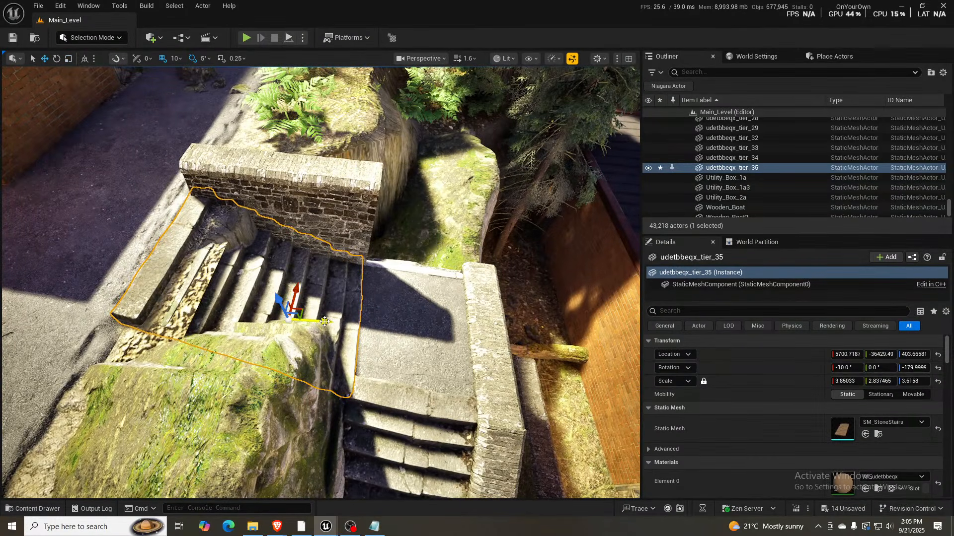
pyautogui.moveTo(322, 321); pyautogui.dragTo(340, 323)
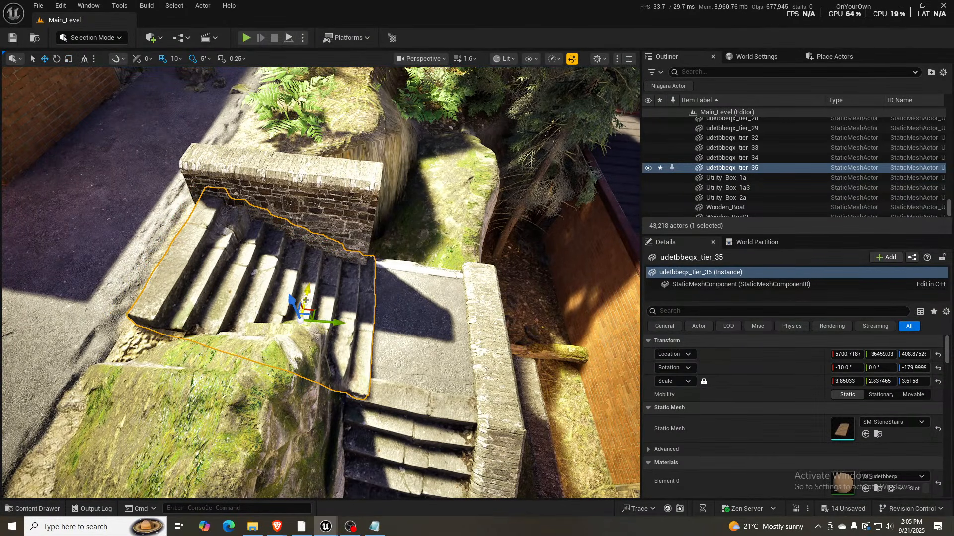
pyautogui.moveTo(308, 293); pyautogui.dragTo(309, 283)
pyautogui.press('w')
pyautogui.moveTo(308, 283); pyautogui.dragTo(368, 240, button='right')
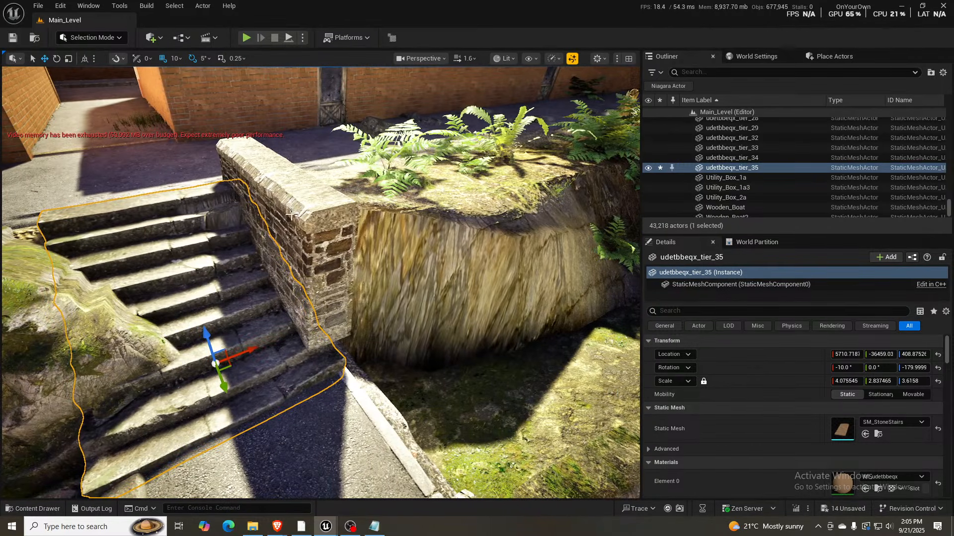
# - Reposition the modular stone wall beside the upper stair flight to about 5527, -36592, 444
pyautogui.click(303, 267)
pyautogui.moveTo(347, 332); pyautogui.dragTo(353, 352)
pyautogui.moveTo(367, 346); pyautogui.dragTo(510, 235, button='right')
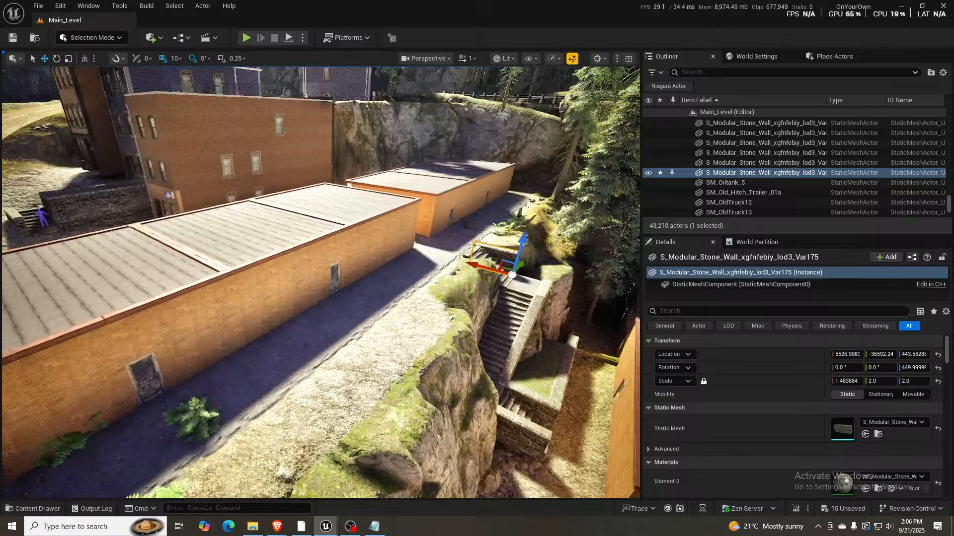
# - Examine the finished staircase among the garages from above, and the fenced path leading to the sheds
pyautogui.moveTo(320, 283); pyautogui.dragTo(297, 267, button='right')
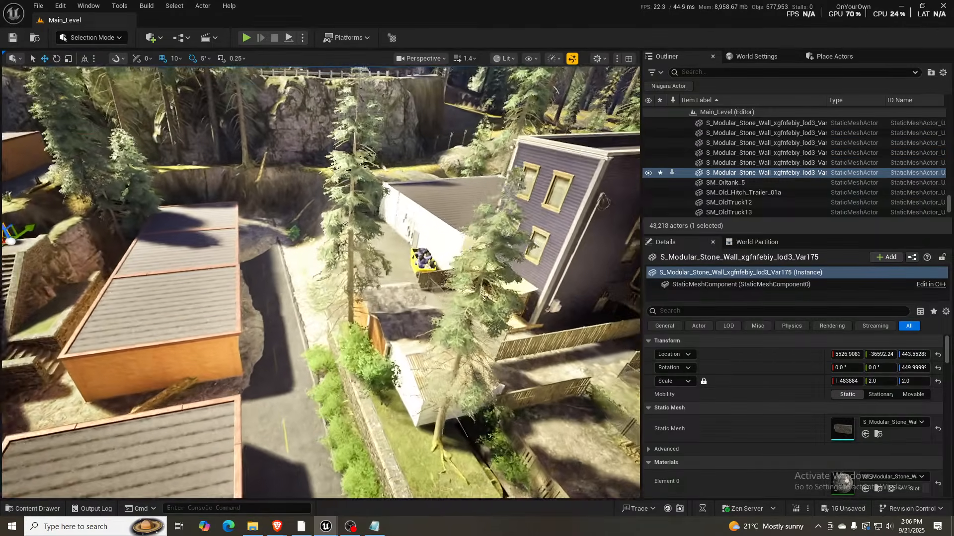
pyautogui.moveTo(321, 283); pyautogui.dragTo(159, 275, button='right')
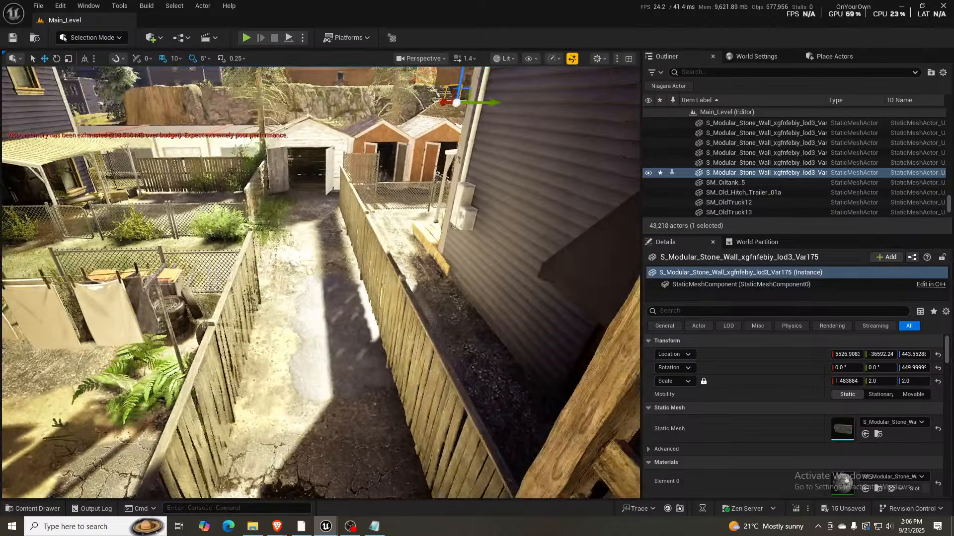
pyautogui.moveTo(352, 274); pyautogui.dragTo(335, 192, button='right')
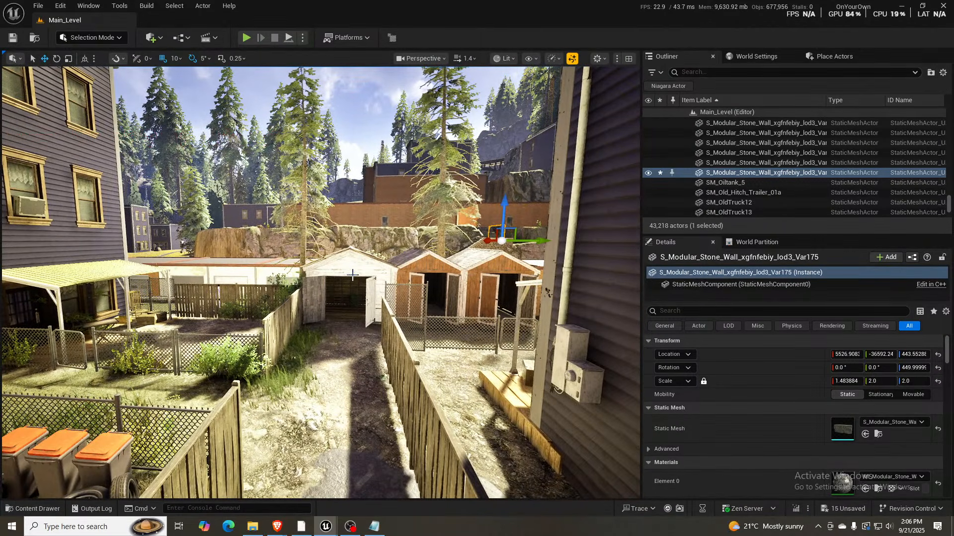
pyautogui.moveTo(353, 274)
pyautogui.mouseDown(button='right')
pyautogui.moveTo(393, 266)
pyautogui.moveTo(344, 274)
pyautogui.mouseUp(button='right')
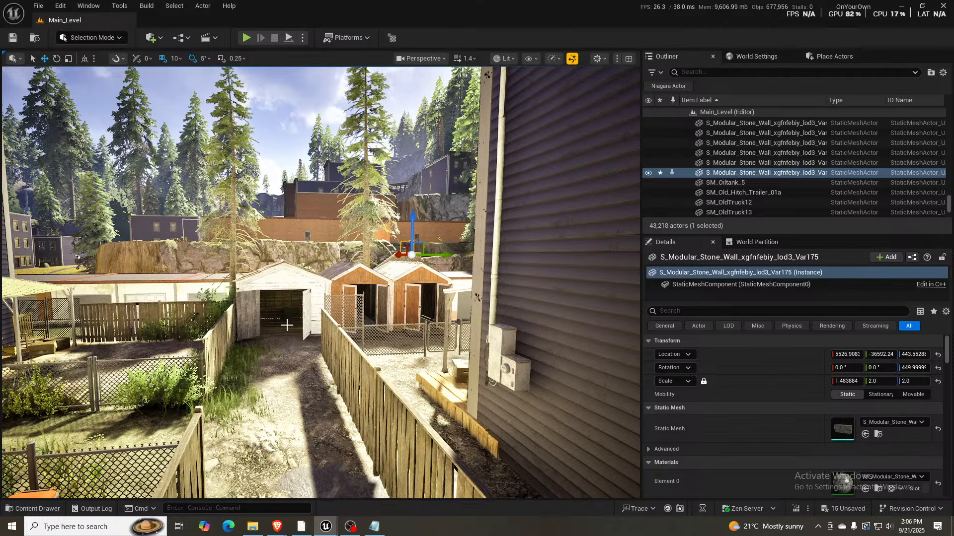
pyautogui.scroll(5, 288, 326)
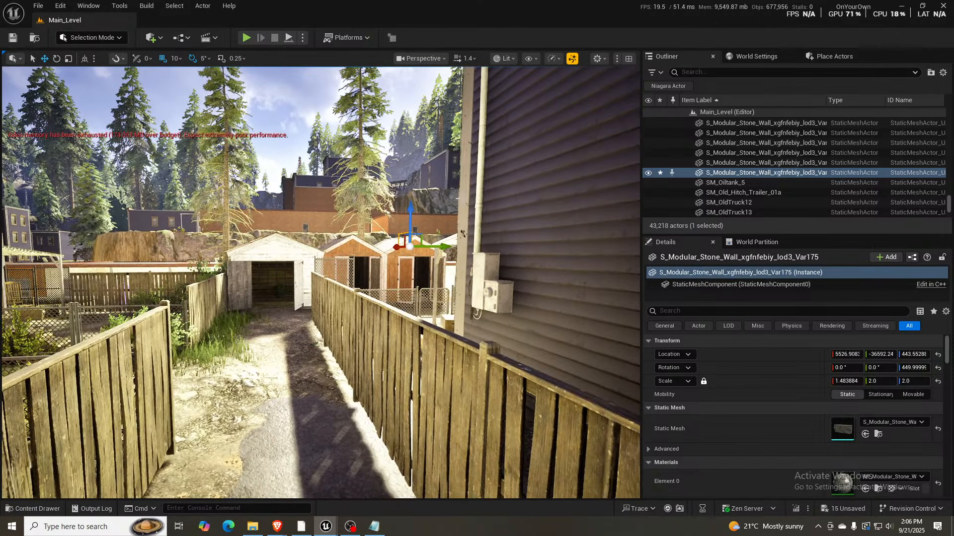
# - Survey the cliffside road, the motel with its military trucks, and the backyards behind the apartment houses
pyautogui.moveTo(441, 176); pyautogui.dragTo(570, 198, button='right')
pyautogui.press('w')
pyautogui.press('e')
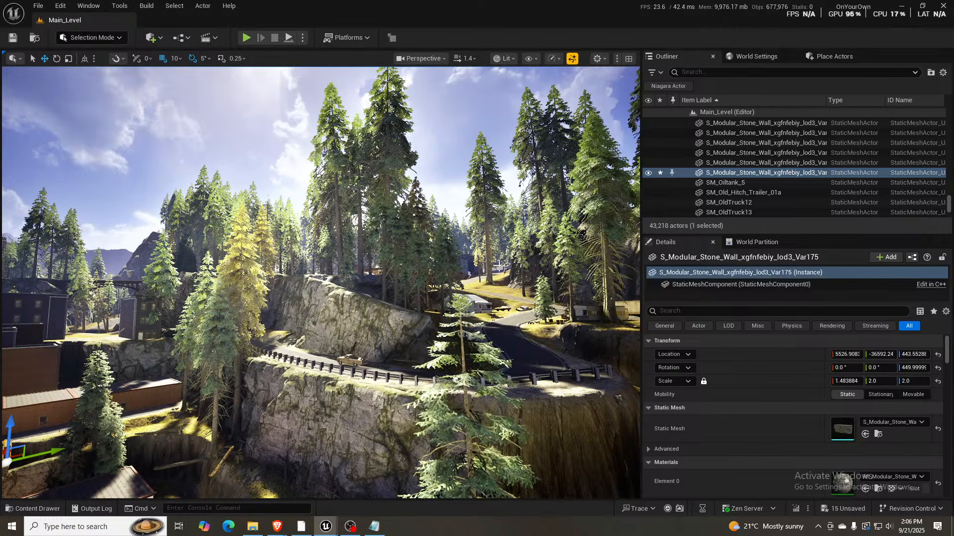
pyautogui.moveTo(447, 342); pyautogui.dragTo(420, 331, button='right')
pyautogui.press('w')
pyautogui.scroll(4, 509, 335)
pyautogui.moveTo(220, 388); pyautogui.dragTo(220, 398, button='right')
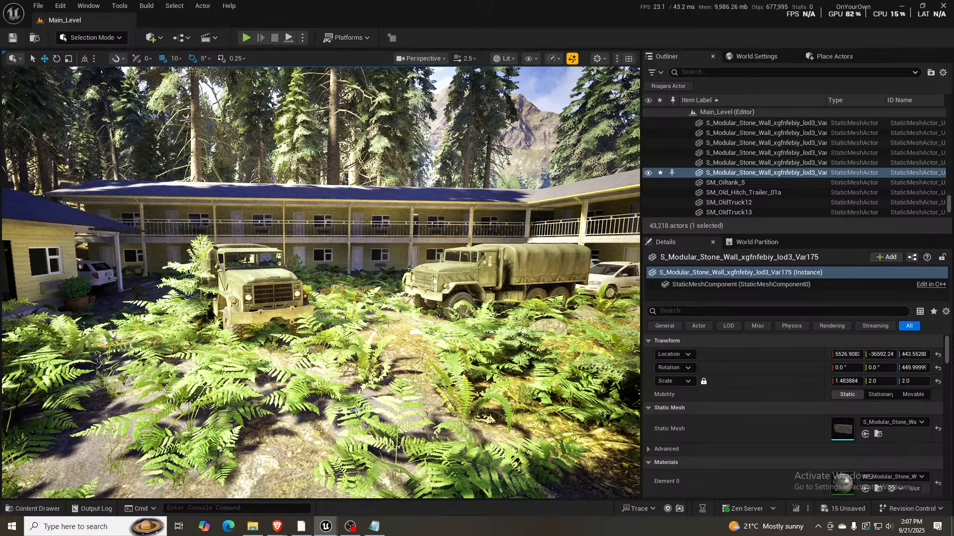
pyautogui.moveTo(379, 420)
pyautogui.mouseDown(button='right')
pyautogui.moveTo(379, 410)
pyautogui.moveTo(385, 421)
pyautogui.moveTo(397, 419)
pyautogui.mouseUp(button='right')
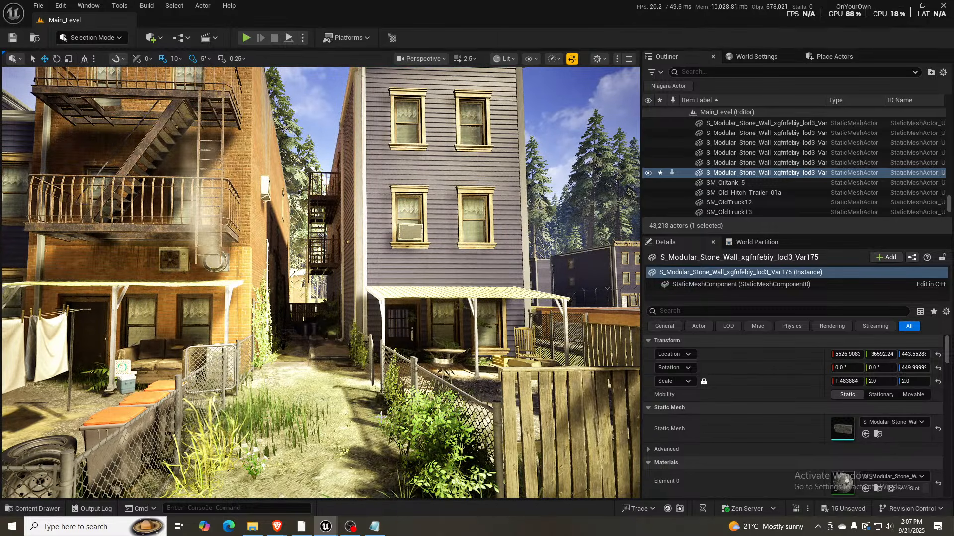
# - Slightly reduce the scale of the upper stone stair flight where it meets the alley behind the brick garages
pyautogui.moveTo(447, 400); pyautogui.dragTo(559, 401, button='right')
pyautogui.press('e')
pyautogui.press('w')
pyautogui.moveTo(366, 396)
pyautogui.mouseDown(button='right')
pyautogui.moveTo(342, 403)
pyautogui.moveTo(366, 396)
pyautogui.mouseUp(button='right')
pyautogui.press('a')
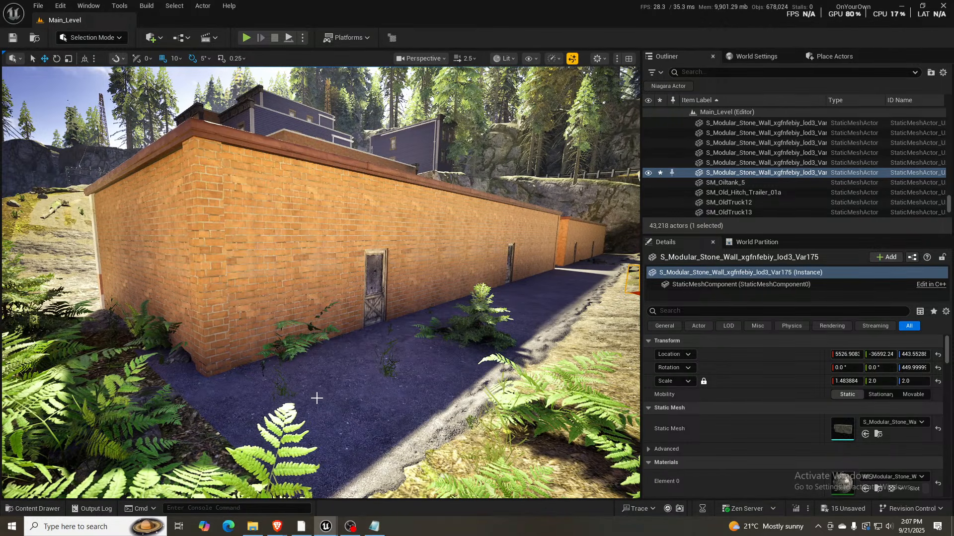
pyautogui.moveTo(410, 374); pyautogui.dragTo(546, 431, button='right')
pyautogui.scroll(-3, 409, 374)
pyautogui.press('w')
pyautogui.press('s')
pyautogui.click(303, 373)
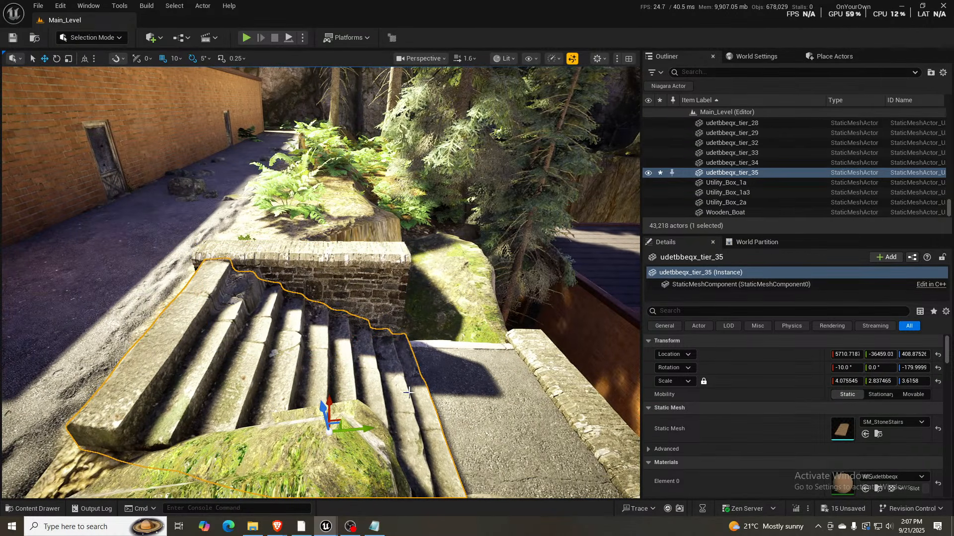
pyautogui.press('r')
pyautogui.moveTo(324, 410); pyautogui.dragTo(324, 415)
# - Select the four gravel-edged road segments running along the back of the garages and narrow them to a Y scale of about 0.723
pyautogui.click(136, 252)
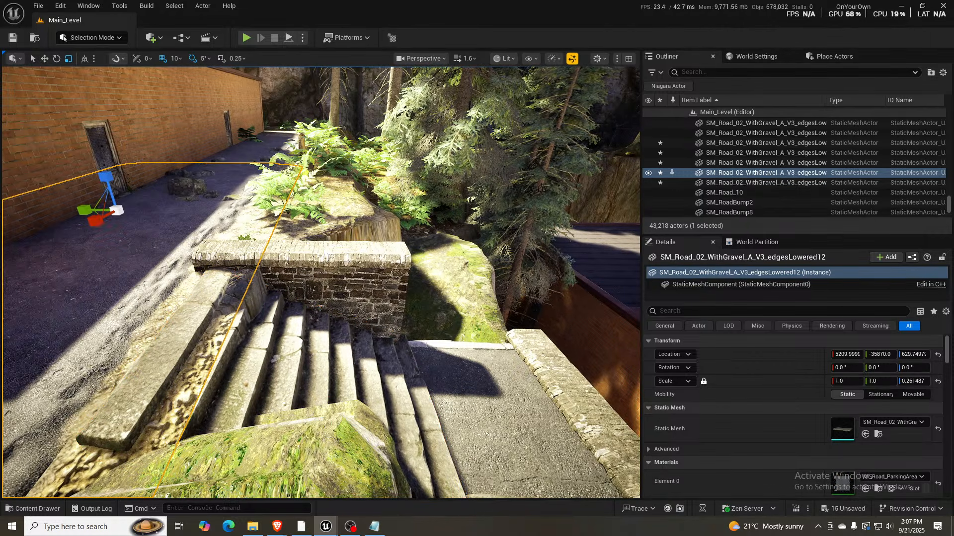
pyautogui.press('s')
pyautogui.moveTo(136, 252); pyautogui.dragTo(156, 240, button='right')
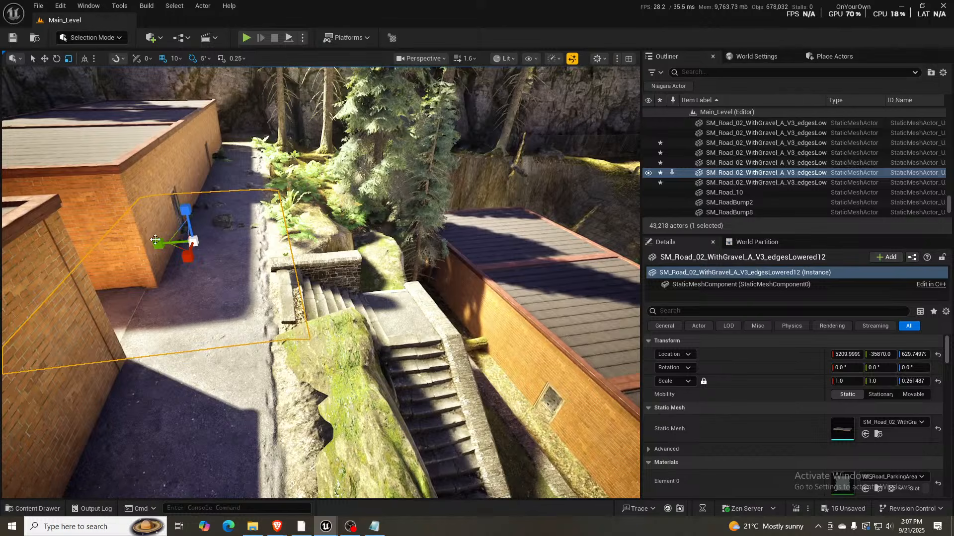
pyautogui.keyDown('ctrl'); pyautogui.click(228, 175); pyautogui.keyUp('ctrl')
pyautogui.keyDown('ctrl'); pyautogui.click(193, 366); pyautogui.keyUp('ctrl')
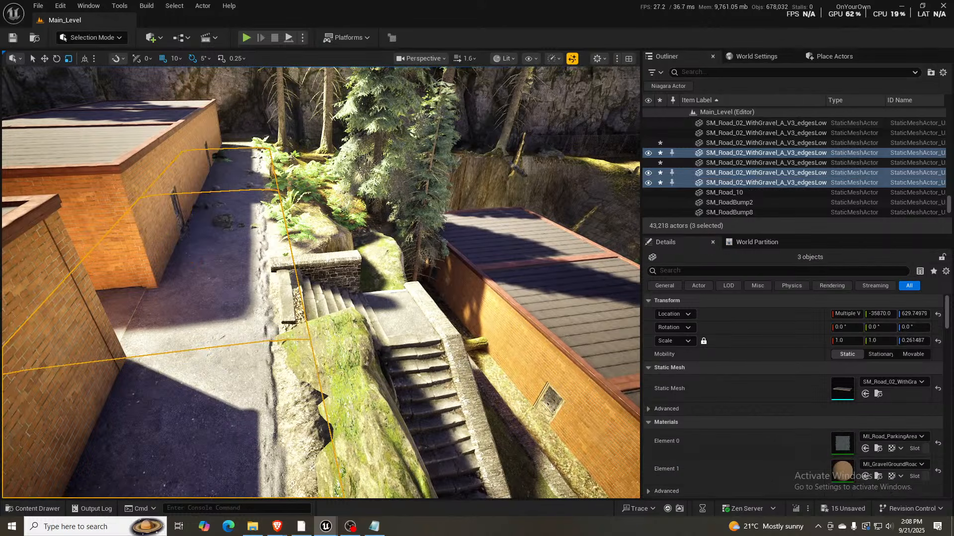
pyautogui.moveTo(194, 367); pyautogui.dragTo(59, 367, button='right')
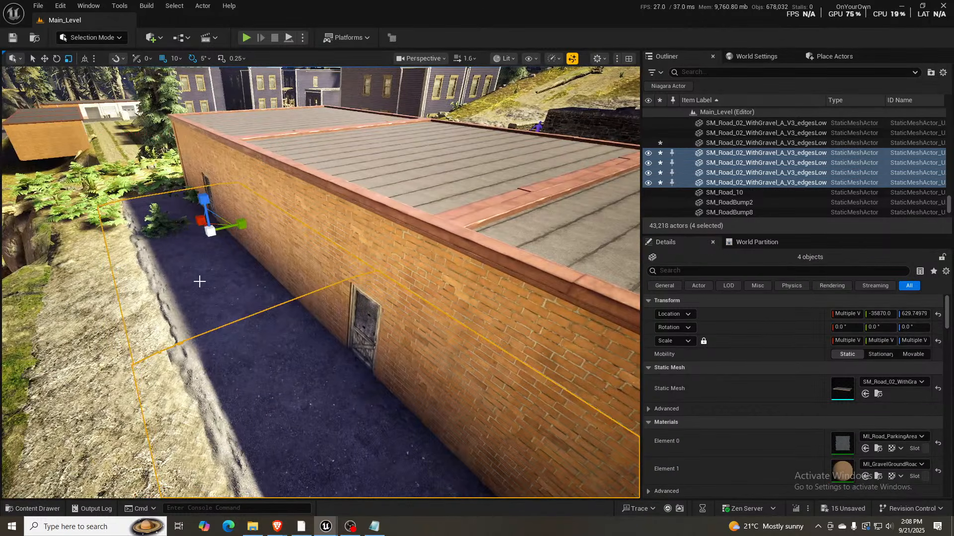
pyautogui.moveTo(198, 281); pyautogui.dragTo(202, 281, button='right')
pyautogui.hotkey('ctrl', 'z')
pyautogui.keyDown('ctrl'); pyautogui.click(191, 261); pyautogui.keyUp('ctrl')
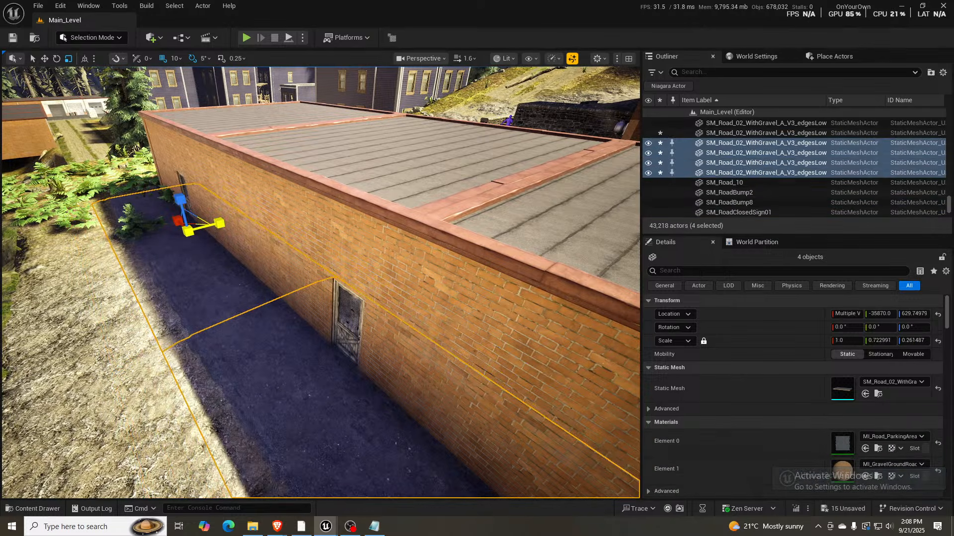
pyautogui.moveTo(201, 233); pyautogui.dragTo(380, 206, button='right')
# - Move the four selected road segments toward the top of the stairs, to a Y location of -35950
pyautogui.press('w')
pyautogui.moveTo(345, 175); pyautogui.dragTo(361, 161, button='right')
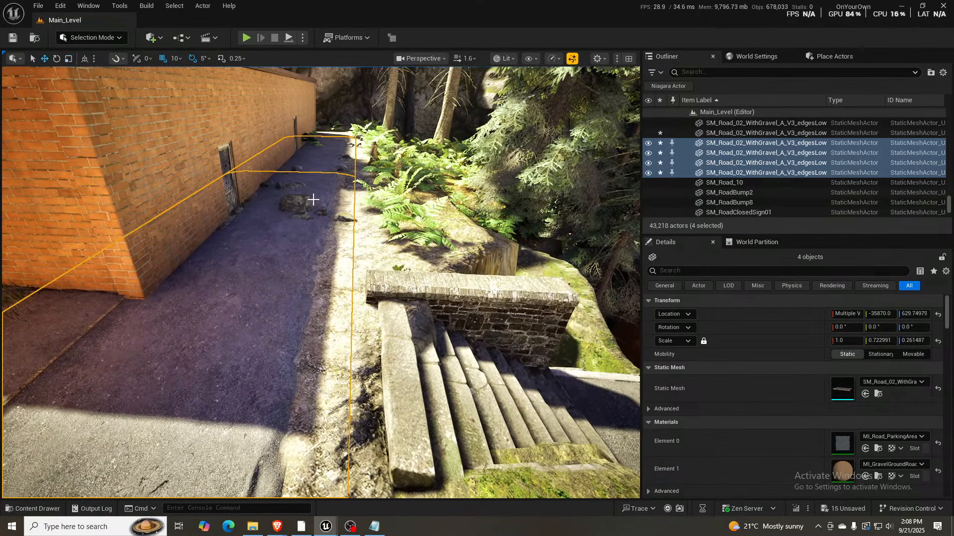
pyautogui.moveTo(313, 198); pyautogui.dragTo(302, 237, button='right')
pyautogui.keyDown('ctrl'); pyautogui.click(302, 237); pyautogui.keyUp('ctrl')
pyautogui.keyDown('ctrl'); pyautogui.click(271, 255); pyautogui.keyUp('ctrl')
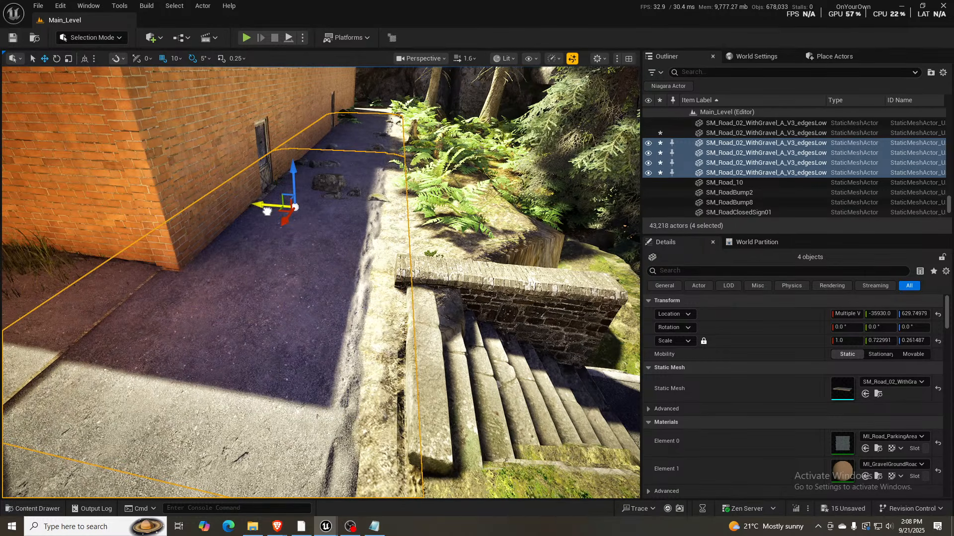
pyautogui.moveTo(267, 211); pyautogui.dragTo(274, 215)
pyautogui.moveTo(321, 283); pyautogui.dragTo(104, 258, button='right')
pyautogui.press('w')
pyautogui.scroll(-4, 321, 282)
pyautogui.press('d')
pyautogui.press('s')
pyautogui.moveTo(399, 355); pyautogui.dragTo(357, 316, button='right')
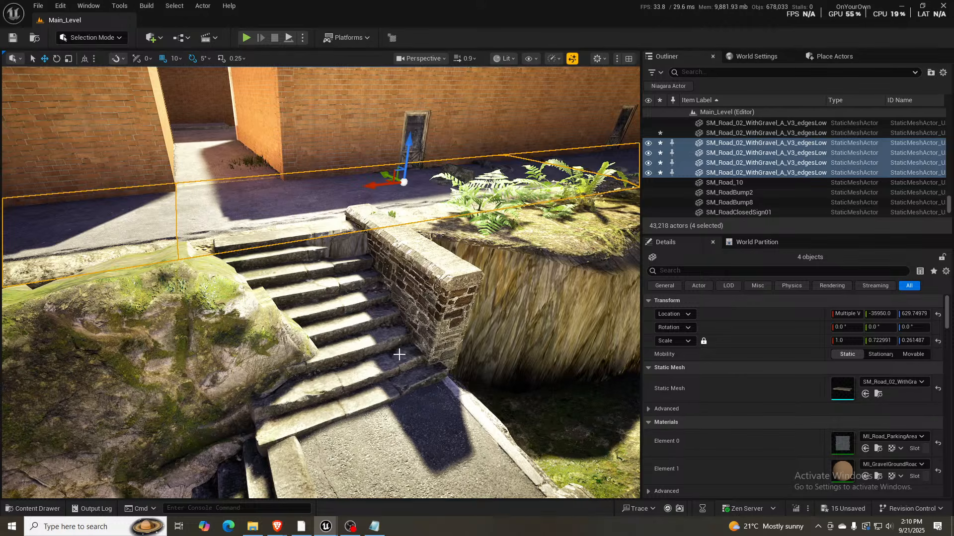
# - Search the project's plugins for "world", review the matches including the experimental FastGeo Streaming entry, and close the plugin list
pyautogui.click(68, 7)
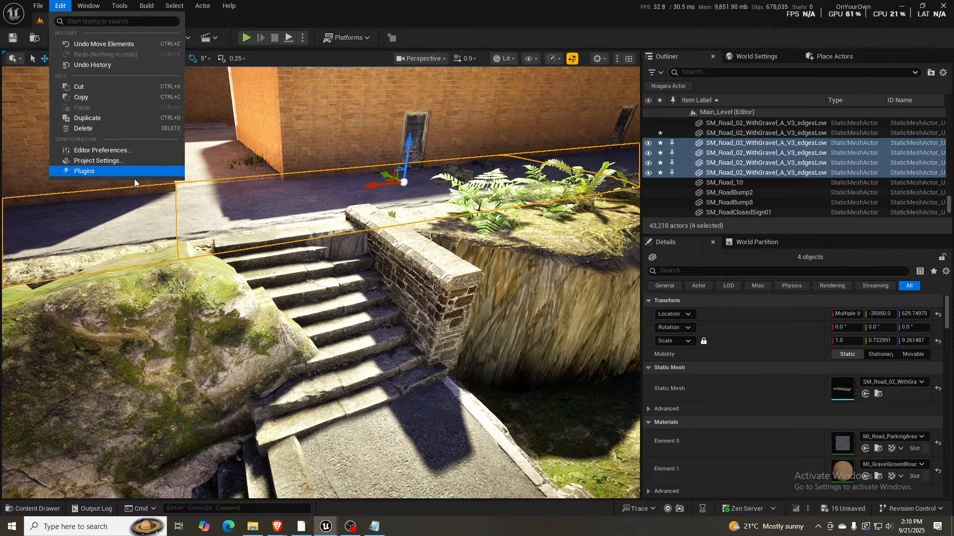
pyautogui.click(125, 171)
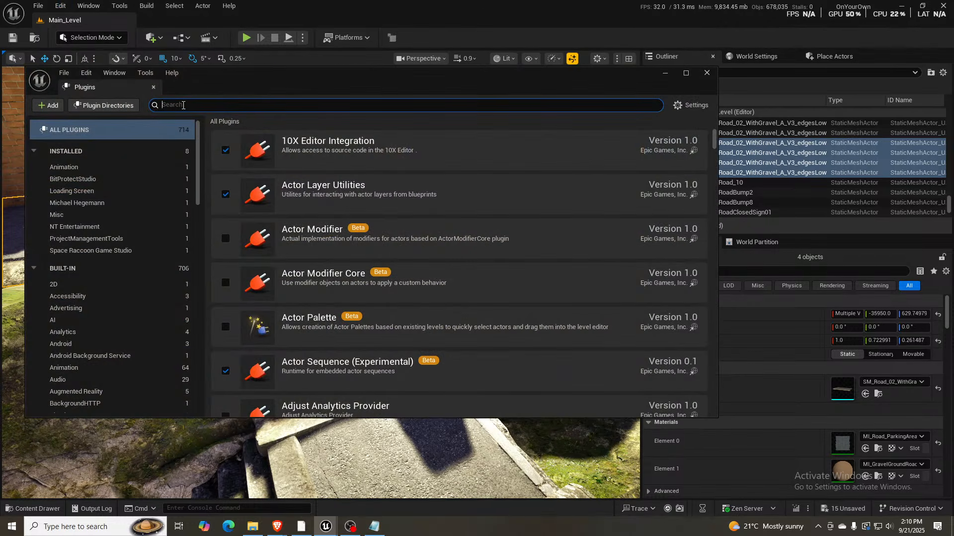
pyautogui.write('world')
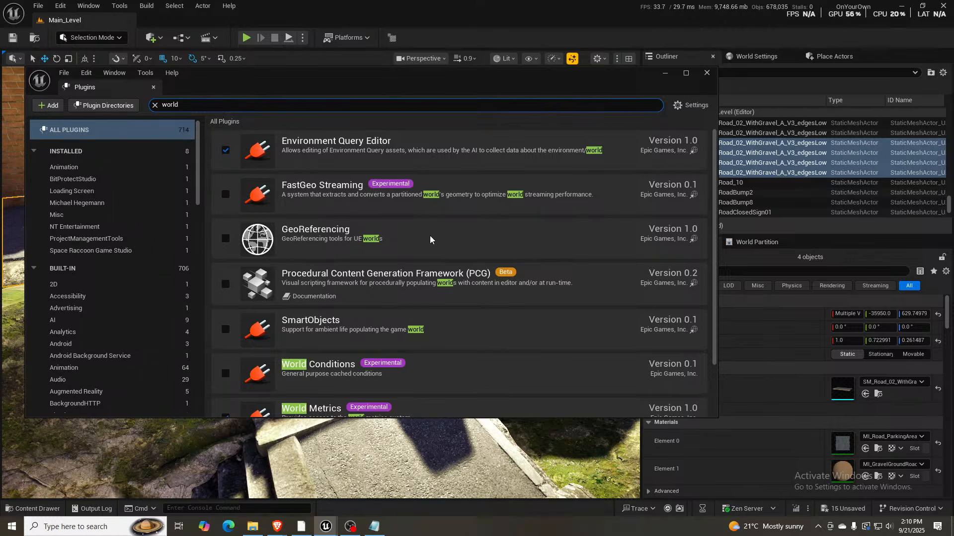
pyautogui.scroll(-3, 430, 241)
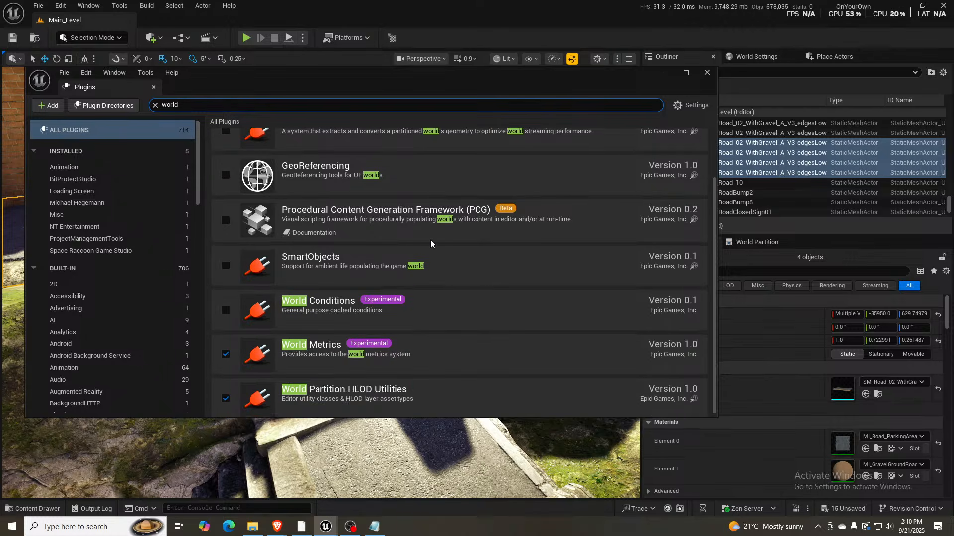
pyautogui.scroll(-1, 431, 240)
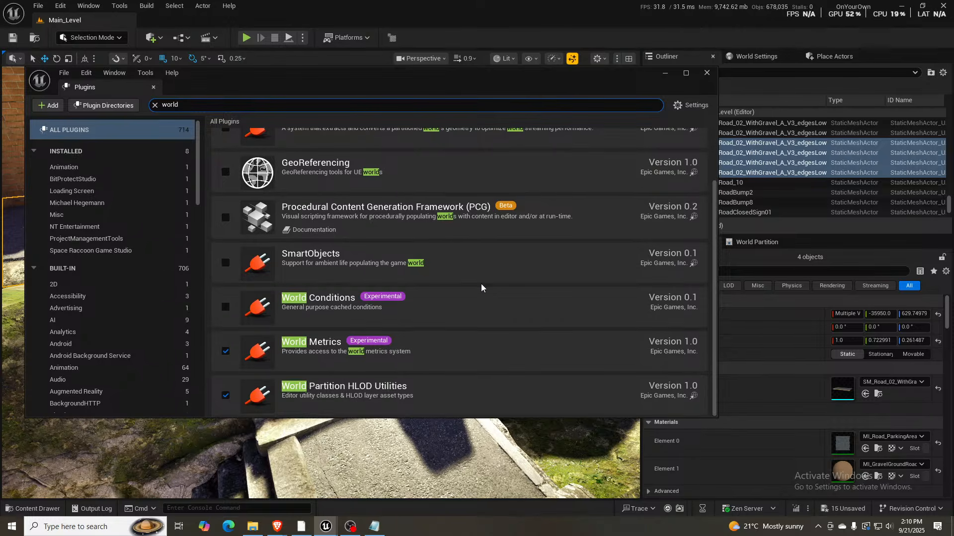
pyautogui.scroll(2, 481, 288)
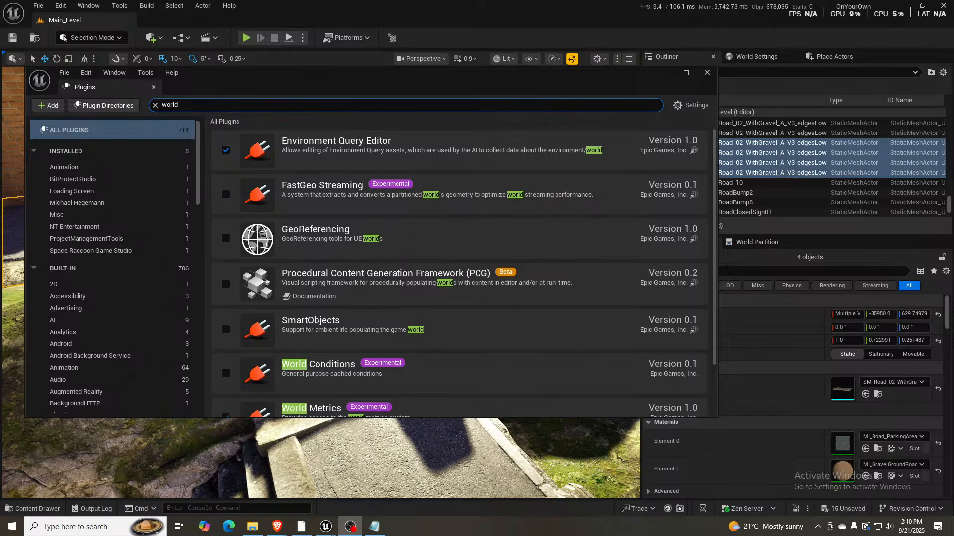
pyautogui.click(354, 197)
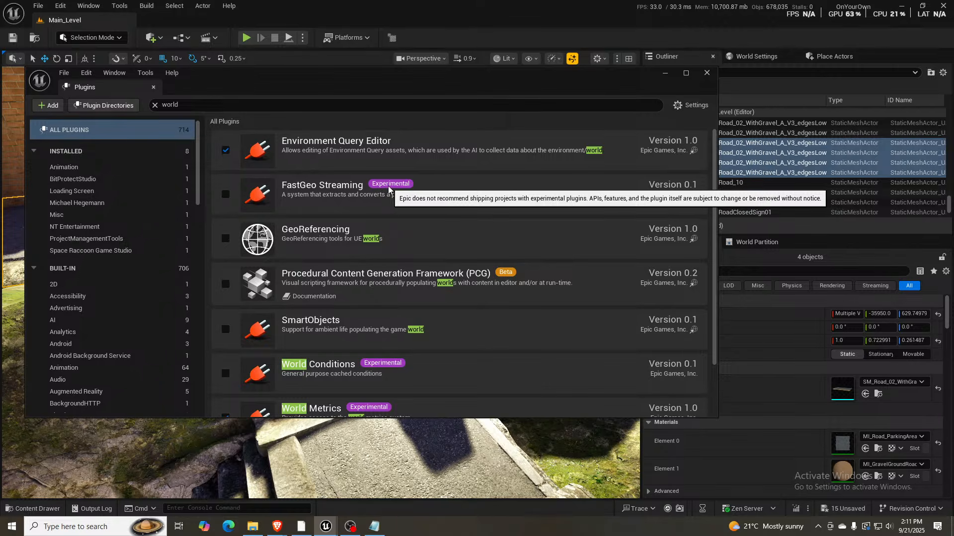
pyautogui.click(153, 87)
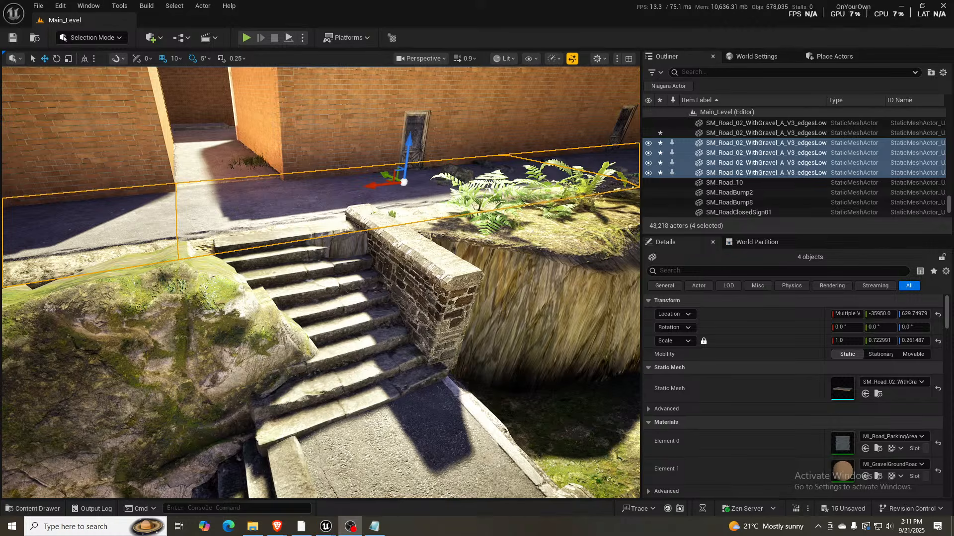
# - Examine the stair flights from the landing downward, including the sloped modular stone walls and cliff rocks beside the grass patch
pyautogui.moveTo(321, 282); pyautogui.dragTo(280, 259, button='right')
pyautogui.press('s')
pyautogui.press('w')
pyautogui.press('a')
pyautogui.press('s')
pyautogui.press('w')
pyautogui.scroll(3, 293, 248)
pyautogui.press('s')
pyautogui.press('d')
pyautogui.moveTo(321, 283); pyautogui.dragTo(303, 298, button='right')
pyautogui.press('d')
pyautogui.press('w')
pyautogui.click(339, 270)
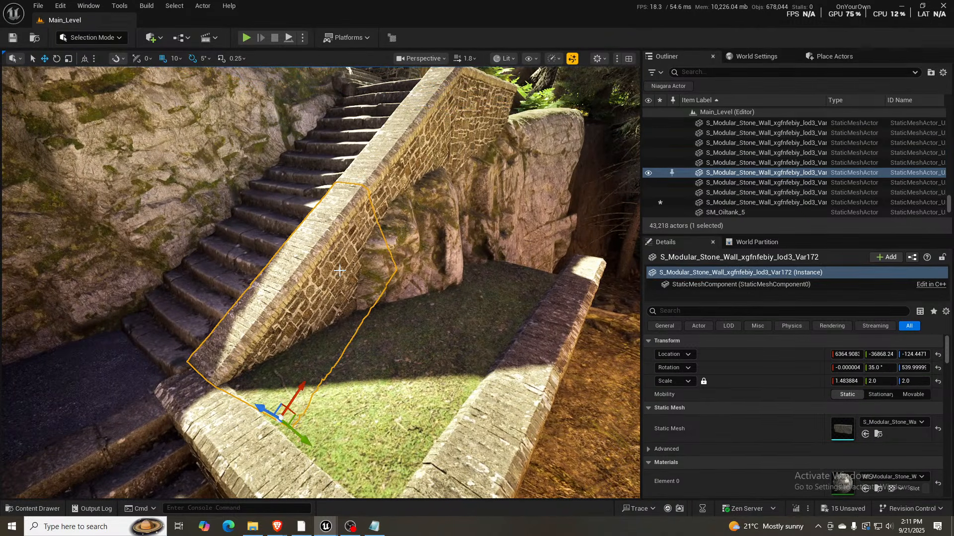
pyautogui.click(427, 149)
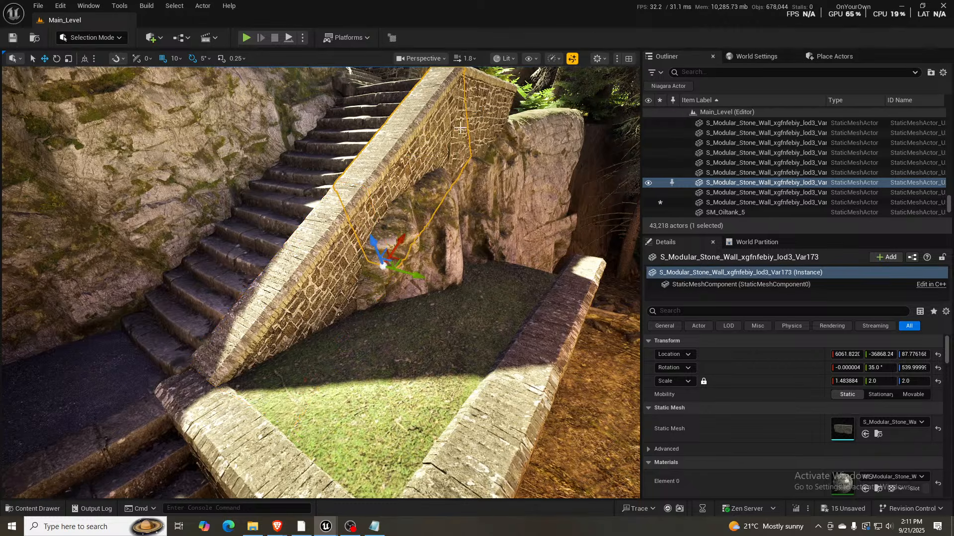
pyautogui.moveTo(334, 196); pyautogui.dragTo(325, 213, button='right')
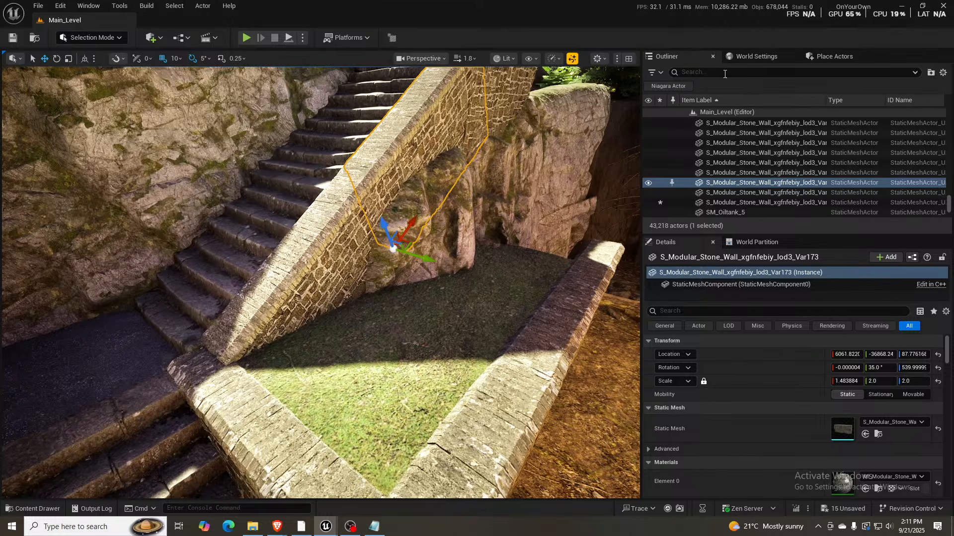
# - Find the PlayerStart actor by searching the level's actors for "start", bring it into view, and save the level
pyautogui.click(709, 73)
pyautogui.write('start')
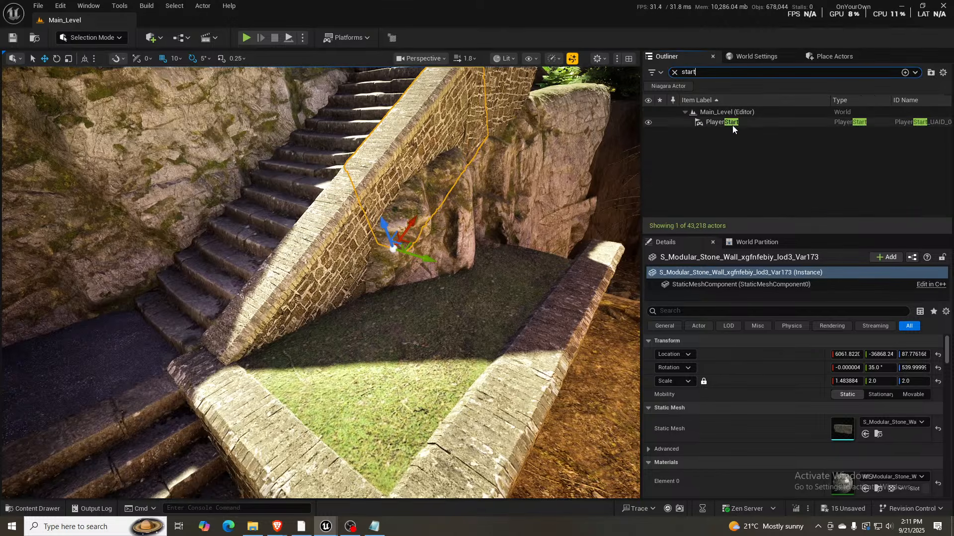
pyautogui.click(732, 123)
pyautogui.press('f')
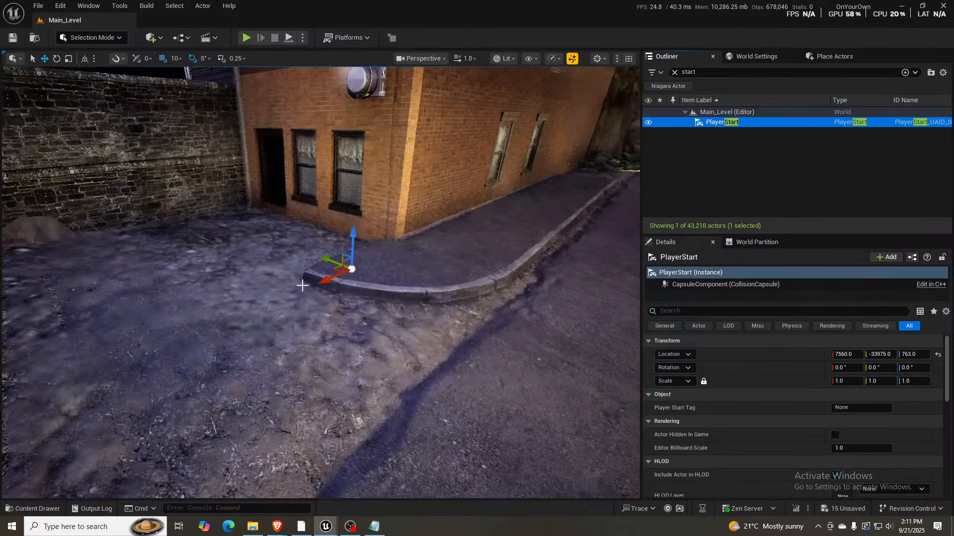
pyautogui.moveTo(303, 284); pyautogui.dragTo(304, 288, button='right')
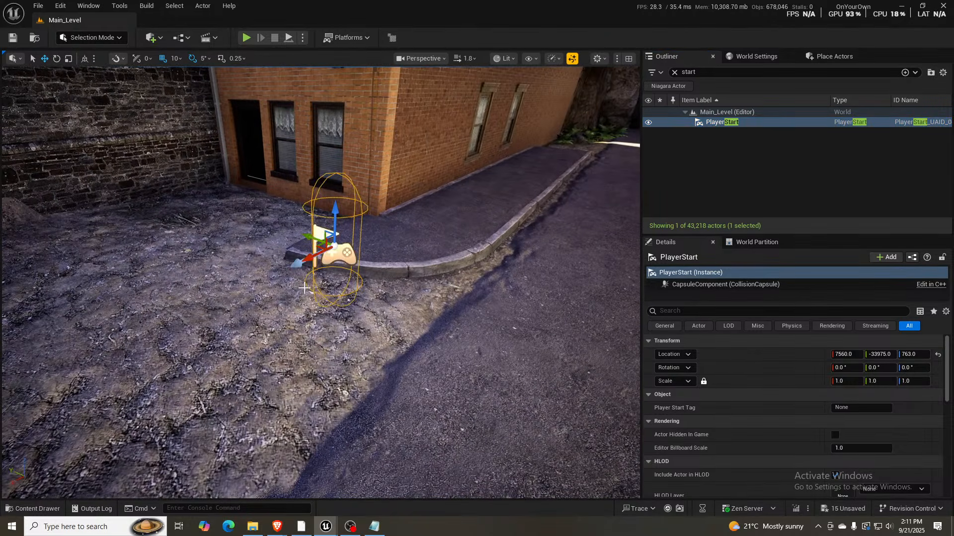
pyautogui.hotkey('ctrl', 's')
# - Launch a playtest of the level from the PlayerStart beside the brick building
pyautogui.click(244, 42)
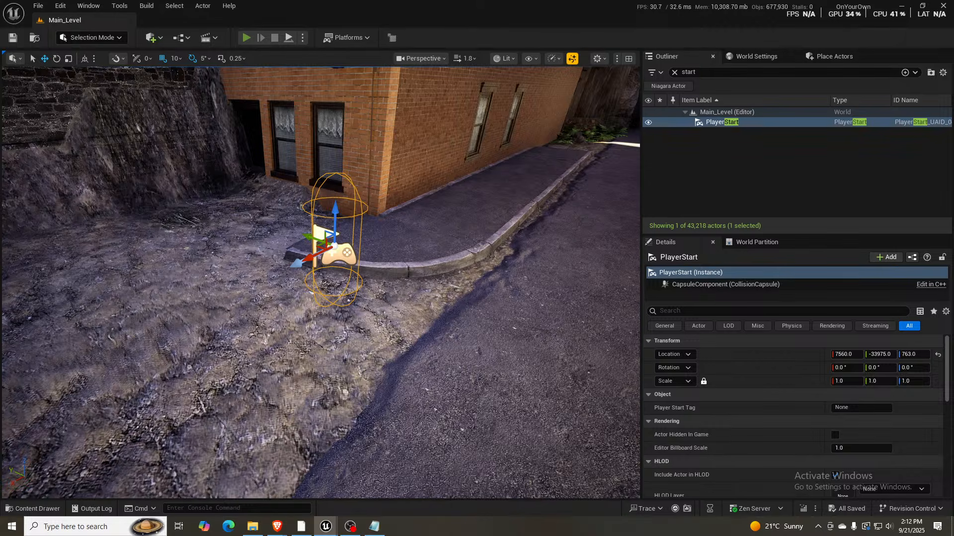
pyautogui.hotkey('alt', 'p')
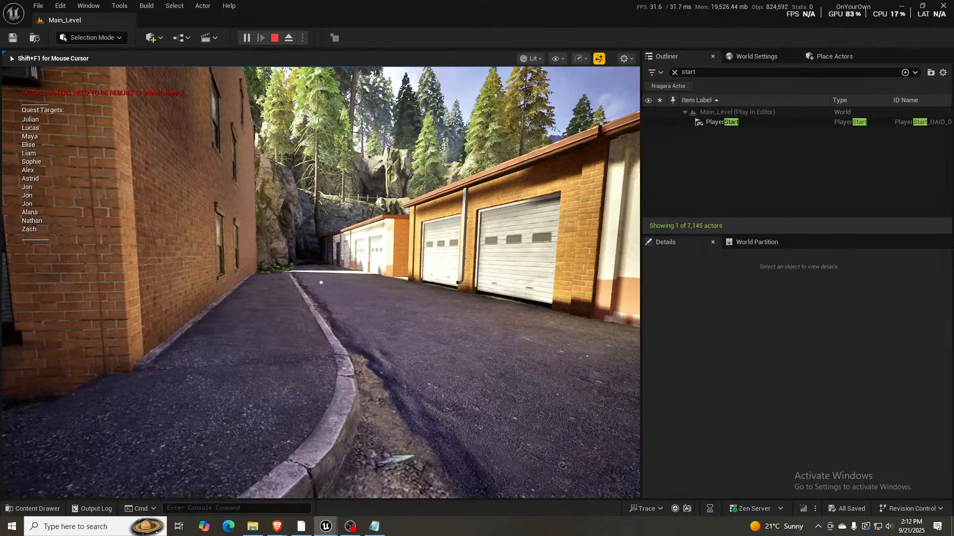
pyautogui.press('w')
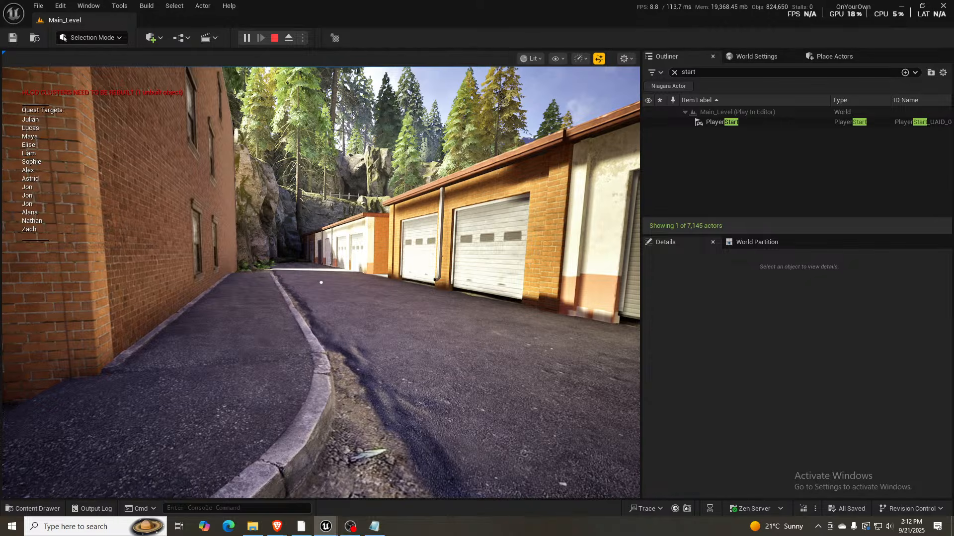
pyautogui.click(362, 318)
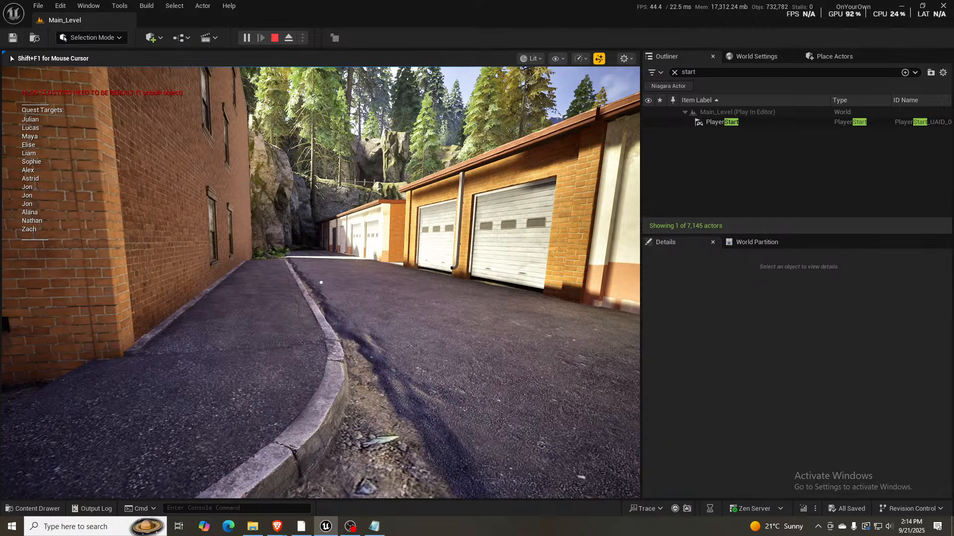
# - Walk the playtest character up the alley past the white-doored garages, through the brick gap, and onto the rocks above the landing
pyautogui.press('w')
pyautogui.press('w')
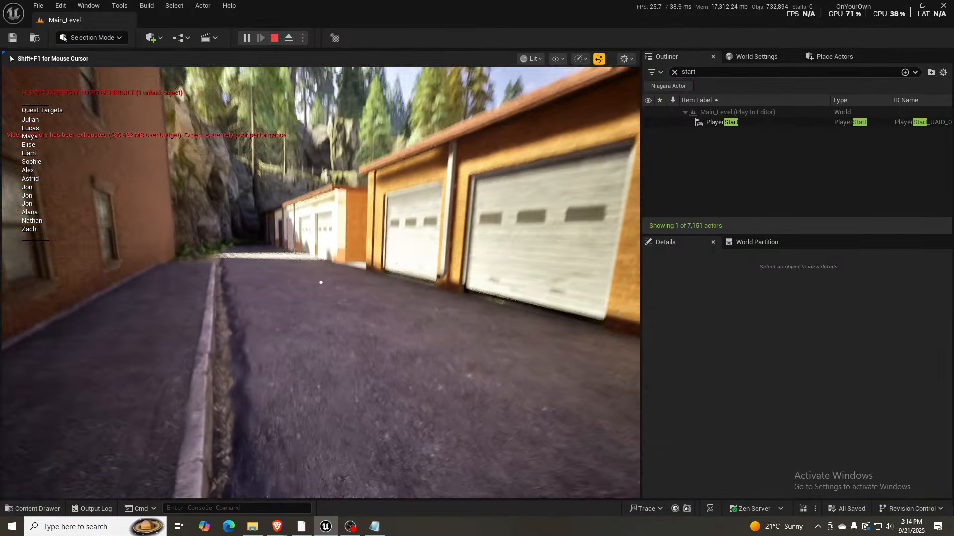
pyautogui.press('w')
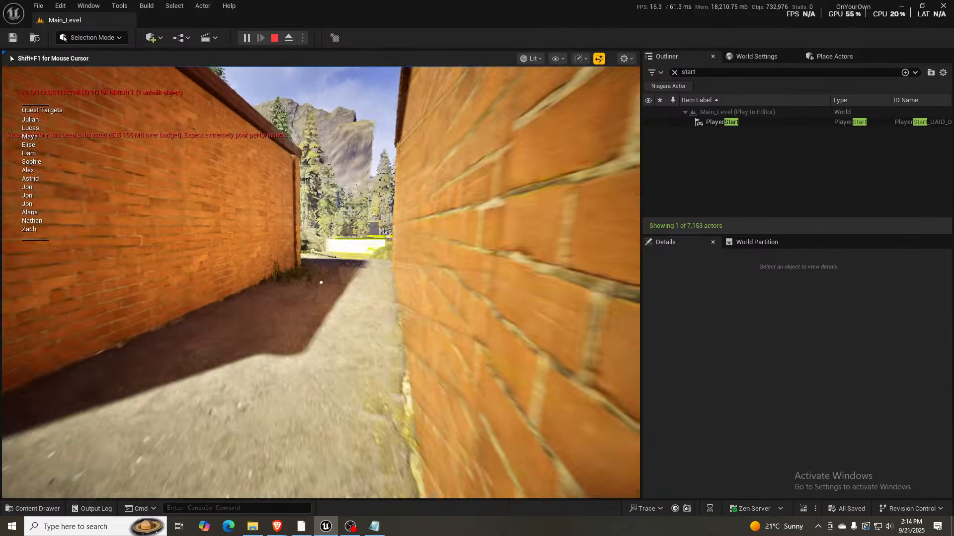
pyautogui.press('w')
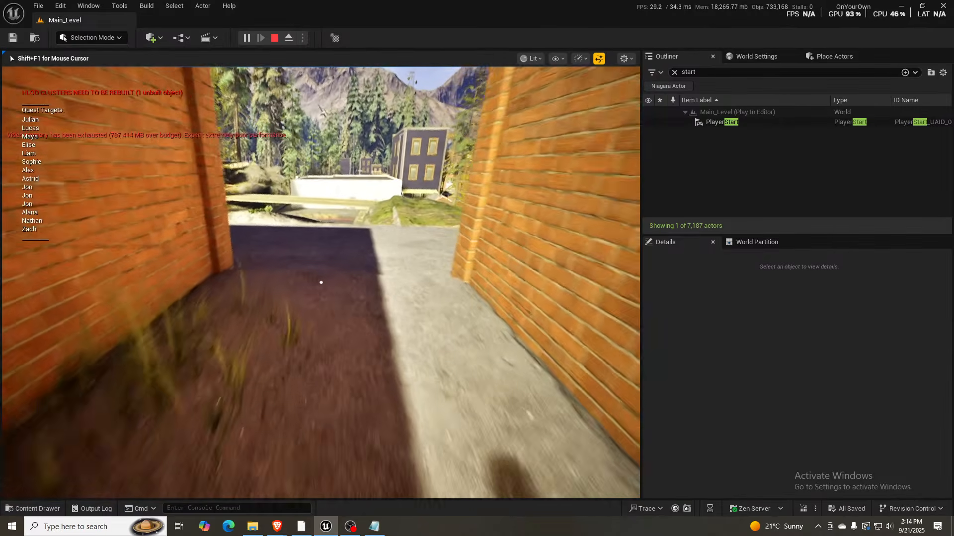
pyautogui.press('w')
pyautogui.press('w')
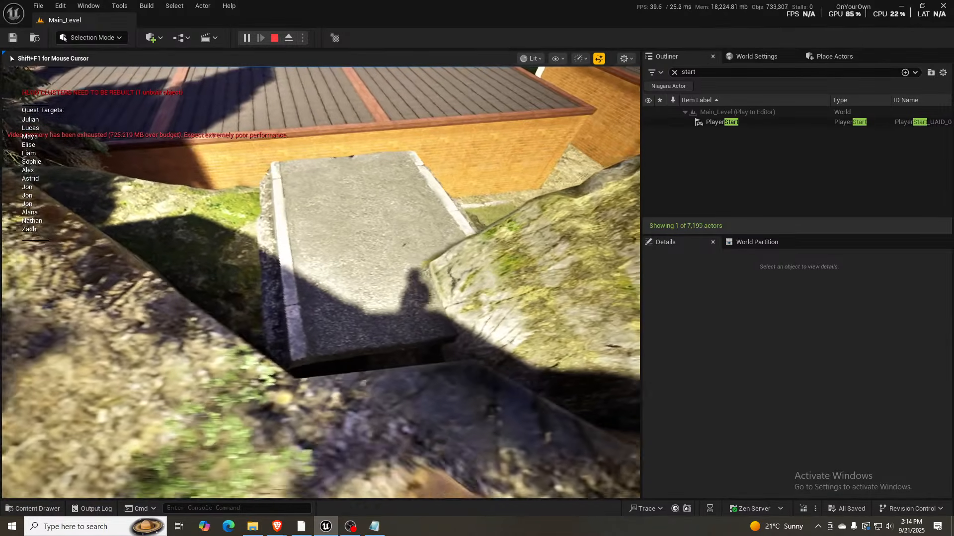
# - Test the descent from the landing over the grass patch, and follow the dirt path between the brick garages to the road
pyautogui.press('a')
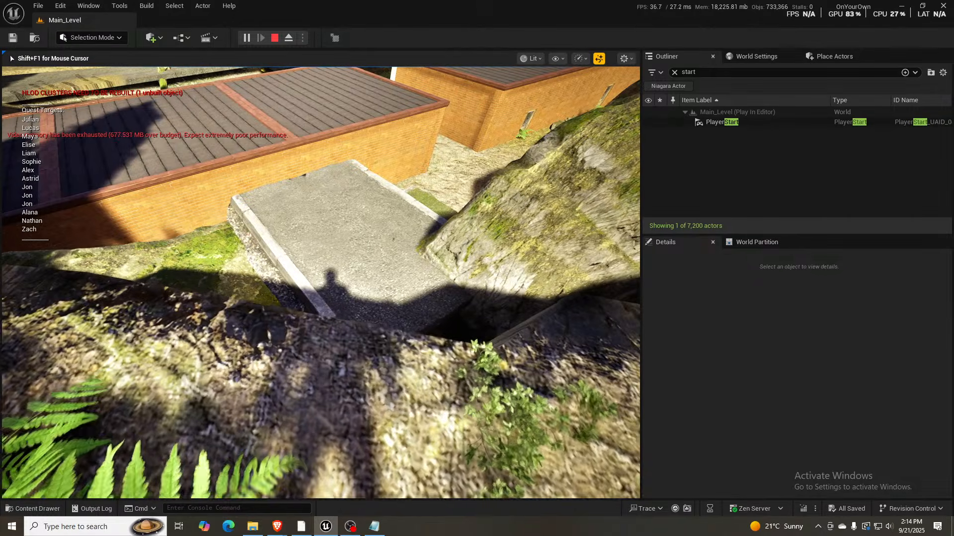
pyautogui.press('w')
pyautogui.press('w')
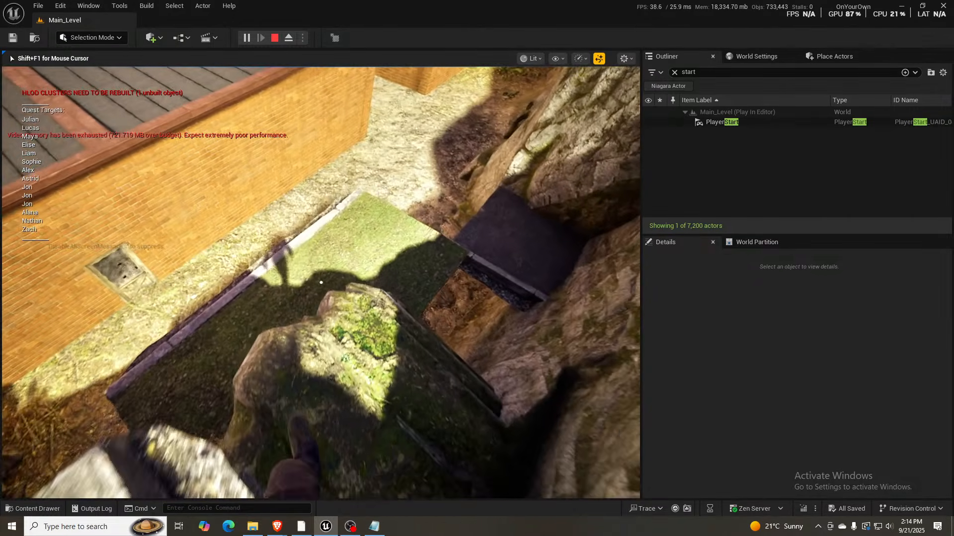
pyautogui.press('w')
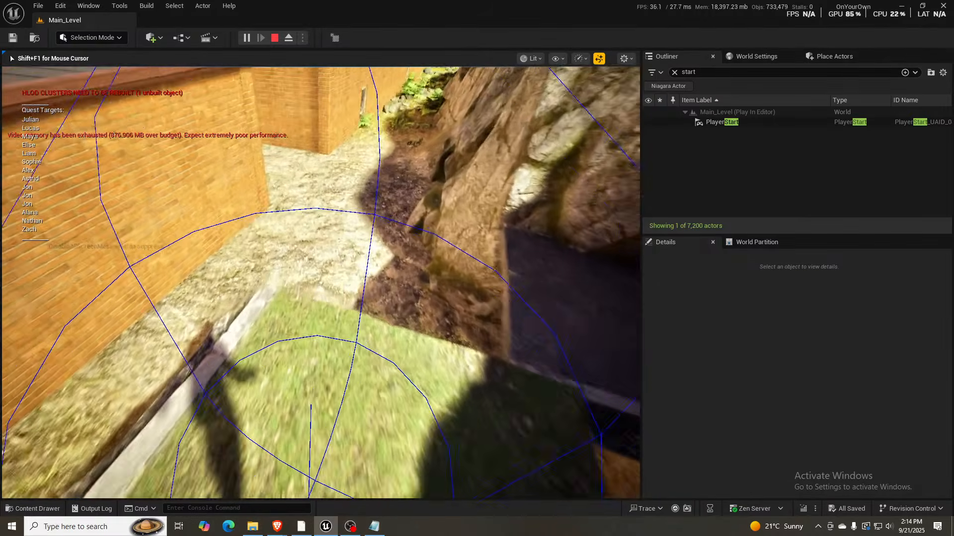
pyautogui.press('w')
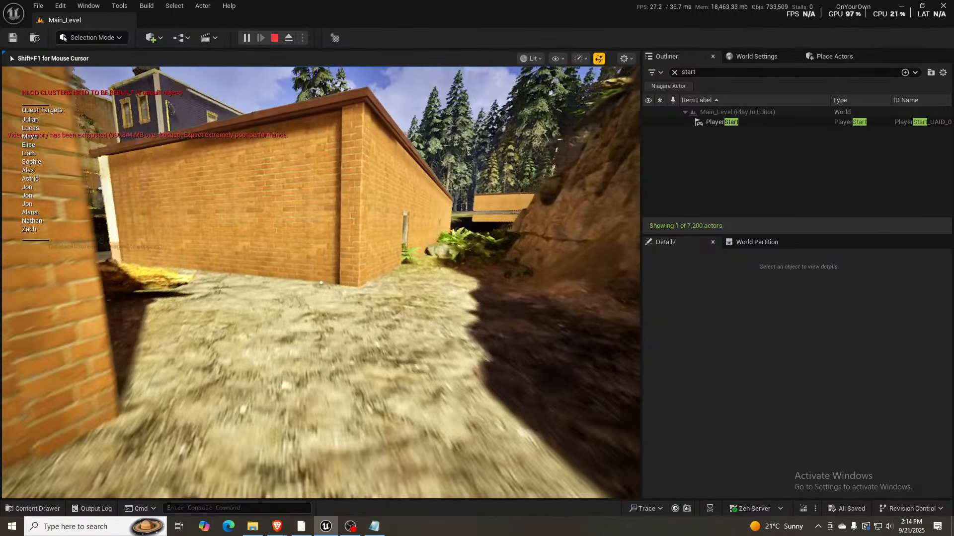
pyautogui.press('w')
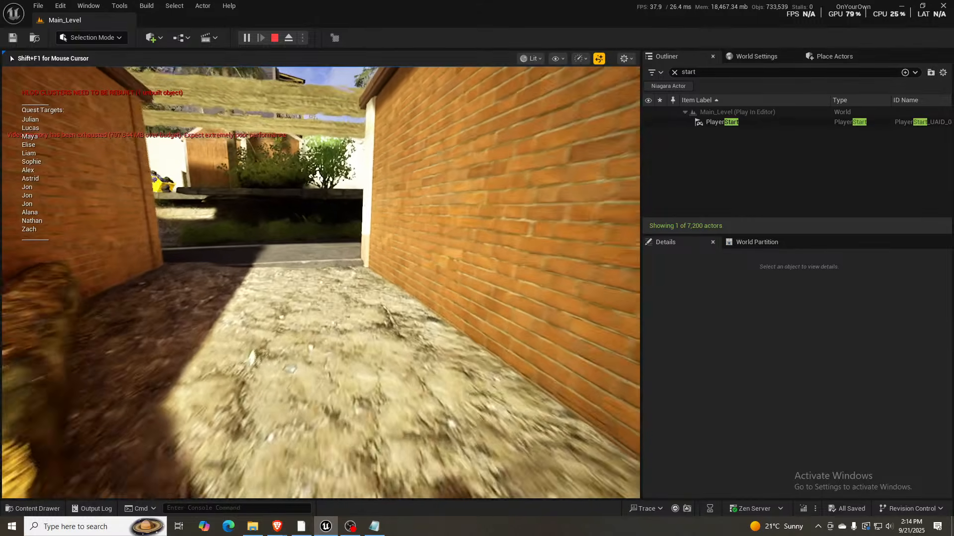
pyautogui.press('w')
# - Cross the road and climb the grassy bank beyond the stone ledge to reach the fenced yard with the white wooden shed
pyautogui.press('w')
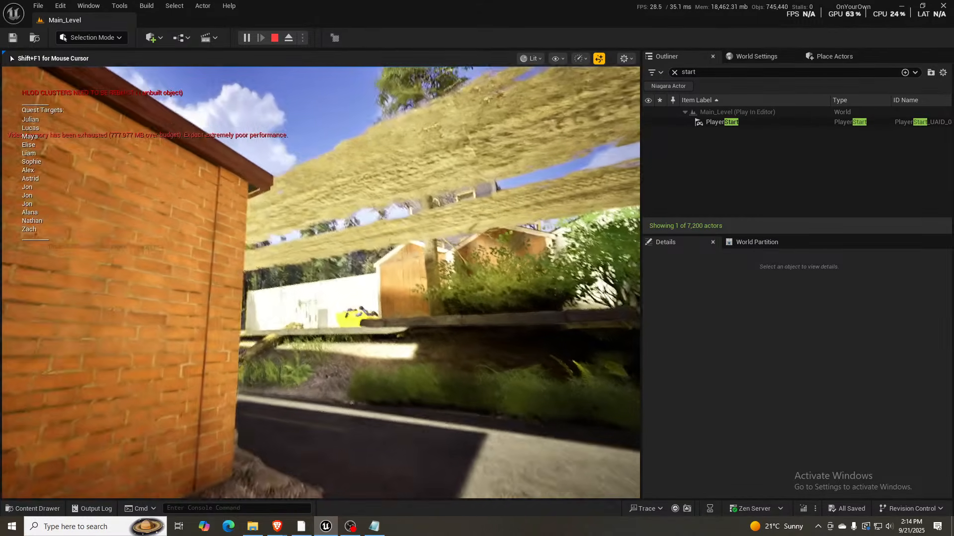
pyautogui.press('w')
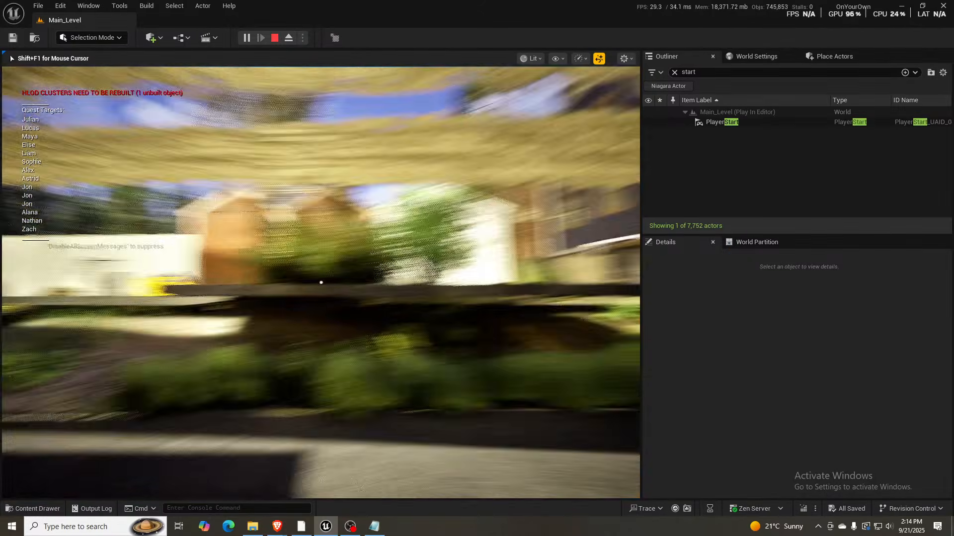
pyautogui.press('w')
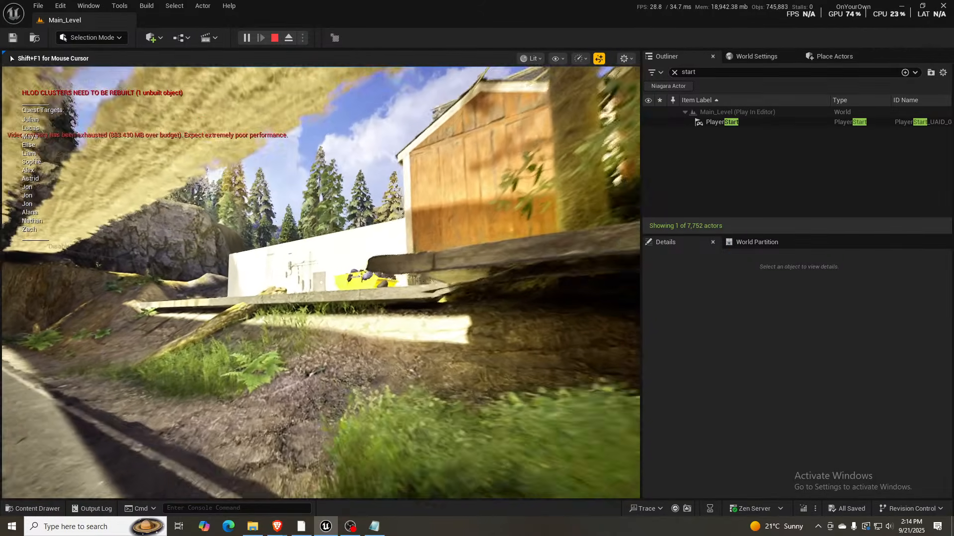
pyautogui.press('w')
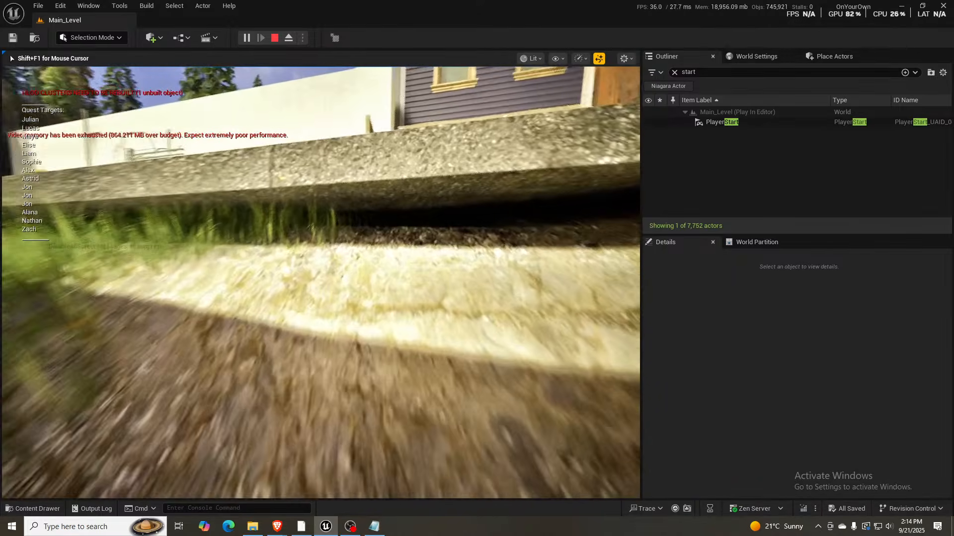
pyautogui.press('w')
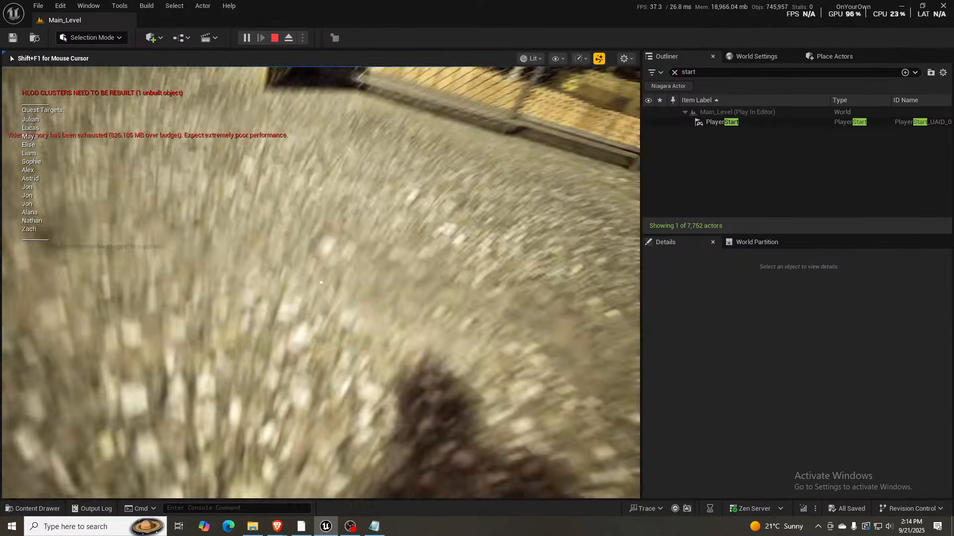
pyautogui.press('w')
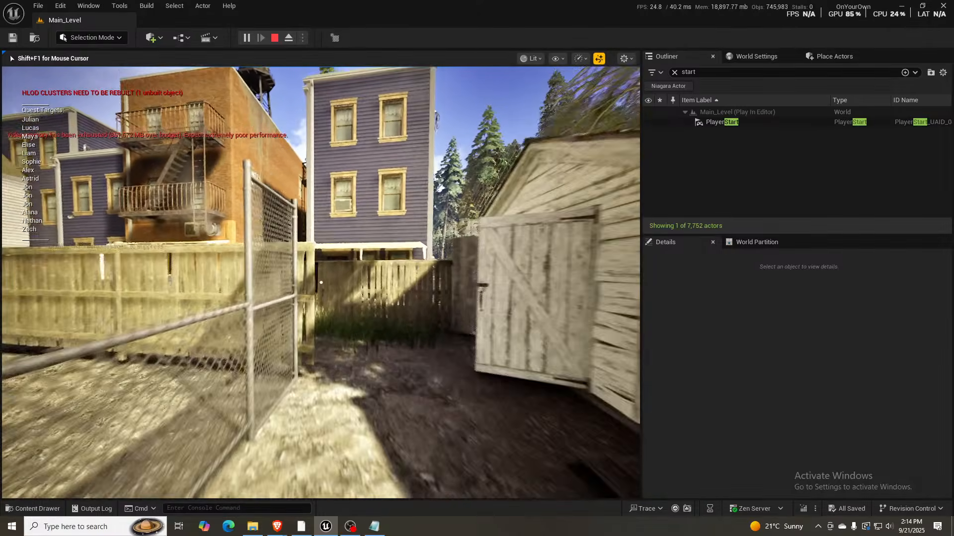
# - Jump over the wooden fence and explore the narrow passage between the ivy-covered brick building and the purple house
pyautogui.press('w')
pyautogui.press('space')
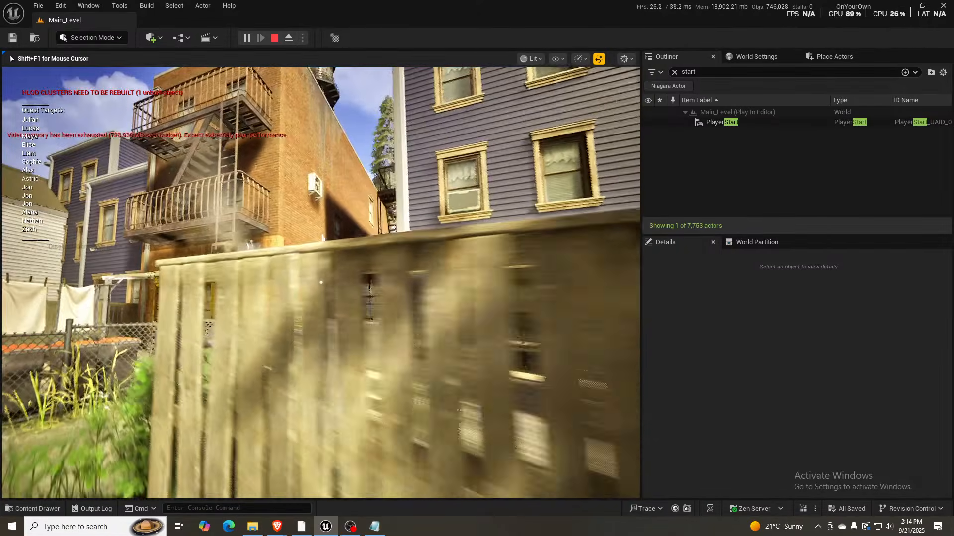
pyautogui.press('w')
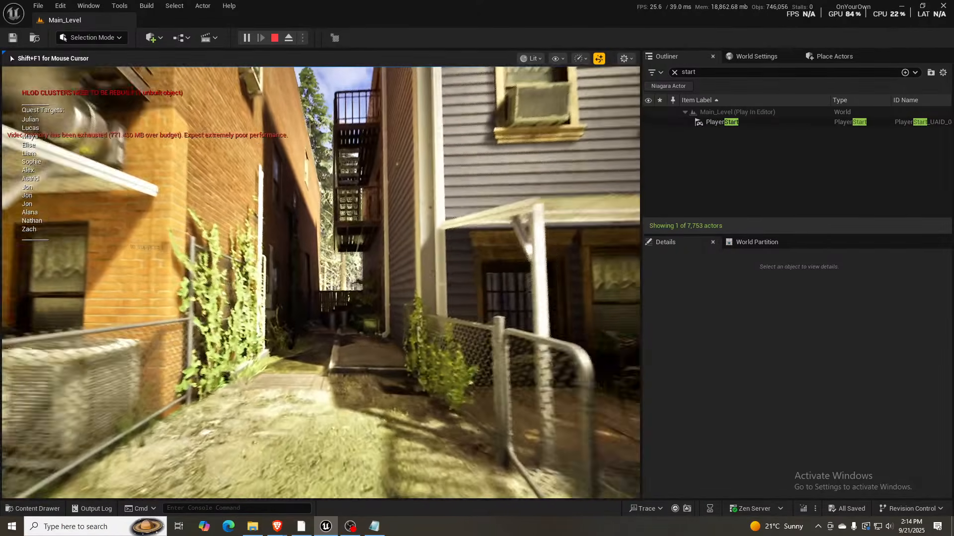
pyautogui.press('w')
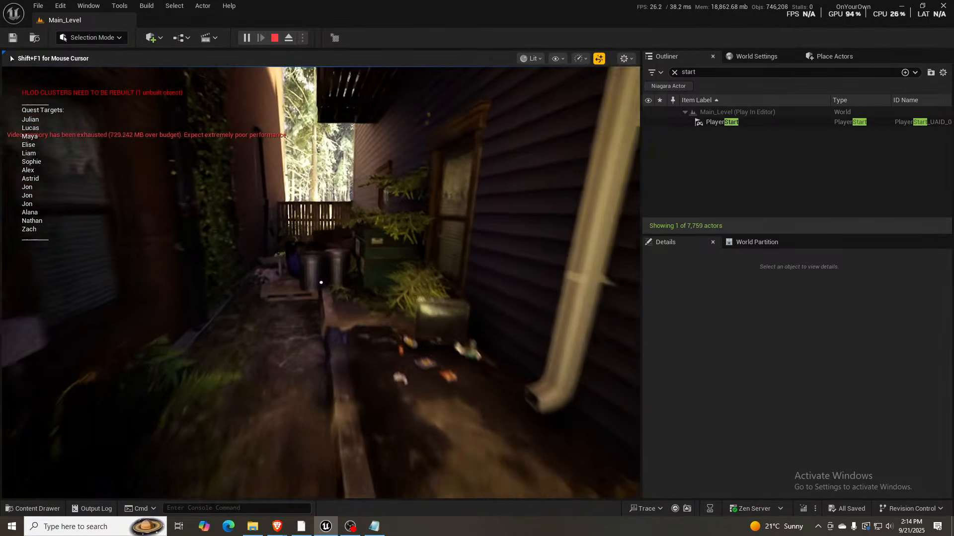
pyautogui.press('w')
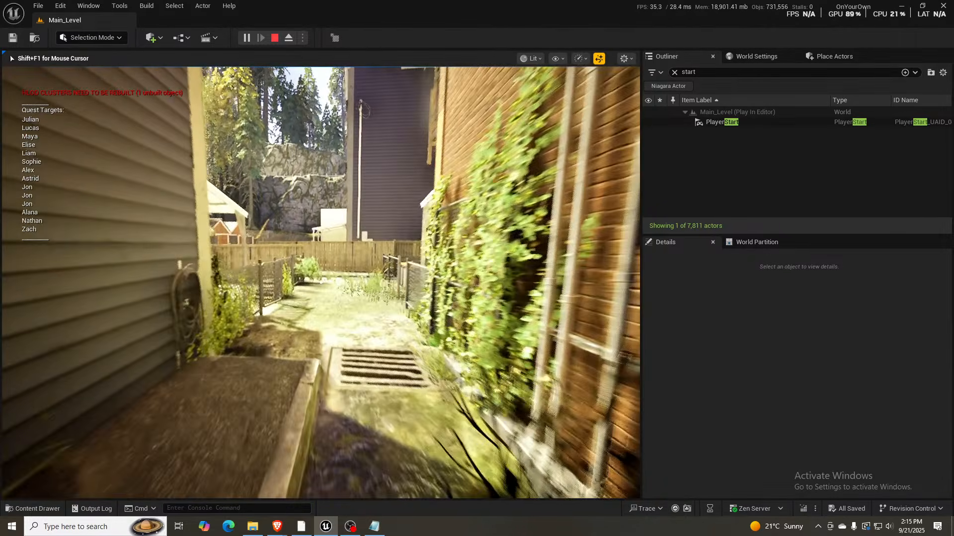
# - Walk past the wooden staircase and across the parking lot to the ramp overlooking the orange brick building
pyautogui.press('w')
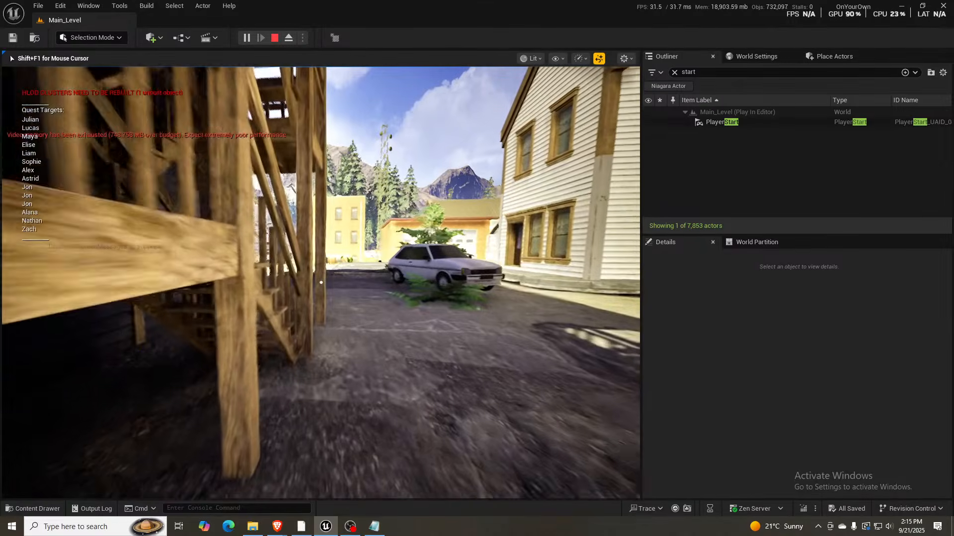
pyautogui.press('w')
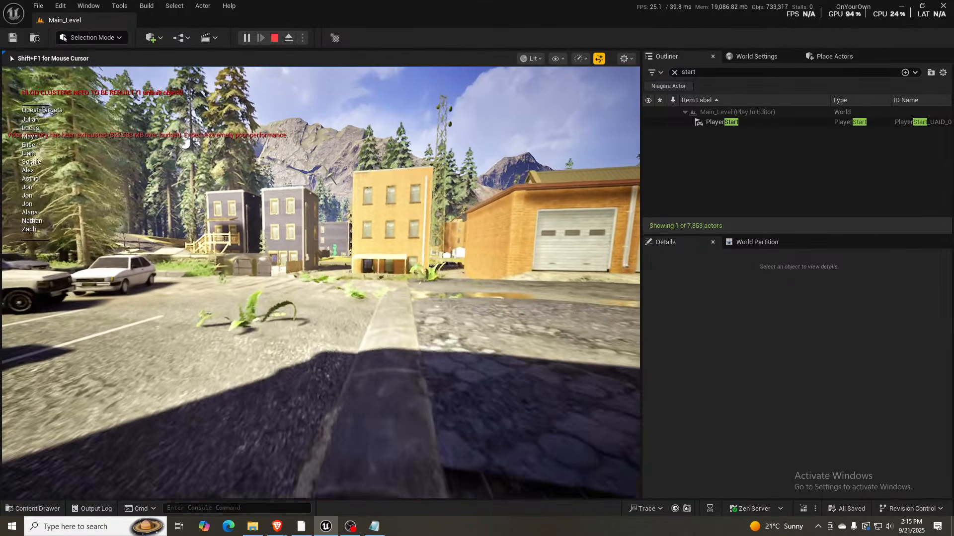
pyautogui.press('w')
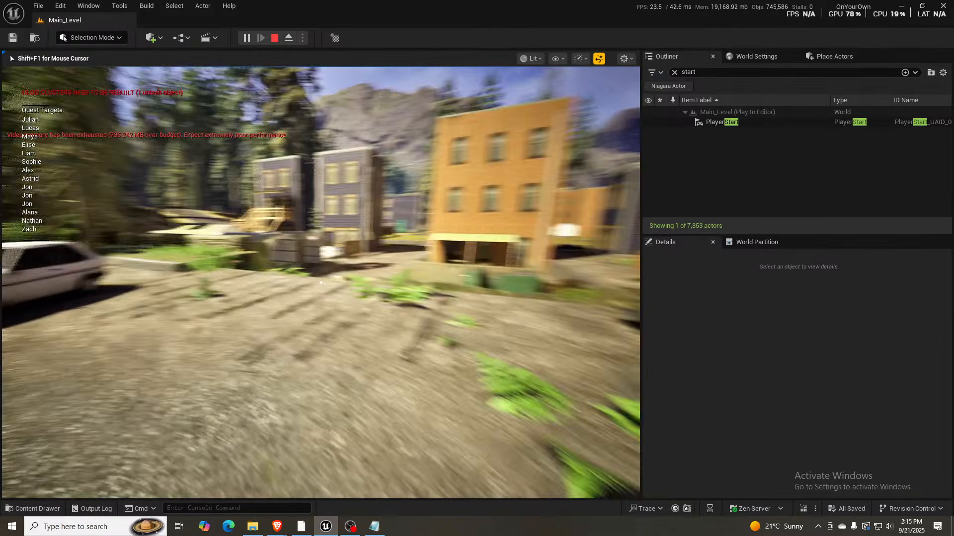
pyautogui.press('w')
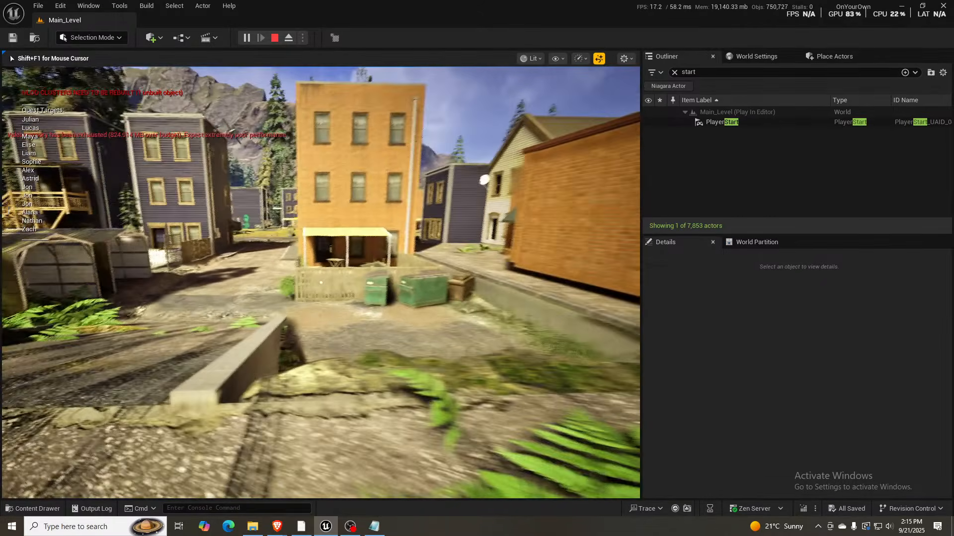
# - Follow the ramp down past the green dumpsters, look around the metal carports, and end the playtest
pyautogui.press('w')
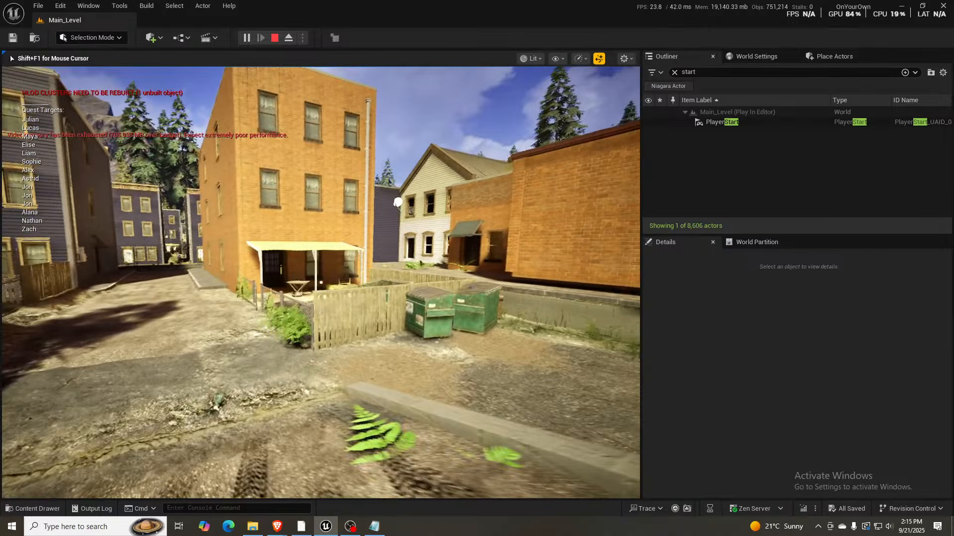
pyautogui.press('w')
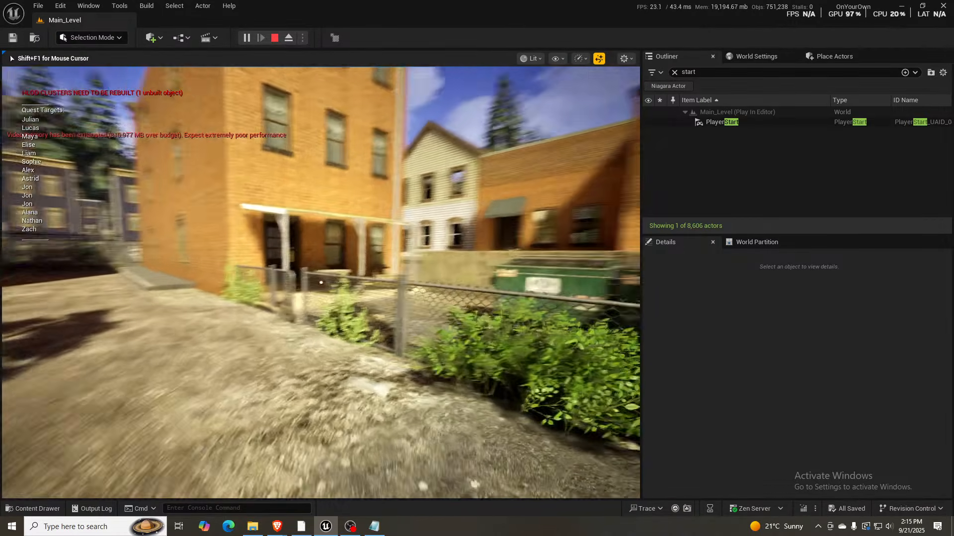
pyautogui.press('w')
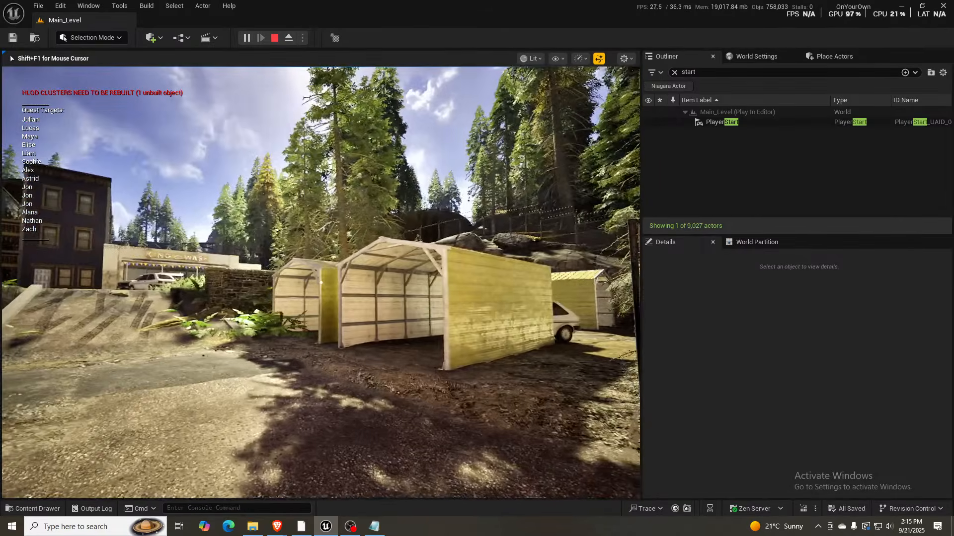
pyautogui.press('w')
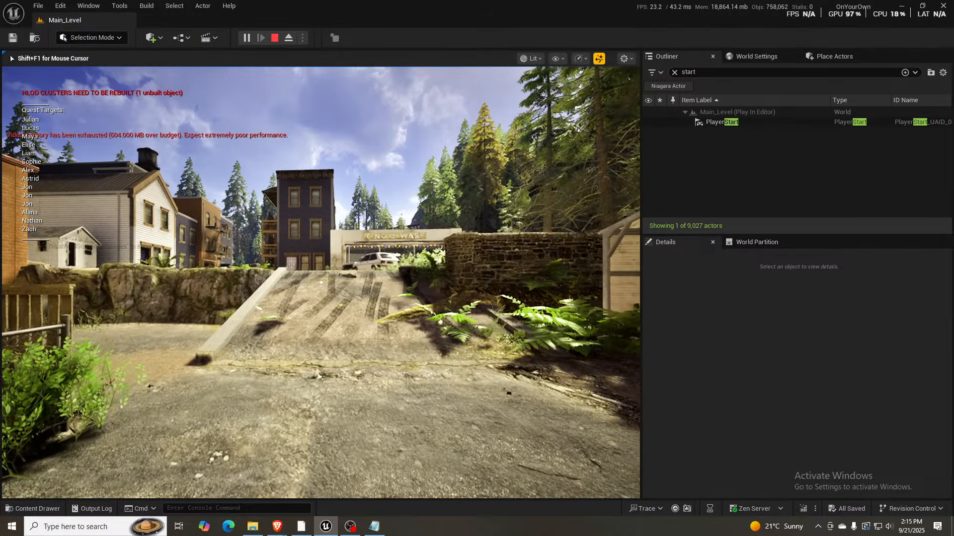
pyautogui.press('Escape')
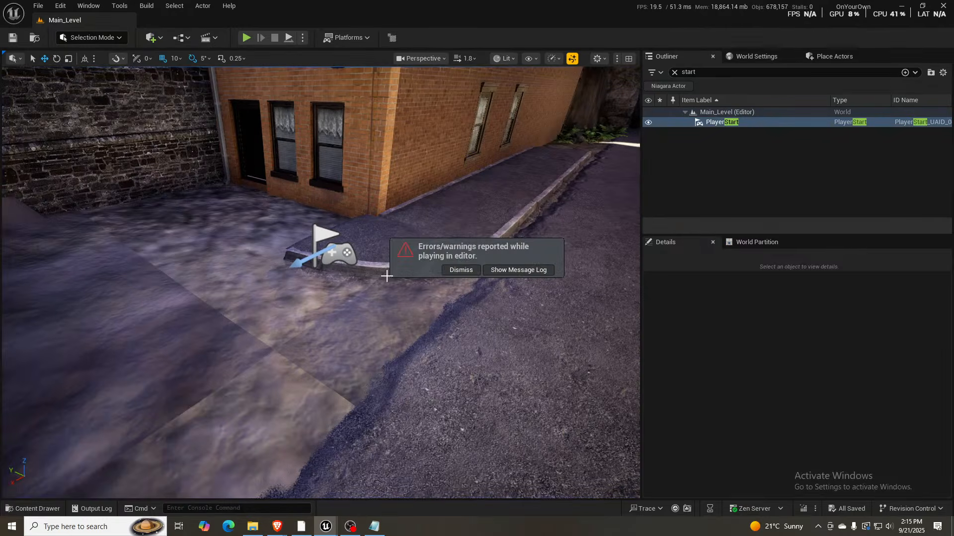
pyautogui.press('1')
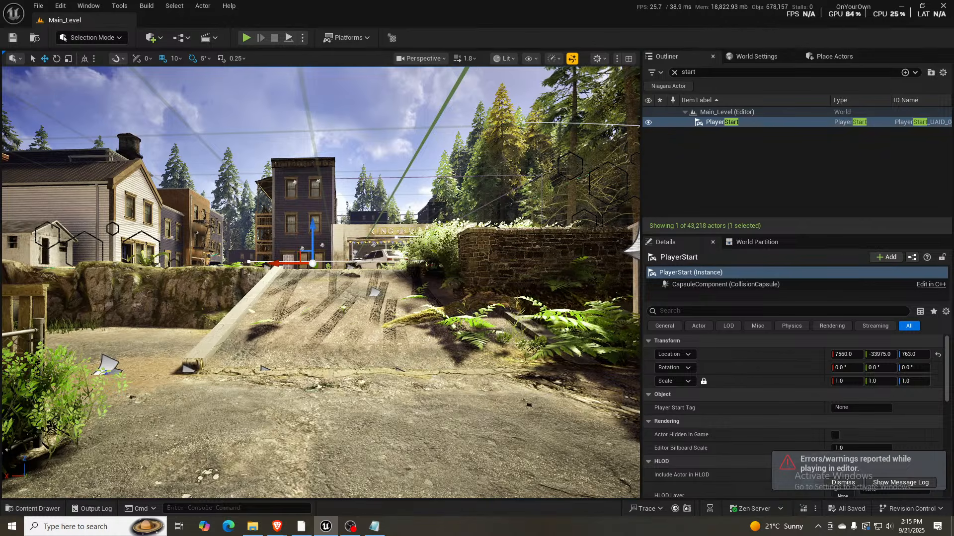
# - Switch to Notepad, highlight the sg quality settings in DefaultScalability for review, and move the window out of the way
pyautogui.hotkey('alt', 'Tab')
pyautogui.moveTo(579, 156); pyautogui.dragTo(401, 127)
pyautogui.moveTo(333, 187); pyautogui.dragTo(241, 145)
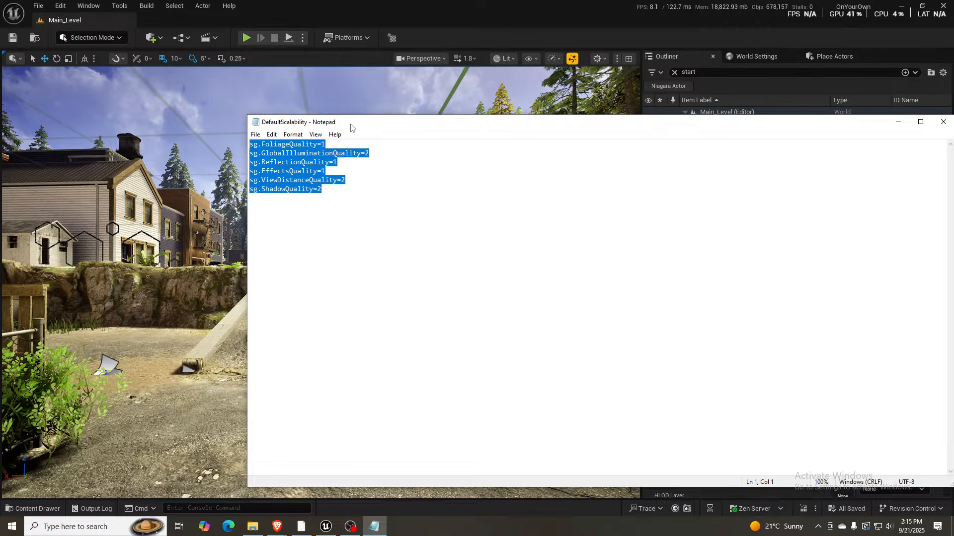
pyautogui.moveTo(353, 122); pyautogui.dragTo(953, 149)
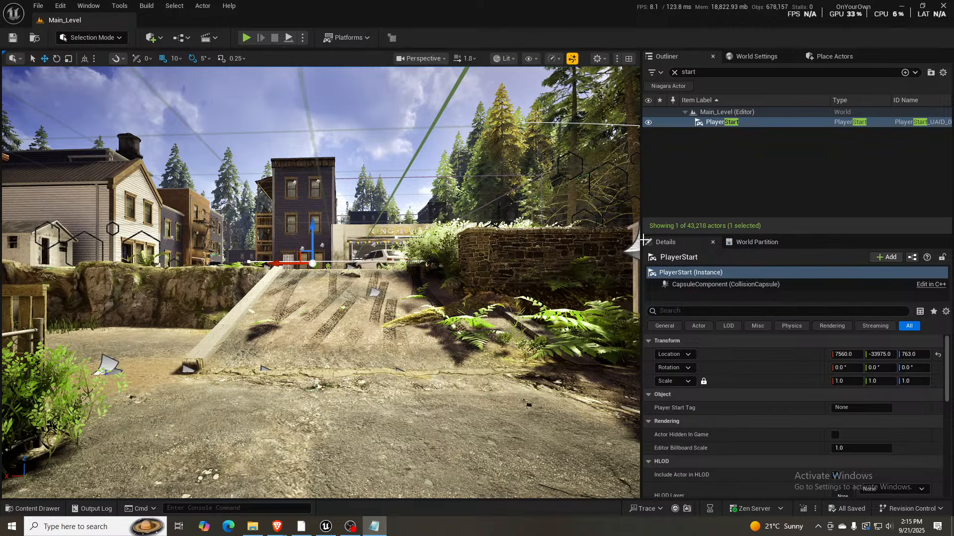
# - Examine the King Wash parking lot from above the ramp, and recall the second bookmarked view at the forest road with old cars
pyautogui.click(321, 305)
pyautogui.moveTo(320, 304); pyautogui.dragTo(338, 310, button='right')
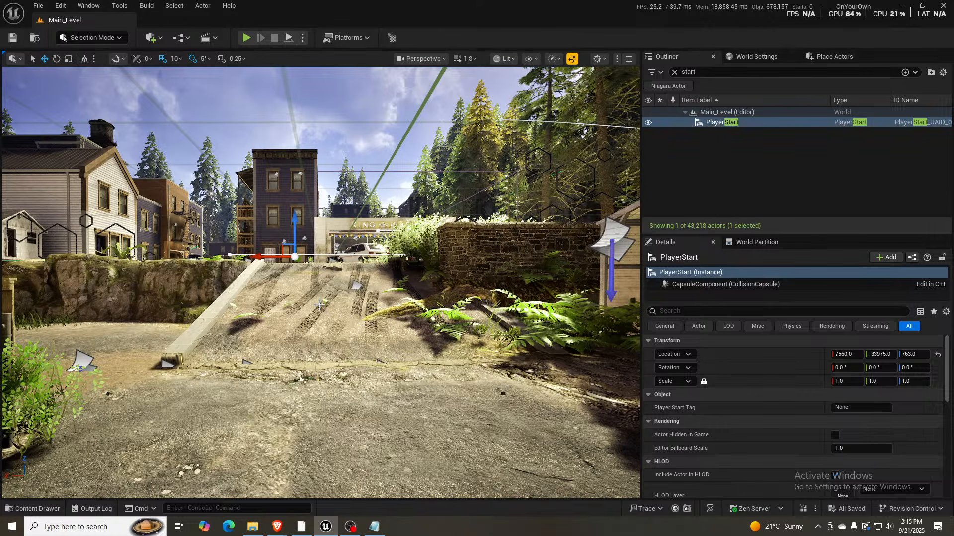
pyautogui.press('e')
pyautogui.moveTo(319, 304); pyautogui.dragTo(319, 304, button='right')
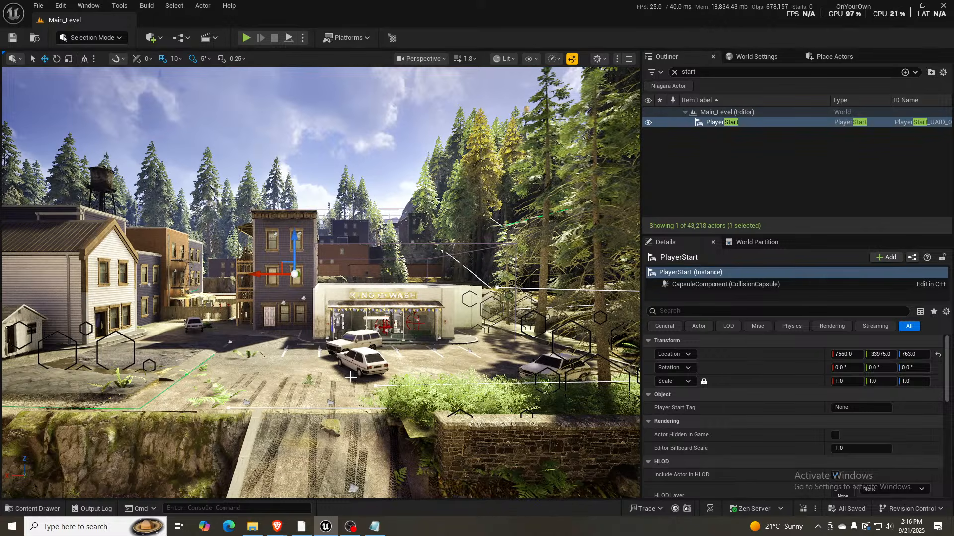
pyautogui.moveTo(351, 377); pyautogui.dragTo(347, 376, button='right')
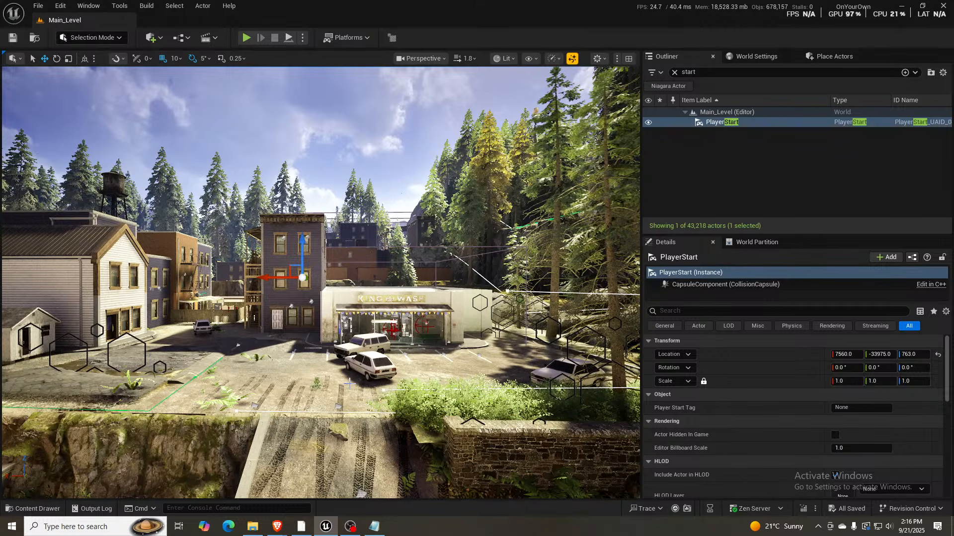
pyautogui.press('2')
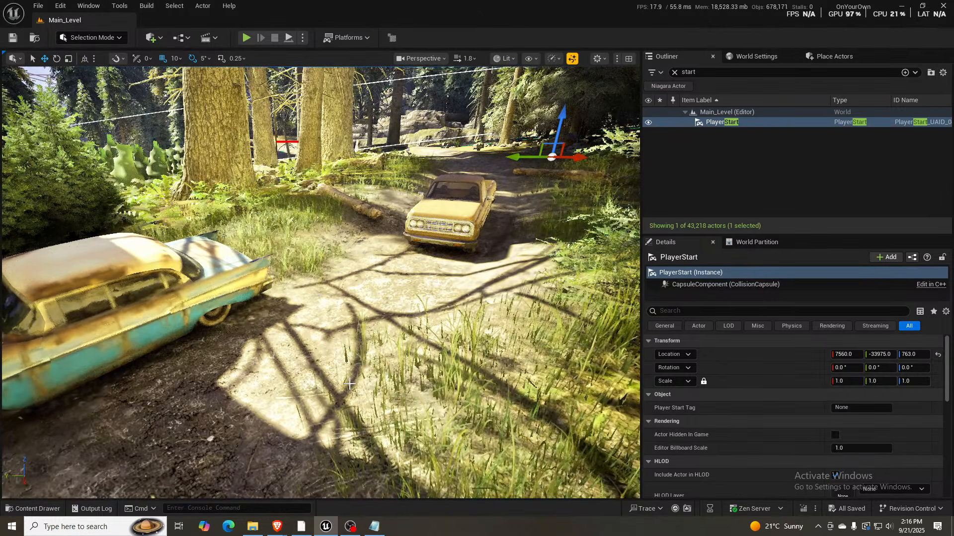
# - Recall the third, fourth and fifth bookmarked views, ending on the road below the bridge
pyautogui.press('3')
pyautogui.press('4')
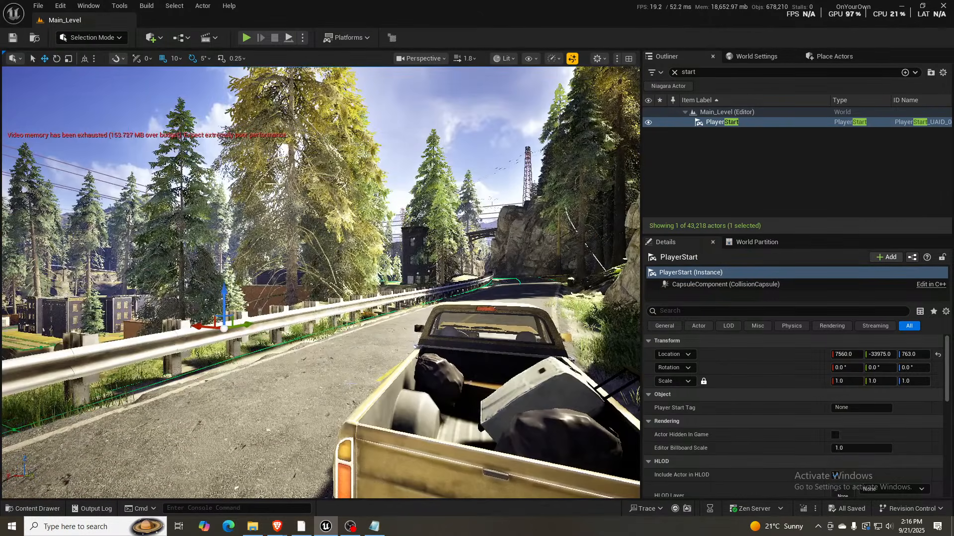
pyautogui.press('5')
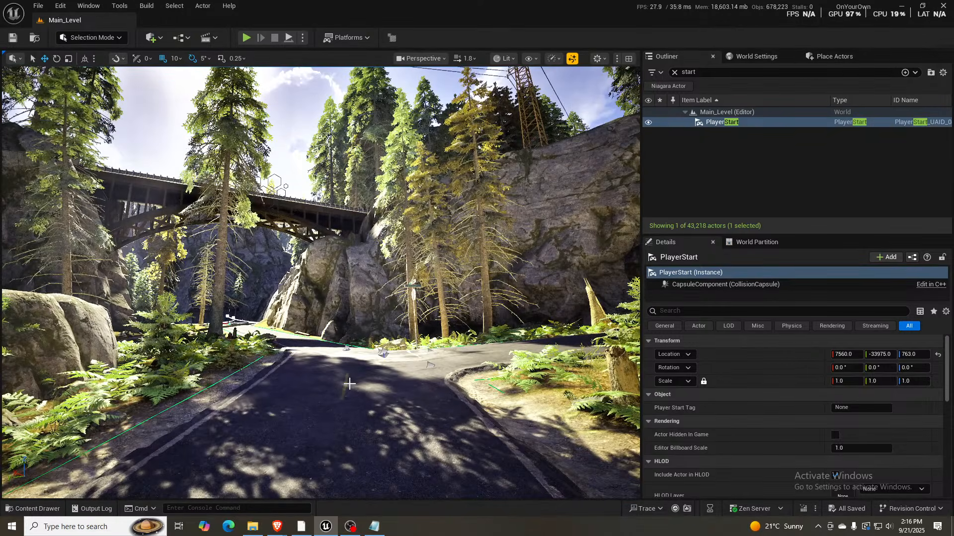
# - Select the stone wall edging the outdoor staircase's landing below the orange brick building and review its physics and collision properties
pyautogui.moveTo(407, 424); pyautogui.dragTo(624, 487, button='right')
pyautogui.press('d')
pyautogui.press('w')
pyautogui.press('d')
pyautogui.moveTo(397, 325); pyautogui.dragTo(358, 327, button='right')
pyautogui.click(343, 293)
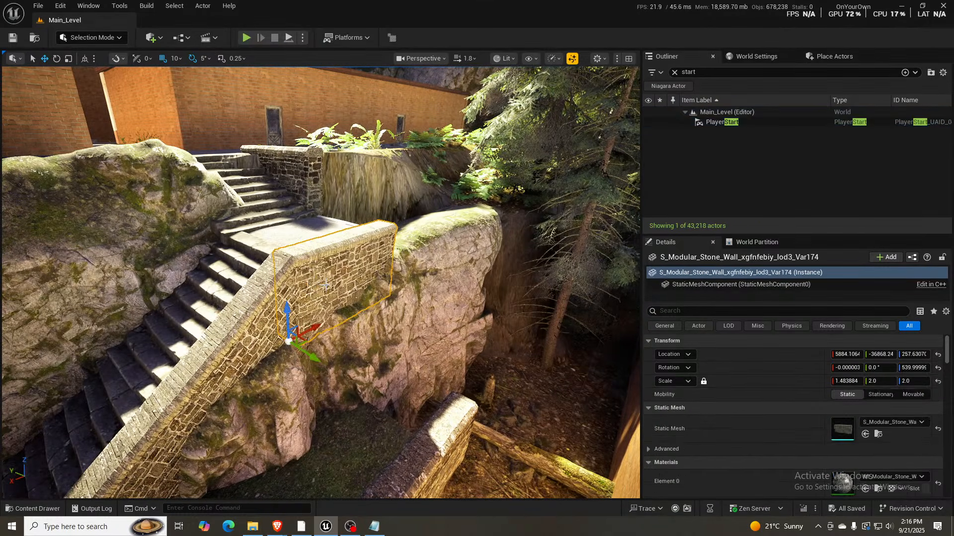
pyautogui.scroll(-5, 767, 439)
pyautogui.scroll(-3, 767, 440)
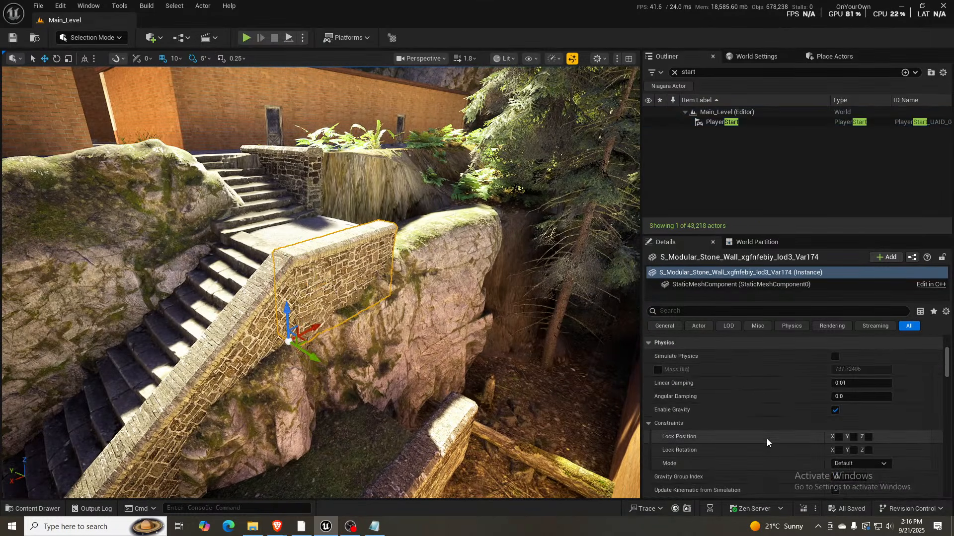
pyautogui.scroll(-2, 767, 438)
pyautogui.scroll(-3, 765, 438)
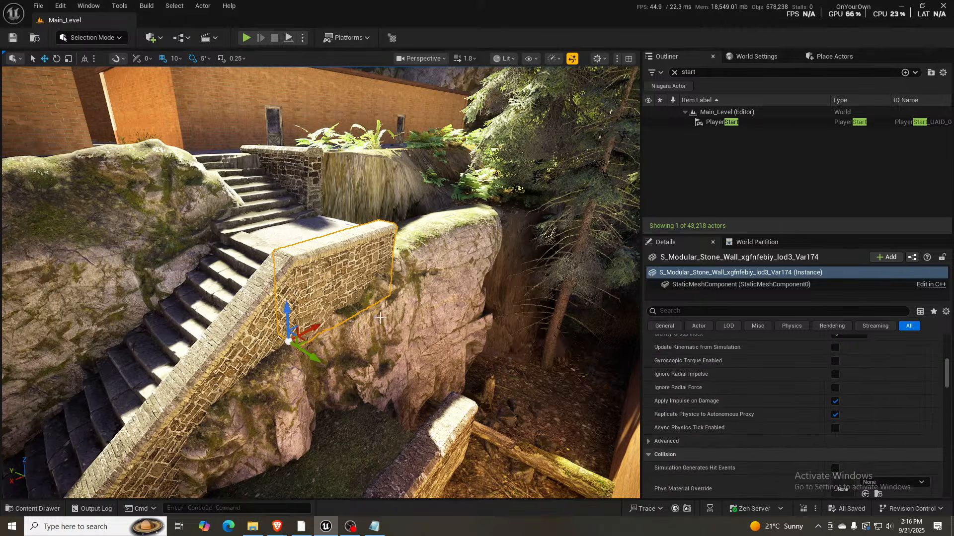
pyautogui.scroll(-5, 800, 447)
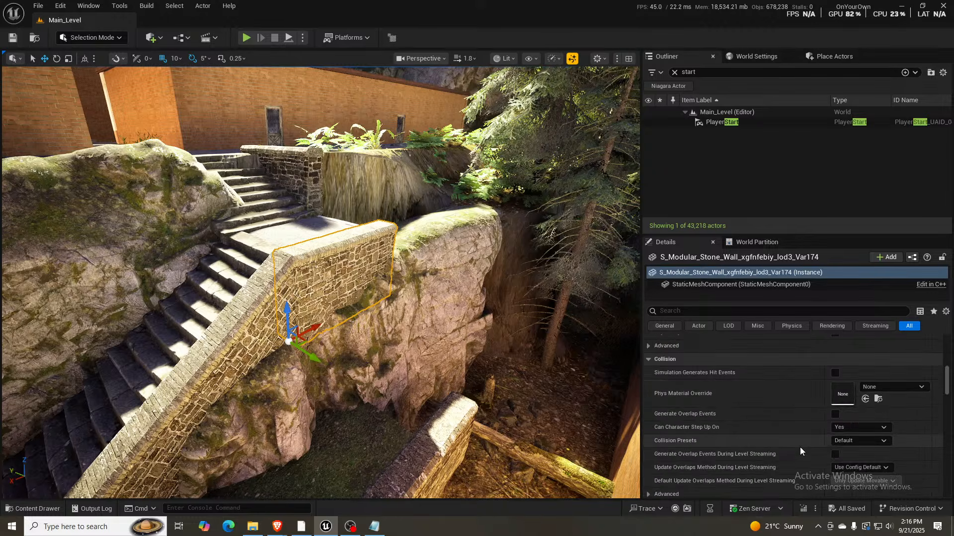
pyautogui.scroll(15, 800, 447)
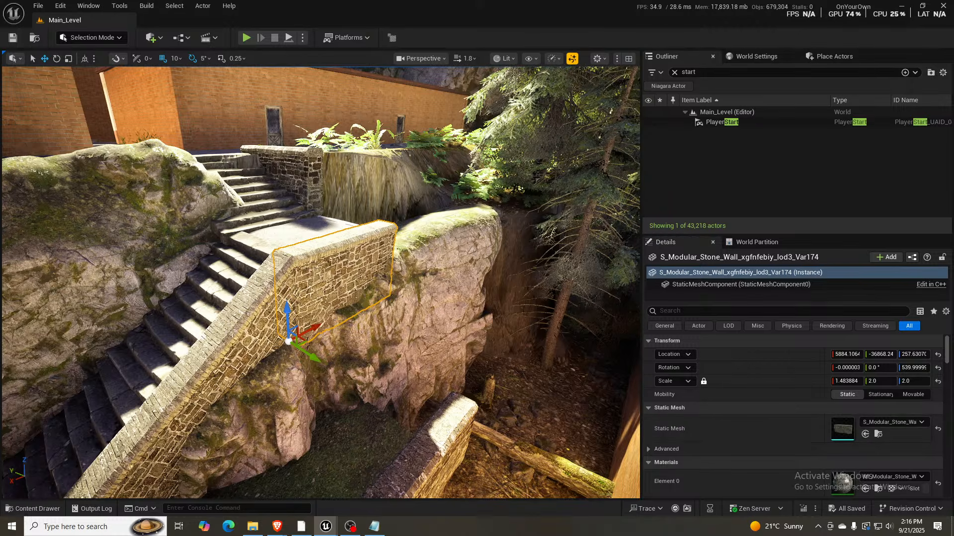
# - Open the wall's static mesh asset, examine its Nanite, LOD, collision and ray tracing settings, and close it
pyautogui.doubleClick(842, 429)
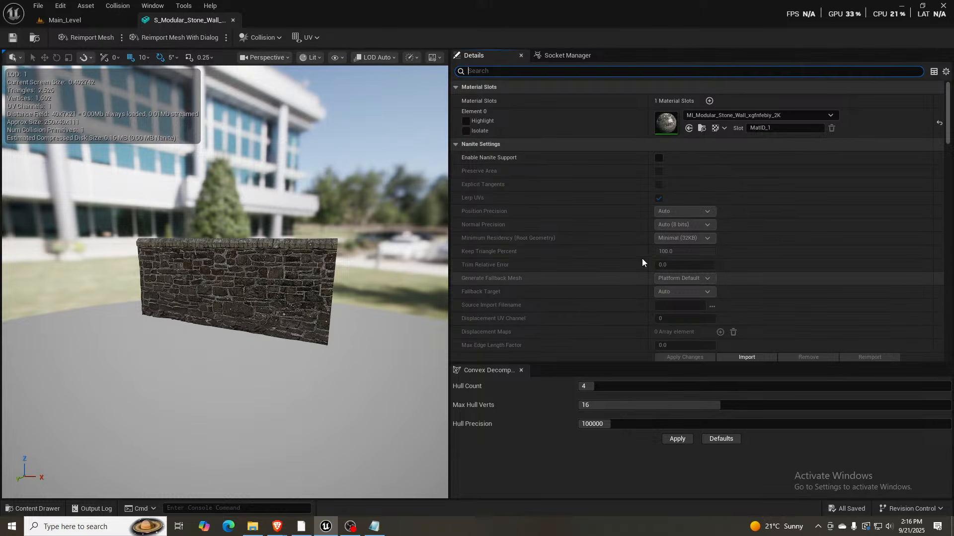
pyautogui.scroll(-10, 642, 263)
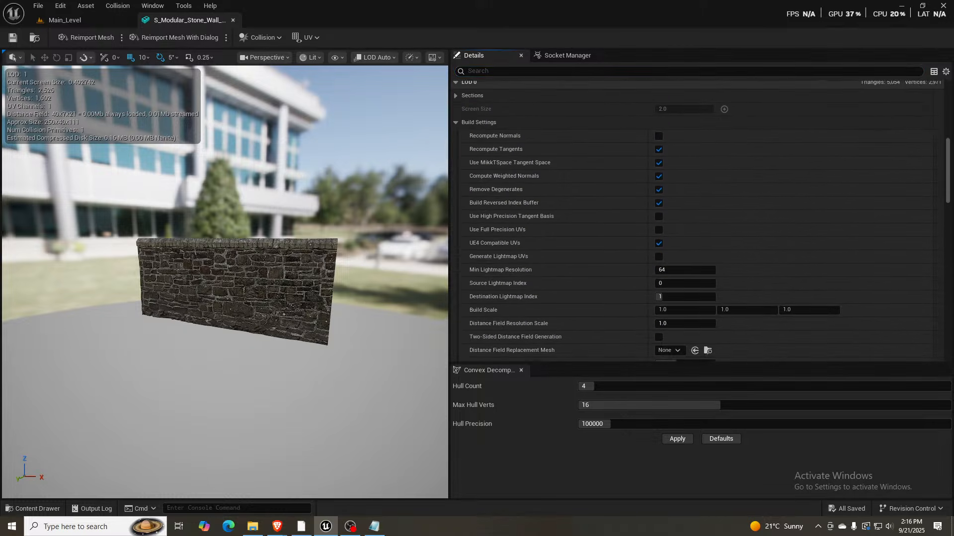
pyautogui.scroll(-10, 642, 263)
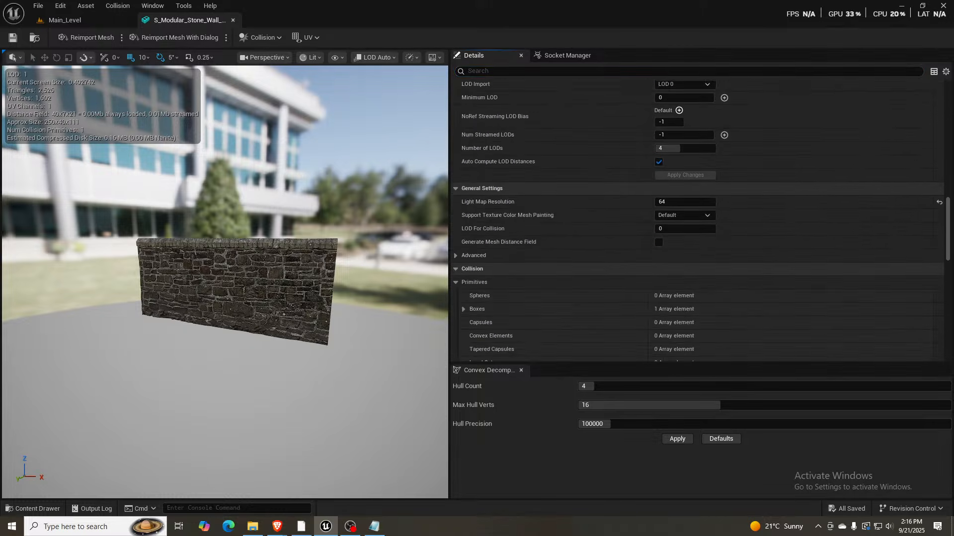
pyautogui.scroll(-3, 695, 221)
pyautogui.scroll(-9, 696, 221)
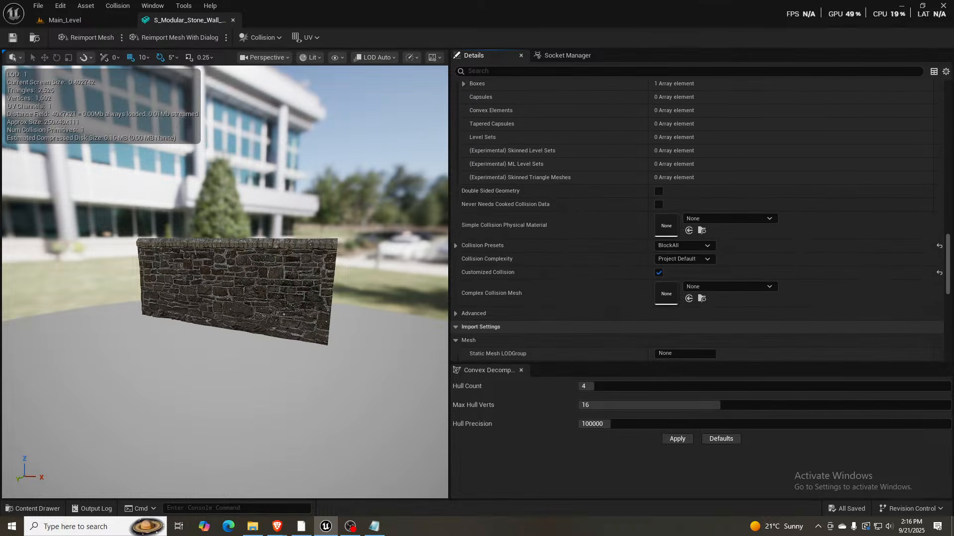
pyautogui.scroll(-12, 696, 221)
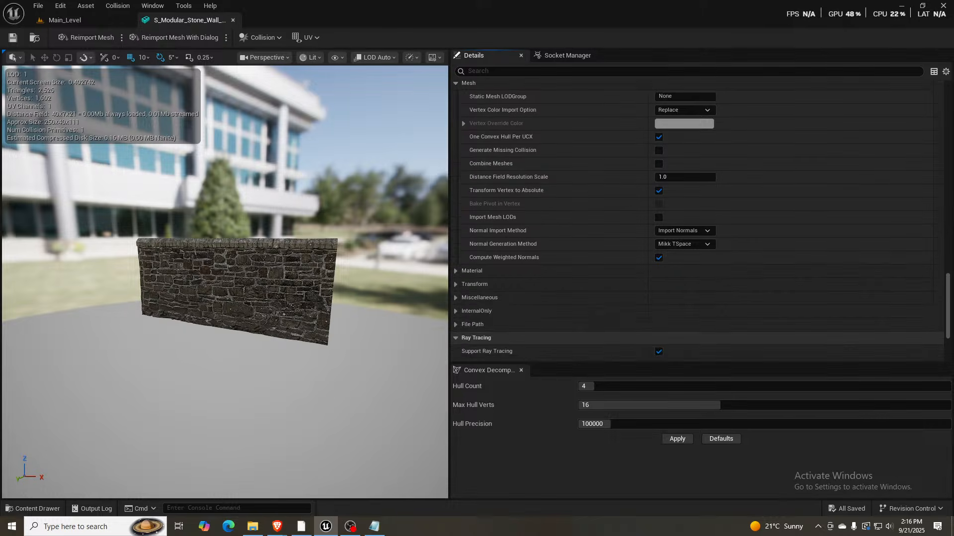
pyautogui.scroll(-7, 695, 221)
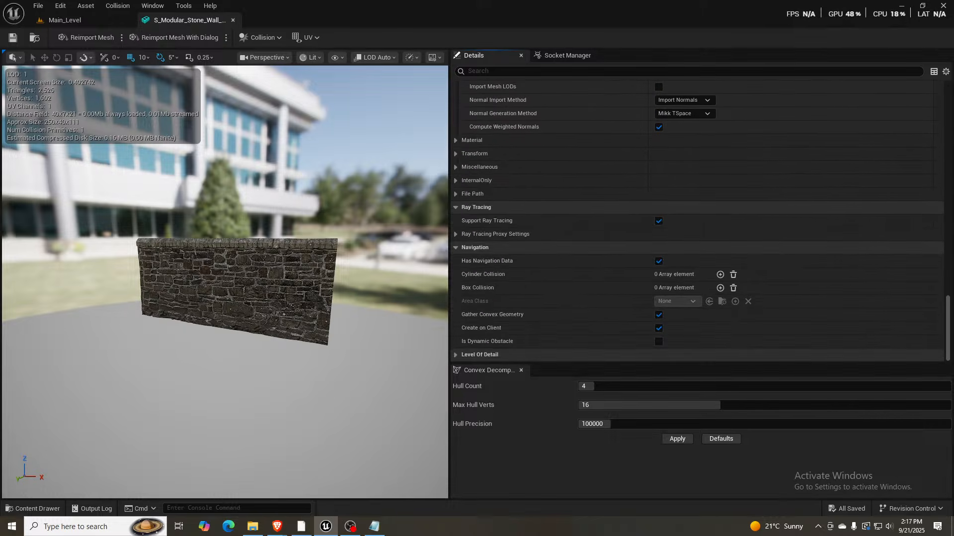
pyautogui.scroll(15, 695, 221)
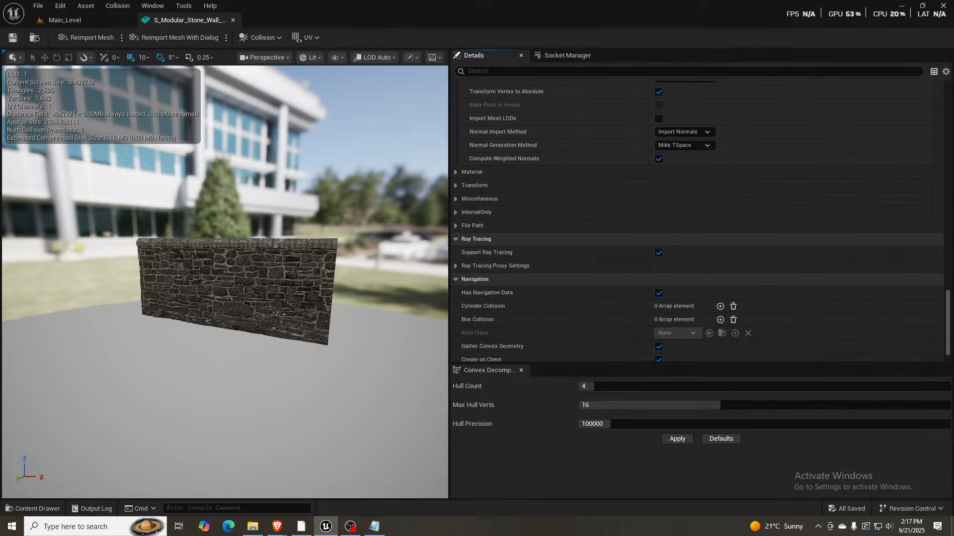
pyautogui.scroll(15, 696, 221)
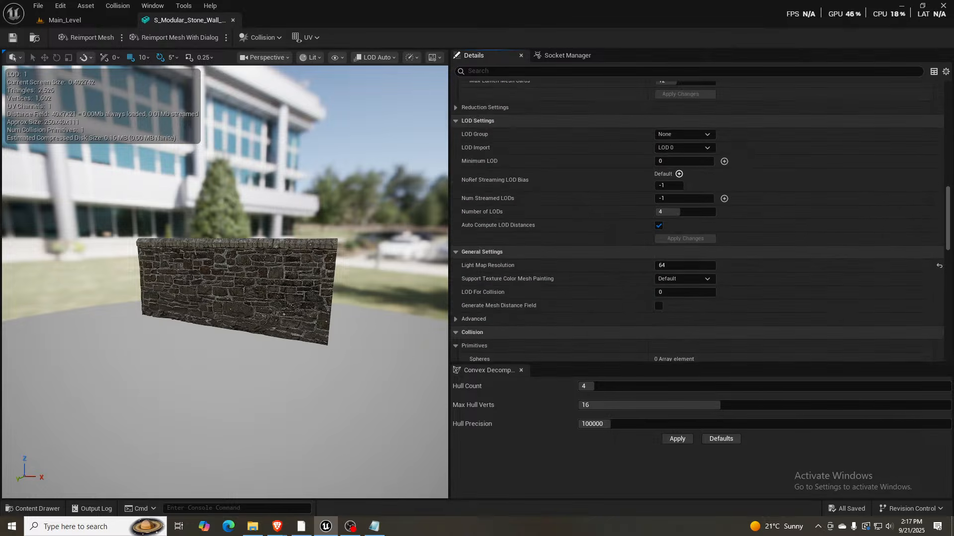
pyautogui.scroll(10, 623, 200)
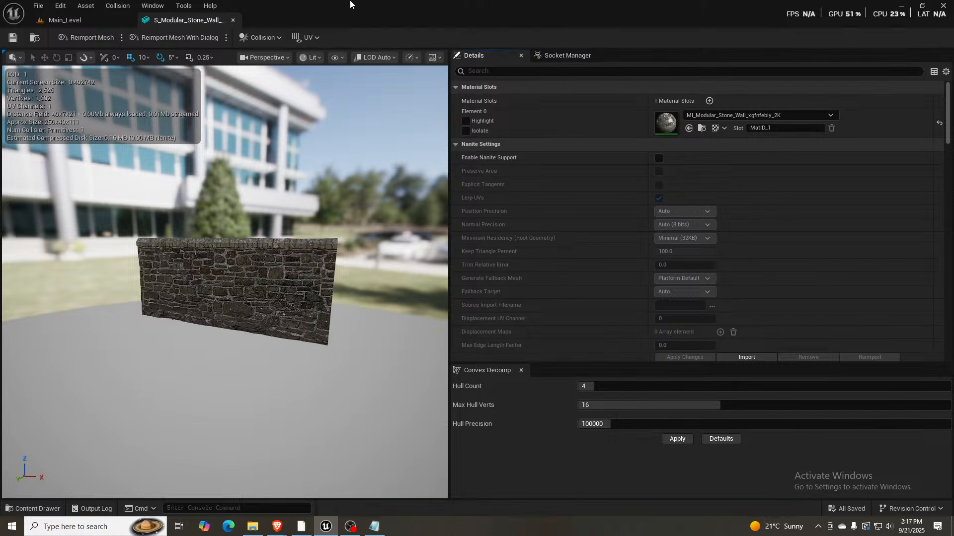
pyautogui.click(232, 21)
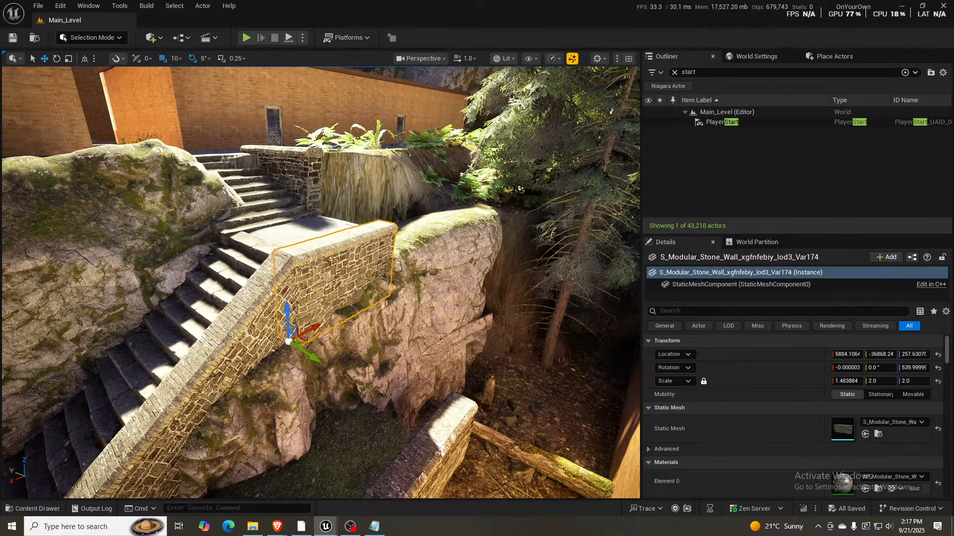
# - Inspect the wall's material instance and the shader stats of its parent material M_MainMasterRegular, enlarging the stats area, and return to Main_Level
pyautogui.moveTo(0, 72); pyautogui.dragTo(213, 23)
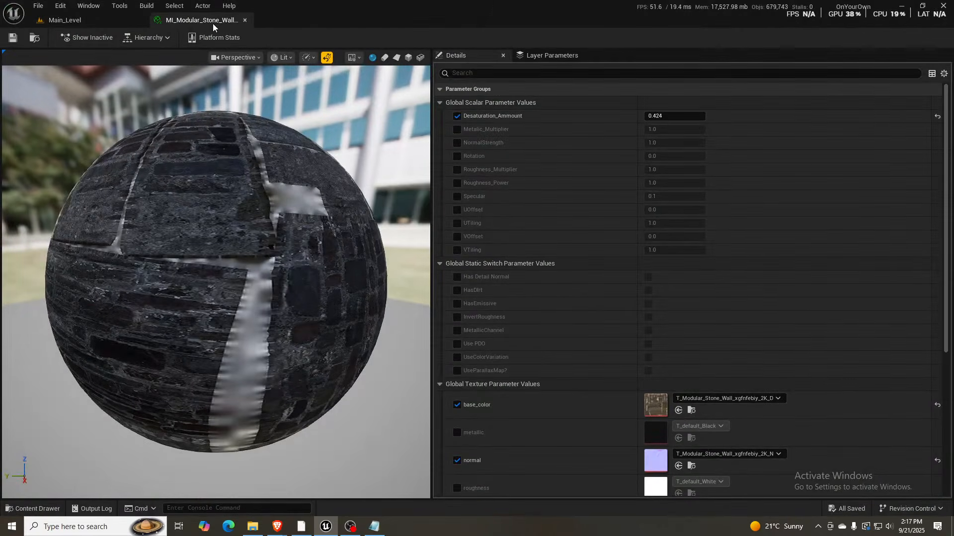
pyautogui.scroll(-5, 577, 294)
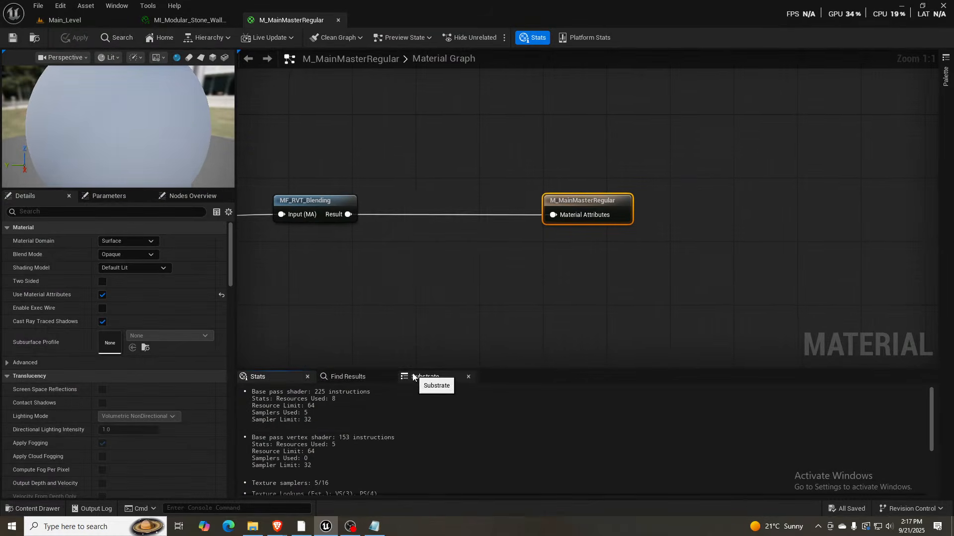
pyautogui.moveTo(413, 370); pyautogui.dragTo(410, 305)
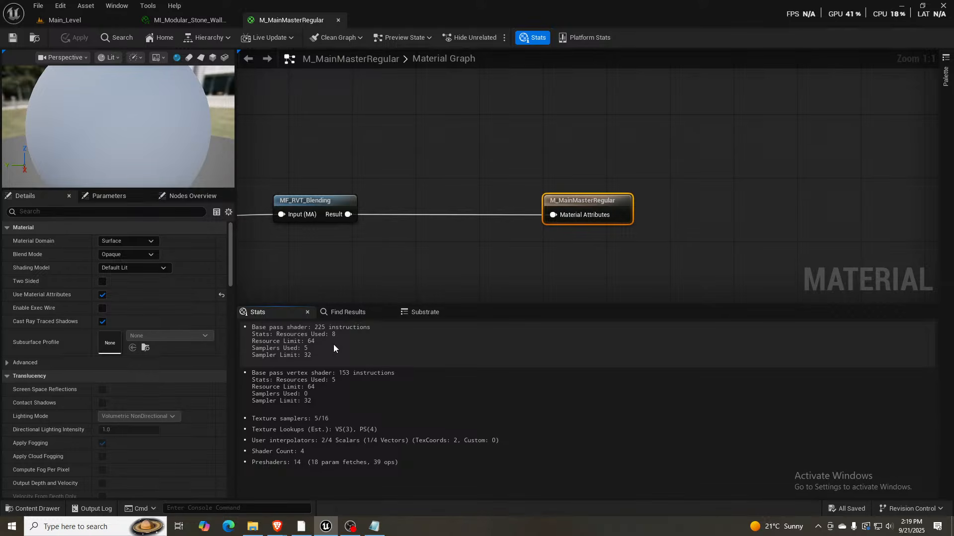
pyautogui.click(82, 19)
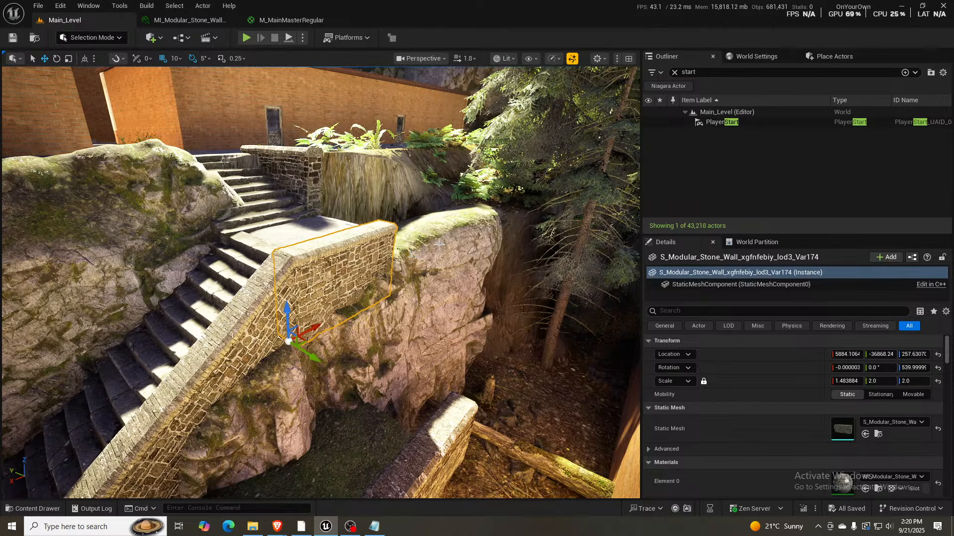
# - Duplicate the stone wall by the upper steps along the landing's open edge and stretch it to about 2.24 in X scale
pyautogui.moveTo(410, 256); pyautogui.dragTo(350, 211, button='right')
pyautogui.press('d')
pyautogui.press('w')
pyautogui.press('s')
pyautogui.click(271, 207)
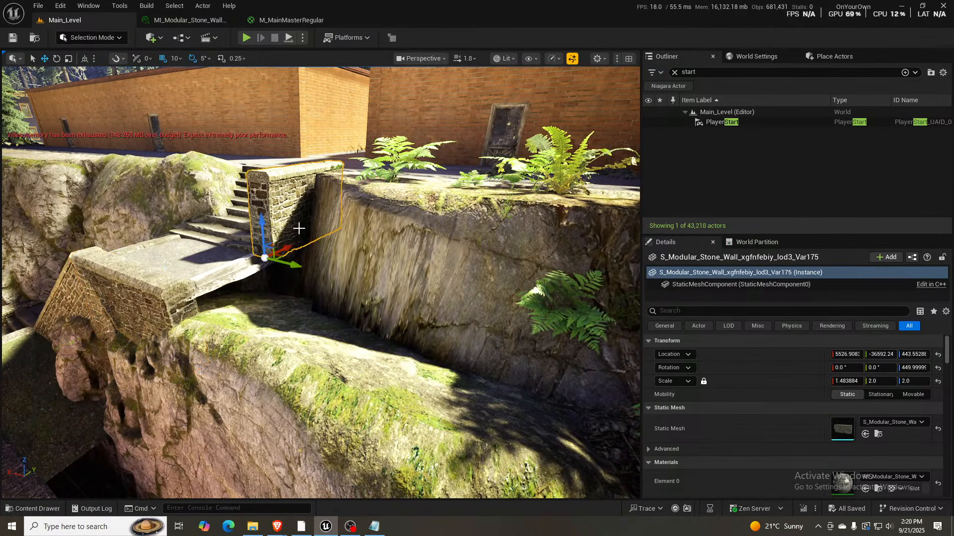
pyautogui.keyDown('alt'); pyautogui.moveTo(274, 245); pyautogui.dragTo(292, 298); pyautogui.keyUp('alt')
pyautogui.press('r')
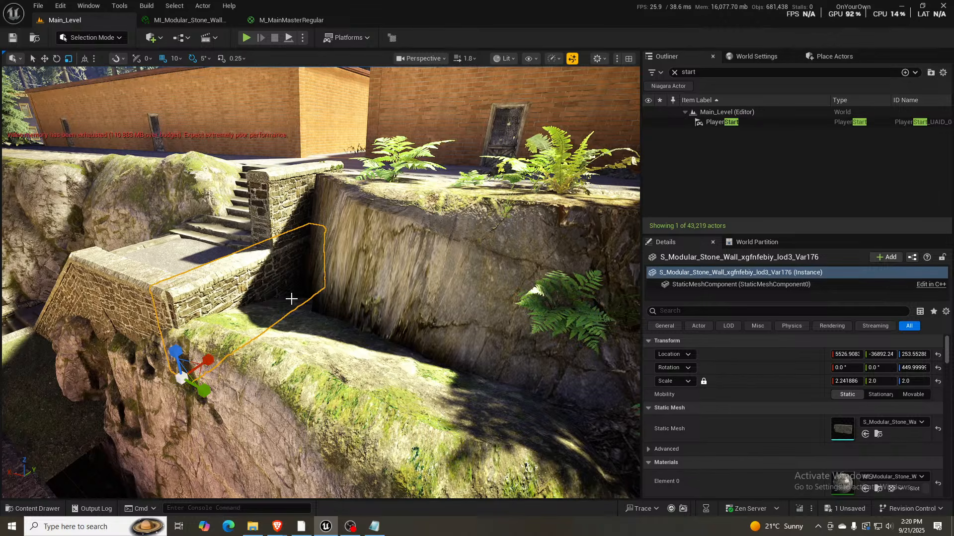
pyautogui.moveTo(292, 298); pyautogui.dragTo(397, 313, button='right')
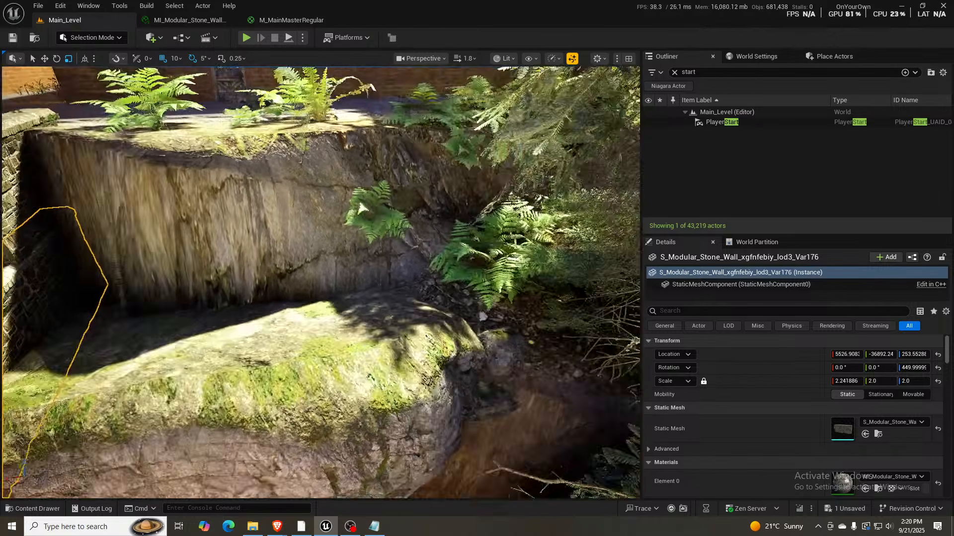
pyautogui.moveTo(363, 207); pyautogui.dragTo(153, 326, button='right')
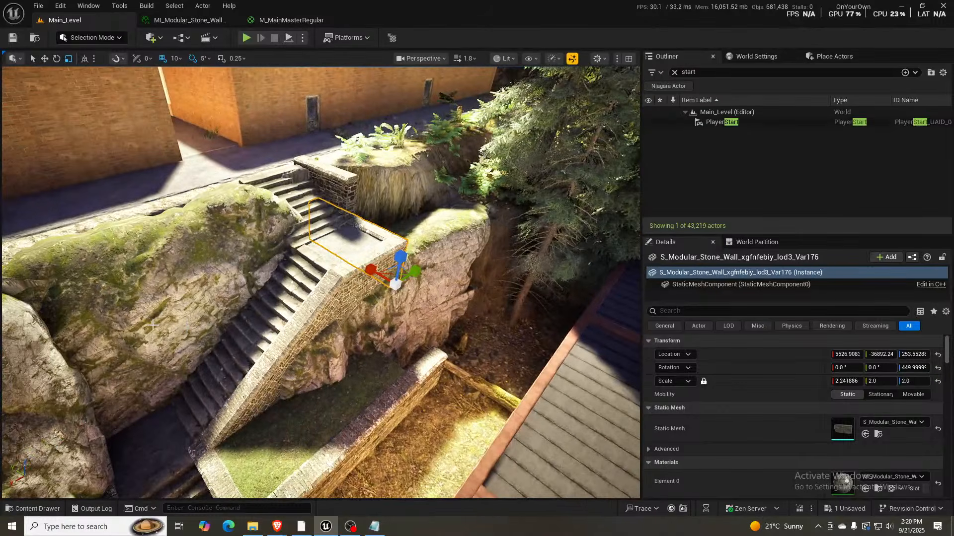
# - Duplicate the granite cliff beside the staircase and rotate the copy to -15°, 0° and about -180°
pyautogui.click(137, 300)
pyautogui.moveTo(258, 308); pyautogui.dragTo(292, 324, button='right')
pyautogui.press('e')
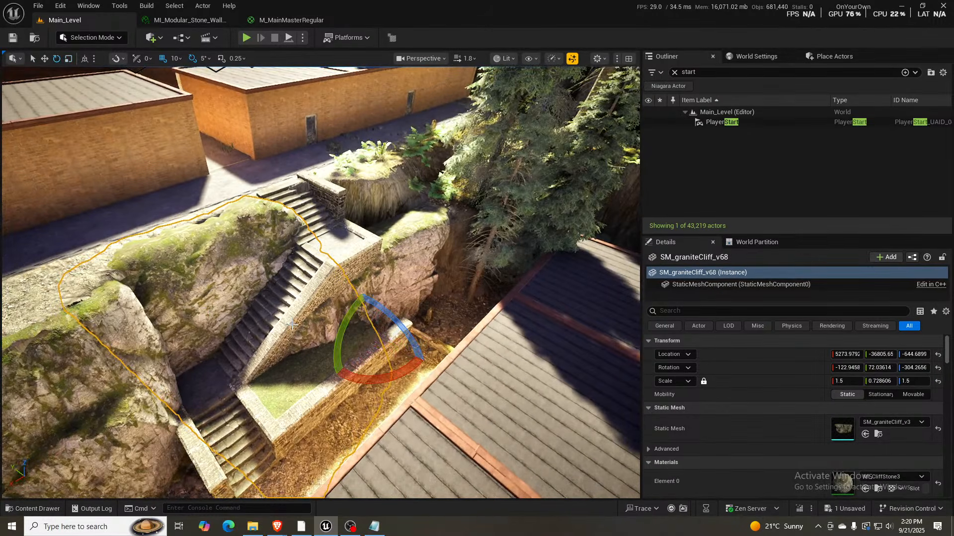
pyautogui.keyDown('alt'); pyautogui.moveTo(340, 332); pyautogui.dragTo(408, 315); pyautogui.keyUp('alt')
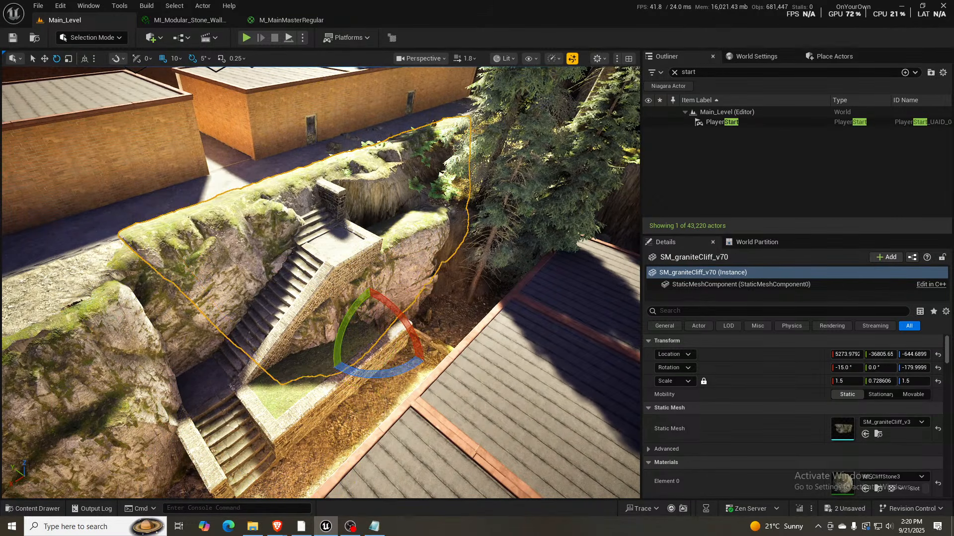
# - Move the granite cliff copy past the landing to the slope behind the roofed building, at about X 4174, Y -37005, Z -695
pyautogui.moveTo(408, 316); pyautogui.dragTo(432, 318, button='right')
pyautogui.press('w')
pyautogui.press('w')
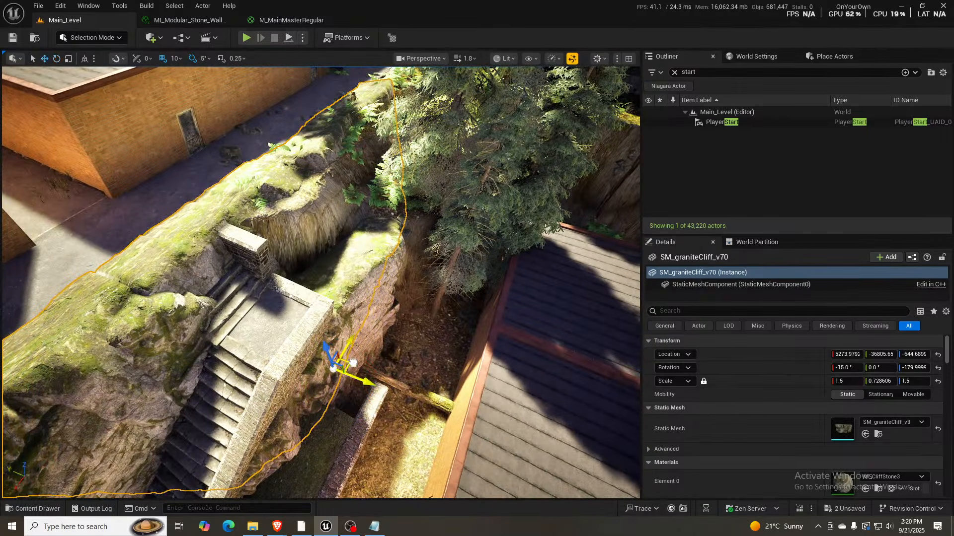
pyautogui.moveTo(353, 363); pyautogui.dragTo(399, 250)
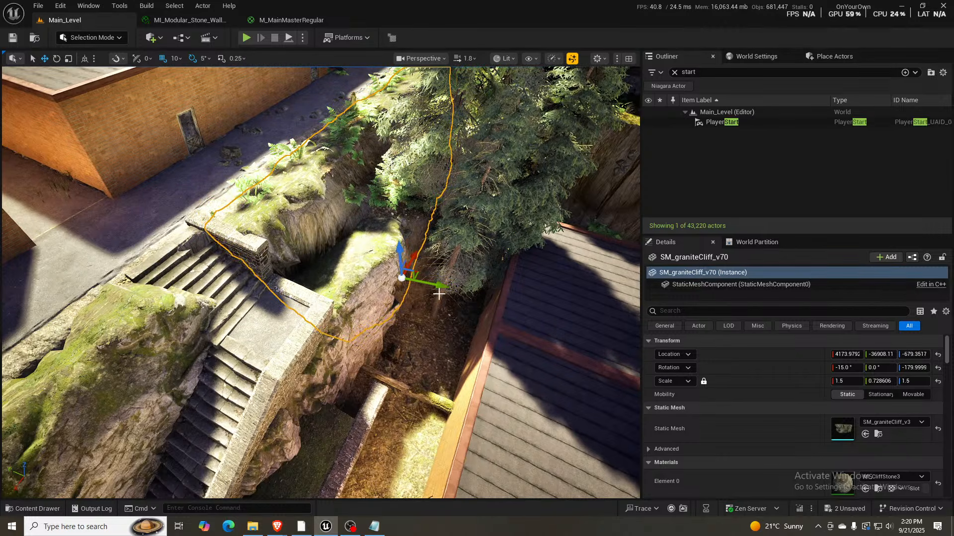
pyautogui.moveTo(444, 286); pyautogui.dragTo(453, 287)
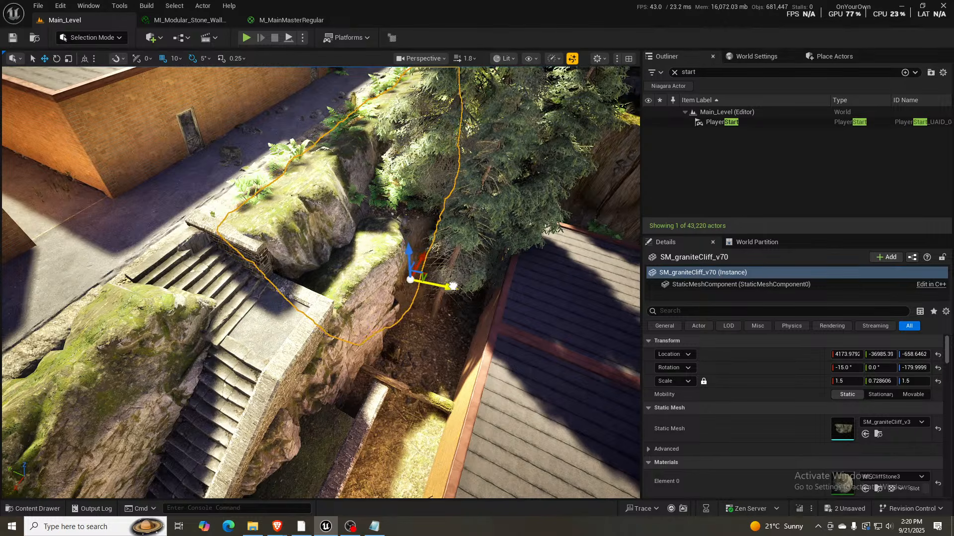
pyautogui.moveTo(411, 259); pyautogui.dragTo(402, 258)
pyautogui.moveTo(402, 257)
pyautogui.mouseDown(button='right')
pyautogui.moveTo(403, 266)
pyautogui.moveTo(447, 263)
pyautogui.moveTo(443, 248)
pyautogui.moveTo(403, 251)
pyautogui.mouseUp(button='right')
pyautogui.press('w')
pyautogui.press('s')
pyautogui.moveTo(286, 331)
pyautogui.mouseDown(button='right')
pyautogui.moveTo(304, 345)
pyautogui.moveTo(286, 331)
pyautogui.mouseUp(button='right')
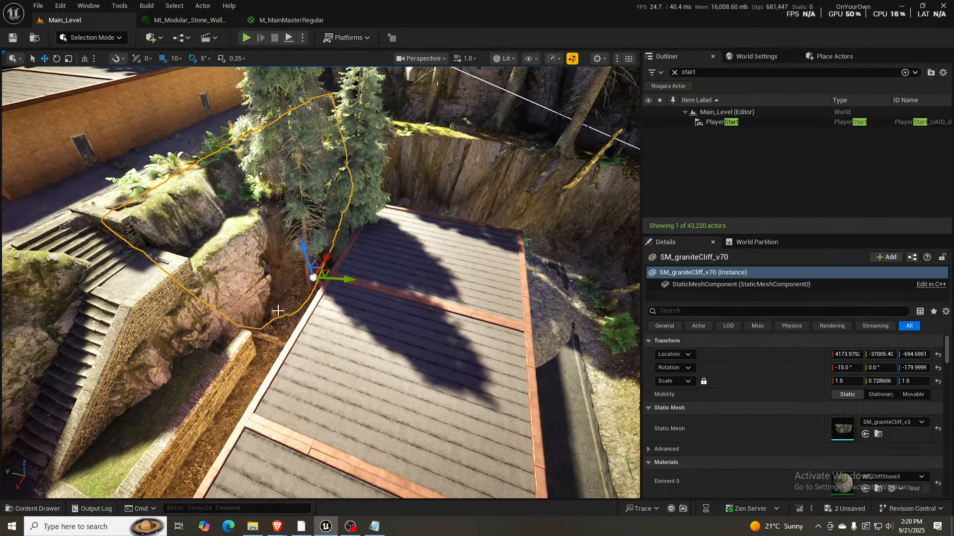
# - Switch to landscape flattening and sample a flatten target of about -196.5 from the ground between the rock face and the roofed building
pyautogui.click(284, 305)
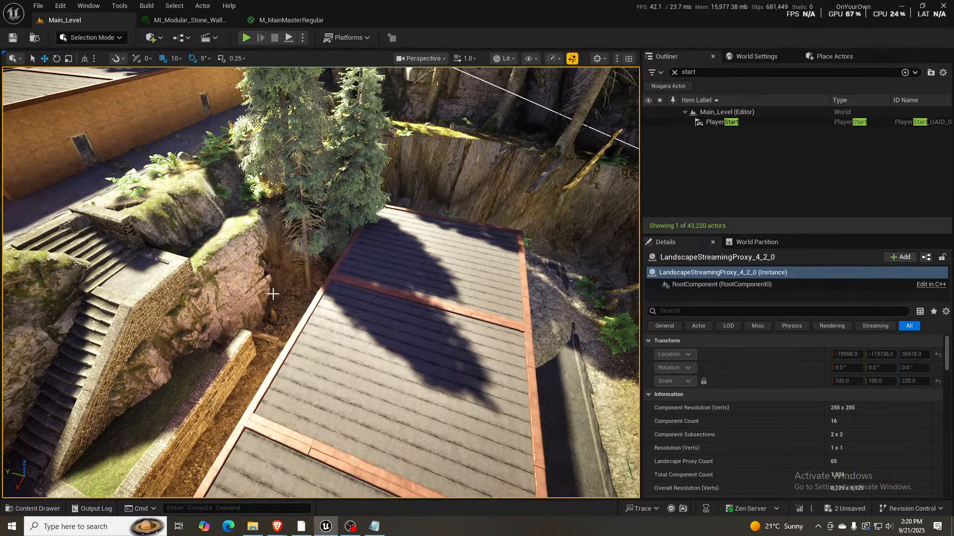
pyautogui.hotkey('shift', '2')
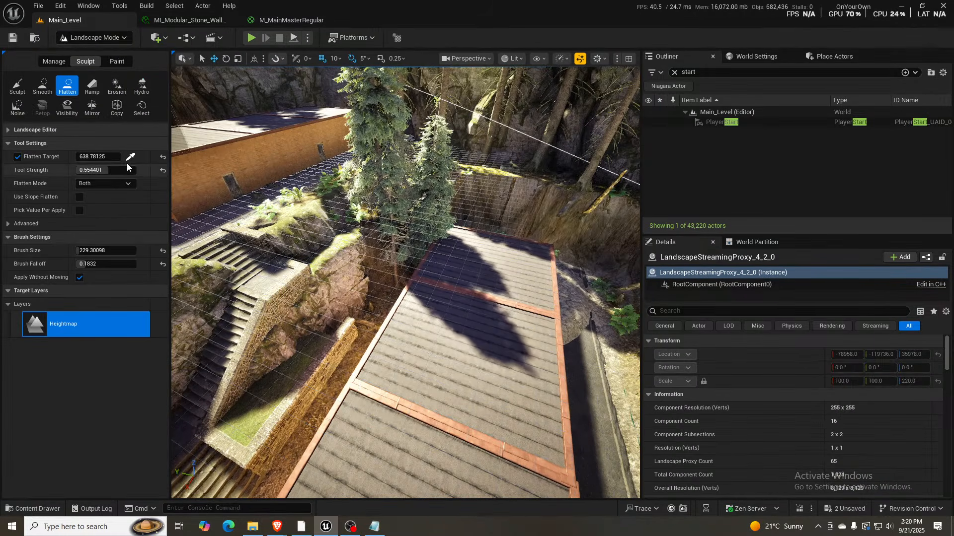
pyautogui.click(132, 158)
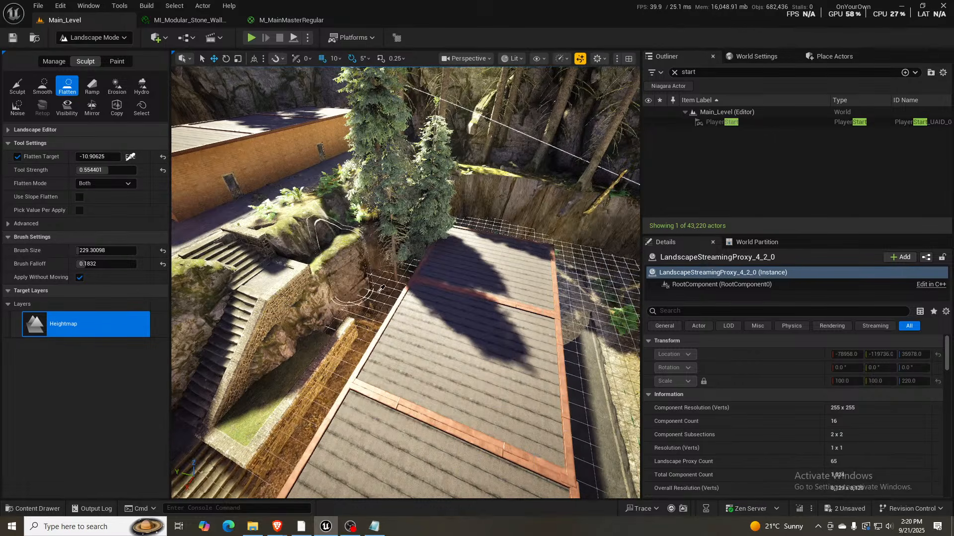
pyautogui.click(373, 301)
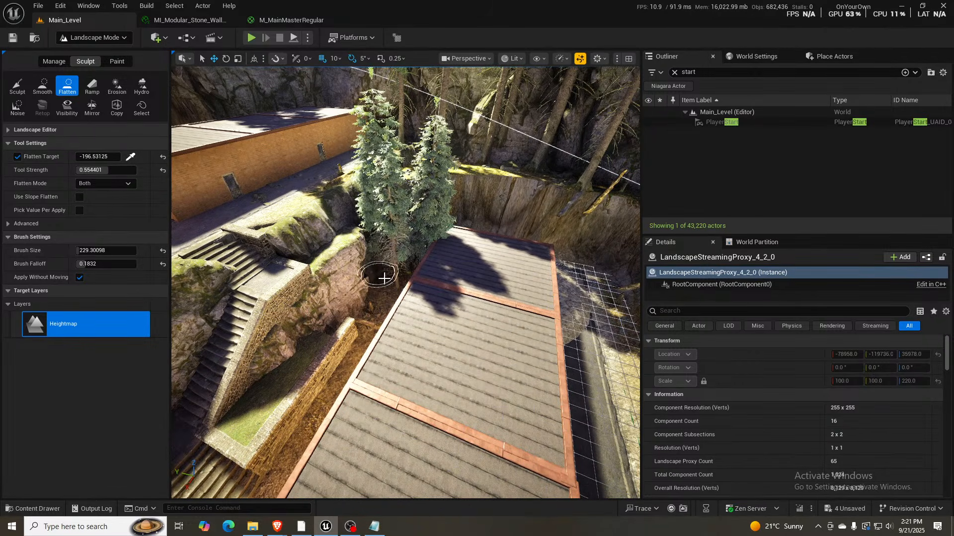
# - Flatten the terrain in the narrow strip behind the roofed building, along the foot of the cliffs
pyautogui.press('w')
pyautogui.moveTo(384, 279)
pyautogui.mouseDown(button='right')
pyautogui.moveTo(388, 231)
pyautogui.moveTo(363, 226)
pyautogui.moveTo(384, 279)
pyautogui.mouseUp(button='right')
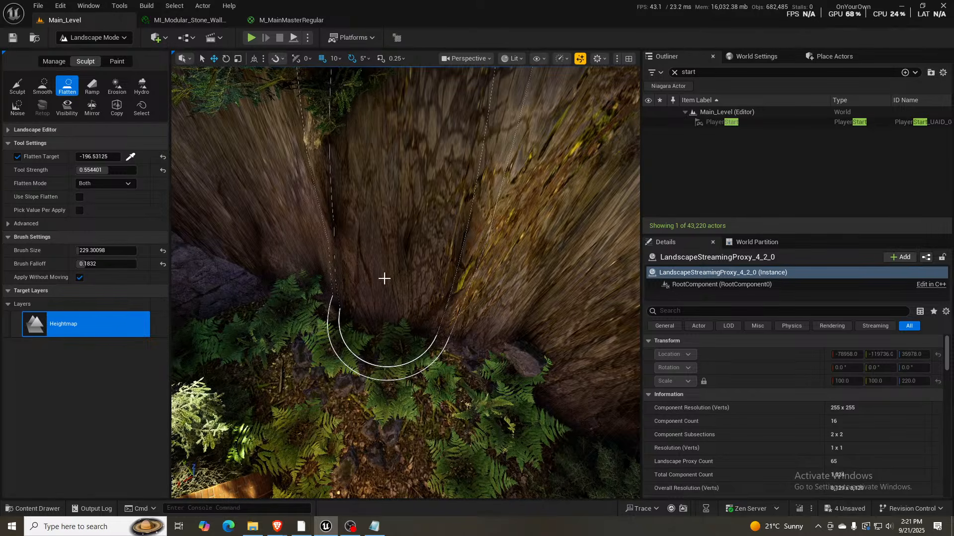
pyautogui.moveTo(405, 295)
pyautogui.mouseDown(button='right')
pyautogui.moveTo(383, 294)
pyautogui.moveTo(378, 283)
pyautogui.moveTo(372, 293)
pyautogui.moveTo(375, 279)
pyautogui.moveTo(398, 283)
pyautogui.moveTo(422, 238)
pyautogui.moveTo(419, 283)
pyautogui.moveTo(378, 293)
pyautogui.mouseUp(button='right')
pyautogui.press('s')
pyautogui.press('w')
pyautogui.moveTo(368, 330)
pyautogui.mouseDown()
pyautogui.moveTo(439, 245)
pyautogui.moveTo(458, 315)
pyautogui.moveTo(462, 277)
pyautogui.moveTo(431, 221)
pyautogui.moveTo(426, 240)
pyautogui.moveTo(445, 226)
pyautogui.moveTo(463, 269)
pyautogui.mouseUp()
pyautogui.moveTo(513, 311); pyautogui.dragTo(498, 250)
pyautogui.moveTo(494, 277); pyautogui.dragTo(442, 281, button='right')
pyautogui.moveTo(428, 288); pyautogui.dragTo(409, 282)
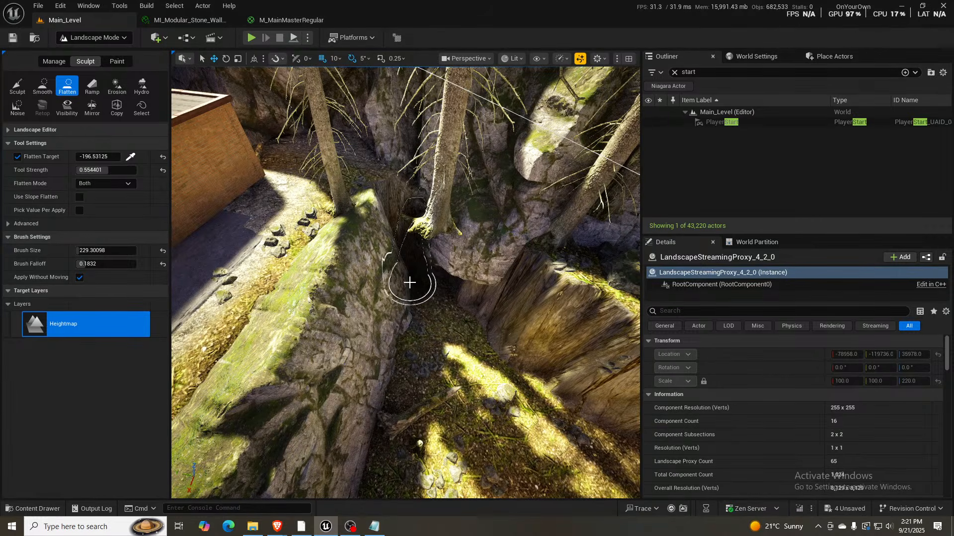
# - Enlarge the Flatten brush to about 454 and level the raised ledge around the building's far rear corner
pyautogui.moveTo(462, 329); pyautogui.dragTo(409, 330, button='right')
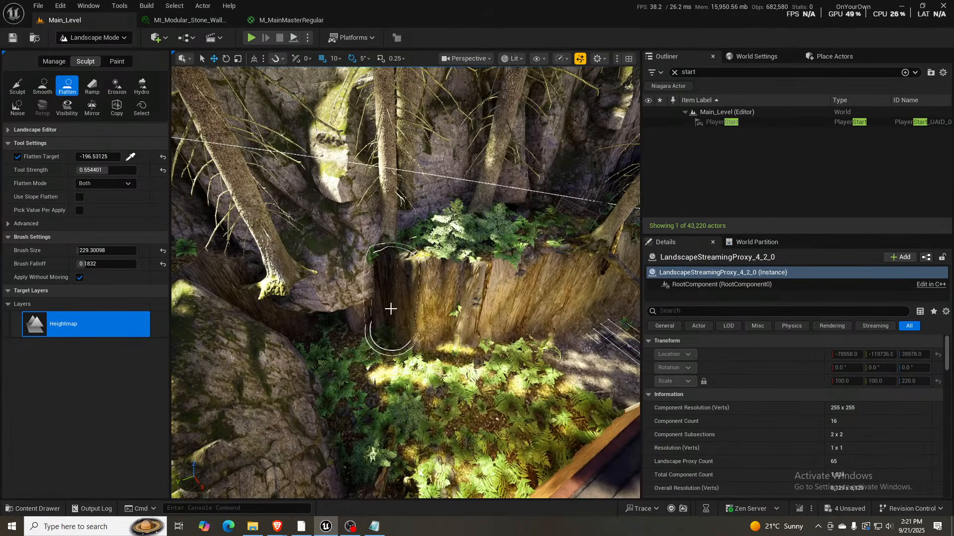
pyautogui.moveTo(377, 317)
pyautogui.mouseDown()
pyautogui.moveTo(383, 347)
pyautogui.moveTo(432, 296)
pyautogui.moveTo(442, 308)
pyautogui.moveTo(464, 269)
pyautogui.moveTo(452, 286)
pyautogui.moveTo(453, 277)
pyautogui.moveTo(398, 305)
pyautogui.moveTo(381, 355)
pyautogui.mouseUp()
pyautogui.moveTo(381, 355); pyautogui.dragTo(261, 355, button='right')
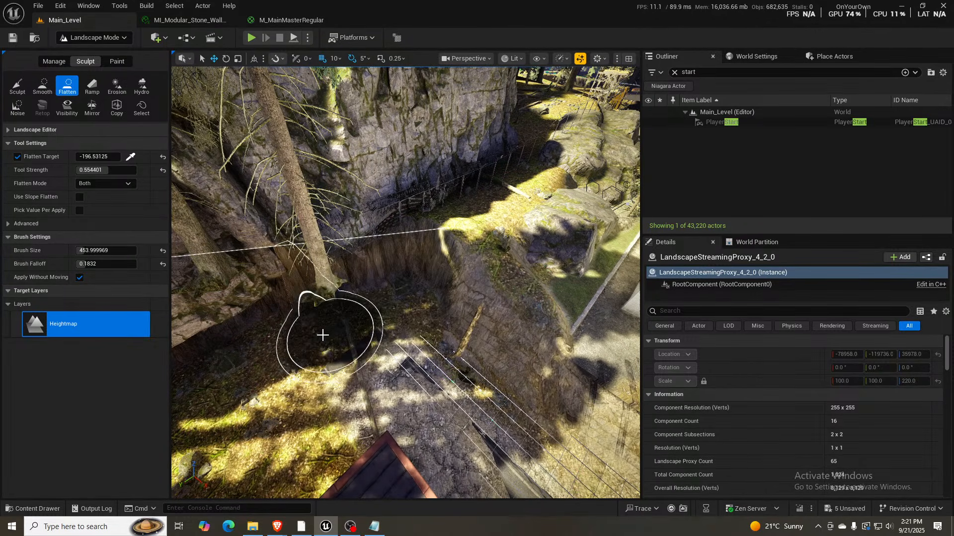
pyautogui.scroll(5, 339, 349)
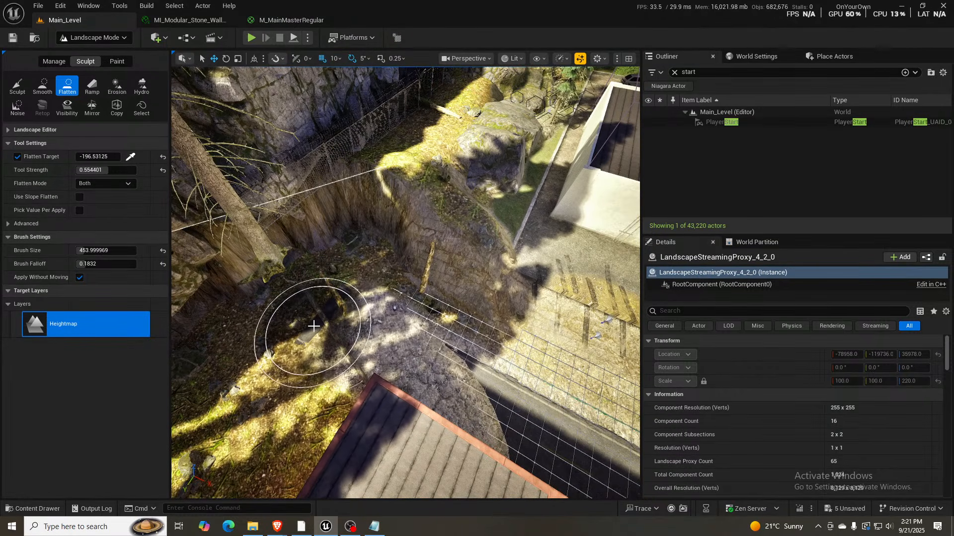
# - Reduce the brush size to about 245 and sample a flatten target of about -215.4 from the road beside the brick garage
pyautogui.moveTo(455, 350); pyautogui.dragTo(715, 300, button='right')
pyautogui.press('w')
pyautogui.press('s')
pyautogui.moveTo(308, 328); pyautogui.dragTo(417, 326, button='right')
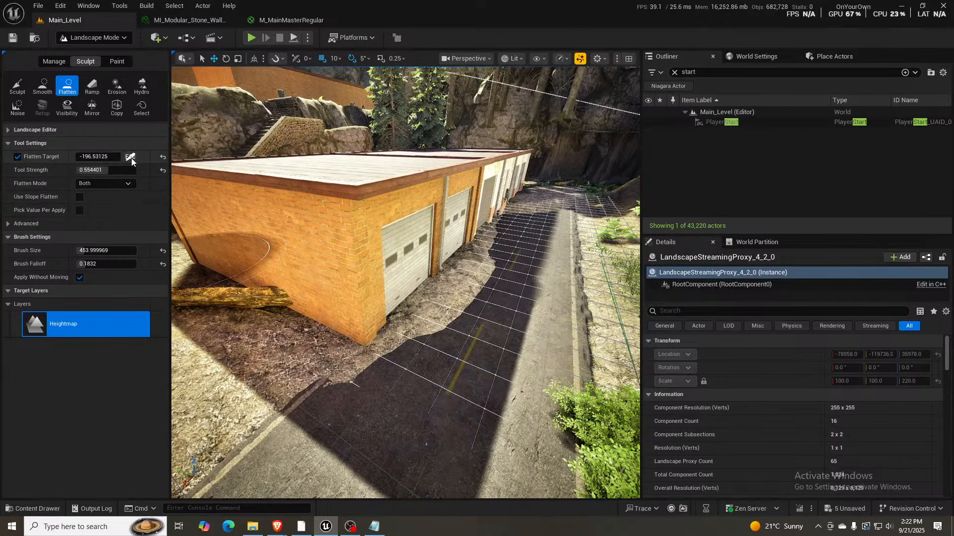
pyautogui.click(131, 157)
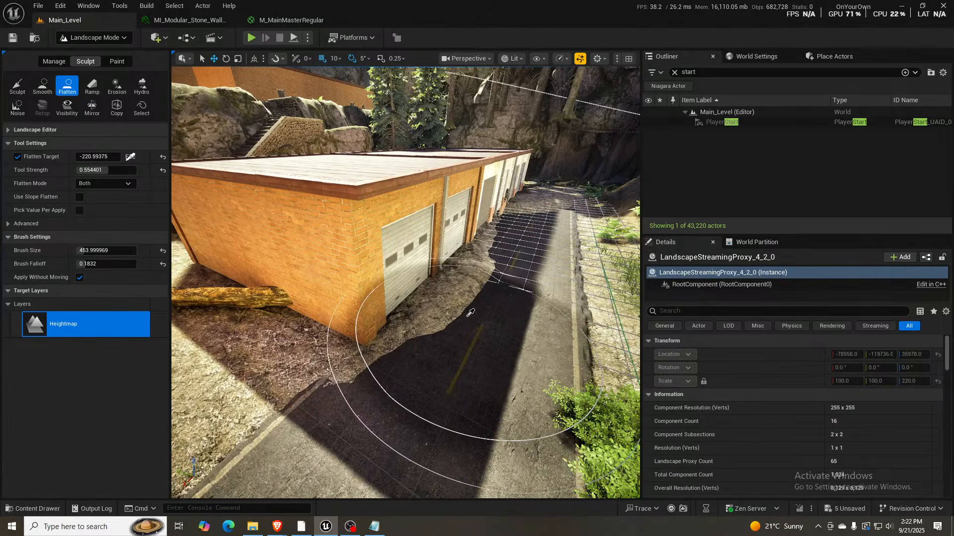
pyautogui.moveTo(470, 315); pyautogui.dragTo(460, 320, button='right')
pyautogui.press('[')
pyautogui.press('[')
pyautogui.press('[')
pyautogui.press('[')
pyautogui.press('[')
pyautogui.press('[')
pyautogui.press('[')
pyautogui.press('[')
pyautogui.press('[')
pyautogui.press('[')
pyautogui.press('[')
pyautogui.press('[')
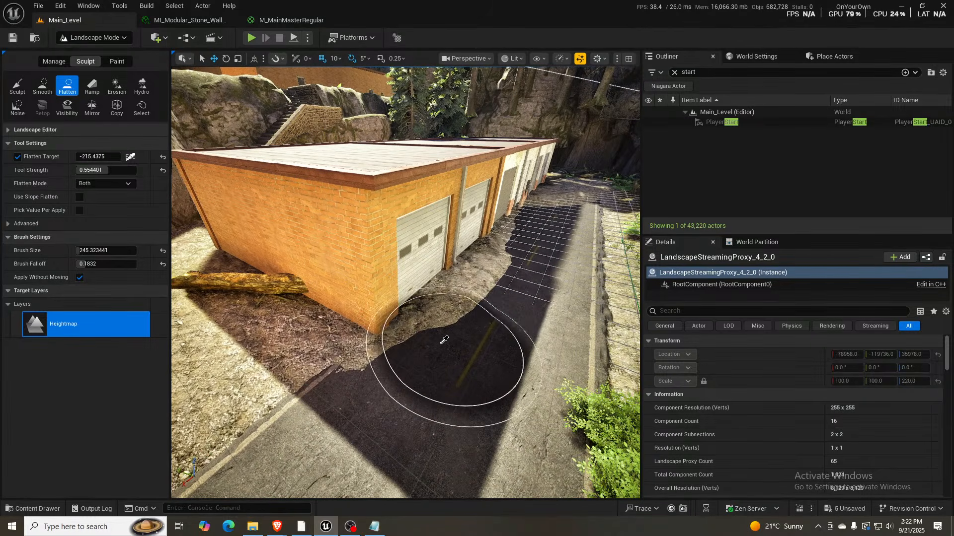
pyautogui.click(443, 341)
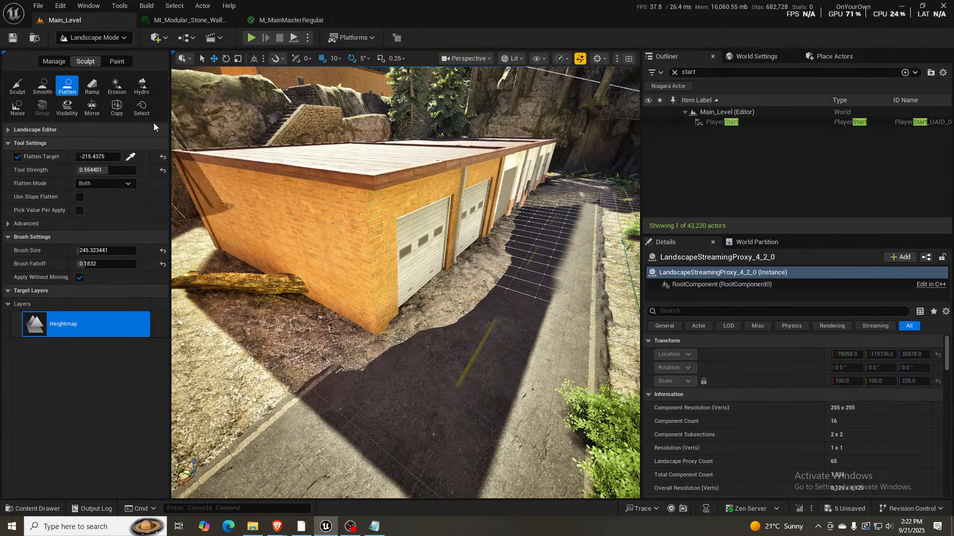
# - Resample the flatten target at about -210.3 from the nearby road and flatten the ground in front of the brick garage doors
pyautogui.click(130, 158)
pyautogui.click(359, 411)
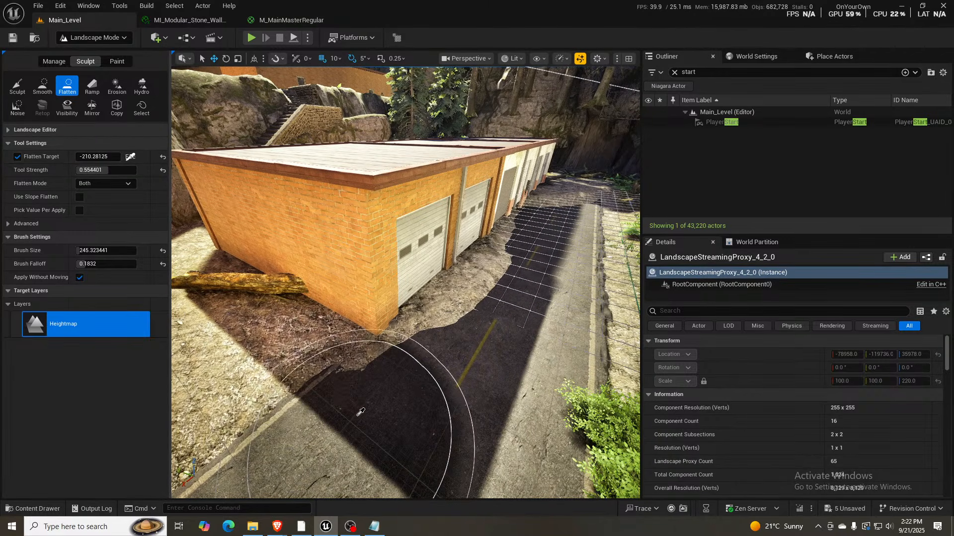
pyautogui.moveTo(402, 373)
pyautogui.mouseDown()
pyautogui.moveTo(446, 337)
pyautogui.moveTo(454, 308)
pyautogui.moveTo(482, 280)
pyautogui.moveTo(439, 321)
pyautogui.mouseUp()
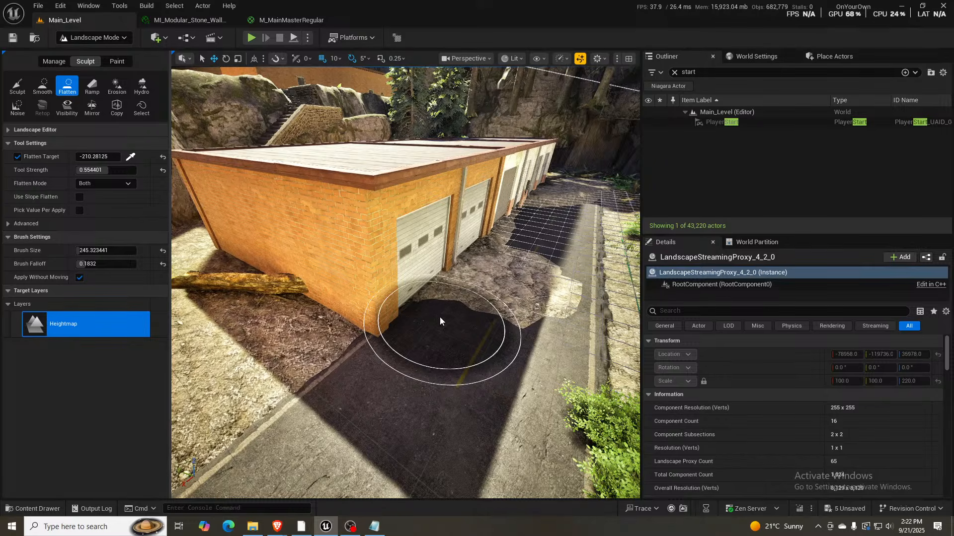
pyautogui.moveTo(505, 300)
pyautogui.mouseDown(button='right')
pyautogui.moveTo(550, 271)
pyautogui.moveTo(546, 236)
pyautogui.moveTo(552, 300)
pyautogui.mouseUp(button='right')
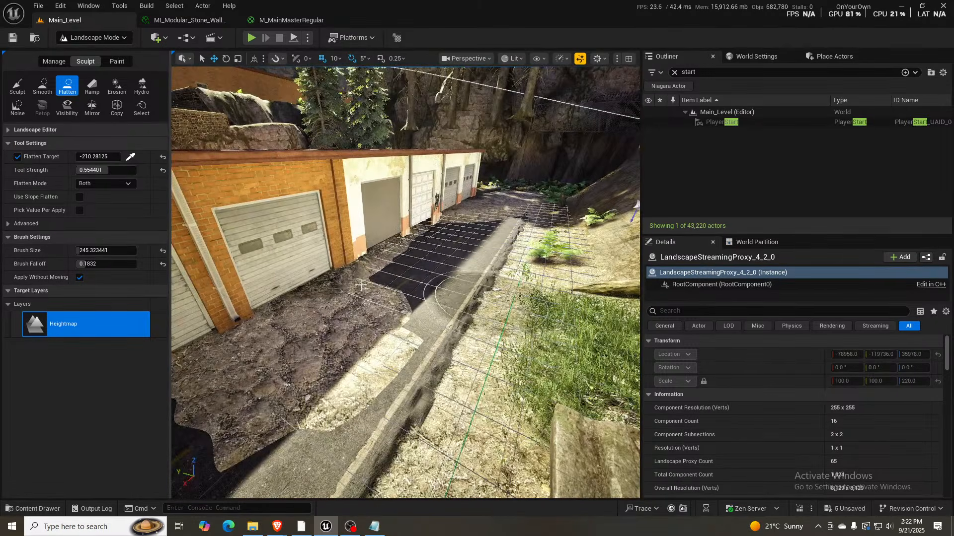
# - Sample a flatten target of about -244.7 and flatten the ground covering the road in front of the middle garages
pyautogui.click(128, 159)
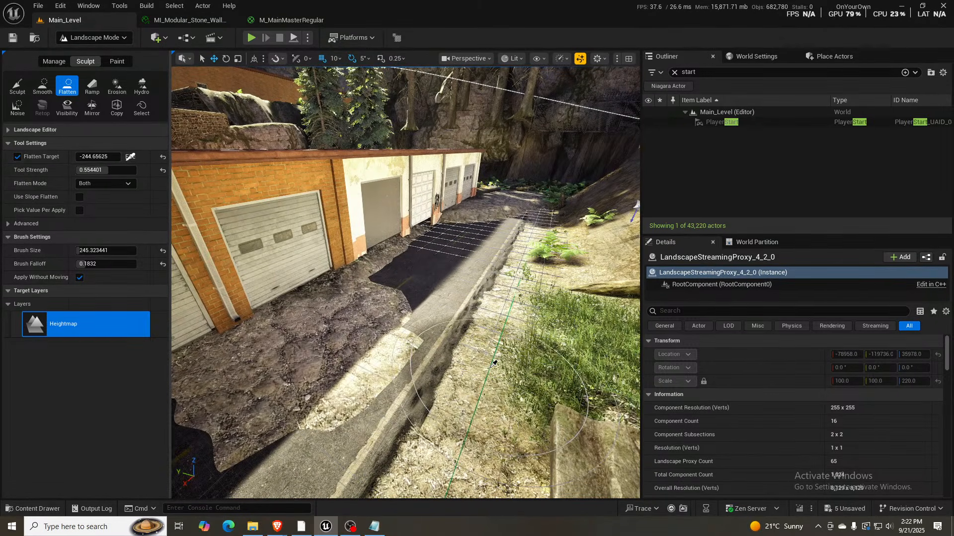
pyautogui.click(411, 343)
pyautogui.moveTo(400, 344)
pyautogui.mouseDown()
pyautogui.moveTo(216, 382)
pyautogui.moveTo(320, 332)
pyautogui.moveTo(438, 232)
pyautogui.mouseUp()
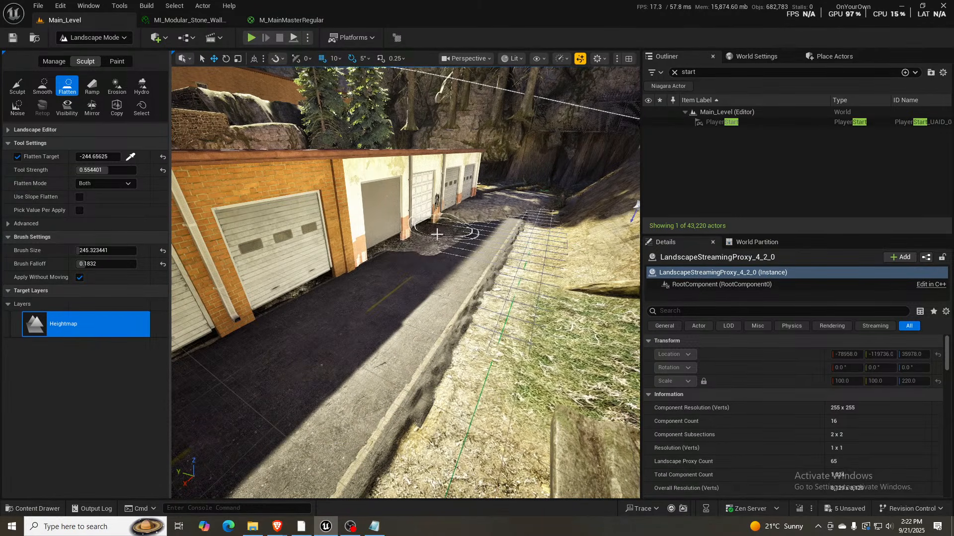
# - Sample a flatten target of about -272.2 and flatten the ground along the road beside the farthest white garages
pyautogui.moveTo(451, 278)
pyautogui.mouseDown(button='right')
pyautogui.moveTo(479, 226)
pyautogui.moveTo(433, 323)
pyautogui.moveTo(414, 311)
pyautogui.mouseUp(button='right')
pyautogui.press('w')
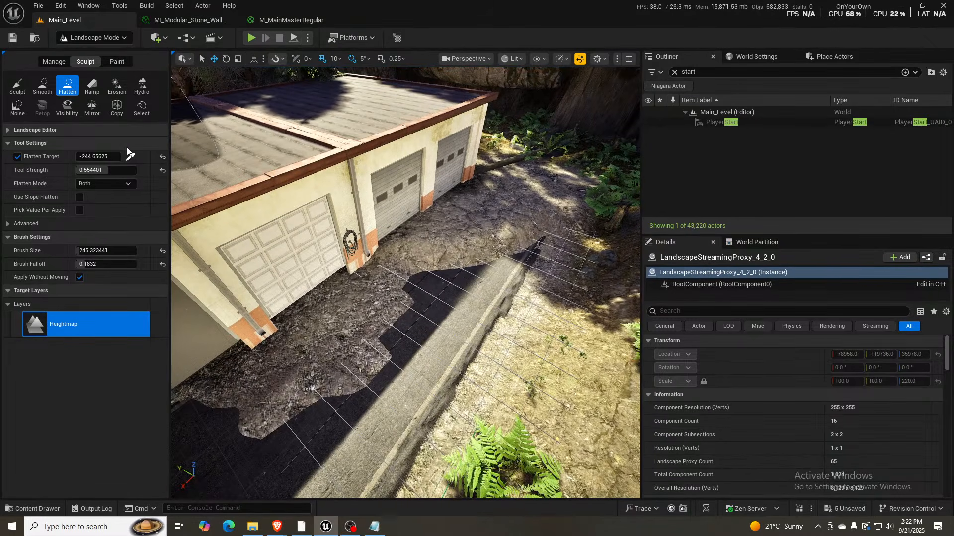
pyautogui.click(130, 157)
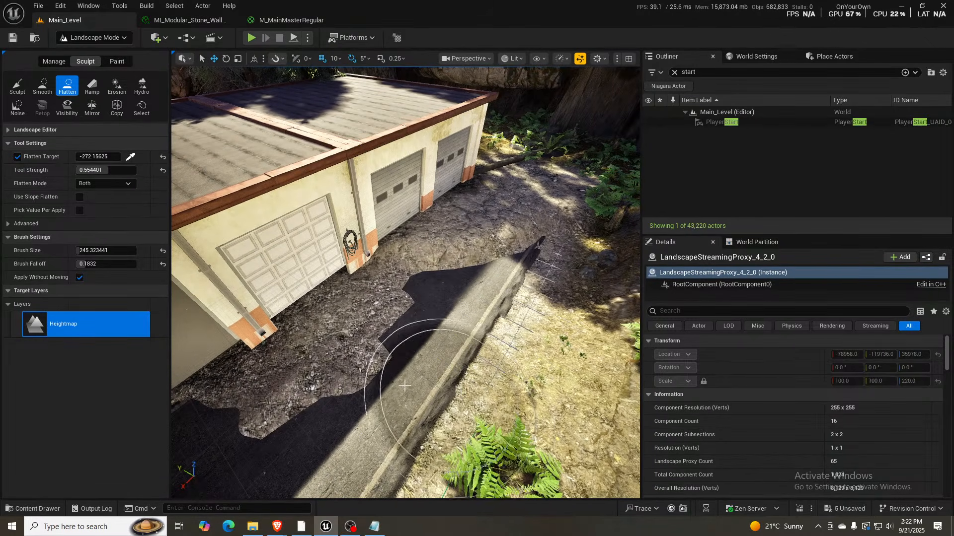
pyautogui.moveTo(404, 385)
pyautogui.mouseDown()
pyautogui.moveTo(338, 345)
pyautogui.moveTo(251, 362)
pyautogui.moveTo(494, 204)
pyautogui.moveTo(420, 234)
pyautogui.moveTo(534, 225)
pyautogui.moveTo(449, 286)
pyautogui.mouseUp()
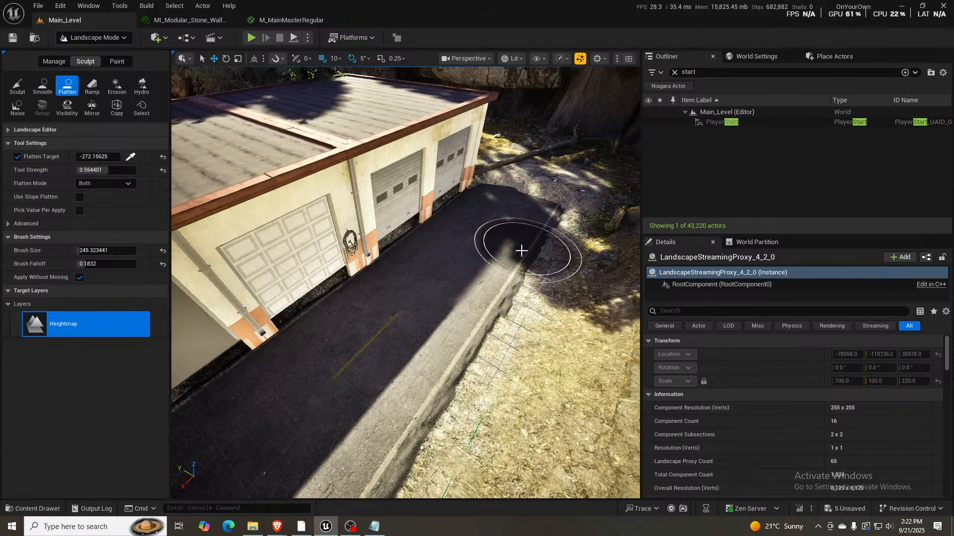
# - Flatten the ground around the fallen log and ferns at the far end of the road with the same target
pyautogui.press('w')
pyautogui.moveTo(521, 251)
pyautogui.mouseDown(button='right')
pyautogui.moveTo(534, 199)
pyautogui.moveTo(521, 251)
pyautogui.mouseUp(button='right')
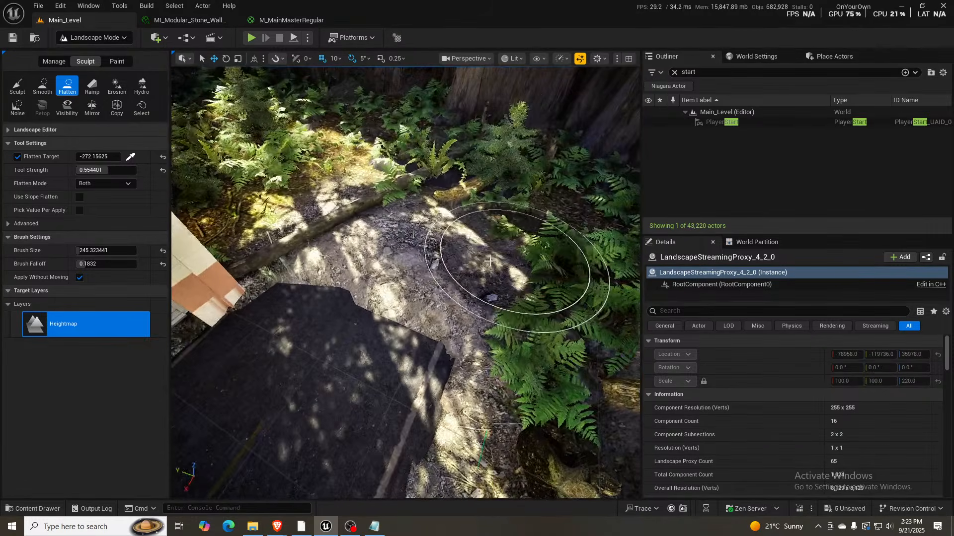
pyautogui.moveTo(489, 260)
pyautogui.mouseDown()
pyautogui.moveTo(414, 300)
pyautogui.moveTo(268, 278)
pyautogui.moveTo(285, 249)
pyautogui.moveTo(404, 226)
pyautogui.moveTo(458, 272)
pyautogui.moveTo(425, 309)
pyautogui.moveTo(419, 366)
pyautogui.moveTo(489, 251)
pyautogui.moveTo(330, 213)
pyautogui.moveTo(341, 213)
pyautogui.moveTo(270, 272)
pyautogui.moveTo(391, 394)
pyautogui.moveTo(437, 325)
pyautogui.mouseUp()
pyautogui.moveTo(437, 325); pyautogui.dragTo(458, 278, button='right')
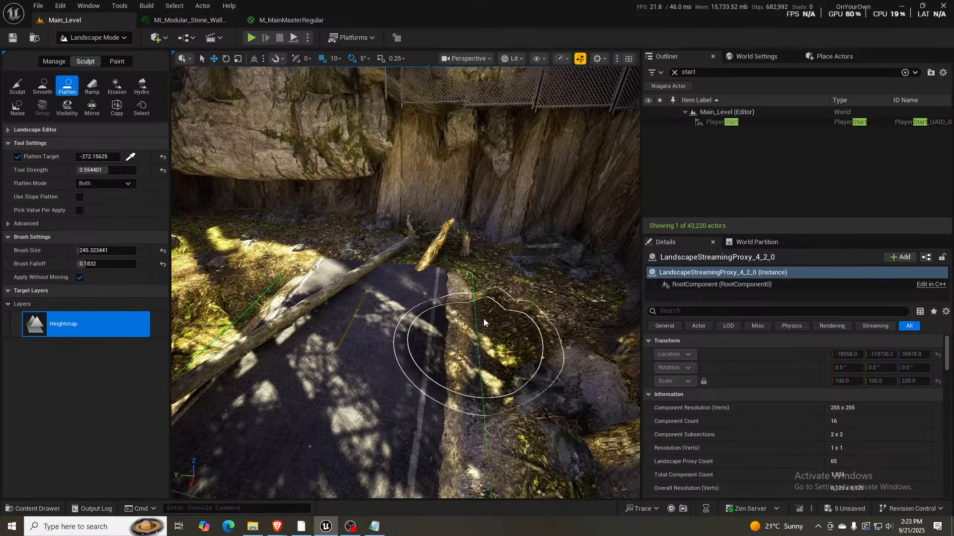
pyautogui.moveTo(436, 458)
pyautogui.mouseDown(button='right')
pyautogui.moveTo(293, 347)
pyautogui.moveTo(249, 331)
pyautogui.moveTo(407, 378)
pyautogui.moveTo(434, 396)
pyautogui.mouseUp(button='right')
# - Open the landscape spline tools and select the road spline's control point at the junction with the main road
pyautogui.hotkey('shift', '1')
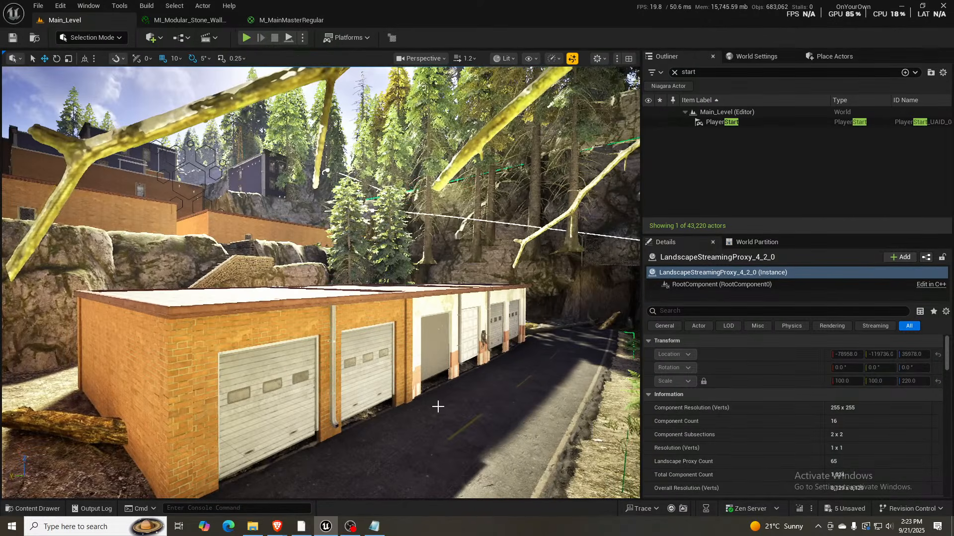
pyautogui.click(493, 400)
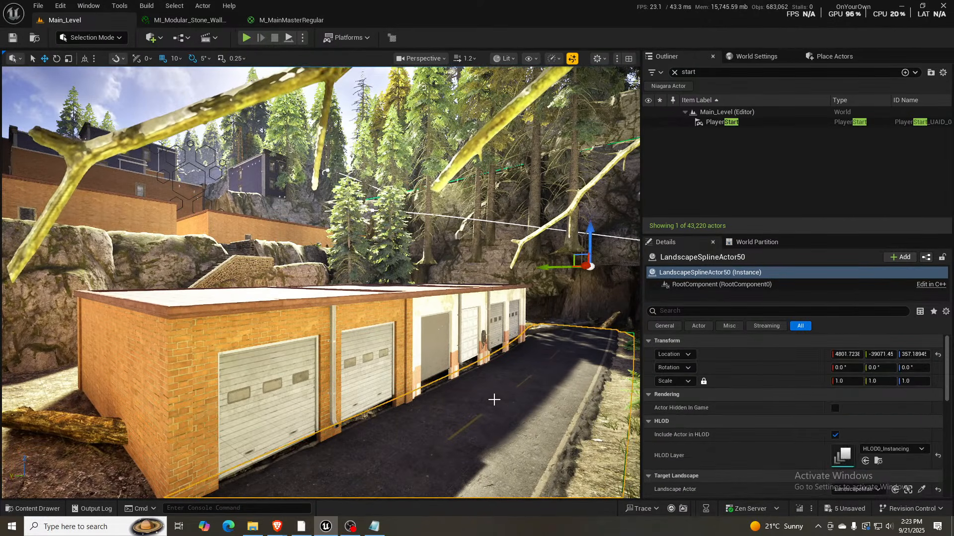
pyautogui.hotkey('shift', '2')
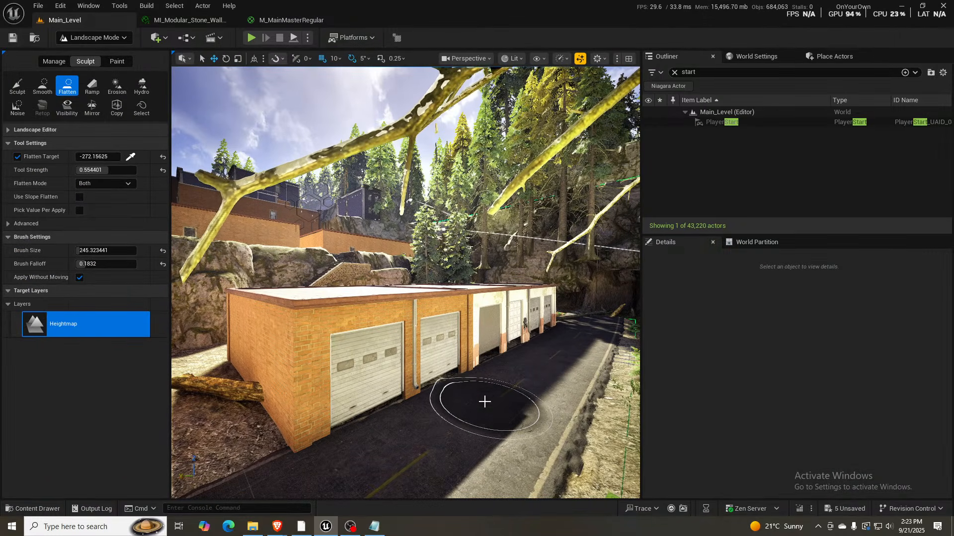
pyautogui.press('s')
pyautogui.moveTo(485, 402)
pyautogui.mouseDown(button='right')
pyautogui.moveTo(506, 422)
pyautogui.moveTo(487, 444)
pyautogui.moveTo(504, 441)
pyautogui.mouseUp(button='right')
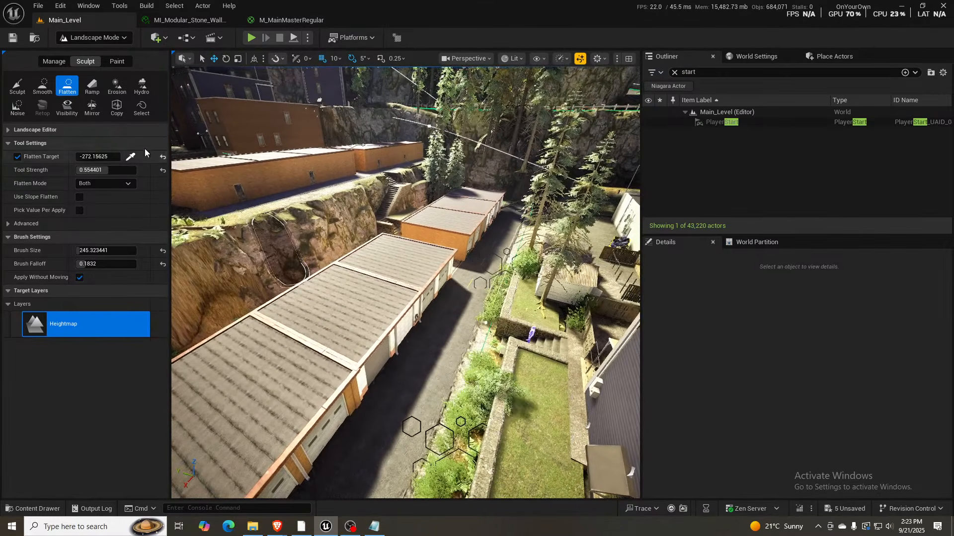
pyautogui.click(56, 63)
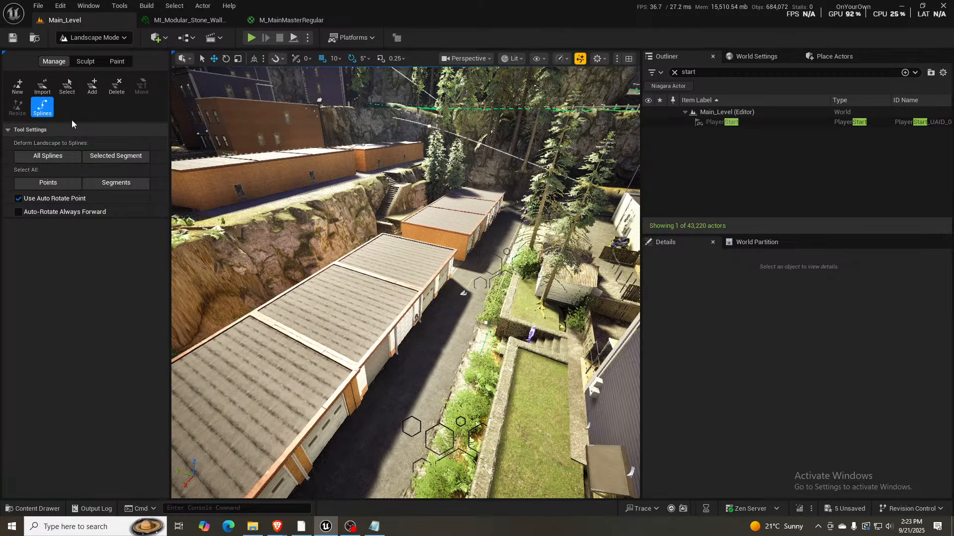
pyautogui.moveTo(417, 366); pyautogui.dragTo(306, 381, button='right')
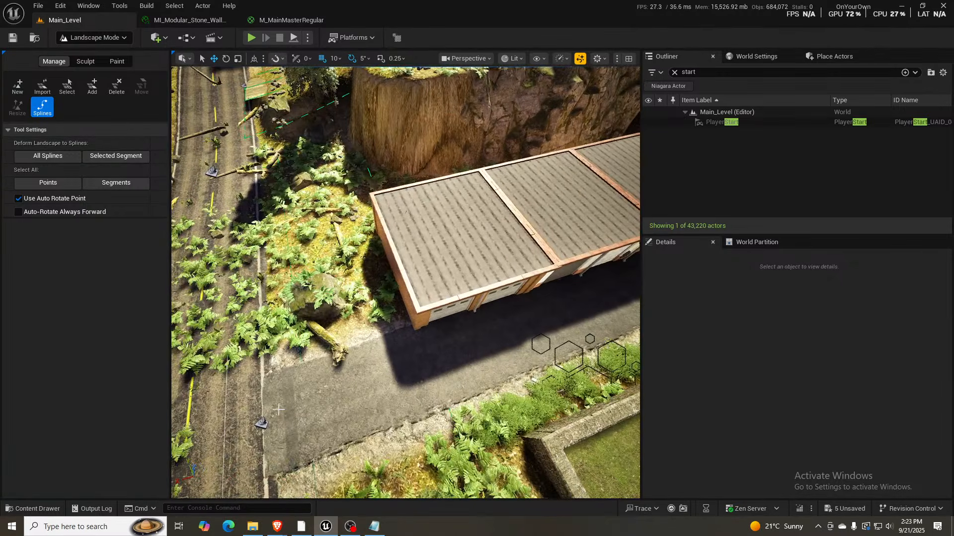
pyautogui.click(264, 422)
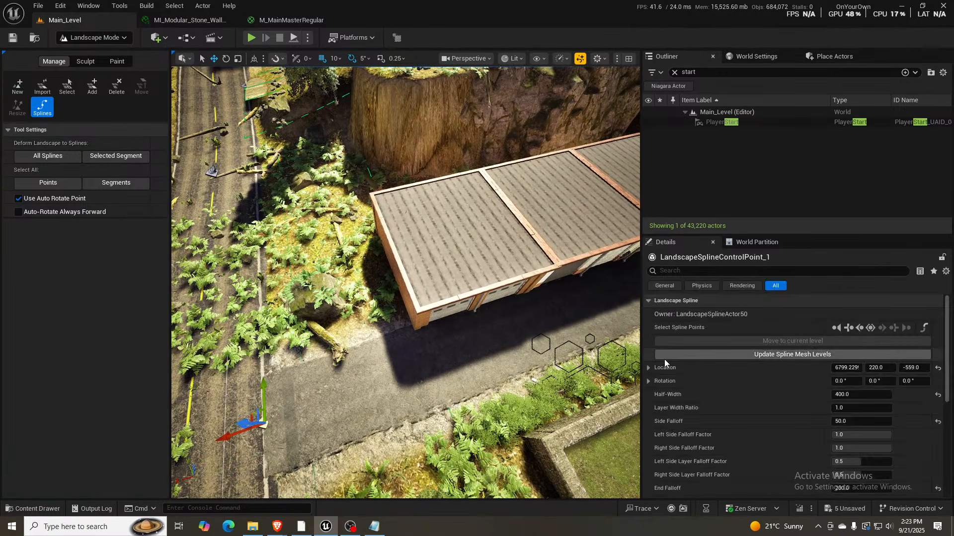
# - Set the Z location of the garage road's middle spline control point to -559
pyautogui.moveTo(513, 295); pyautogui.dragTo(591, 268, button='right')
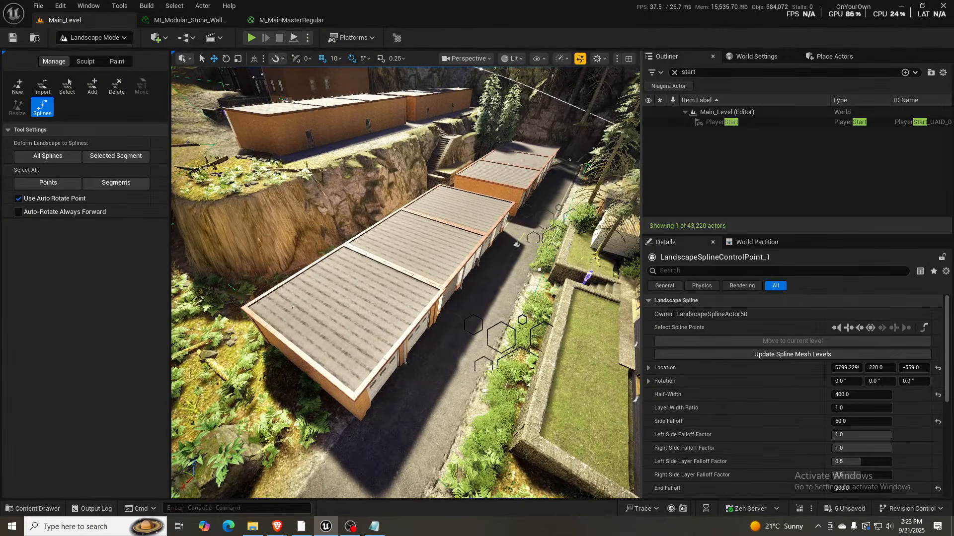
pyautogui.moveTo(542, 265); pyautogui.dragTo(420, 270, button='right')
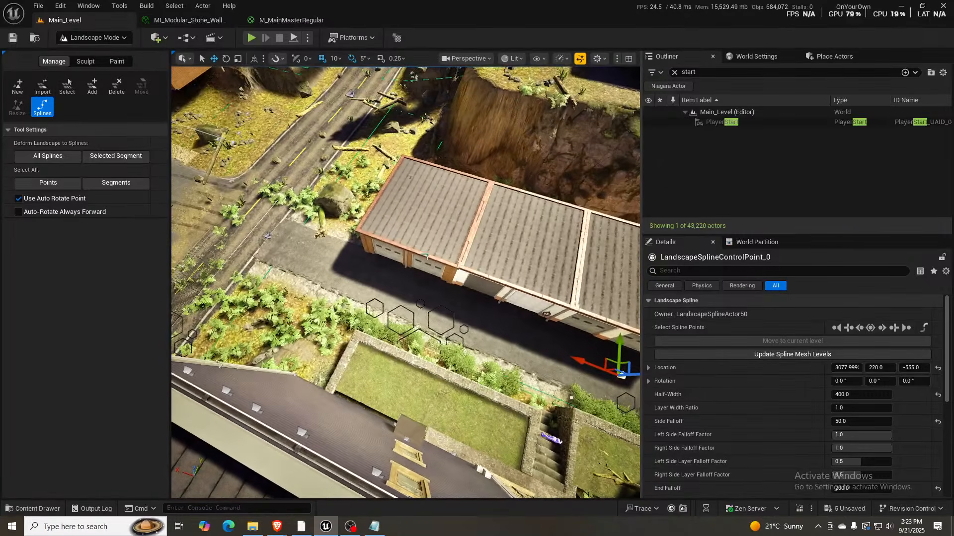
pyautogui.click(268, 237)
pyautogui.moveTo(330, 271); pyautogui.dragTo(477, 265, button='right')
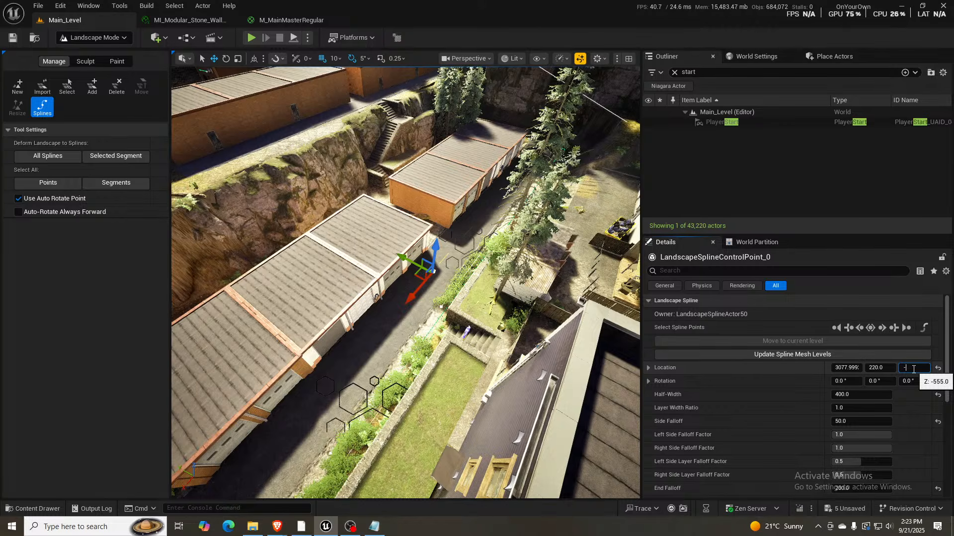
pyautogui.press('Return')
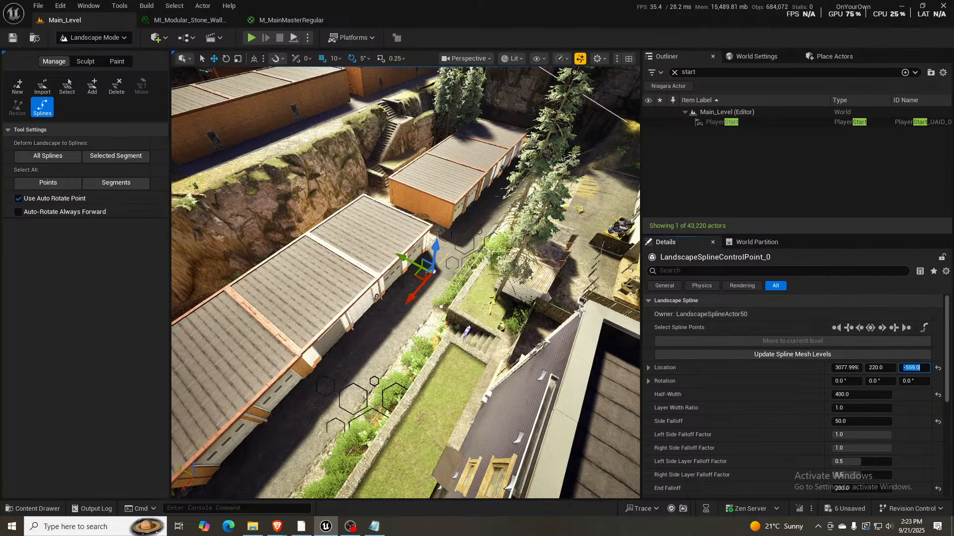
# - Zero the rotation of the spline control point at the garage road's far end and set its Z location to -559
pyautogui.moveTo(489, 219); pyautogui.dragTo(522, 171, button='right')
pyautogui.press('w')
pyautogui.moveTo(432, 274); pyautogui.dragTo(421, 258, button='right')
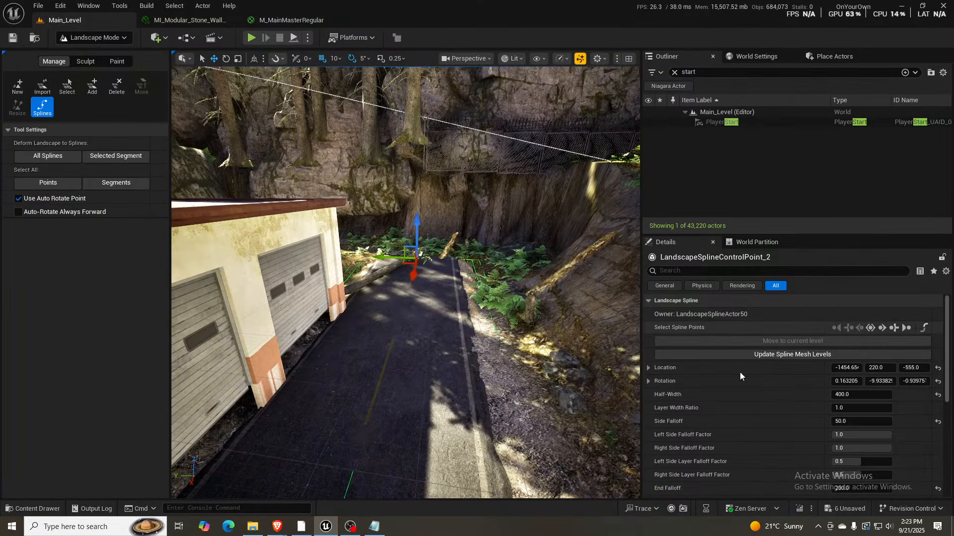
pyautogui.write('0')
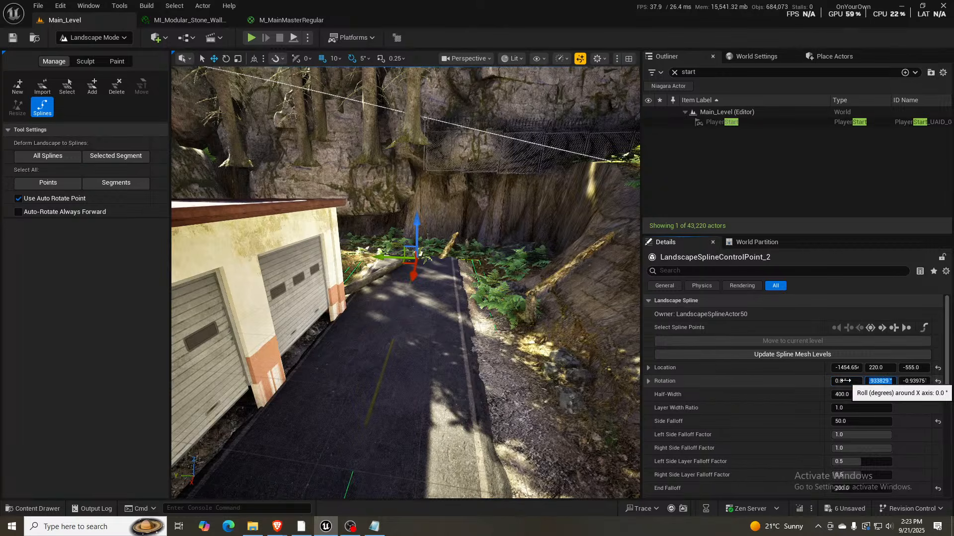
pyautogui.press('Tab')
pyautogui.click(911, 381)
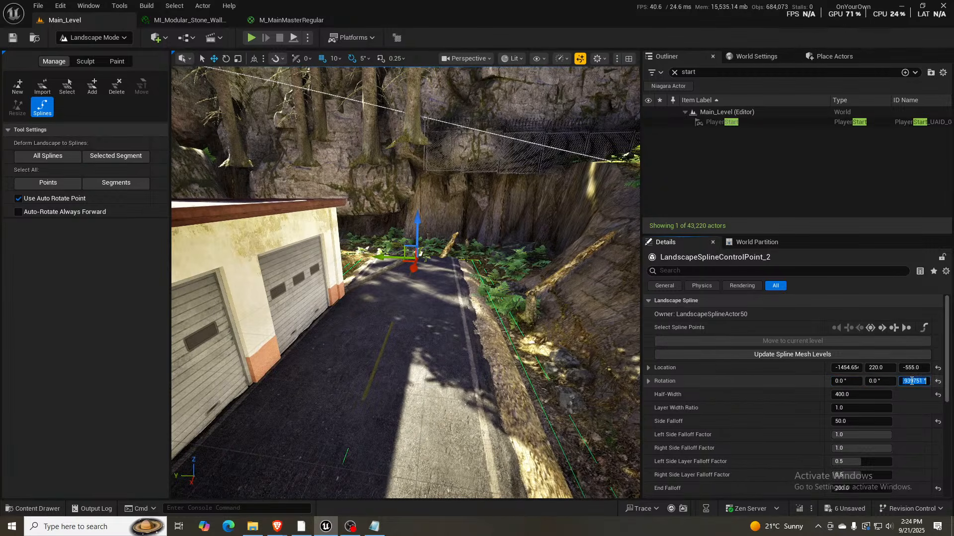
pyautogui.write('0')
pyautogui.press('Return')
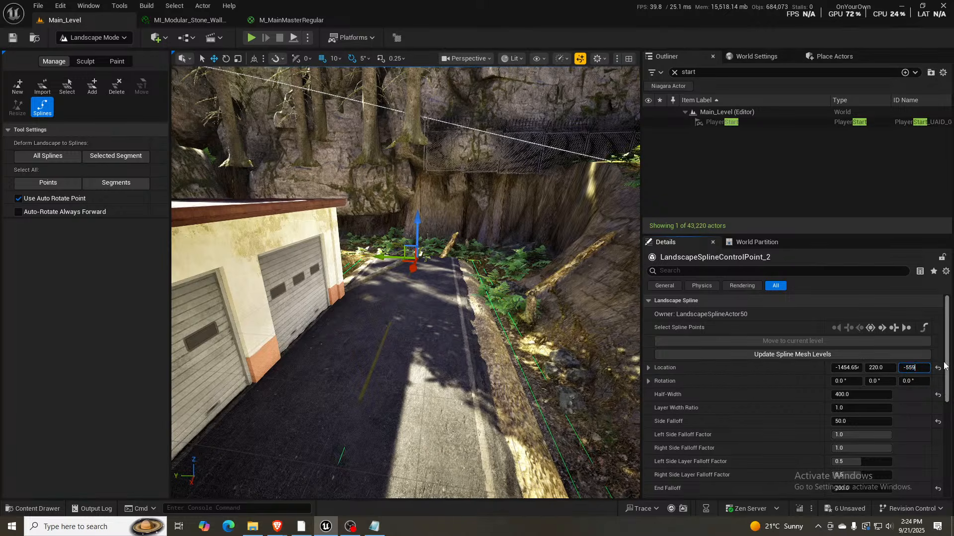
pyautogui.press('Return')
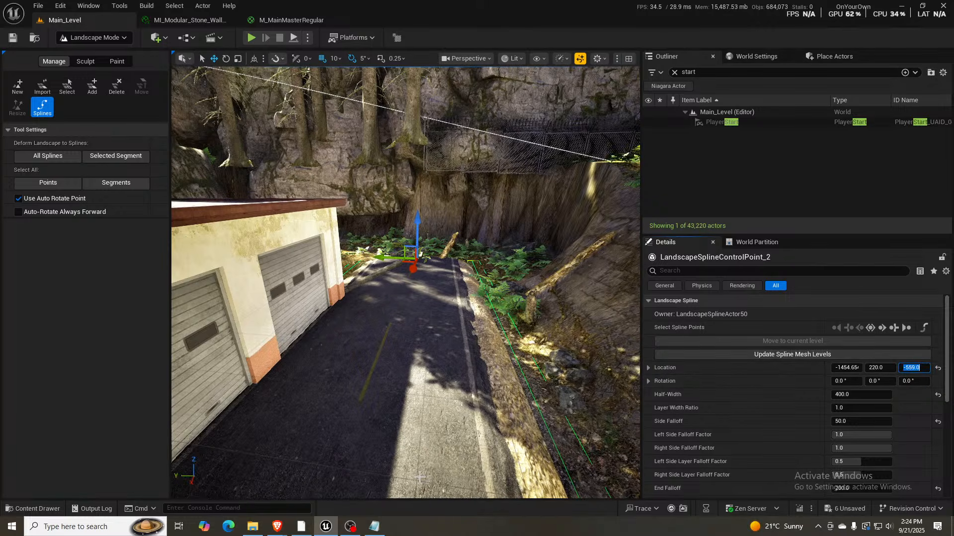
# - Select all linked control points of the garage road's spline and review their shared settings
pyautogui.press('s')
pyautogui.moveTo(417, 432); pyautogui.dragTo(437, 421, button='right')
pyautogui.press('d')
pyautogui.press('a')
pyautogui.press('w')
pyautogui.click(378, 385)
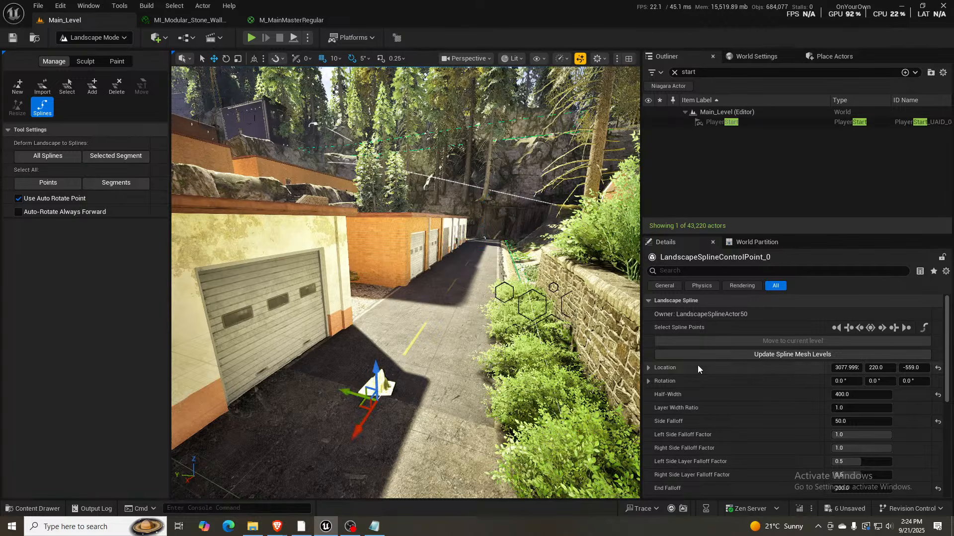
pyautogui.click(871, 329)
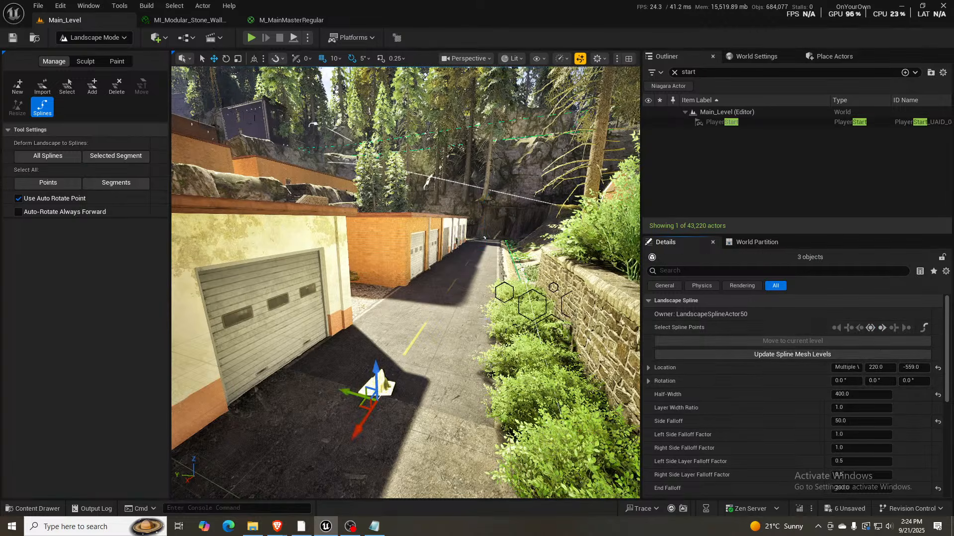
pyautogui.moveTo(476, 343); pyautogui.dragTo(437, 318, button='right')
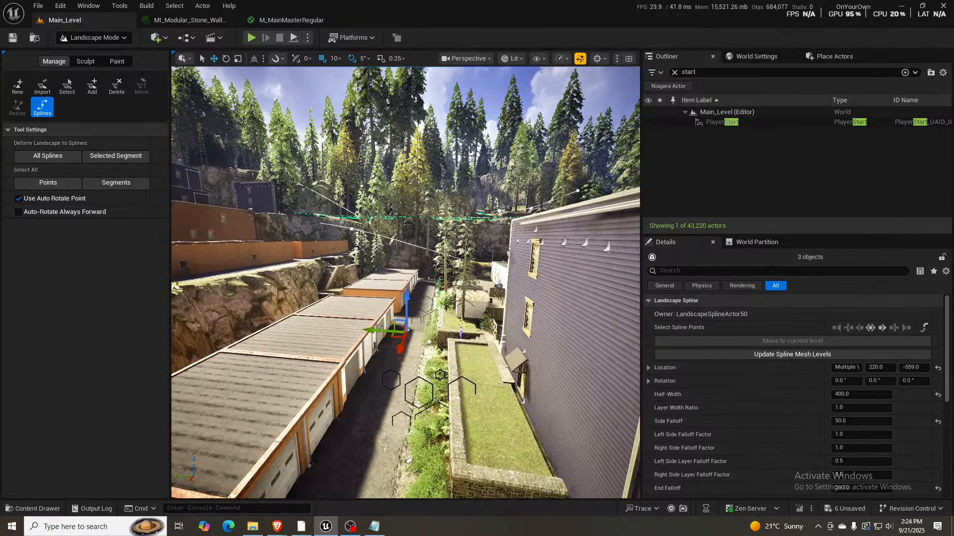
pyautogui.scroll(-5, 860, 404)
pyautogui.scroll(5, 886, 433)
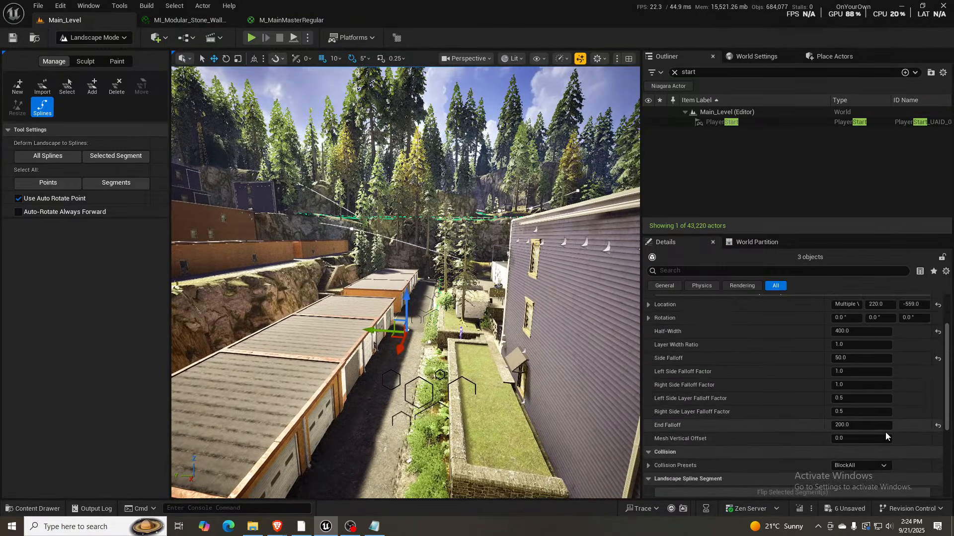
# - Select the garage road's spline segments and clear the material overrides of their spline mesh
pyautogui.click(924, 330)
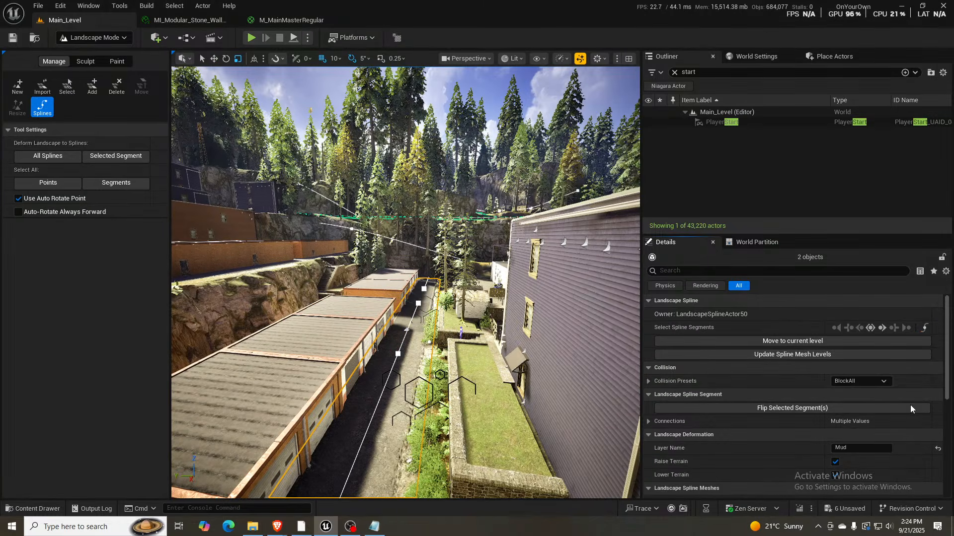
pyautogui.scroll(-5, 908, 406)
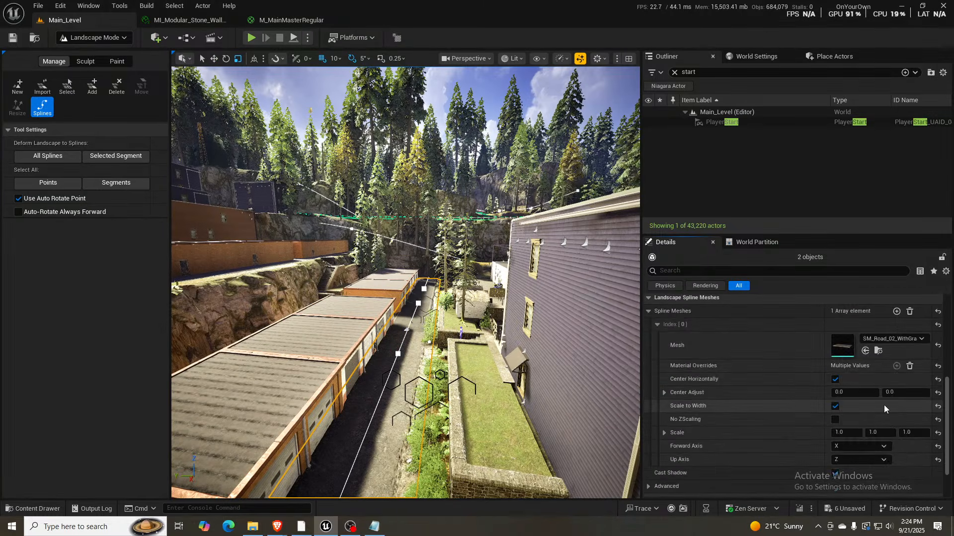
pyautogui.click(909, 366)
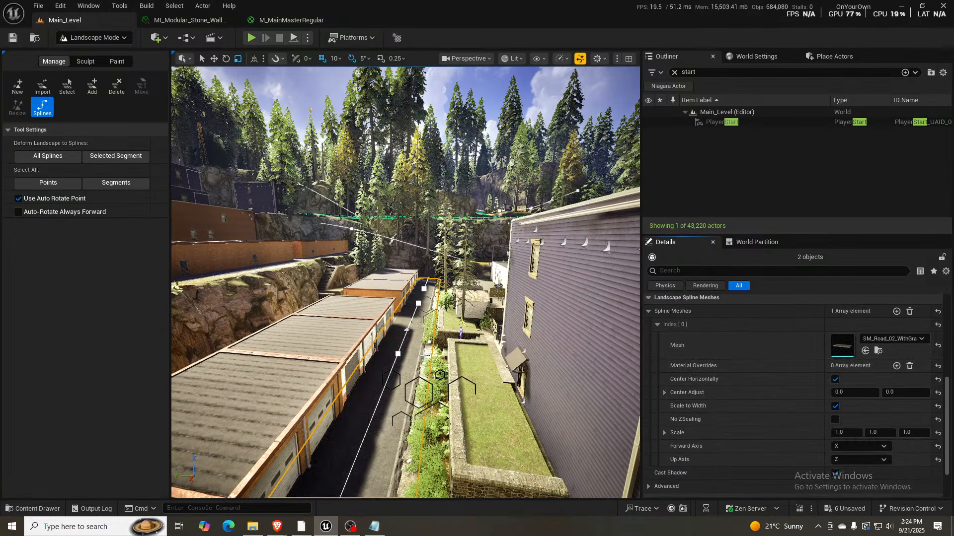
# - Locate the road's spline mesh among the project assets and open it to examine its material slots
pyautogui.moveTo(495, 366); pyautogui.dragTo(450, 462, button='right')
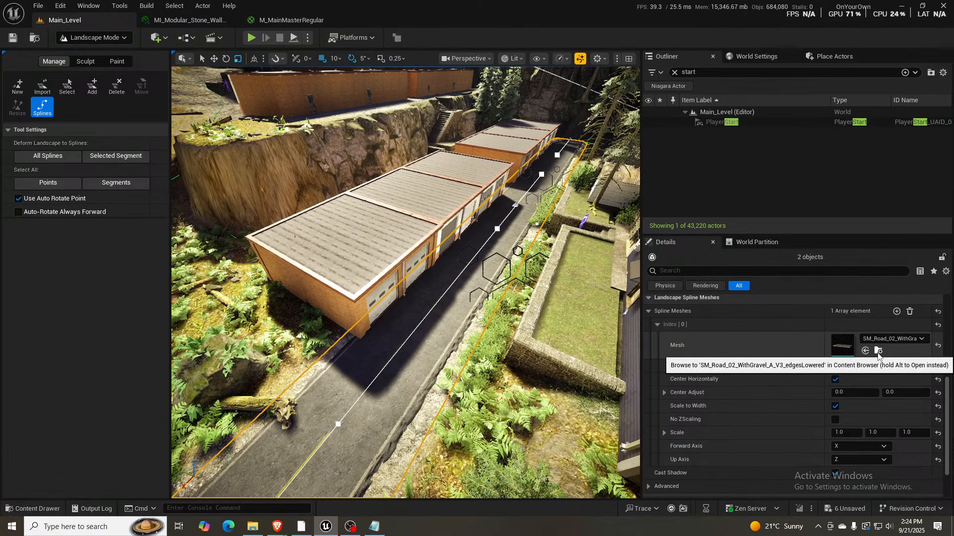
pyautogui.moveTo(467, 317); pyautogui.dragTo(527, 343, button='right')
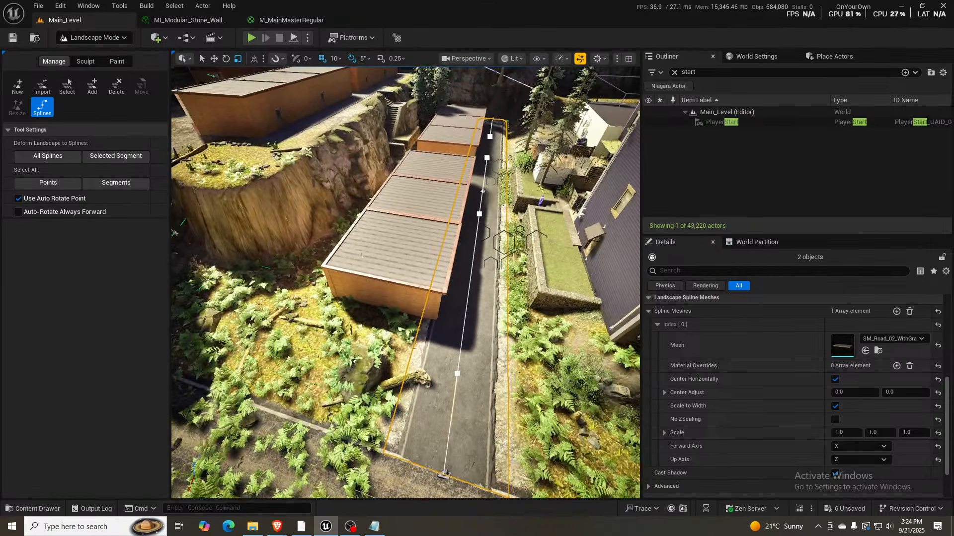
pyautogui.click(878, 352)
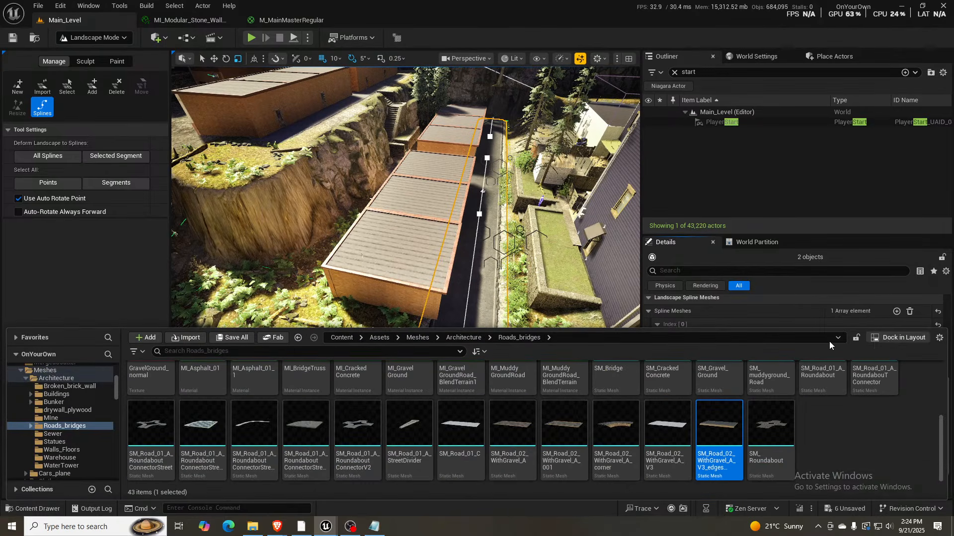
pyautogui.hotkey('ctrl', 'space')
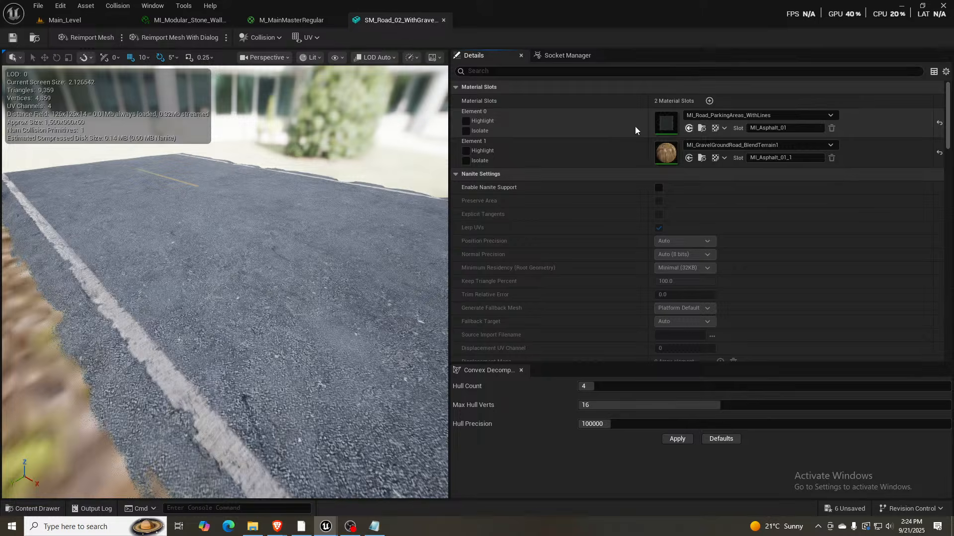
pyautogui.click(81, 23)
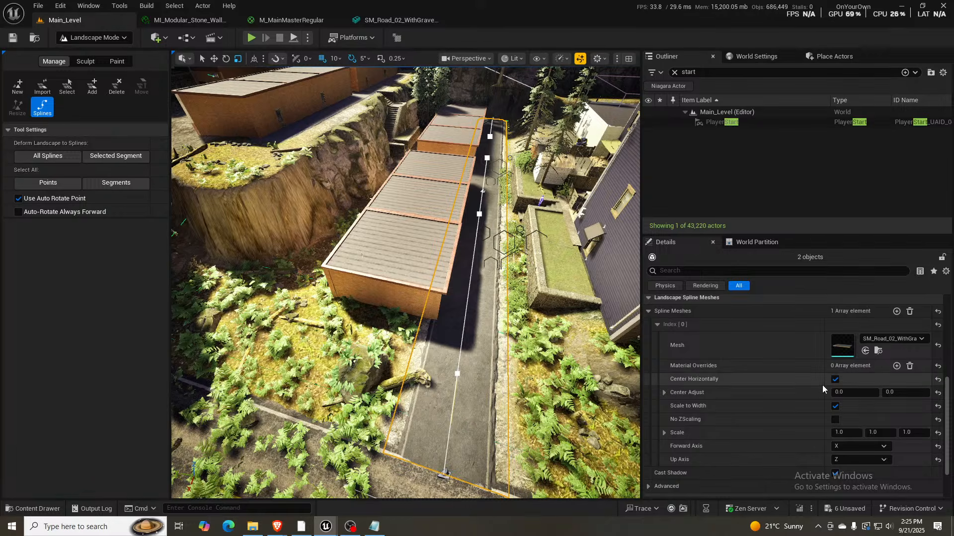
# - Add a material override with the MI_Road_ParkingAreas material to the road's spline mesh and inspect that material instance
pyautogui.click(896, 366)
pyautogui.click(865, 392)
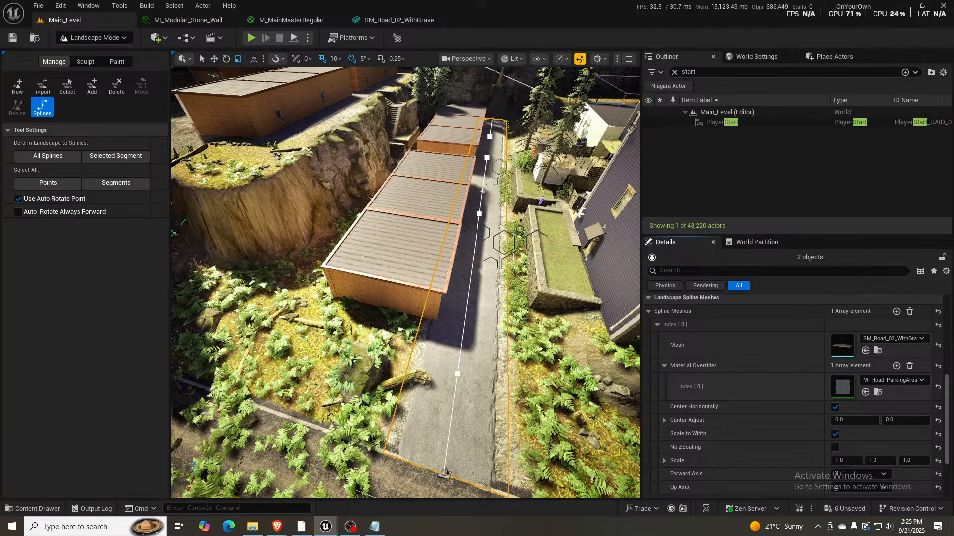
pyautogui.doubleClick(842, 387)
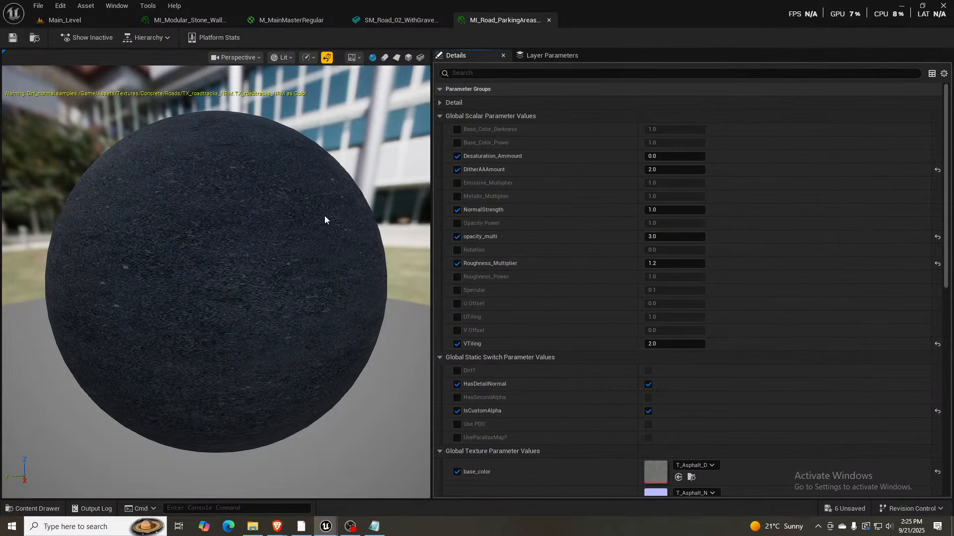
pyautogui.middleClick(500, 23)
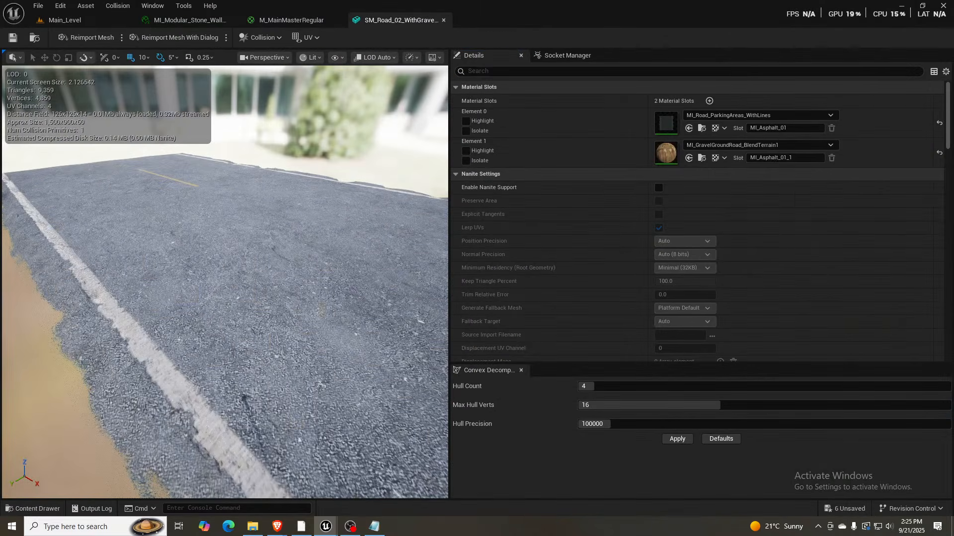
# - Return to Main_Level and close all editor tabs to its right
pyautogui.click(102, 23)
pyautogui.rightClick(94, 17)
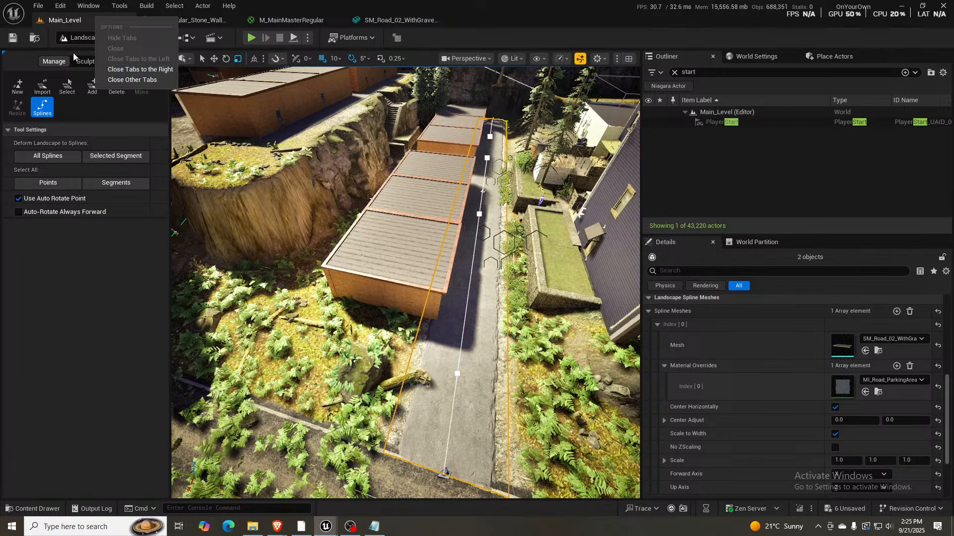
pyautogui.click(134, 69)
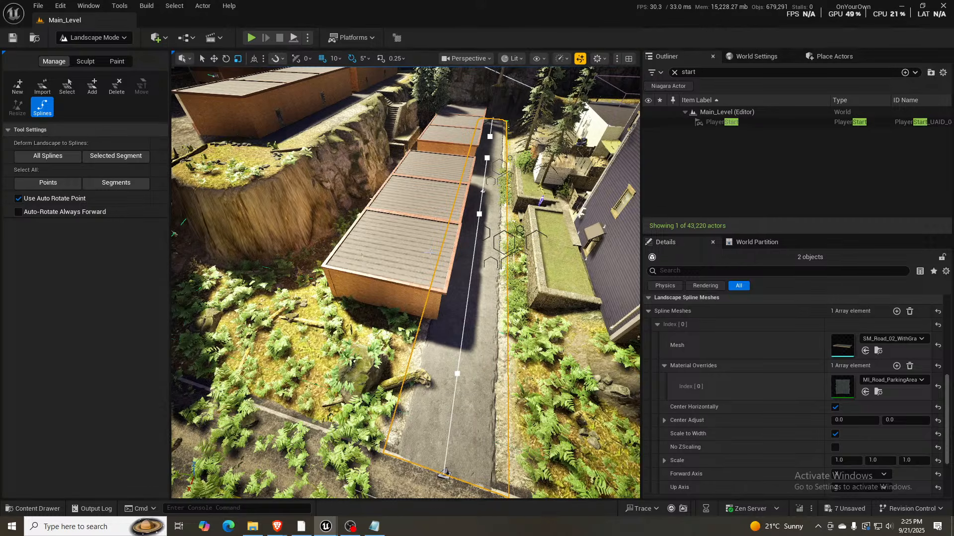
# - Select all of the garage road's spline segments from its far-end control point and deform the landscape to them
pyautogui.moveTo(430, 251); pyautogui.dragTo(444, 214, button='right')
pyautogui.press('w')
pyautogui.press('d')
pyautogui.press('w')
pyautogui.press('d')
pyautogui.press('w')
pyautogui.press('w')
pyautogui.press('s')
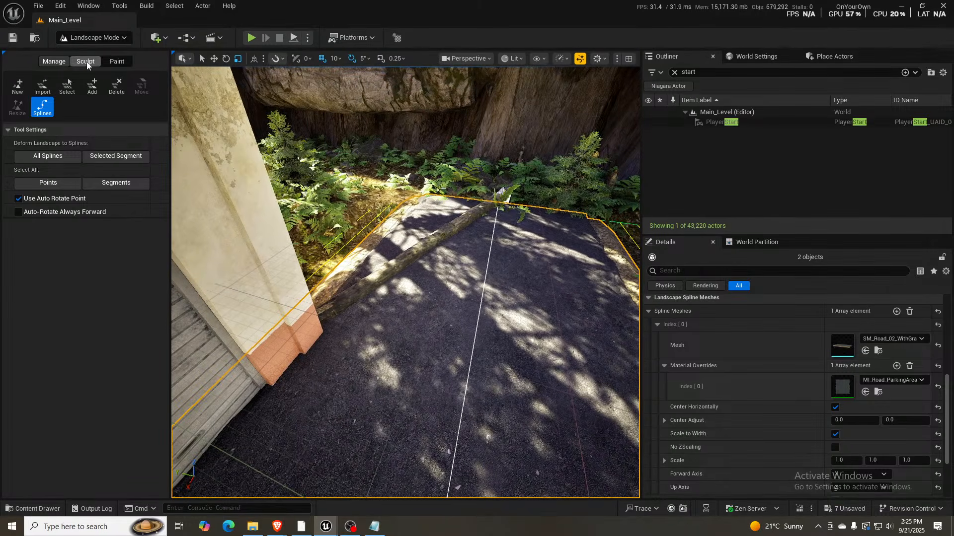
pyautogui.click(500, 194)
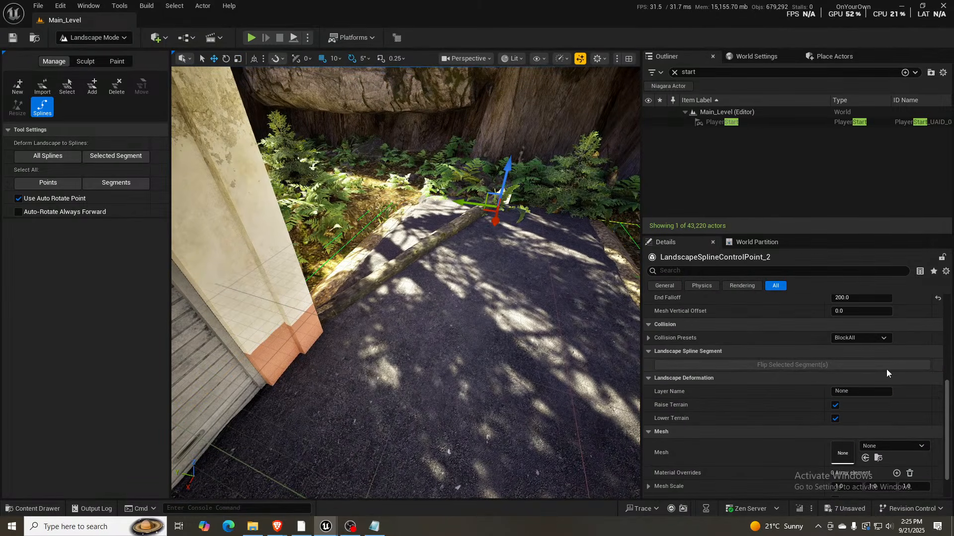
pyautogui.scroll(5, 892, 348)
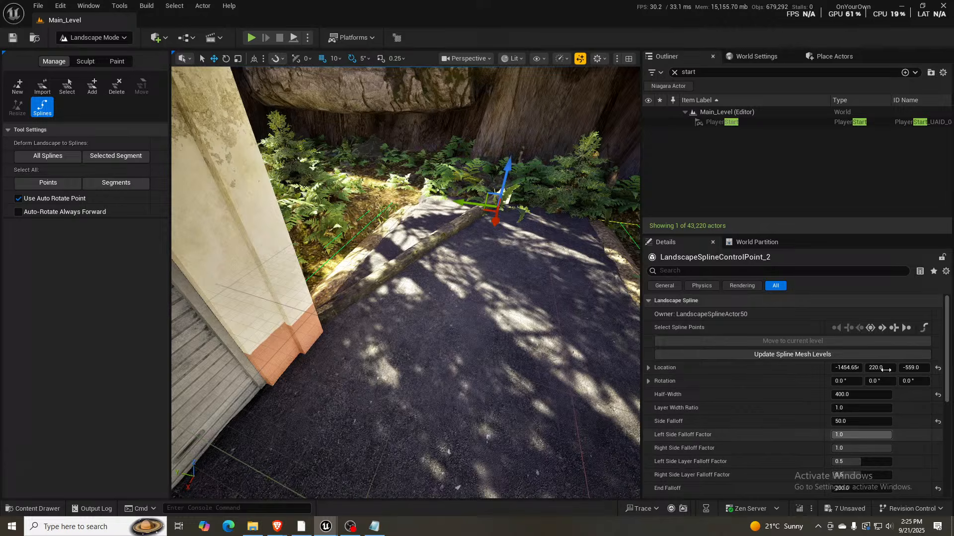
pyautogui.click(872, 327)
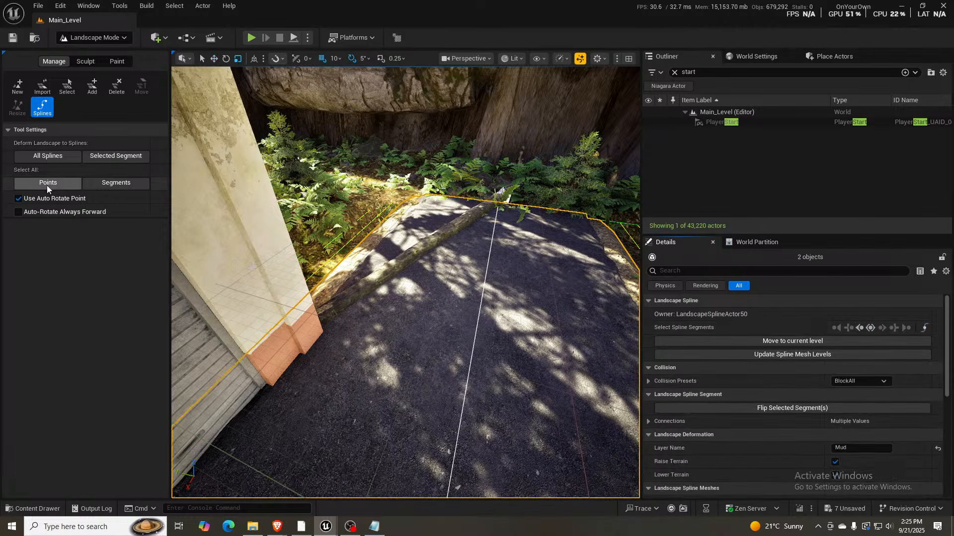
pyautogui.click(116, 183)
# - Sample a flatten target of about -203.4 and flatten the grassy ground between the road and the concrete ledge
pyautogui.moveTo(358, 299); pyautogui.dragTo(382, 221, button='right')
pyautogui.press('w')
pyautogui.press('a')
pyautogui.press('s')
pyautogui.press('w')
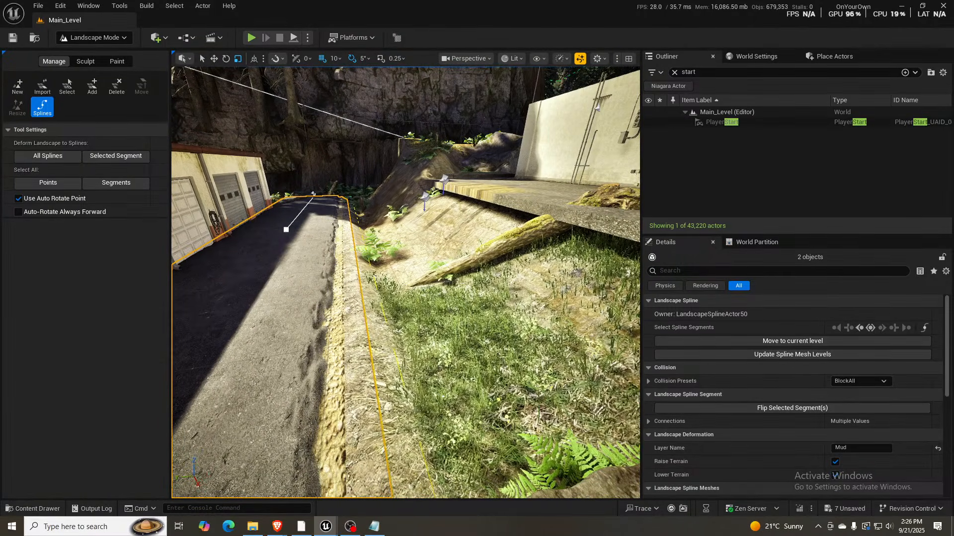
pyautogui.click(82, 61)
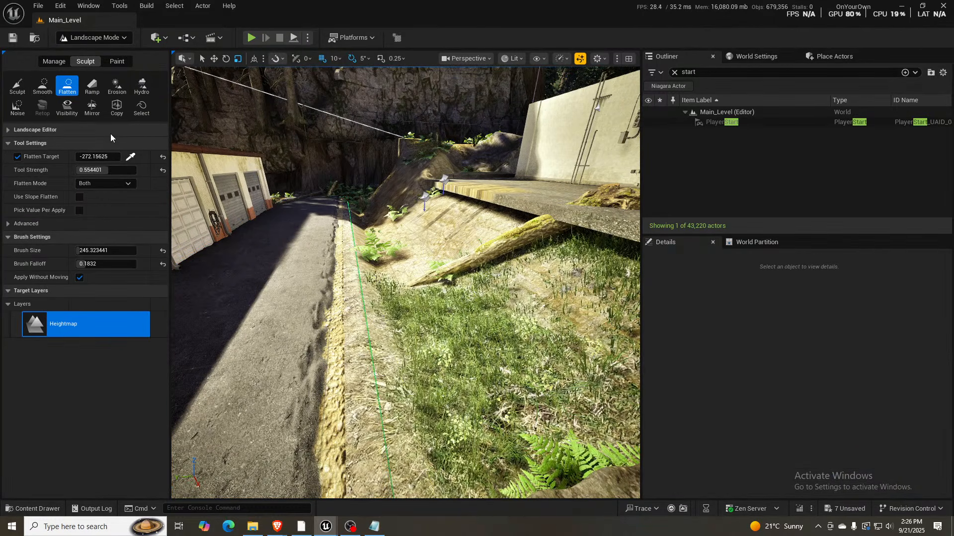
pyautogui.click(131, 157)
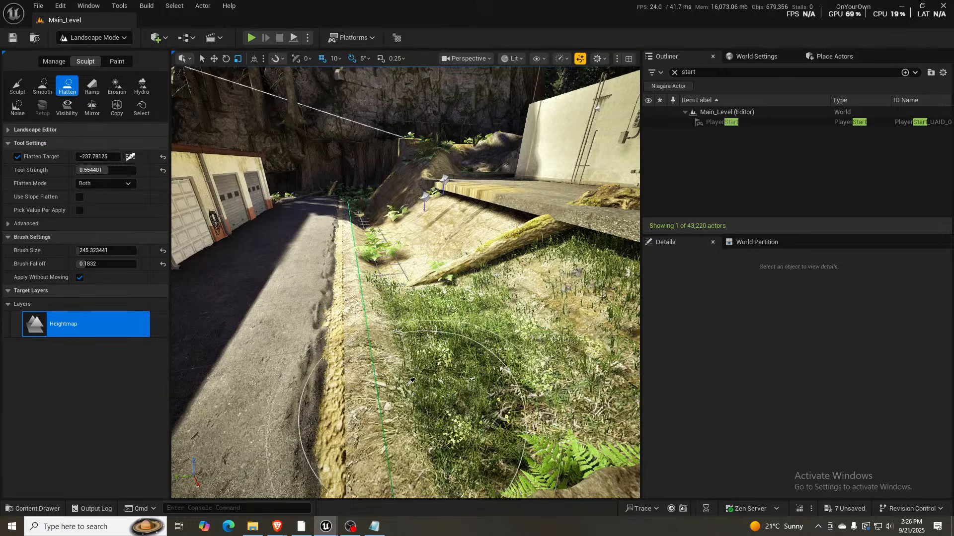
pyautogui.click(411, 381)
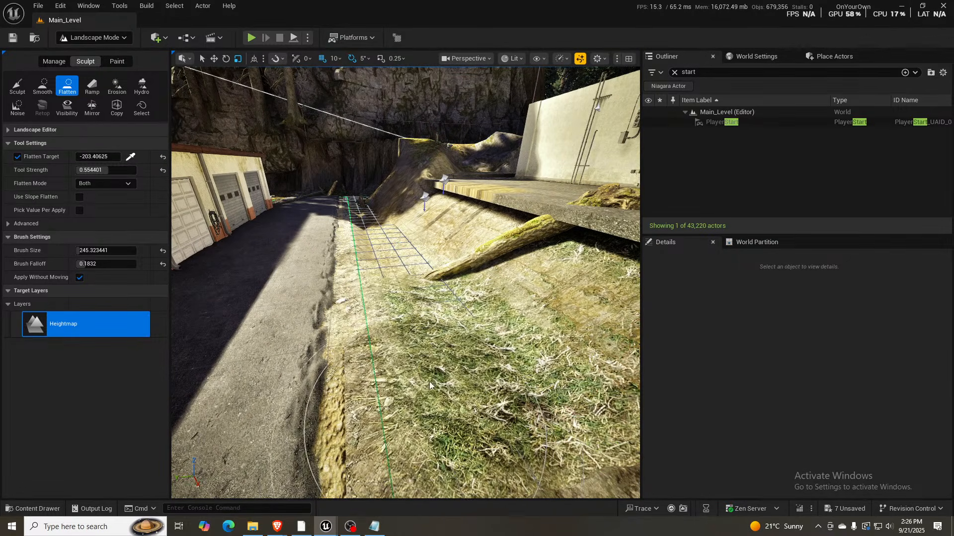
pyautogui.moveTo(429, 381)
pyautogui.mouseDown()
pyautogui.moveTo(410, 306)
pyautogui.moveTo(428, 437)
pyautogui.moveTo(412, 280)
pyautogui.moveTo(419, 298)
pyautogui.moveTo(368, 208)
pyautogui.moveTo(348, 209)
pyautogui.moveTo(418, 276)
pyautogui.moveTo(380, 211)
pyautogui.moveTo(447, 323)
pyautogui.moveTo(527, 402)
pyautogui.mouseUp()
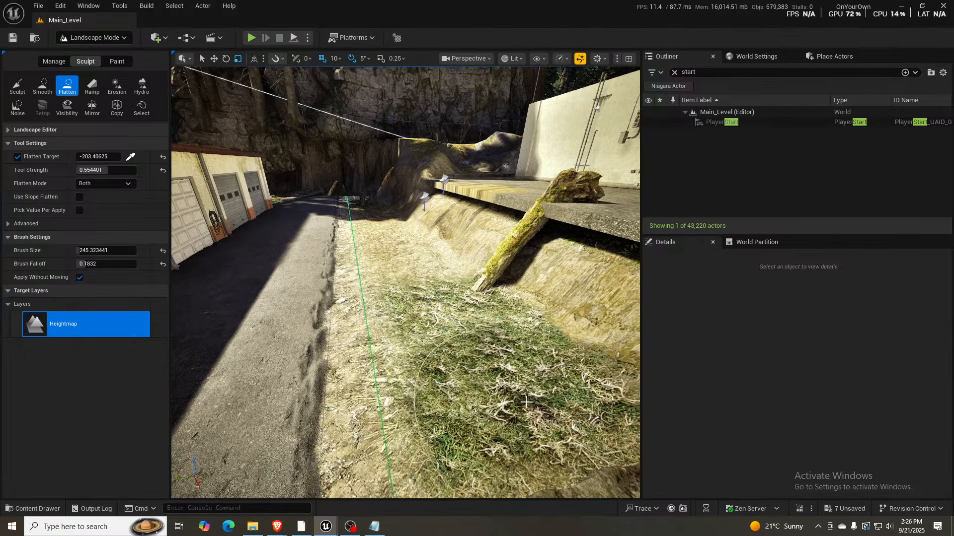
# - Switch to Selection mode and examine the garage road, the nearby purple buildings and the cliff above the brick building
pyautogui.press('s')
pyautogui.moveTo(527, 402)
pyautogui.mouseDown(button='right')
pyautogui.moveTo(524, 390)
pyautogui.moveTo(571, 338)
pyautogui.moveTo(579, 308)
pyautogui.moveTo(493, 338)
pyautogui.mouseUp(button='right')
pyautogui.press('q')
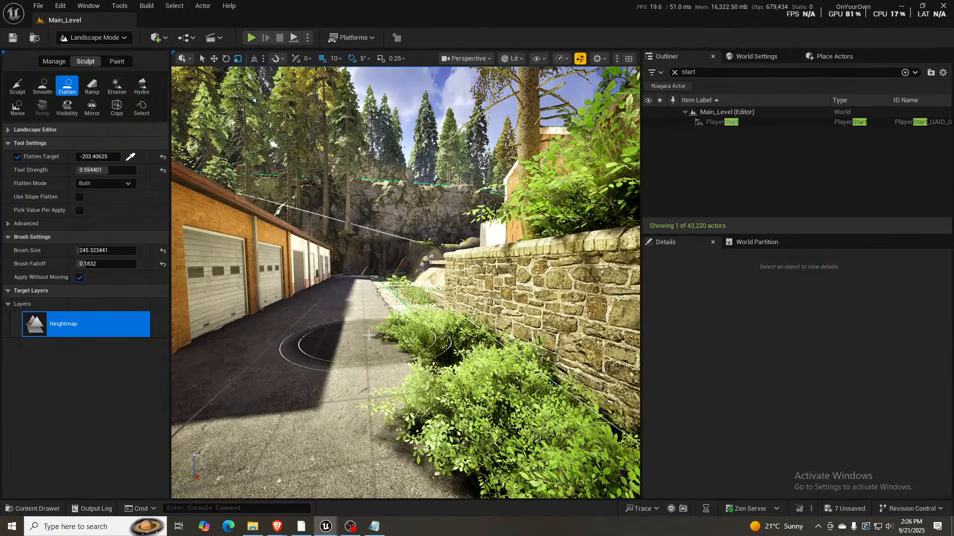
pyautogui.hotkey('shift', '1')
pyautogui.moveTo(368, 335)
pyautogui.mouseDown(button='right')
pyautogui.moveTo(275, 335)
pyautogui.moveTo(198, 317)
pyautogui.moveTo(258, 322)
pyautogui.moveTo(266, 279)
pyautogui.moveTo(269, 305)
pyautogui.moveTo(59, 308)
pyautogui.mouseUp(button='right')
pyautogui.press('s')
pyautogui.press('w')
pyautogui.scroll(-3, 197, 317)
pyautogui.scroll(2, 59, 308)
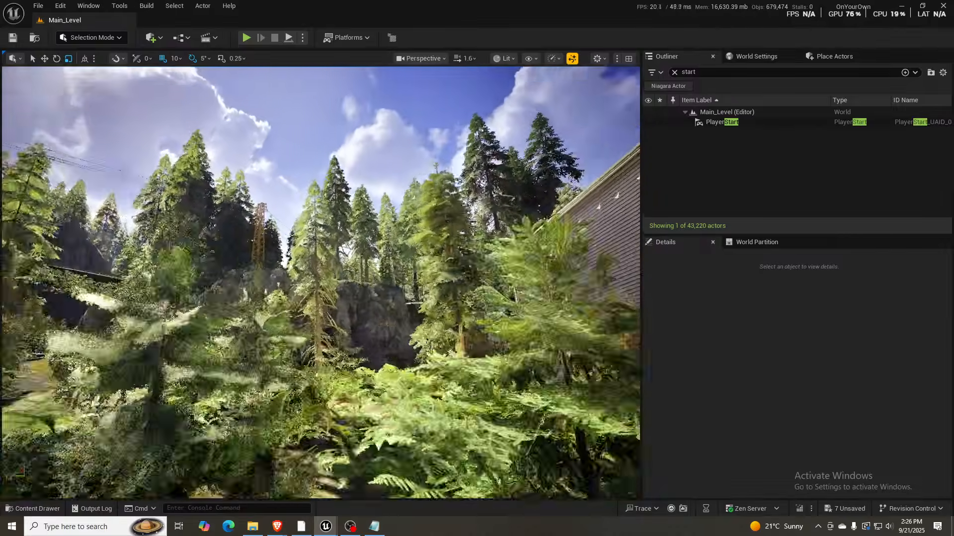
pyautogui.moveTo(318, 284); pyautogui.dragTo(393, 300, button='right')
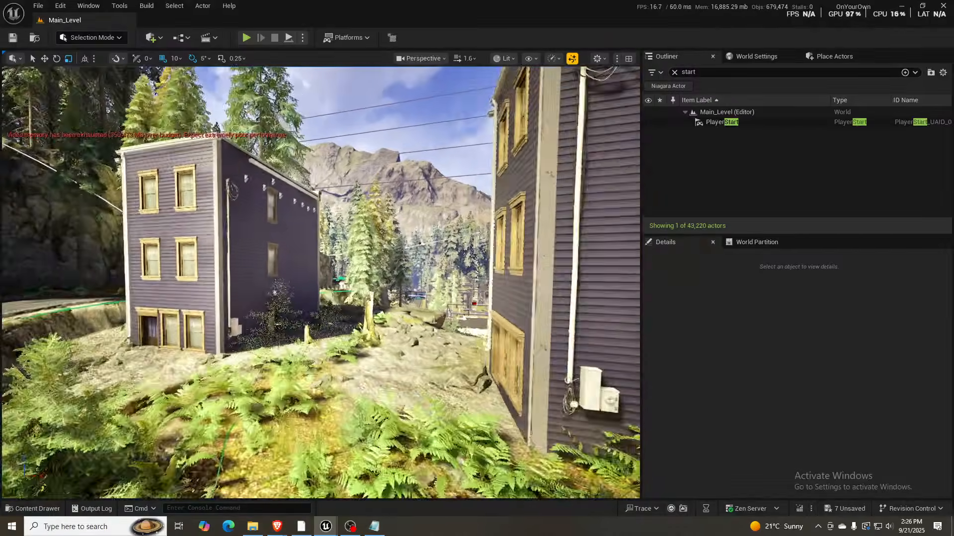
pyautogui.moveTo(321, 283); pyautogui.dragTo(343, 279, button='right')
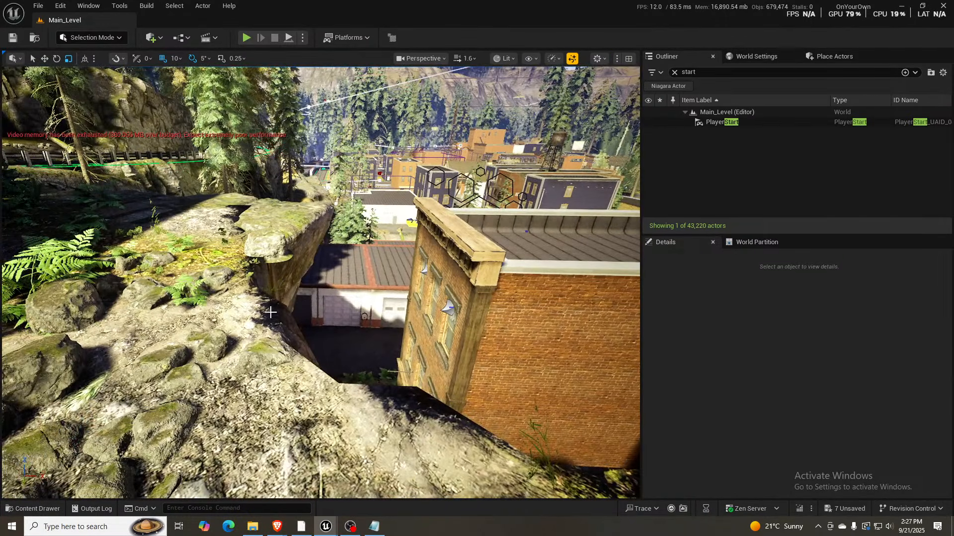
# - Examine the cliff by the brick building, the roadside purple building, the road under the bridge and the forest highway beyond
pyautogui.moveTo(320, 283); pyautogui.dragTo(273, 245, button='right')
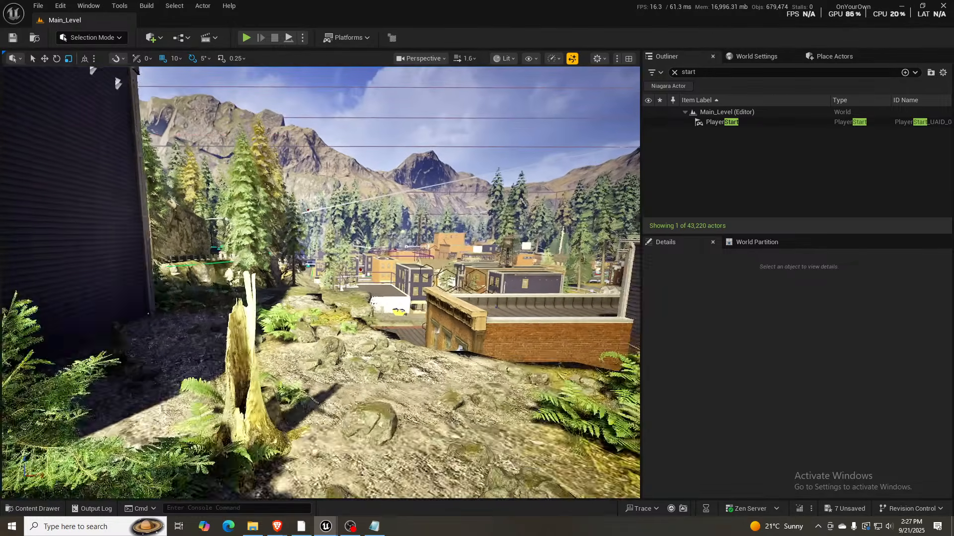
pyautogui.moveTo(321, 284); pyautogui.dragTo(322, 248, button='right')
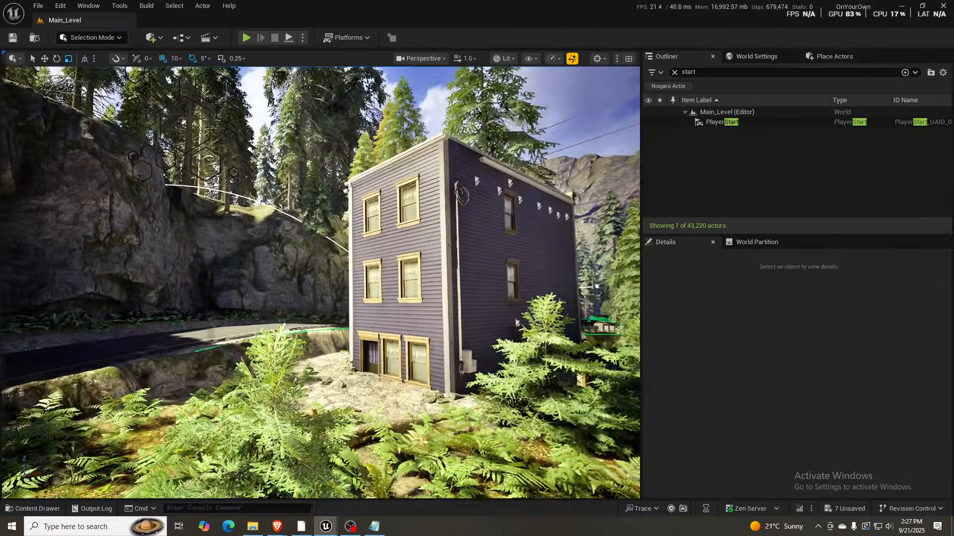
pyautogui.moveTo(321, 284); pyautogui.dragTo(134, 282, button='right')
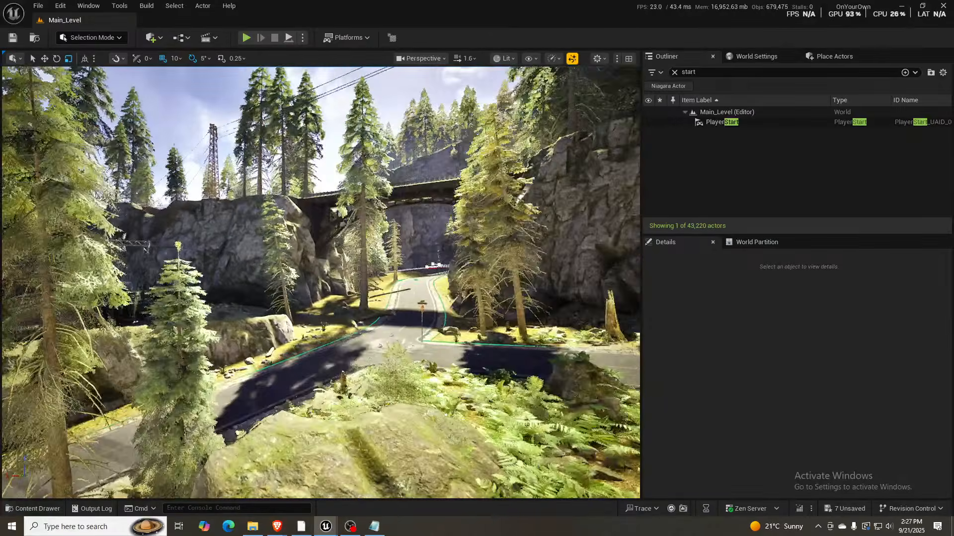
pyautogui.press('w')
pyautogui.moveTo(321, 284); pyautogui.dragTo(302, 295, button='right')
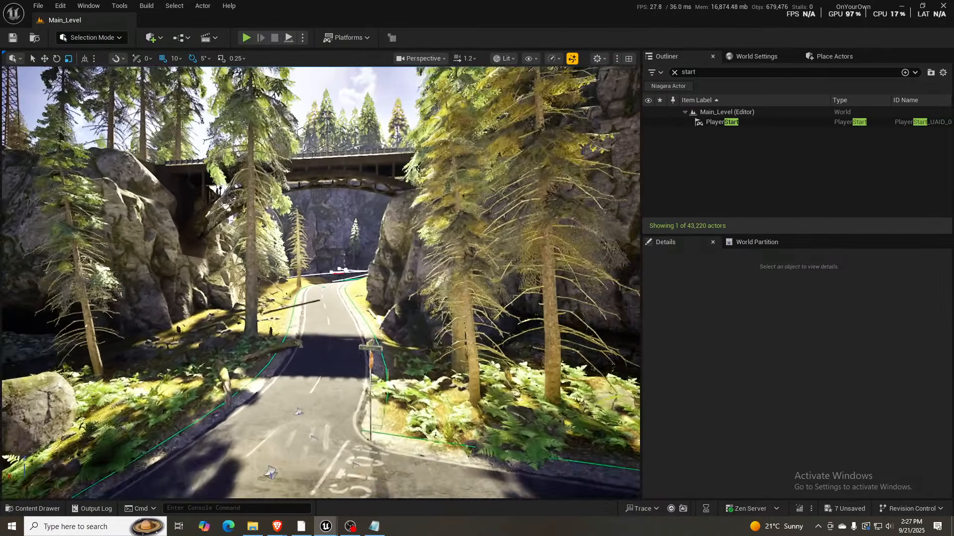
pyautogui.press('w')
pyautogui.moveTo(321, 283); pyautogui.dragTo(338, 271, button='right')
pyautogui.scroll(3, 322, 270)
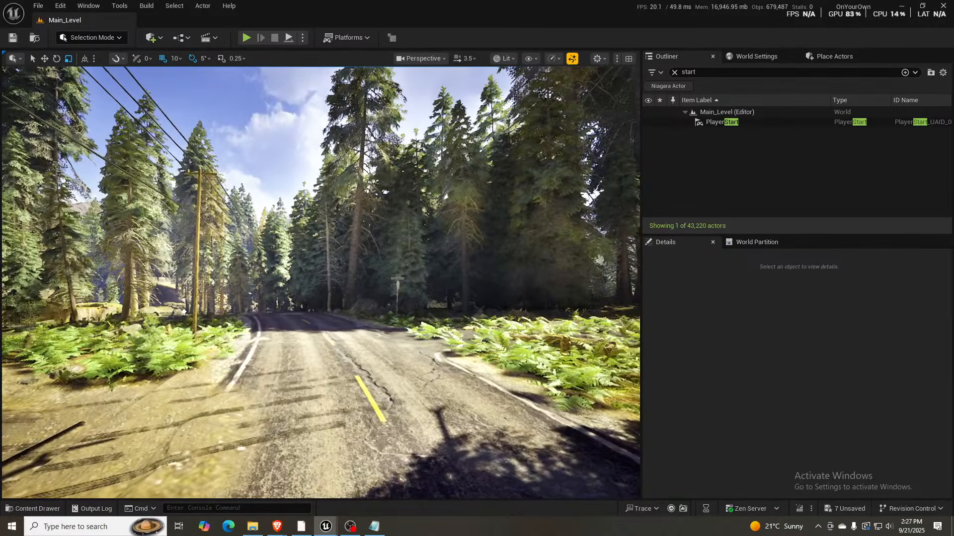
pyautogui.press('w')
pyautogui.moveTo(321, 283); pyautogui.dragTo(214, 280, button='right')
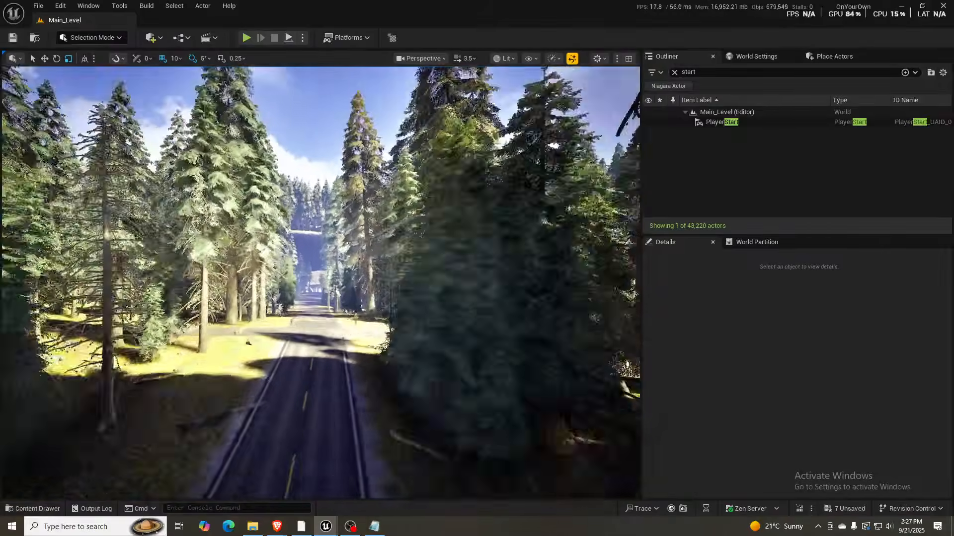
pyautogui.moveTo(320, 284); pyautogui.dragTo(328, 313, button='right')
pyautogui.press('w')
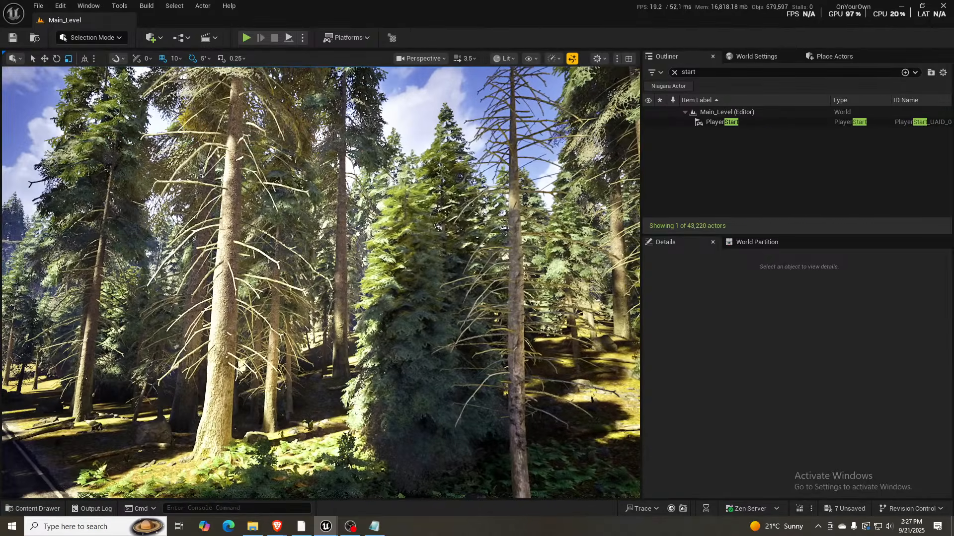
# - Inspect the fenced backyards, the rock cliff with the stone staircase and the stretched cliff texture below the orange building
pyautogui.moveTo(377, 398); pyautogui.dragTo(359, 421, button='right')
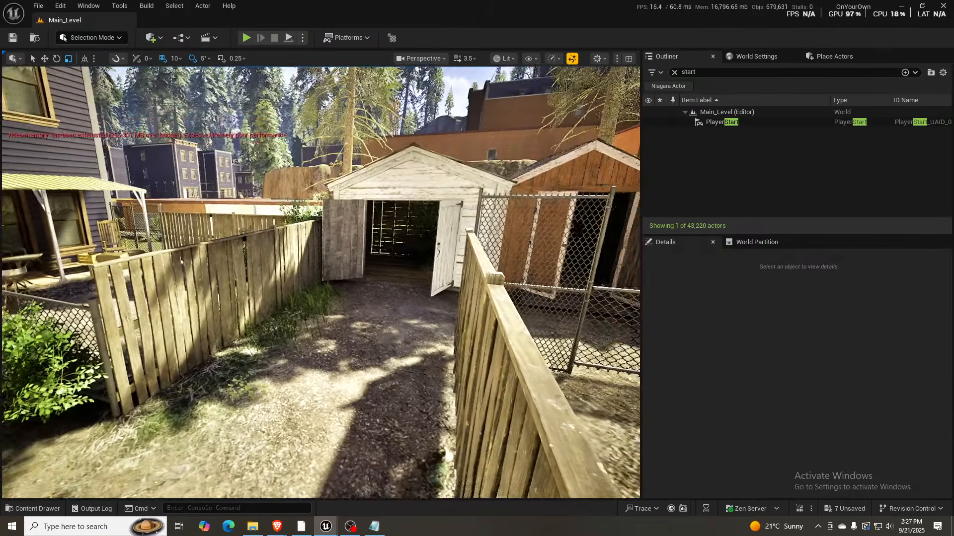
pyautogui.moveTo(321, 283); pyautogui.dragTo(334, 264, button='right')
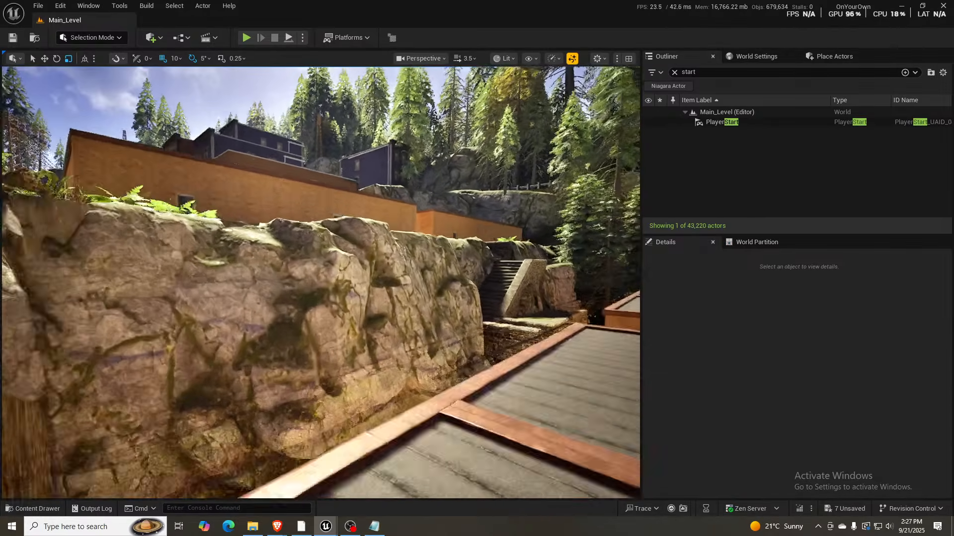
pyautogui.press('d')
pyautogui.moveTo(320, 283)
pyautogui.mouseDown(button='right')
pyautogui.moveTo(339, 280)
pyautogui.moveTo(312, 284)
pyautogui.mouseUp(button='right')
pyautogui.press('d')
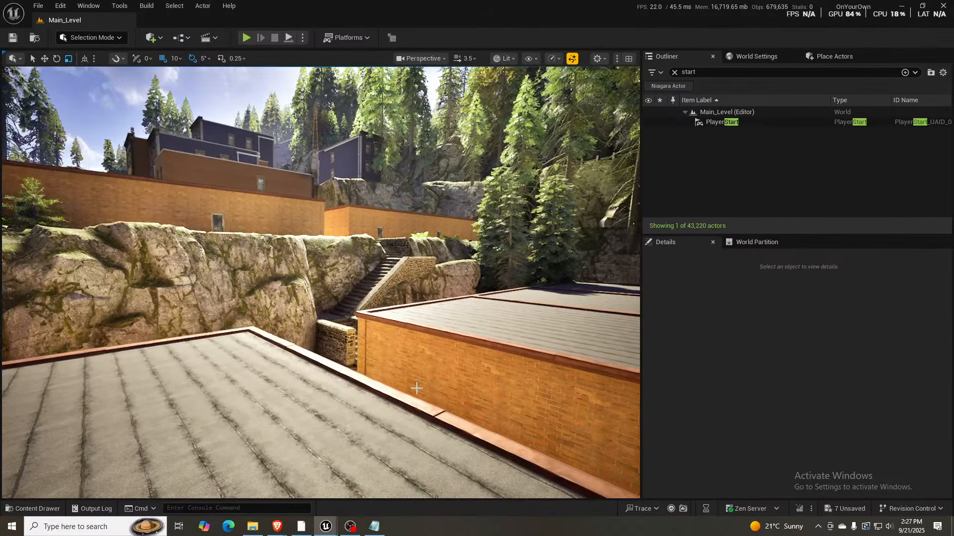
pyautogui.press('w')
pyautogui.moveTo(416, 388); pyautogui.dragTo(417, 397, button='right')
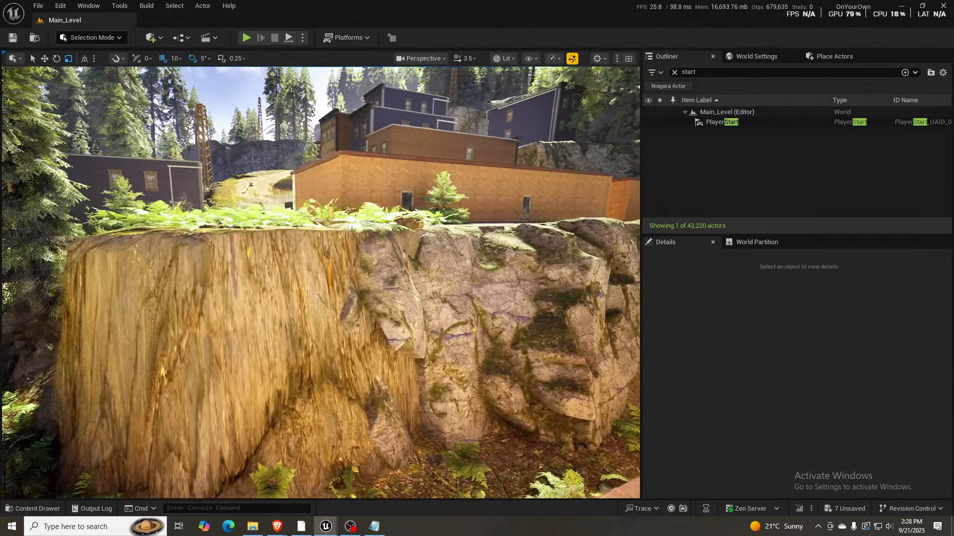
pyautogui.press('w')
pyautogui.moveTo(320, 283); pyautogui.dragTo(353, 221, button='right')
pyautogui.press('s')
pyautogui.scroll(-1, 356, 221)
pyautogui.press('w')
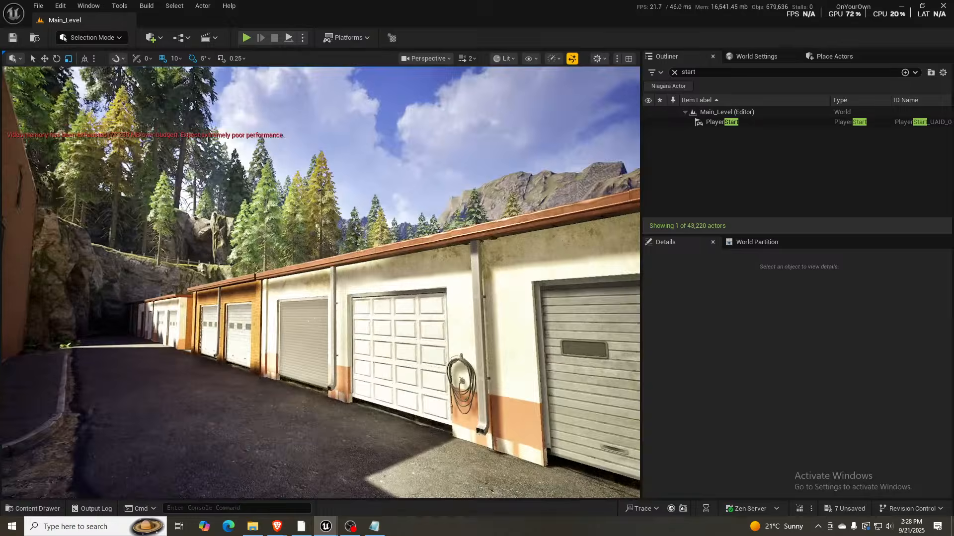
# - Review the garage fronts and the town road, and inspect the overgrown terrain inside the large brick building with the cupola
pyautogui.moveTo(320, 283); pyautogui.dragTo(422, 293, button='right')
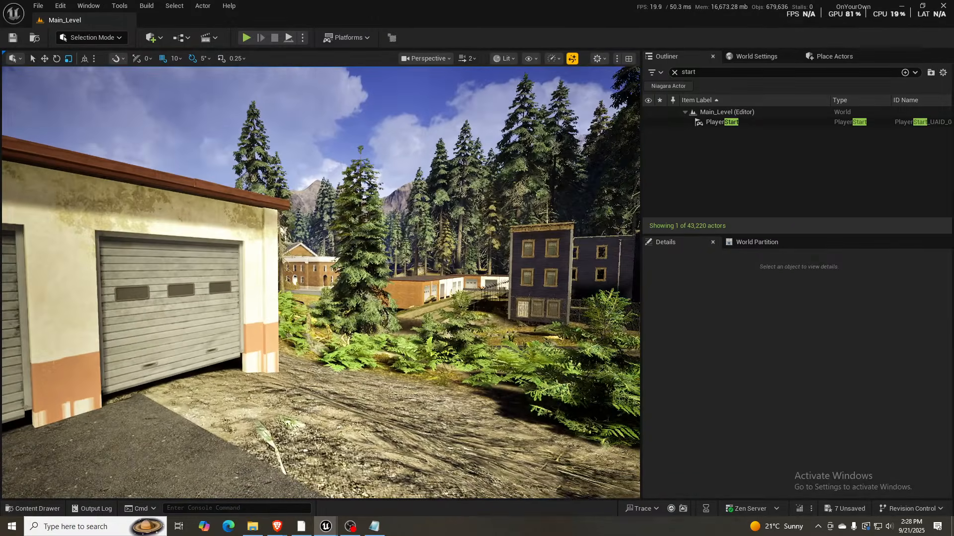
pyautogui.moveTo(321, 283); pyautogui.dragTo(199, 286, button='right')
pyautogui.press('w')
pyautogui.press('d')
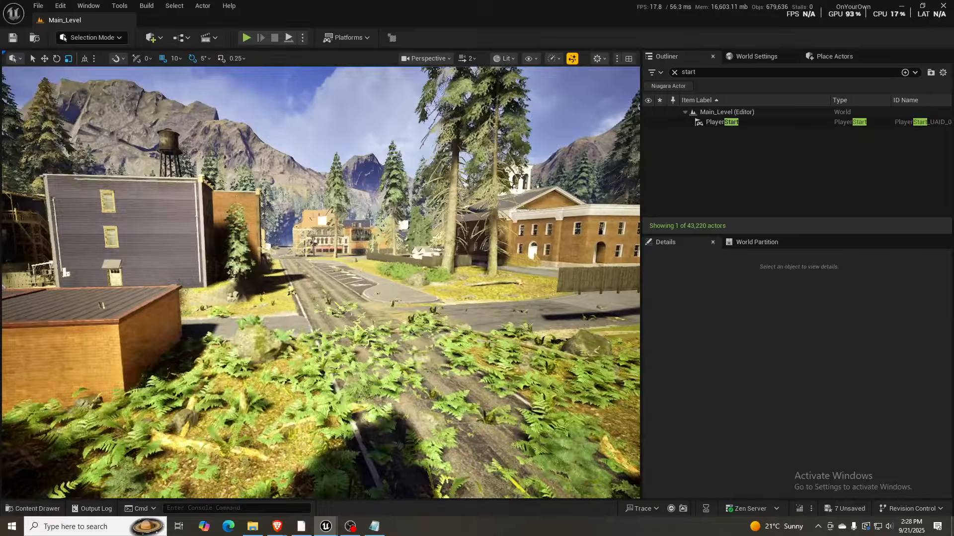
pyautogui.press('w')
pyautogui.moveTo(321, 283); pyautogui.dragTo(524, 276, button='right')
pyautogui.scroll(-1, 321, 283)
pyautogui.press('a')
pyautogui.press('w')
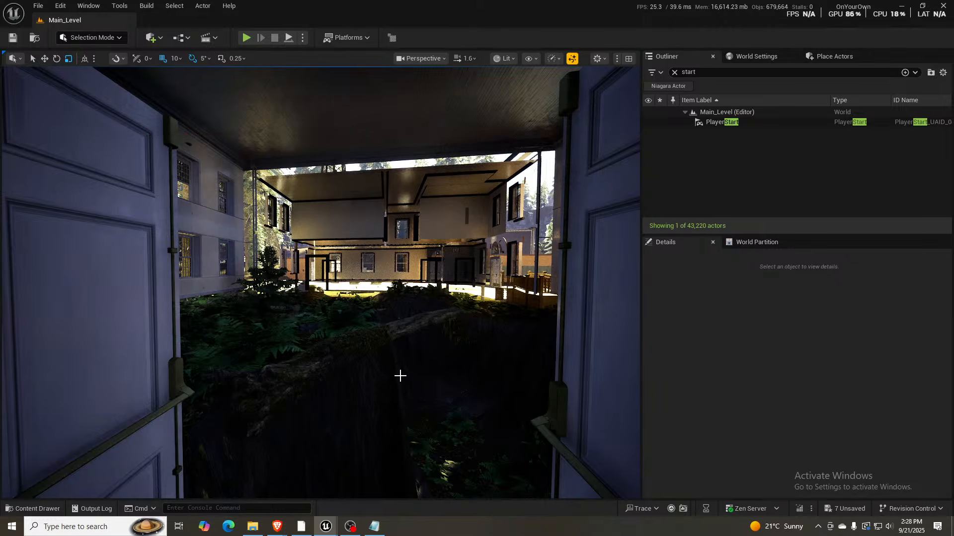
# - Switch to landscape painting and paint the Mud layer over the fern-covered ground inside the brick building
pyautogui.click(345, 420)
pyautogui.hotkey('shift', '2')
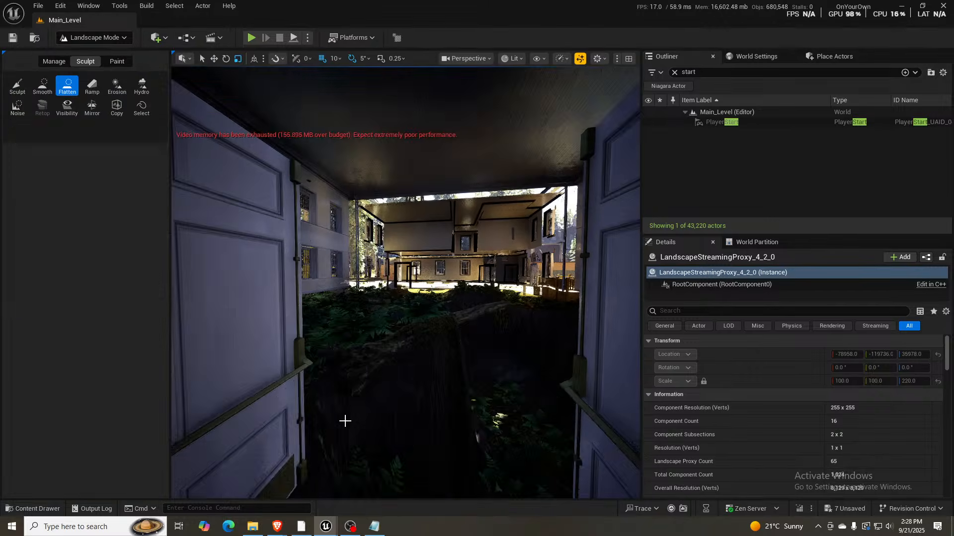
pyautogui.click(117, 61)
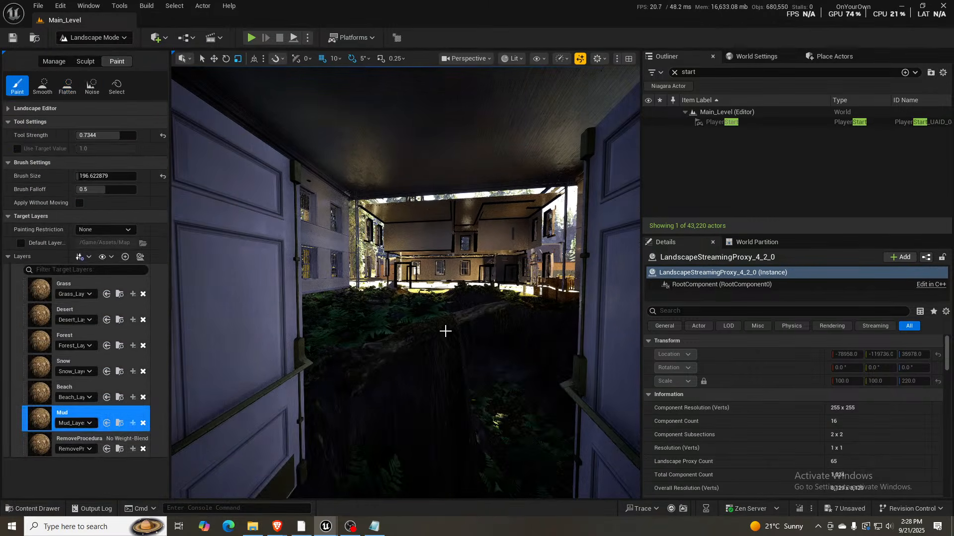
pyautogui.press('w')
pyautogui.moveTo(445, 332)
pyautogui.mouseDown(button='right')
pyautogui.moveTo(445, 372)
pyautogui.moveTo(423, 378)
pyautogui.mouseUp(button='right')
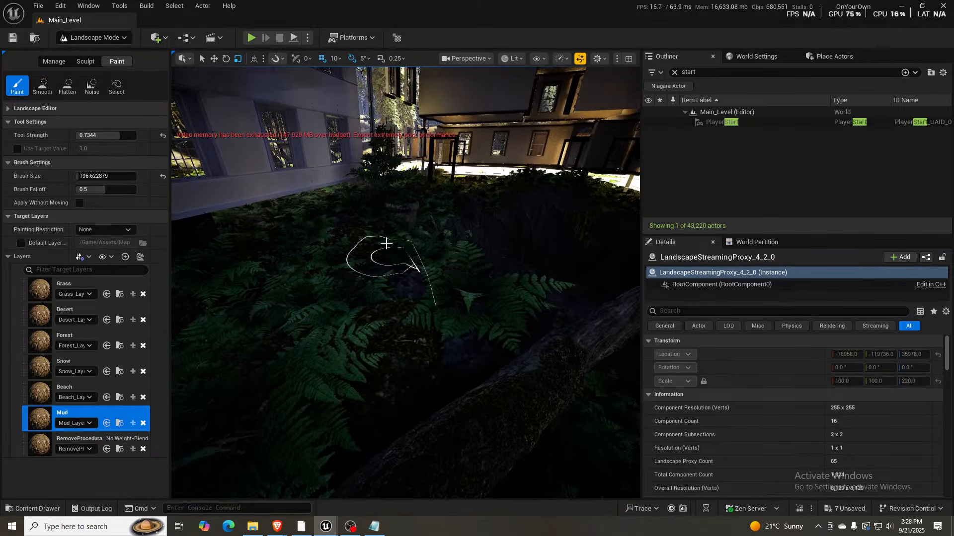
pyautogui.moveTo(385, 246)
pyautogui.mouseDown()
pyautogui.moveTo(171, 405)
pyautogui.moveTo(407, 356)
pyautogui.moveTo(426, 280)
pyautogui.moveTo(213, 312)
pyautogui.moveTo(312, 234)
pyautogui.moveTo(318, 219)
pyautogui.moveTo(270, 216)
pyautogui.moveTo(340, 181)
pyautogui.moveTo(172, 255)
pyautogui.moveTo(303, 225)
pyautogui.moveTo(351, 196)
pyautogui.mouseUp()
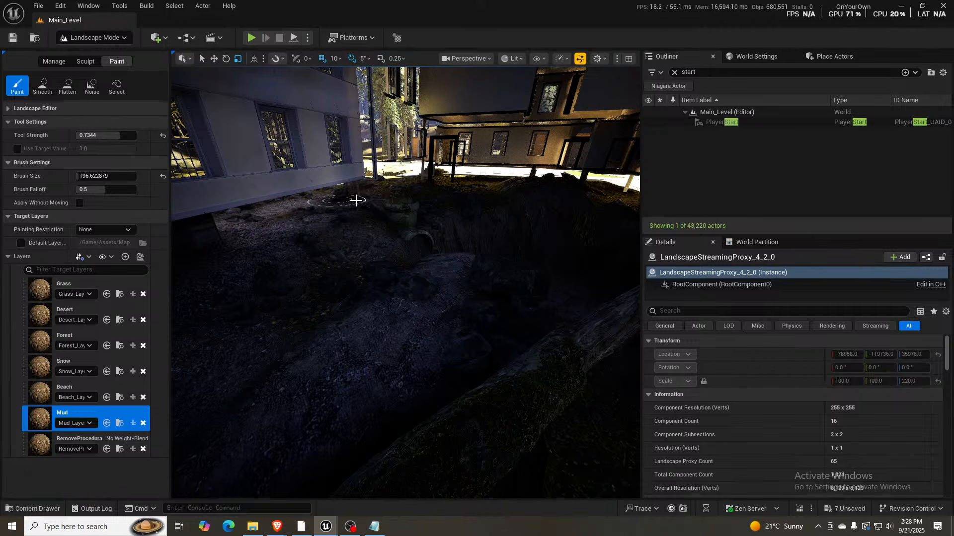
pyautogui.moveTo(356, 197); pyautogui.dragTo(367, 222, button='right')
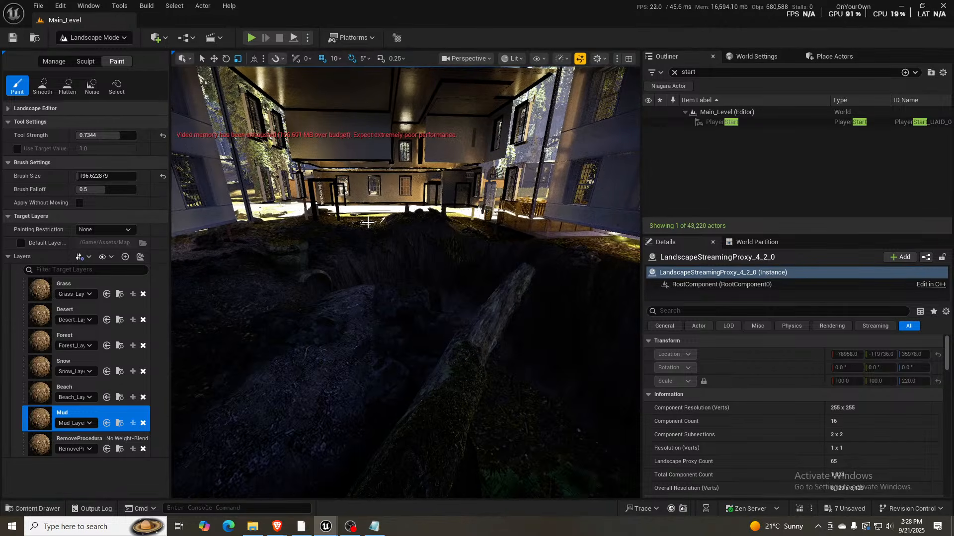
# - Enlarge the paint brush to about 1766.65 and paint Mud across the remaining ground and pit inside the building
pyautogui.press(']')
pyautogui.press(']')
pyautogui.press(']')
pyautogui.press(']')
pyautogui.press(']')
pyautogui.press(']')
pyautogui.press(']')
pyautogui.press(']')
pyautogui.press(']')
pyautogui.press(']')
pyautogui.press(']')
pyautogui.press(']')
pyautogui.press(']')
pyautogui.press(']')
pyautogui.press(']')
pyautogui.press(']')
pyautogui.press(']')
pyautogui.press(']')
pyautogui.press(']')
pyautogui.press(']')
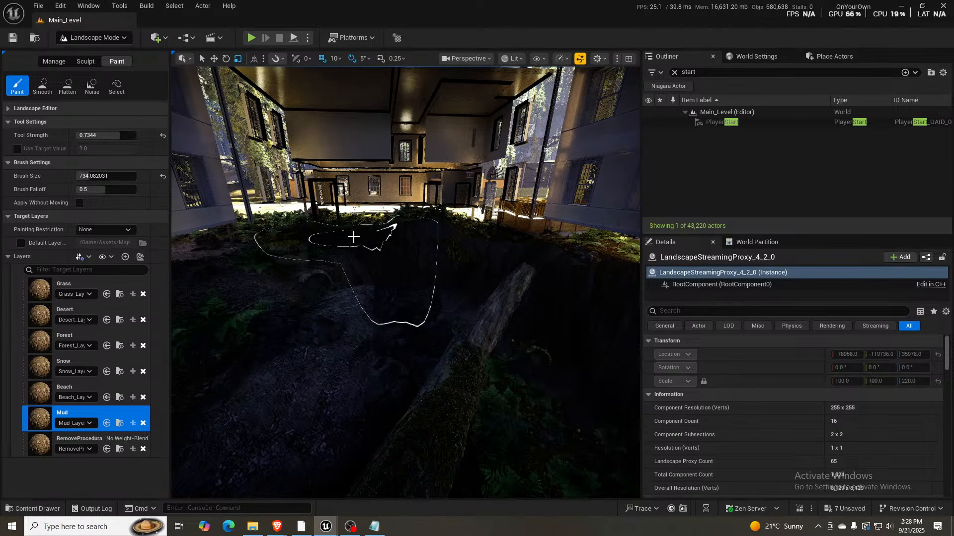
pyautogui.press(']')
pyautogui.press(']')
pyautogui.press(']')
pyautogui.press(']')
pyautogui.press(']')
pyautogui.press(']')
pyautogui.press(']')
pyautogui.press(']')
pyautogui.press(']')
pyautogui.press(']')
pyautogui.press(']')
pyautogui.press(']')
pyautogui.press(']')
pyautogui.press(']')
pyautogui.press(']')
pyautogui.press(']')
pyautogui.press(']')
pyautogui.press(']')
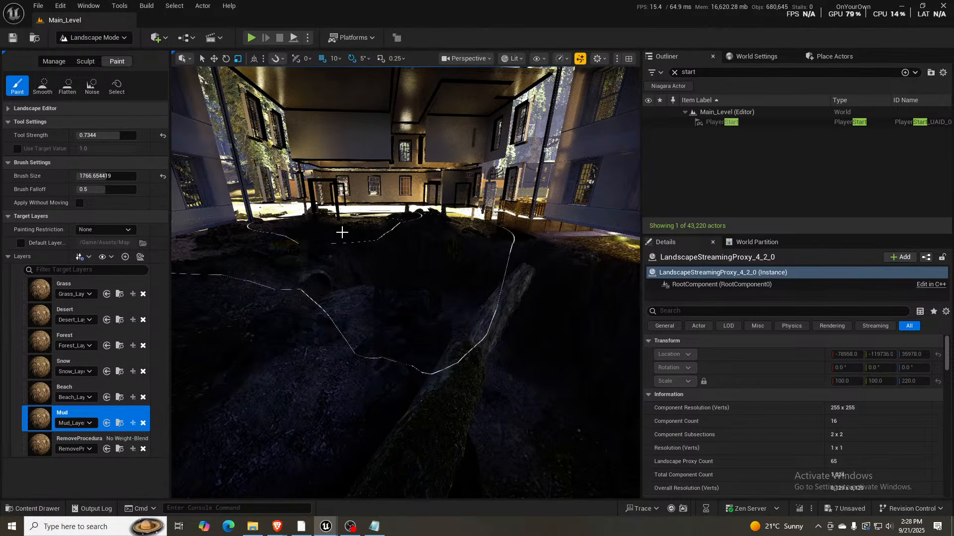
pyautogui.moveTo(342, 233)
pyautogui.mouseDown()
pyautogui.moveTo(532, 253)
pyautogui.moveTo(543, 326)
pyautogui.moveTo(392, 256)
pyautogui.mouseUp()
pyautogui.moveTo(397, 255)
pyautogui.mouseDown(button='right')
pyautogui.moveTo(482, 274)
pyautogui.moveTo(618, 267)
pyautogui.mouseUp(button='right')
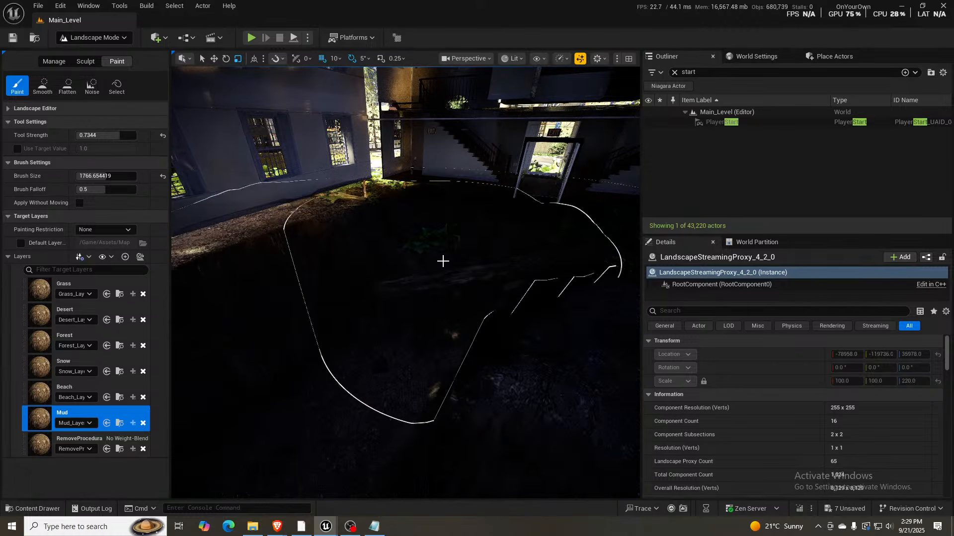
pyautogui.moveTo(411, 293)
pyautogui.mouseDown(button='right')
pyautogui.moveTo(459, 295)
pyautogui.moveTo(385, 293)
pyautogui.moveTo(323, 313)
pyautogui.moveTo(248, 304)
pyautogui.moveTo(238, 289)
pyautogui.mouseUp(button='right')
pyautogui.moveTo(386, 264)
pyautogui.mouseDown(button='right')
pyautogui.moveTo(522, 262)
pyautogui.moveTo(516, 274)
pyautogui.mouseUp(button='right')
# - Return to Selection mode and examine the building's front entrance and the hall leading to the mud-painted interior
pyautogui.press('s')
pyautogui.press('w')
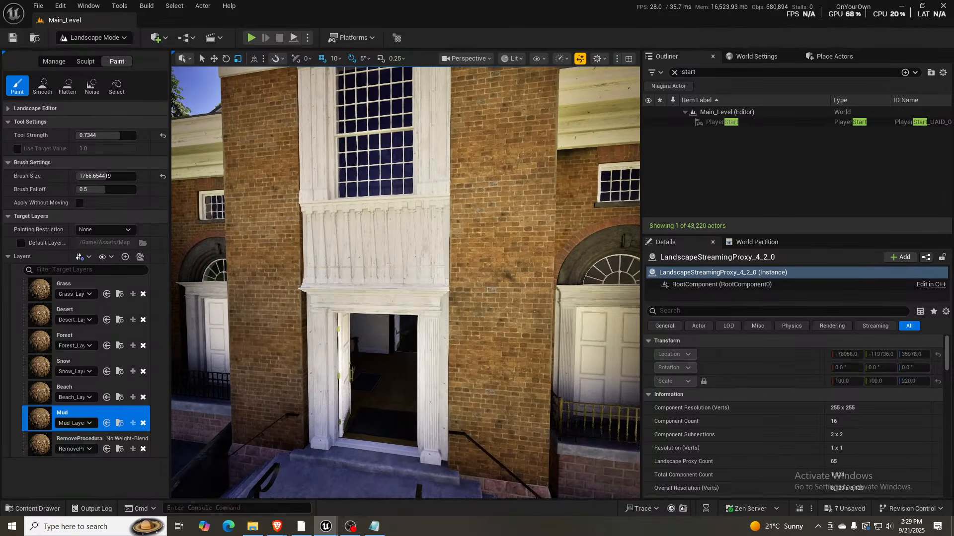
pyautogui.hotkey('shift', '1')
pyautogui.press('w')
pyautogui.moveTo(414, 288)
pyautogui.mouseDown(button='right')
pyautogui.moveTo(392, 316)
pyautogui.moveTo(413, 290)
pyautogui.mouseUp(button='right')
pyautogui.press('w')
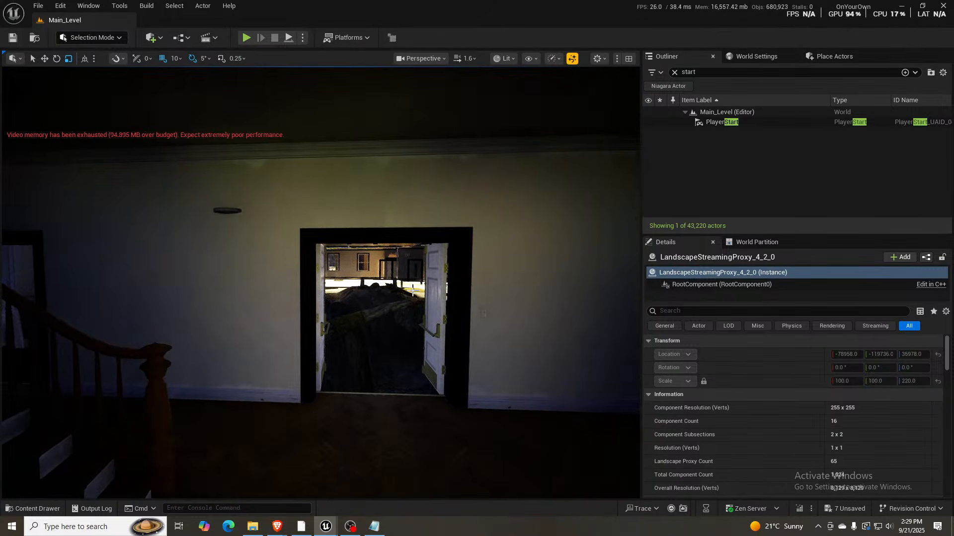
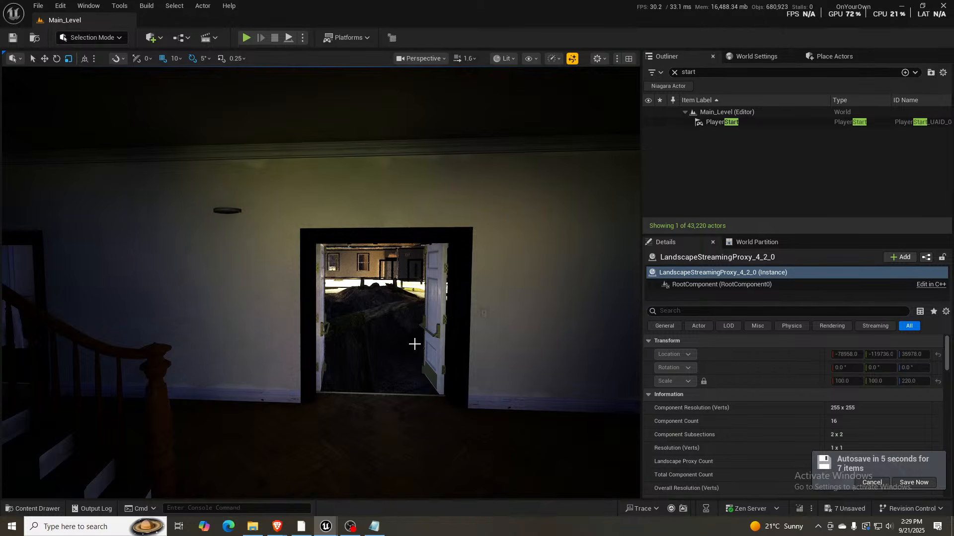
# - Clear the Outliner search and open a World Partition tool to load the brick building's missing interior
pyautogui.moveTo(414, 344); pyautogui.dragTo(421, 342, button='right')
pyautogui.press('w')
pyautogui.press('w')
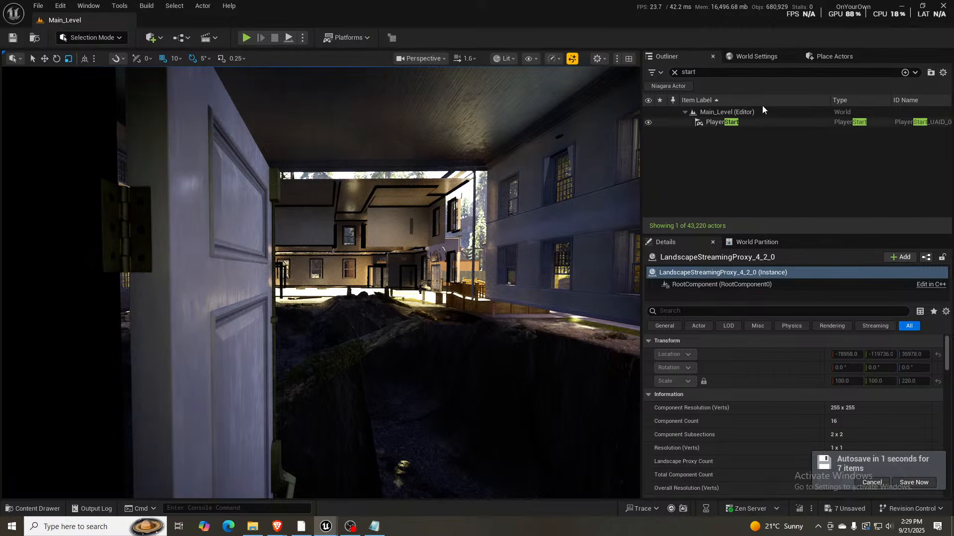
pyautogui.click(674, 73)
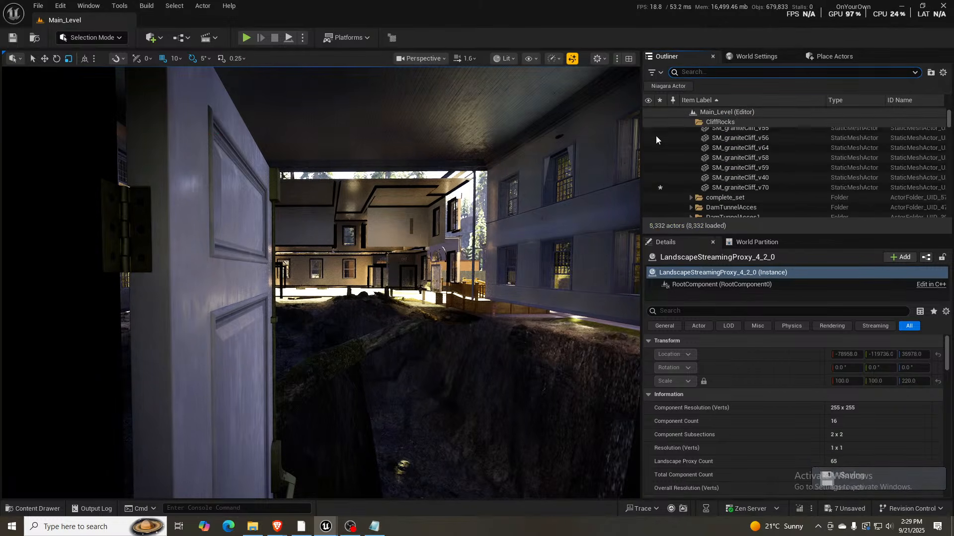
pyautogui.click(93, 8)
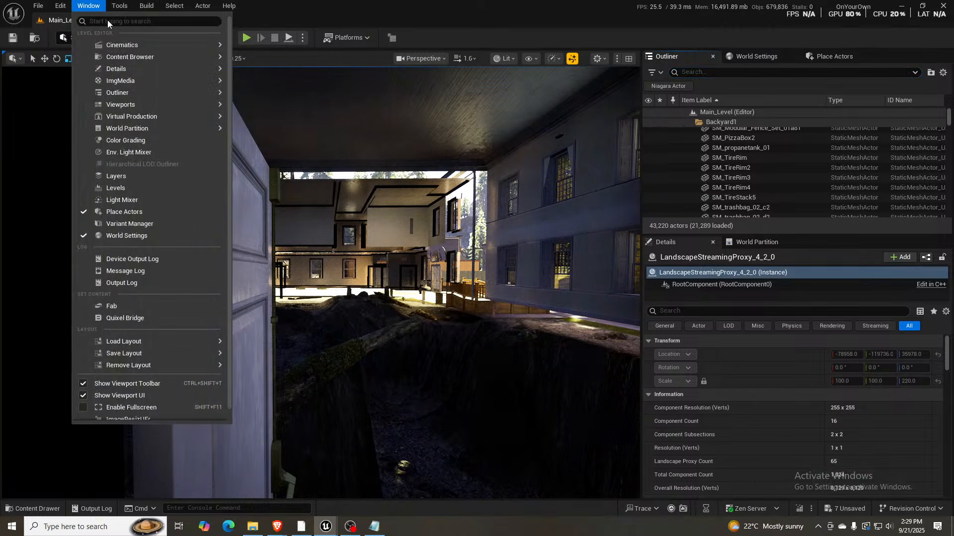
pyautogui.moveTo(175, 127)
pyautogui.click(278, 146)
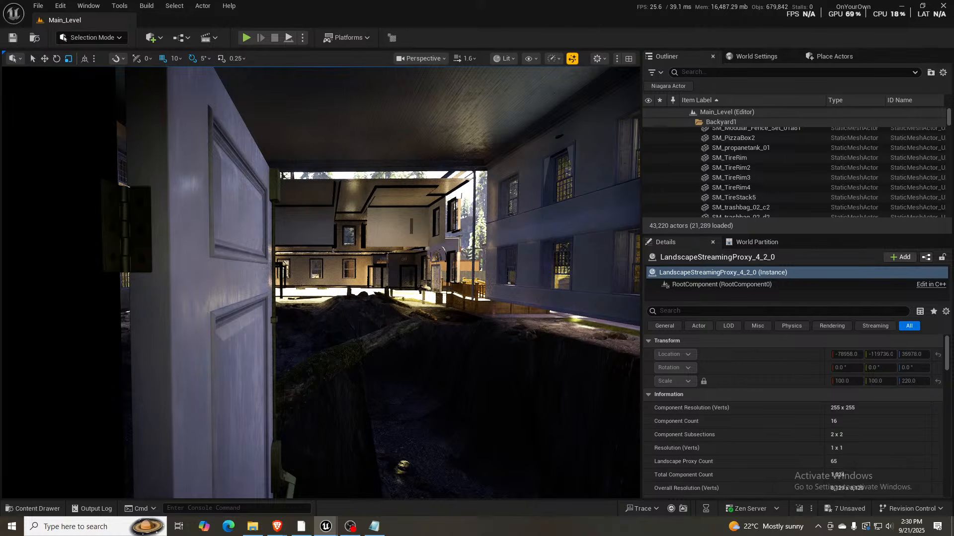
pyautogui.click(720, 72)
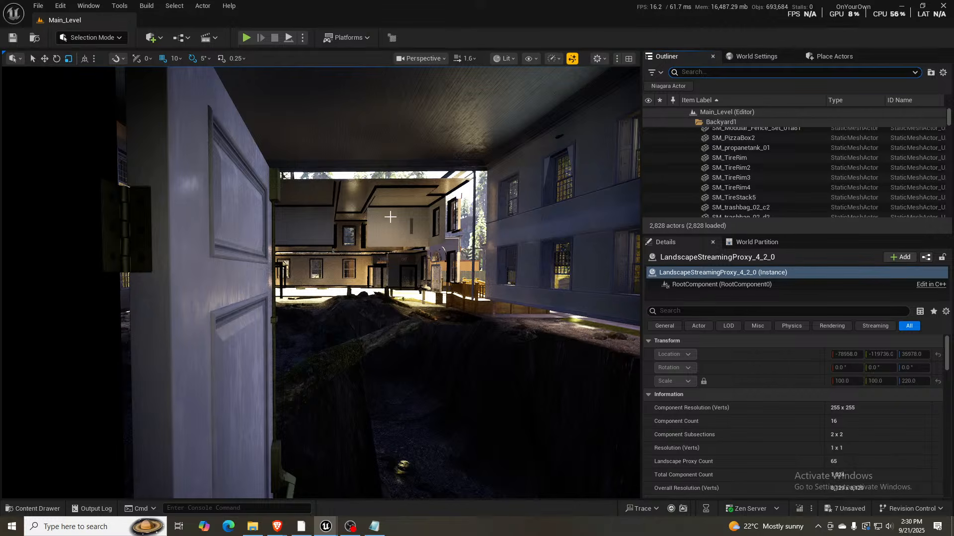
# - Inspect the loaded hallway behind the double doors, including the desk, the mossy fallen log and the waiting area
pyautogui.moveTo(427, 239)
pyautogui.mouseDown(button='right')
pyautogui.moveTo(408, 237)
pyautogui.moveTo(491, 243)
pyautogui.moveTo(422, 242)
pyautogui.mouseUp(button='right')
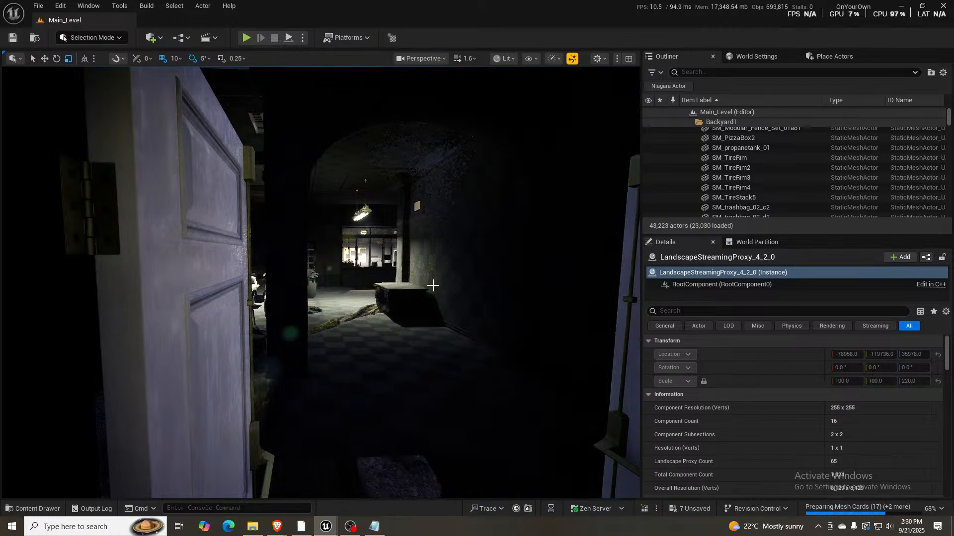
pyautogui.moveTo(433, 284)
pyautogui.mouseDown(button='right')
pyautogui.moveTo(409, 291)
pyautogui.moveTo(434, 277)
pyautogui.mouseUp(button='right')
pyautogui.scroll(-3, 432, 285)
pyautogui.press('w')
pyautogui.press('d')
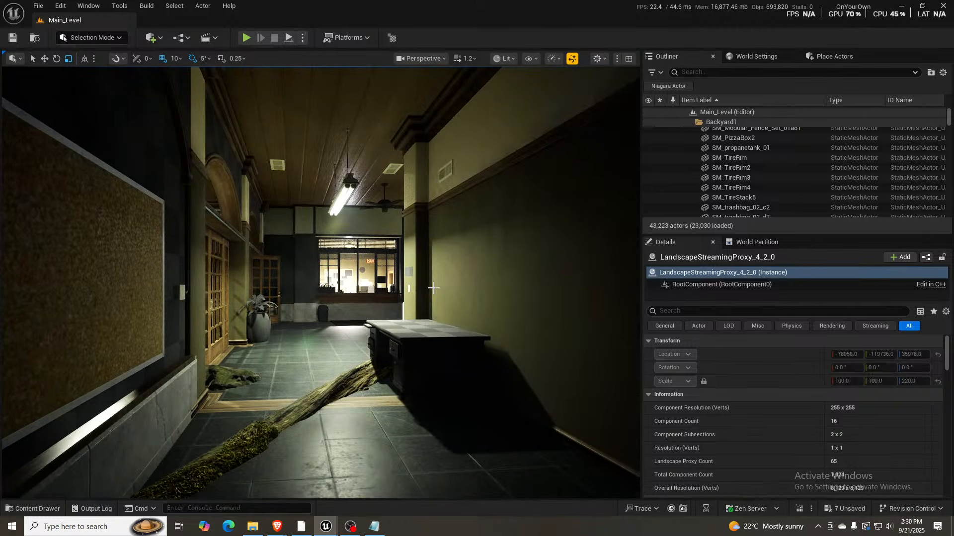
pyautogui.click(764, 72)
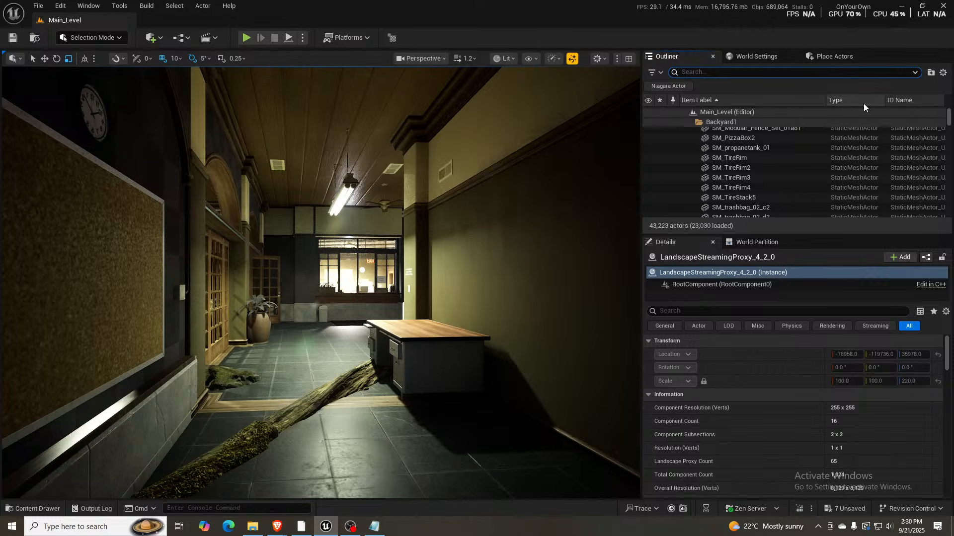
pyautogui.moveTo(422, 213); pyautogui.dragTo(457, 218, button='right')
pyautogui.scroll(-2, 420, 214)
pyautogui.press('w')
pyautogui.press('w')
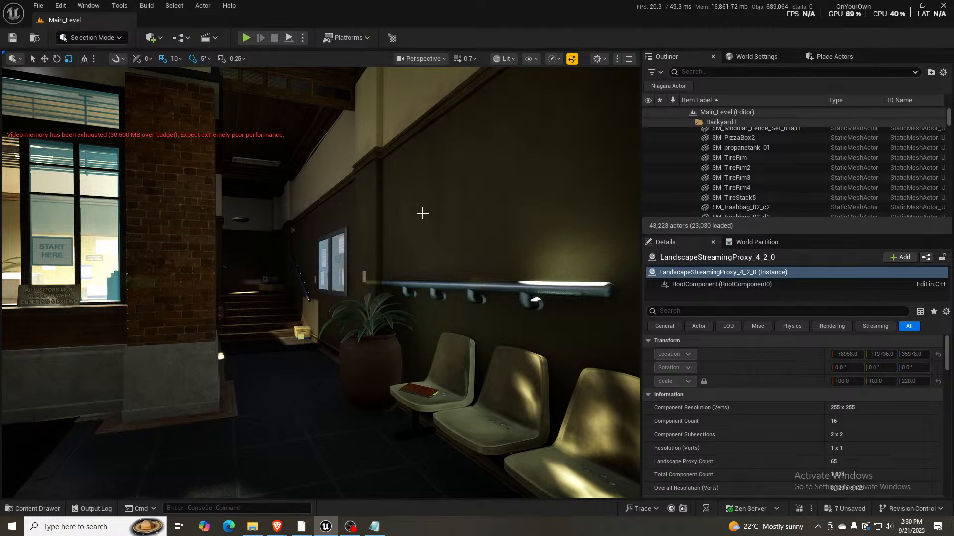
# - Examine the stairwell doorway, the furnished office and the building's front entrance hall
pyautogui.moveTo(379, 247); pyautogui.dragTo(544, 248, button='right')
pyautogui.moveTo(379, 247); pyautogui.dragTo(437, 239, button='right')
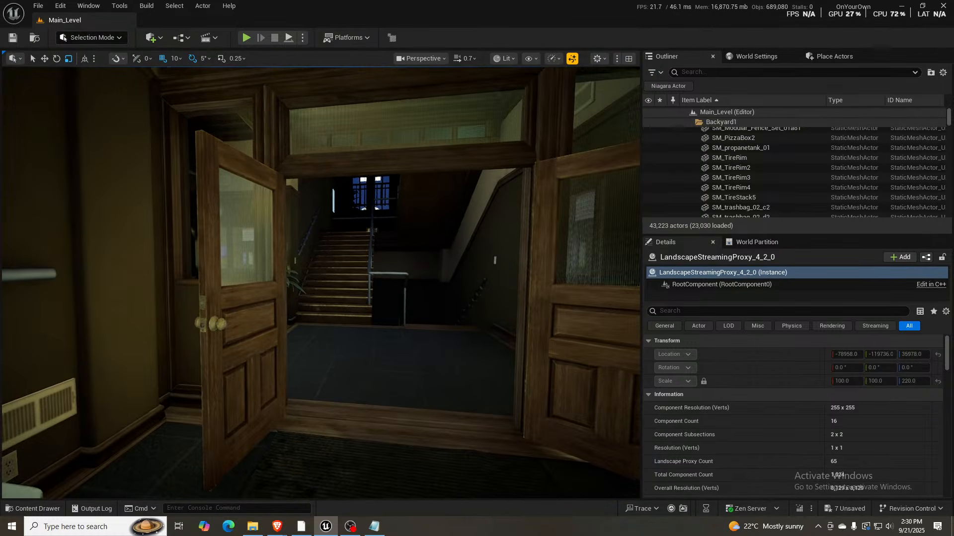
pyautogui.press('w')
pyautogui.moveTo(379, 246); pyautogui.dragTo(214, 243, button='right')
pyautogui.press('w')
pyautogui.press('w')
pyautogui.press('w')
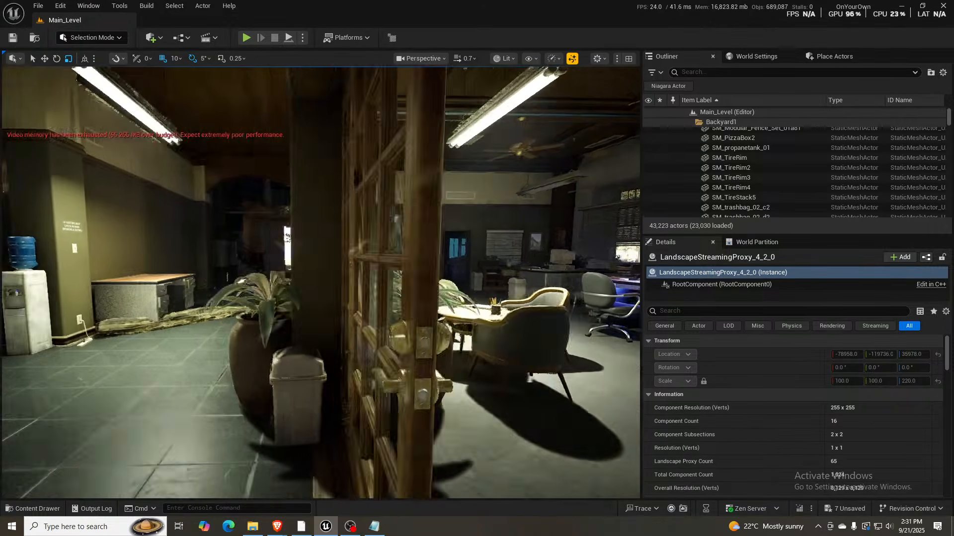
pyautogui.moveTo(214, 243); pyautogui.dragTo(178, 244, button='right')
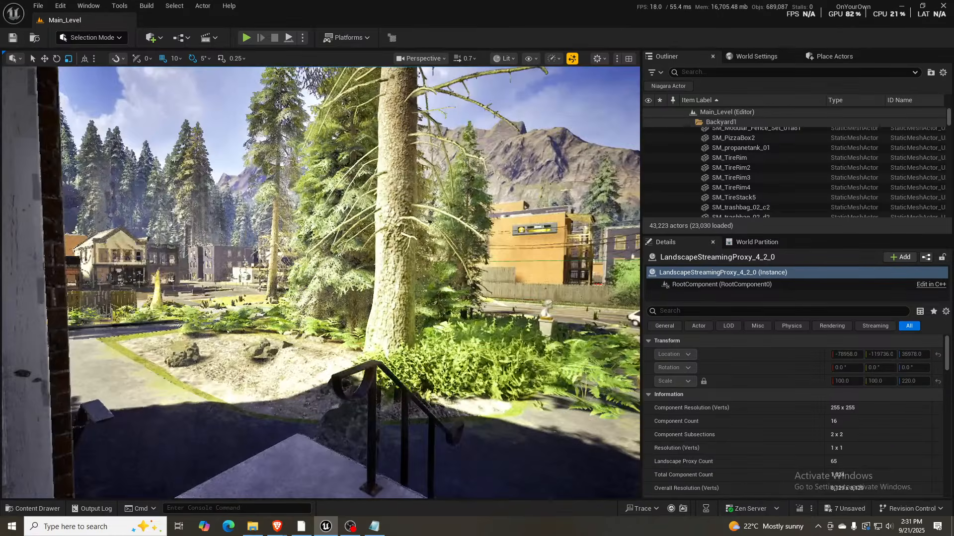
# - Survey the town outside and examine the fern-covered slope between the paved road and the brick garages
pyautogui.press('w')
pyautogui.scroll(2, 321, 283)
pyautogui.moveTo(321, 282); pyautogui.dragTo(224, 283, button='right')
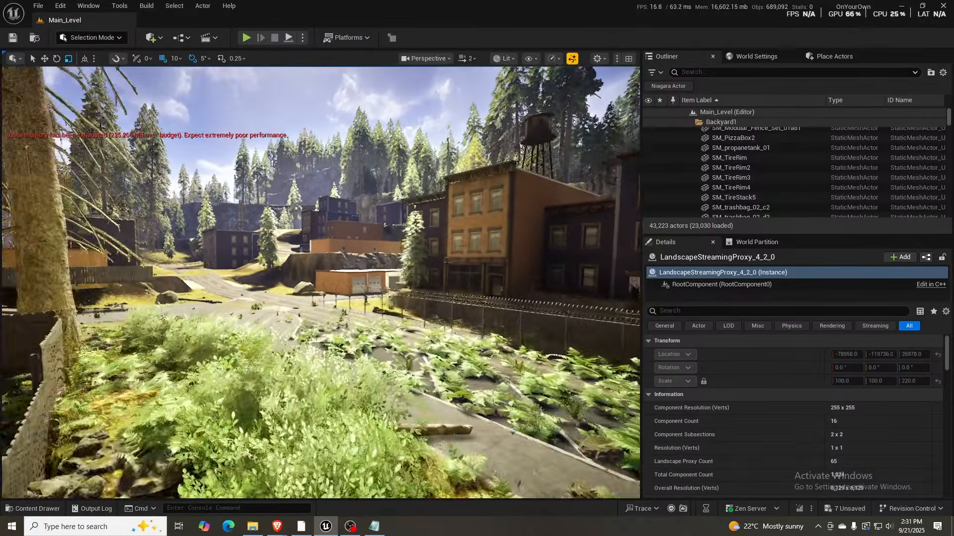
pyautogui.moveTo(321, 282); pyautogui.dragTo(323, 293, button='right')
pyautogui.press('w')
pyautogui.scroll(2, 321, 282)
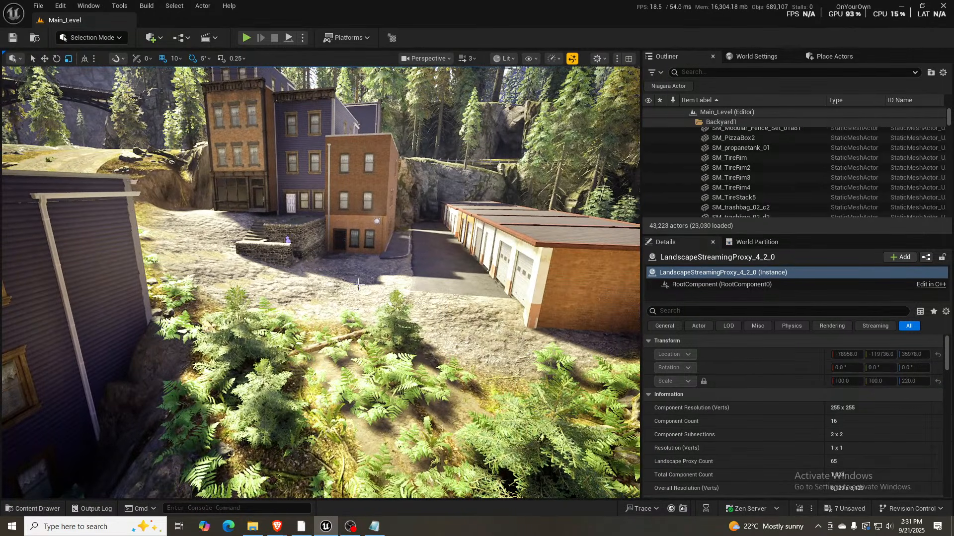
pyautogui.press('q')
pyautogui.press('d')
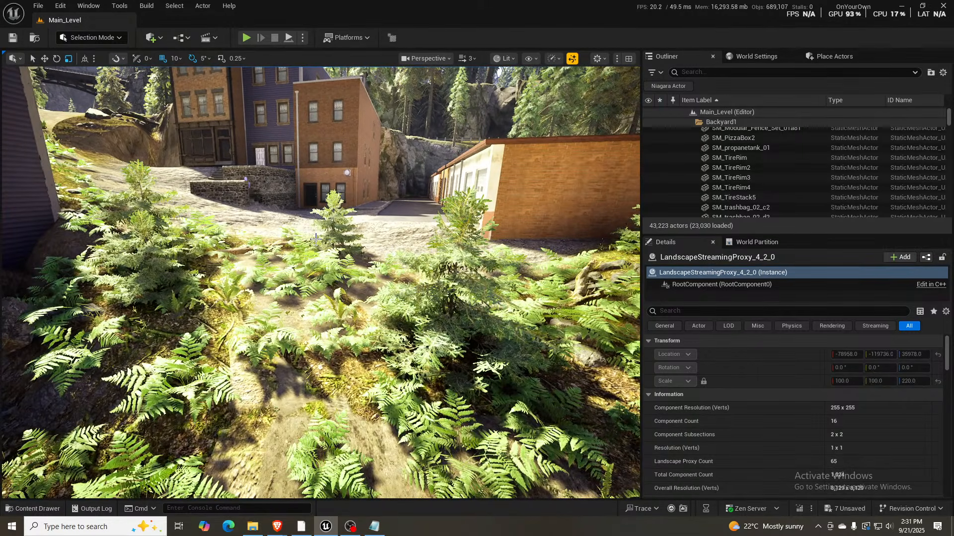
pyautogui.moveTo(316, 240); pyautogui.dragTo(321, 268, button='right')
pyautogui.press('s')
pyautogui.press('s')
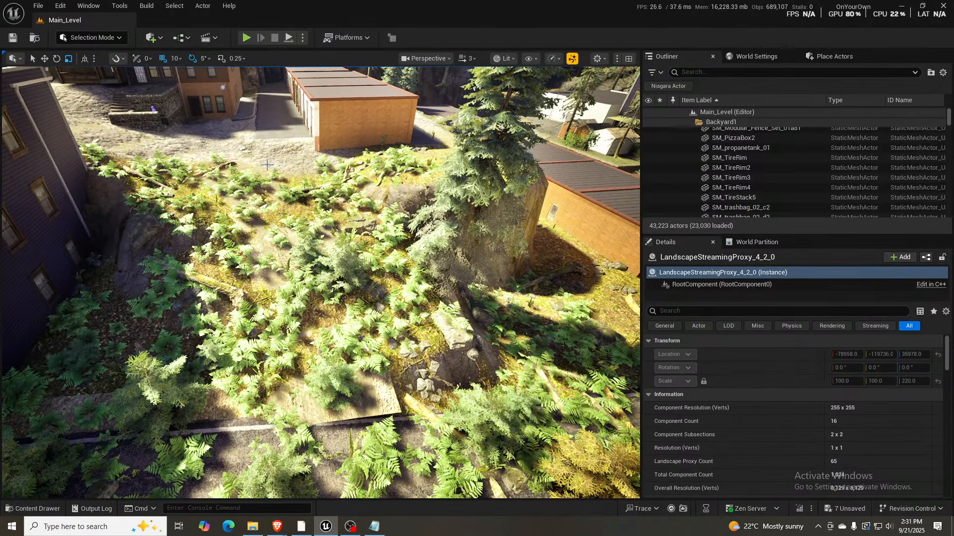
# - Switch to landscape spline management and select all linked control points of the dirt road spline climbing the ferny slope
pyautogui.hotkey('shift', '2')
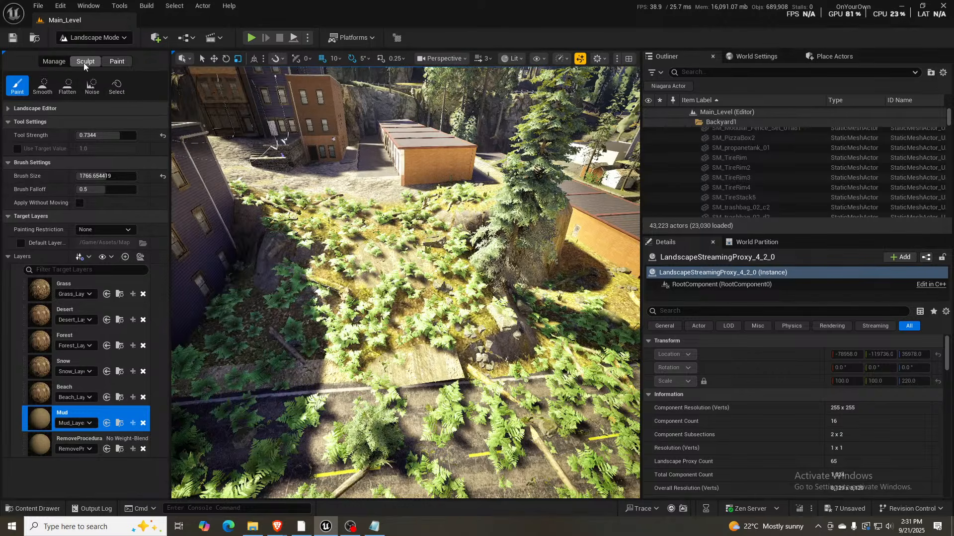
pyautogui.click(52, 62)
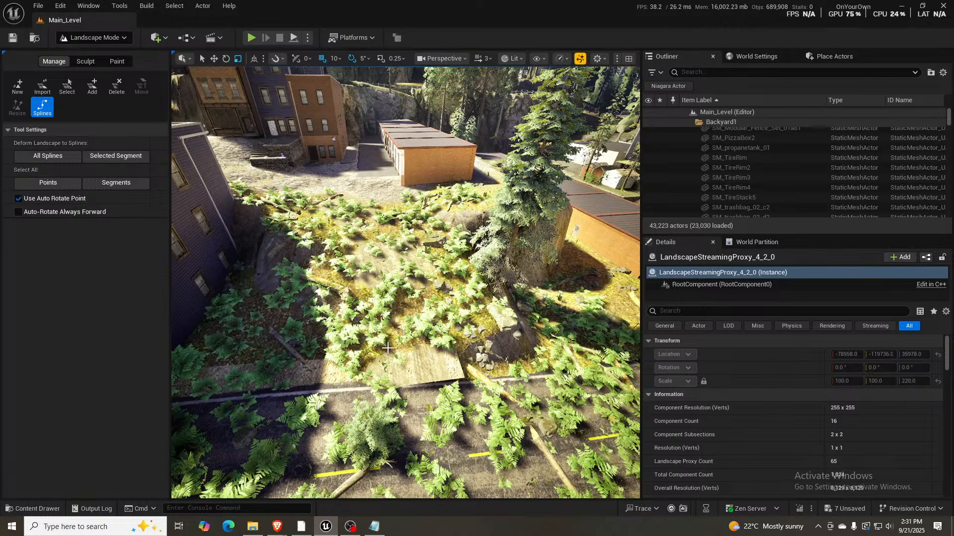
pyautogui.moveTo(343, 386); pyautogui.dragTo(472, 381, button='right')
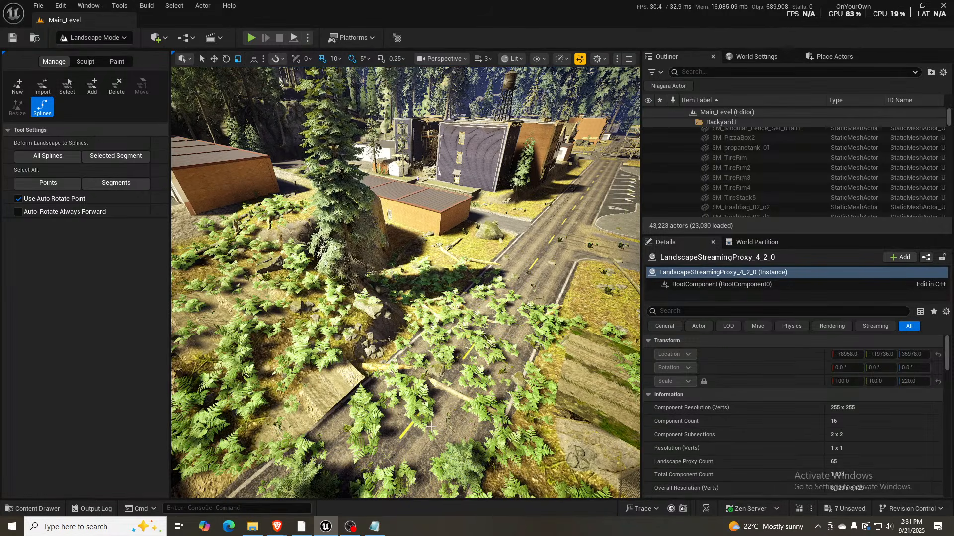
pyautogui.press('w')
pyautogui.moveTo(489, 328); pyautogui.dragTo(377, 355, button='right')
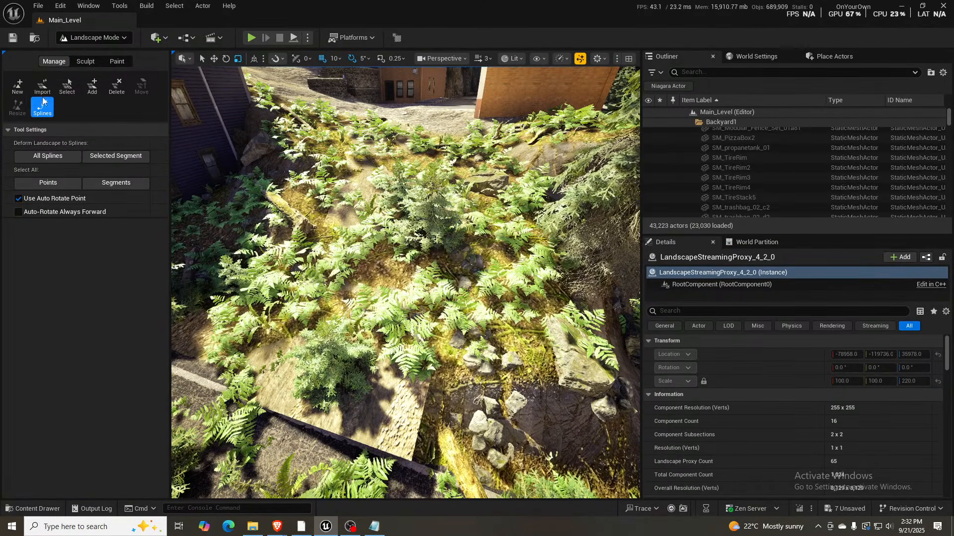
pyautogui.moveTo(330, 400); pyautogui.dragTo(307, 400, button='right')
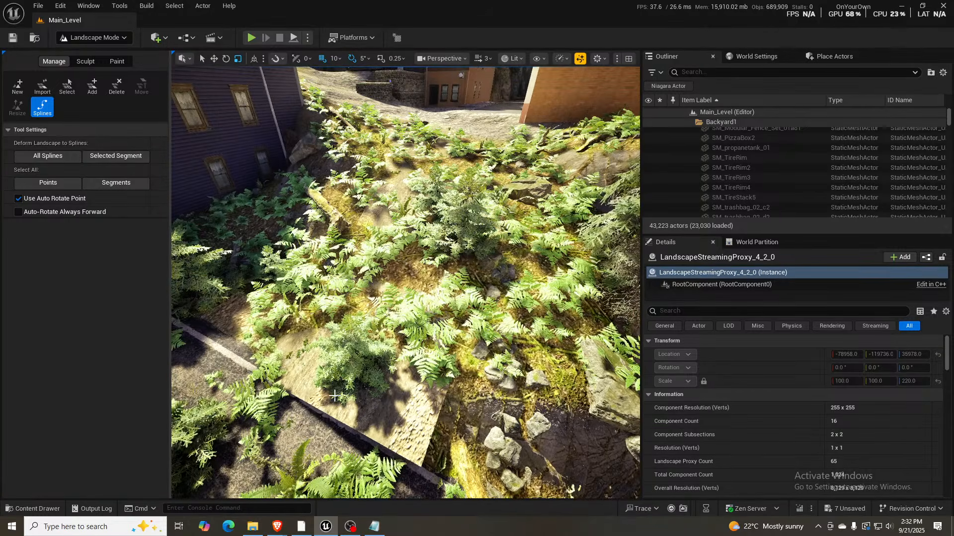
pyautogui.press('g')
pyautogui.click(308, 397)
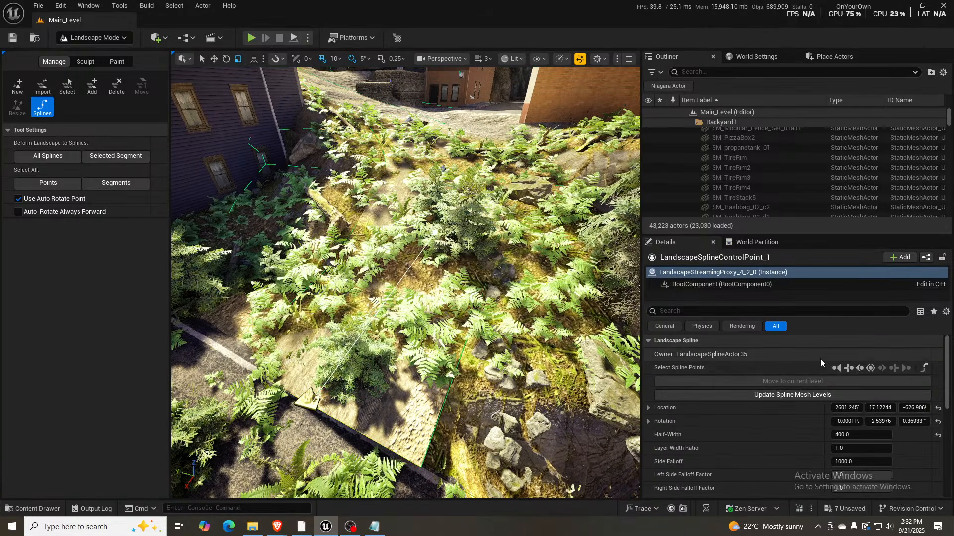
pyautogui.click(870, 368)
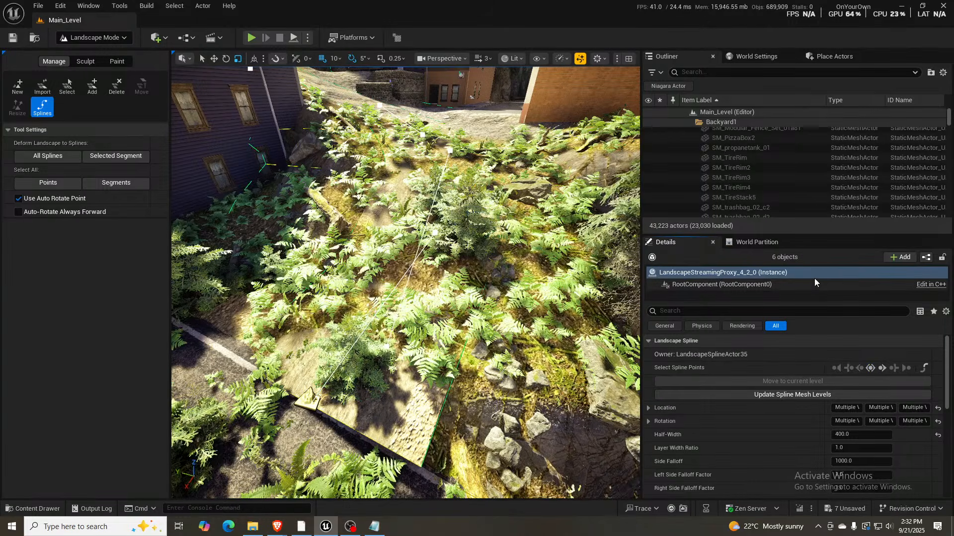
# - Select the dirt road spline's segments and set their landscape deformation layer name to Mud
pyautogui.moveTo(796, 234); pyautogui.dragTo(803, 155)
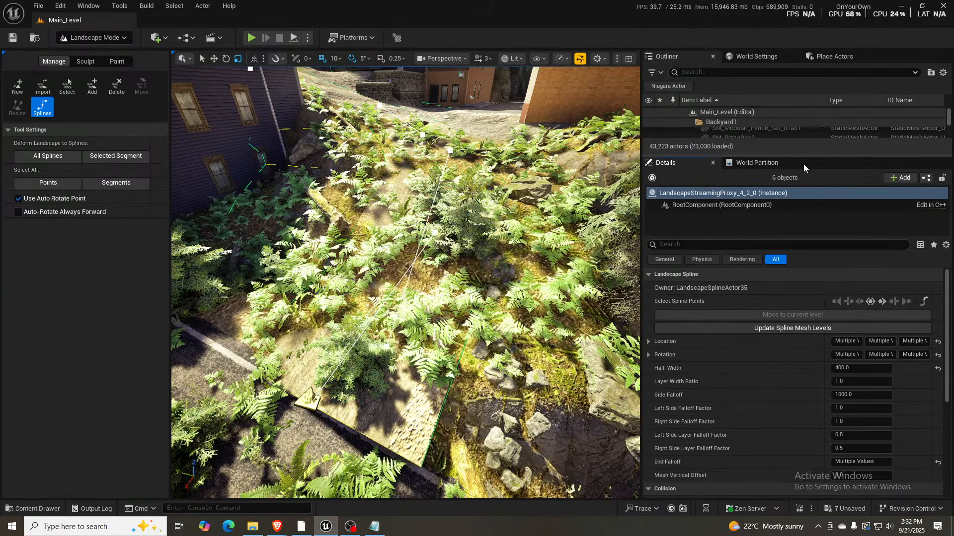
pyautogui.click(924, 302)
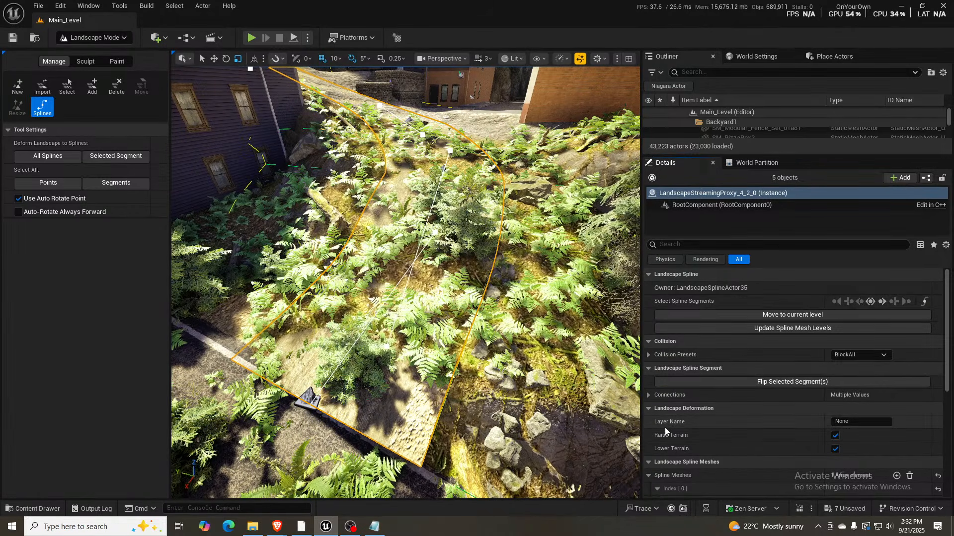
pyautogui.click(848, 422)
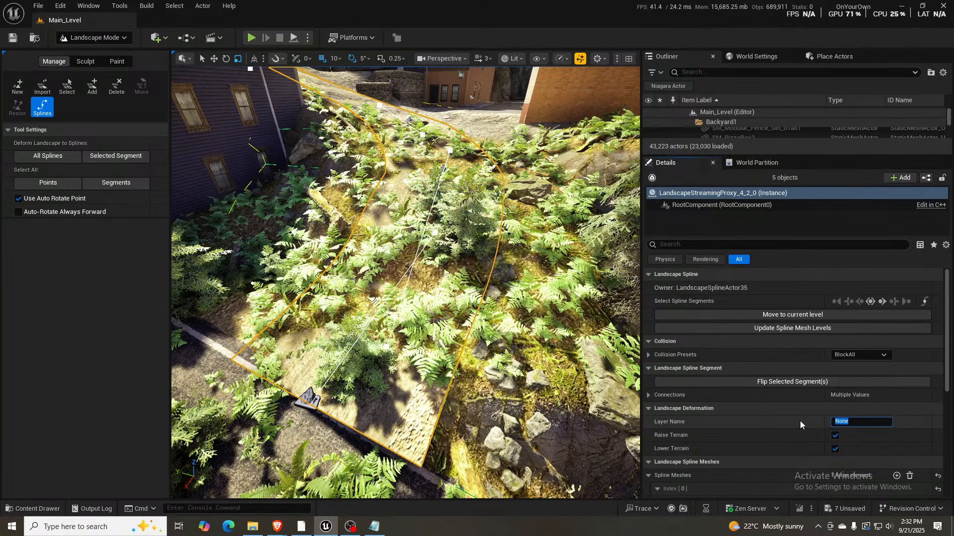
pyautogui.write('Mud')
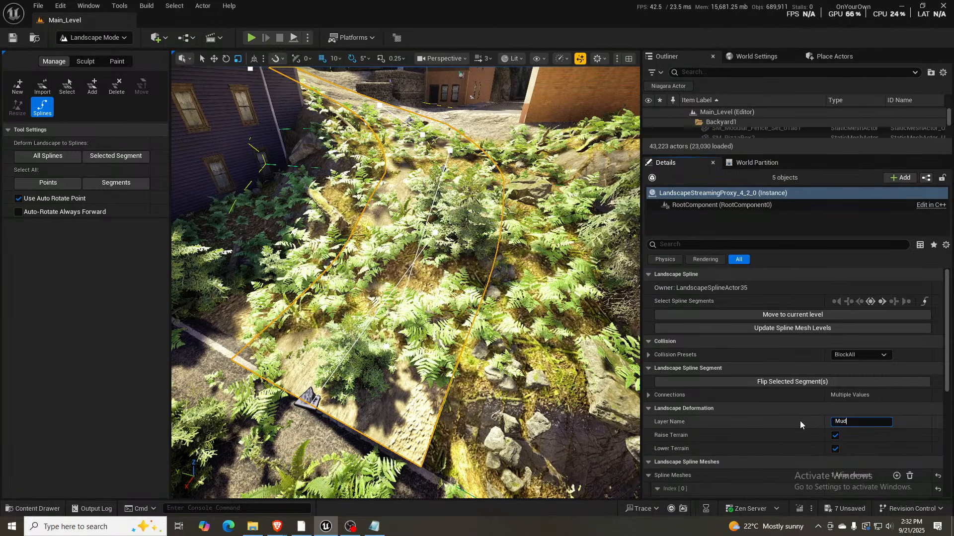
pyautogui.press('Return')
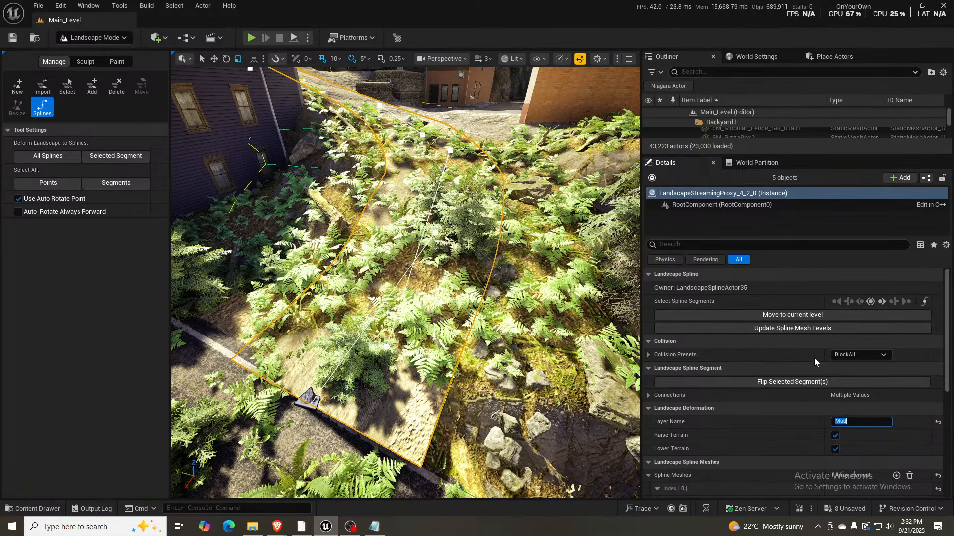
# - Select all control points of the dirt road spline and set their side falloff to 50
pyautogui.click(871, 301)
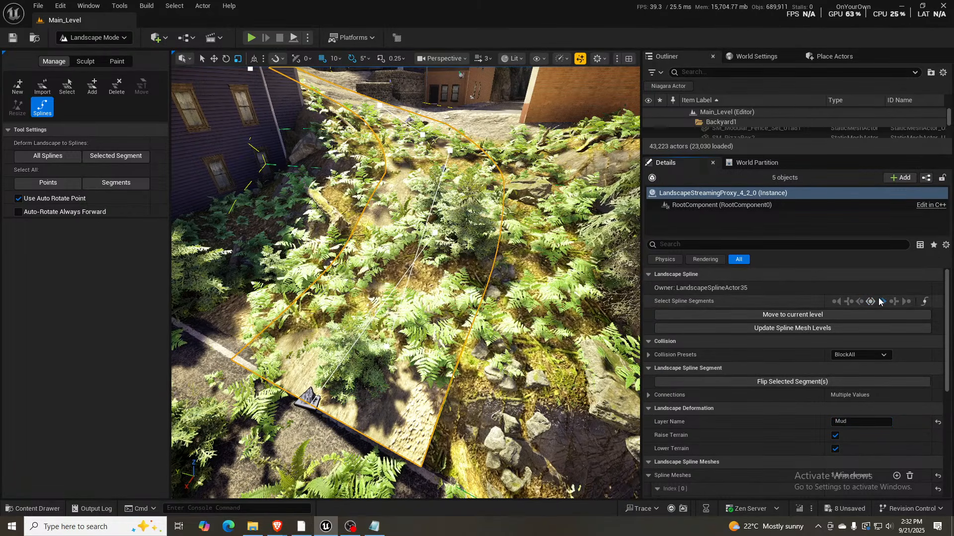
pyautogui.click(924, 301)
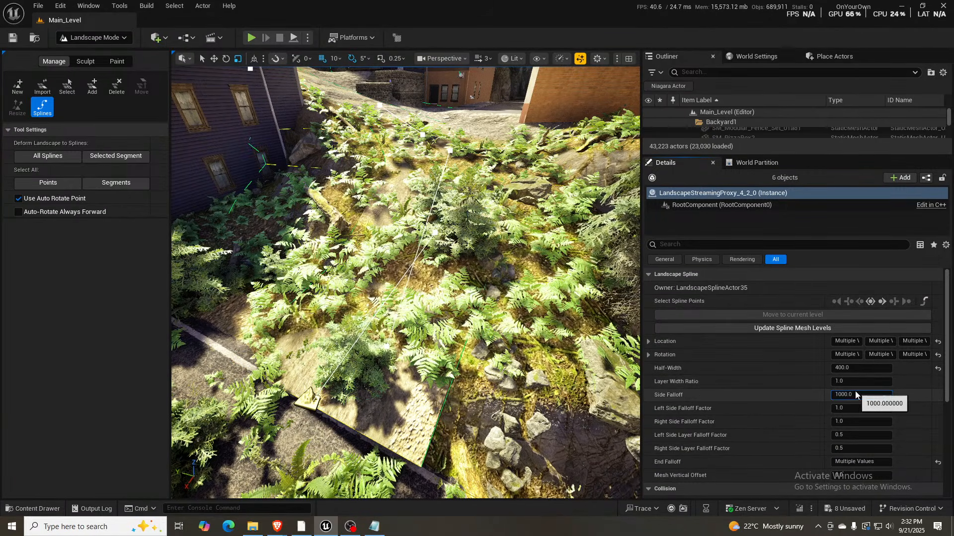
pyautogui.moveTo(854, 394); pyautogui.dragTo(801, 390)
pyautogui.write('50')
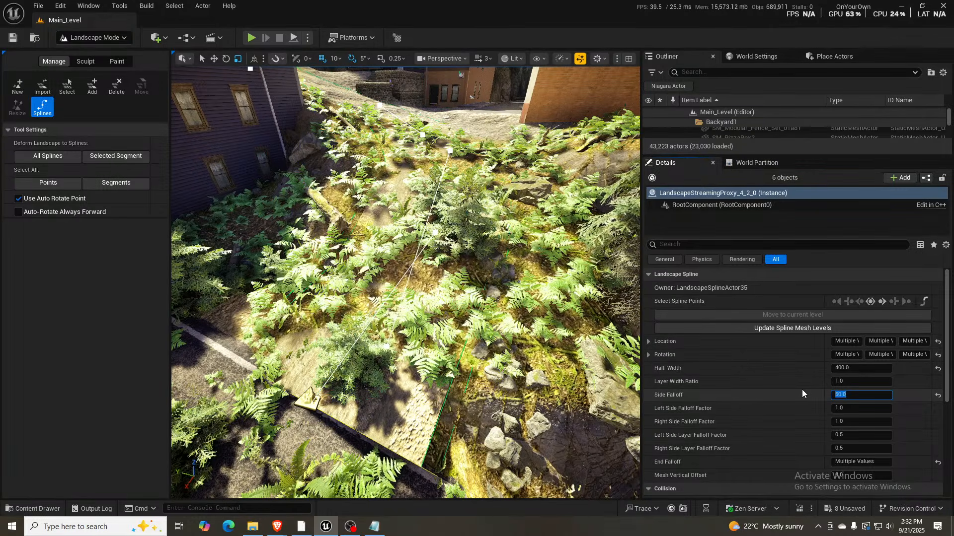
pyautogui.press('Return')
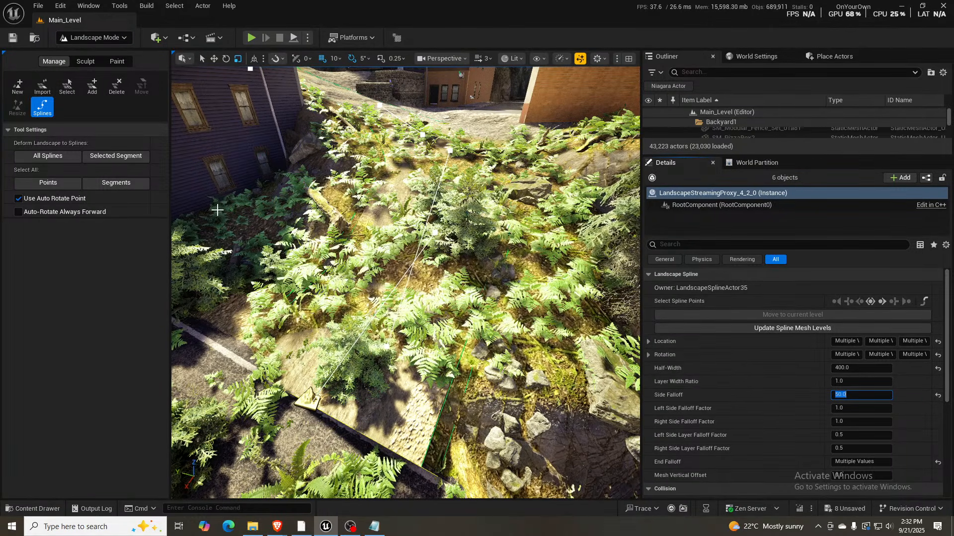
# - Deform the landscape to the dirt road's selected spline segments and check the resulting ground along the slope
pyautogui.click(925, 301)
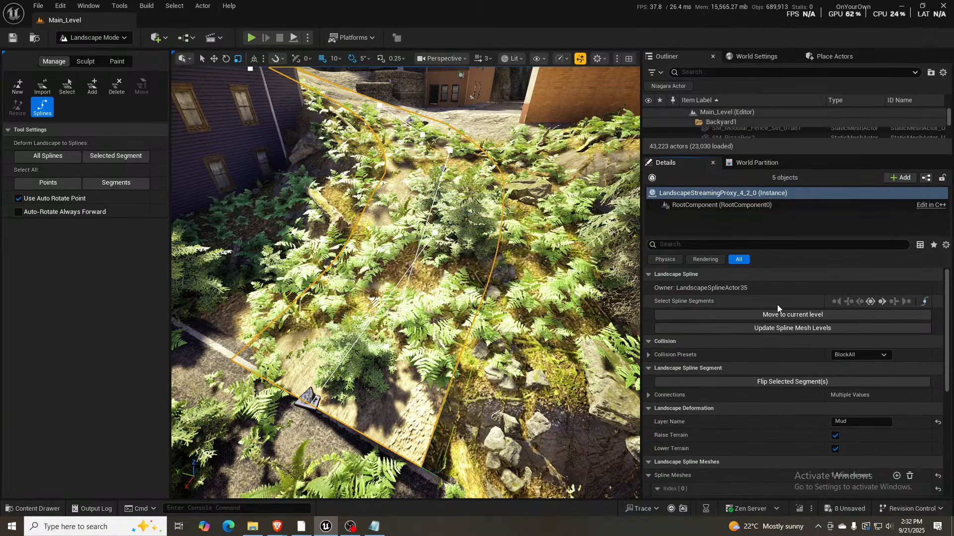
pyautogui.click(120, 155)
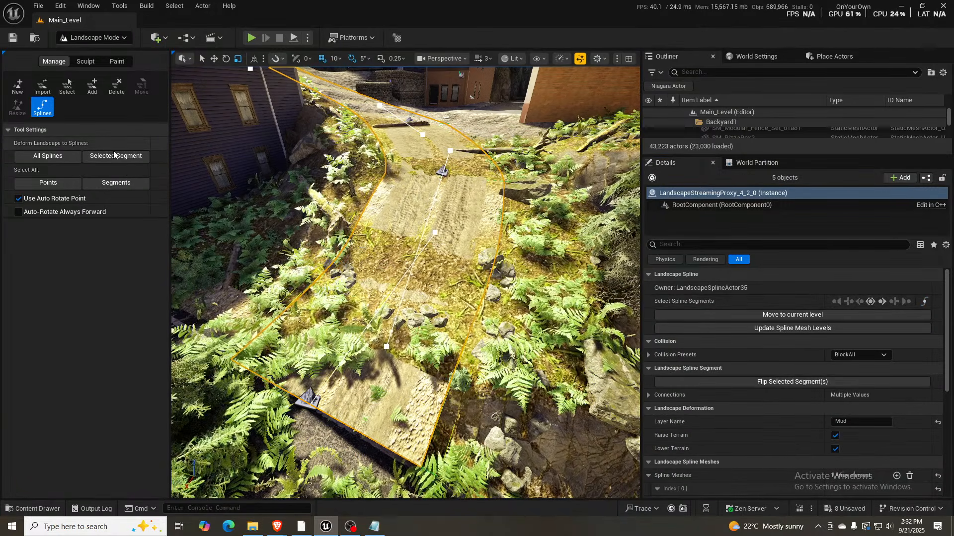
pyautogui.press('w')
pyautogui.moveTo(414, 265); pyautogui.dragTo(357, 320, button='right')
pyautogui.press('s')
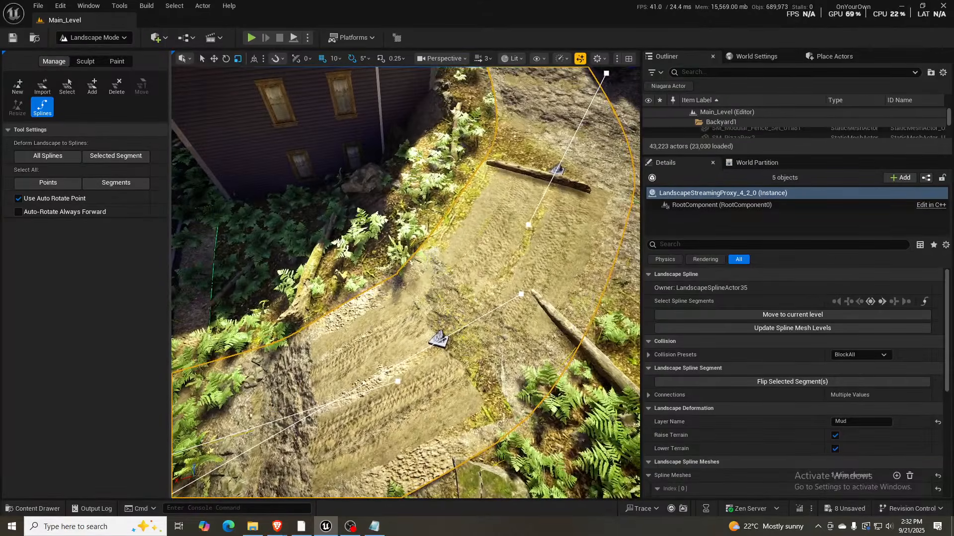
# - Inspect the deformed ground along the dirt road spline and review its segments' mesh and material overrides
pyautogui.press('s')
pyautogui.moveTo(514, 219); pyautogui.dragTo(481, 205, button='right')
pyautogui.press('w')
pyautogui.press('s')
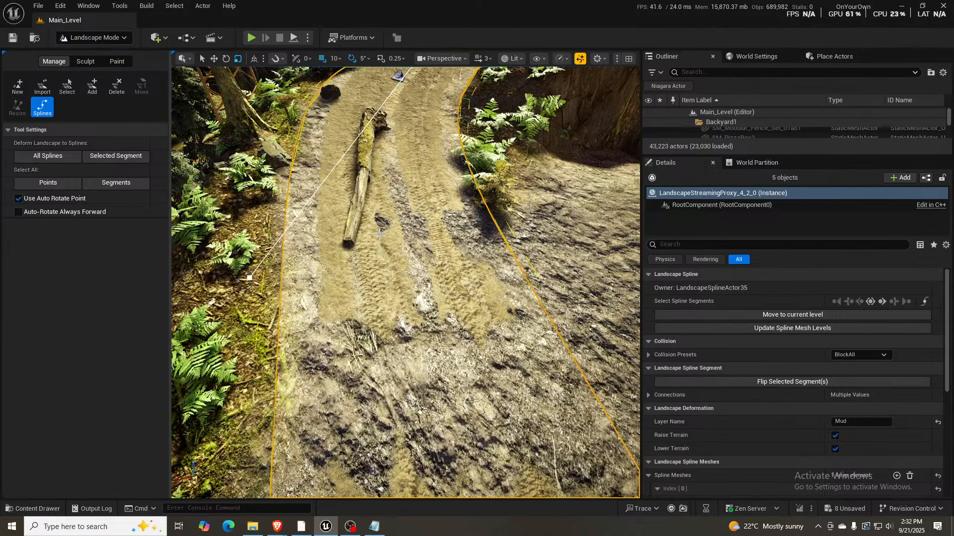
pyautogui.scroll(-5, 883, 365)
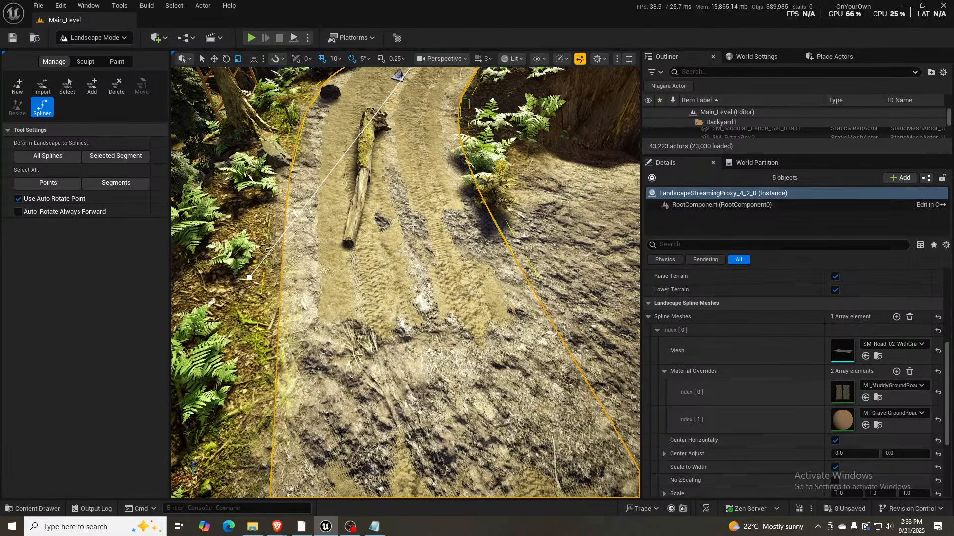
# - Select the segments of the paved alley spline running beside the white and orange garages
pyautogui.moveTo(447, 248); pyautogui.dragTo(606, 213, button='right')
pyautogui.press('d')
pyautogui.moveTo(407, 283); pyautogui.dragTo(601, 281, button='right')
pyautogui.press('s')
pyautogui.moveTo(398, 238); pyautogui.dragTo(358, 236, button='right')
pyautogui.press('w')
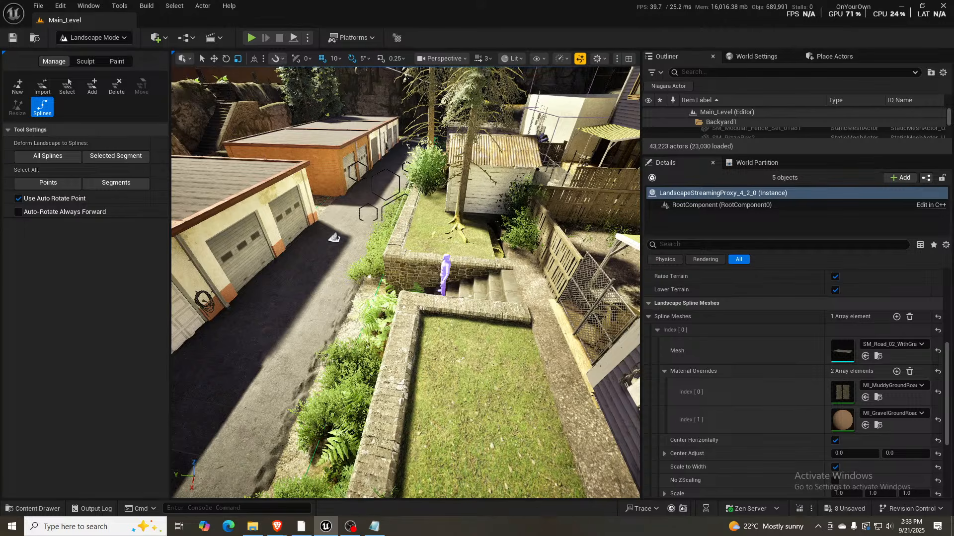
pyautogui.click(332, 238)
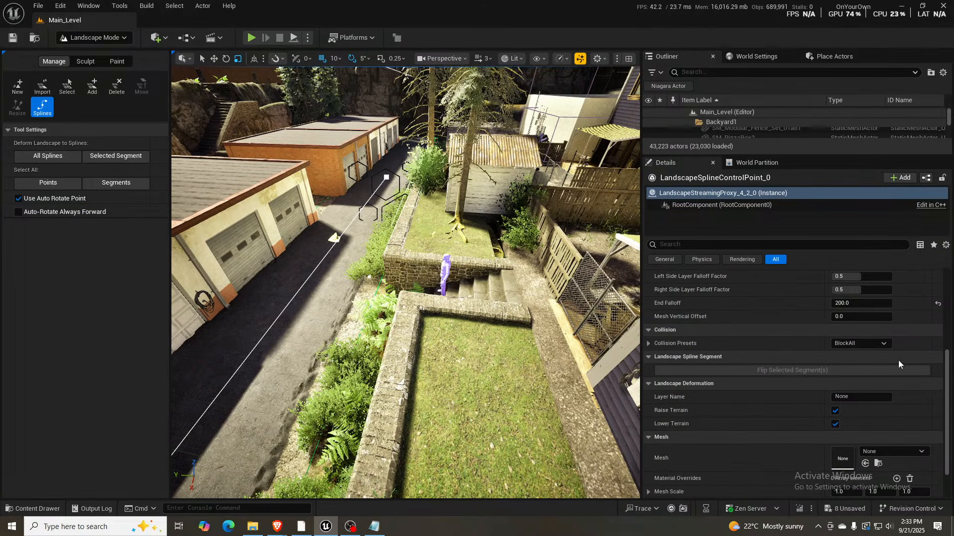
pyautogui.scroll(5, 899, 362)
pyautogui.scroll(1, 898, 359)
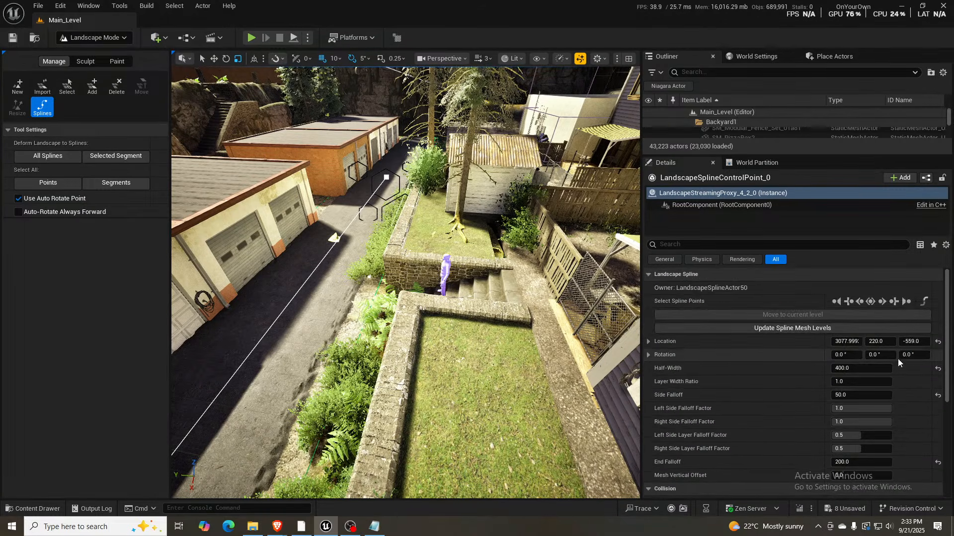
pyautogui.click(871, 302)
pyautogui.click(926, 302)
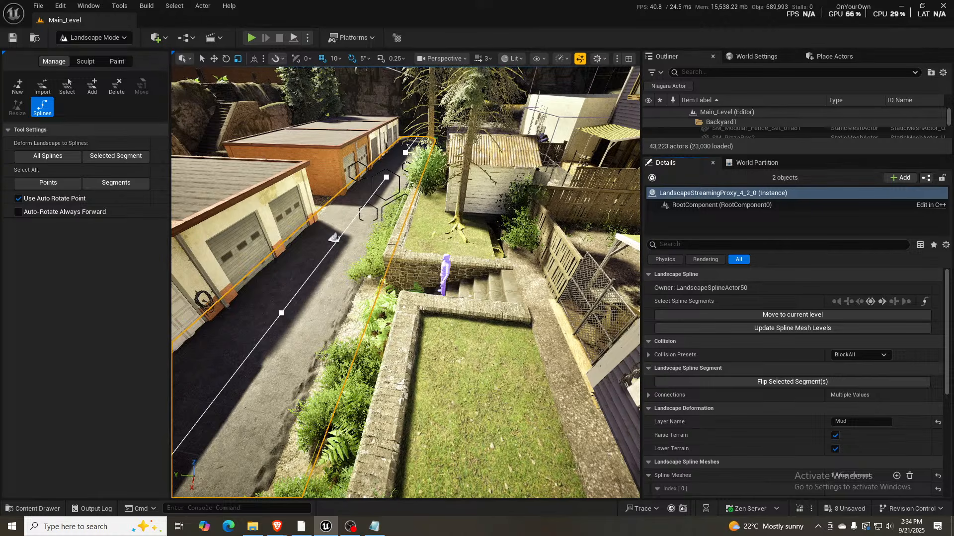
# - Examine the garage alley spline and its surroundings from above, between the garages and the neighbouring building
pyautogui.moveTo(318, 323); pyautogui.dragTo(287, 313, button='right')
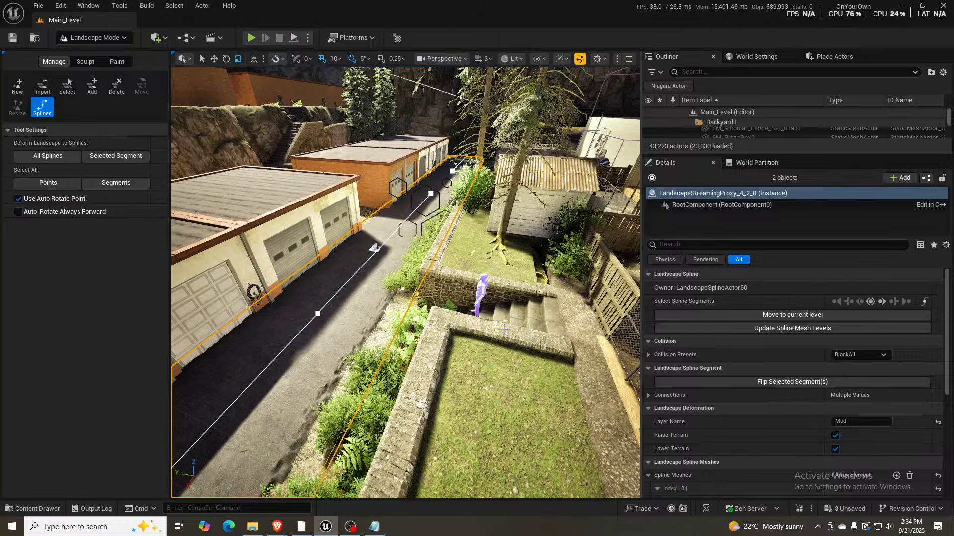
pyautogui.moveTo(515, 324)
pyautogui.mouseDown(button='right')
pyautogui.moveTo(536, 319)
pyautogui.moveTo(458, 308)
pyautogui.moveTo(527, 319)
pyautogui.moveTo(502, 329)
pyautogui.mouseUp(button='right')
pyautogui.press('a')
pyautogui.press('s')
pyautogui.press('w')
pyautogui.press('s')
pyautogui.press('d')
pyautogui.press('d')
pyautogui.press('w')
pyautogui.press('d')
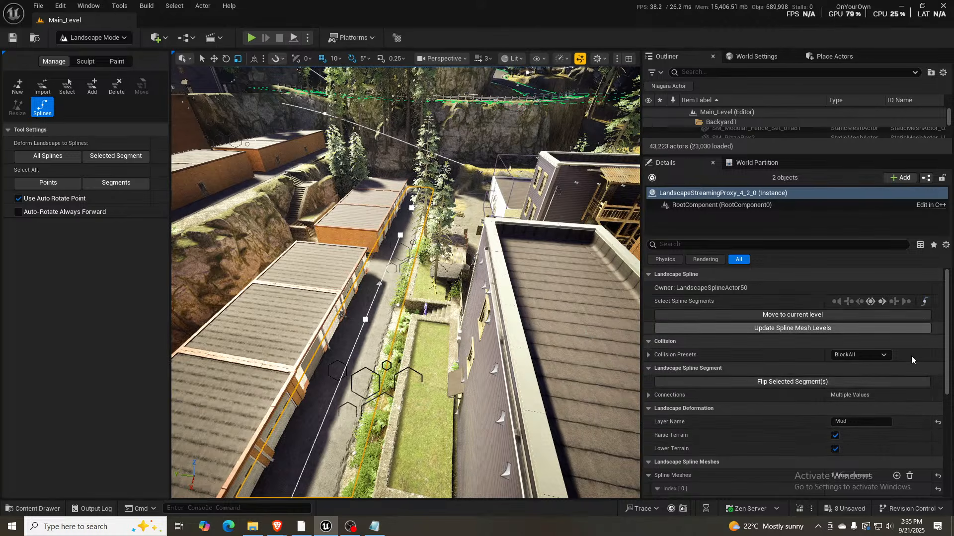
# - Locate the road mesh used by the garage alley spline in the project content so that the asset is selected
pyautogui.scroll(-5, 911, 356)
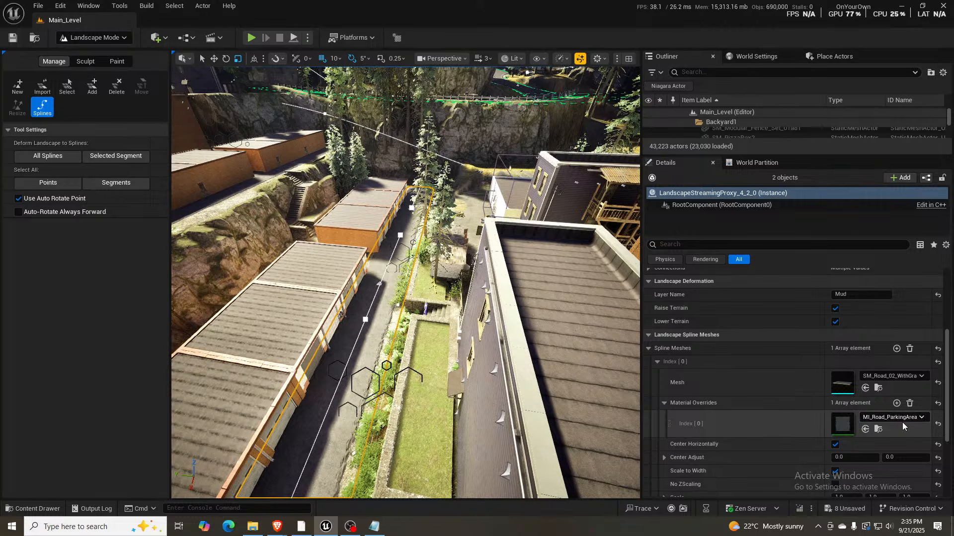
pyautogui.click(878, 389)
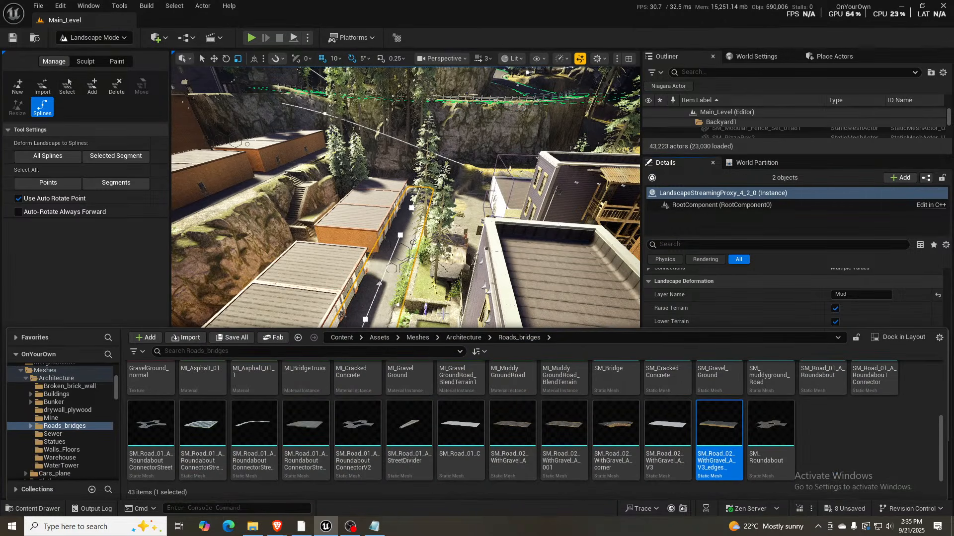
pyautogui.click(473, 282)
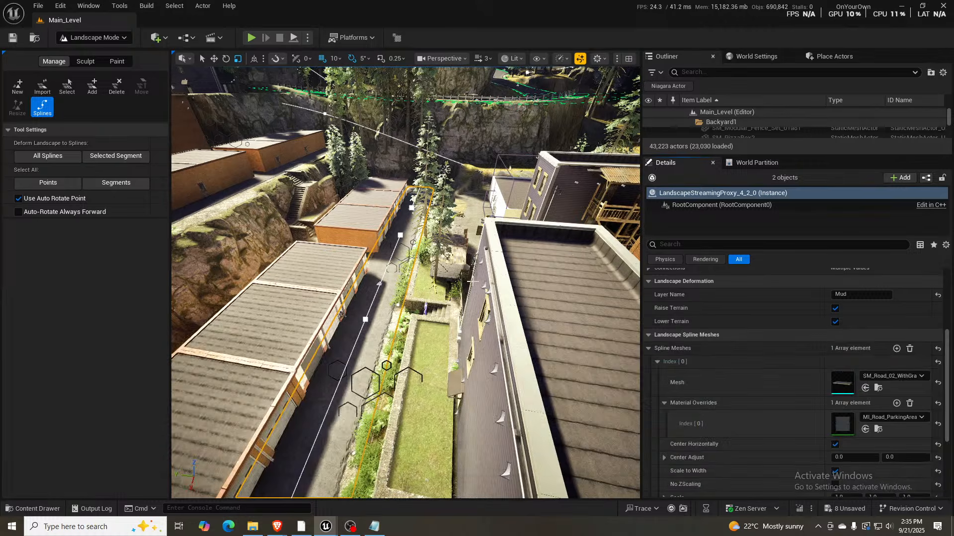
# - Select all segments of the dirt road spline on the ferny slope and clear their spline mesh material overrides
pyautogui.press('w')
pyautogui.moveTo(339, 296); pyautogui.dragTo(202, 373, button='right')
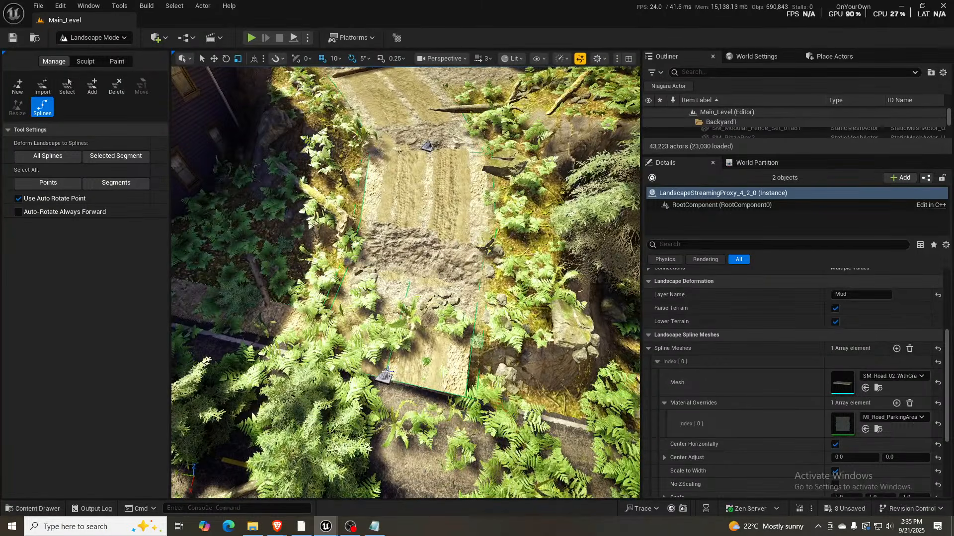
pyautogui.click(384, 378)
pyautogui.scroll(5, 919, 318)
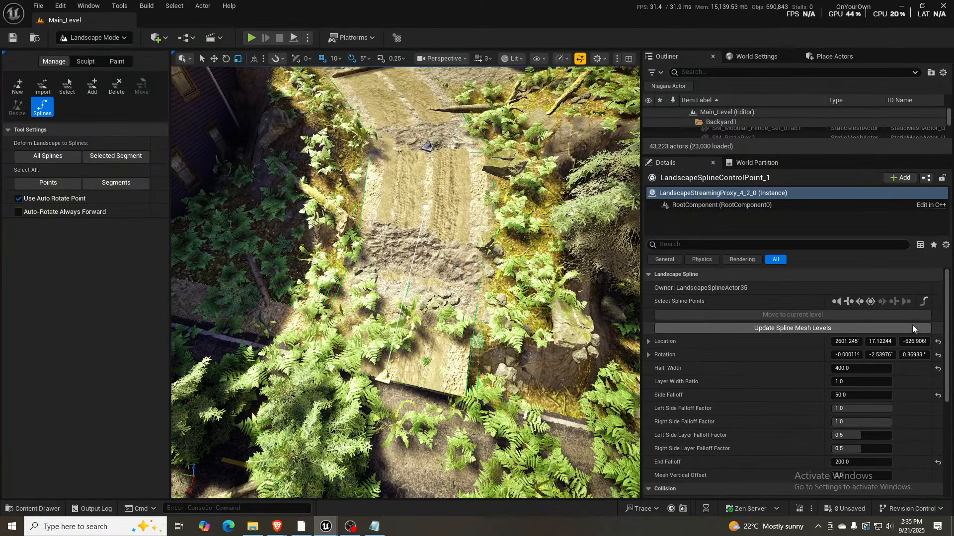
pyautogui.click(870, 301)
pyautogui.click(924, 301)
pyautogui.scroll(-5, 902, 378)
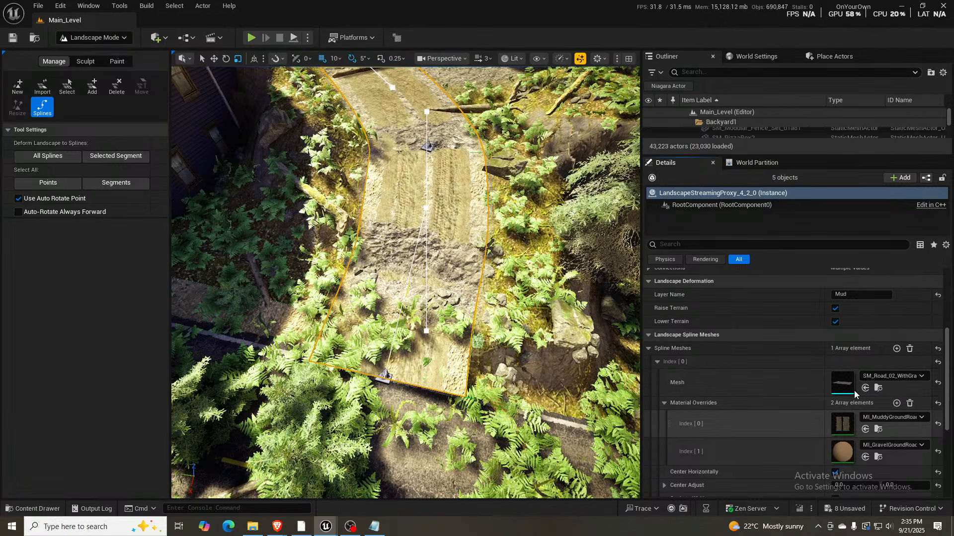
pyautogui.click(910, 403)
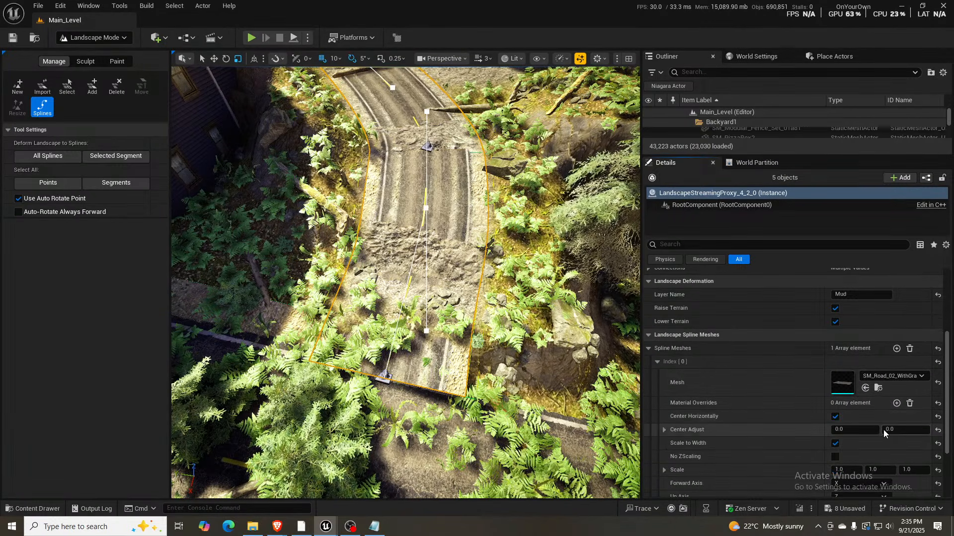
# - Assign SM_Road_02_WithGravel_A_V3_edgesLowered as the spline mesh of the sloping road's segments
pyautogui.moveTo(455, 269); pyautogui.dragTo(457, 247, button='right')
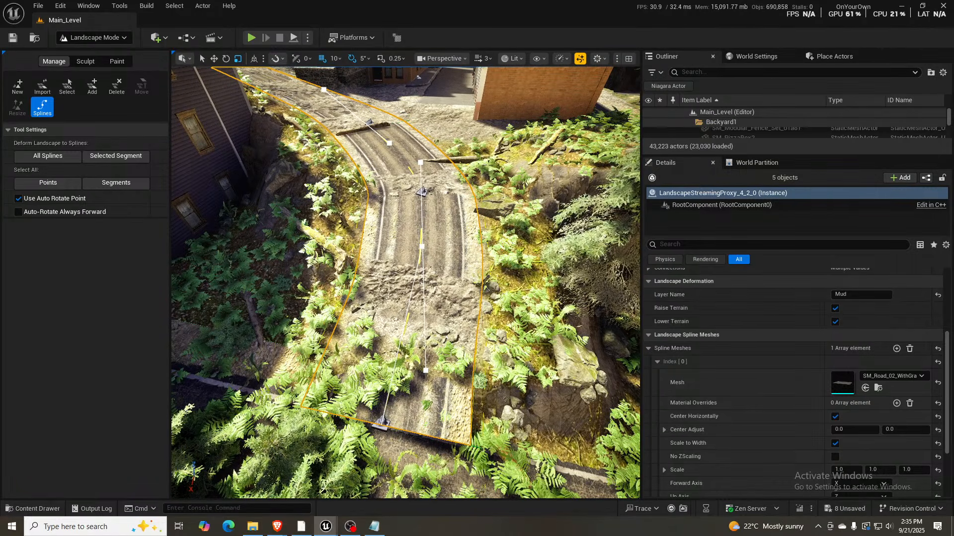
pyautogui.click(864, 390)
pyautogui.moveTo(447, 278); pyautogui.dragTo(378, 229, button='right')
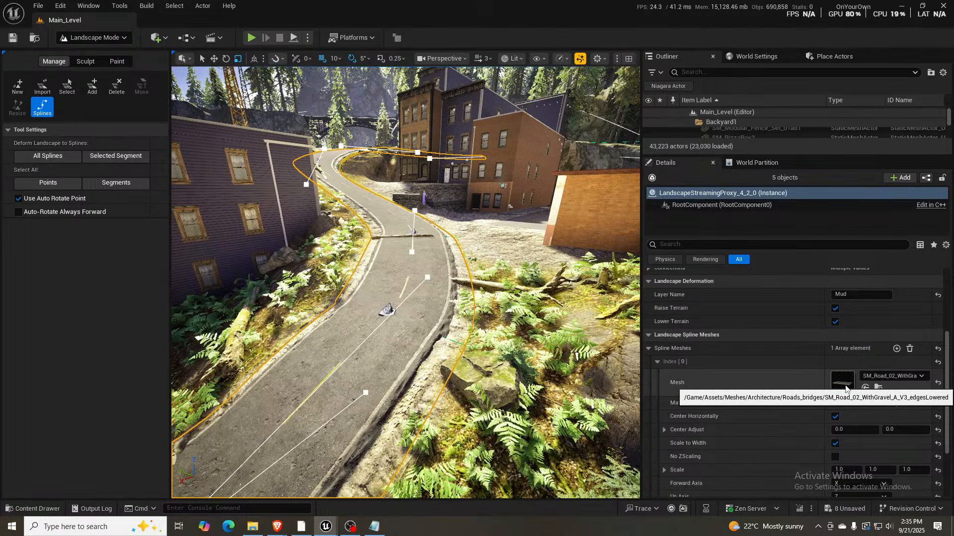
pyautogui.moveTo(484, 295); pyautogui.dragTo(393, 269, button='right')
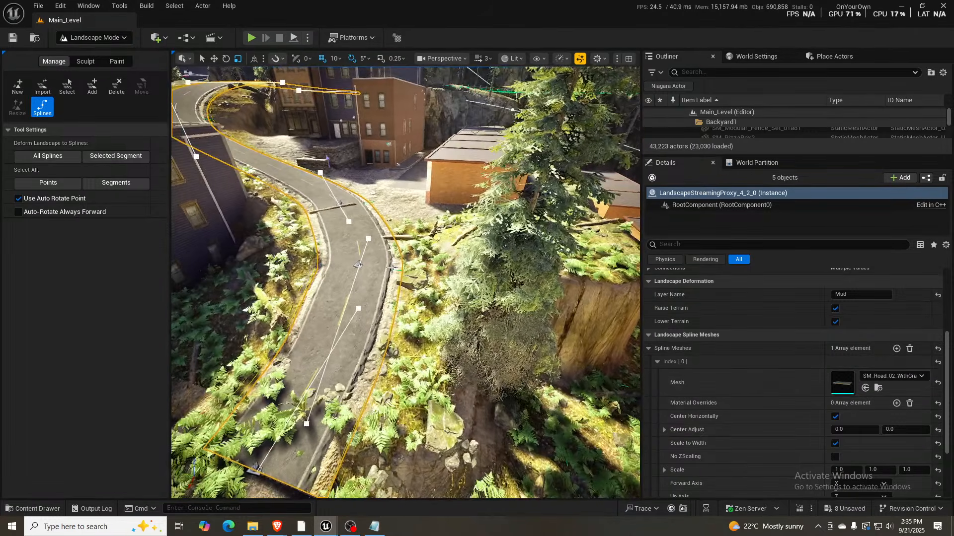
# - Raise the road spline's control point beside the log crossing the road until the asphalt clears the ground
pyautogui.click(358, 264)
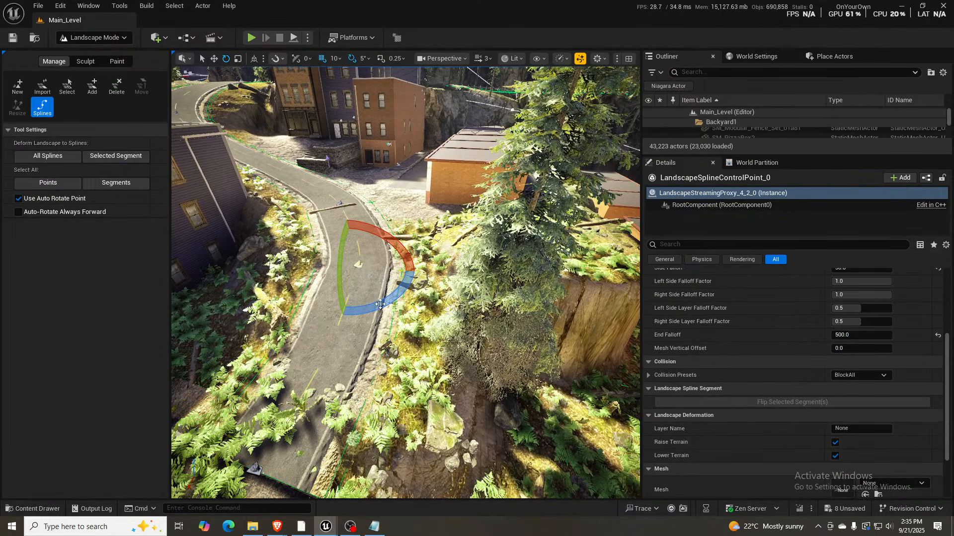
pyautogui.moveTo(340, 341); pyautogui.dragTo(330, 312, button='right')
pyautogui.moveTo(383, 394); pyautogui.dragTo(348, 369, button='right')
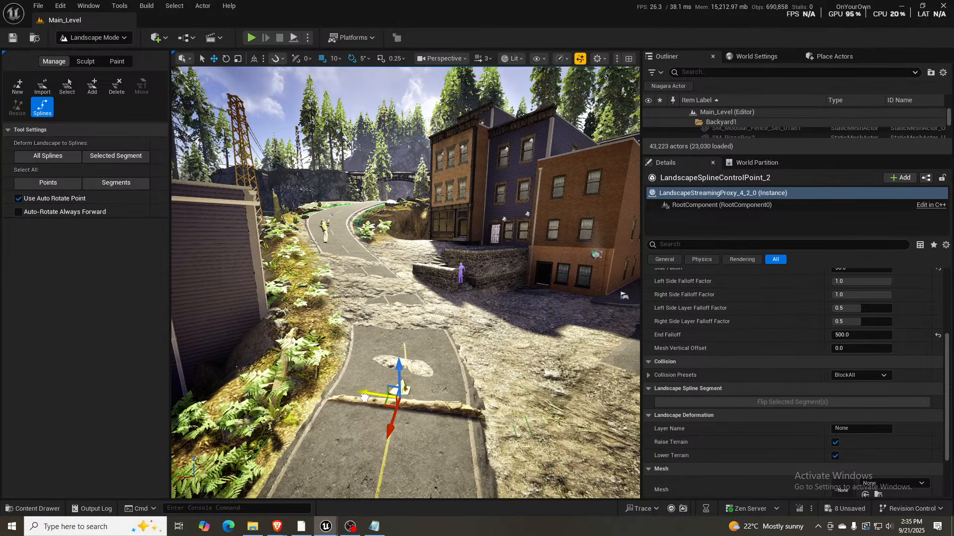
pyautogui.moveTo(392, 364); pyautogui.dragTo(392, 370, button='right')
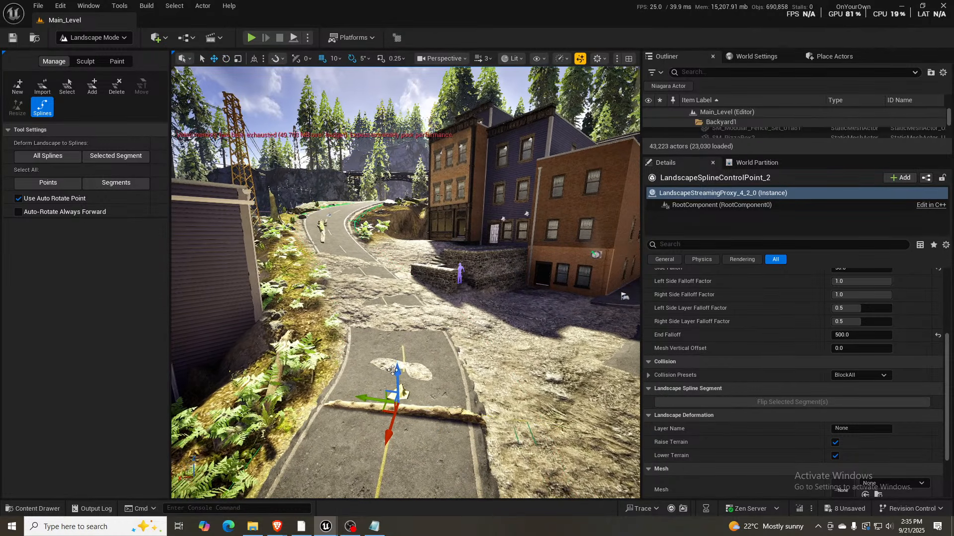
pyautogui.moveTo(399, 370); pyautogui.dragTo(399, 367)
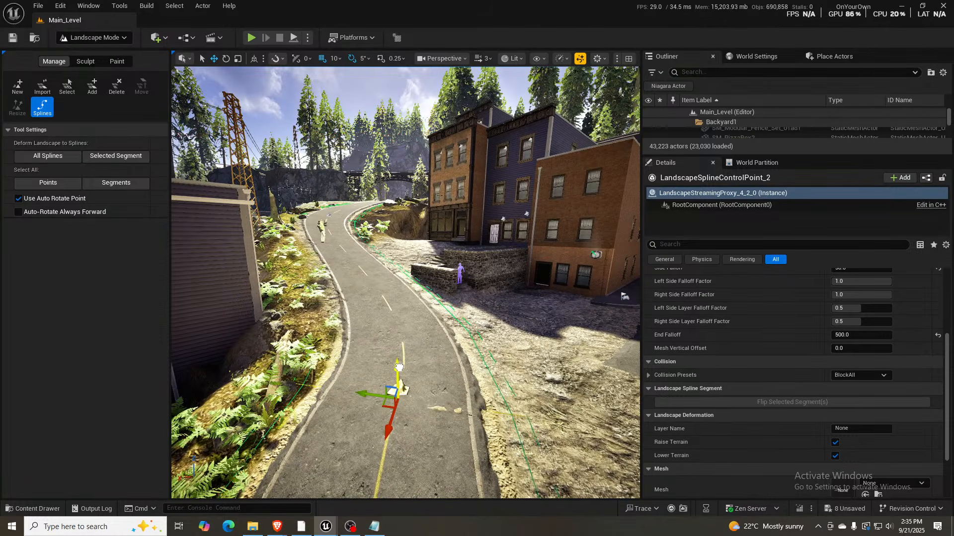
# - Delete the control point just downhill of the road's bend, between the bend and the lower junction
pyautogui.moveTo(430, 347); pyautogui.dragTo(394, 302, button='right')
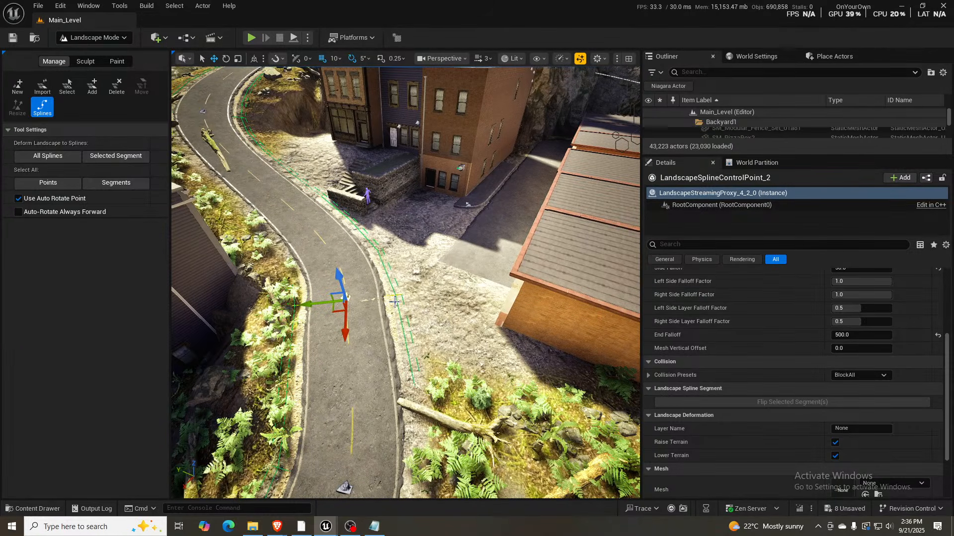
pyautogui.moveTo(395, 478); pyautogui.dragTo(361, 399, button='right')
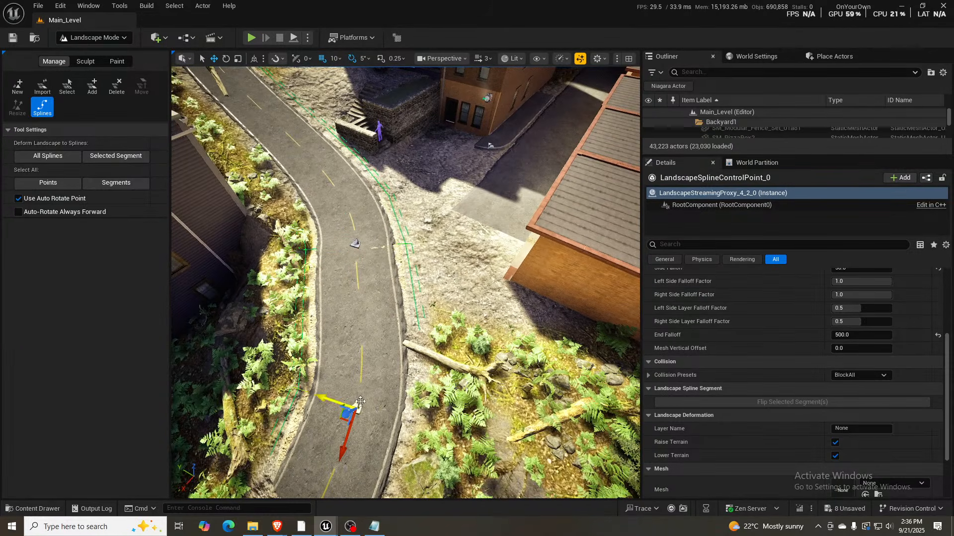
pyautogui.click(476, 281)
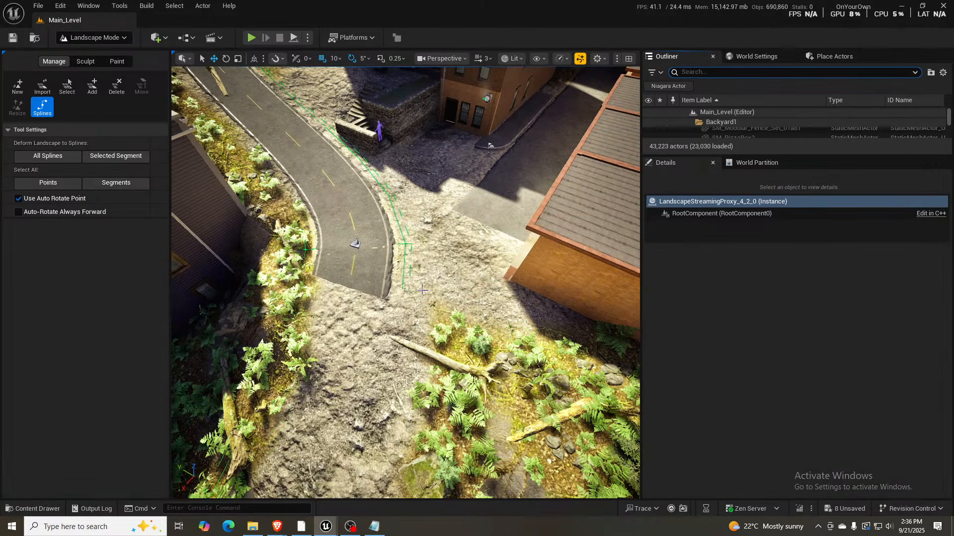
pyautogui.moveTo(372, 282); pyautogui.dragTo(288, 288, button='right')
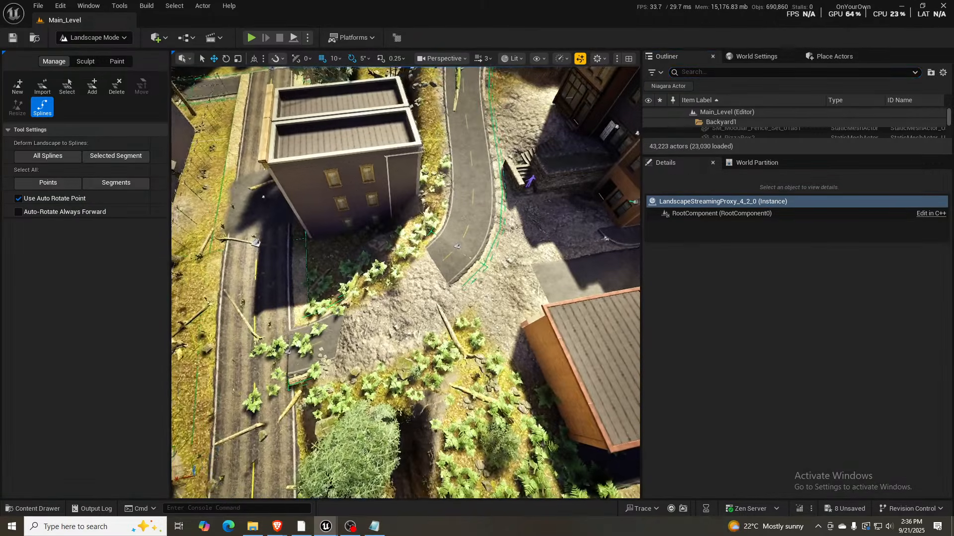
# - Tilt the control point at the road's bend by -5 degrees to follow the slope
pyautogui.click(457, 247)
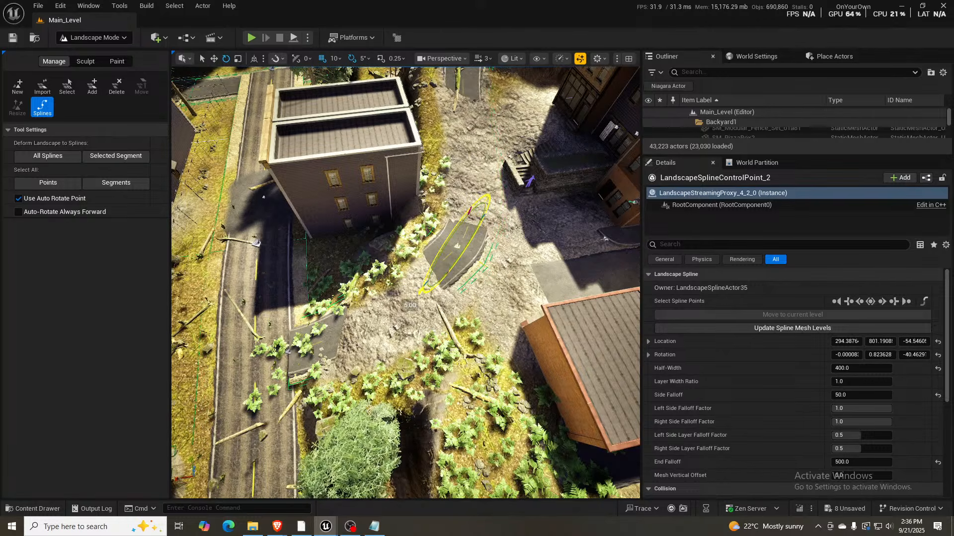
pyautogui.press('f')
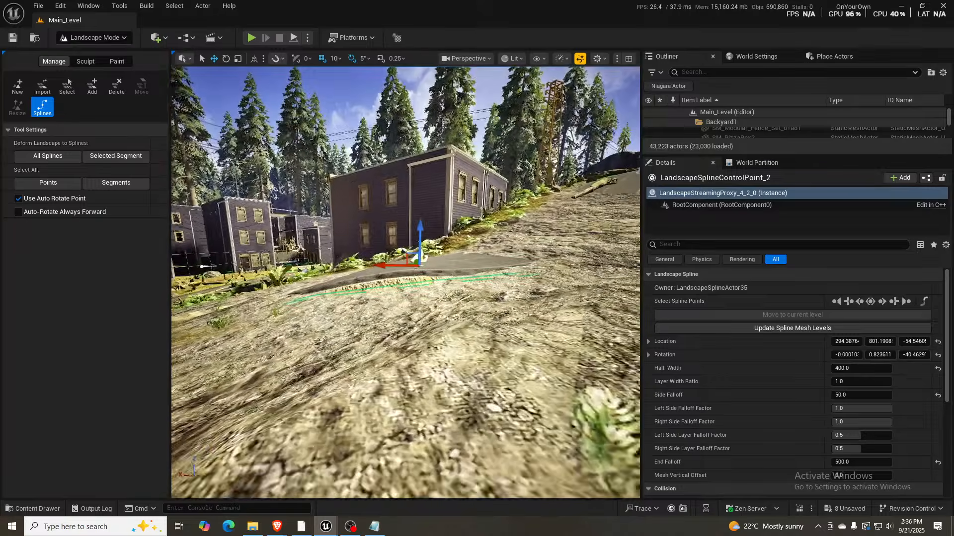
pyautogui.press('e')
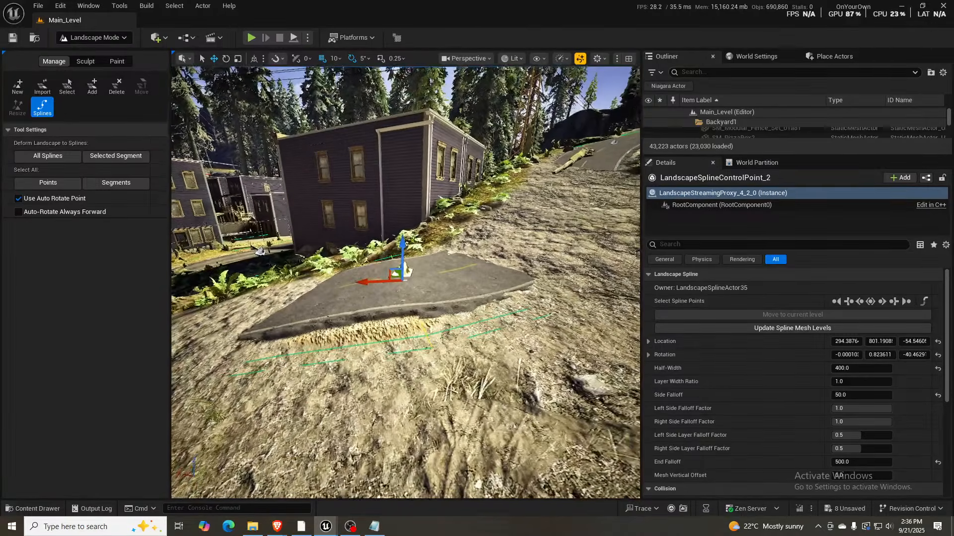
pyautogui.moveTo(365, 242); pyautogui.dragTo(362, 246)
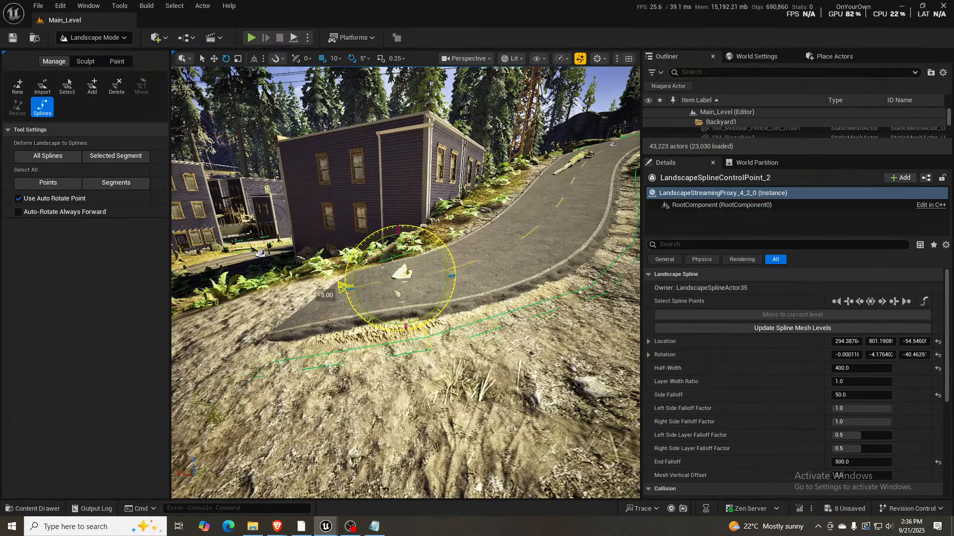
# - Select all segments of the sloping road spline and deform the landscape to them
pyautogui.moveTo(361, 246); pyautogui.dragTo(420, 252, button='right')
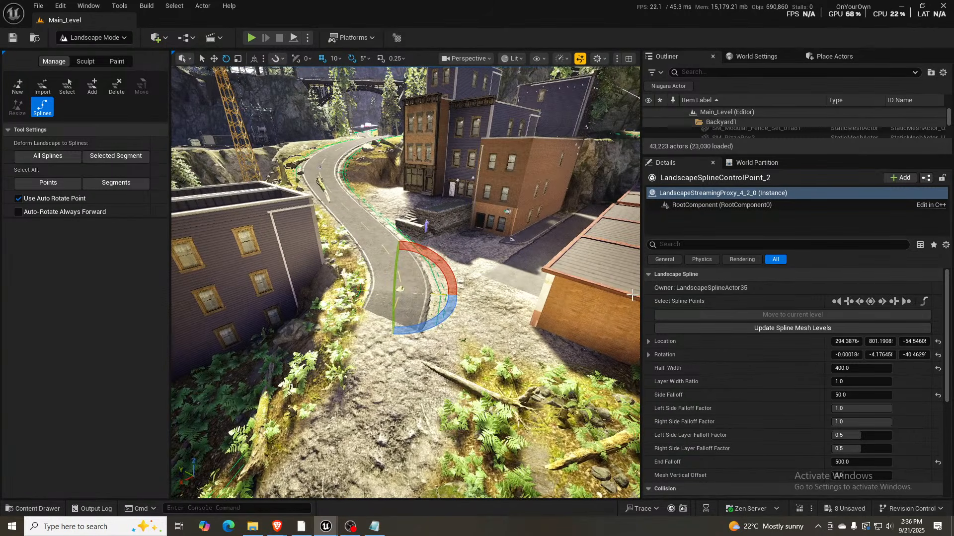
pyautogui.click(907, 301)
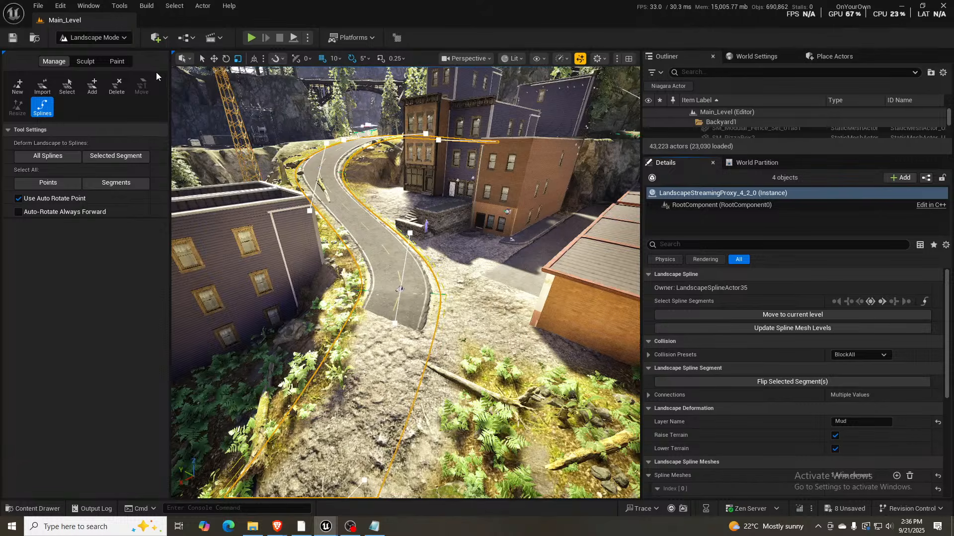
pyautogui.click(127, 156)
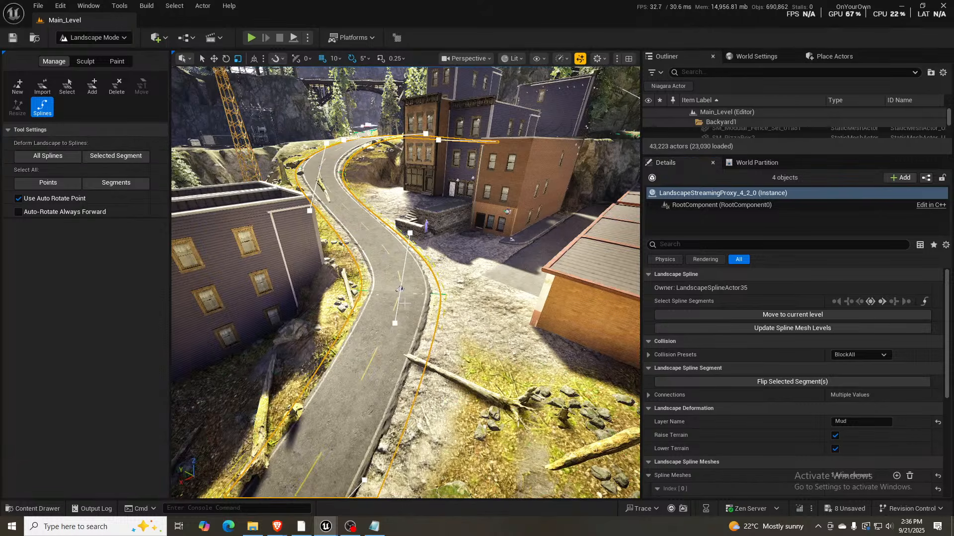
pyautogui.moveTo(405, 304); pyautogui.dragTo(407, 260, button='right')
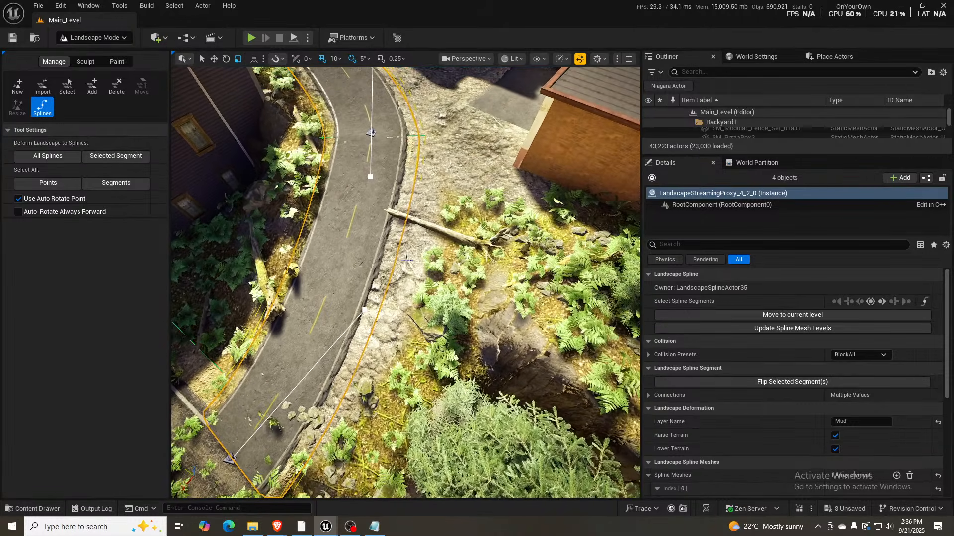
# - Shift the sloping road spline's lower end point at the junction sideways along its Y axis by about 100 units
pyautogui.click(230, 457)
pyautogui.press('e')
pyautogui.moveTo(231, 455); pyautogui.dragTo(291, 411, button='right')
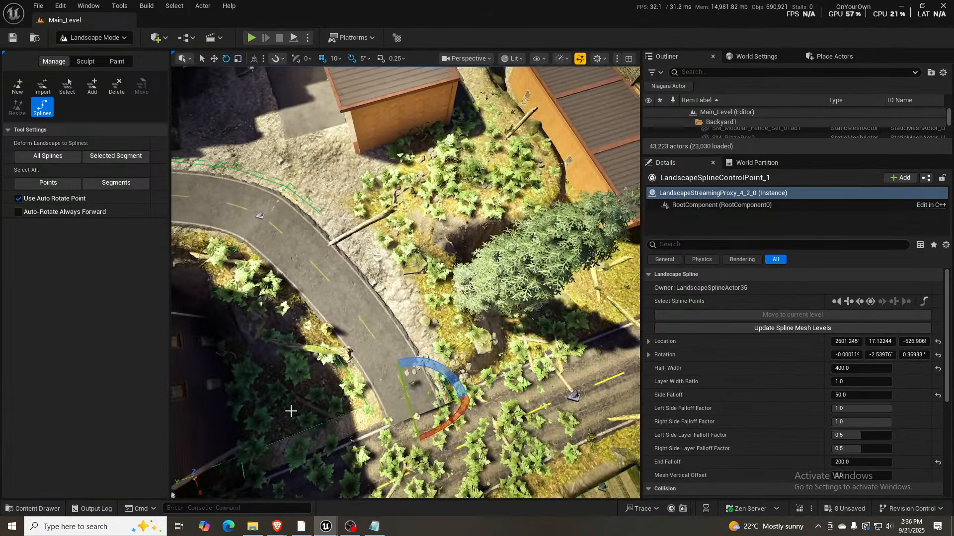
pyautogui.press('w')
pyautogui.moveTo(386, 421); pyautogui.dragTo(370, 400)
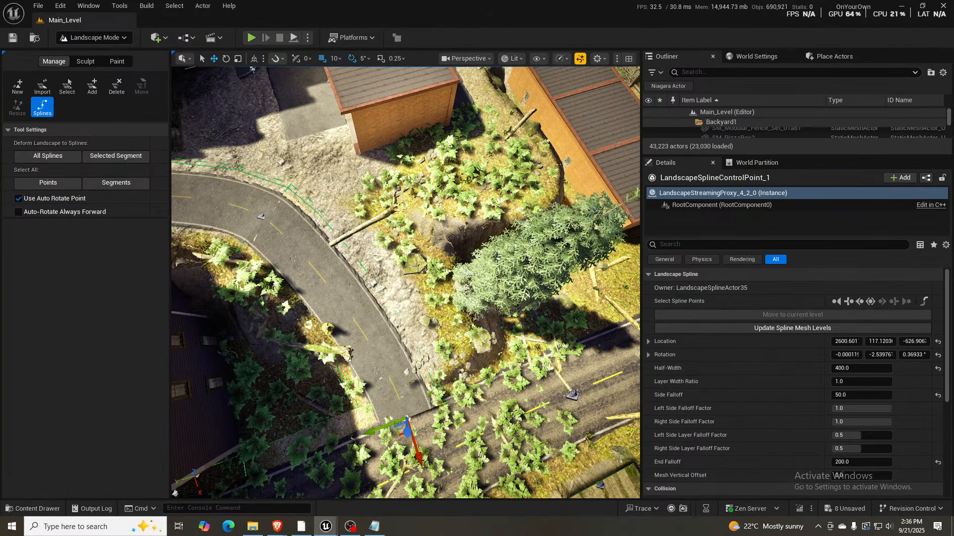
# - Rotate the control point at the road's bend by a further -5 degrees
pyautogui.click(262, 217)
pyautogui.press('e')
pyautogui.moveTo(289, 226); pyautogui.dragTo(321, 254)
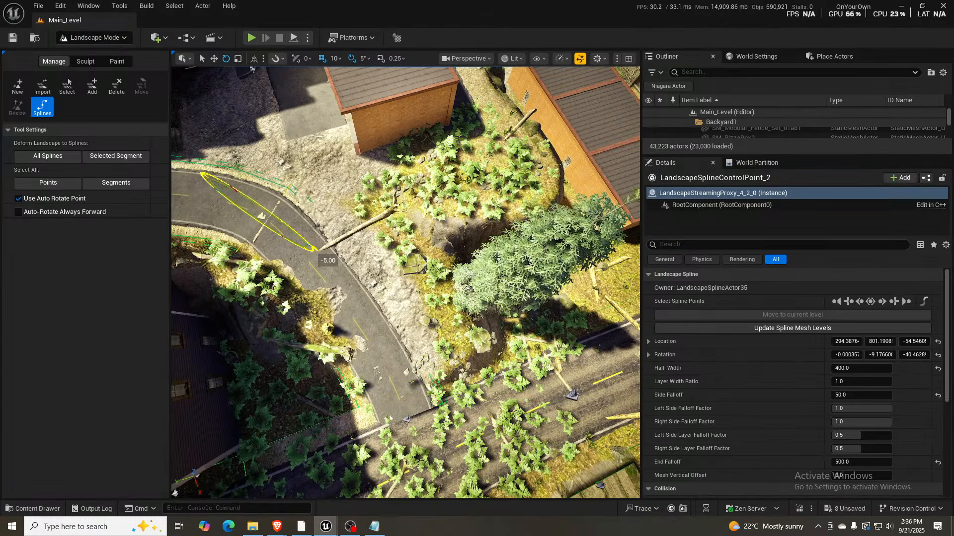
# - Nudge the bend's control point slightly across the road, placing it at about X 288, Y 794
pyautogui.moveTo(319, 184); pyautogui.dragTo(213, 181, button='right')
pyautogui.click(332, 403)
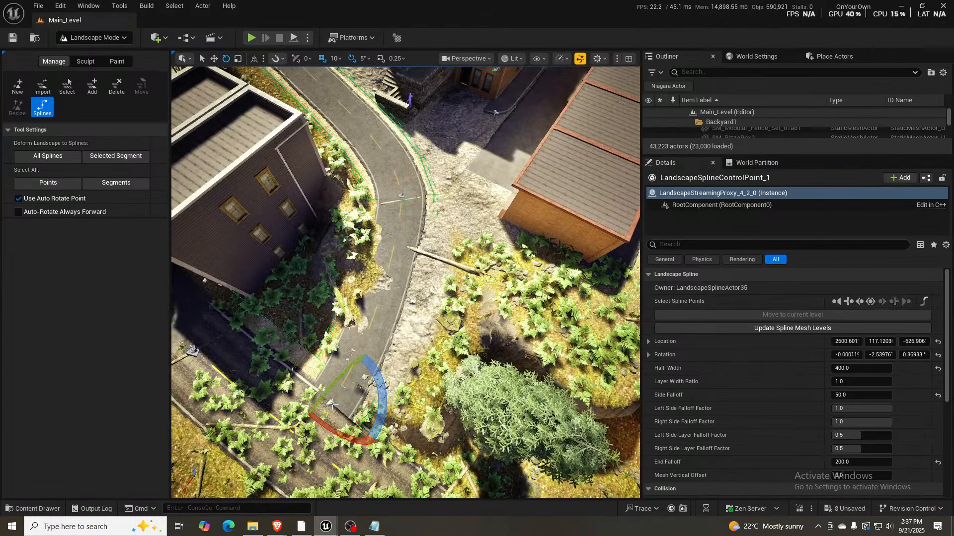
pyautogui.moveTo(379, 346); pyautogui.dragTo(372, 327, button='right')
pyautogui.press('w')
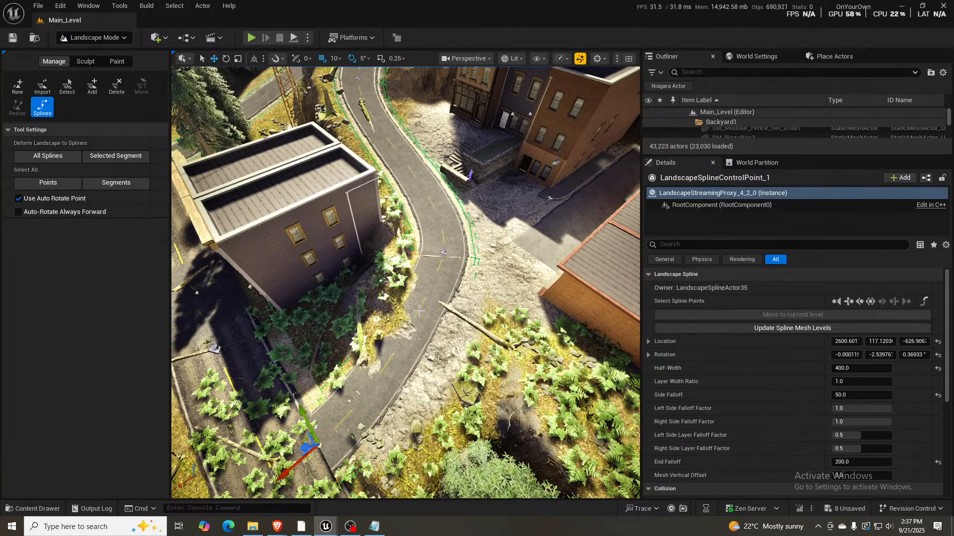
pyautogui.click(357, 81)
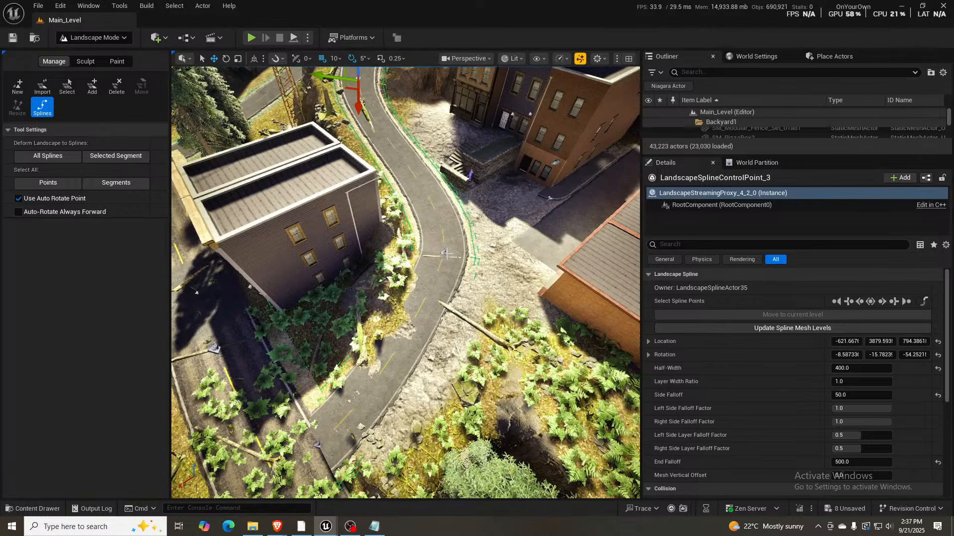
pyautogui.click(445, 254)
pyautogui.moveTo(416, 249); pyautogui.dragTo(418, 255)
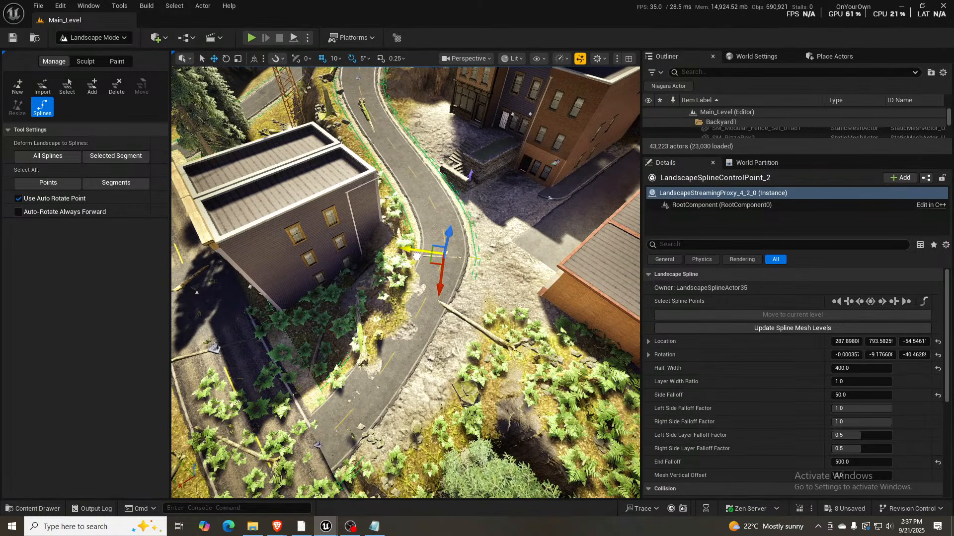
# - Select the road segments joined at the bend's control point and examine their spline mesh settings
pyautogui.moveTo(393, 267); pyautogui.dragTo(351, 210, button='right')
pyautogui.press('w')
pyautogui.press('d')
pyautogui.press('s')
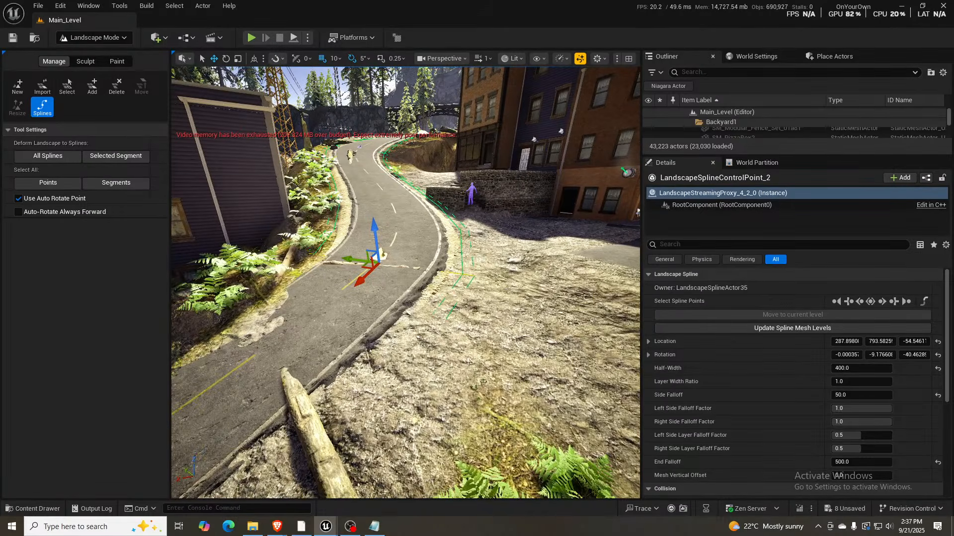
pyautogui.click(923, 302)
pyautogui.scroll(-4, 915, 405)
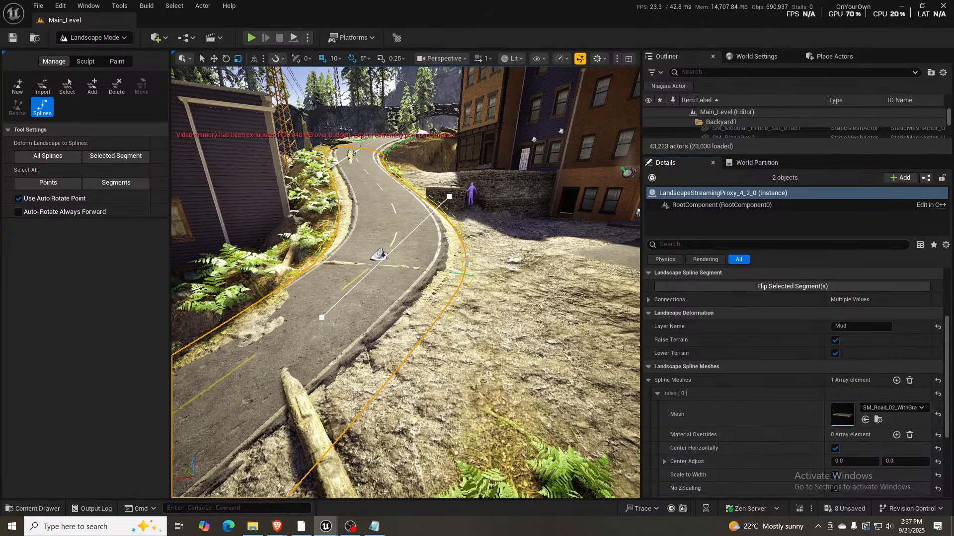
# - Select all segments of the road spline beside the garages and locate their MI_Road_ParkingArea material override
pyautogui.press('w')
pyautogui.moveTo(467, 261); pyautogui.dragTo(638, 284, button='right')
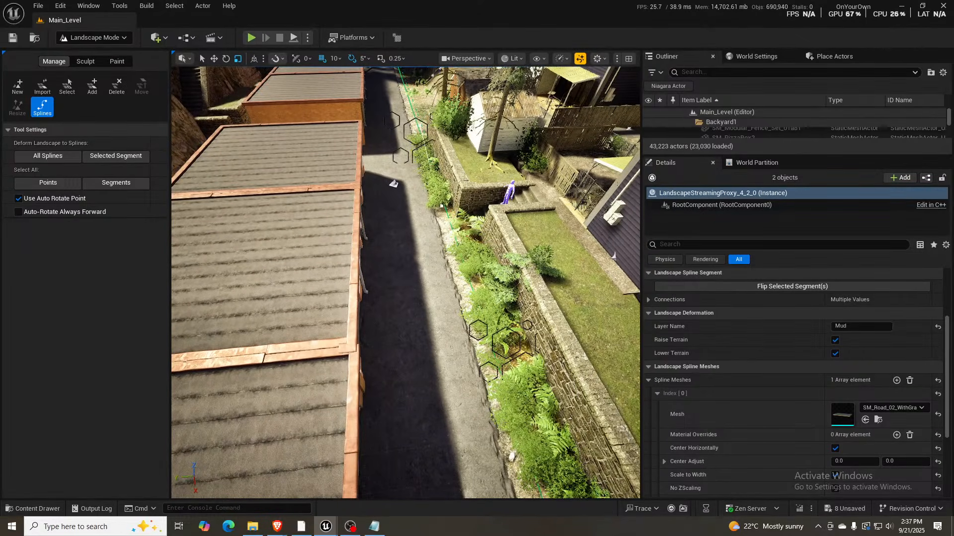
pyautogui.click(393, 183)
pyautogui.scroll(3, 889, 342)
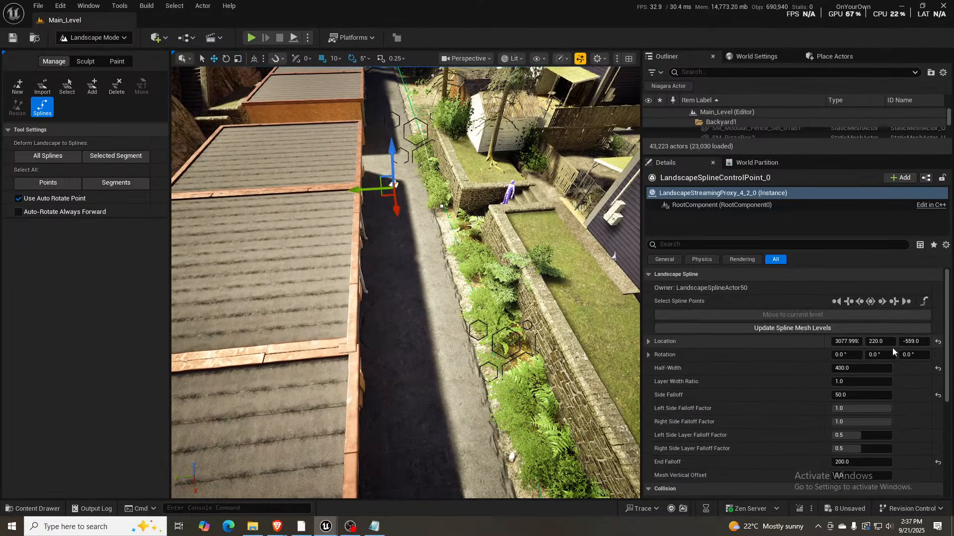
pyautogui.scroll(-1, 881, 328)
pyautogui.scroll(1, 877, 318)
pyautogui.click(870, 301)
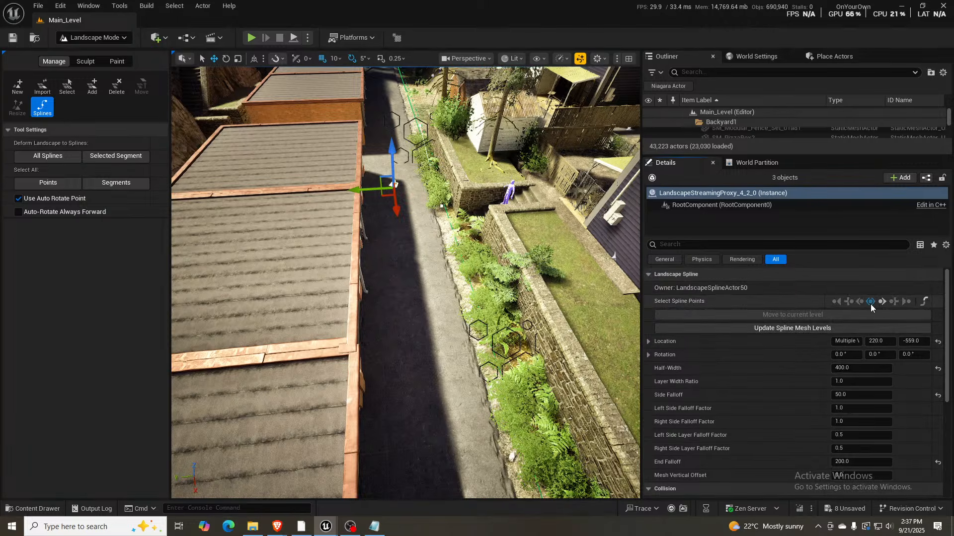
pyautogui.click(924, 301)
pyautogui.scroll(-5, 884, 398)
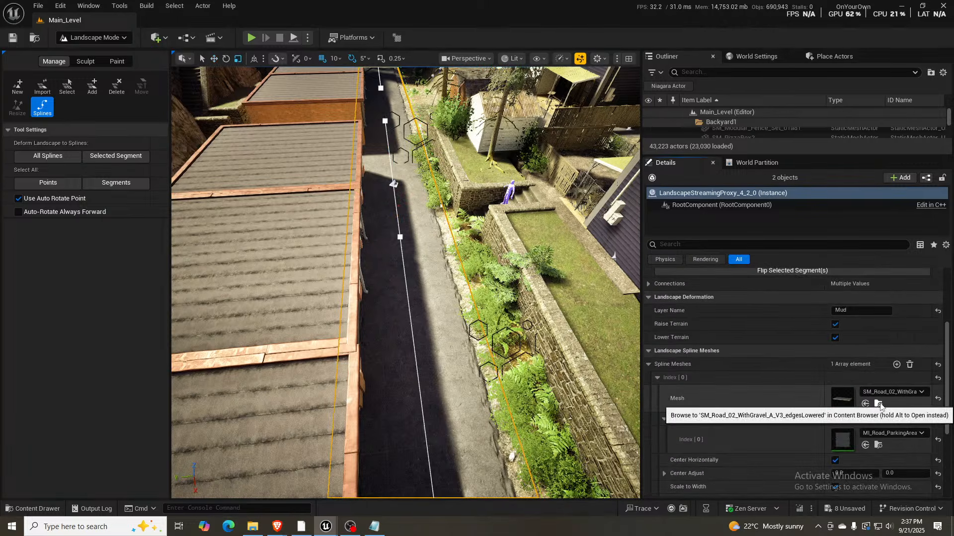
# - Select all segments of the sloping road spline and add MI_Road_ParkingArea as their mesh's material override
pyautogui.press('a')
pyautogui.moveTo(428, 271); pyautogui.dragTo(372, 271, button='right')
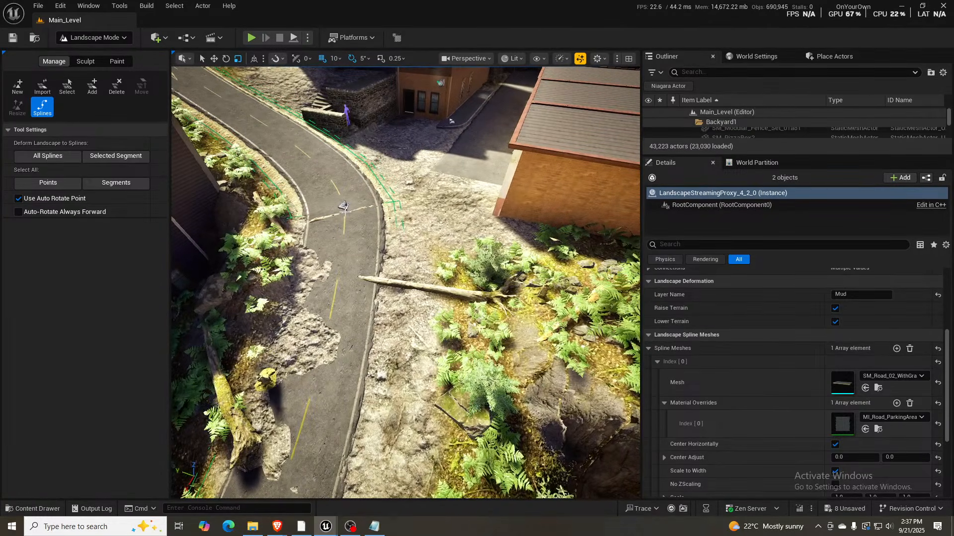
pyautogui.click(343, 206)
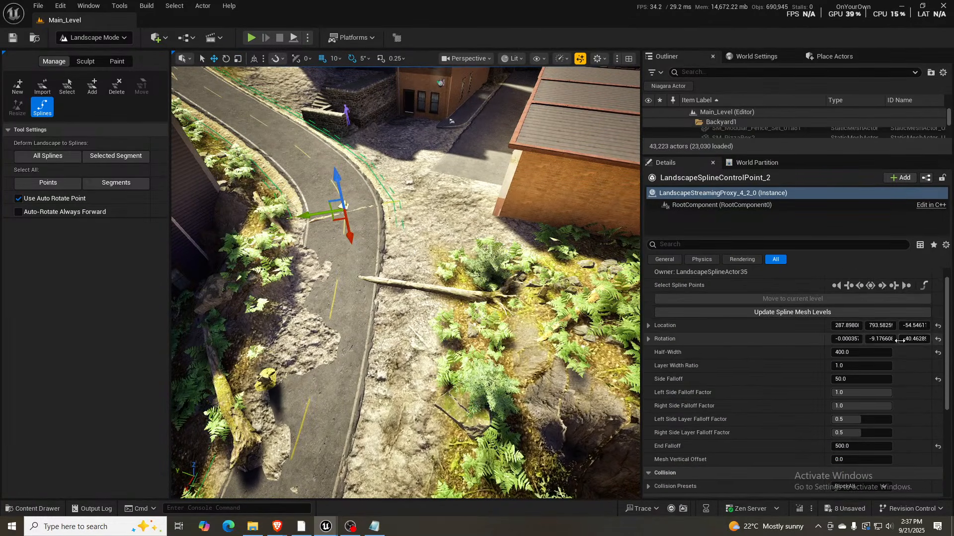
pyautogui.click(870, 286)
pyautogui.click(923, 286)
pyautogui.scroll(-5, 904, 373)
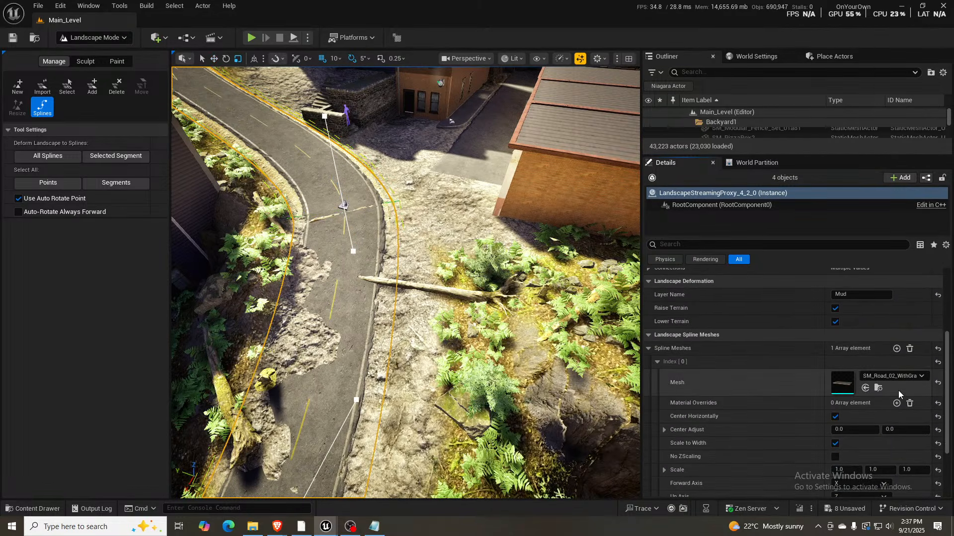
pyautogui.click(865, 429)
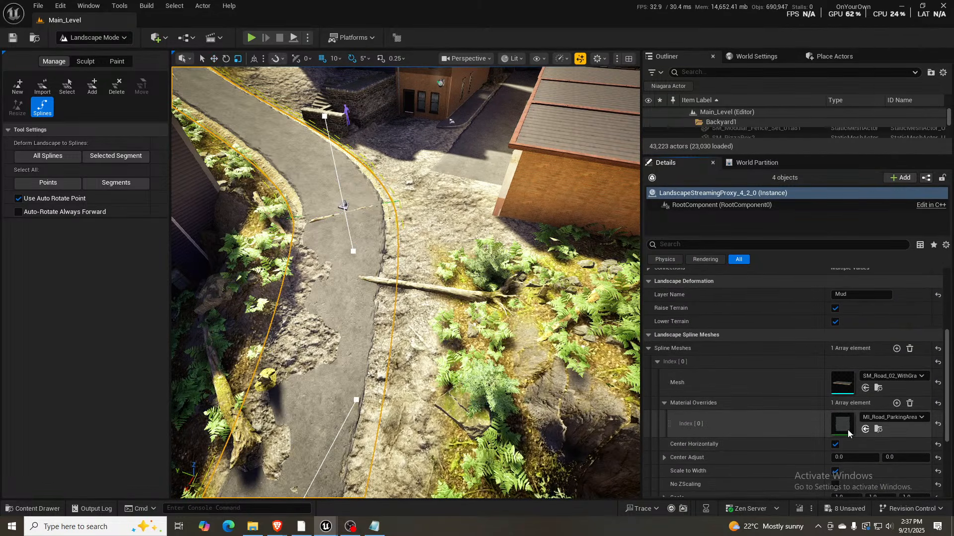
# - In Selection Mode, temporarily hide the curved corner road mesh beside the STOP marking to inspect the junction beneath, and restore it
pyautogui.moveTo(447, 279); pyautogui.dragTo(511, 220, button='right')
pyautogui.press('w')
pyautogui.press('w')
pyautogui.press('w')
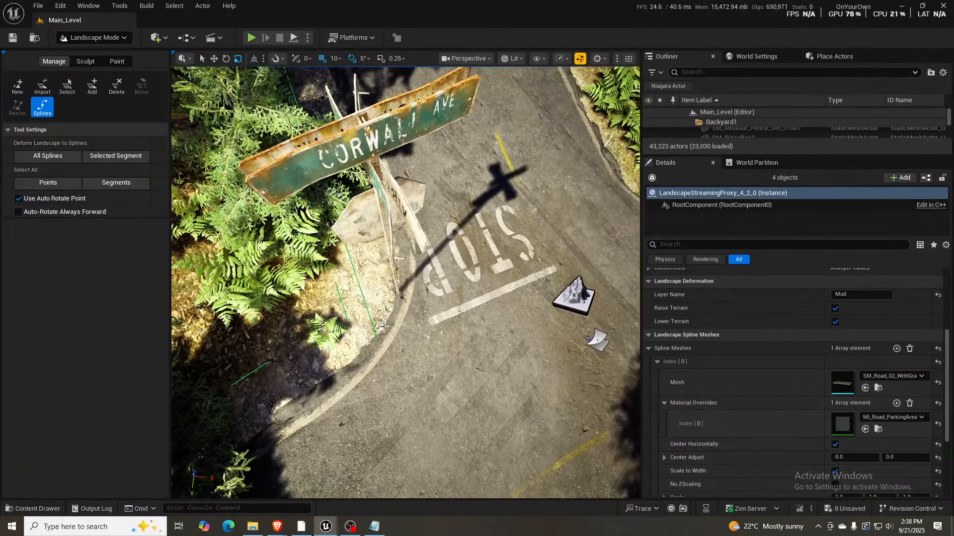
pyautogui.click(413, 323)
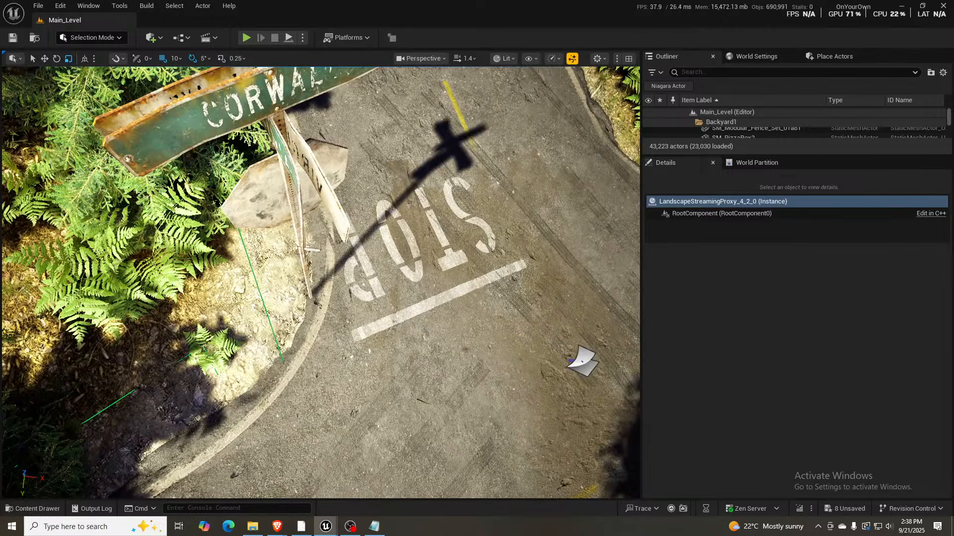
pyautogui.click(324, 314)
pyautogui.press('h')
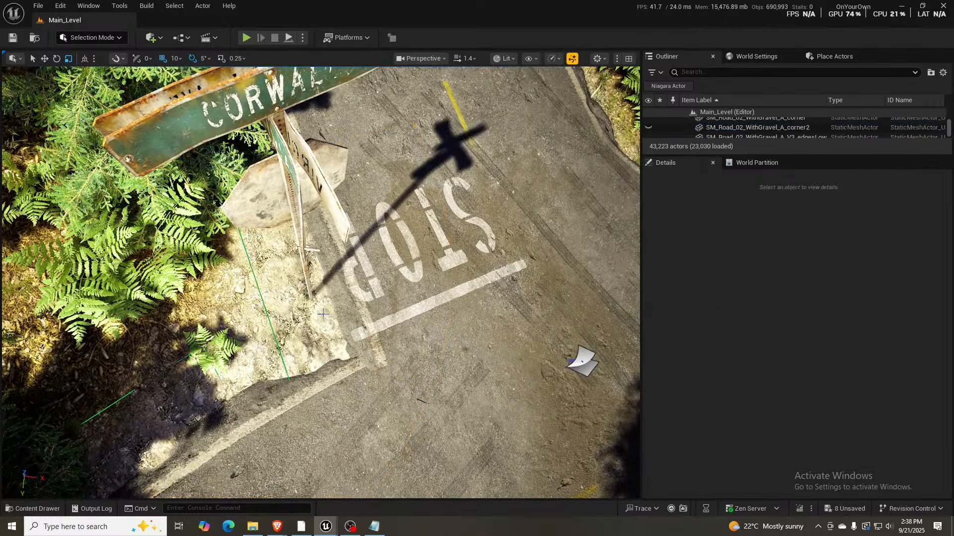
pyautogui.hotkey('ctrl', 'z')
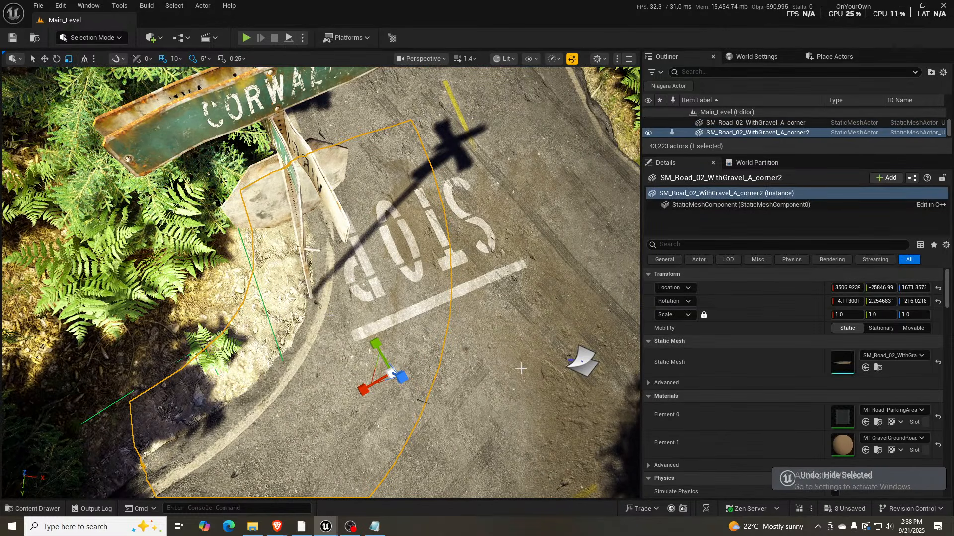
pyautogui.moveTo(521, 368); pyautogui.dragTo(562, 343, button='right')
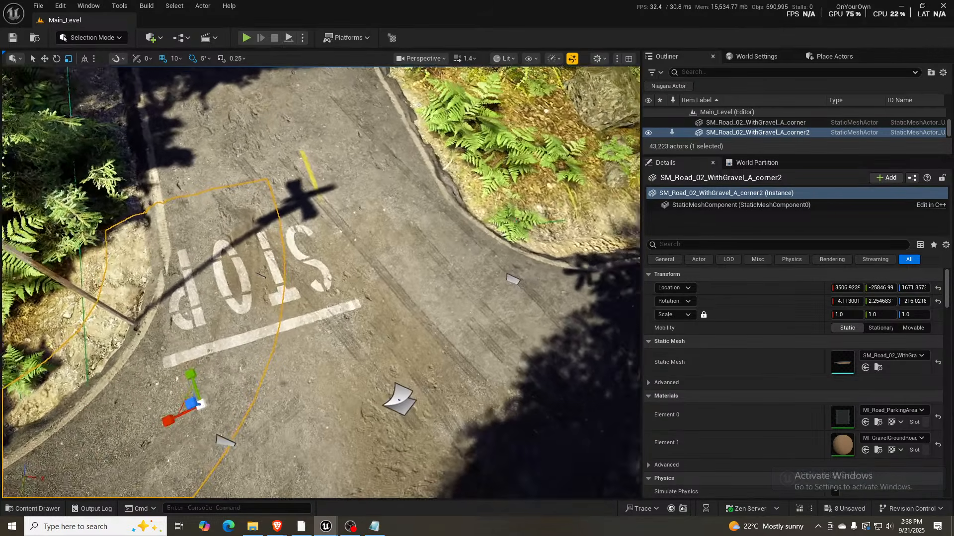
pyautogui.moveTo(397, 266); pyautogui.dragTo(411, 292, button='right')
pyautogui.press('w')
pyautogui.press('w')
pyautogui.scroll(4, 552, 215)
pyautogui.press('d')
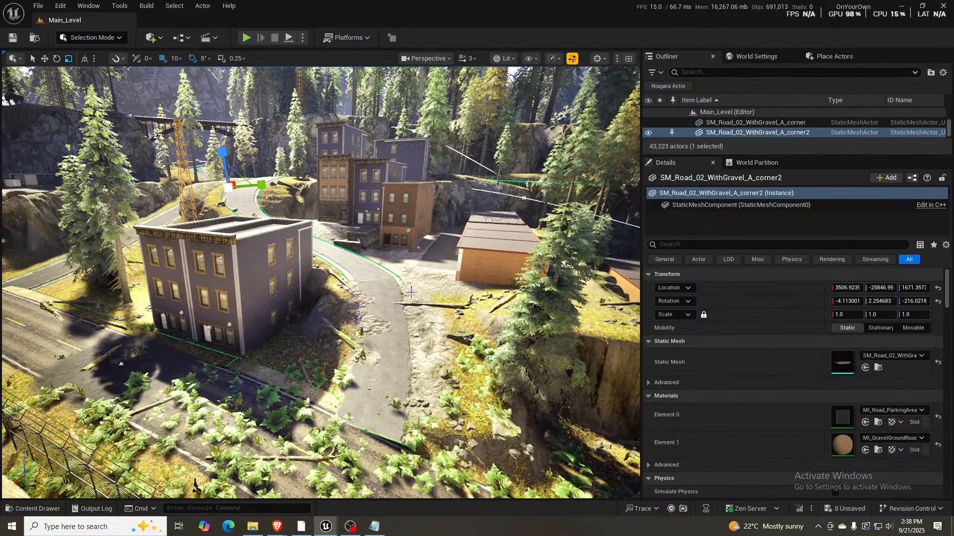